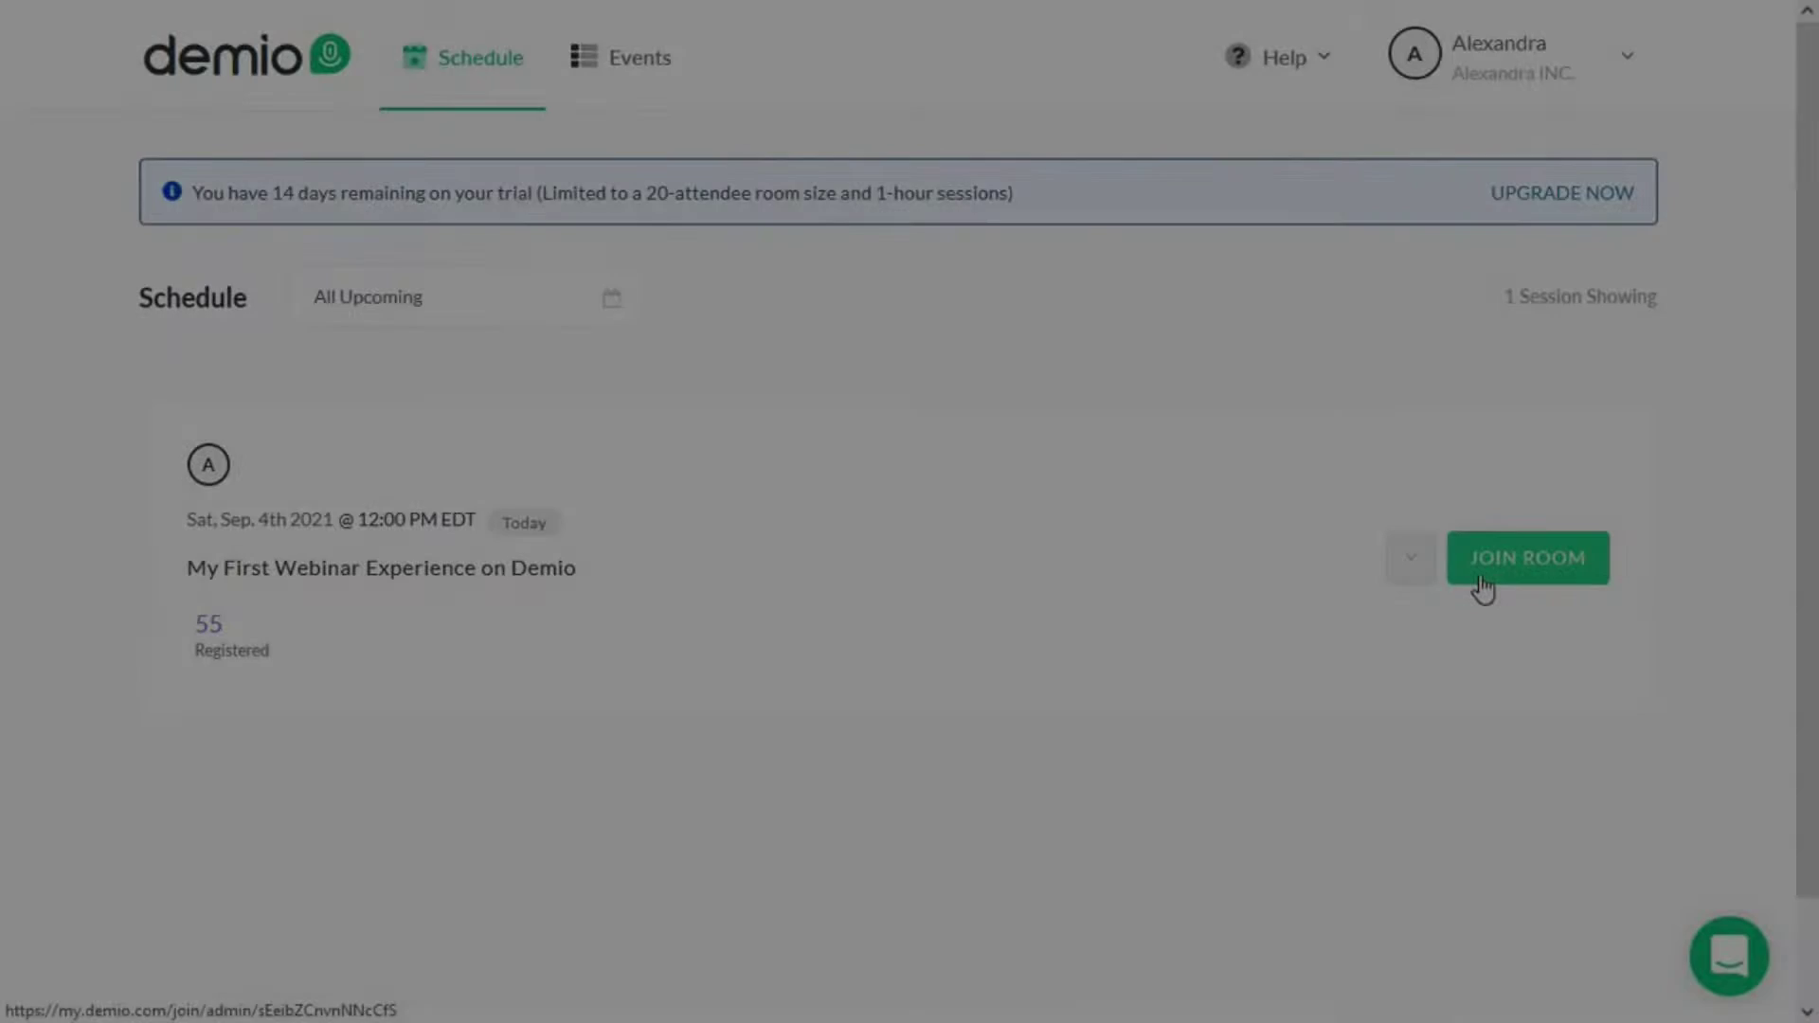
# - Enter the live room for today's 'My First Webinar Experience on Demio' session
pyautogui.click(1480, 576)
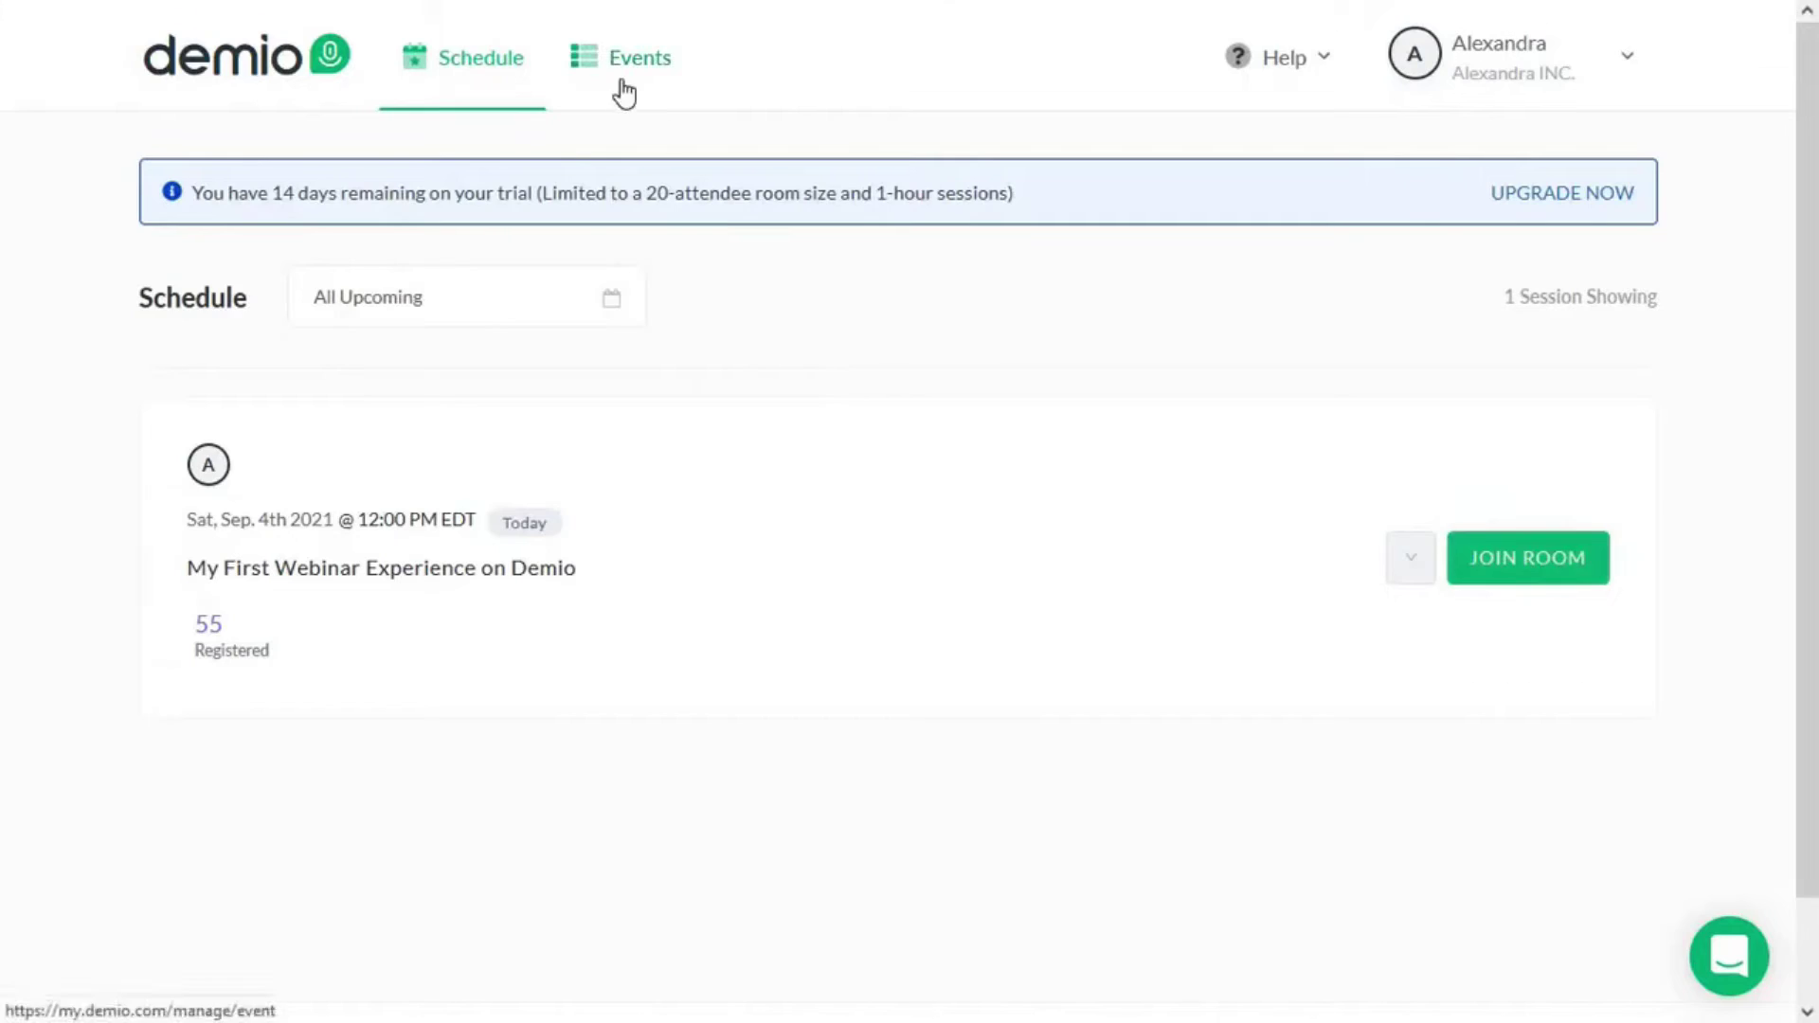
# - Create an automated event named 'Content Marketing Tips for 2023'
pyautogui.click(619, 70)
pyautogui.click(1494, 293)
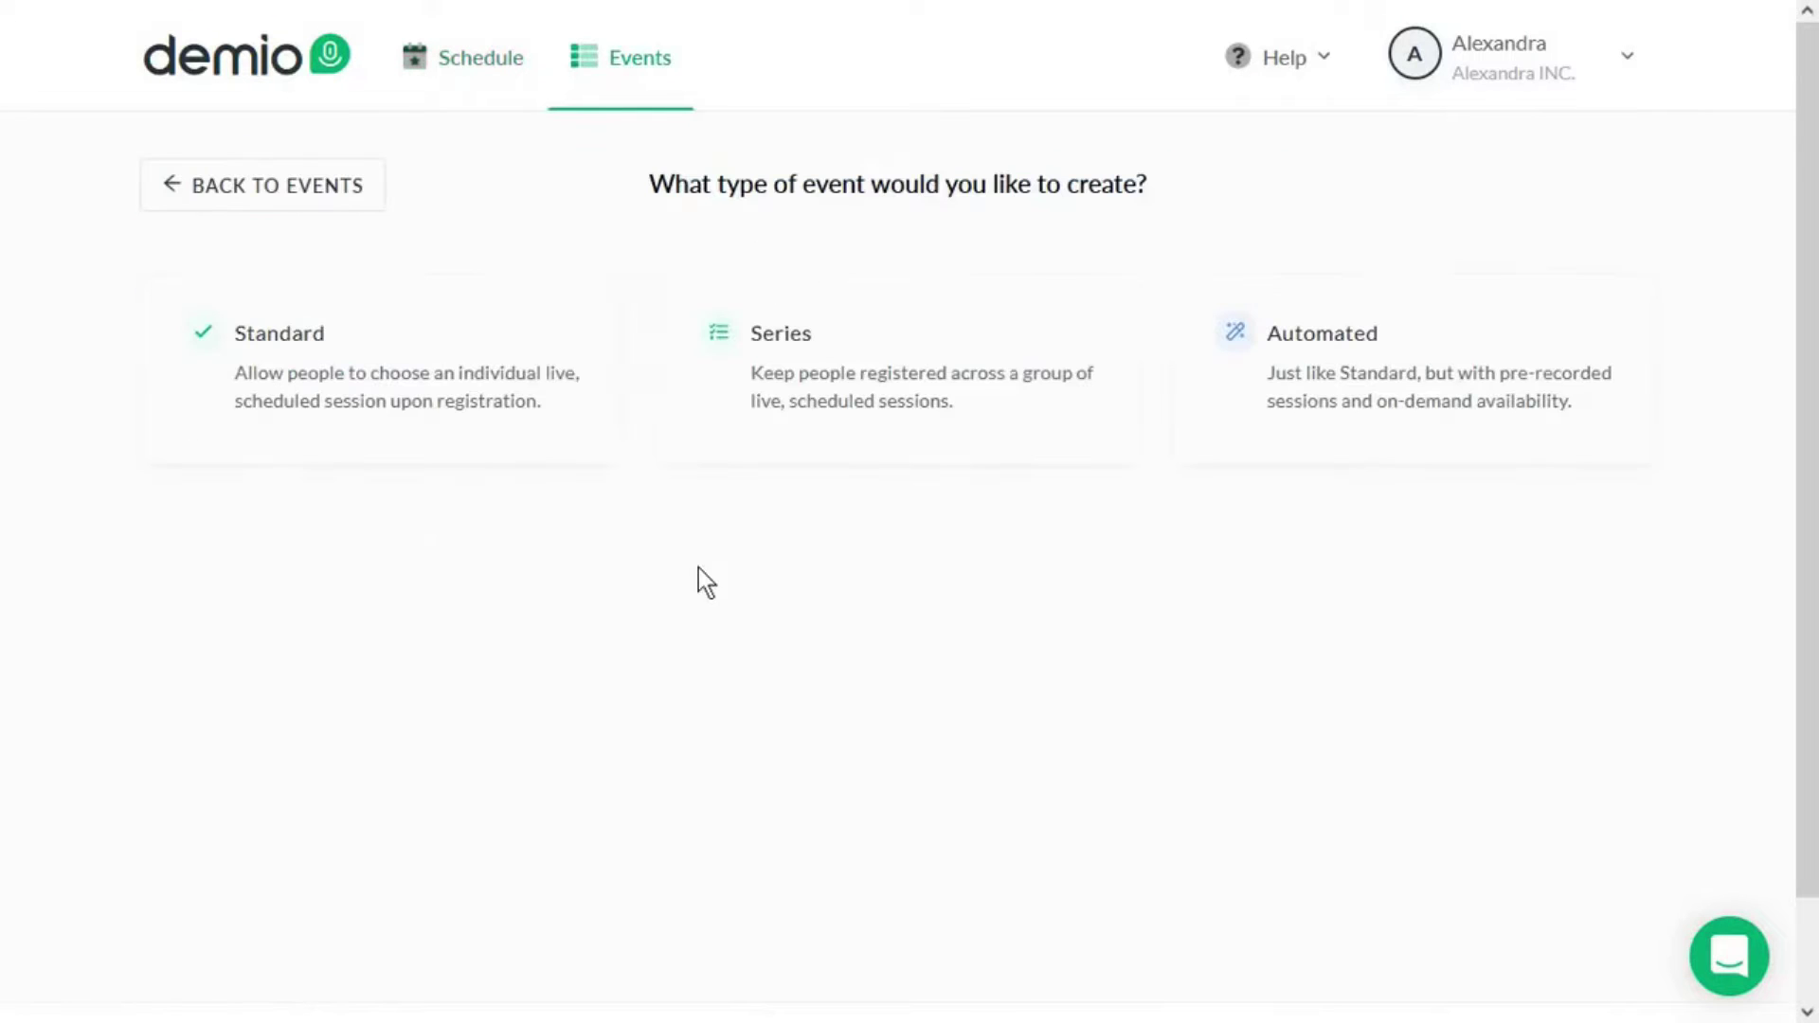
pyautogui.click(1364, 409)
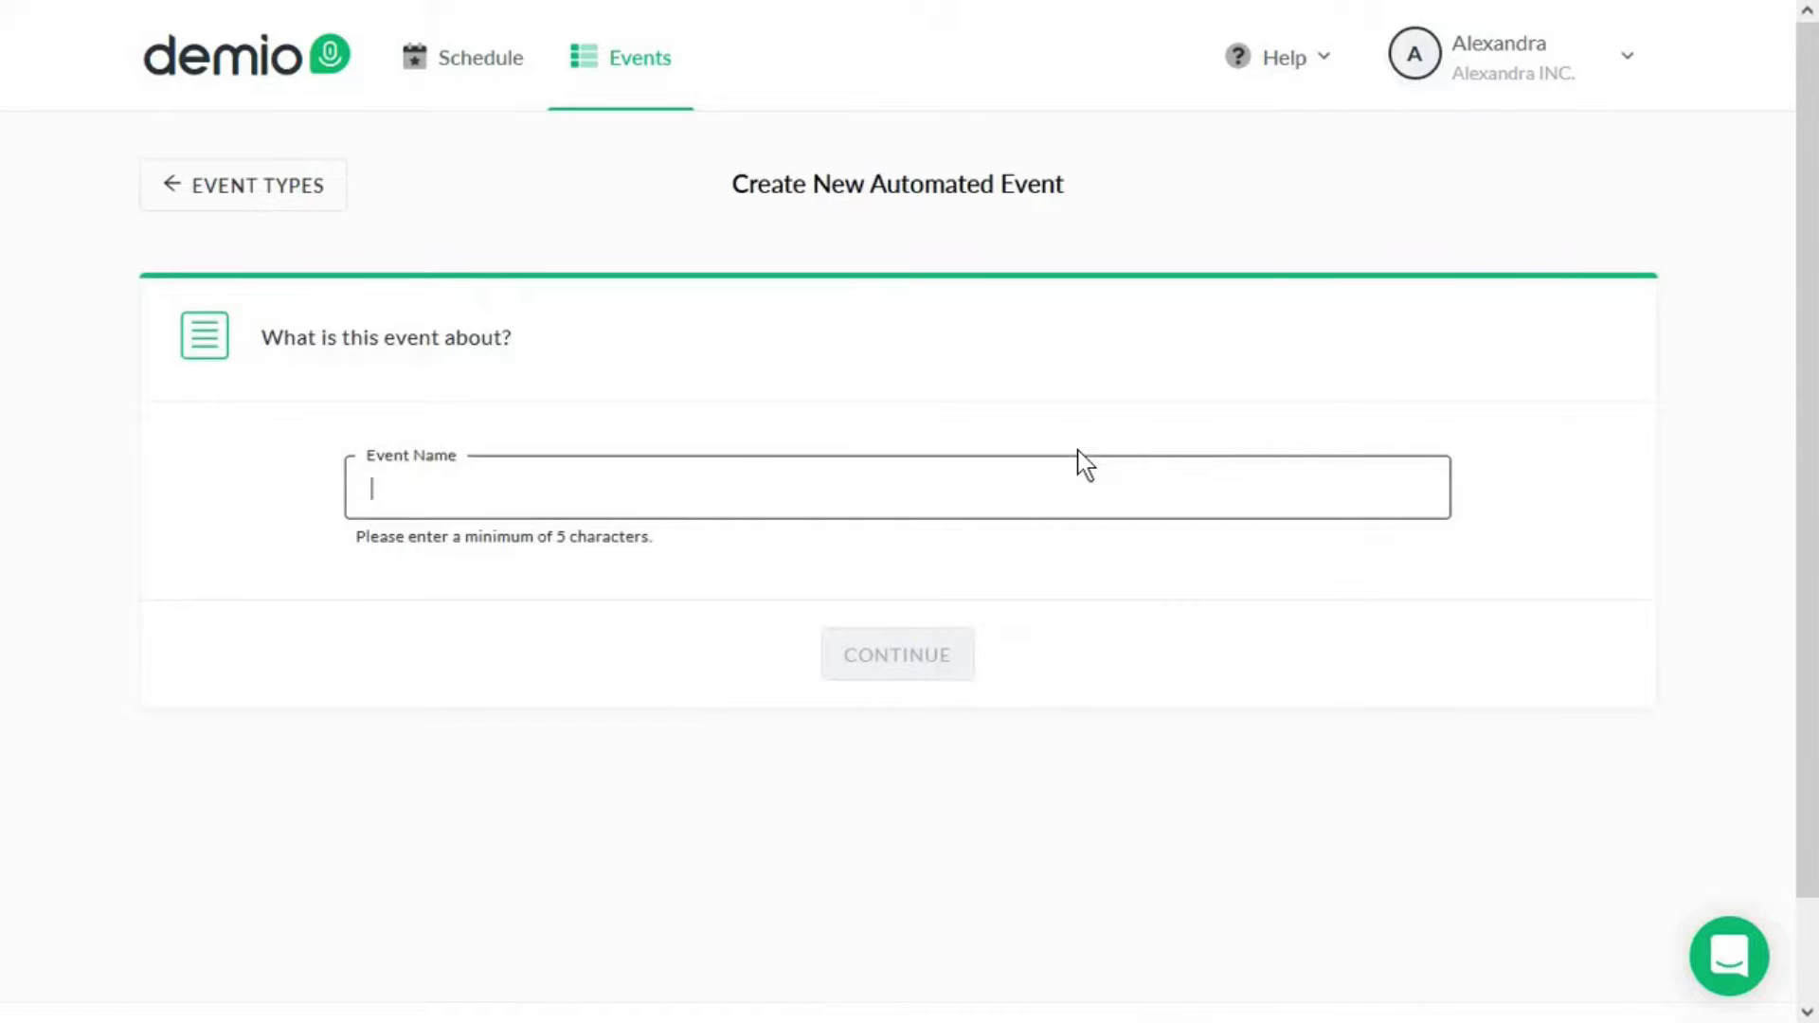
pyautogui.write('Content Marketing Tips for 202')
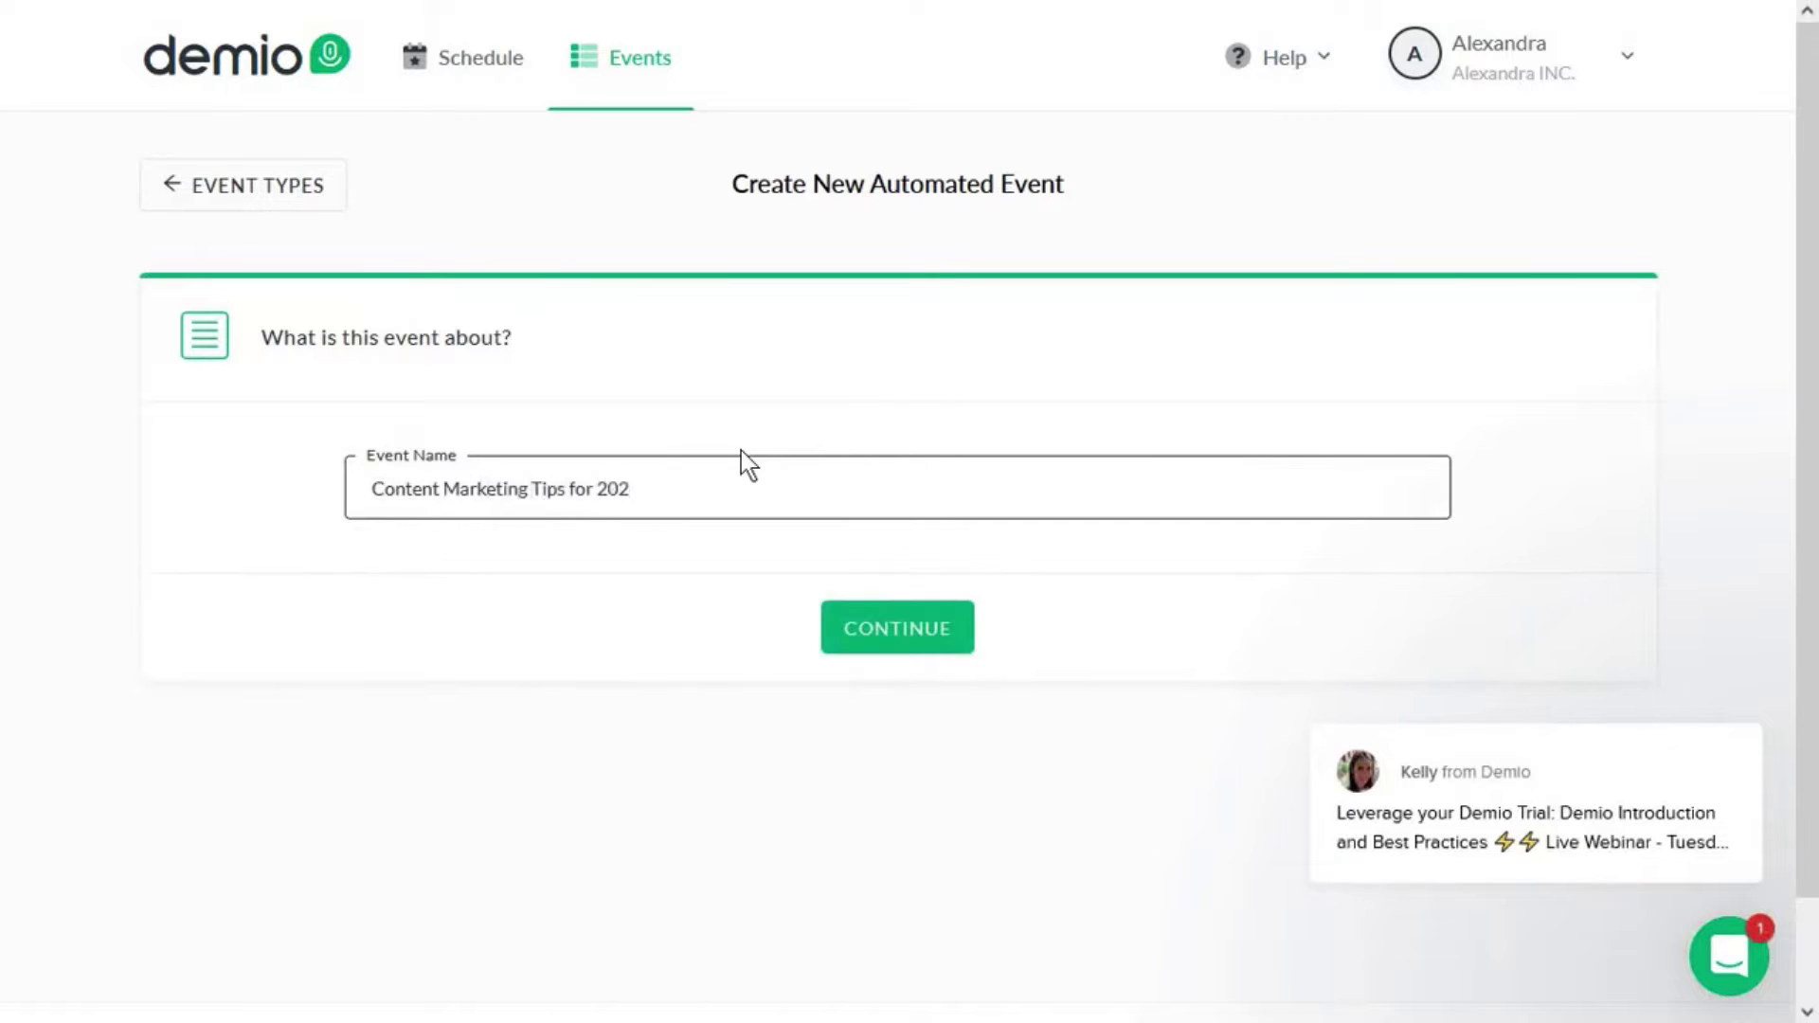
pyautogui.write('3')
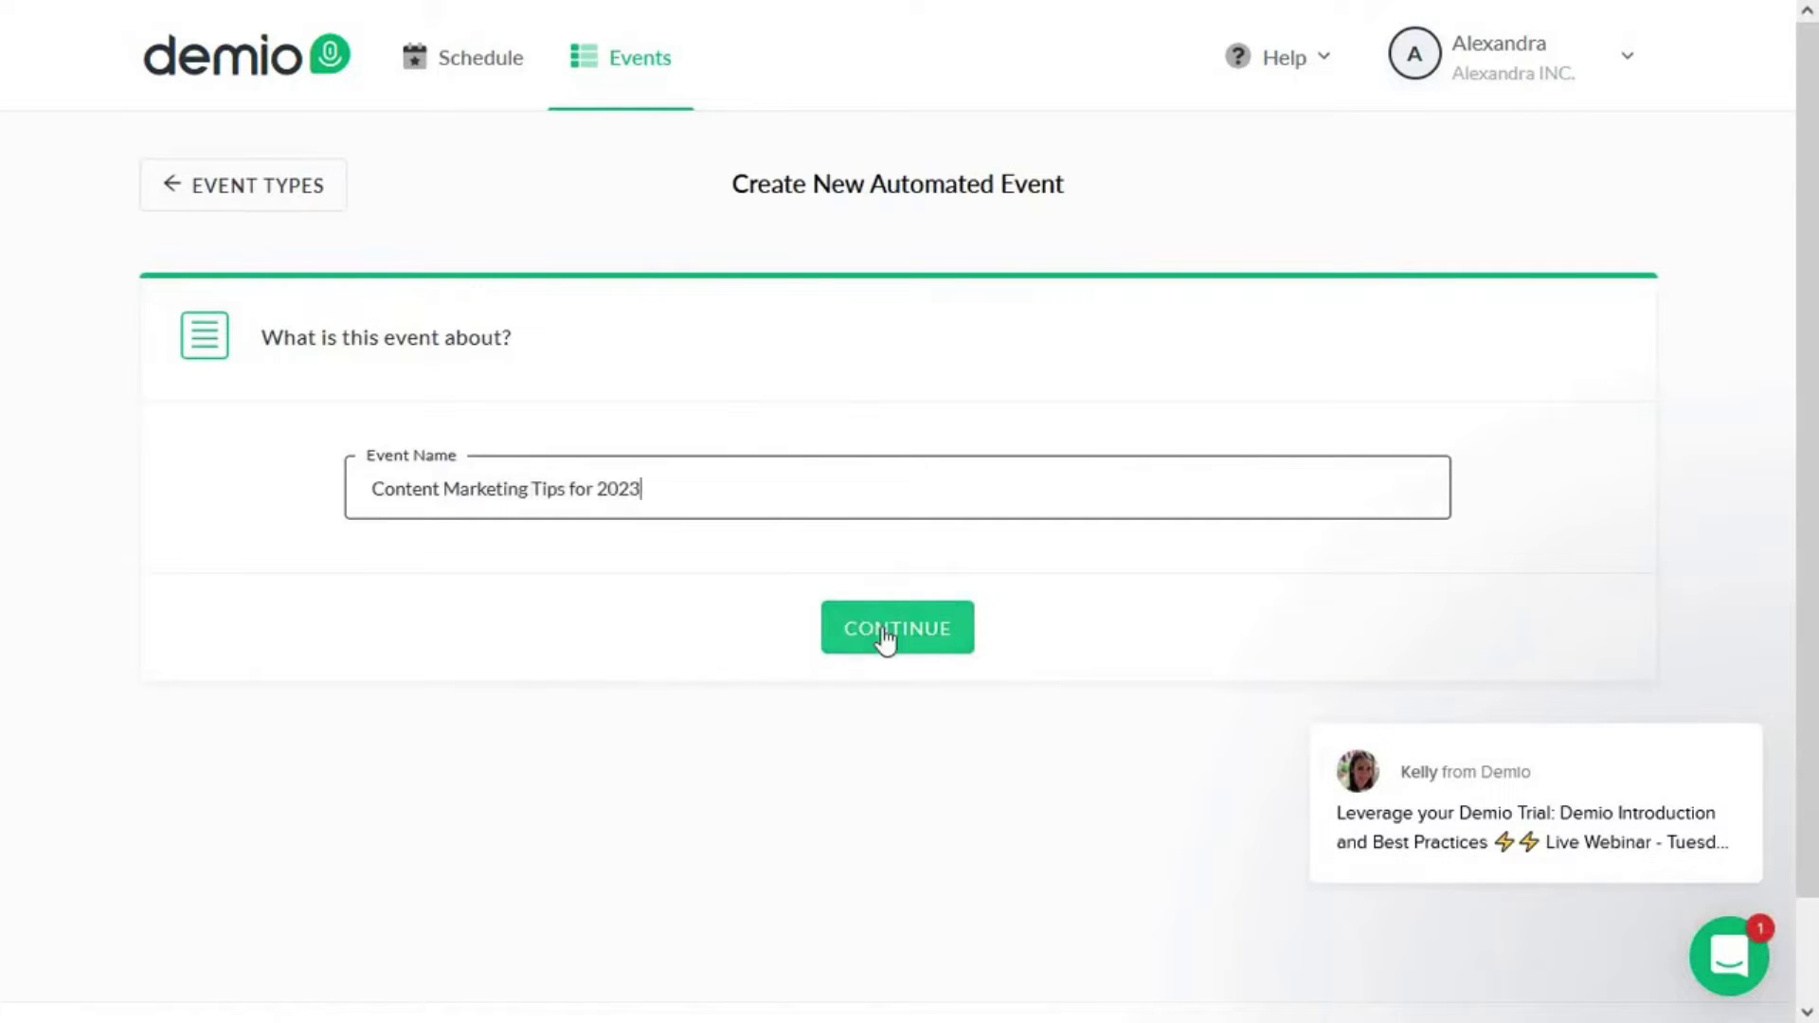
pyautogui.click(884, 640)
# - Turn on on-demand availability for the event and review its sharing options
pyautogui.scroll(-1, 934, 533)
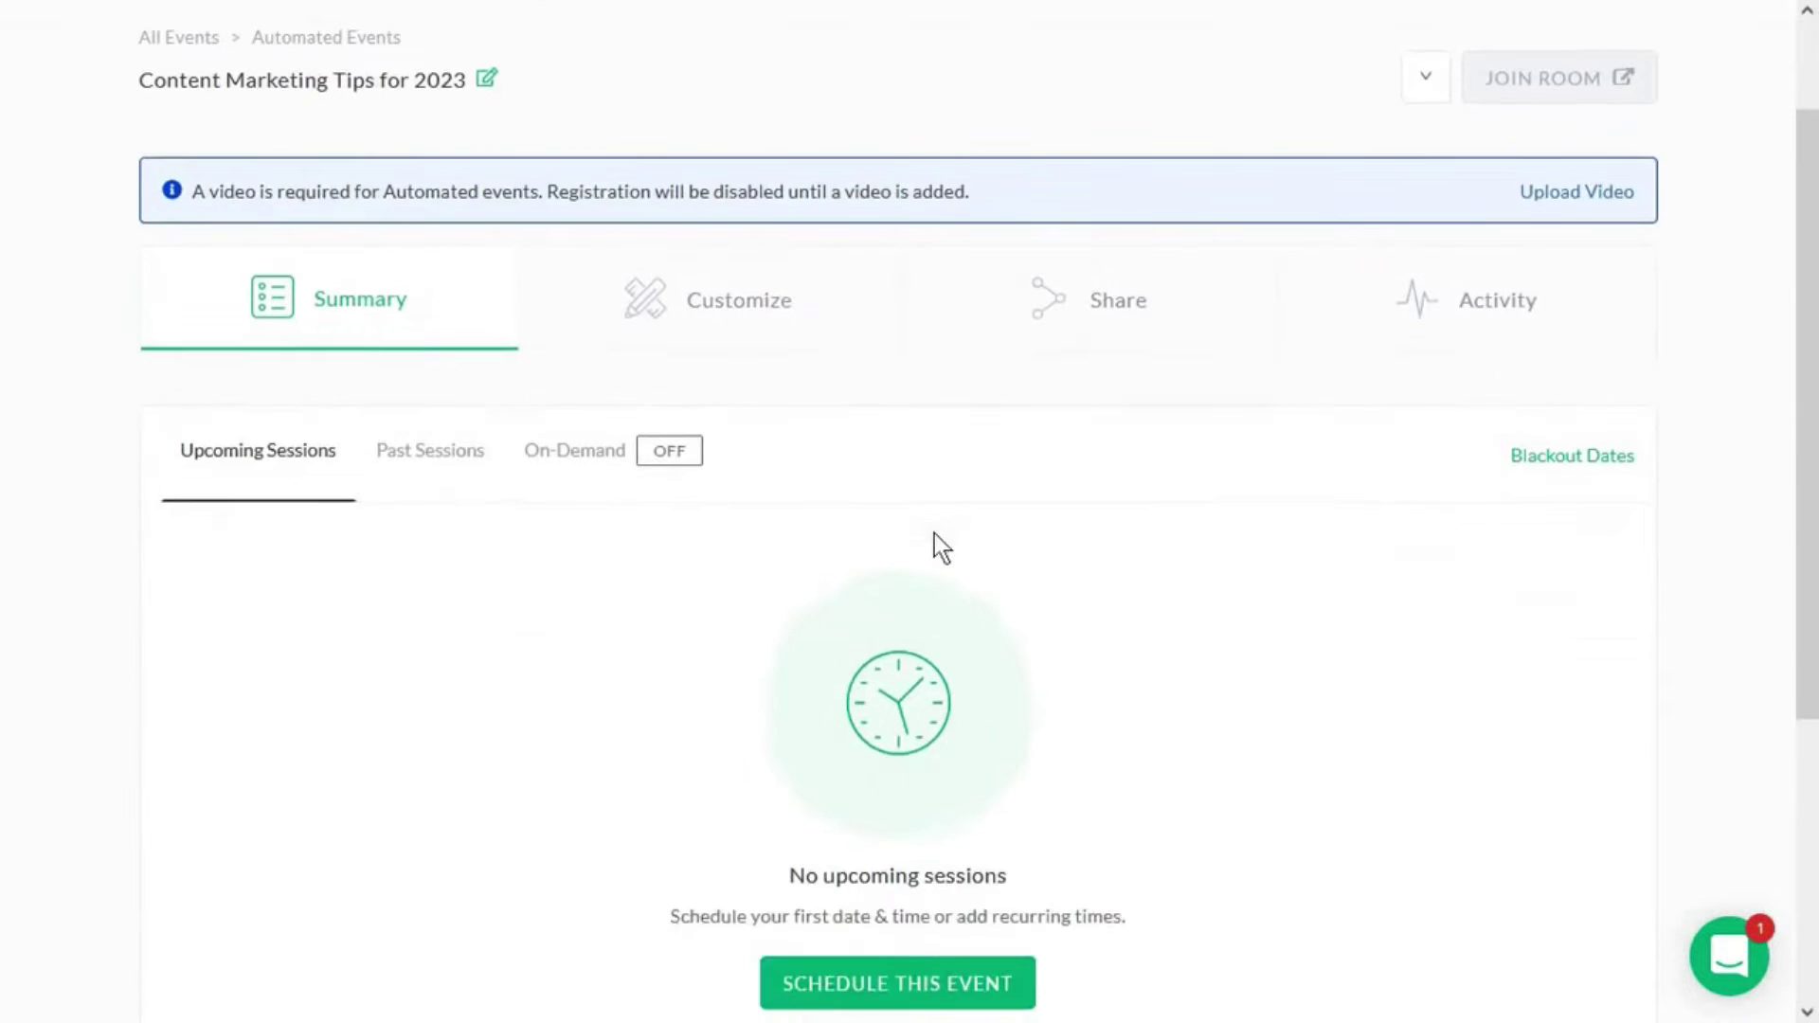
pyautogui.scroll(-1, 881, 805)
pyautogui.scroll(1, 720, 615)
pyautogui.click(597, 452)
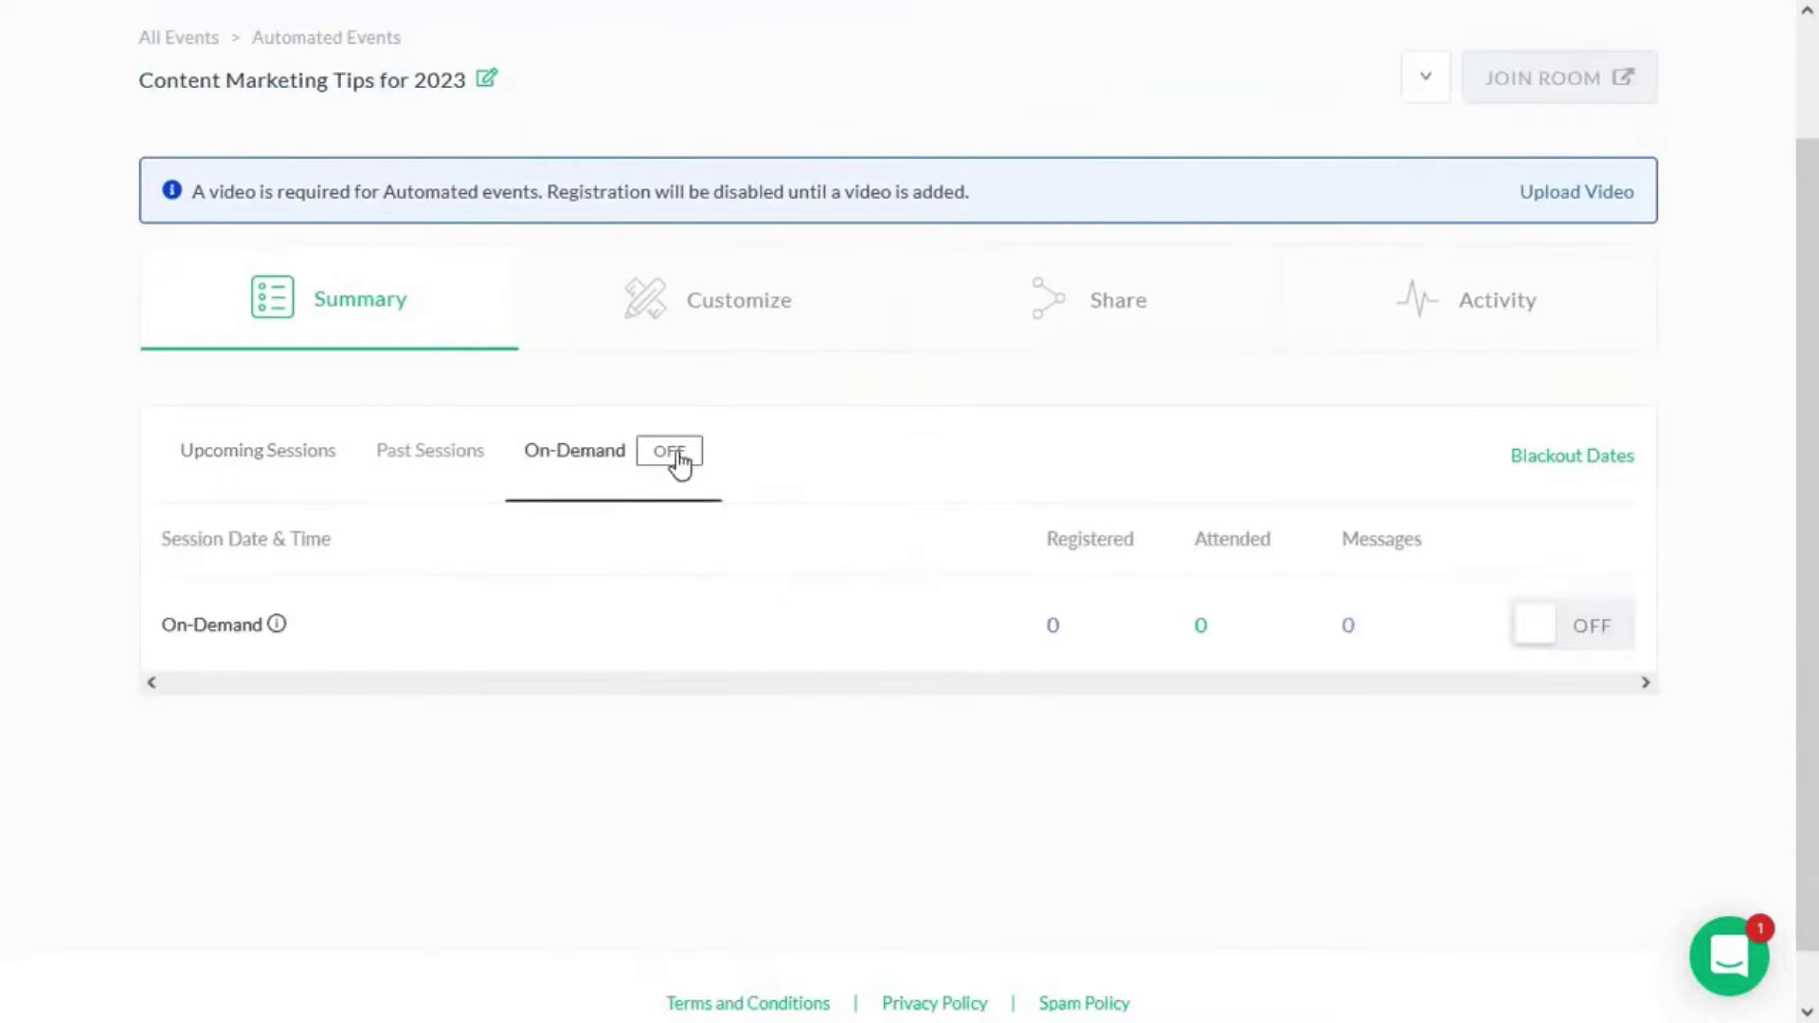
pyautogui.click(1538, 645)
pyautogui.click(1055, 300)
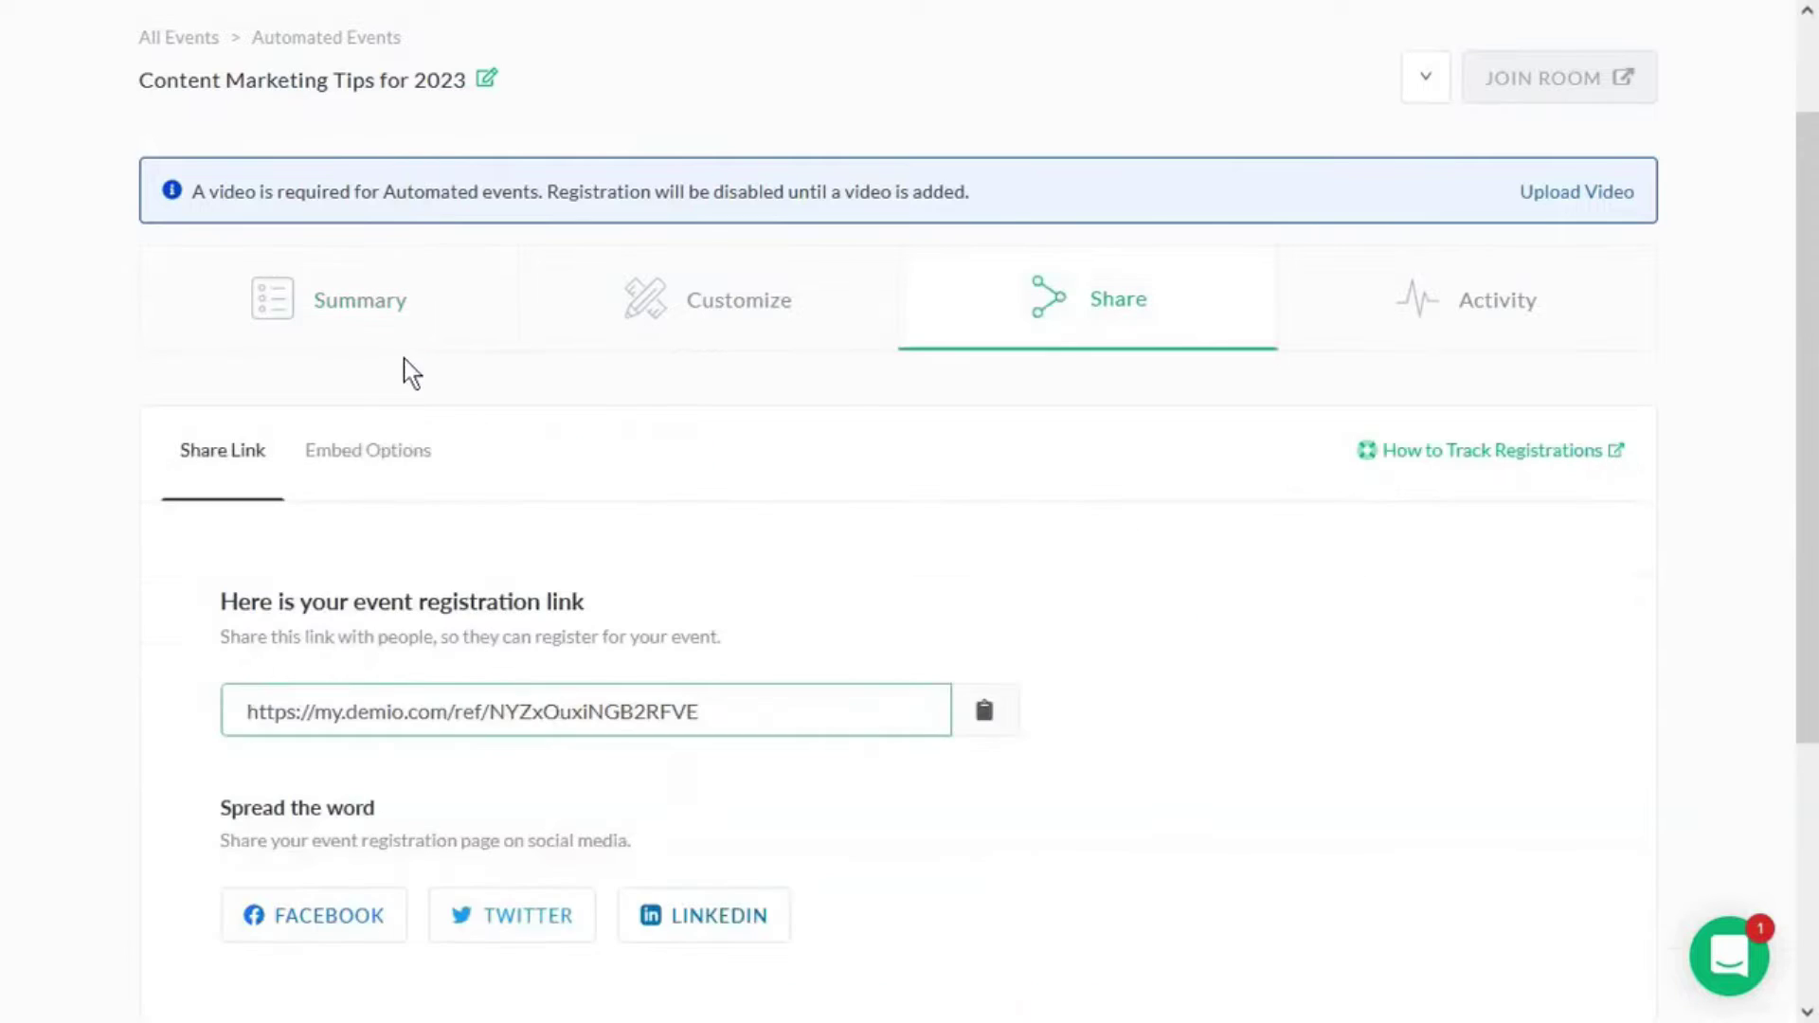
pyautogui.click(398, 323)
# - Add the subheadline 'Join now!' and a description to the registration page
pyautogui.click(769, 339)
pyautogui.scroll(-5, 438, 622)
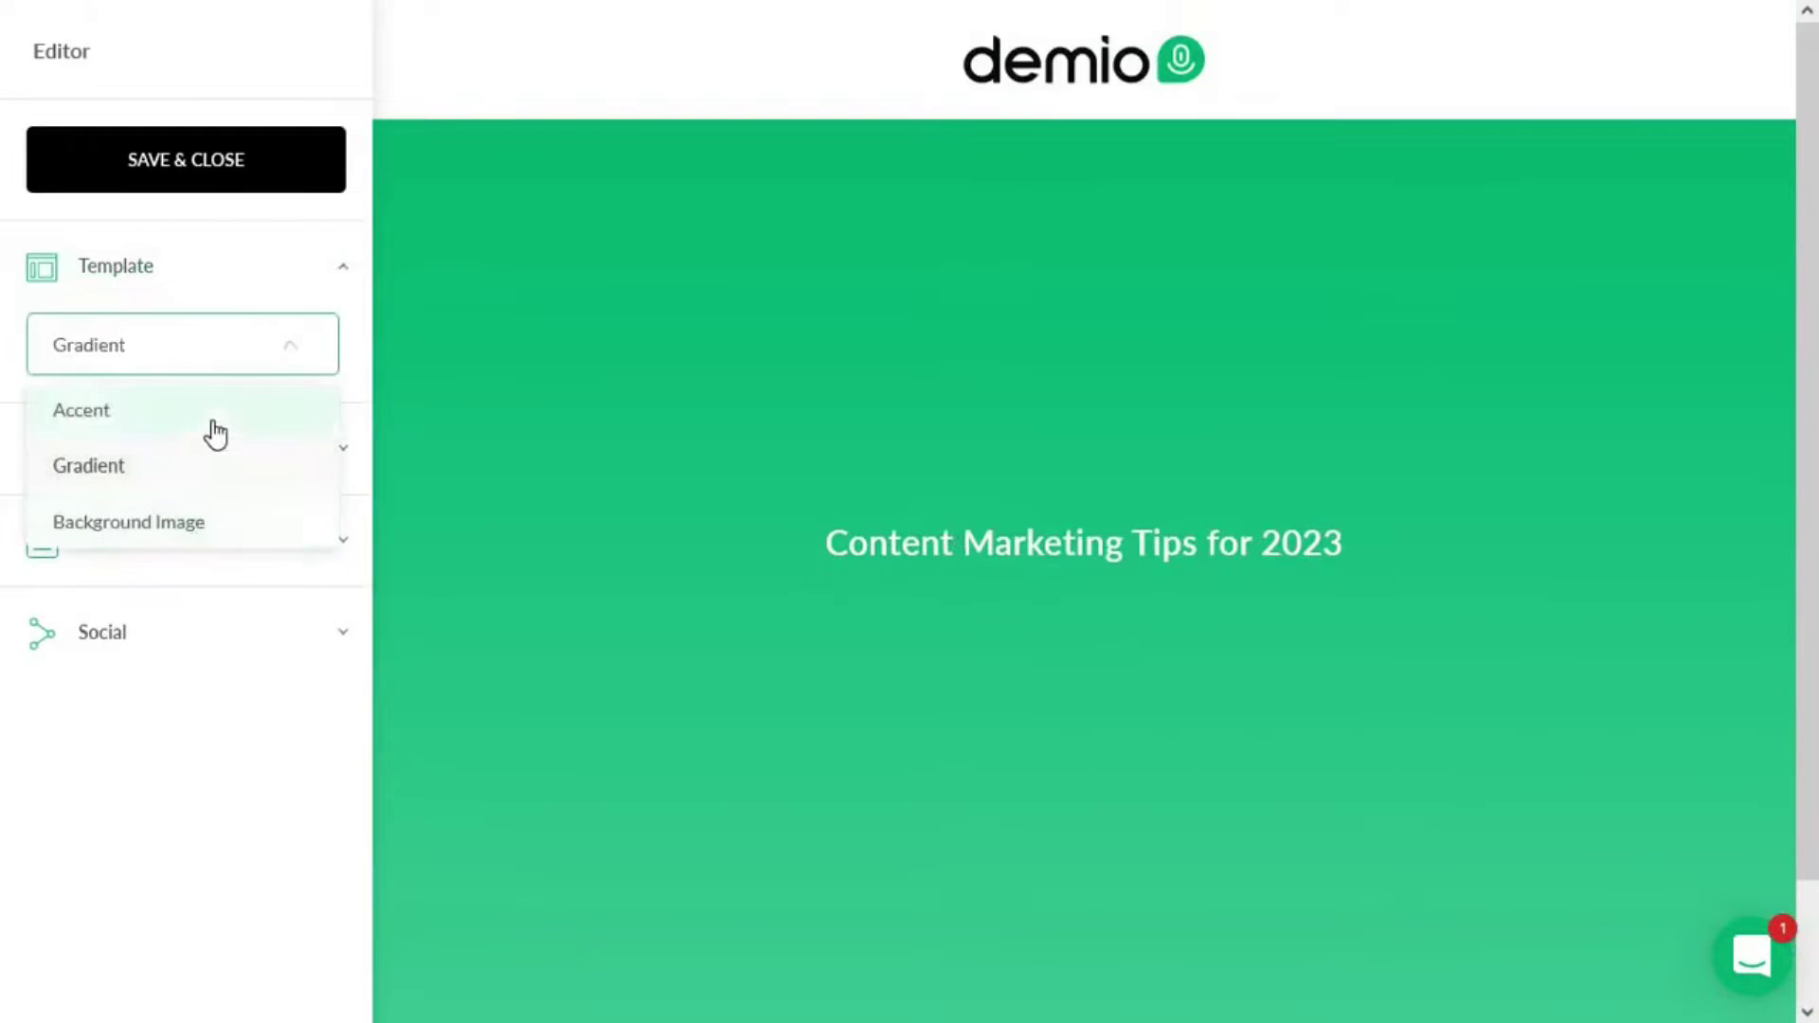
pyautogui.click(211, 426)
pyautogui.click(218, 449)
pyautogui.click(216, 341)
pyautogui.click(69, 557)
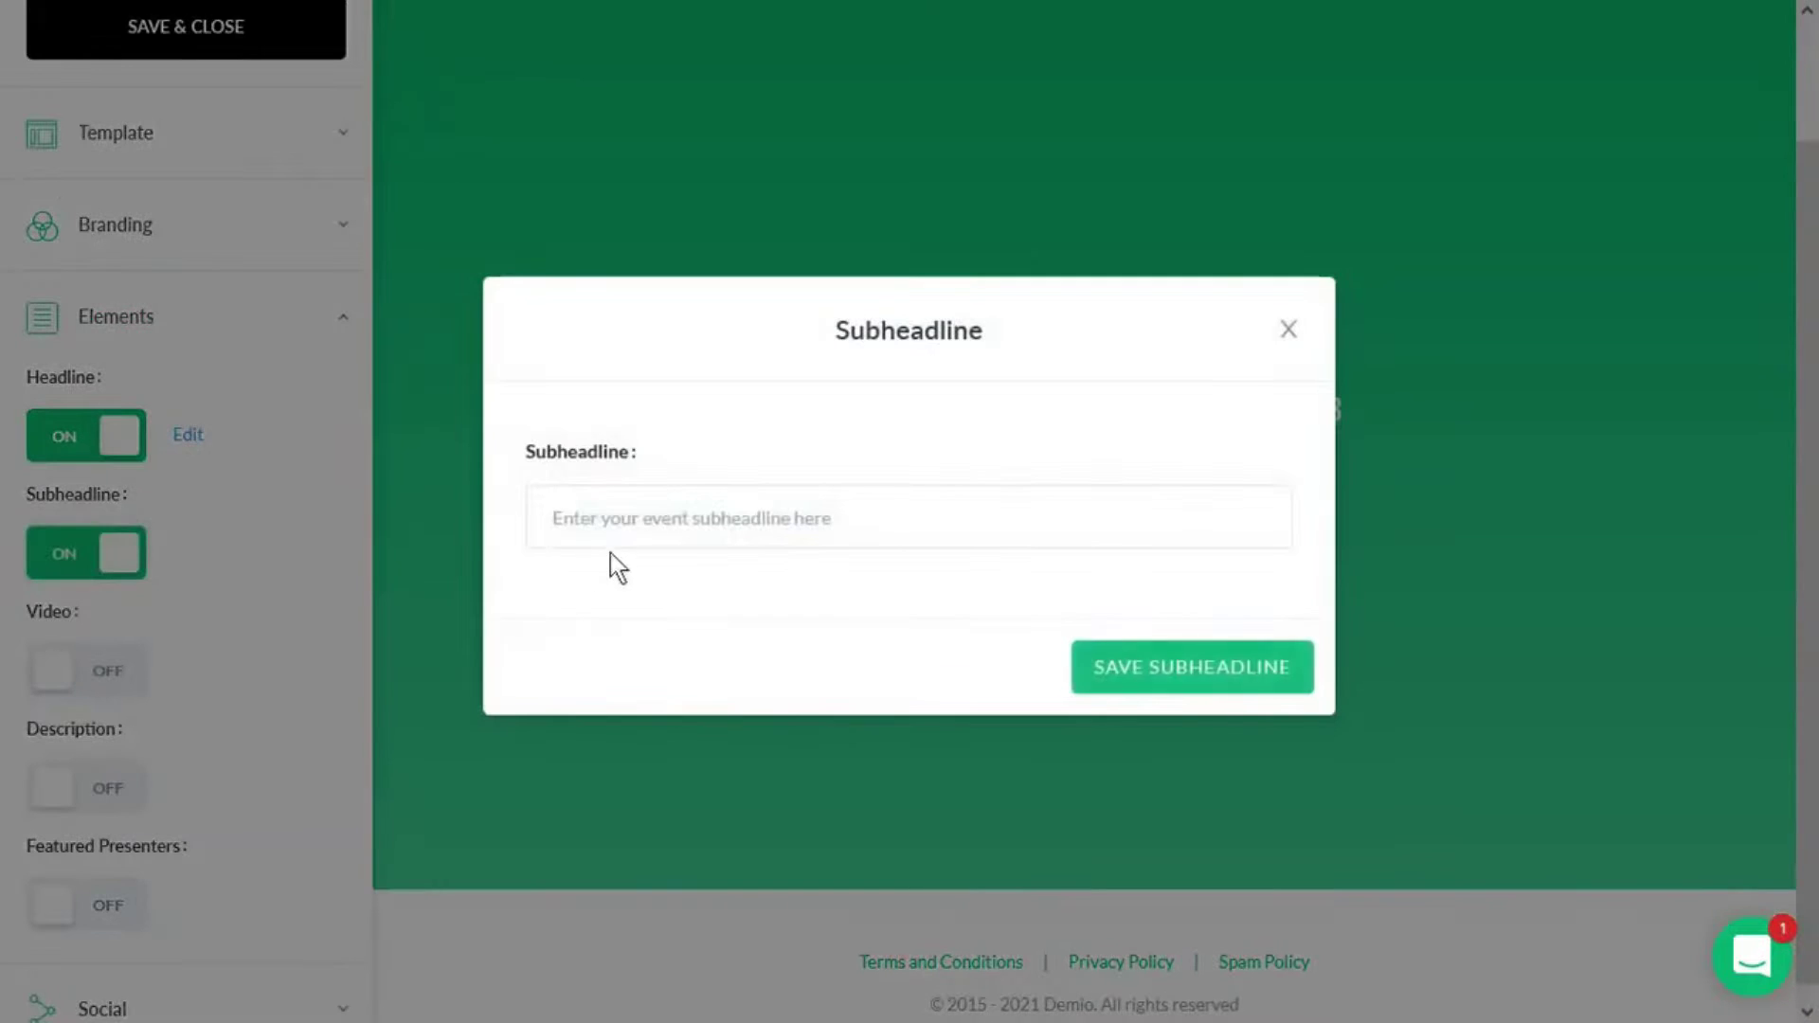
pyautogui.click(617, 520)
pyautogui.write('Join now!')
pyautogui.click(1190, 666)
pyautogui.click(84, 777)
pyautogui.write('gfgfgfg')
pyautogui.click(1117, 755)
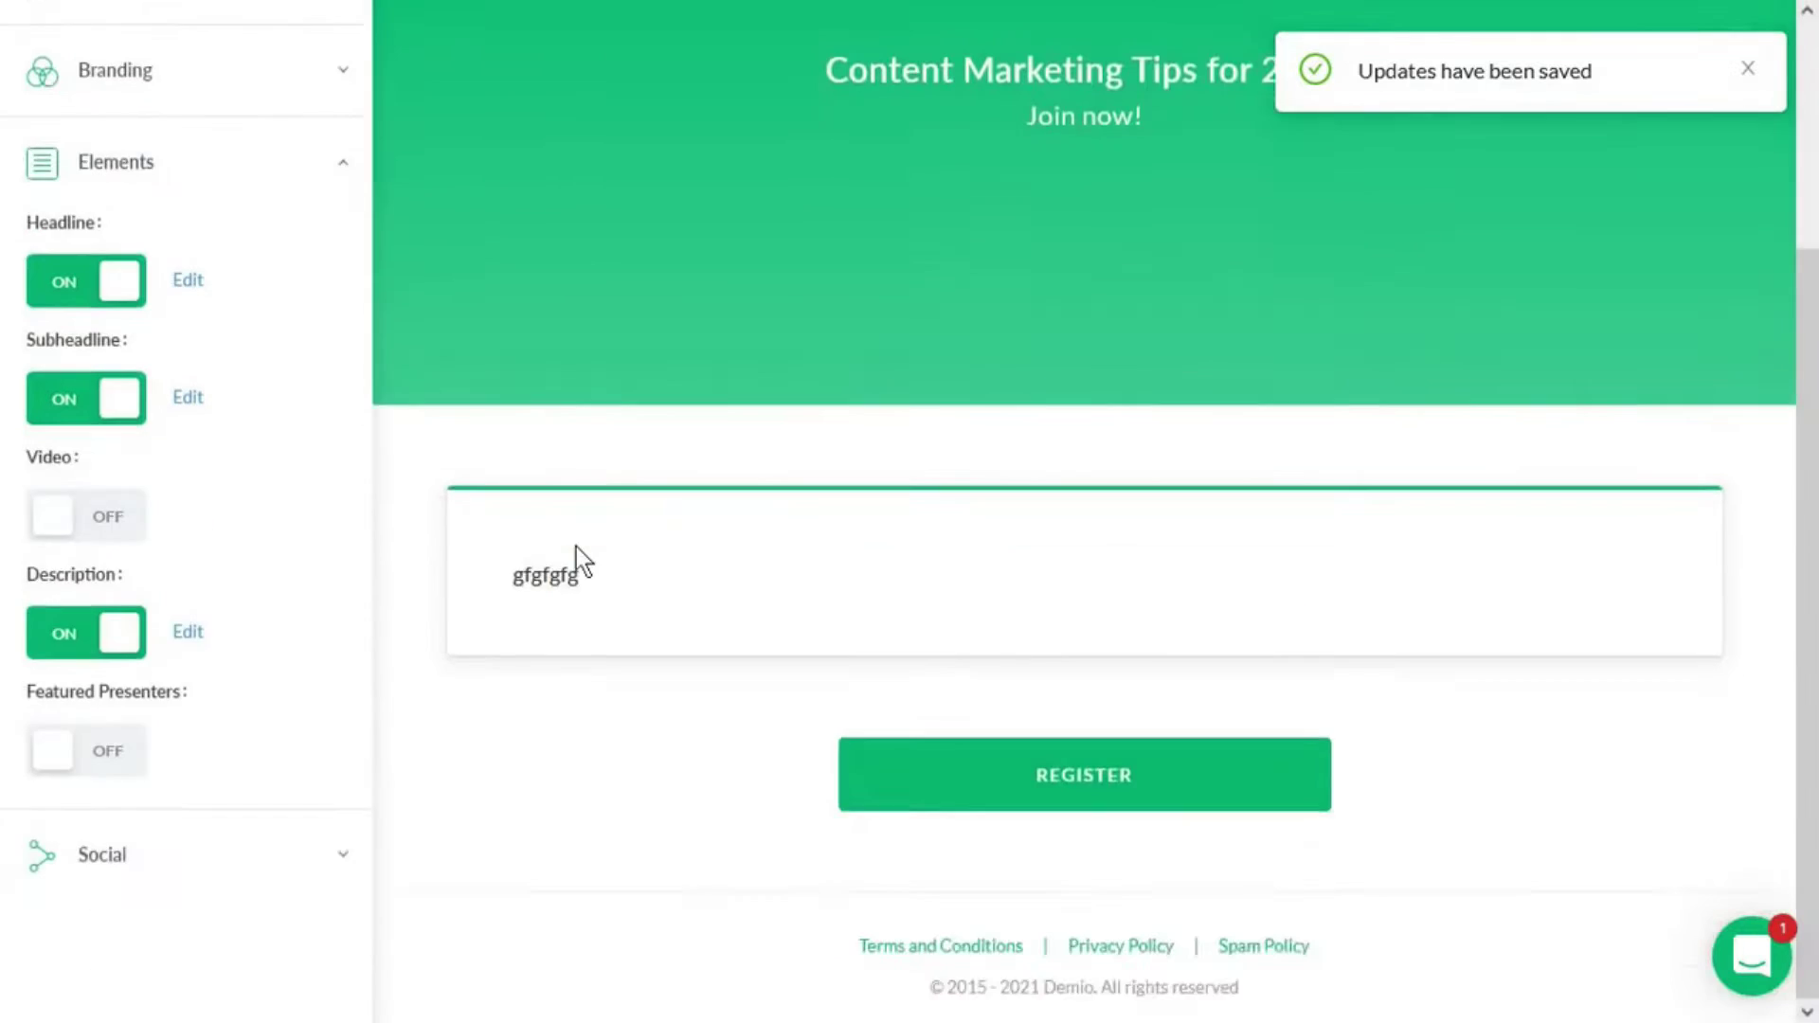
# - Add a featured presenter with the bio 'Growth Marketer' to the registration page
pyautogui.scroll(-2, 541, 586)
pyautogui.click(65, 748)
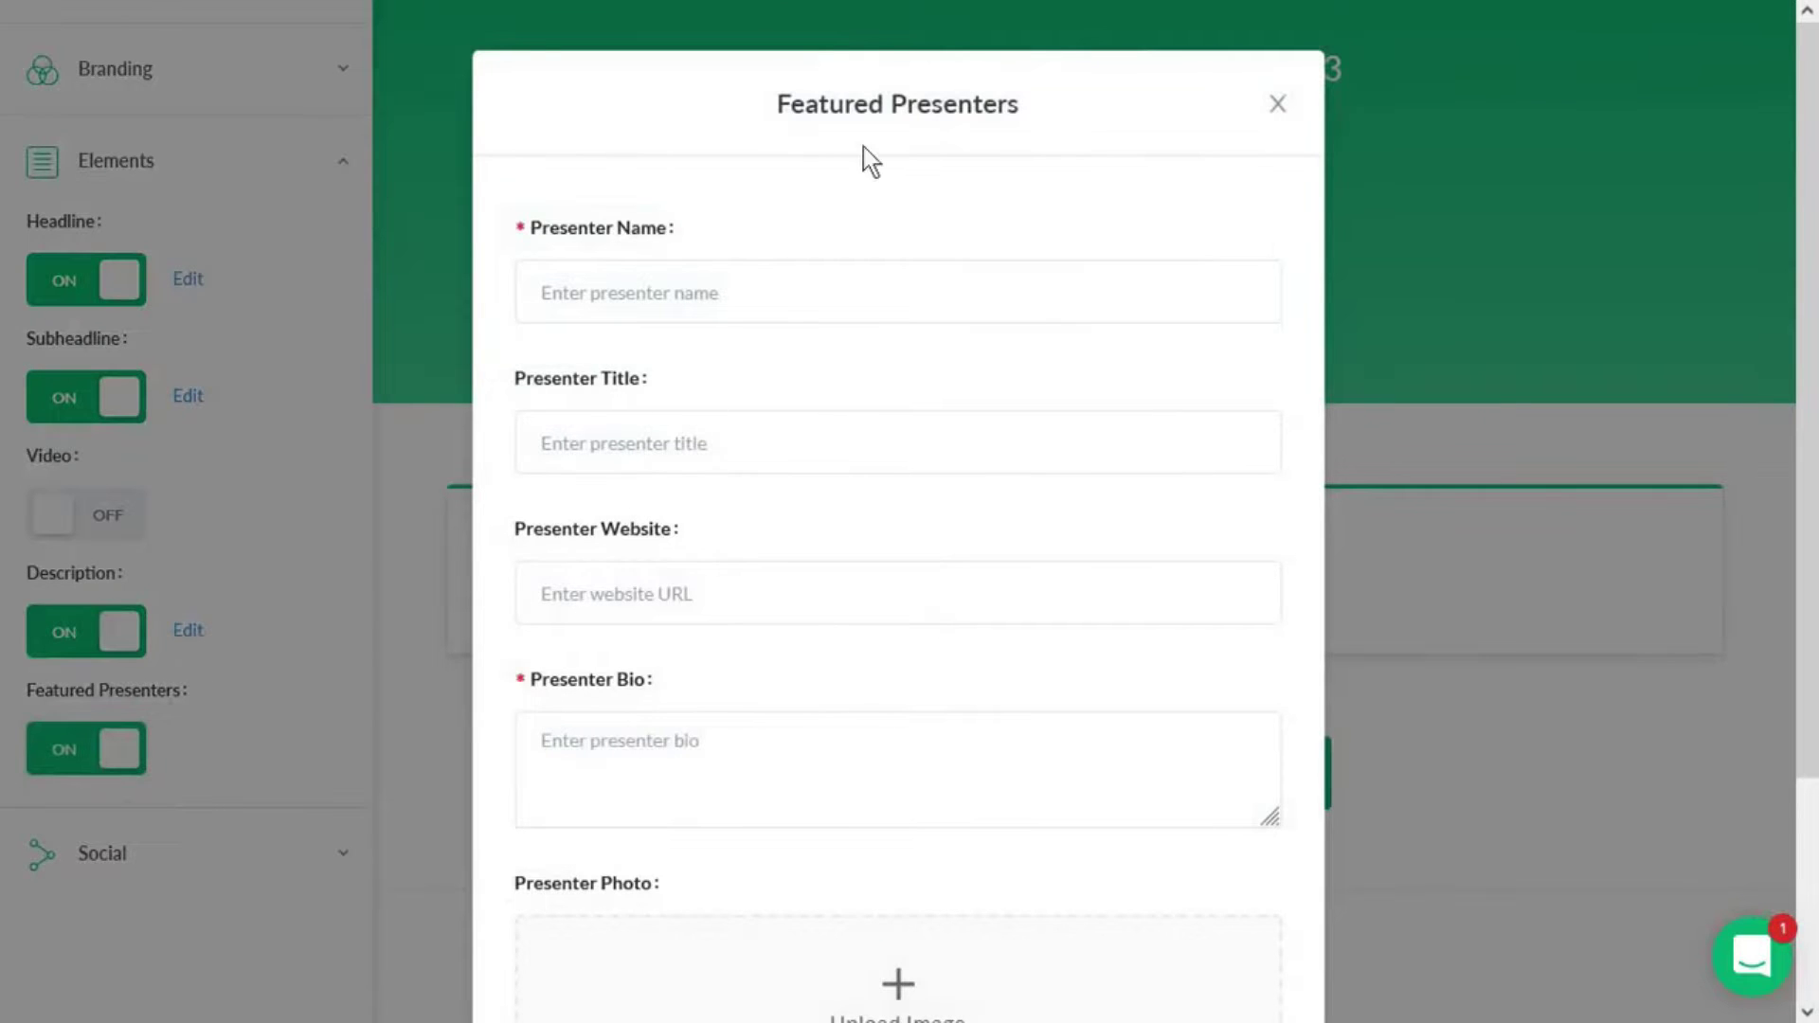
pyautogui.click(757, 263)
pyautogui.click(670, 742)
pyautogui.write('Growth')
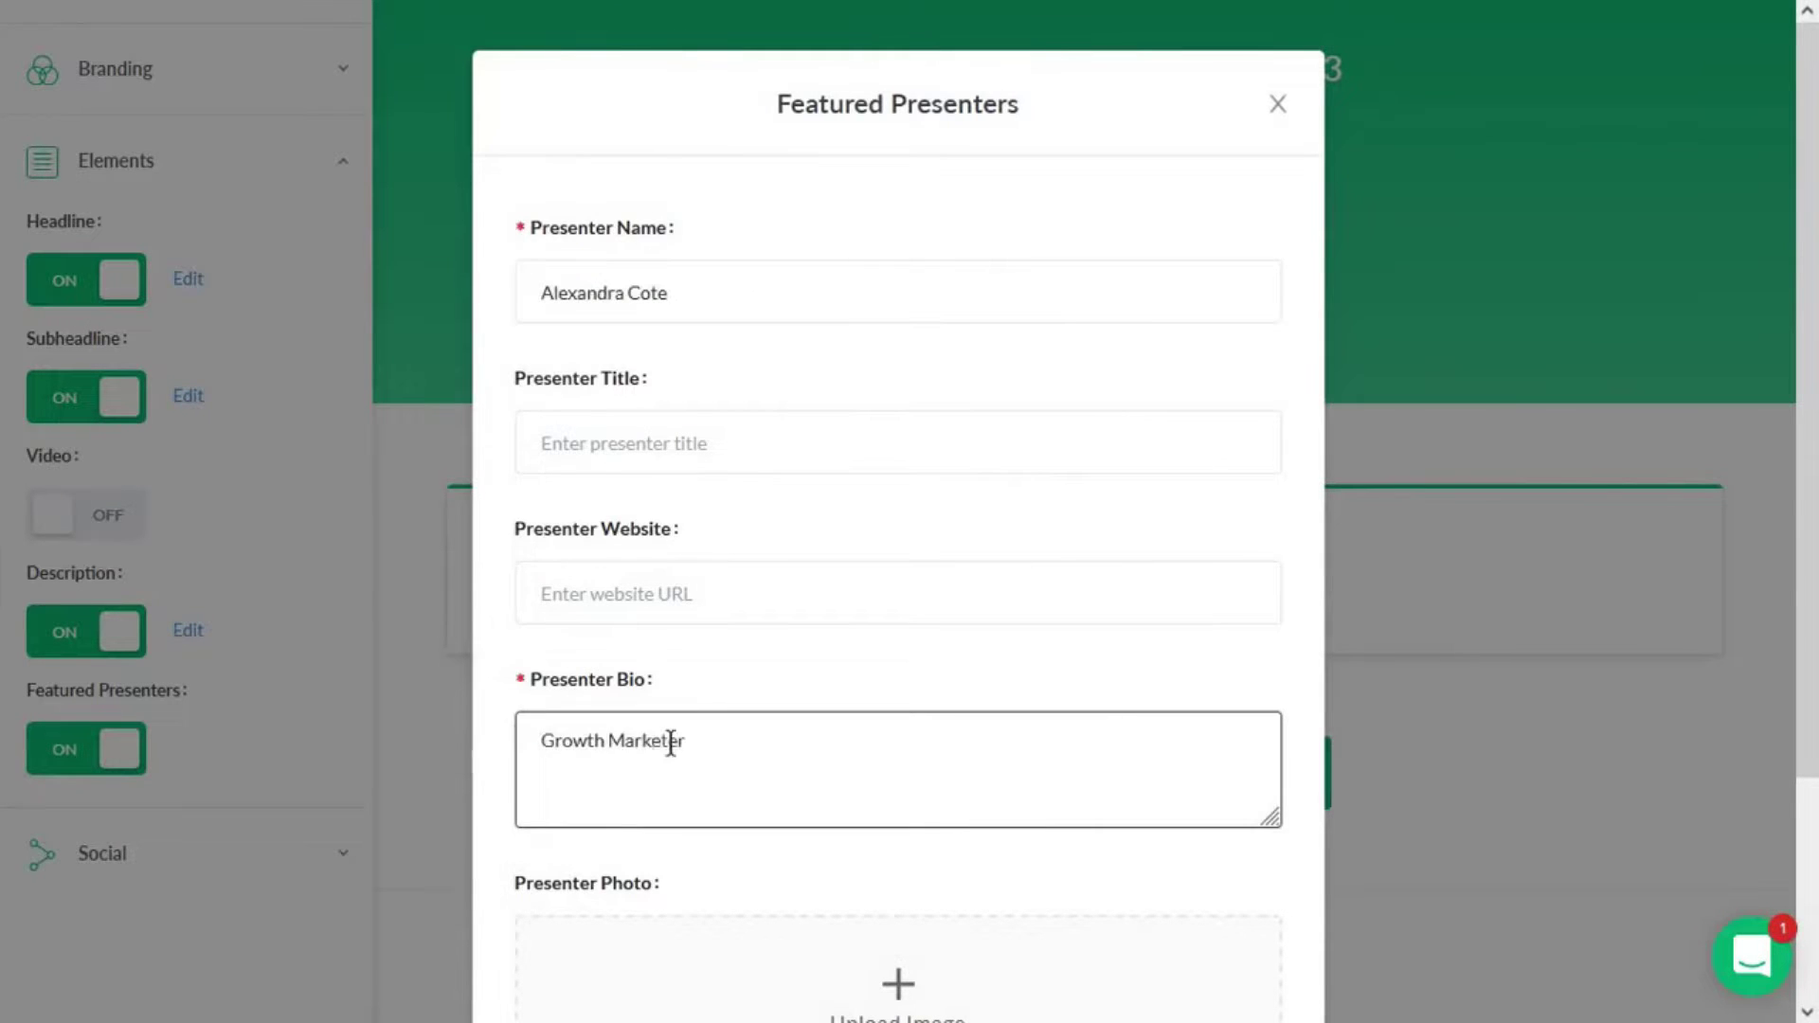
pyautogui.write(' Marketer')
pyautogui.scroll(-3, 758, 743)
pyautogui.click(1198, 942)
pyautogui.click(1281, 440)
# - Review the social sharing Open Graph settings, then close them
pyautogui.scroll(-2, 799, 702)
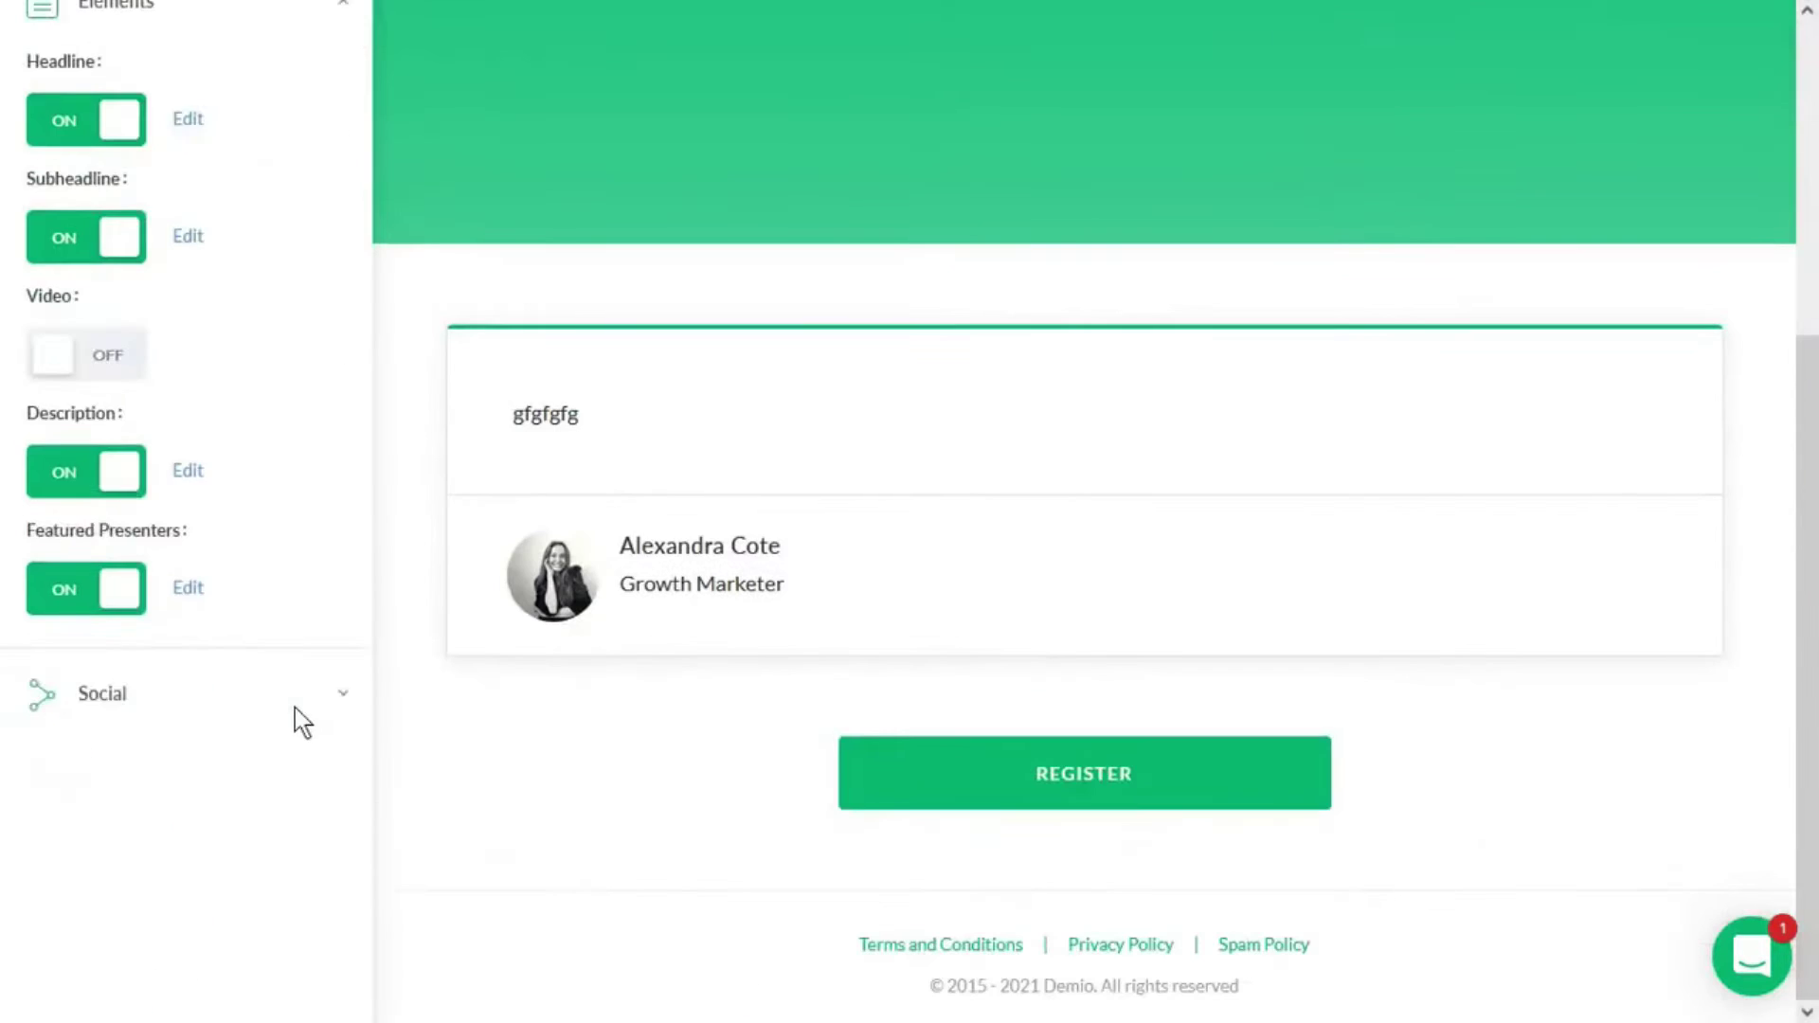
pyautogui.click(295, 710)
pyautogui.click(187, 207)
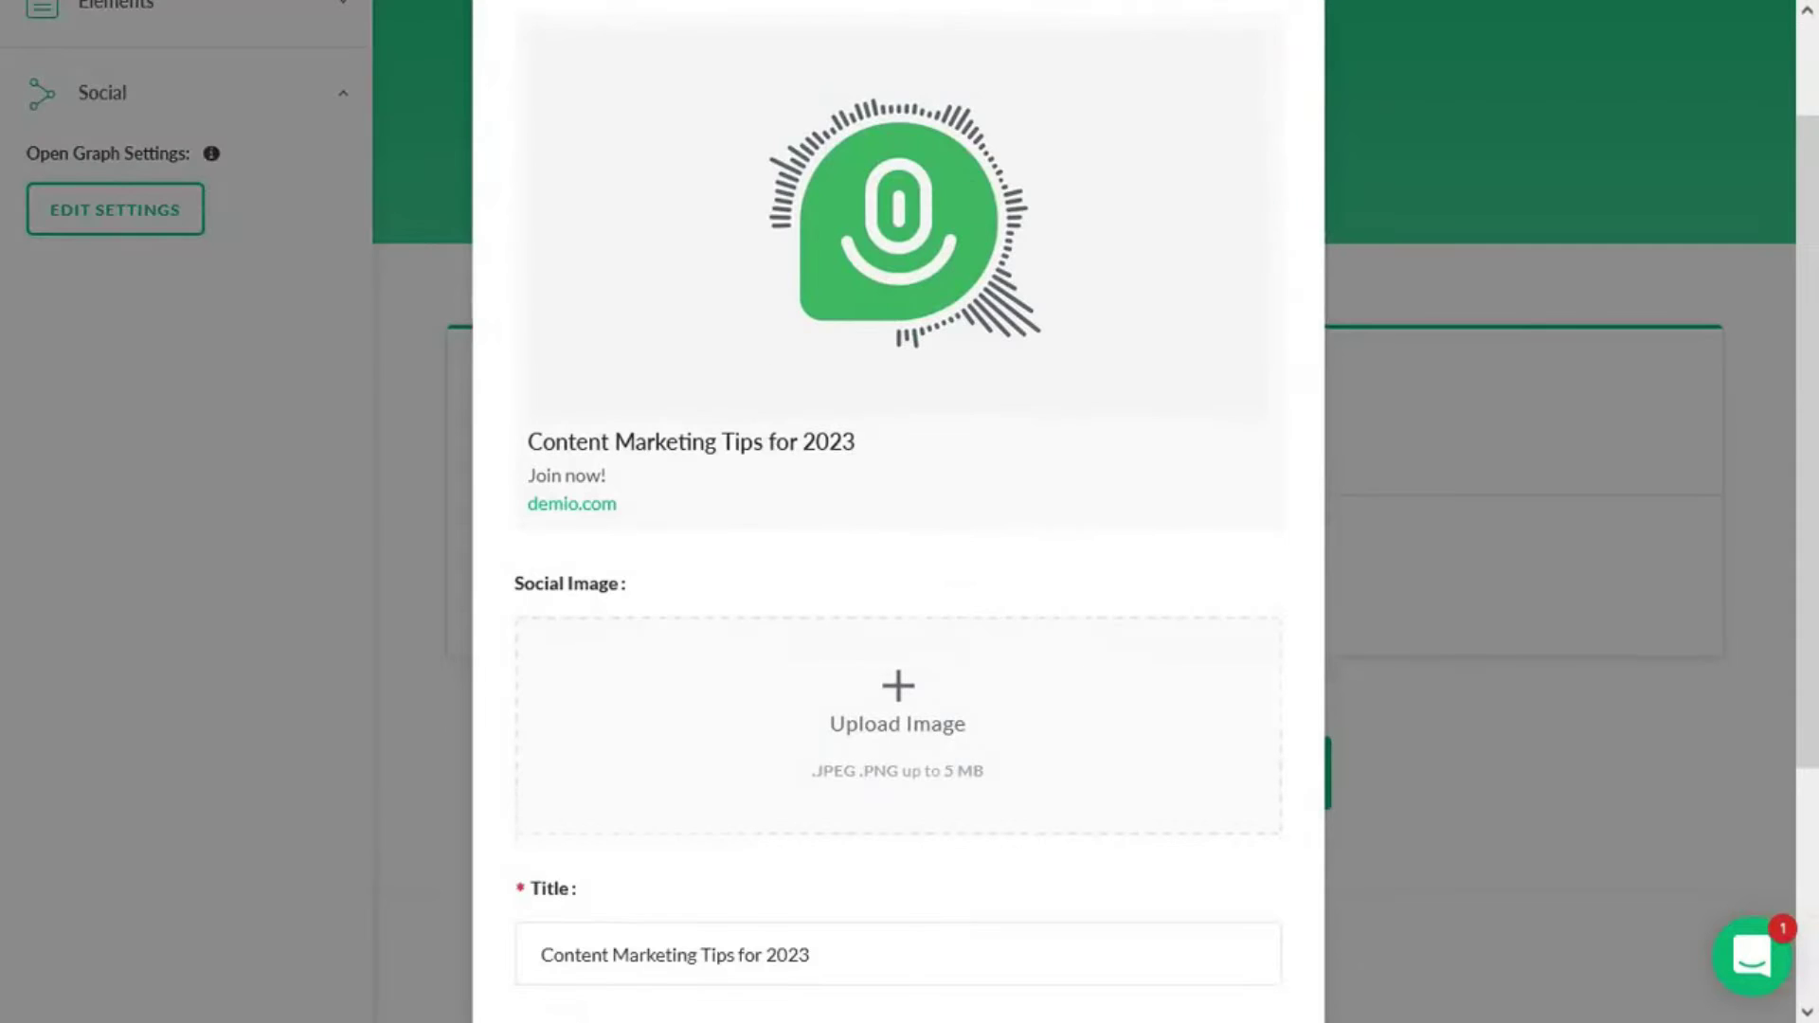
pyautogui.scroll(-3, 973, 187)
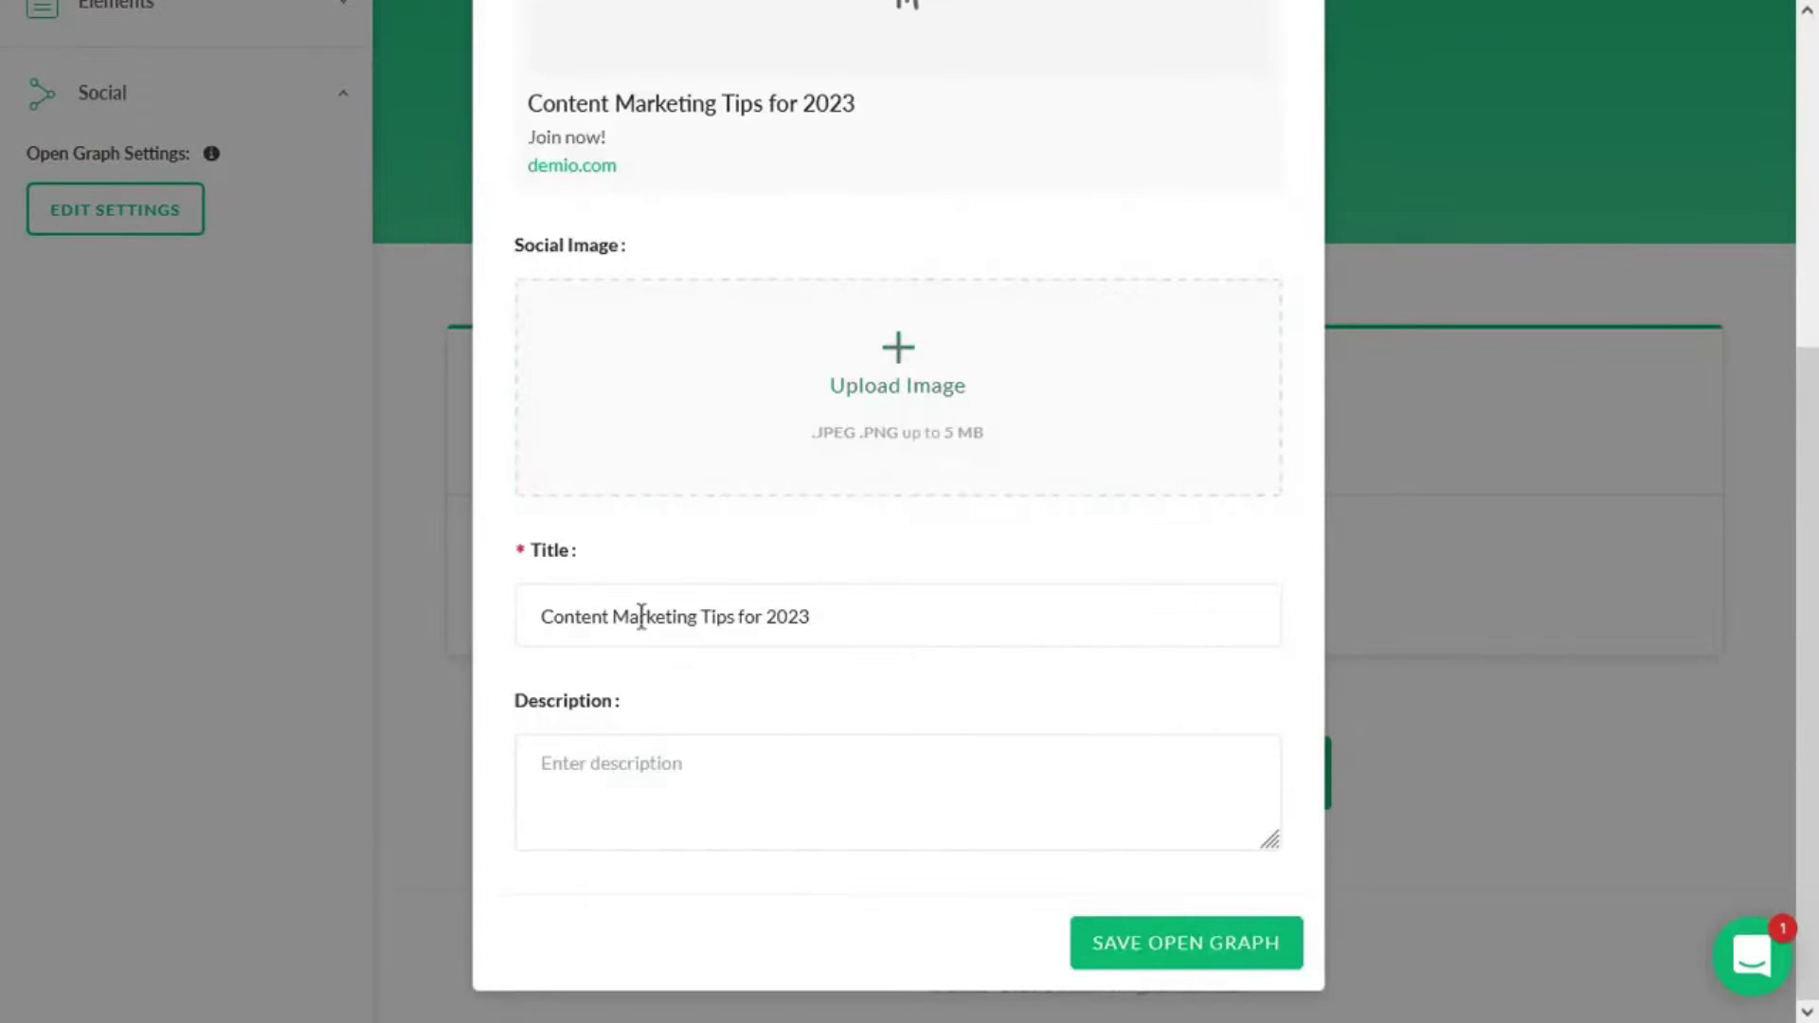
pyautogui.scroll(4, 1185, 337)
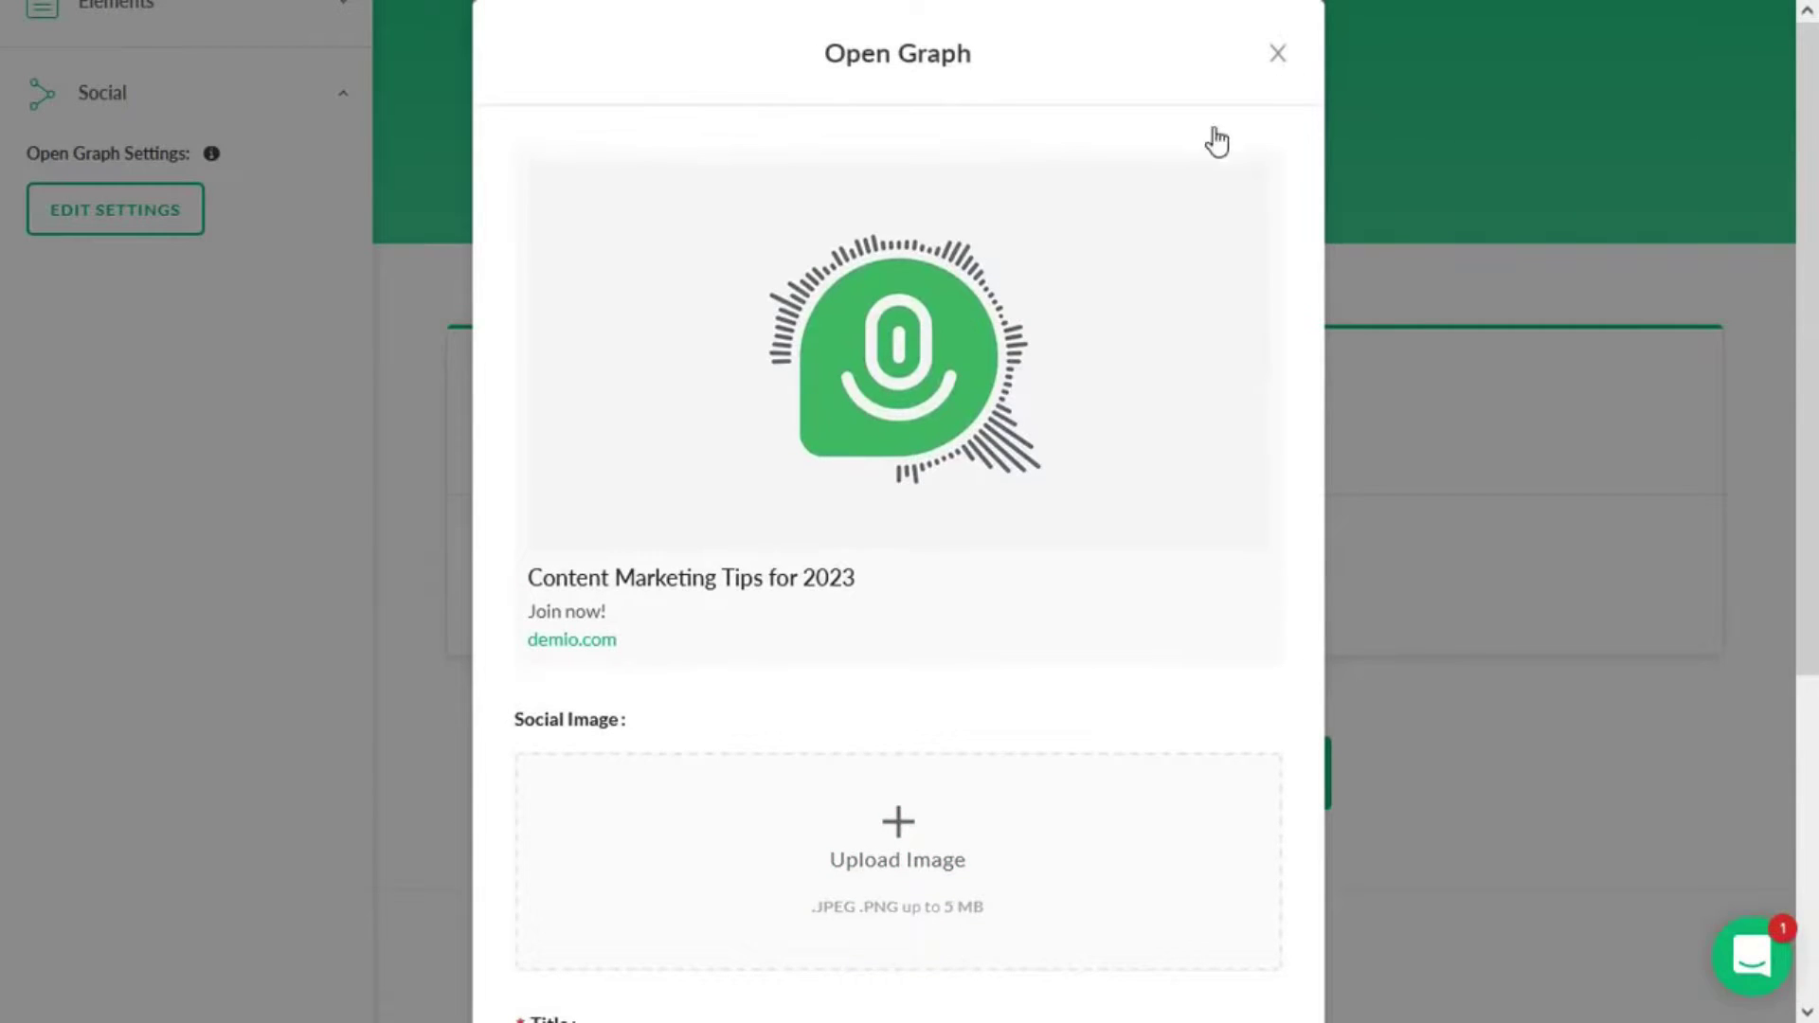
pyautogui.click(220, 325)
pyautogui.scroll(4, 220, 325)
# - Save the registration page and turn on a custom thank-you page
pyautogui.click(191, 121)
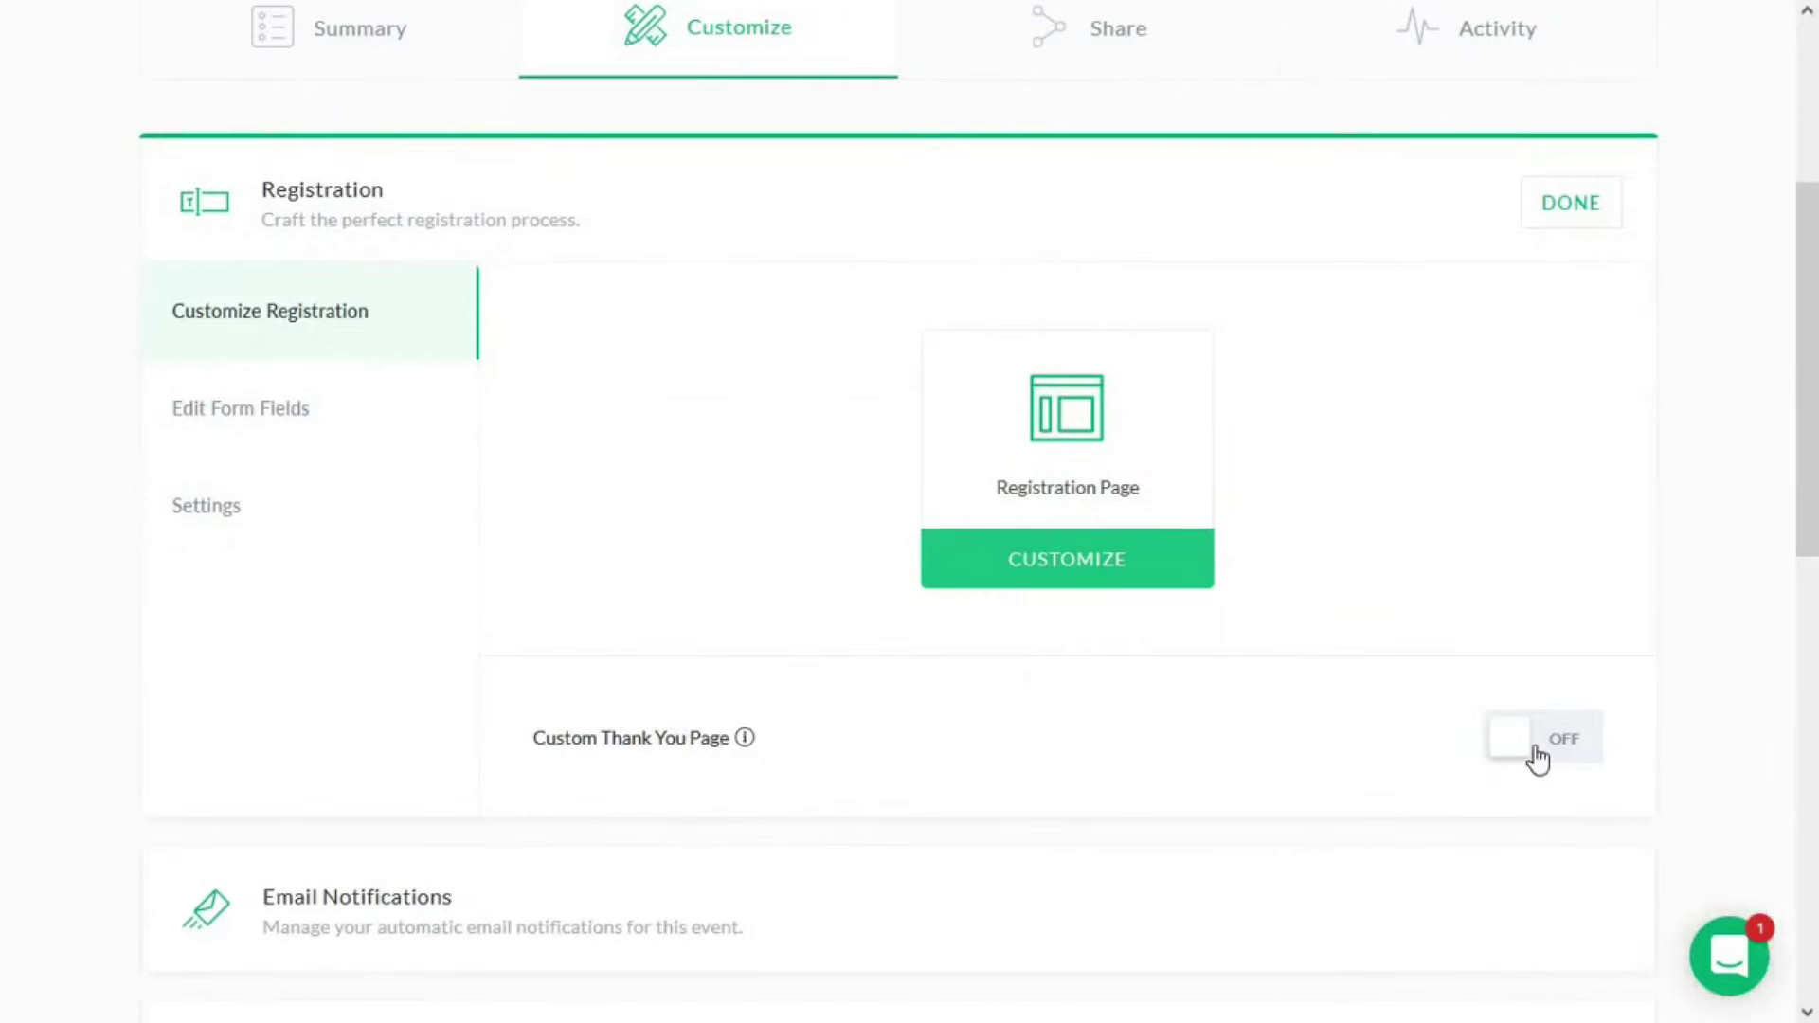
pyautogui.click(1537, 758)
pyautogui.scroll(-2, 942, 725)
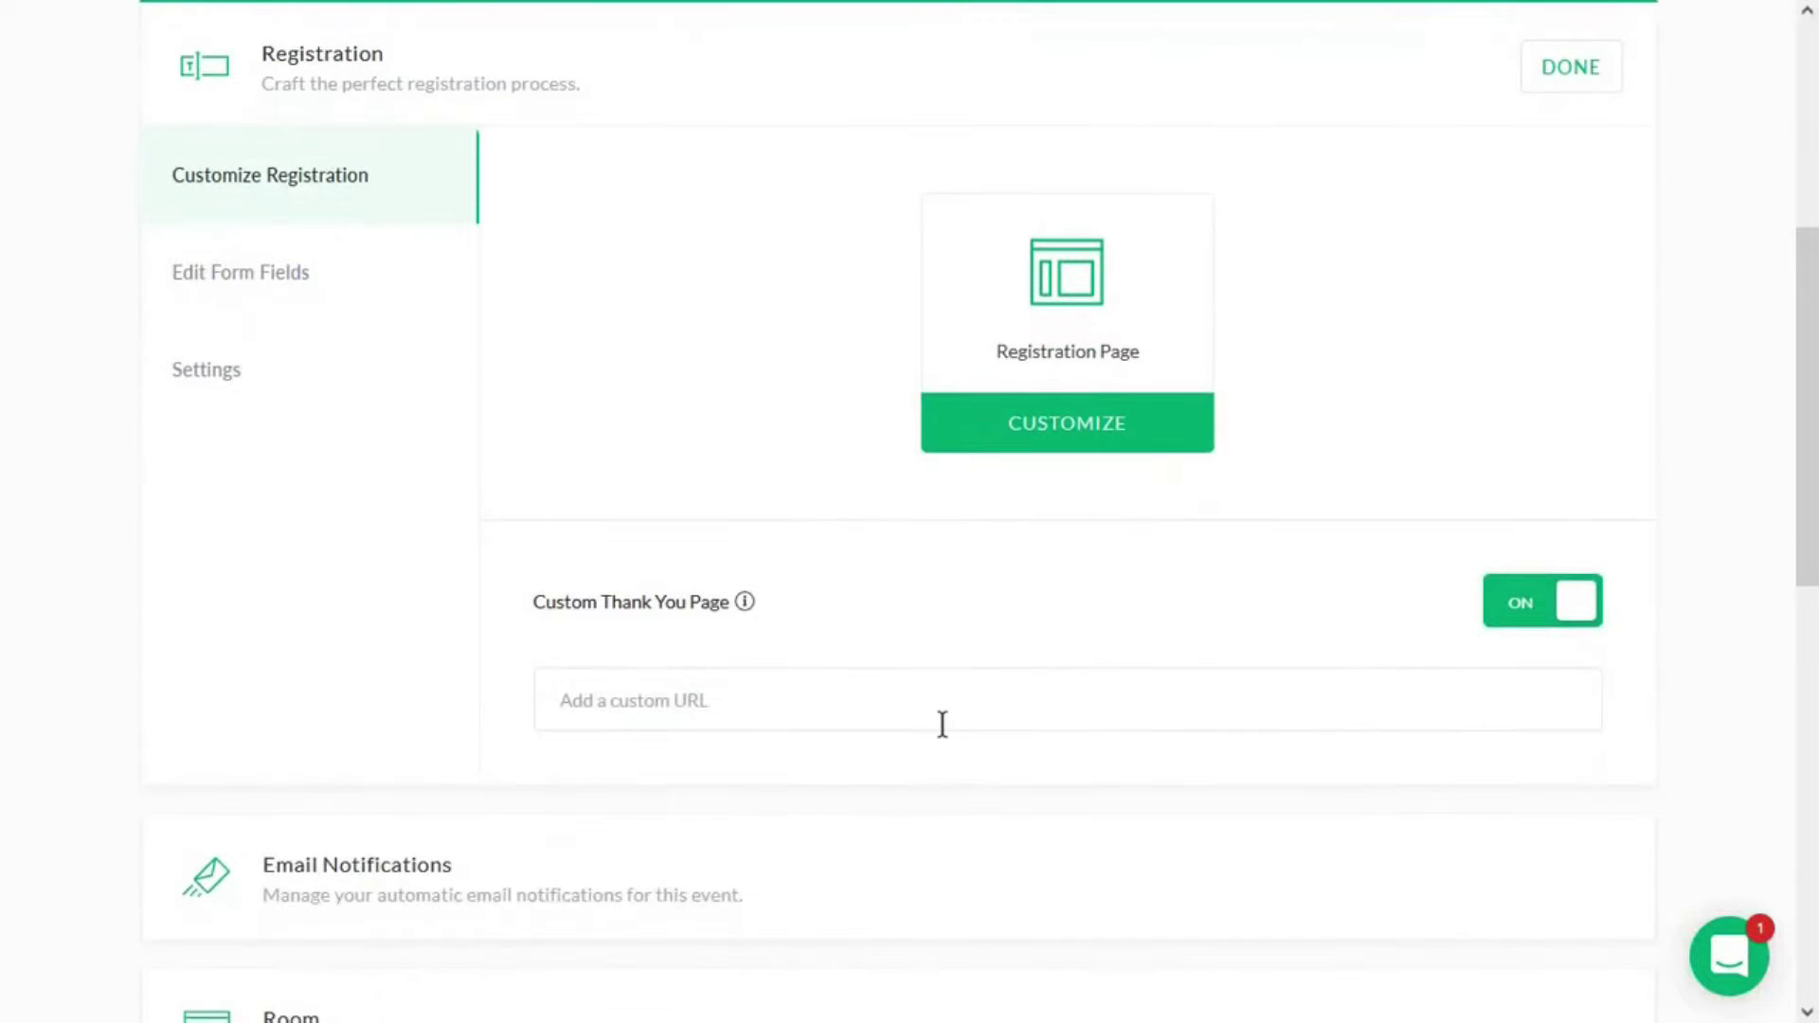
pyautogui.click(943, 725)
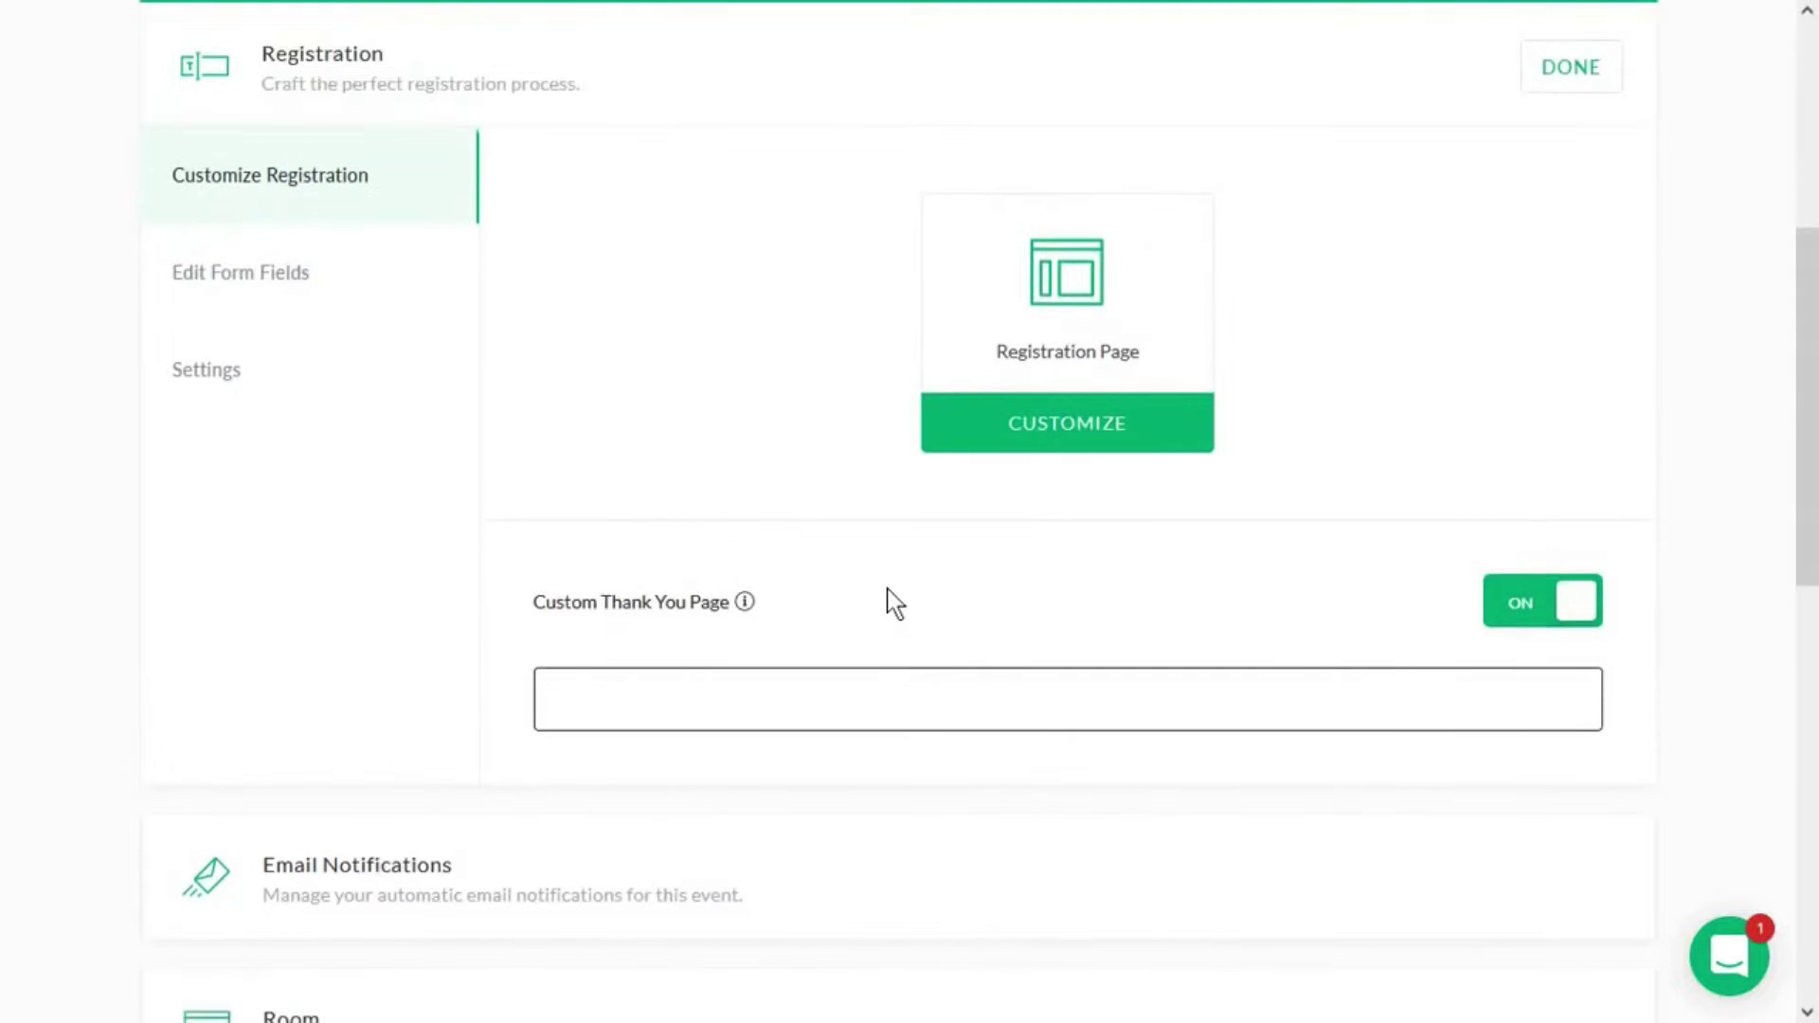
pyautogui.scroll(2, 504, 438)
# - Review the registration form fields and save a 20-per-session registration limit
pyautogui.click(240, 407)
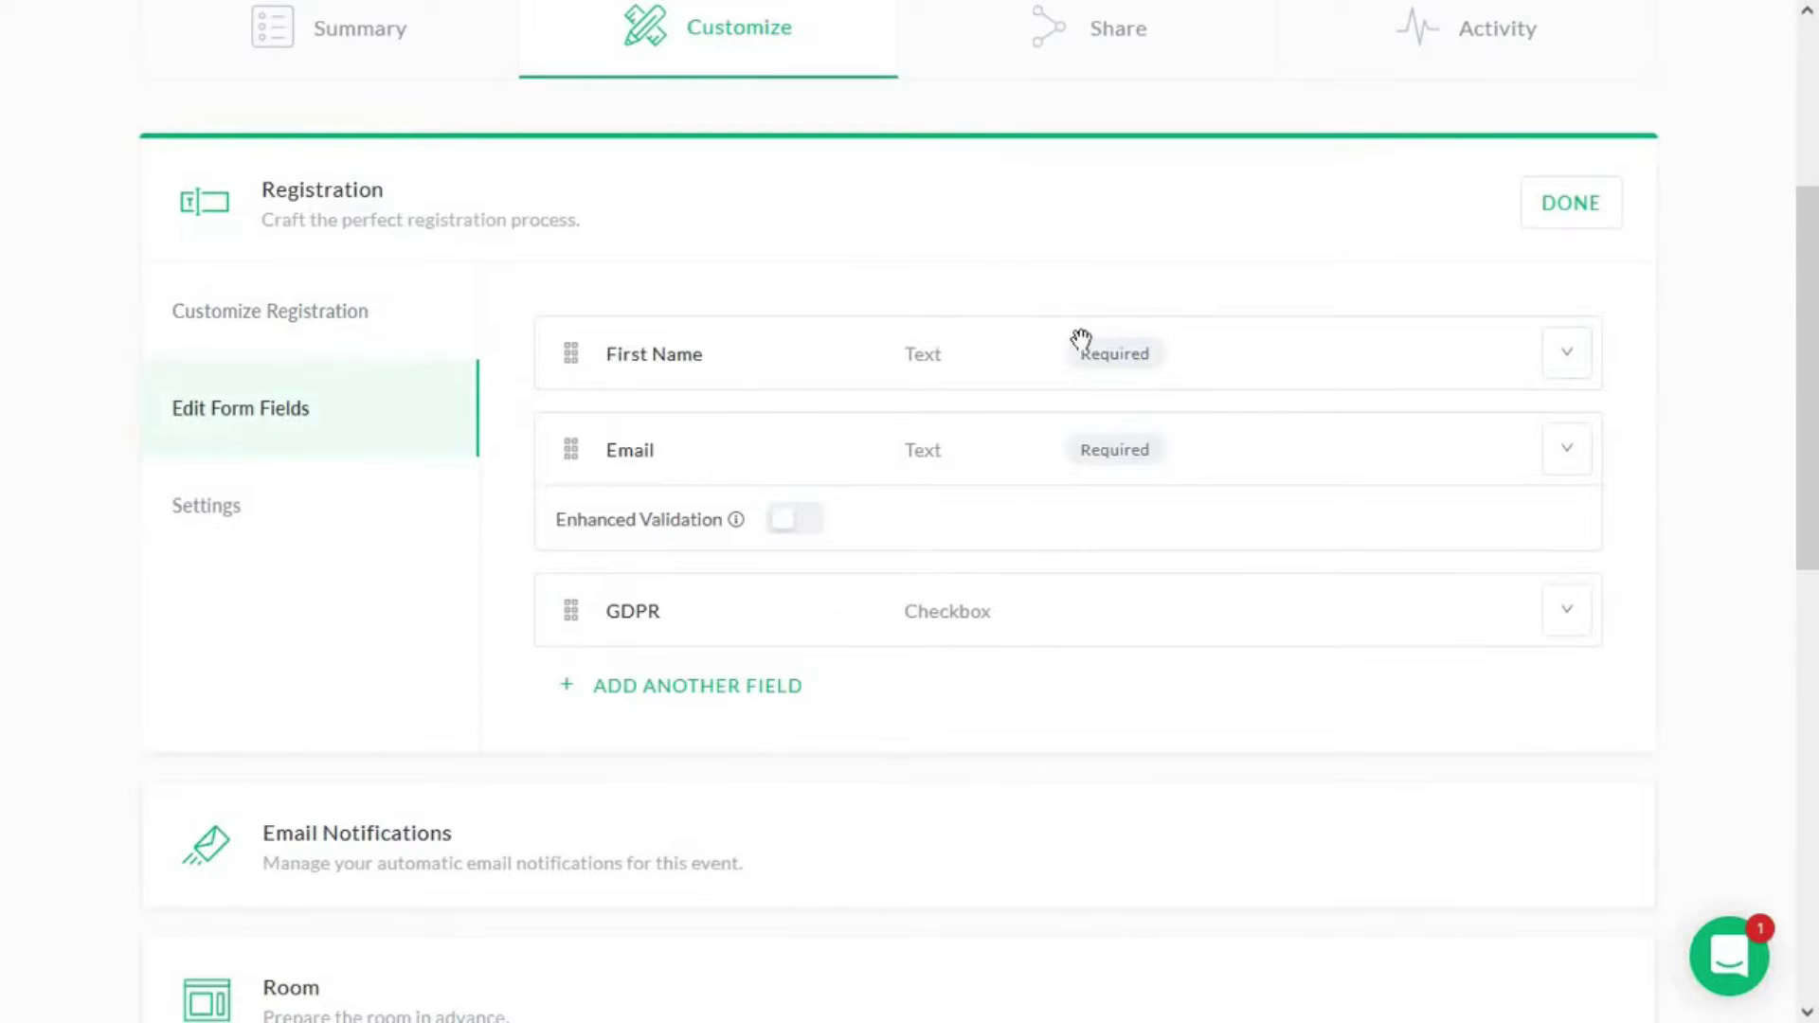
pyautogui.click(736, 690)
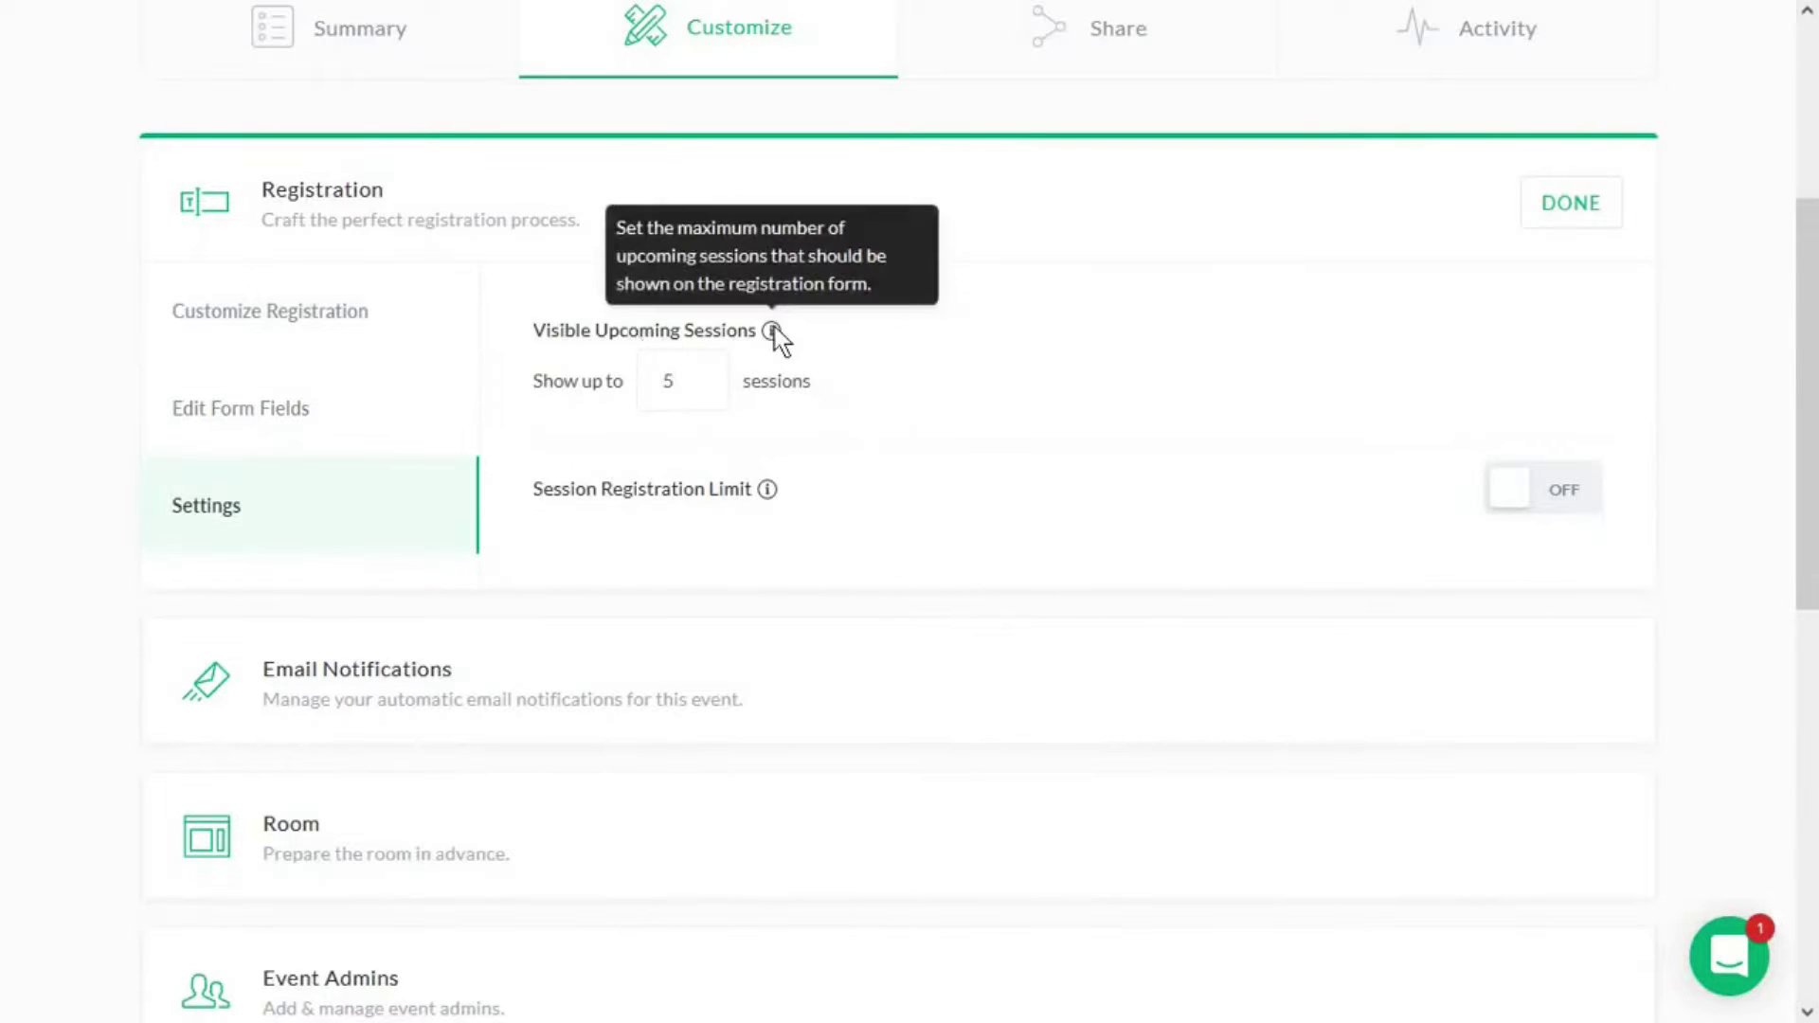
pyautogui.moveTo(767, 490)
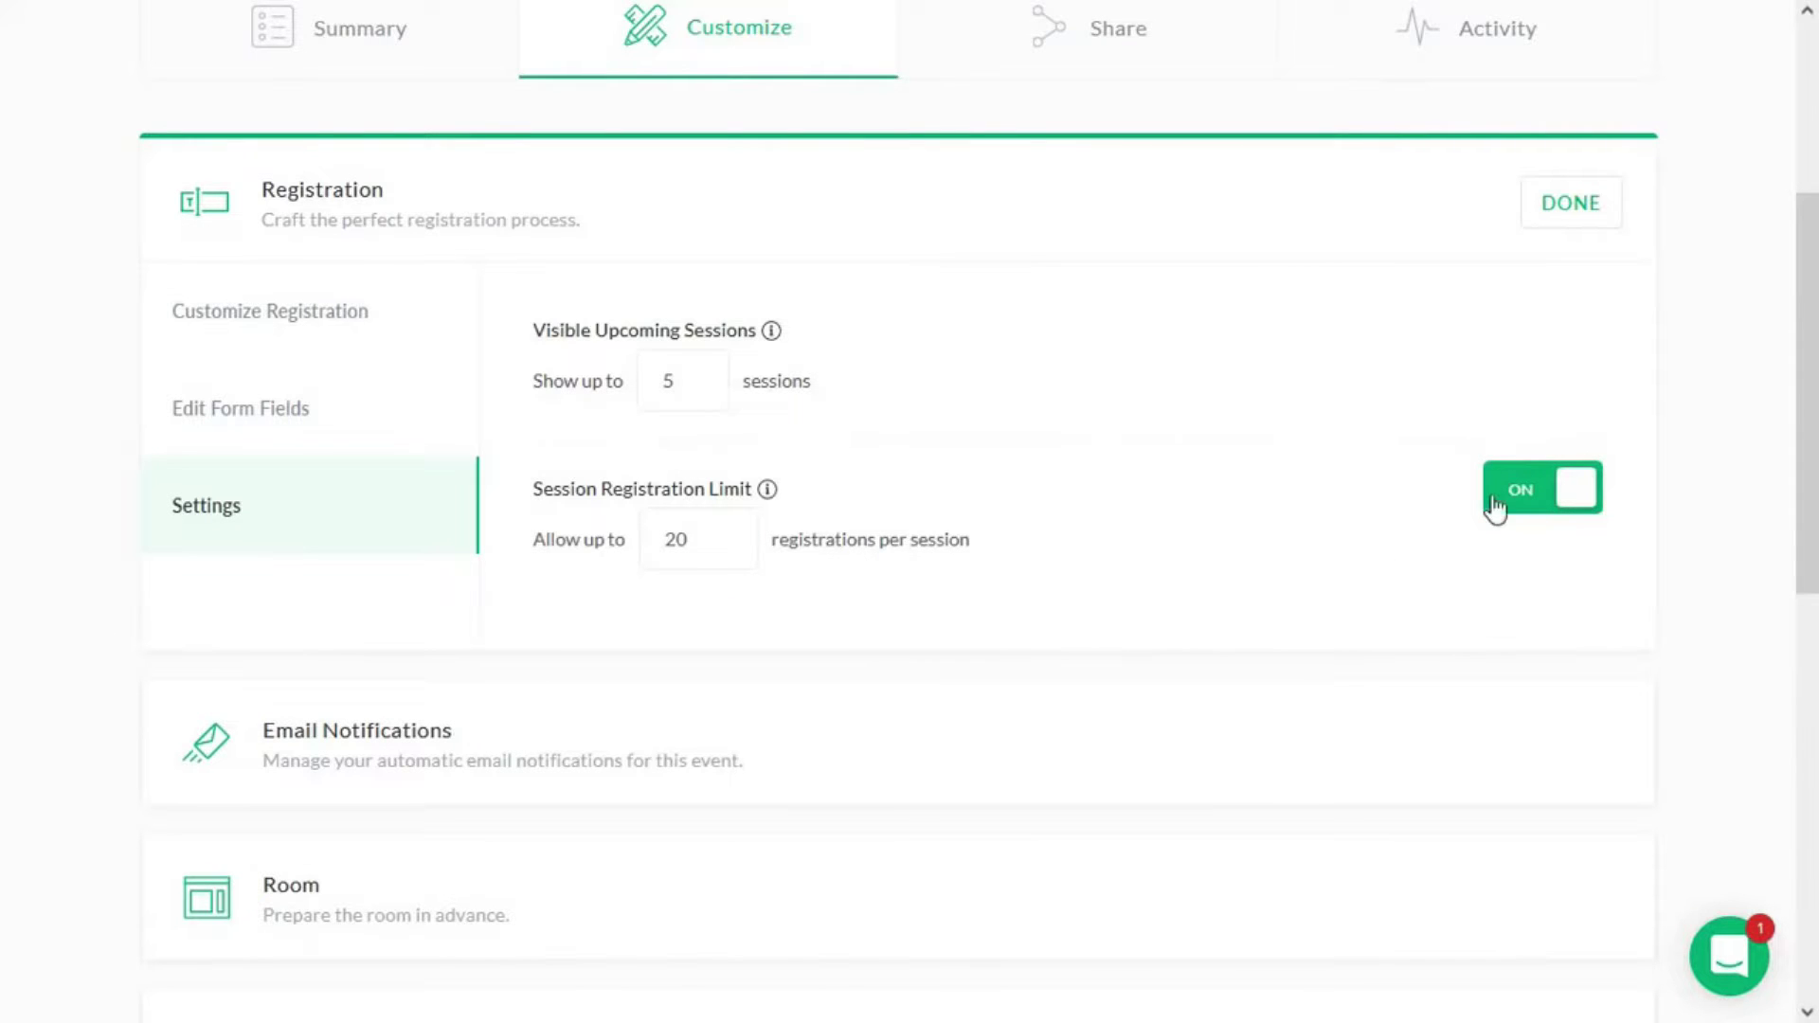
pyautogui.click(1550, 237)
pyautogui.scroll(-3, 849, 495)
pyautogui.scroll(2, 641, 637)
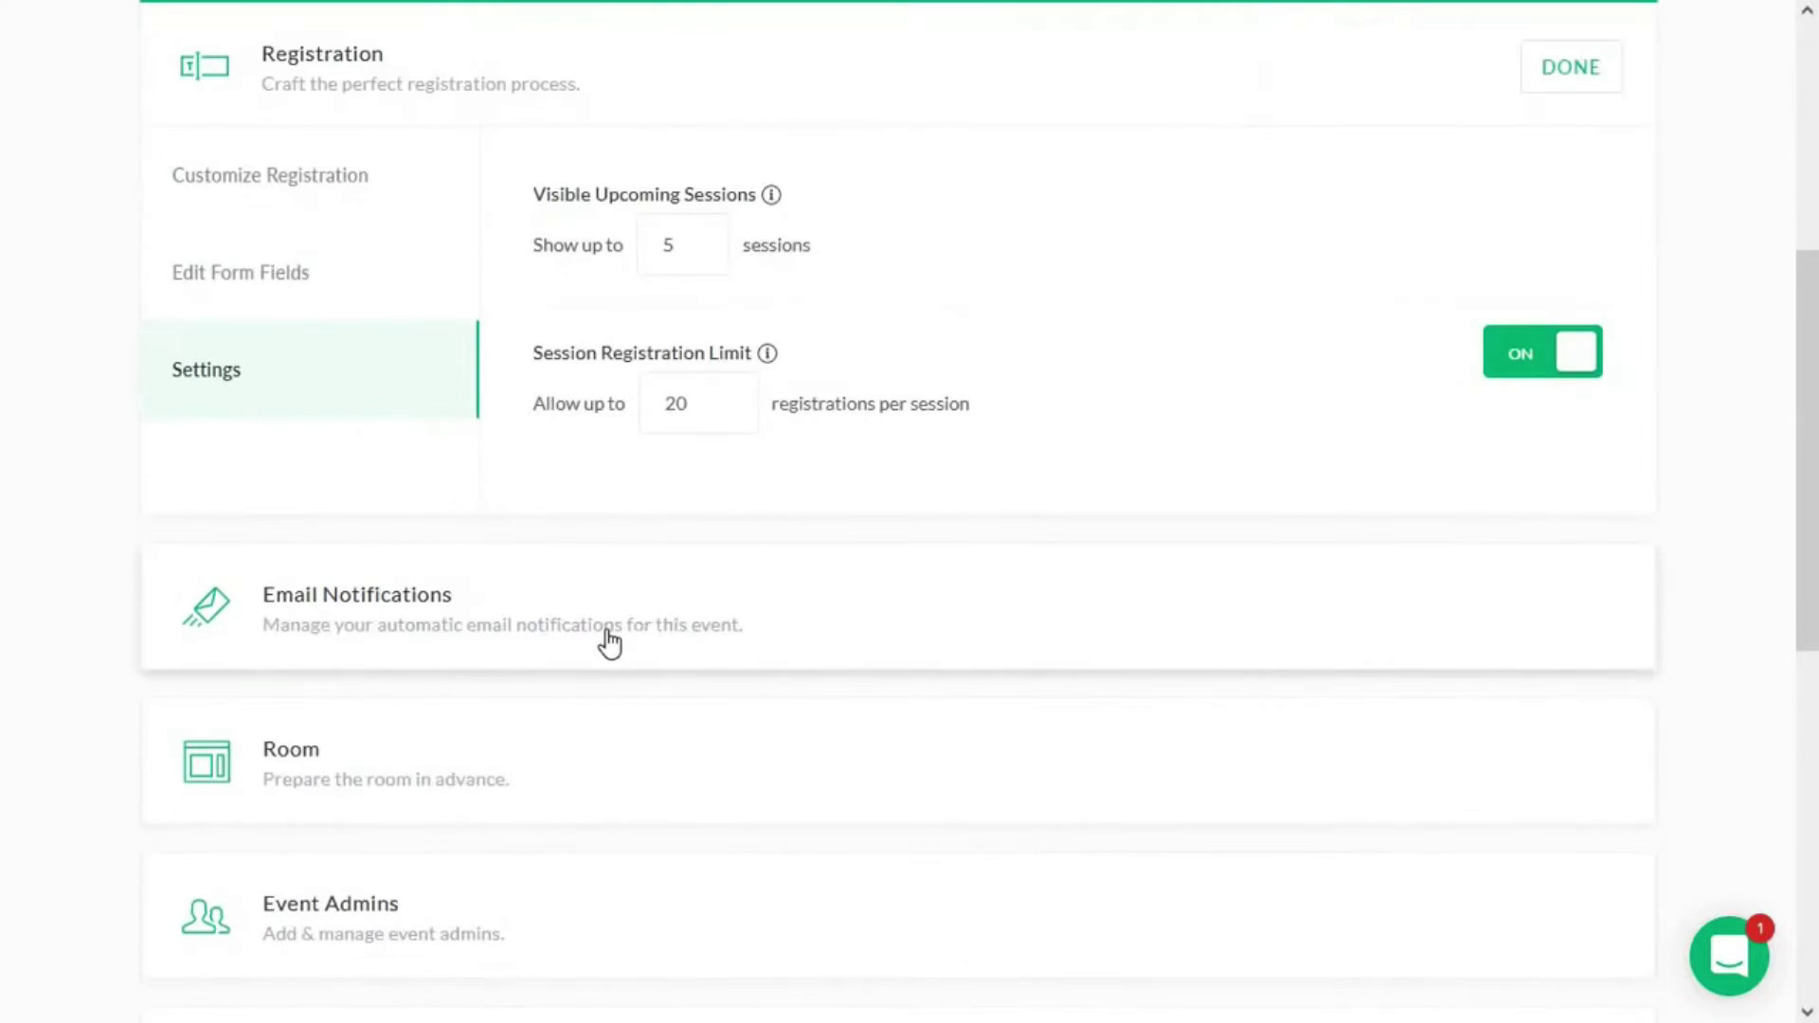
# - Preview the 15 Minutes Before reminder email among the automatic notifications
pyautogui.click(605, 642)
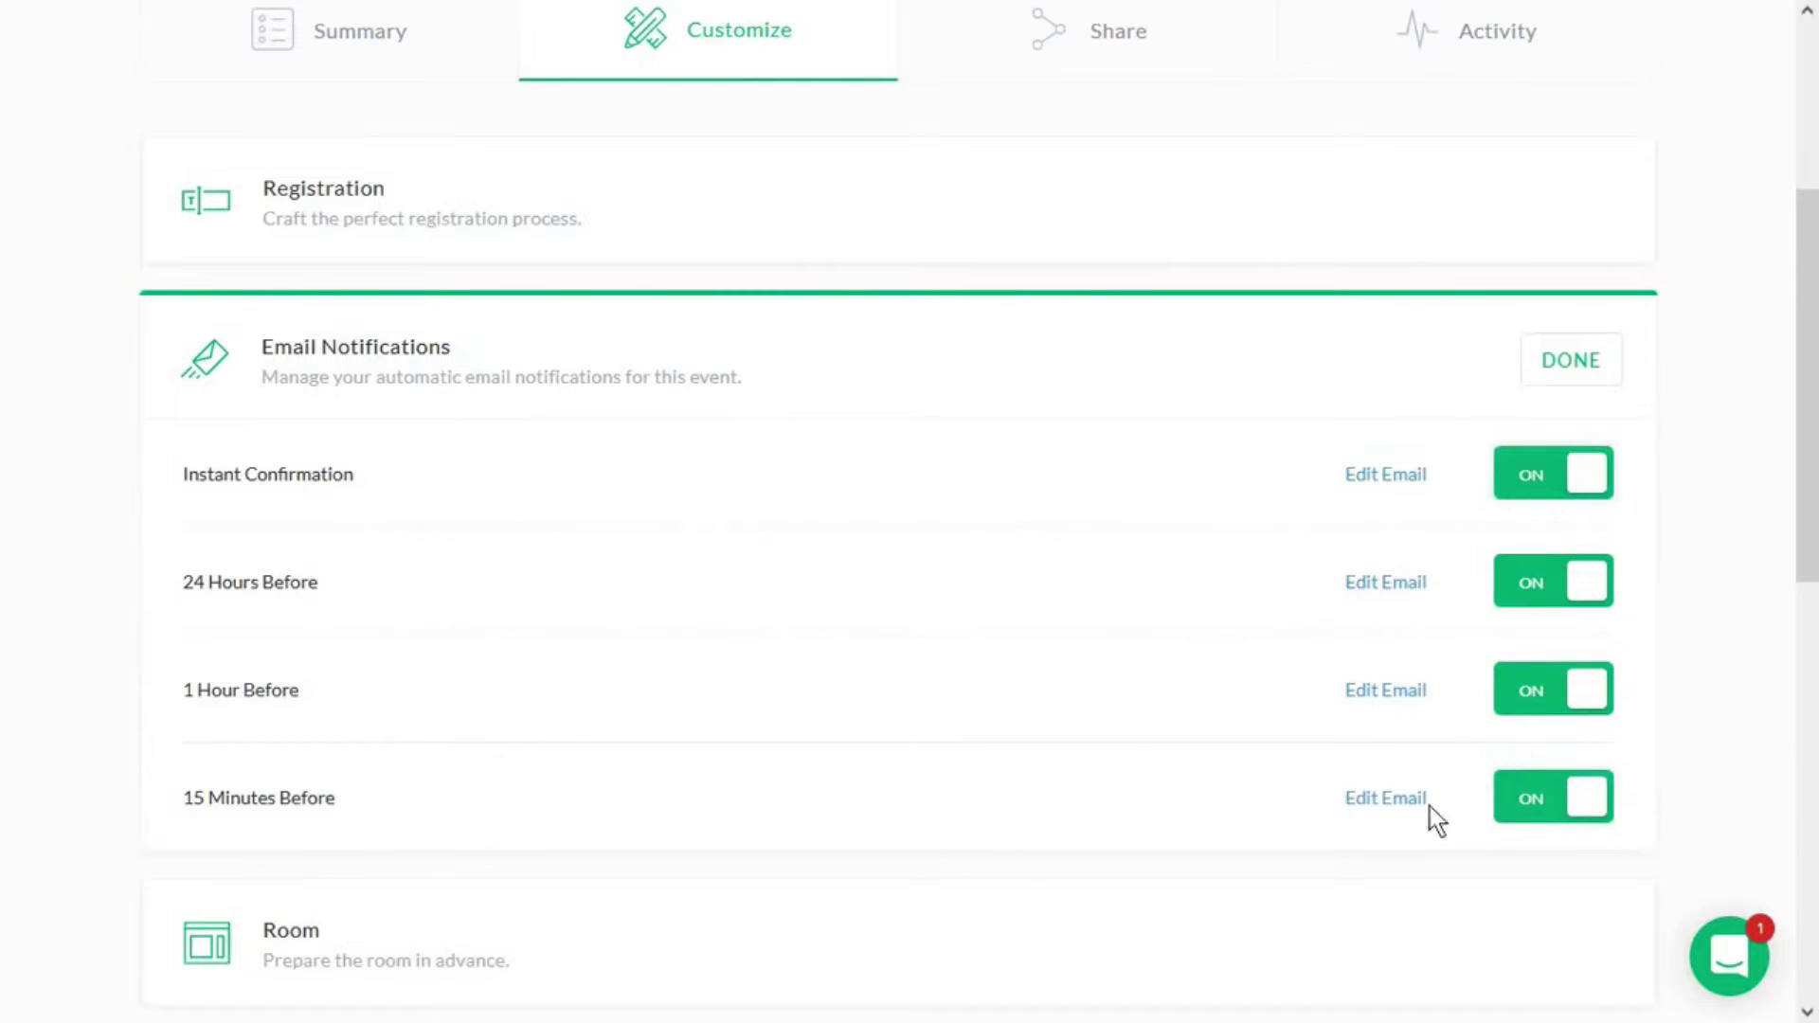
pyautogui.click(1385, 798)
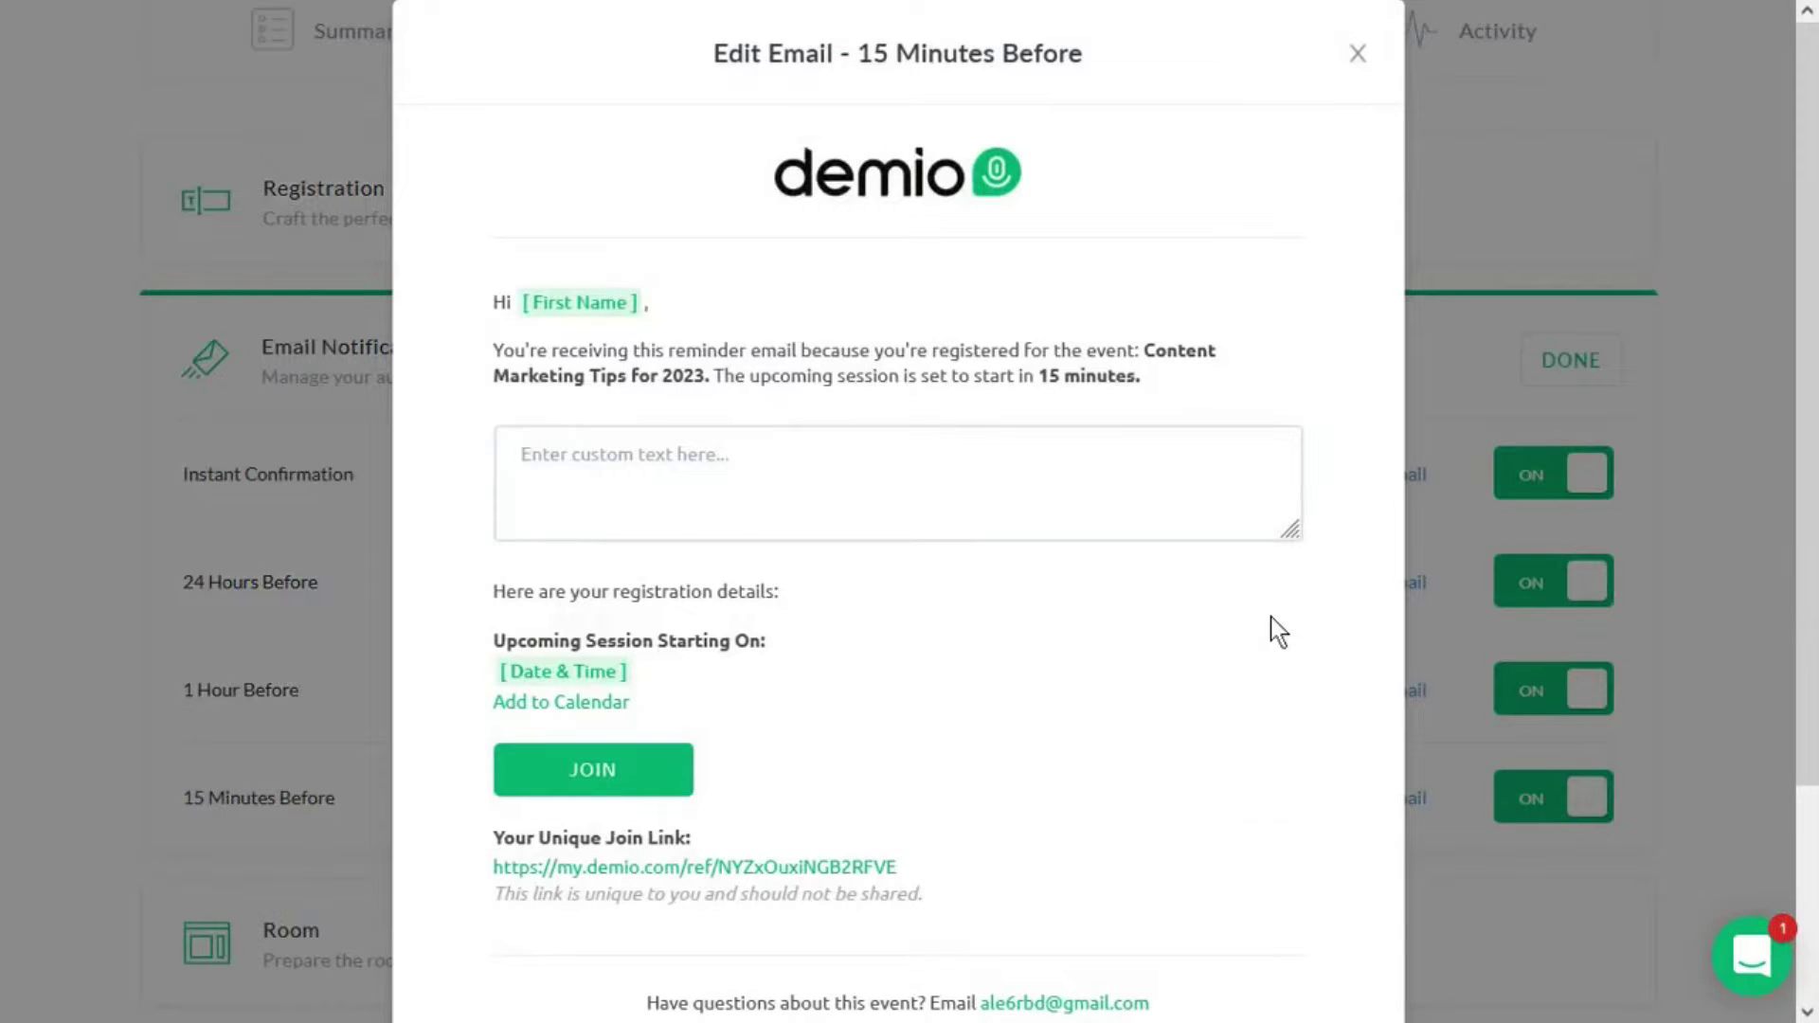
pyautogui.scroll(-2, 893, 654)
pyautogui.click(1480, 467)
pyautogui.click(1558, 369)
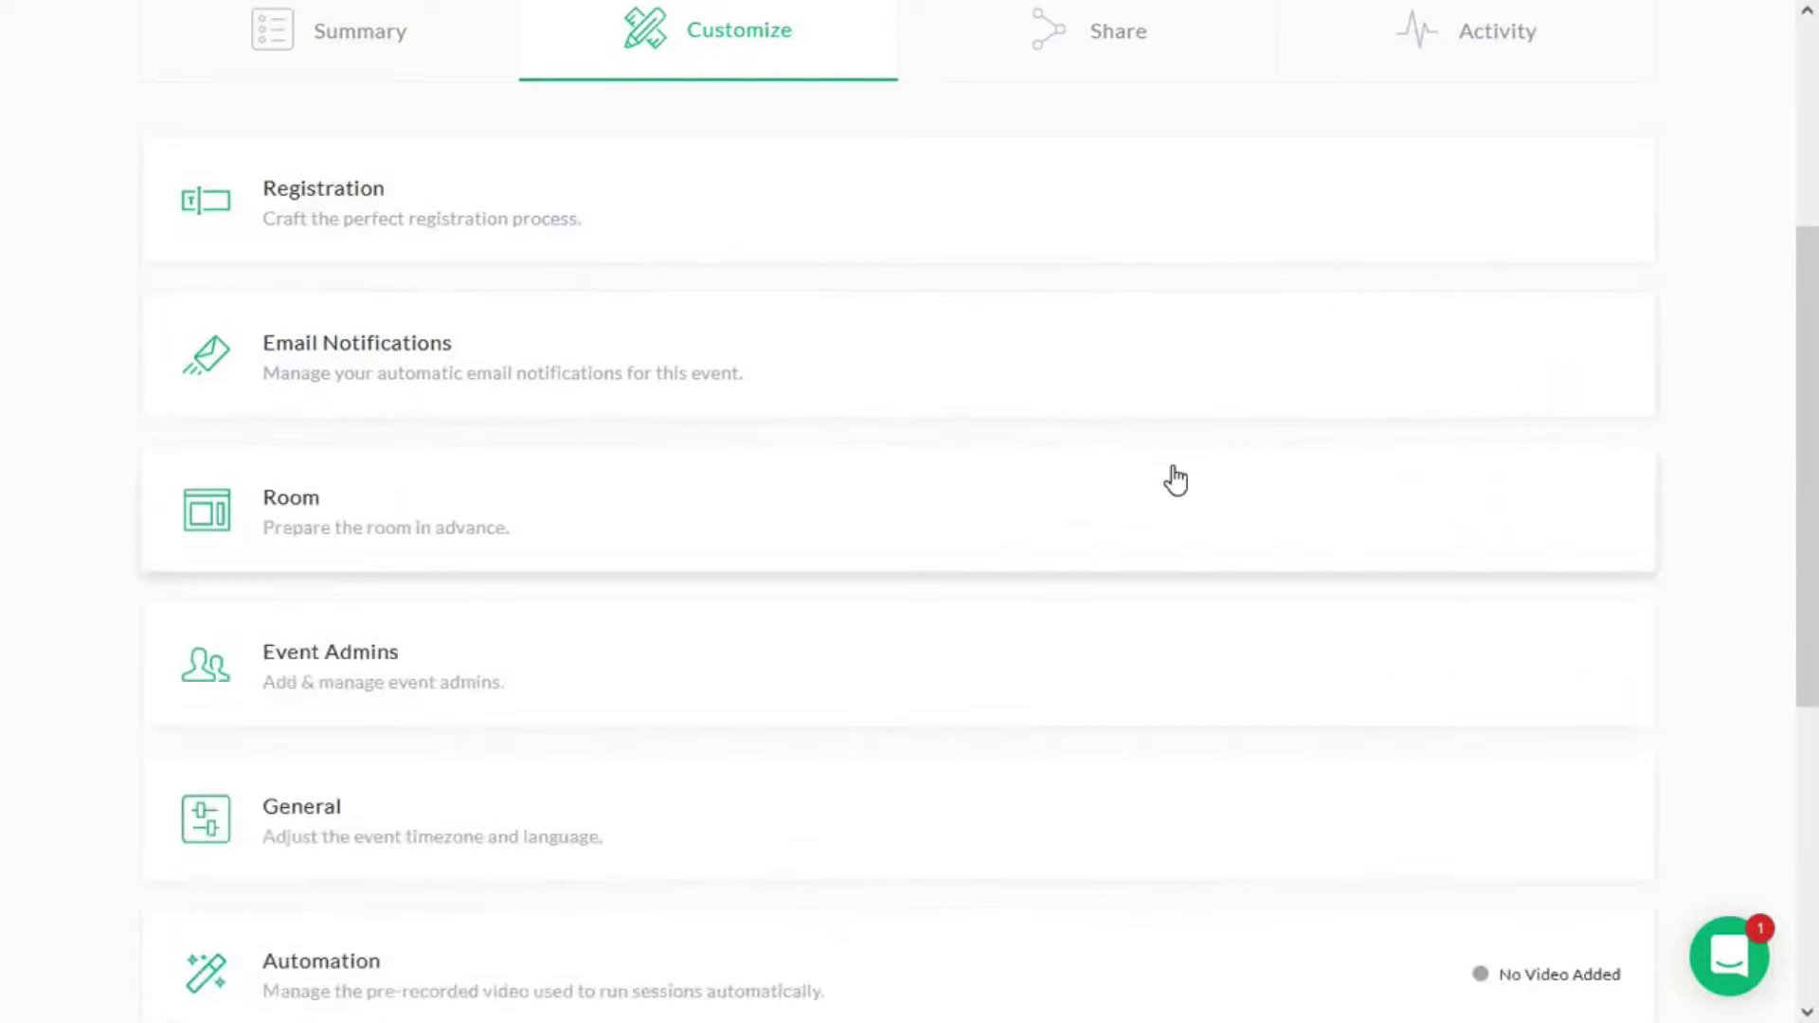
# - Try adding a Featured Action resource to the room, then dismiss it
pyautogui.click(1169, 479)
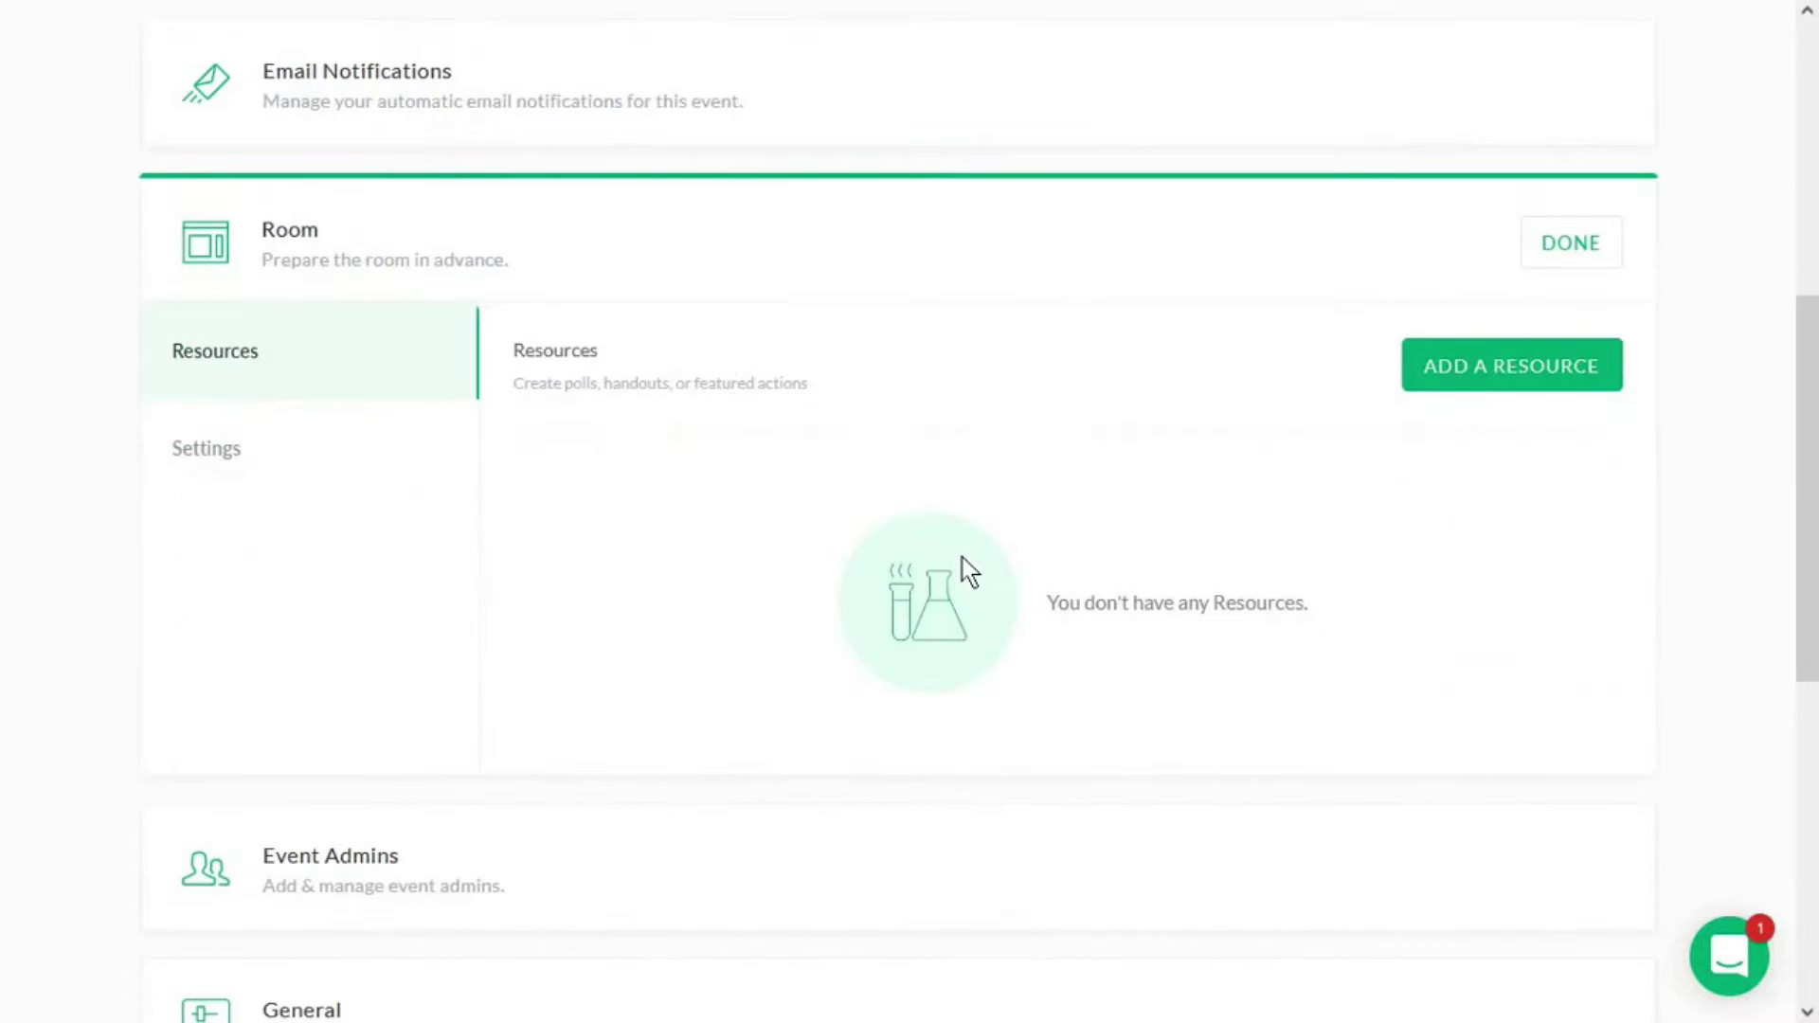
pyautogui.click(1513, 384)
pyautogui.click(1157, 293)
pyautogui.click(942, 454)
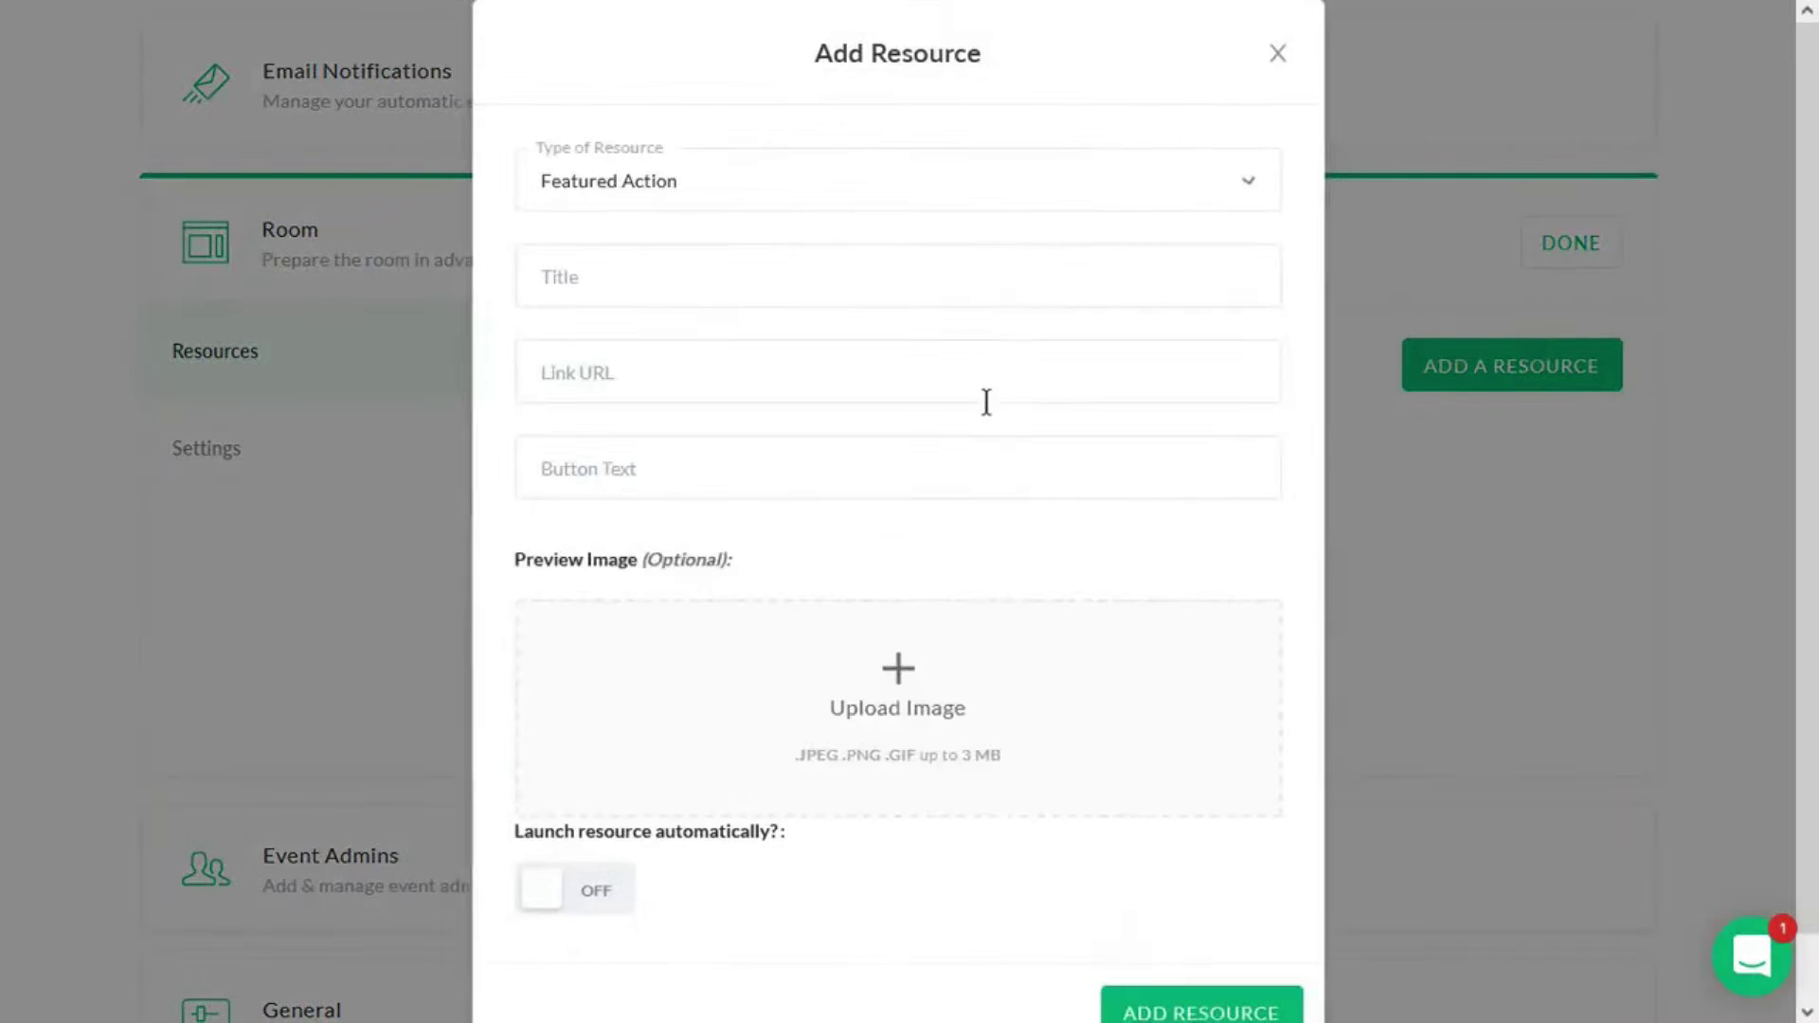
pyautogui.click(1527, 512)
# - Switch the room chat to Private Chat and save the room settings
pyautogui.click(311, 445)
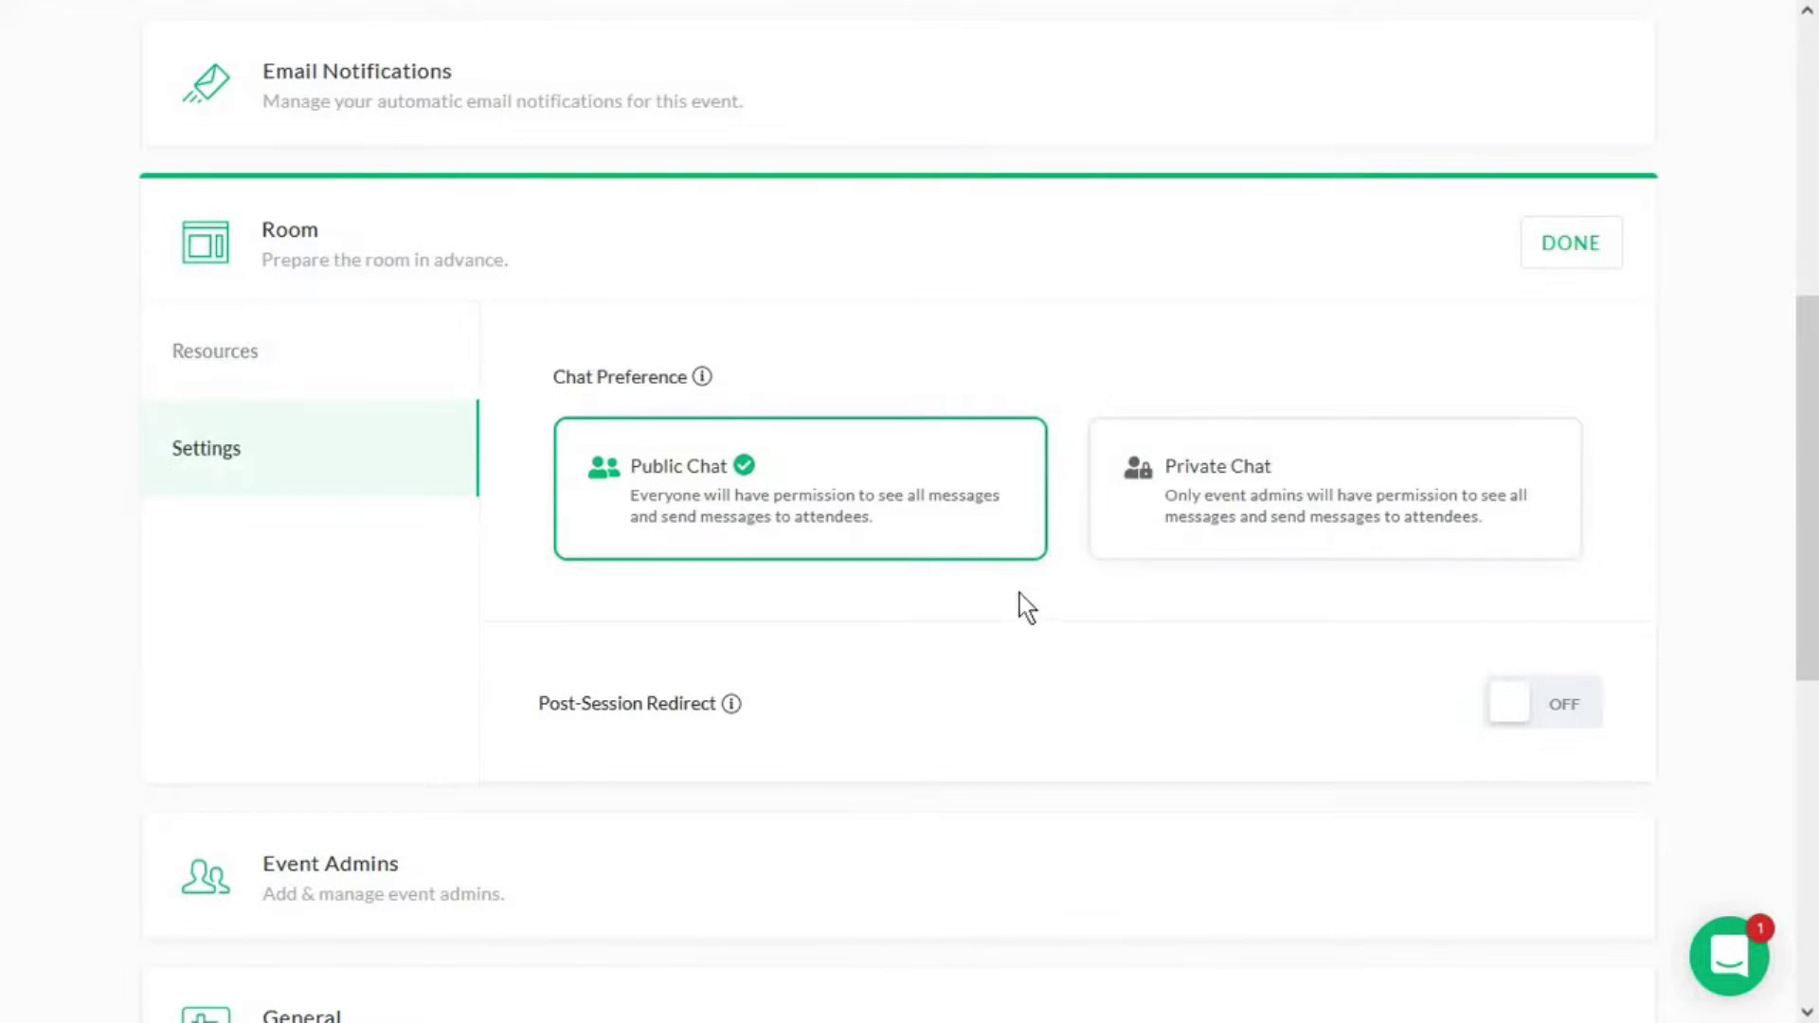
pyautogui.click(1241, 521)
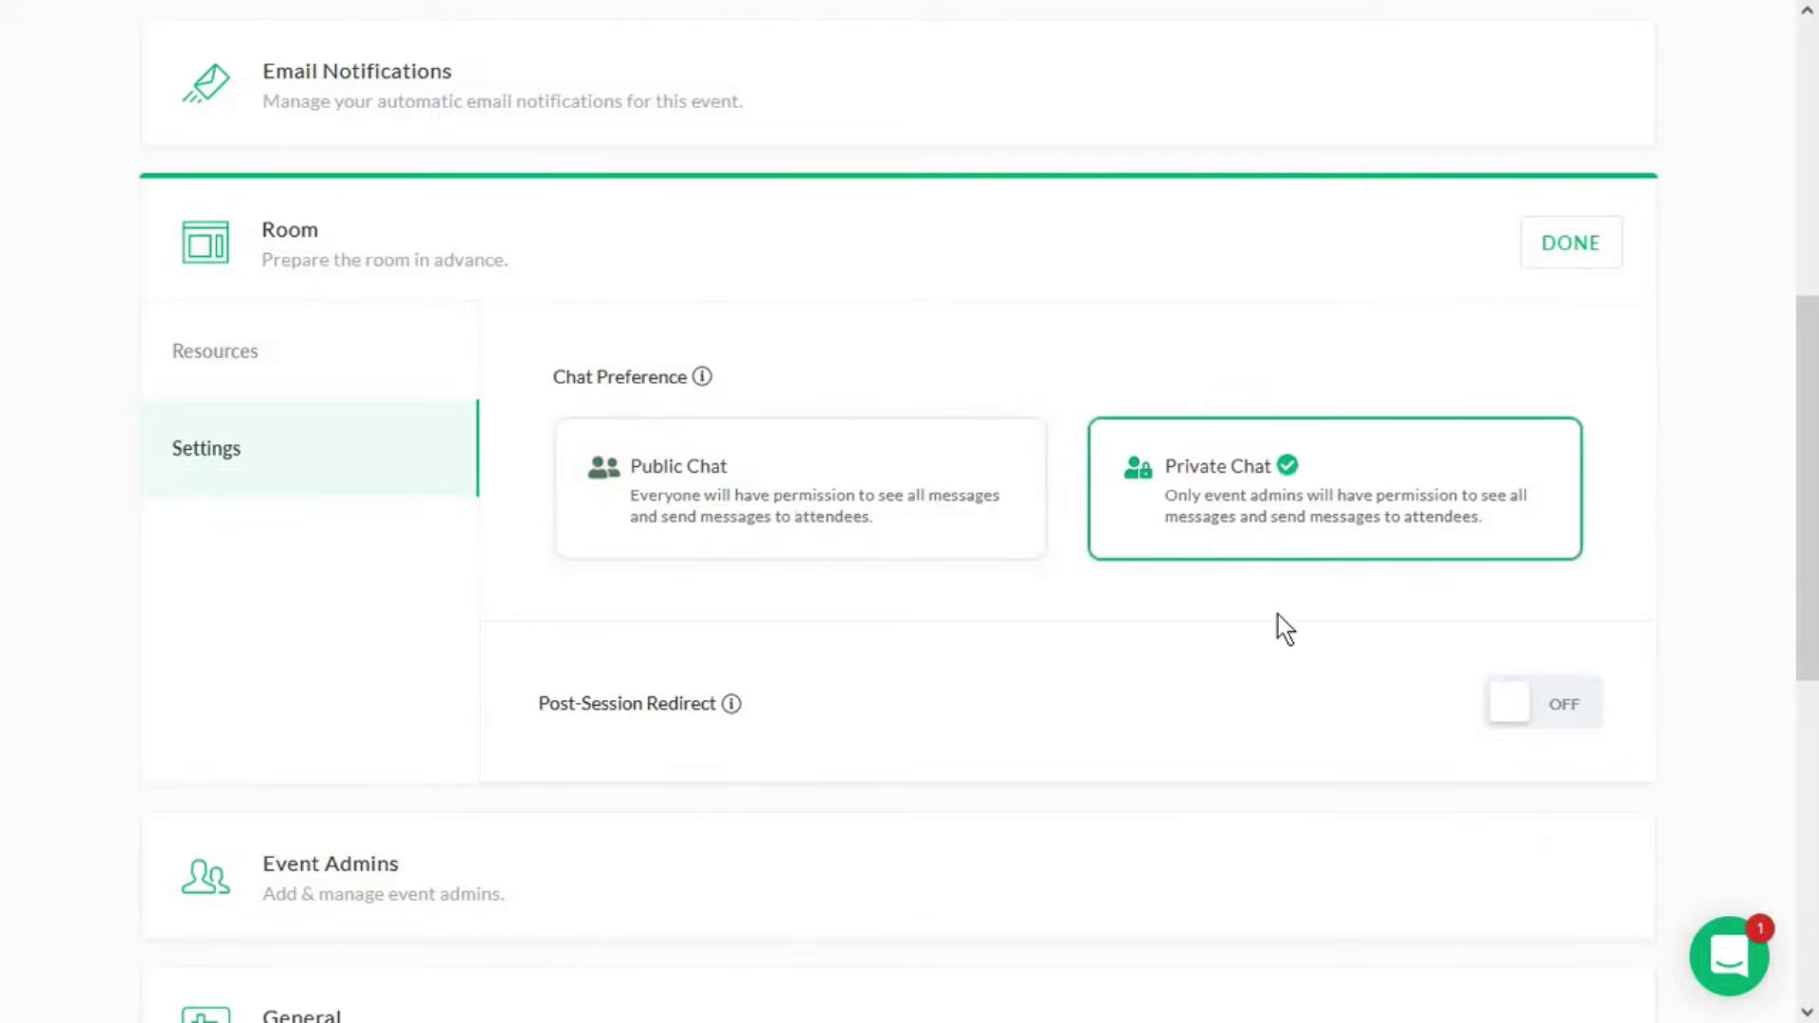
pyautogui.moveTo(736, 707)
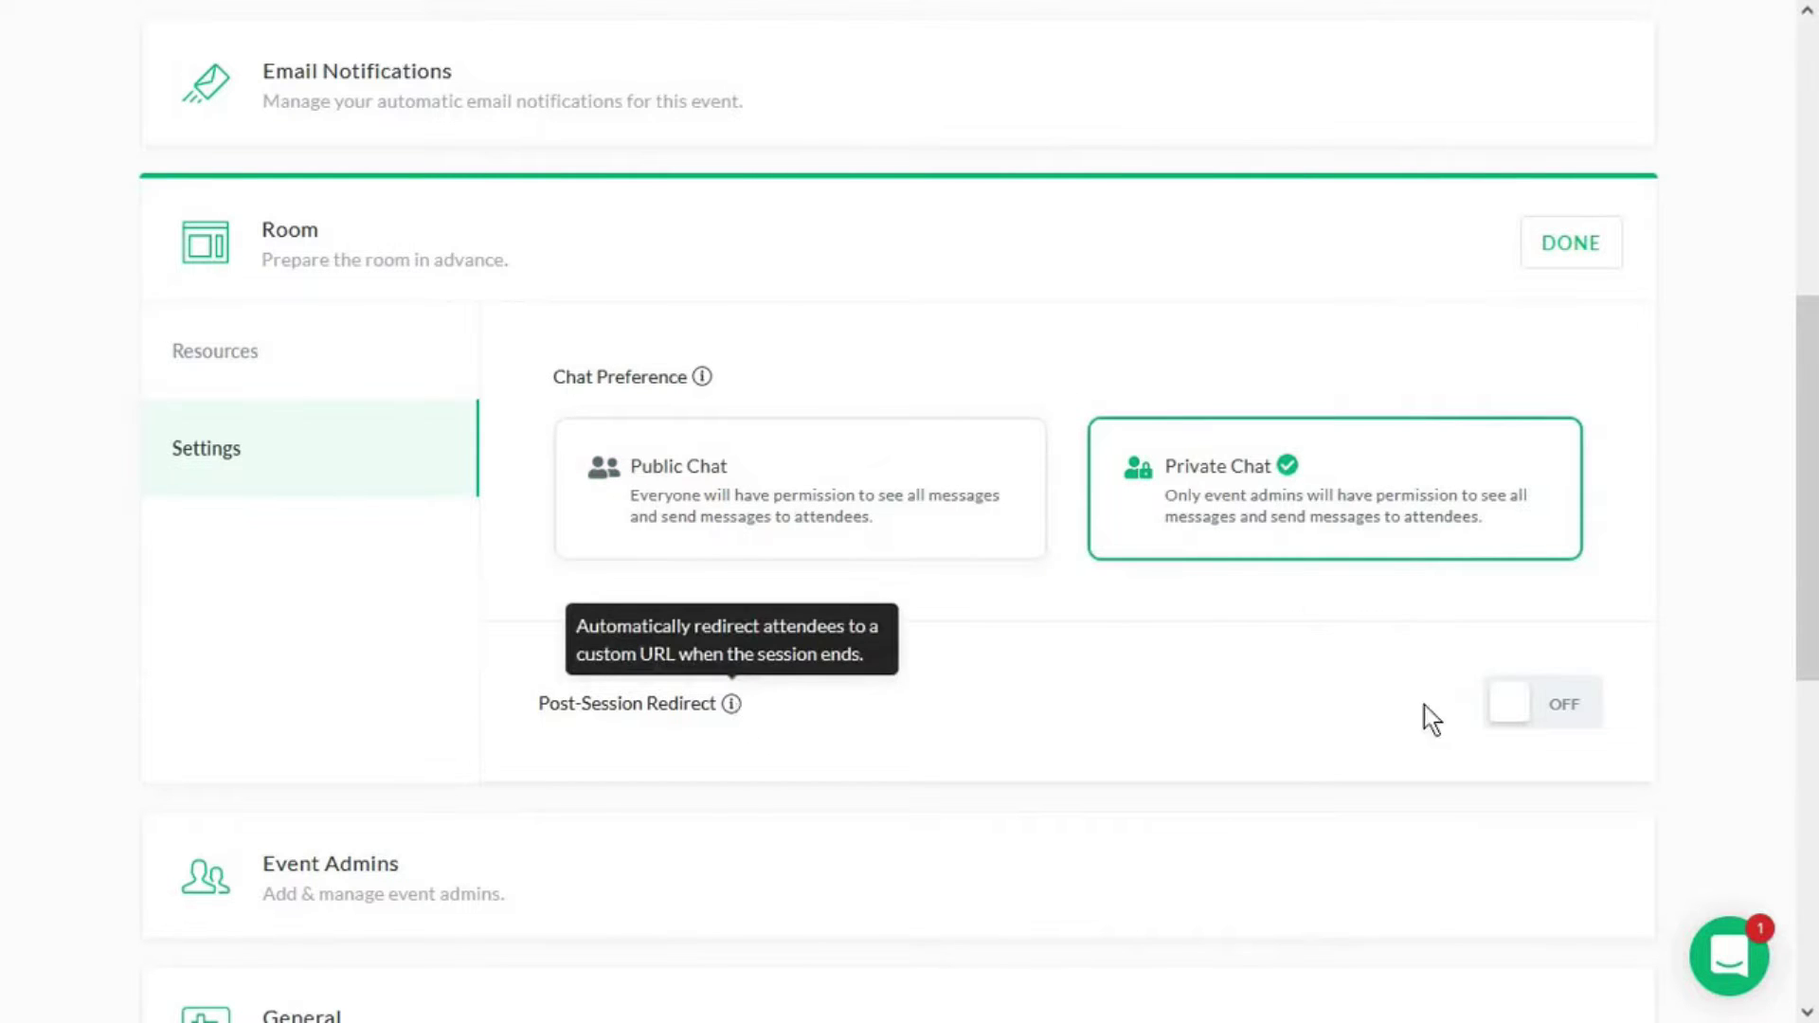
pyautogui.click(1554, 248)
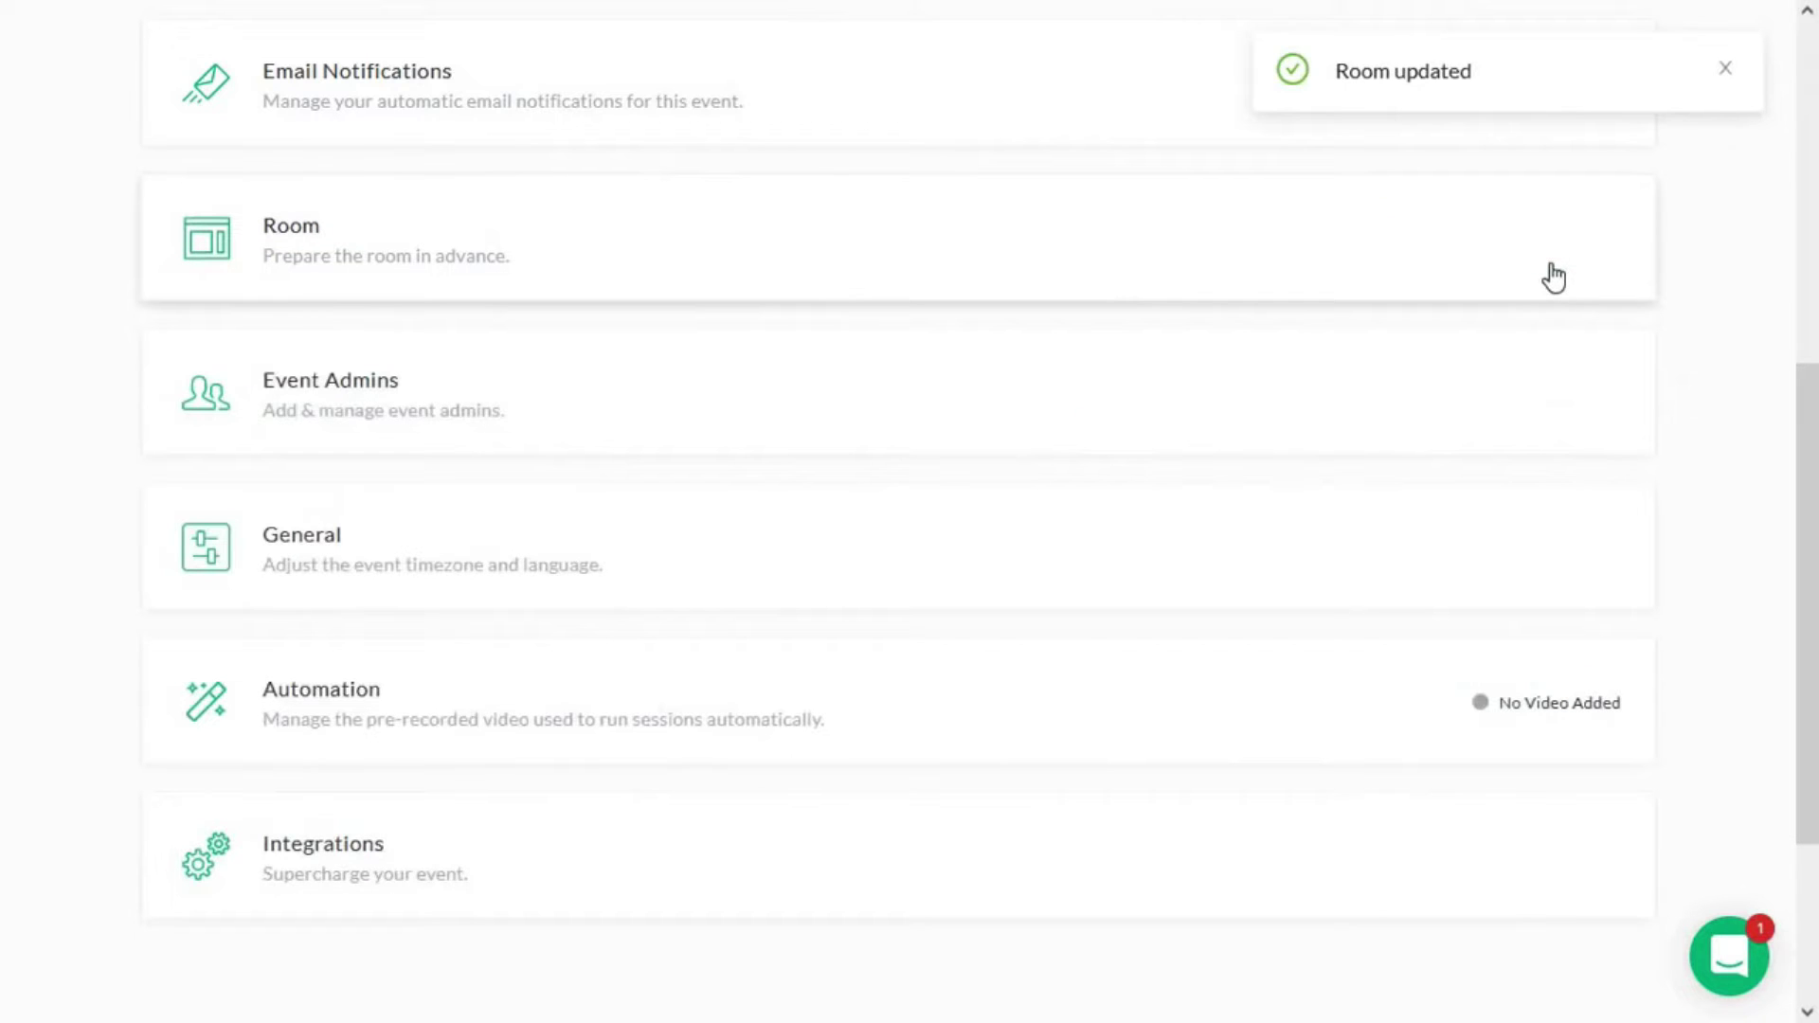
# - Make a team member an event admin with the Moderator role and view the Guest option
pyautogui.click(1393, 402)
pyautogui.scroll(-3, 696, 327)
pyautogui.scroll(2, 569, 407)
pyautogui.click(419, 478)
pyautogui.click(420, 556)
pyautogui.click(379, 558)
pyautogui.click(459, 410)
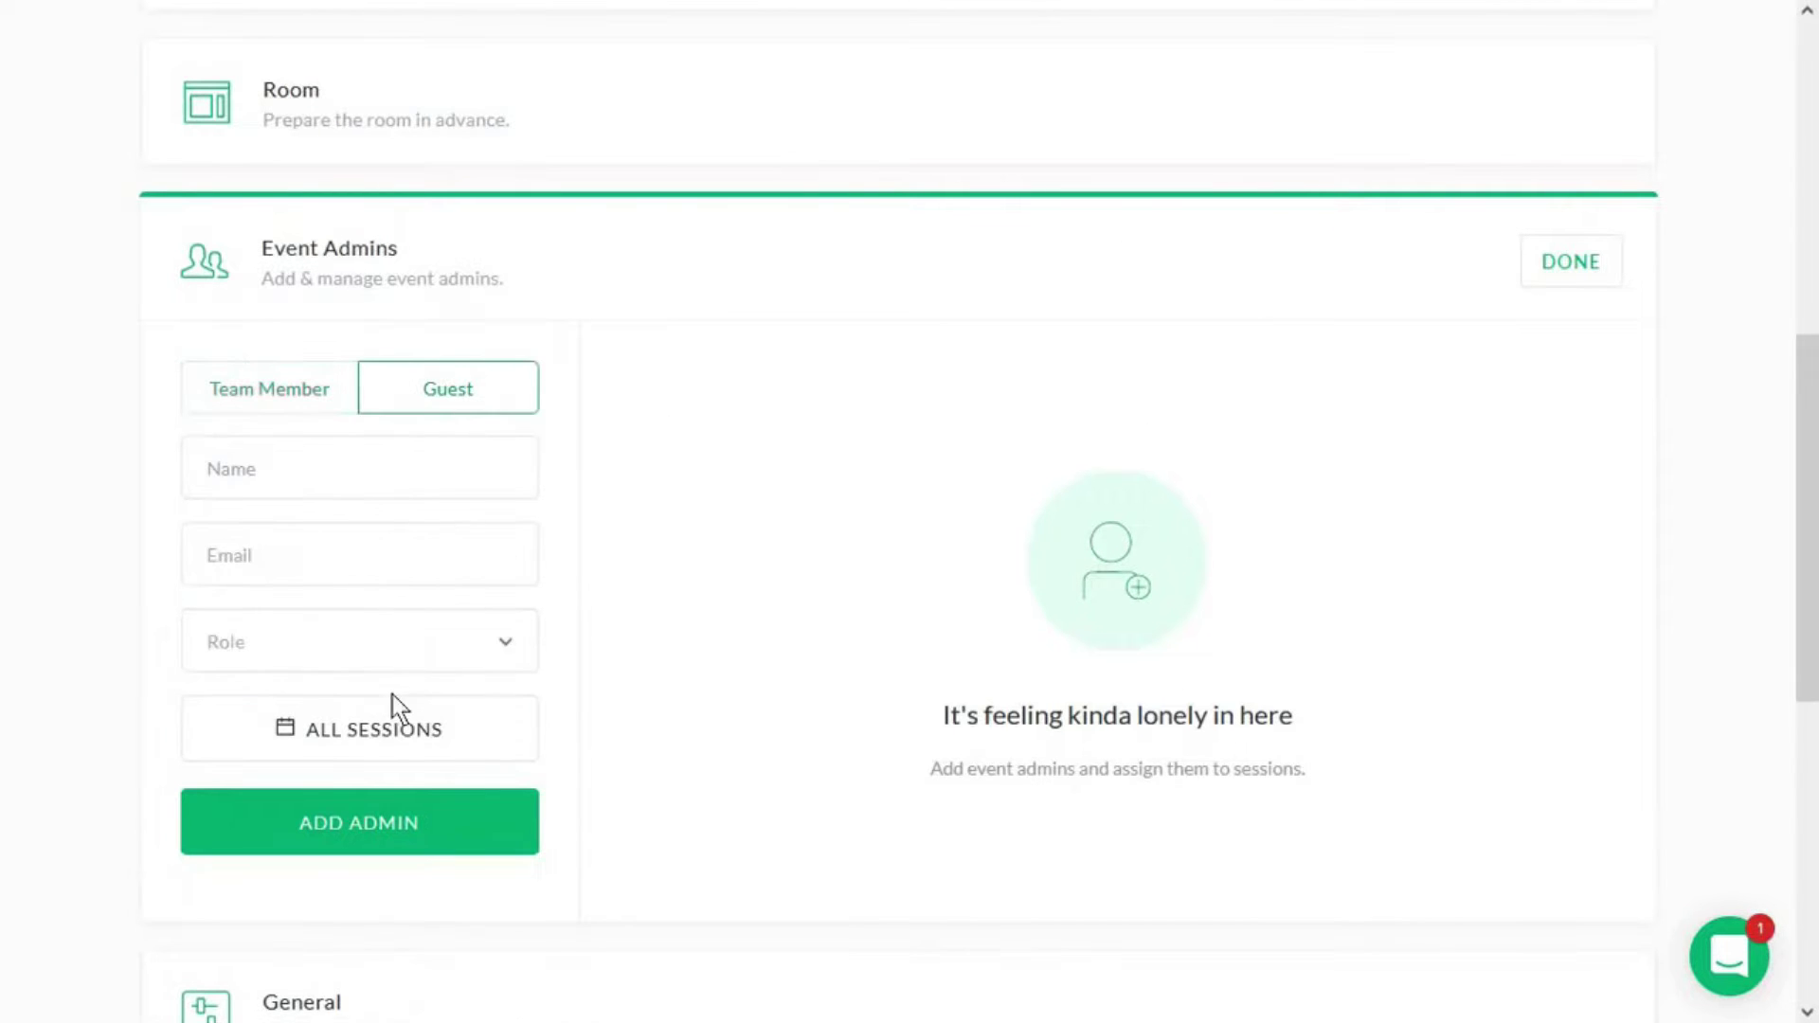
pyautogui.click(394, 265)
# - Browse the General, Automation and Integrations event settings
pyautogui.click(1260, 417)
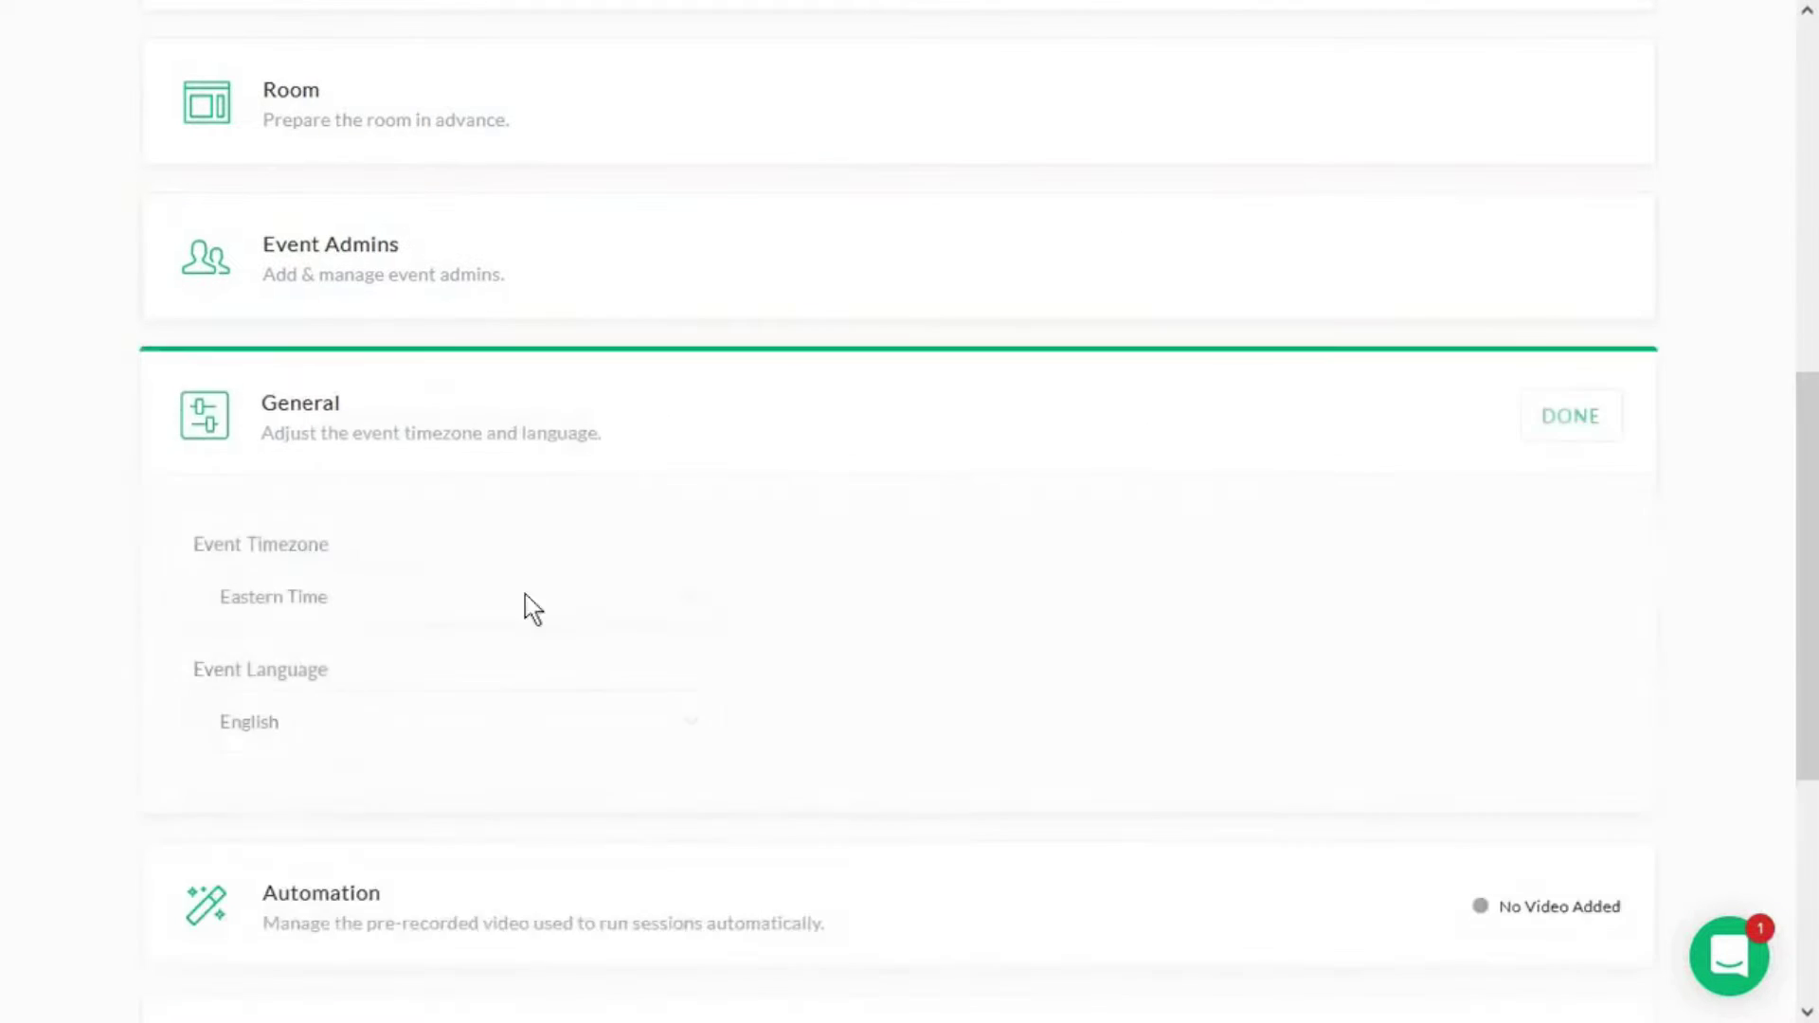
pyautogui.click(905, 682)
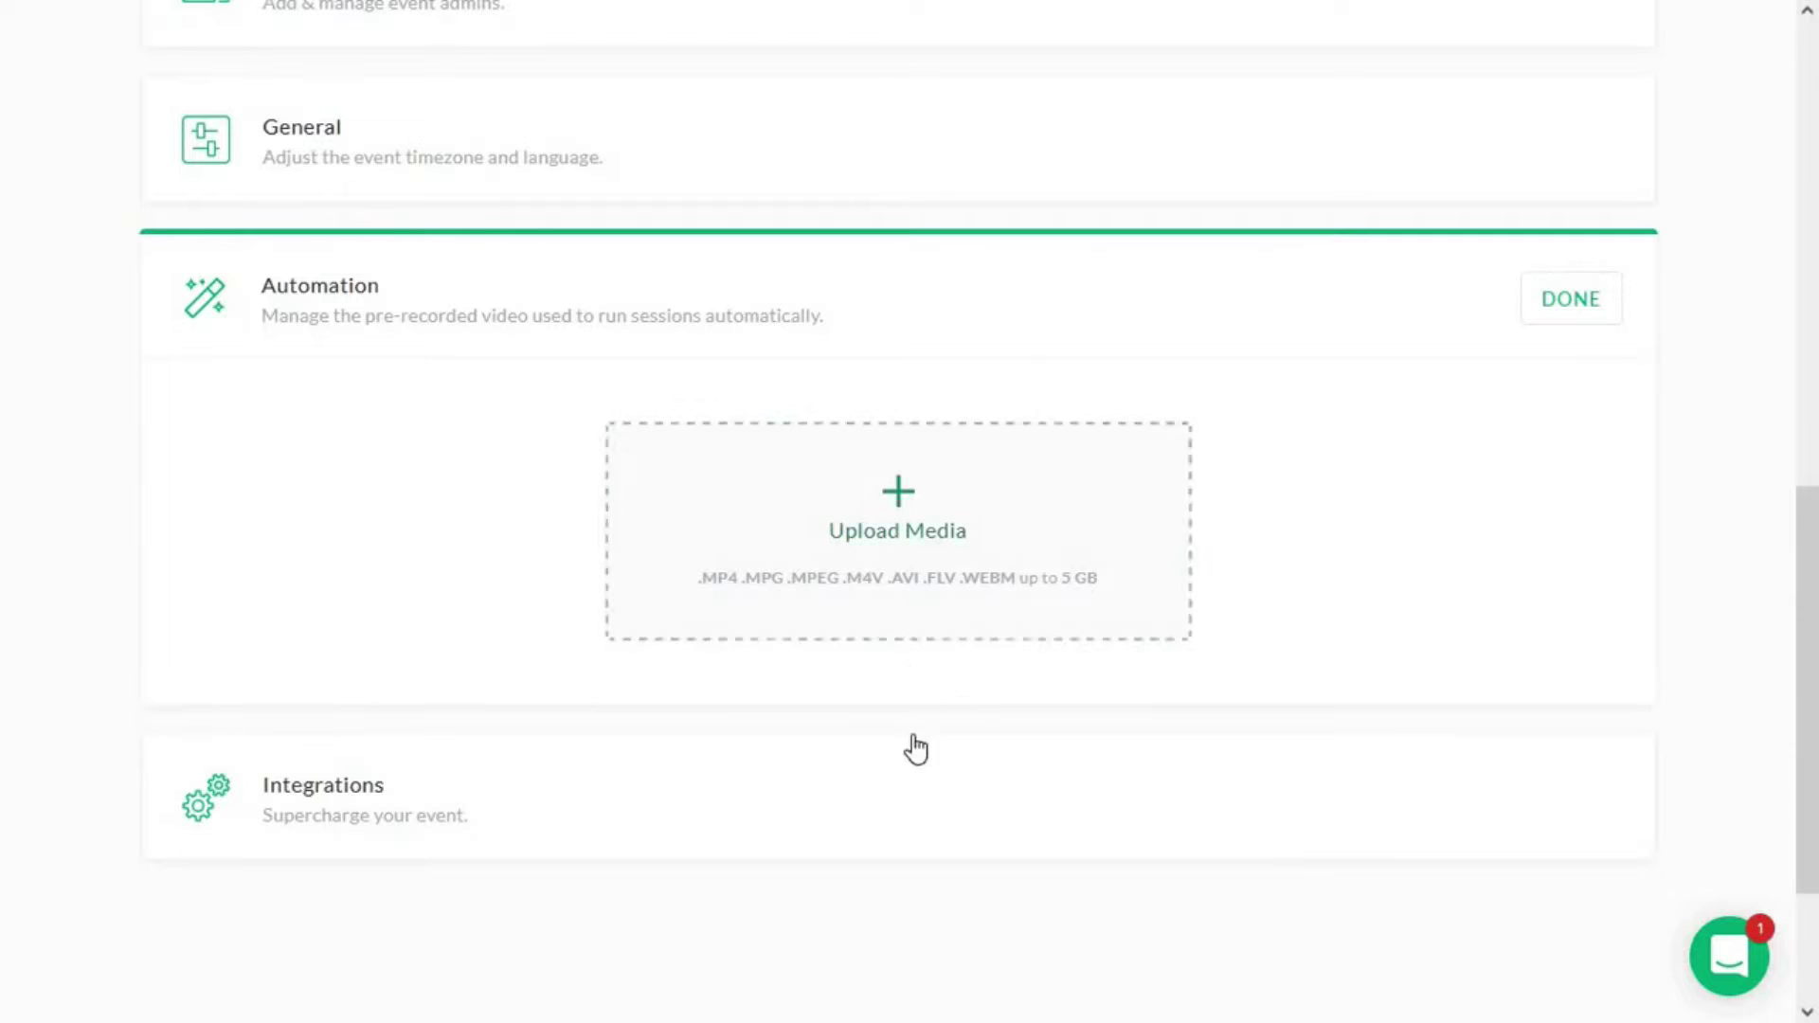
pyautogui.click(896, 772)
# - Look over the account-wide integrations settings page
pyautogui.click(1101, 570)
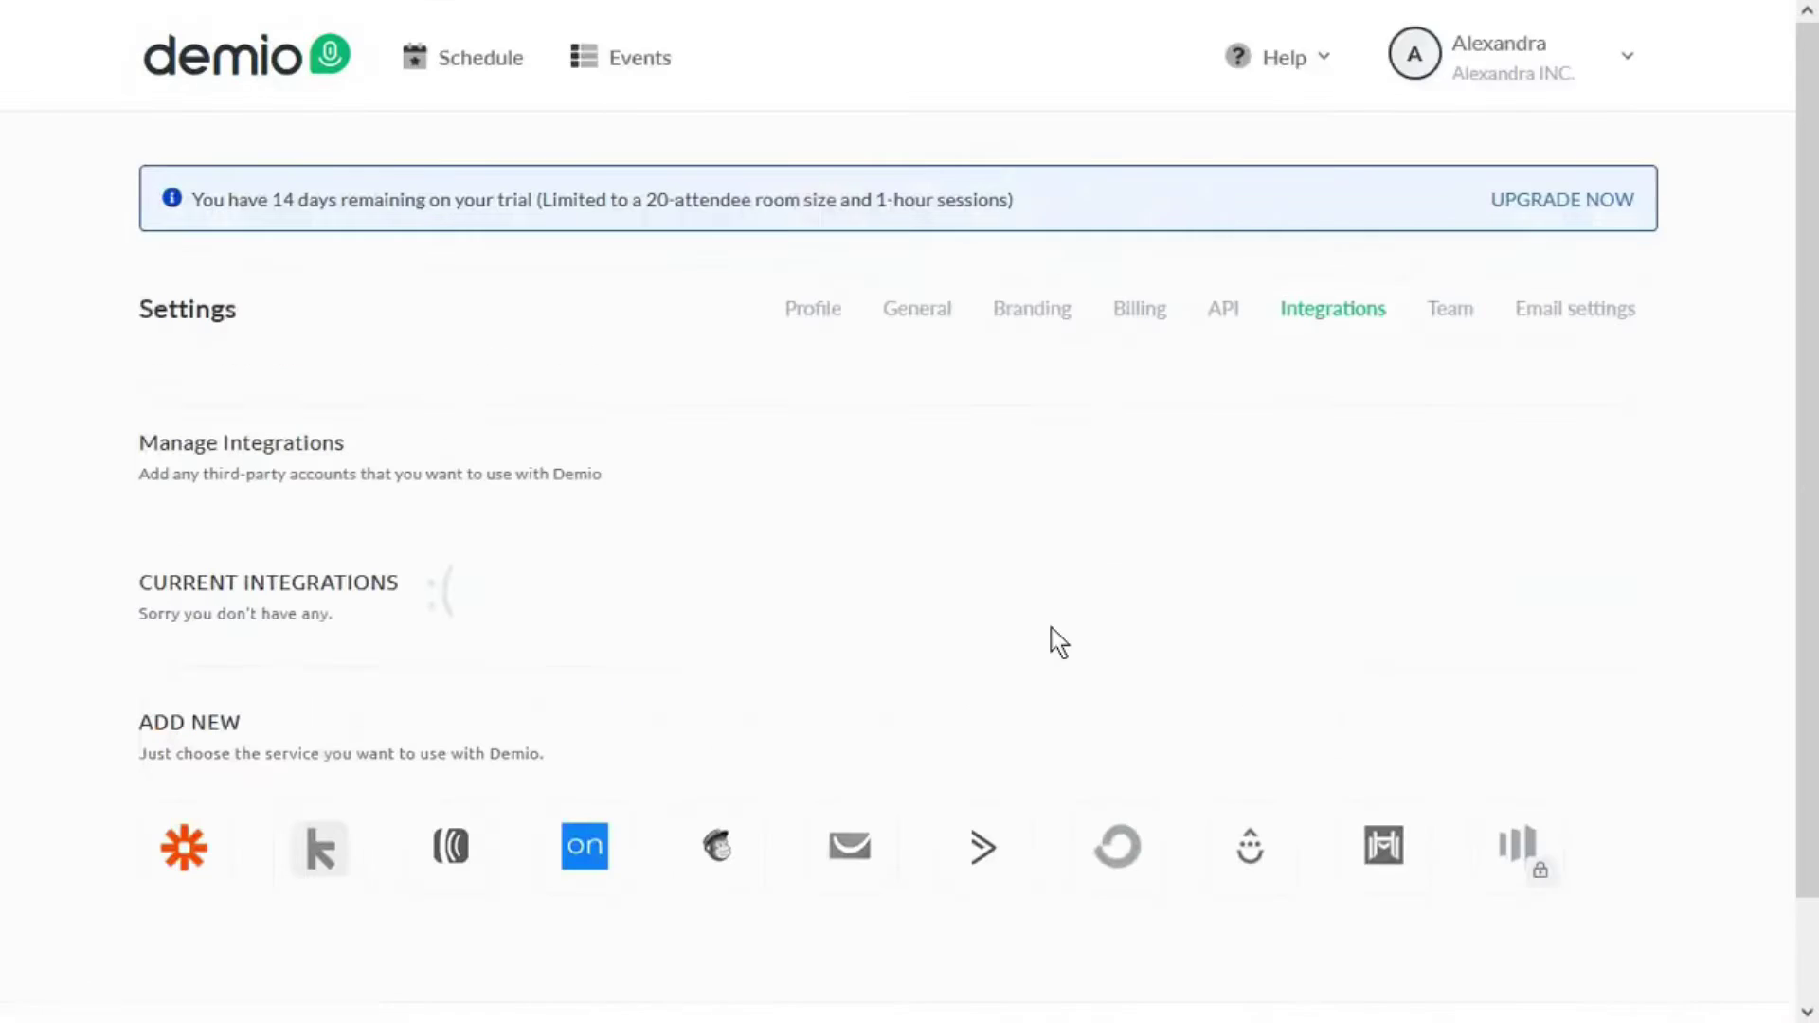
pyautogui.scroll(-1, 1047, 682)
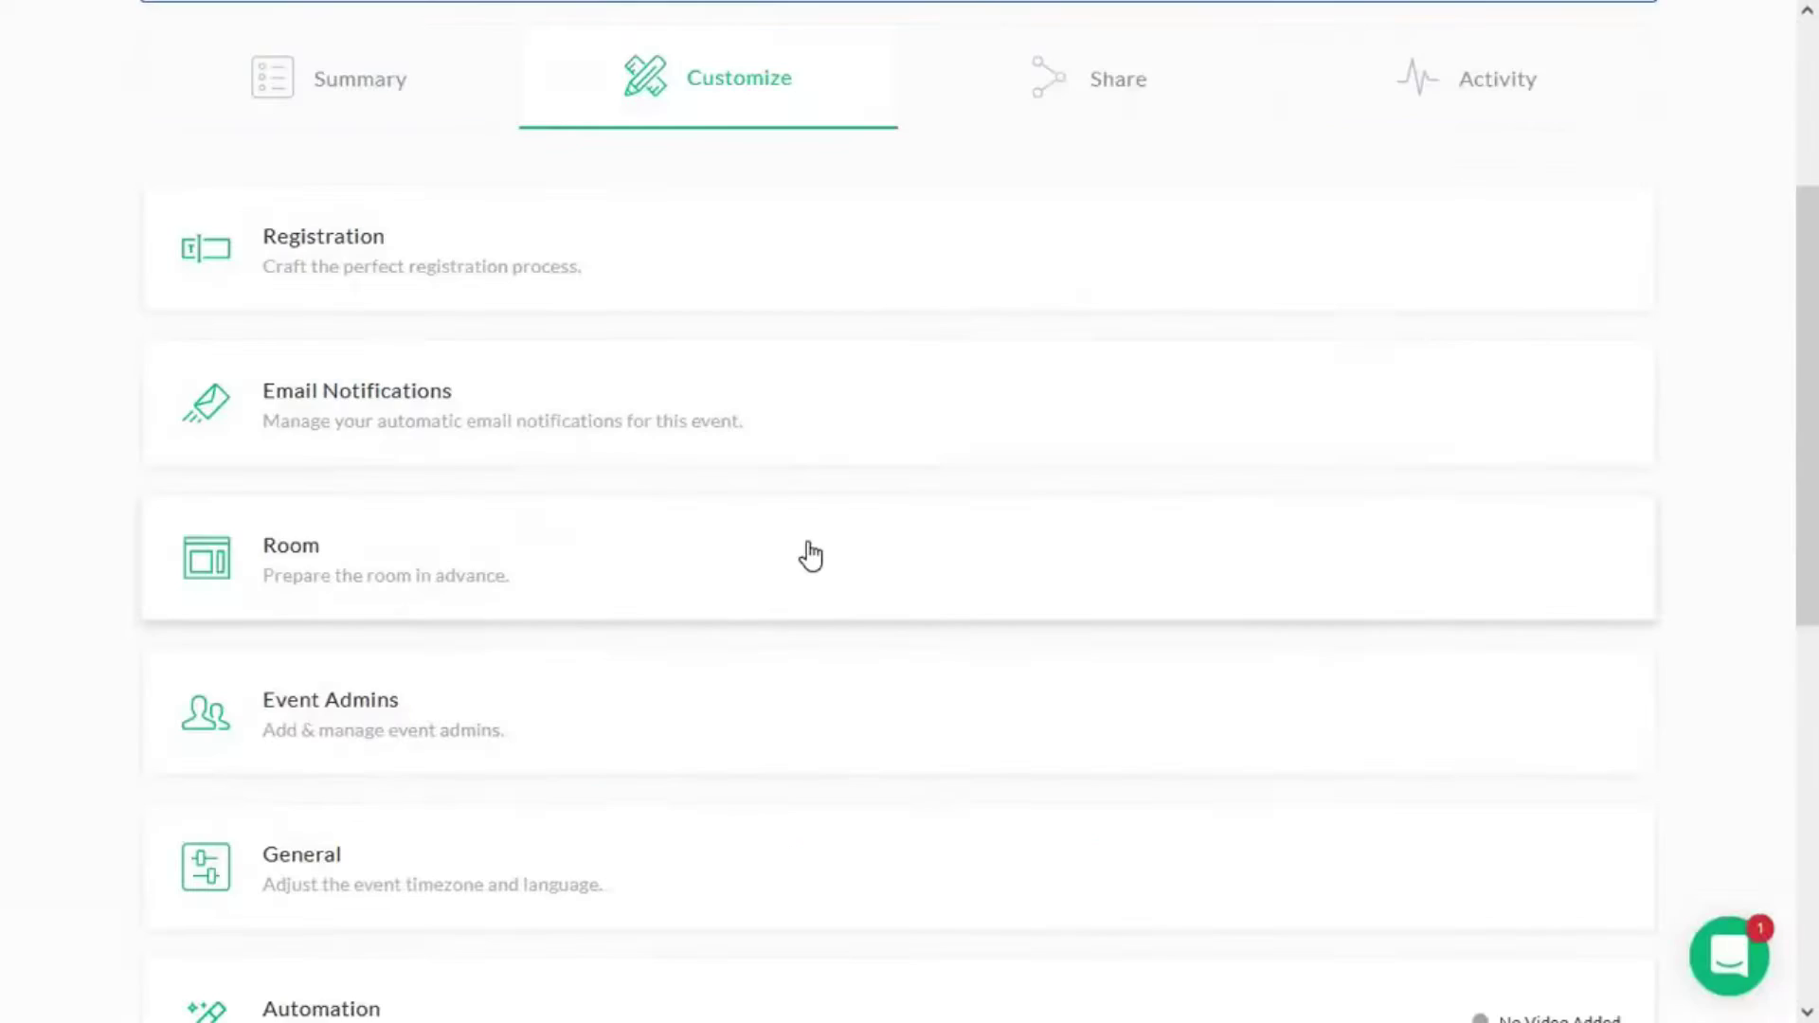
pyautogui.scroll(3, 947, 493)
# - Compare popover and inline embed styles, then view the event's Activity statistics
pyautogui.click(1080, 366)
pyautogui.scroll(-1, 701, 568)
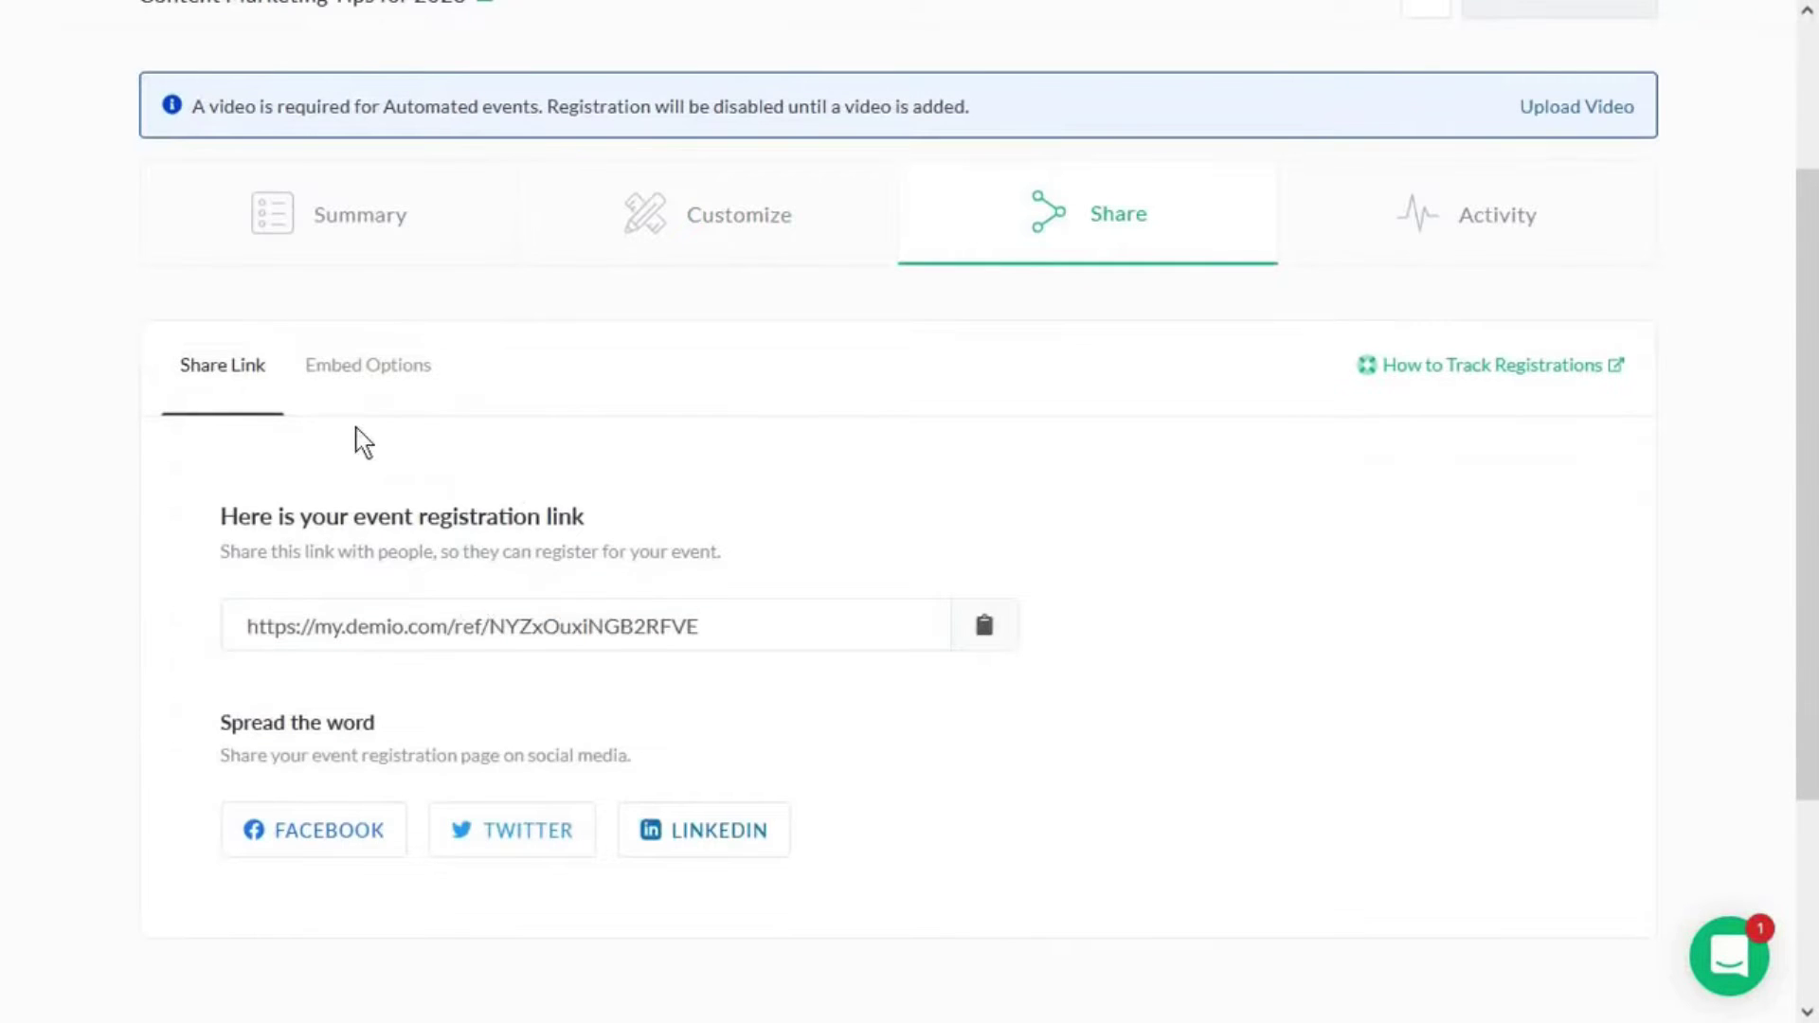
pyautogui.click(370, 367)
pyautogui.scroll(-1, 1144, 531)
pyautogui.scroll(-1, 900, 417)
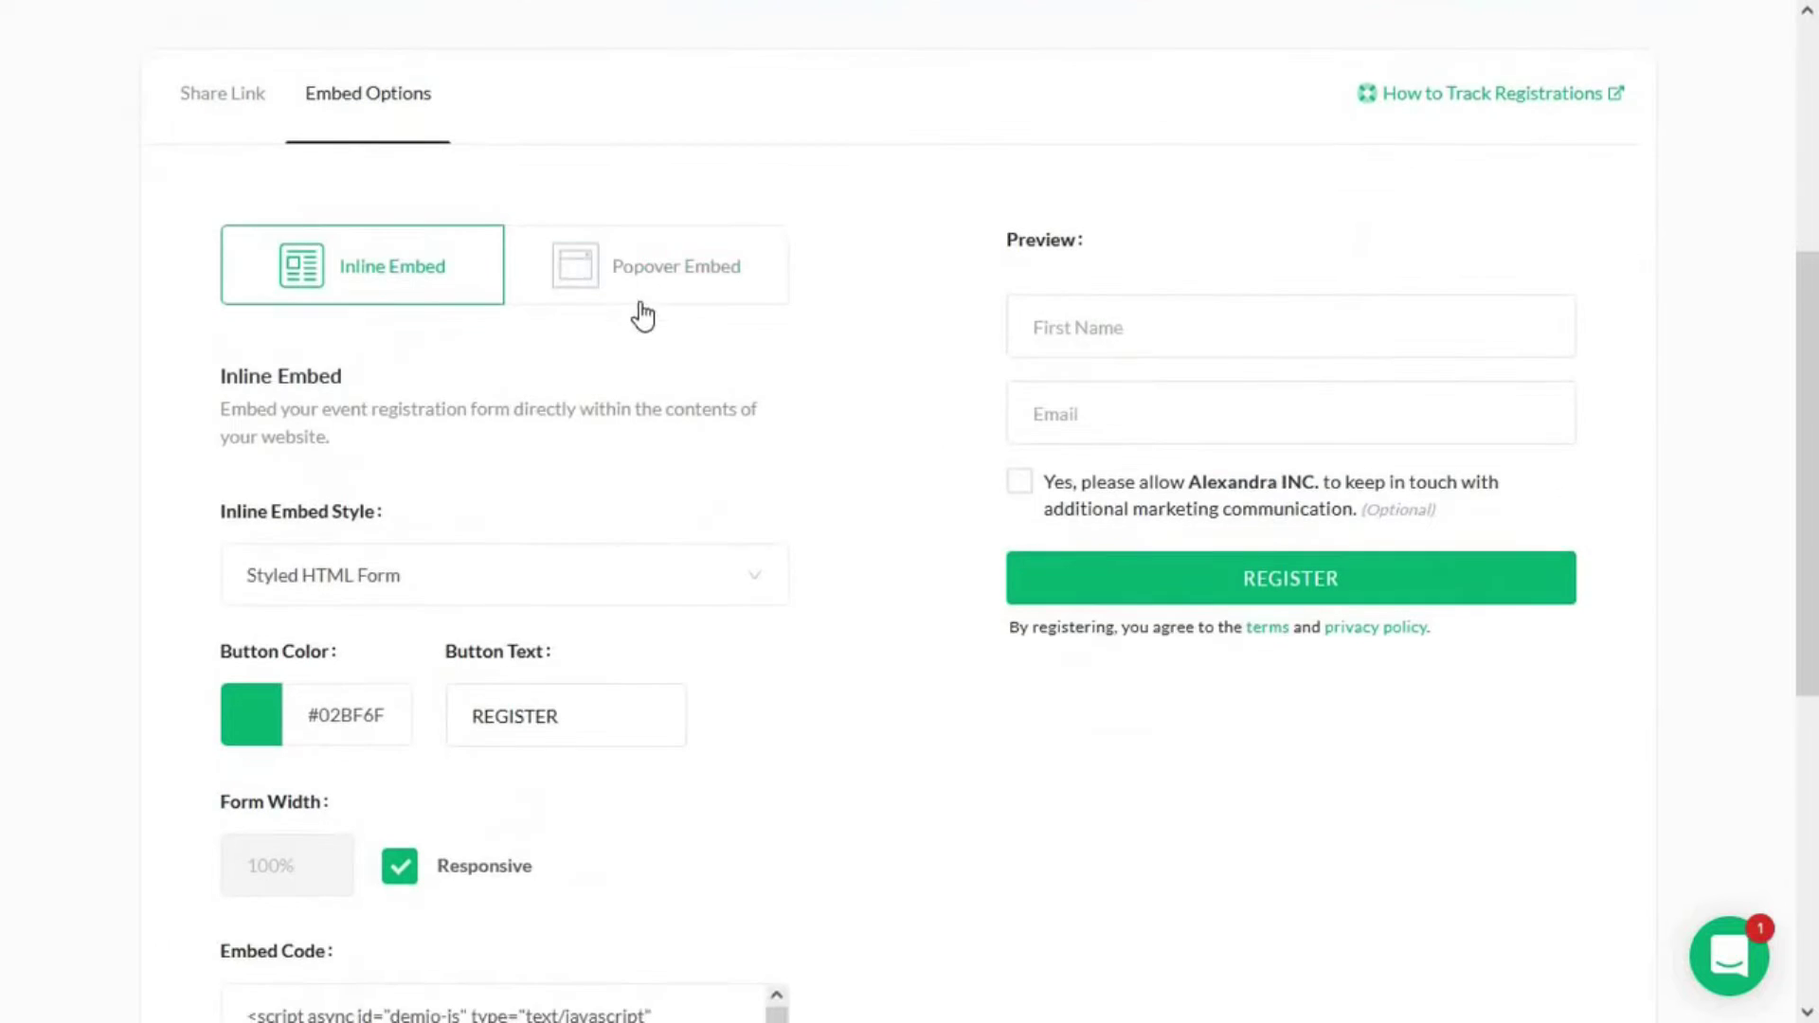
pyautogui.click(638, 305)
pyautogui.click(398, 285)
pyautogui.scroll(1, 568, 379)
pyautogui.click(1385, 106)
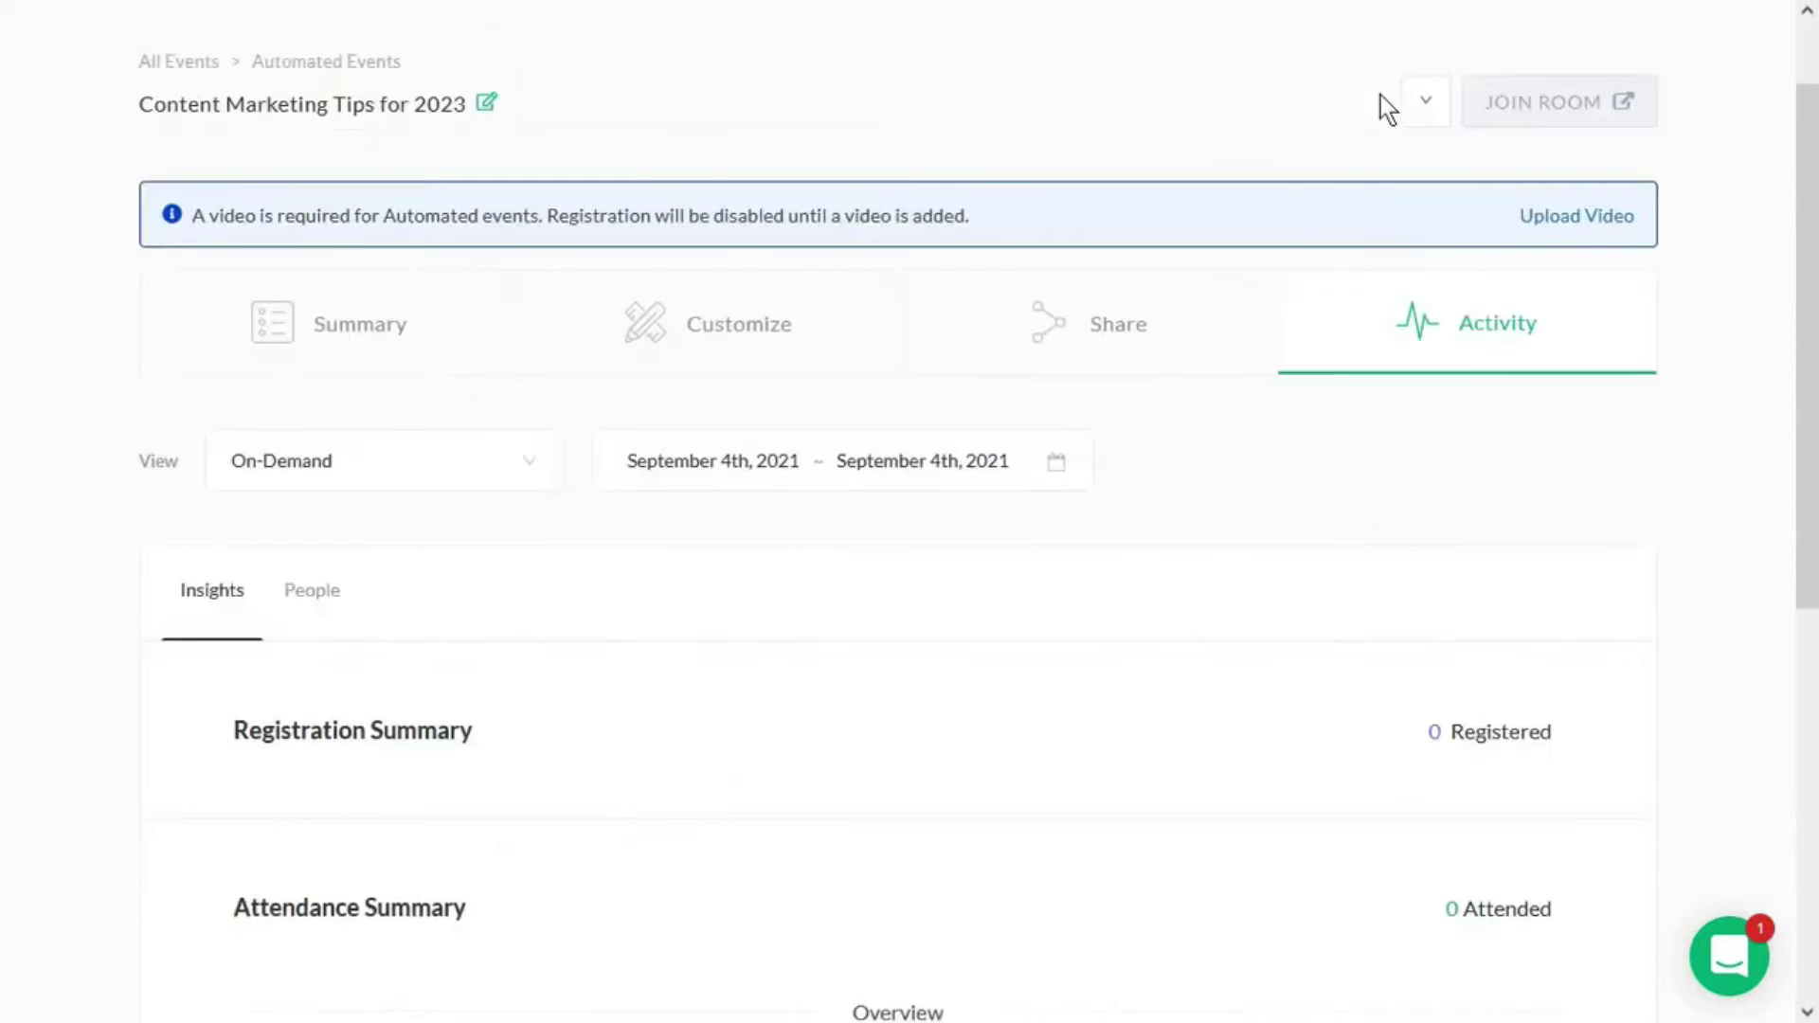
pyautogui.scroll(-2, 433, 471)
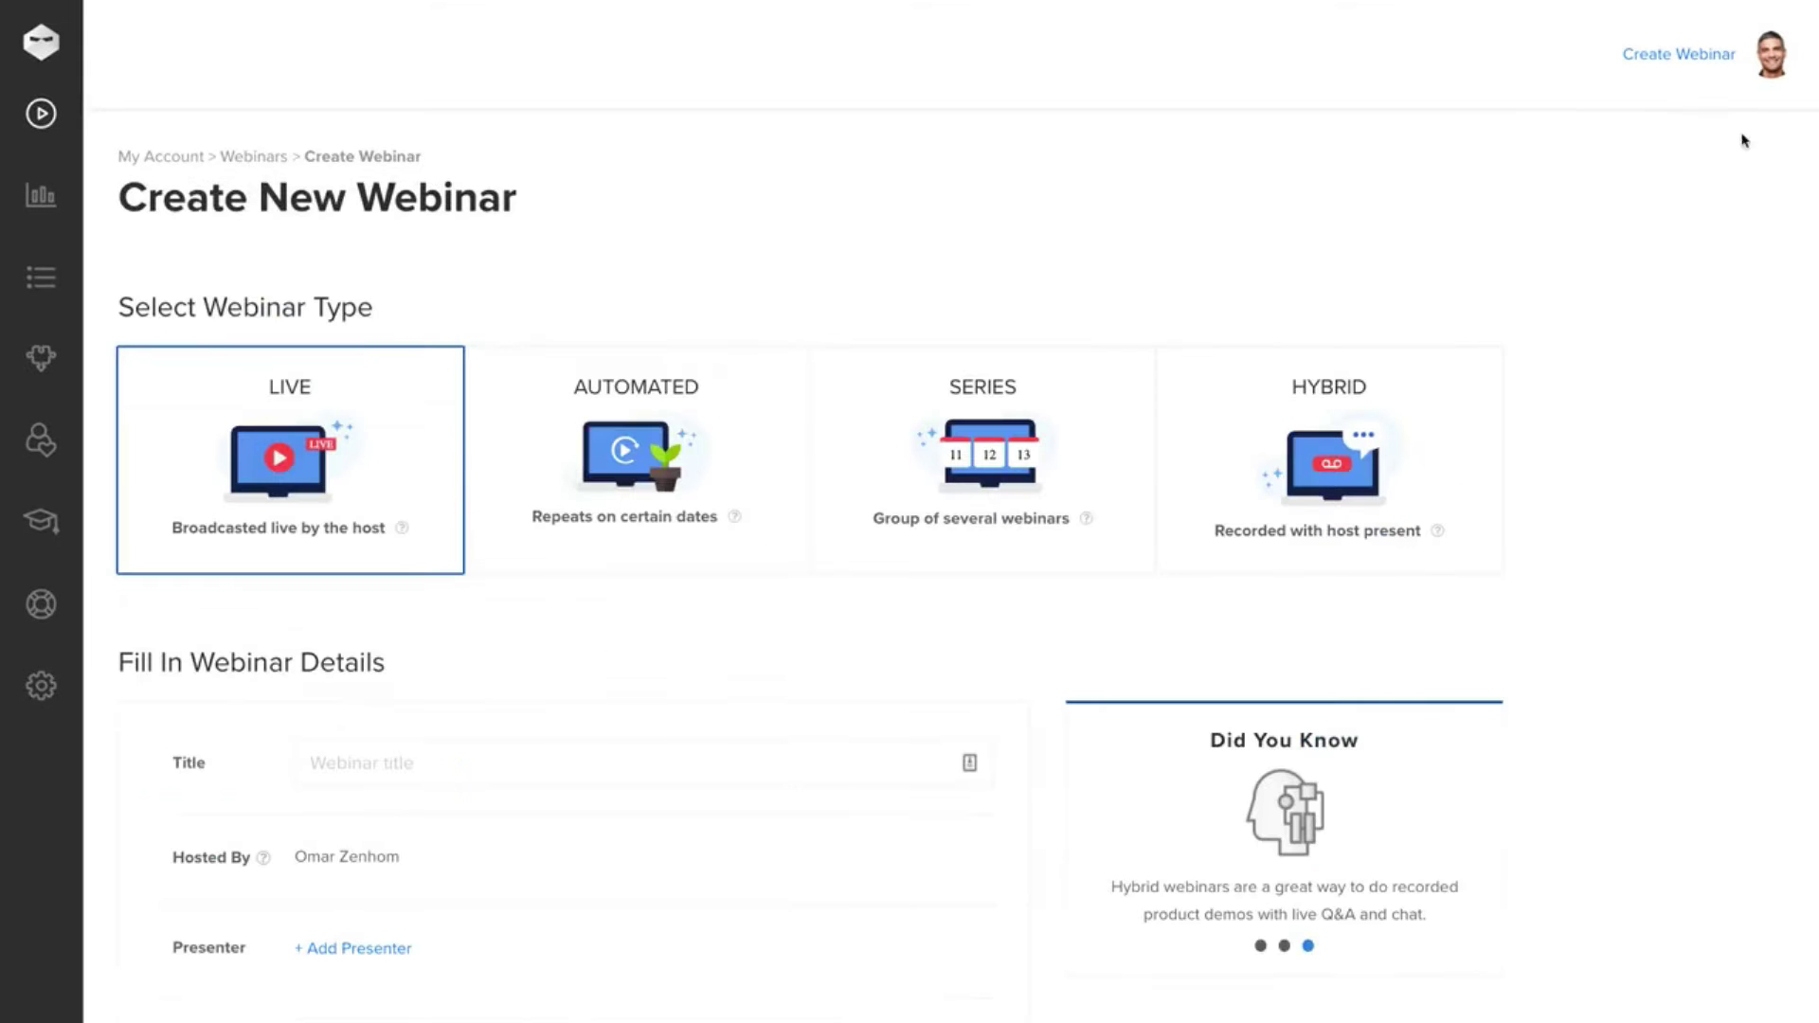
# - Create the live webinar 'Used Cars You Should Never Buy' on February 10, 2021, 8 PM, lasting 1:30
pyautogui.click(390, 743)
pyautogui.write('Used Cars')
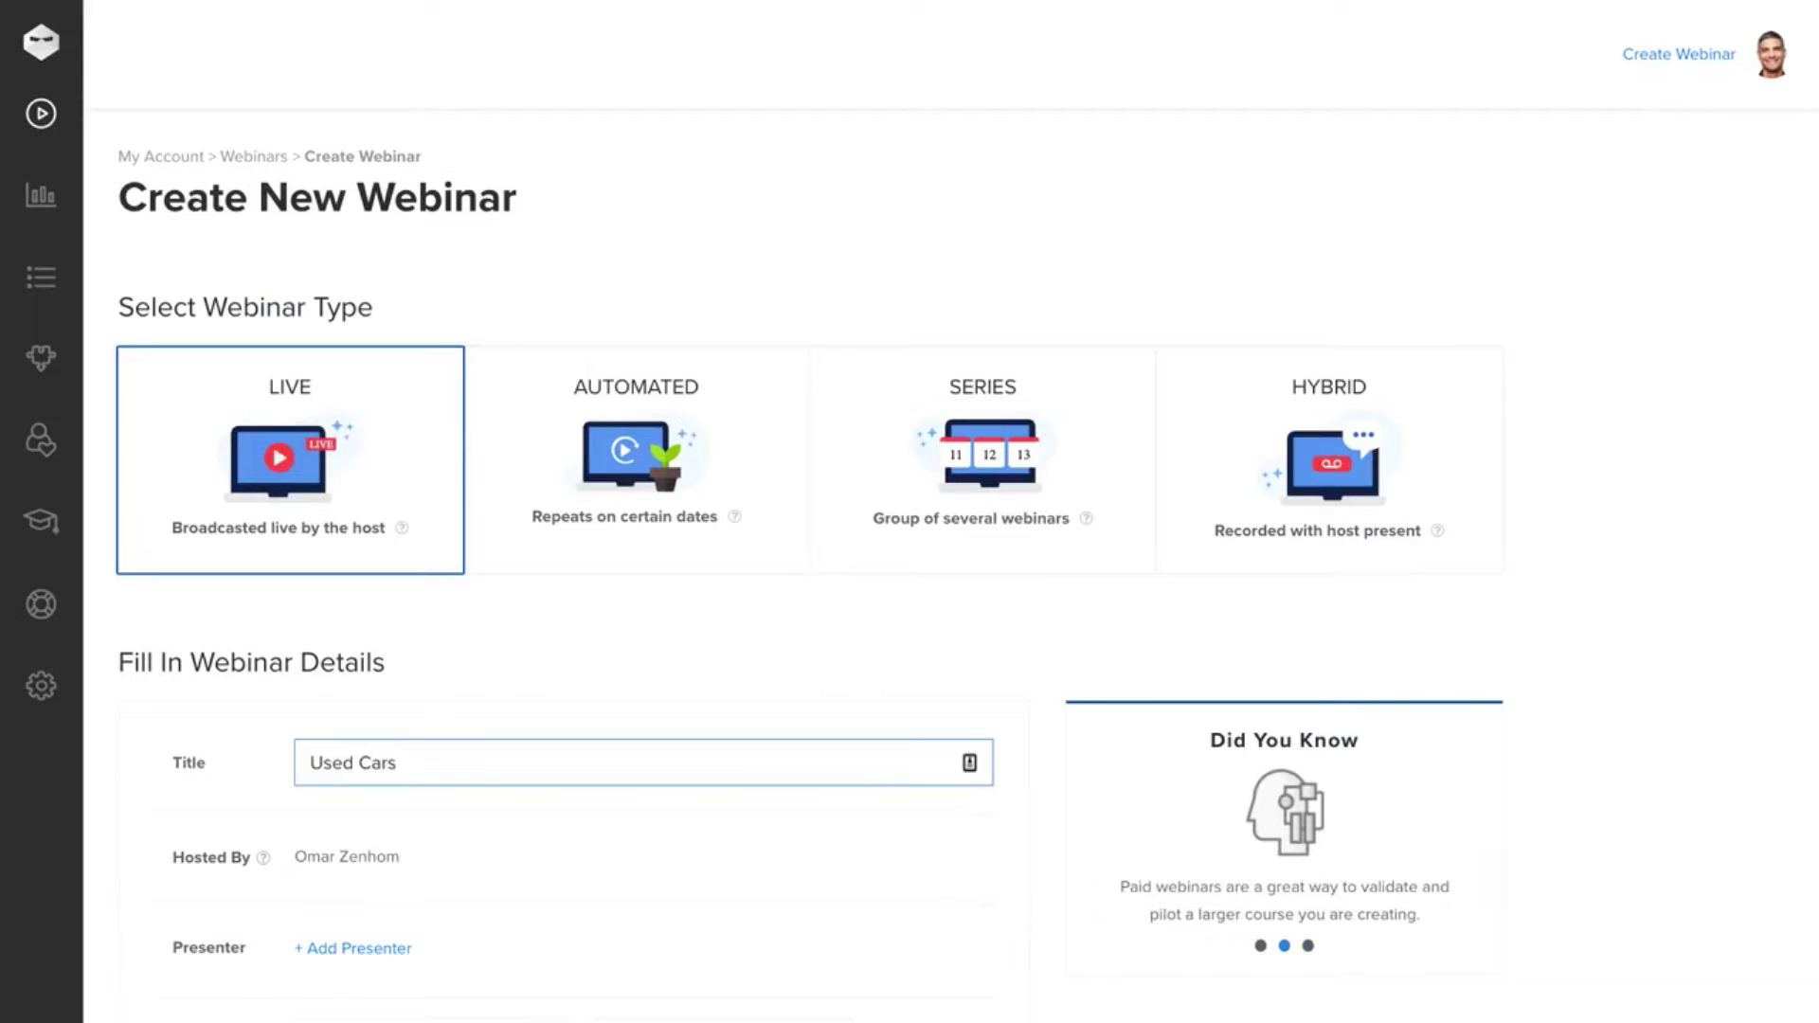
pyautogui.write(' You Should Never Buy')
pyautogui.scroll(-3, 548, 811)
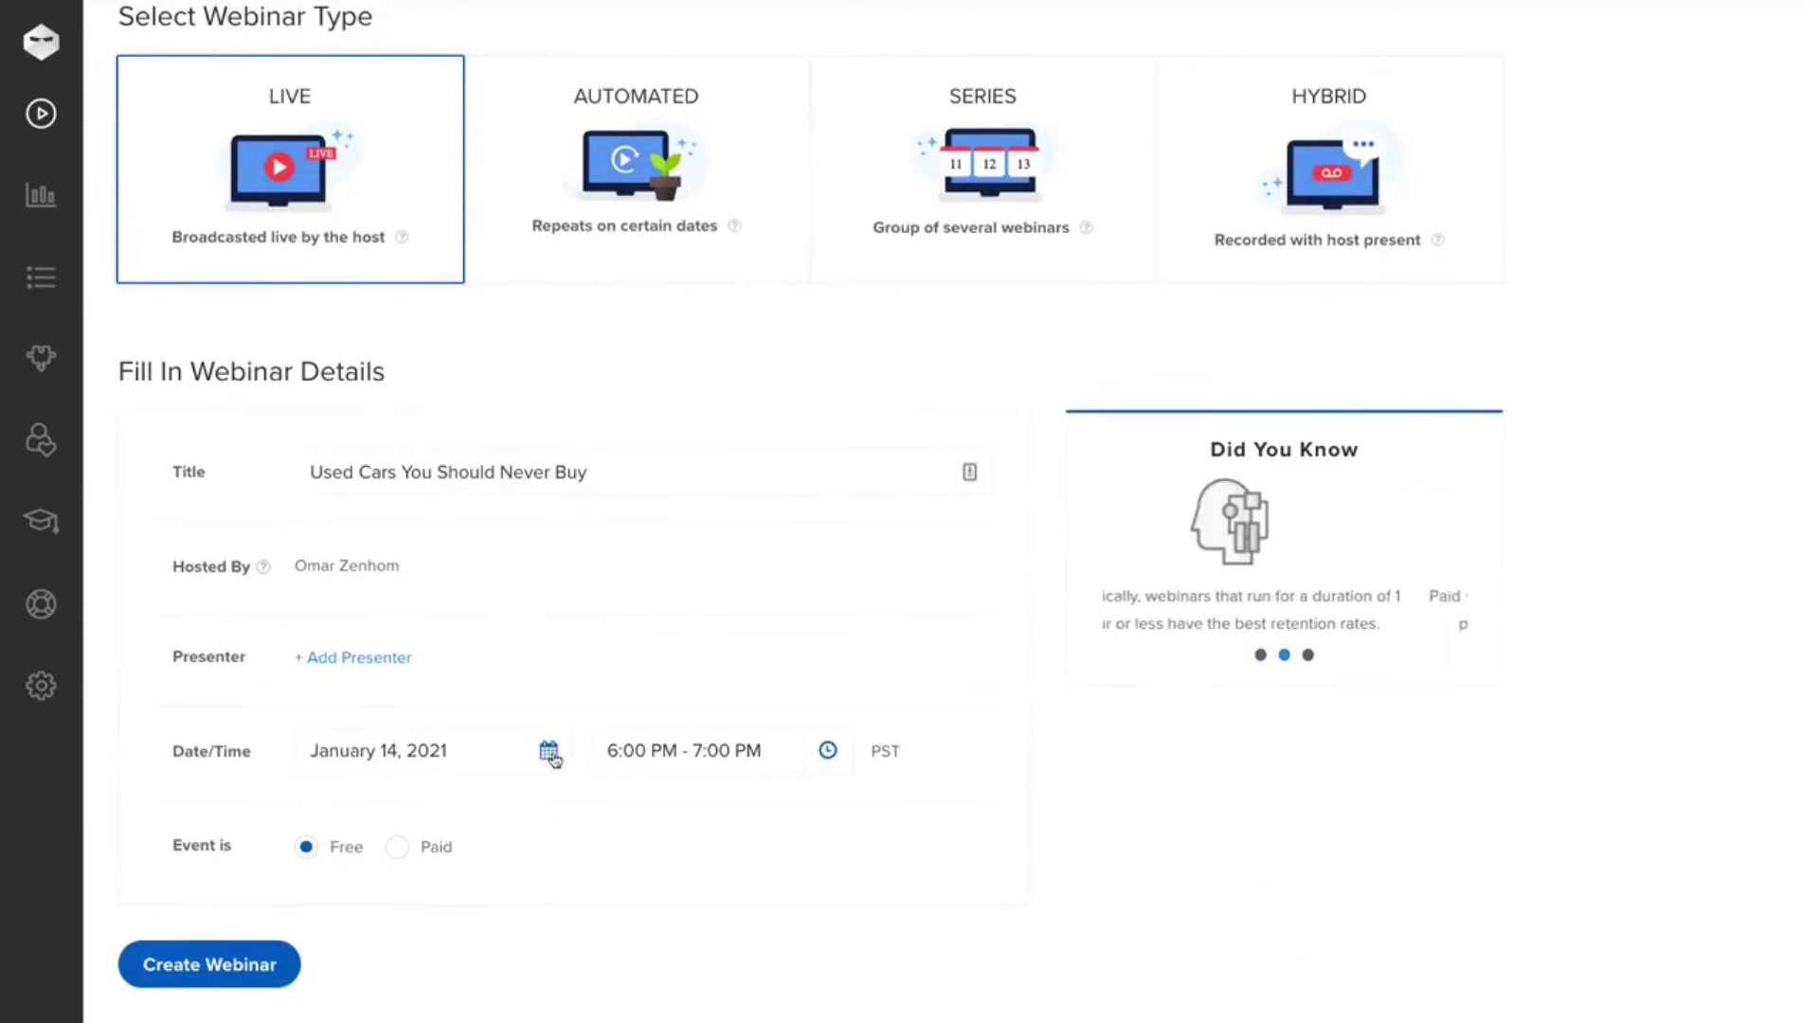
pyautogui.click(549, 750)
pyautogui.click(614, 439)
pyautogui.click(477, 548)
pyautogui.click(828, 750)
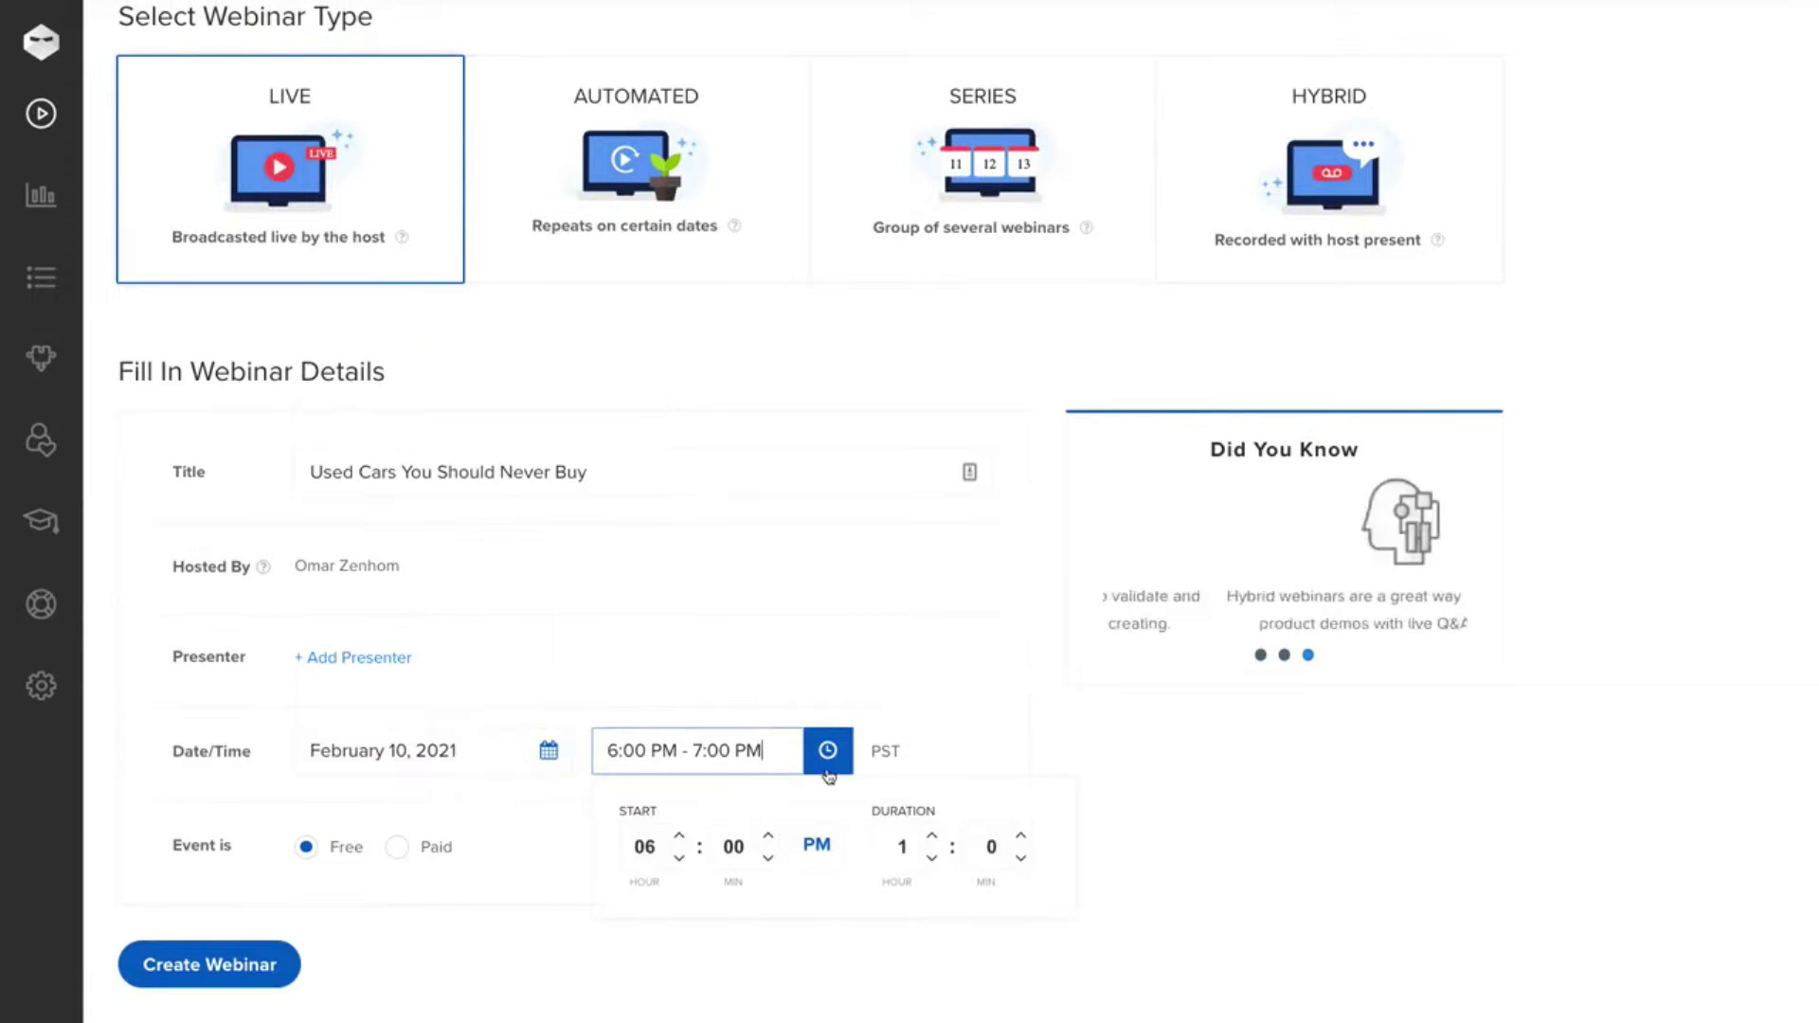
pyautogui.click(679, 837)
pyautogui.click(1016, 836)
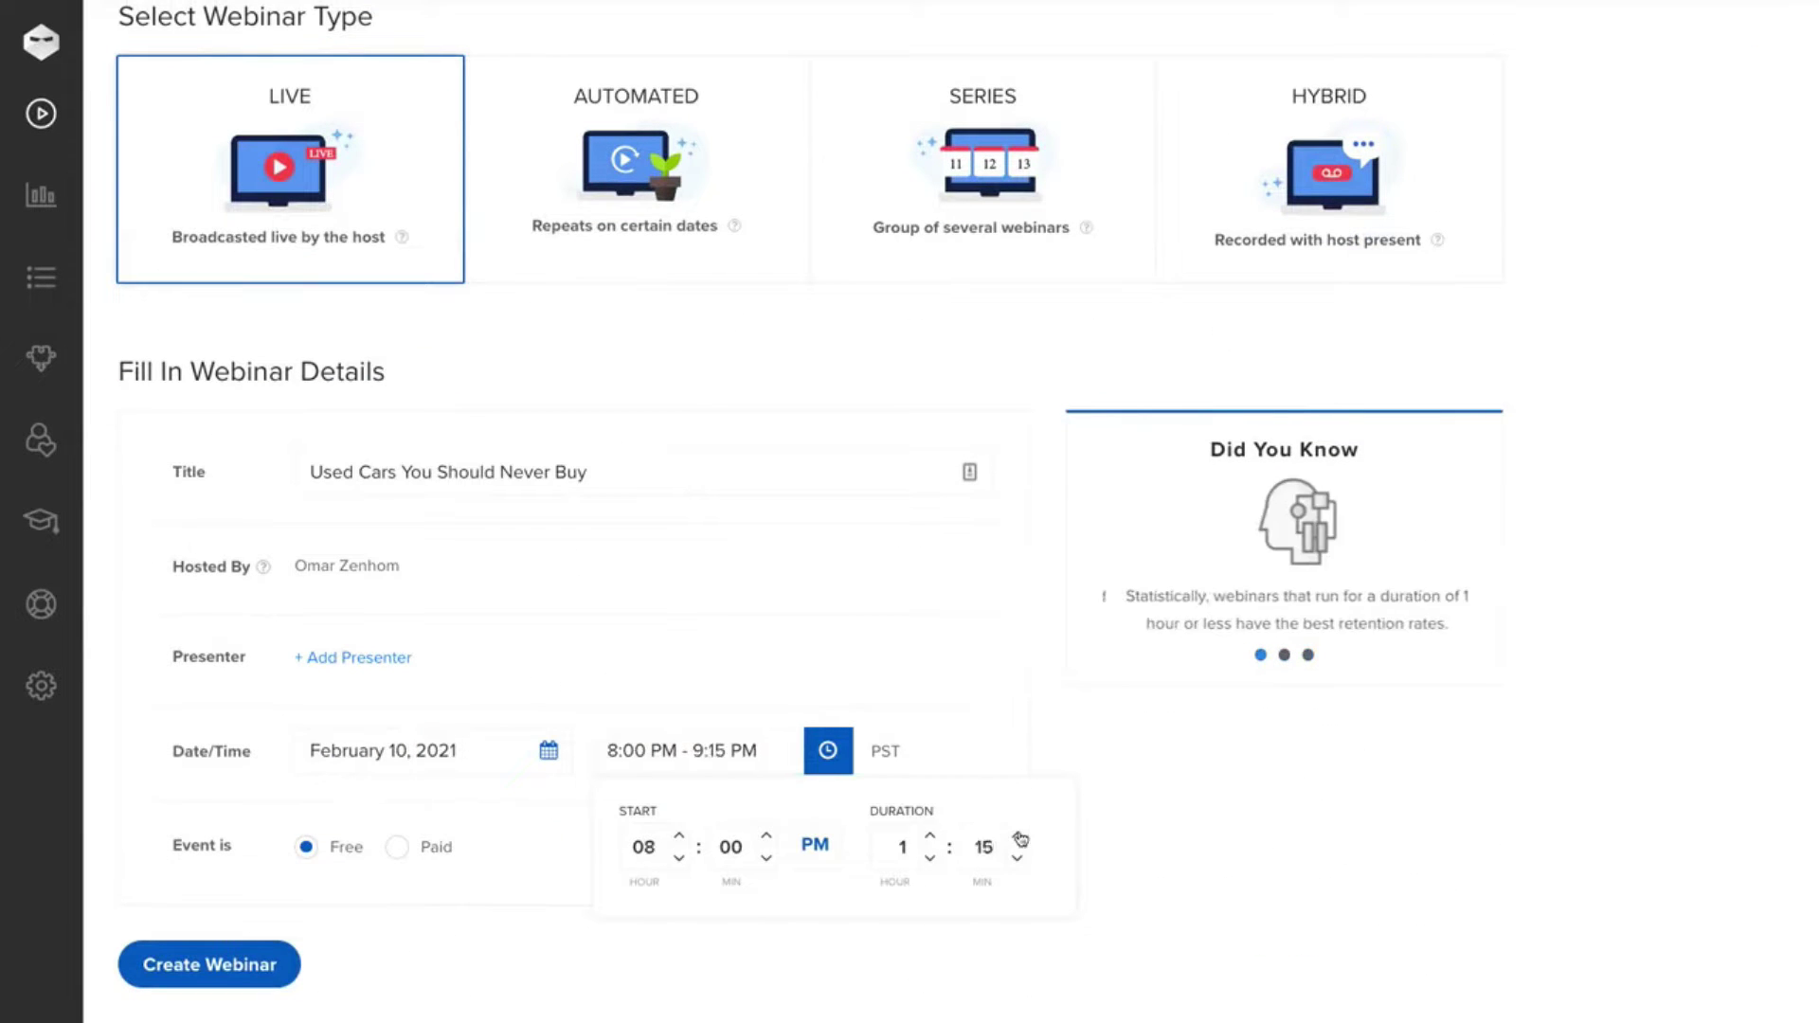
pyautogui.click(1017, 836)
pyautogui.click(557, 827)
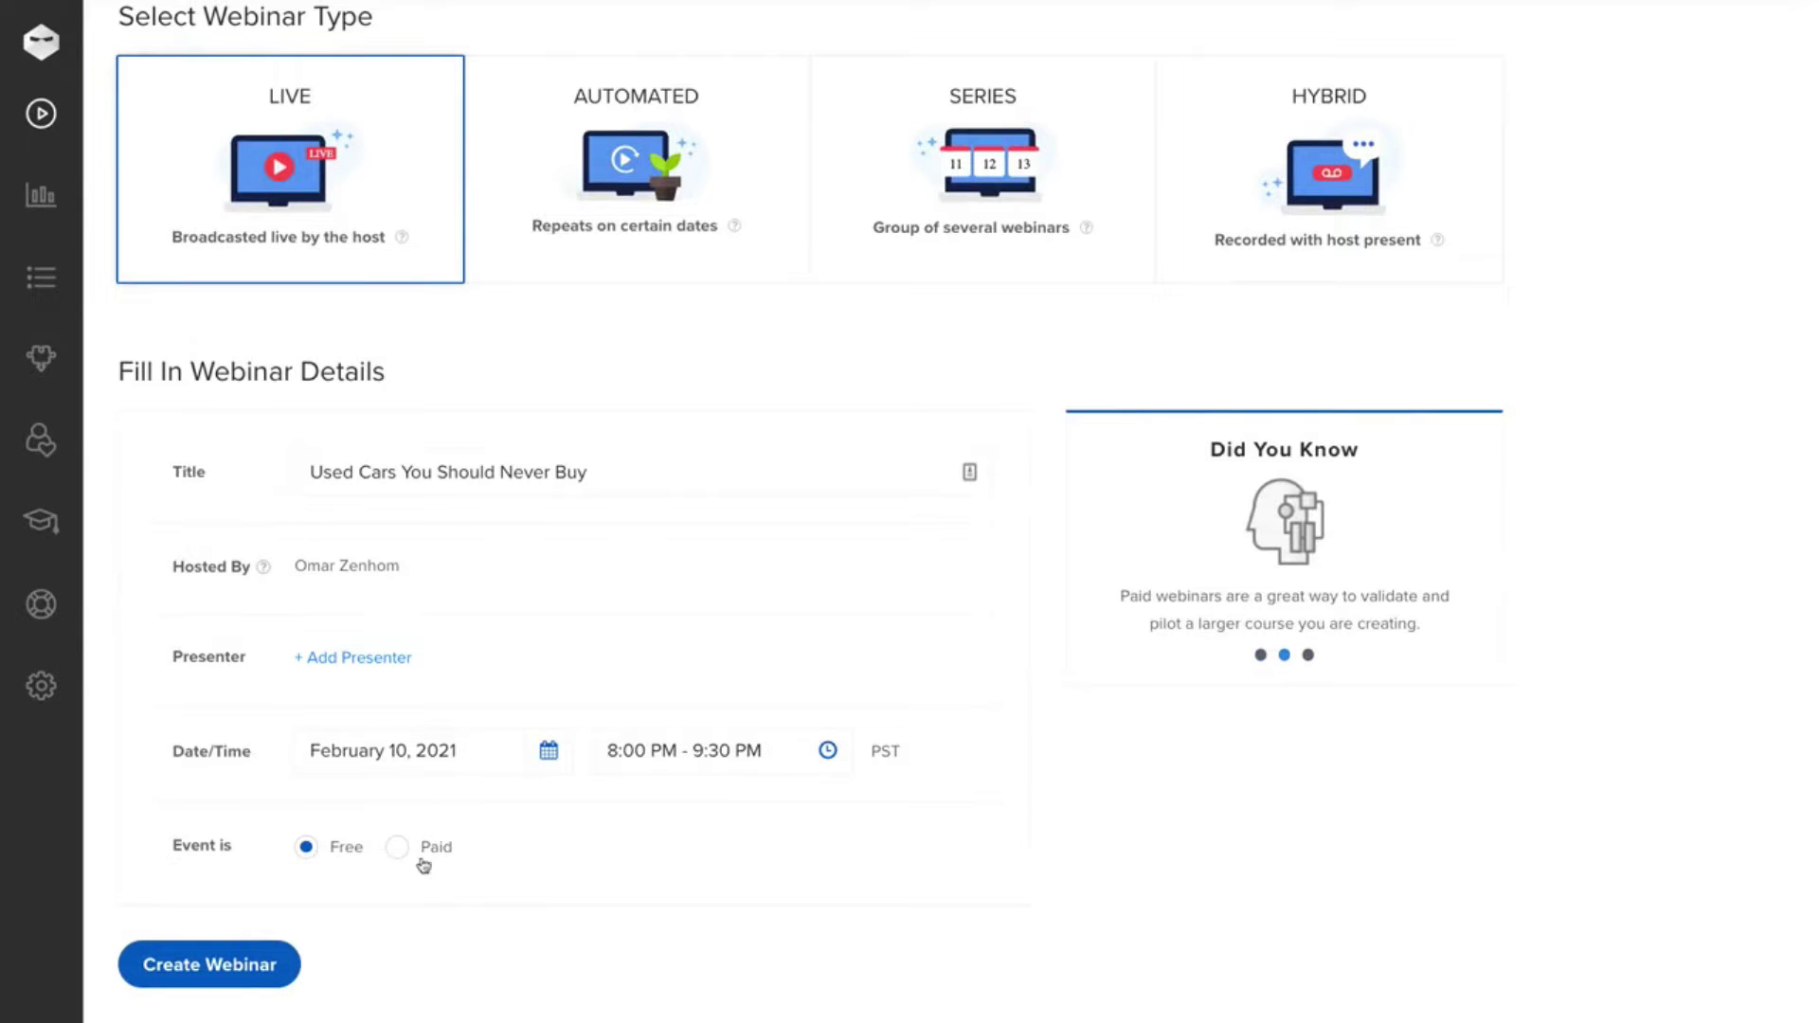
pyautogui.click(209, 964)
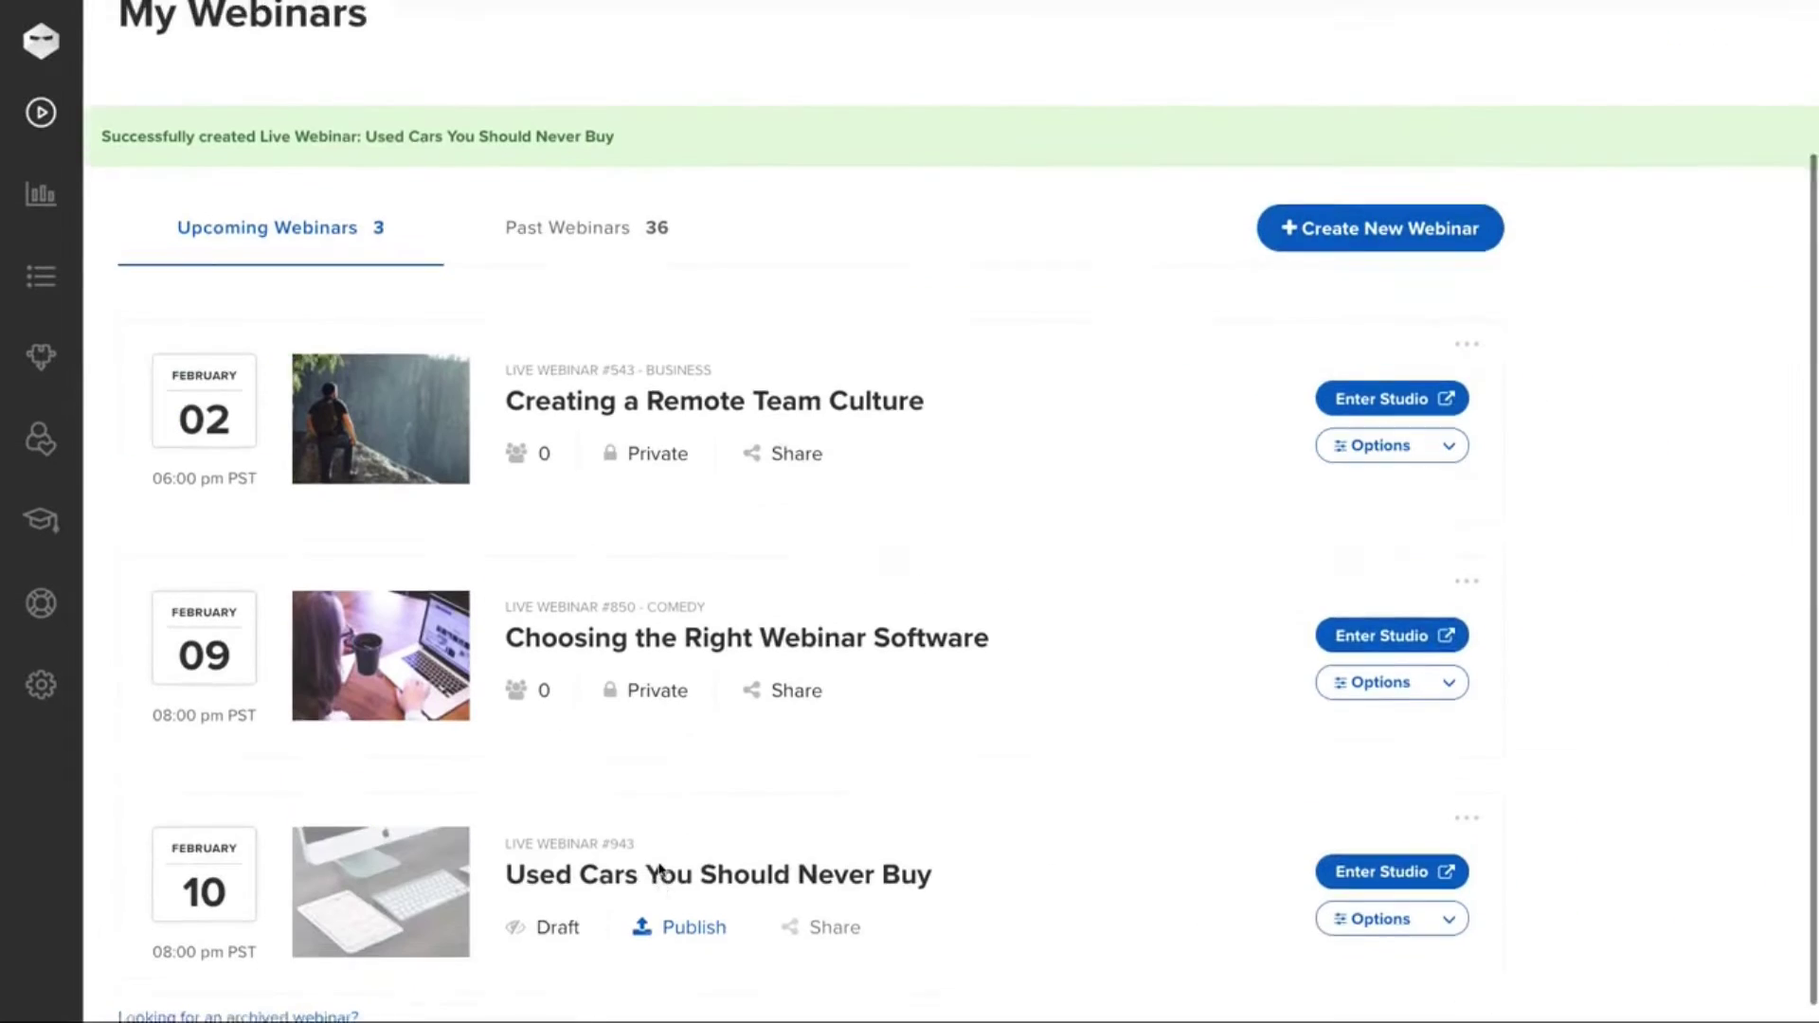
# - Publish the Used Cars webinar under the Games & Hobbies category
pyautogui.click(718, 911)
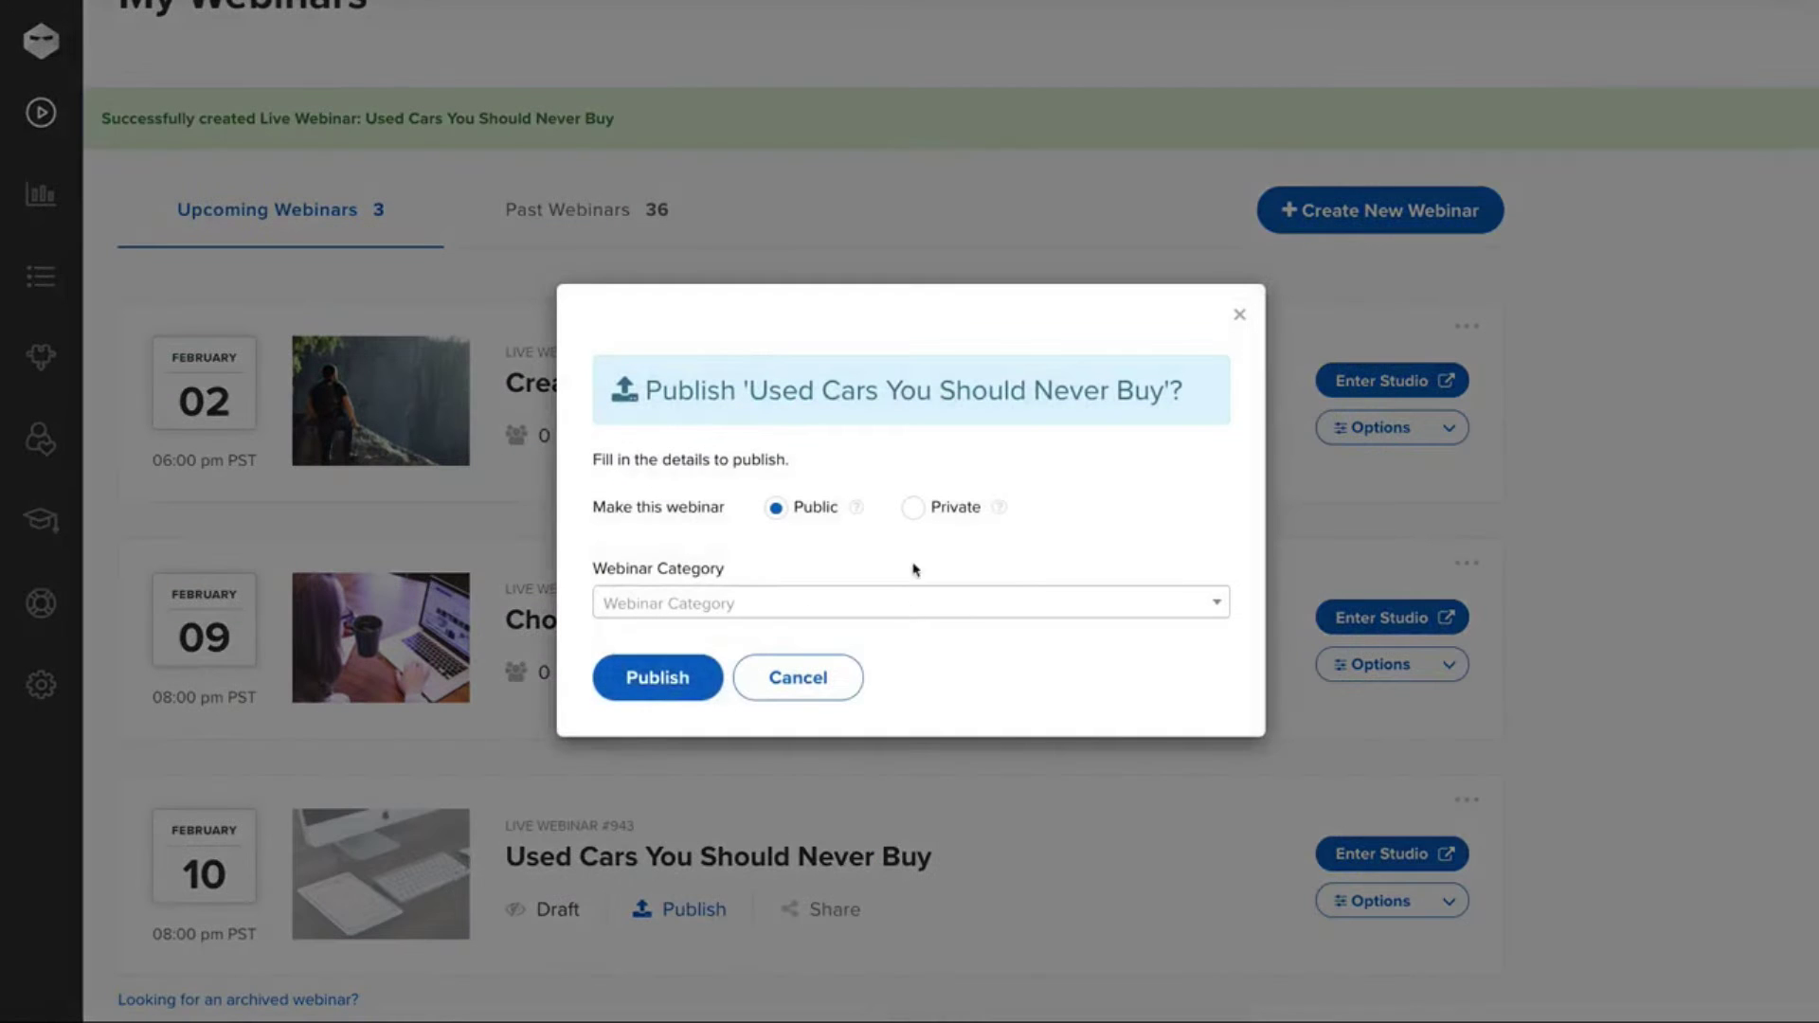
pyautogui.click(833, 609)
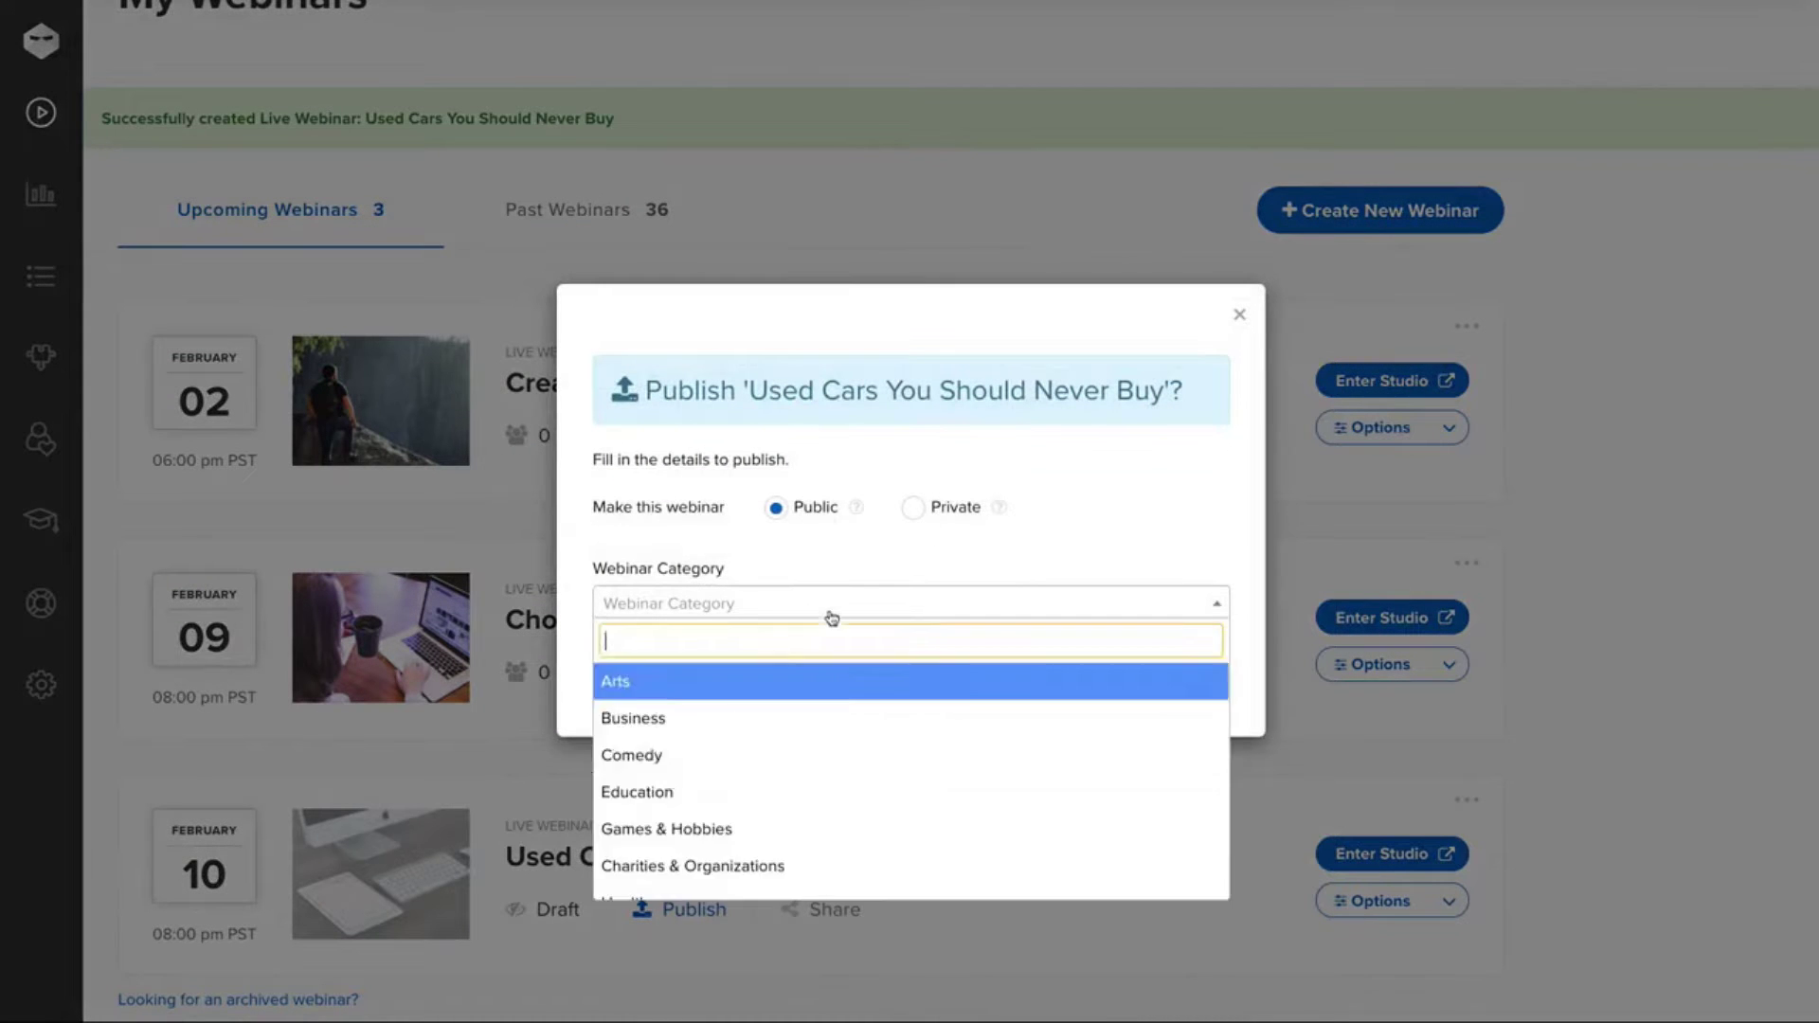
pyautogui.click(663, 859)
pyautogui.click(657, 678)
pyautogui.scroll(-3, 948, 493)
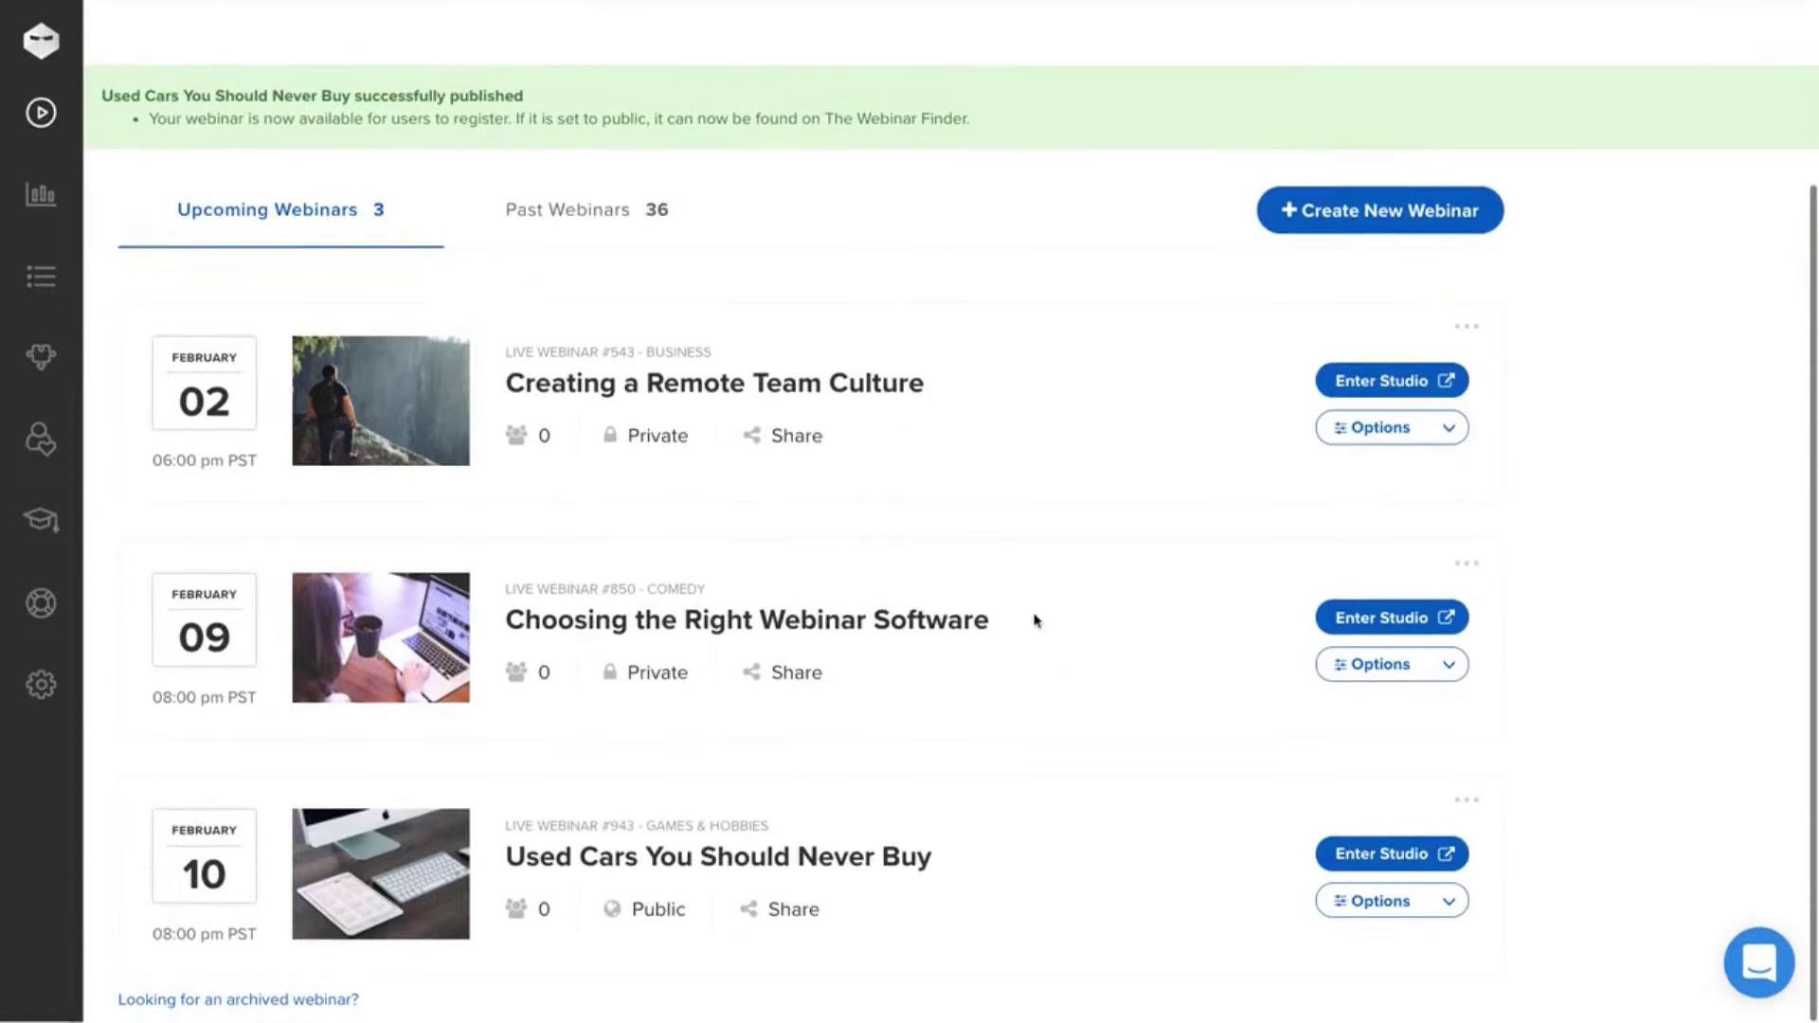
# - Copy the registration page link and review the registration confirmation email
pyautogui.click(804, 911)
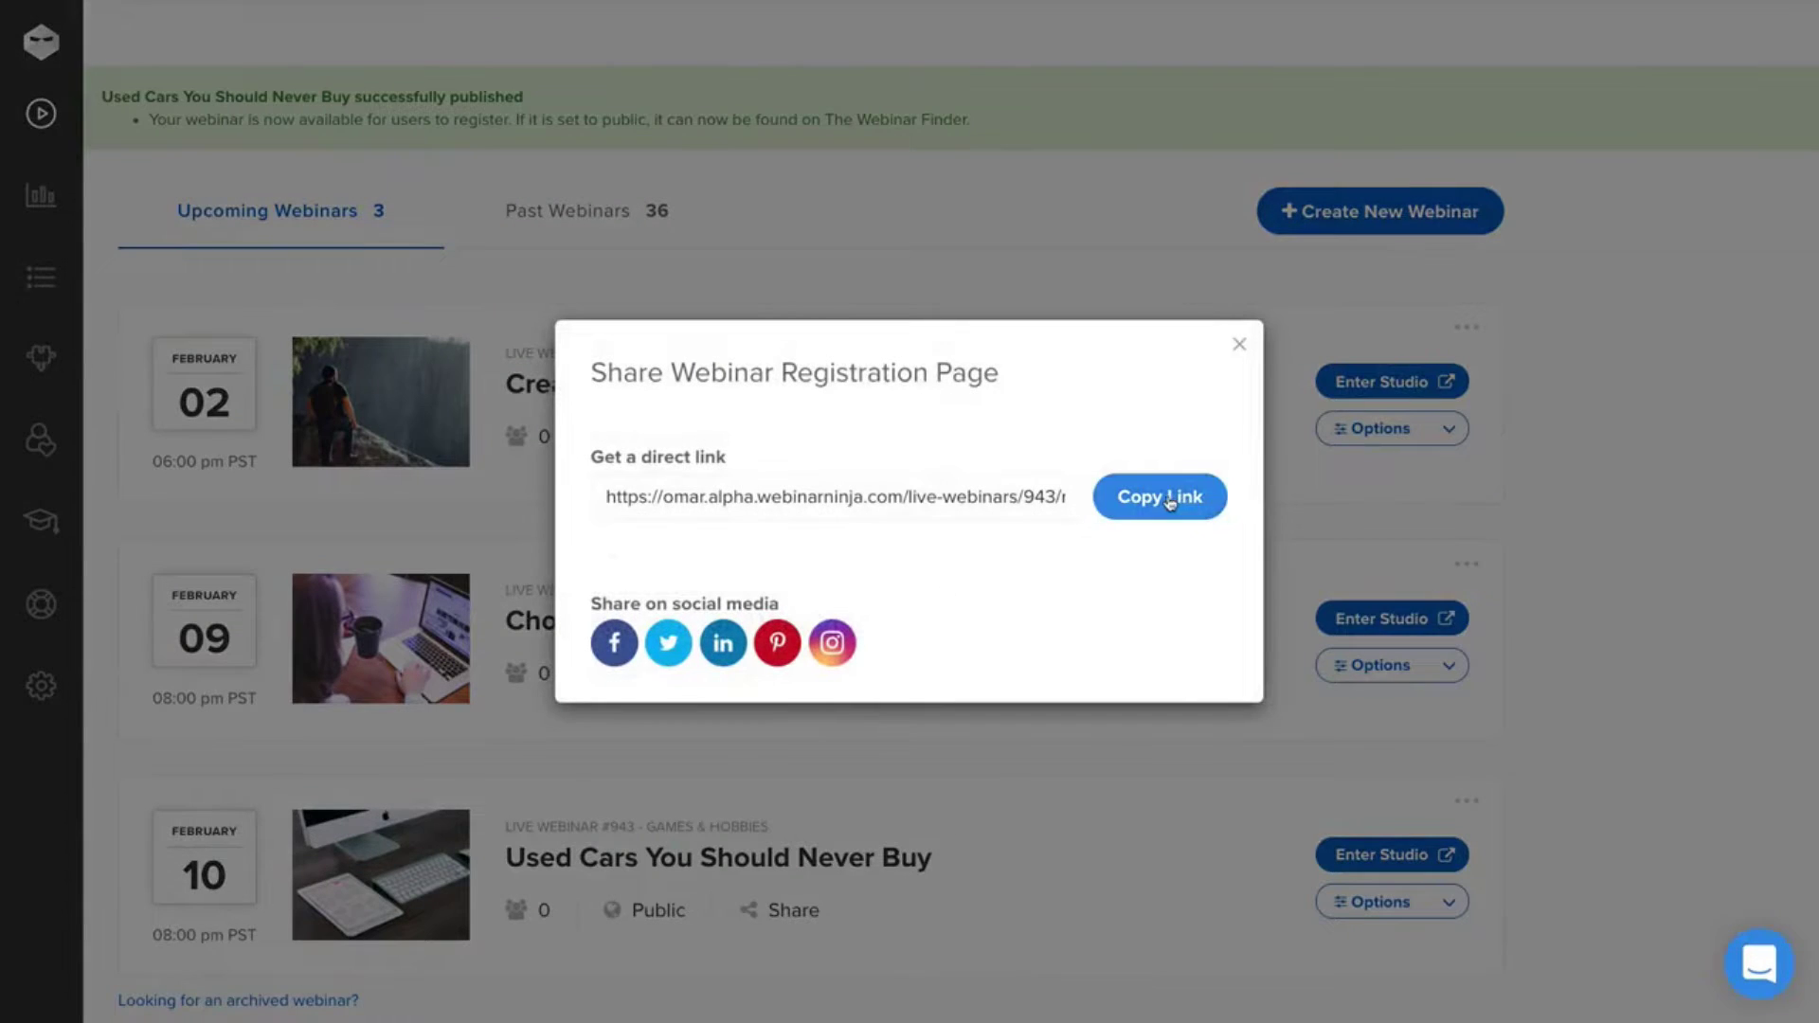
pyautogui.click(1178, 499)
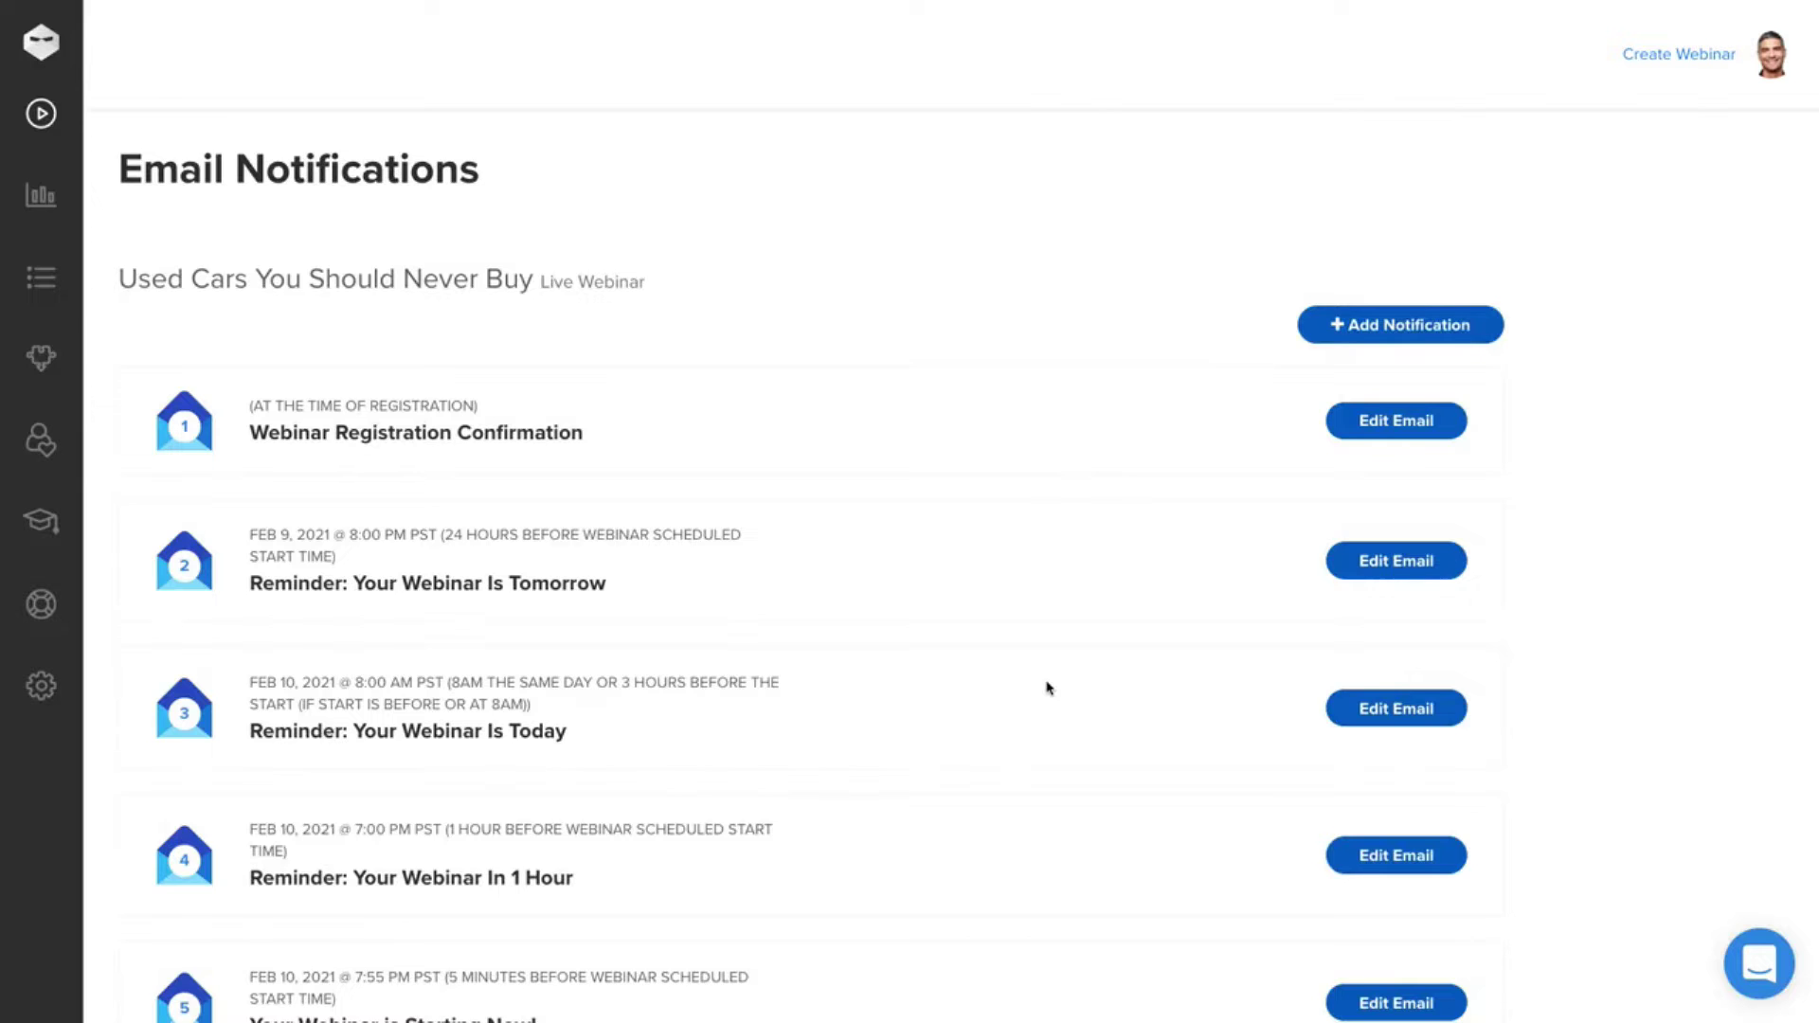
pyautogui.scroll(-3, 1048, 688)
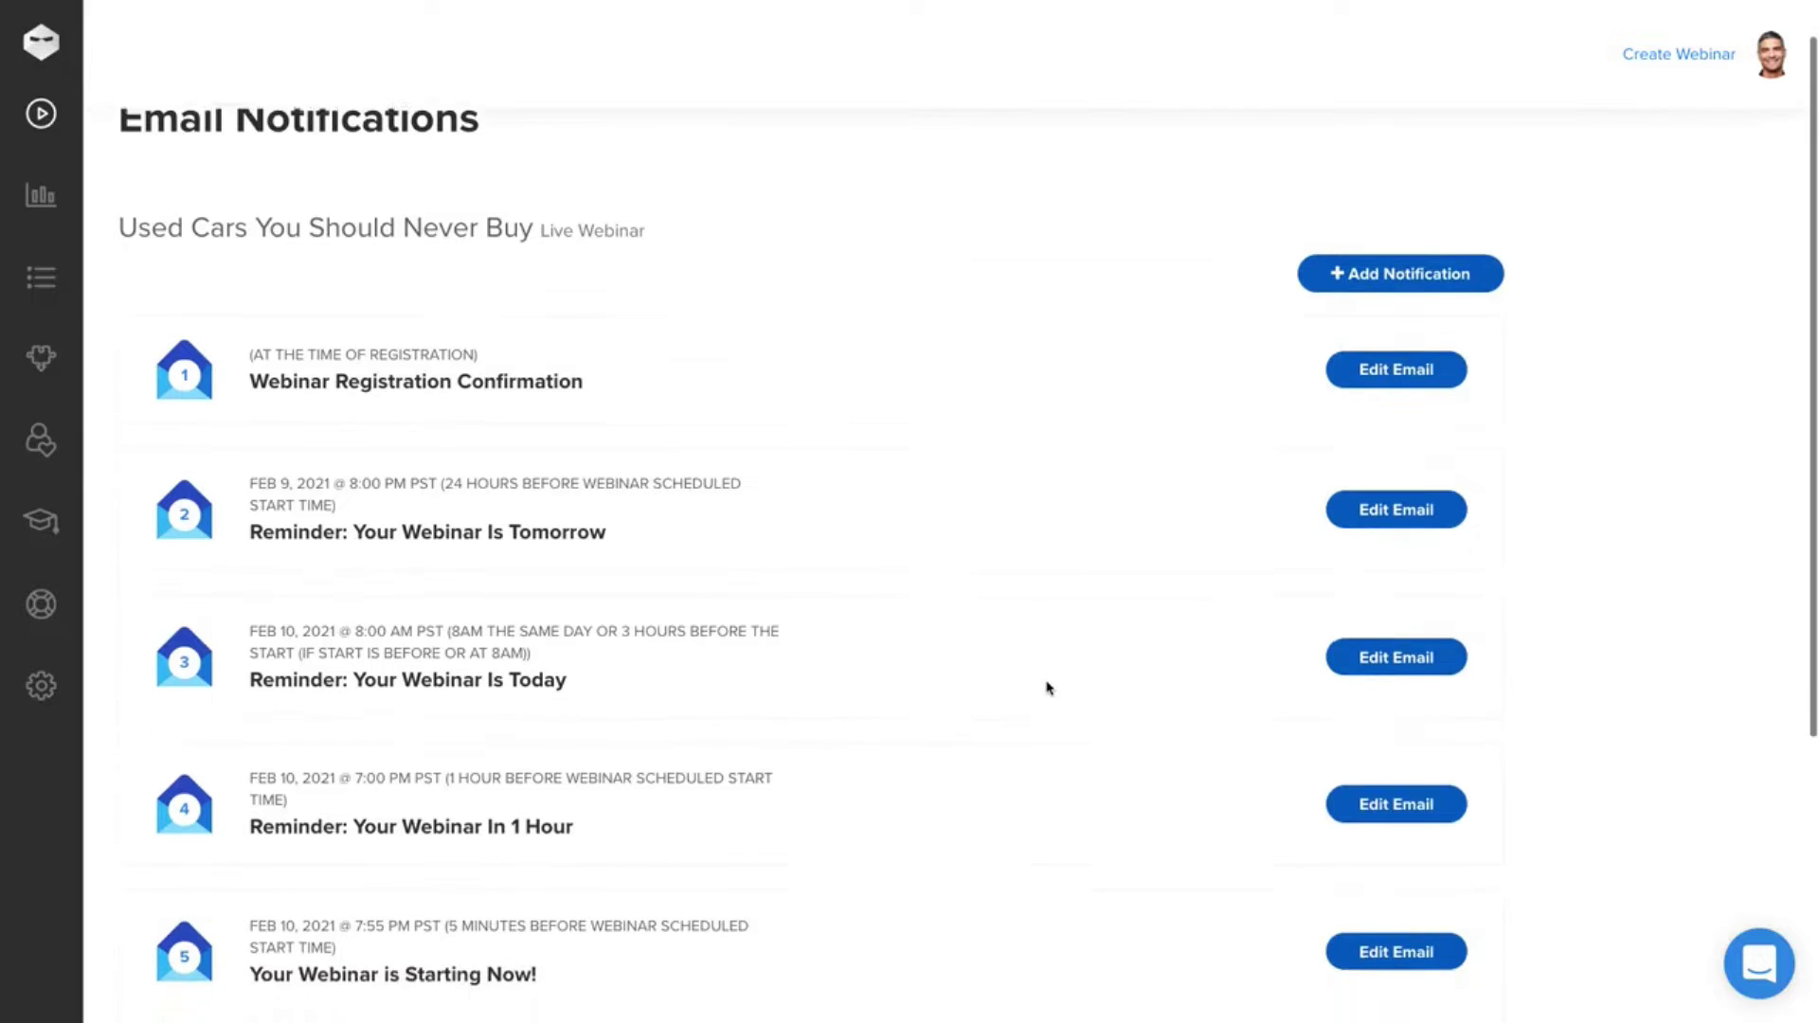
pyautogui.scroll(-3, 1048, 688)
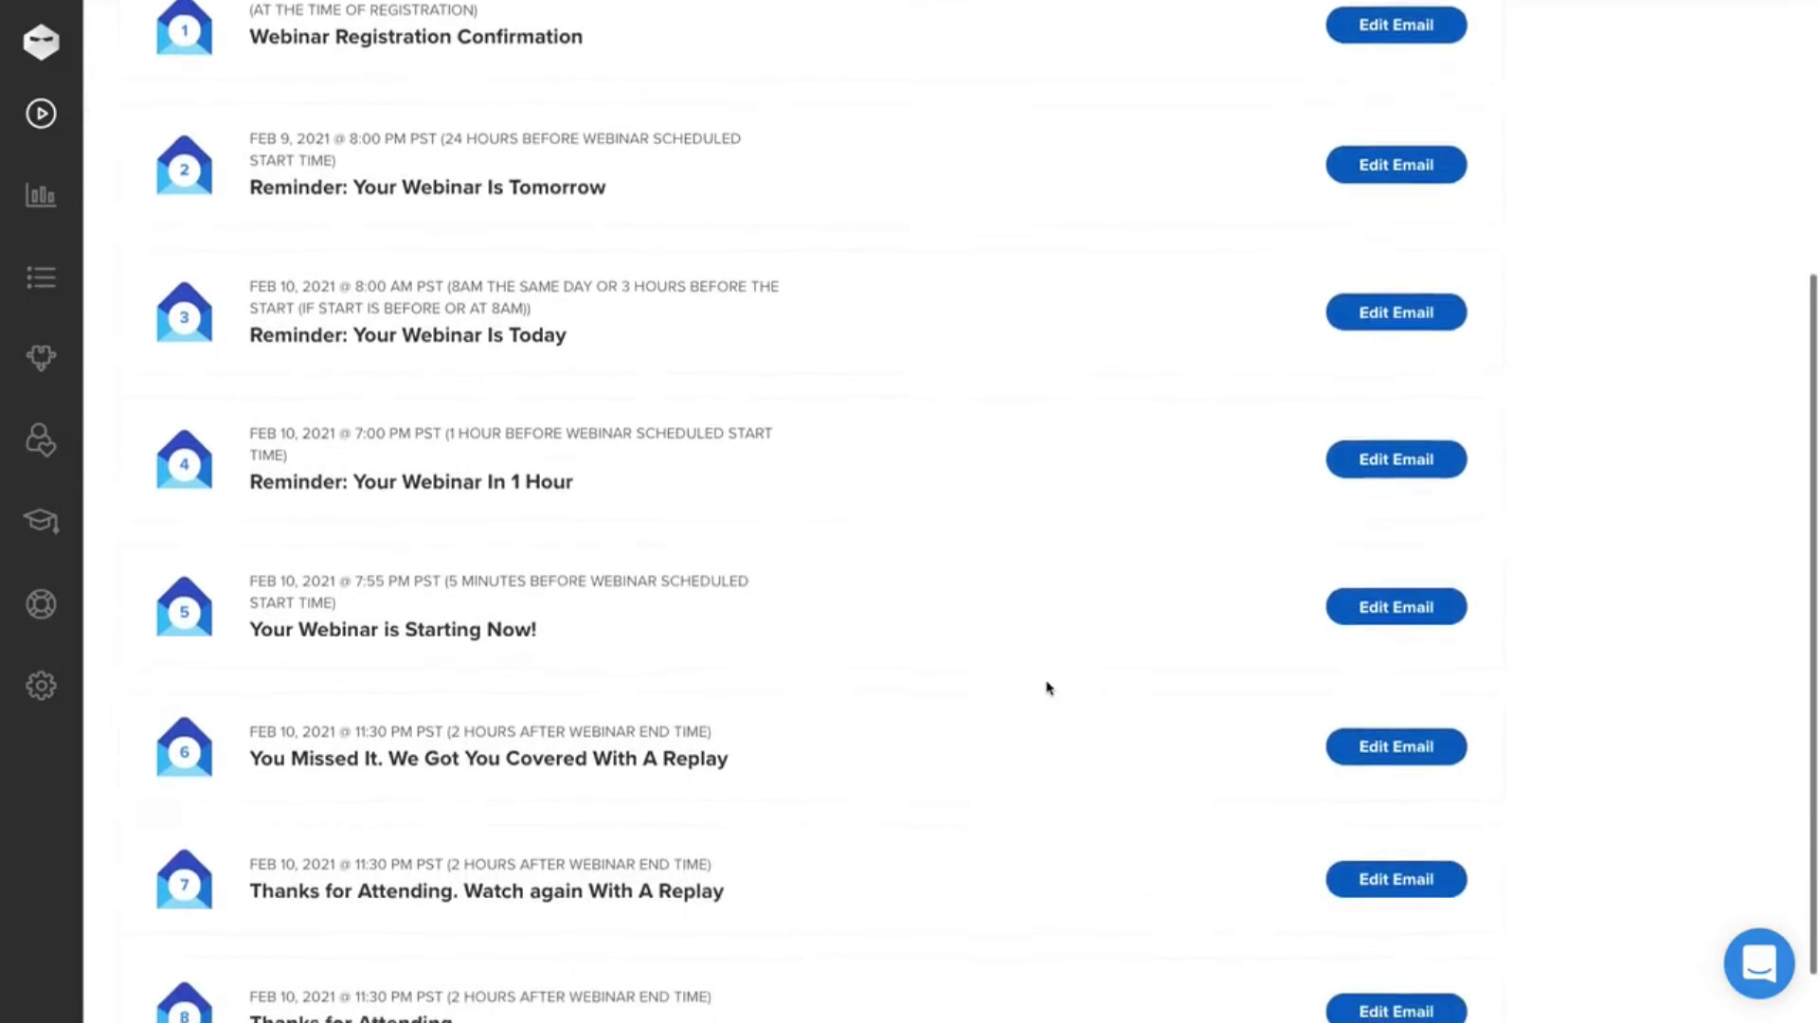
pyautogui.scroll(2, 1048, 688)
pyautogui.scroll(2, 1047, 688)
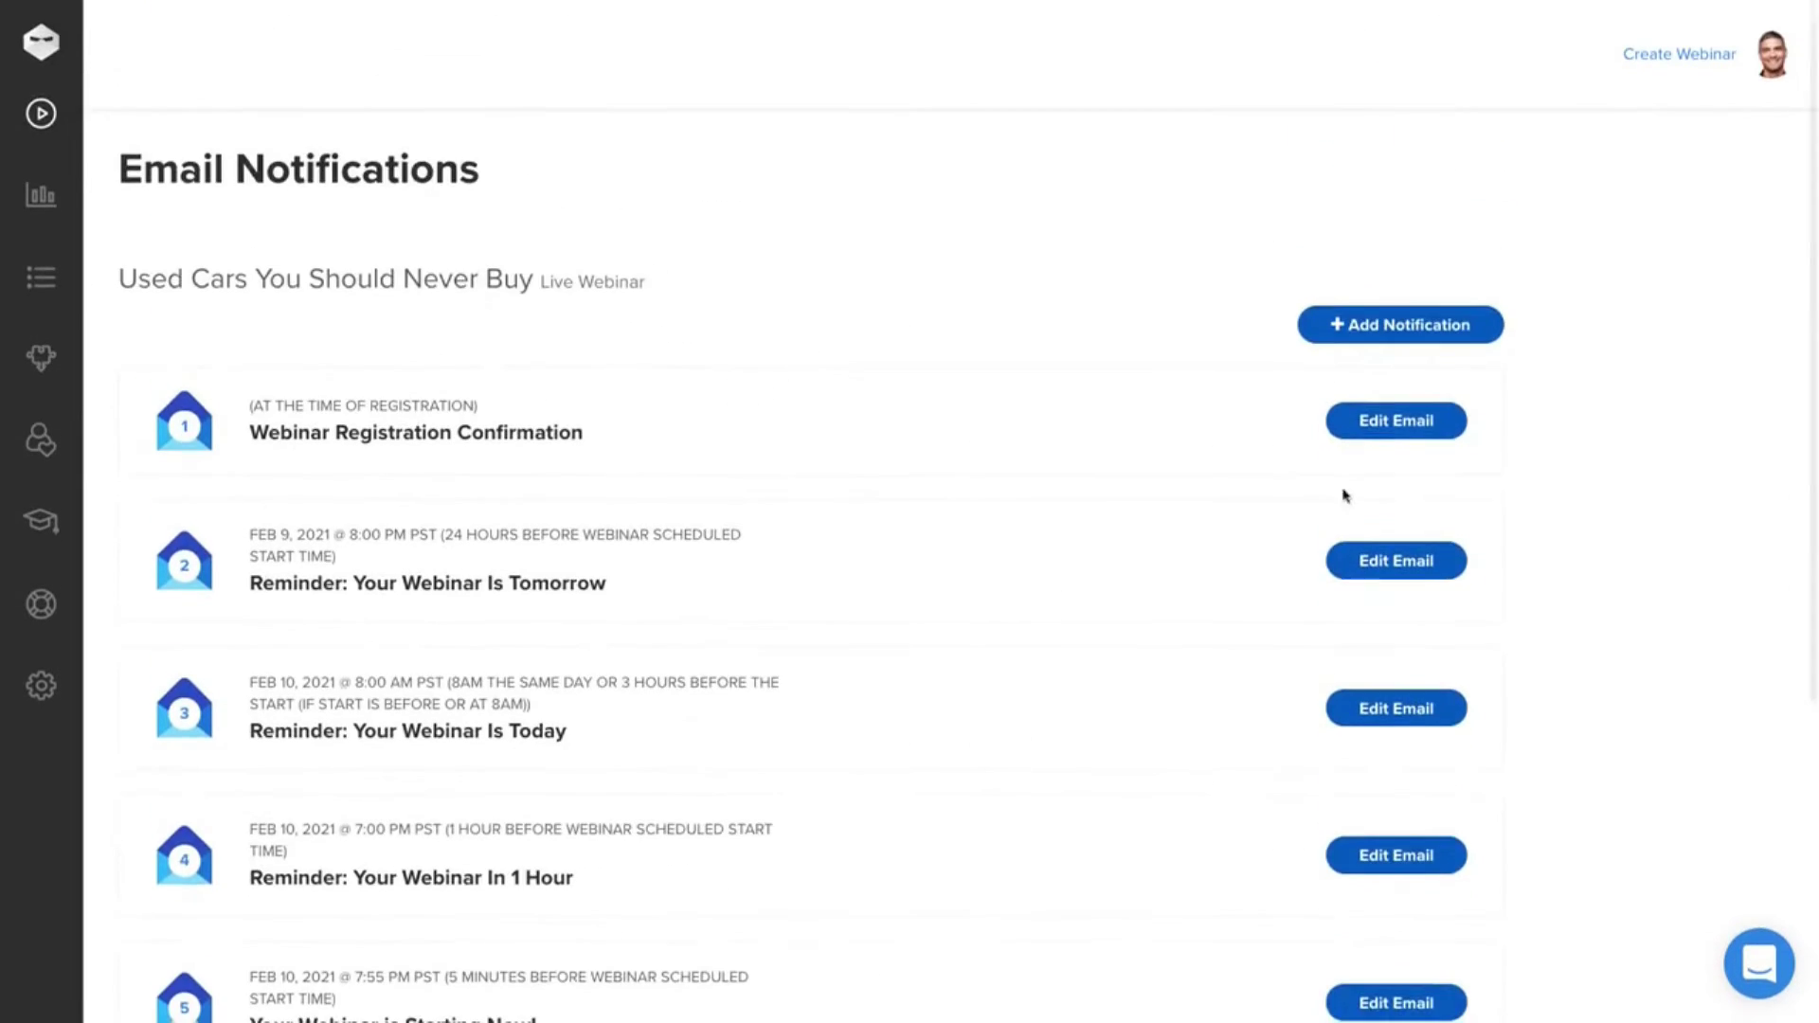
pyautogui.click(1392, 418)
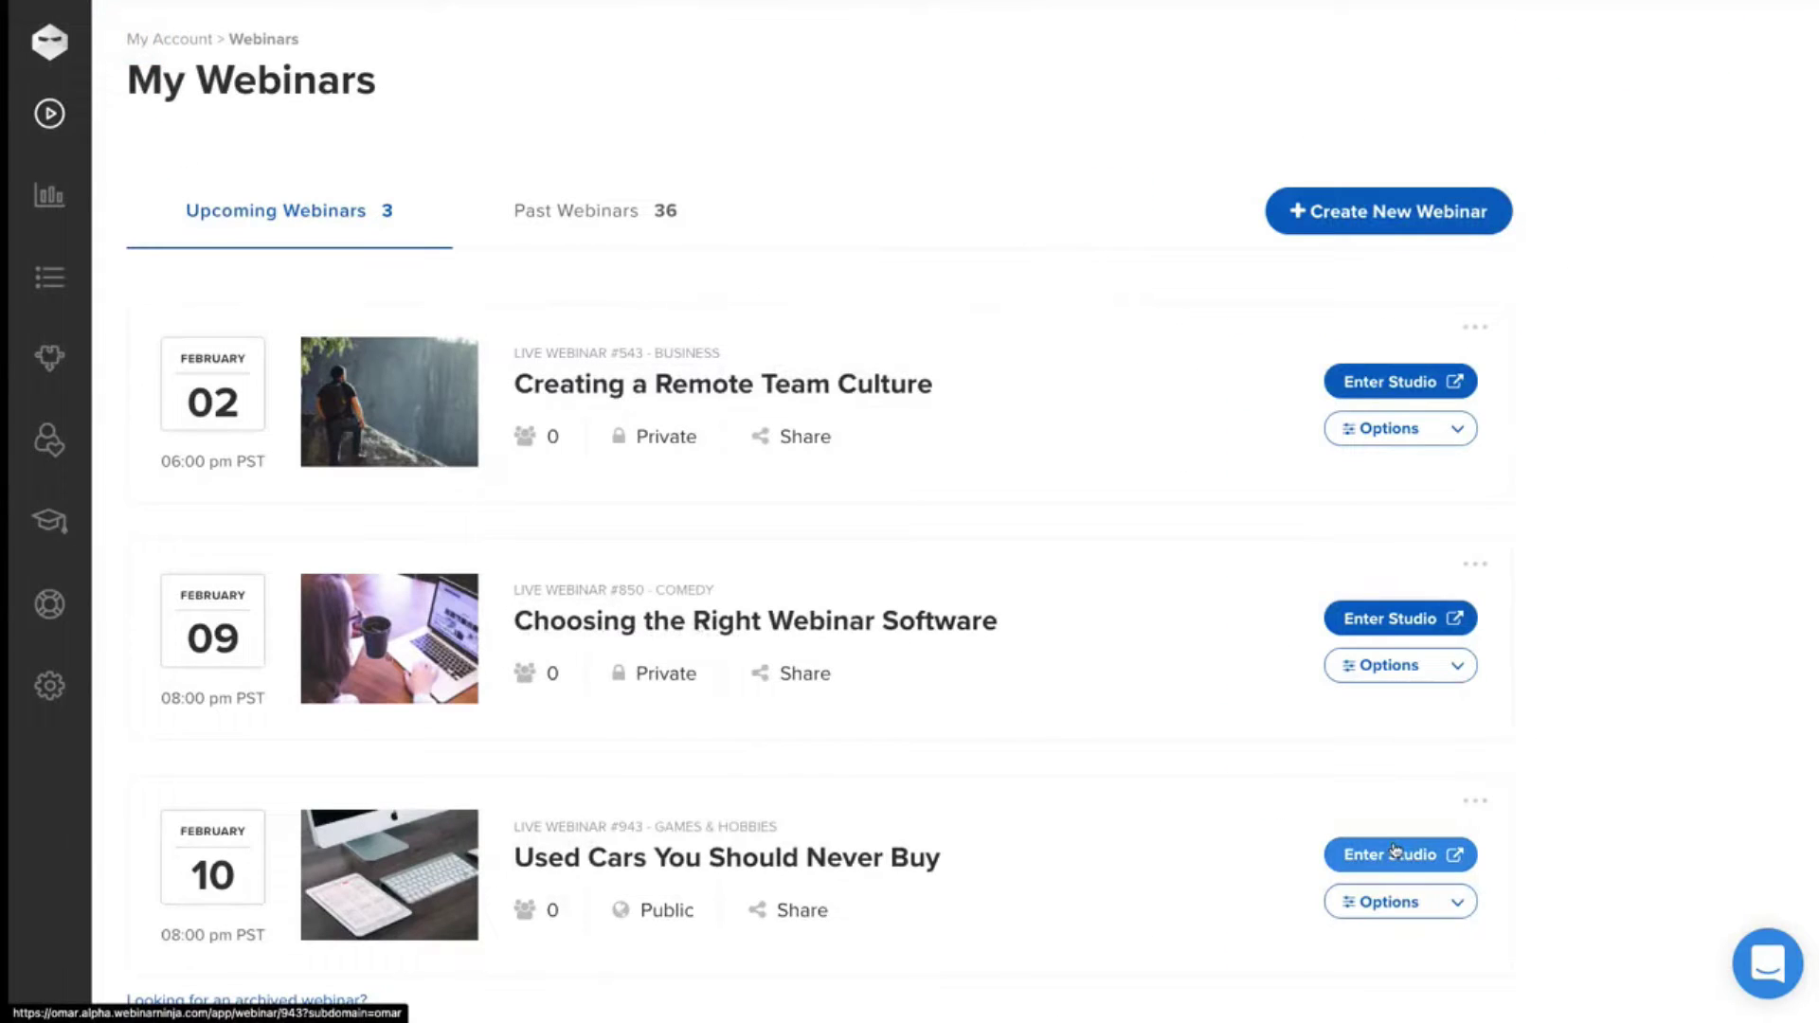
pyautogui.click(1394, 853)
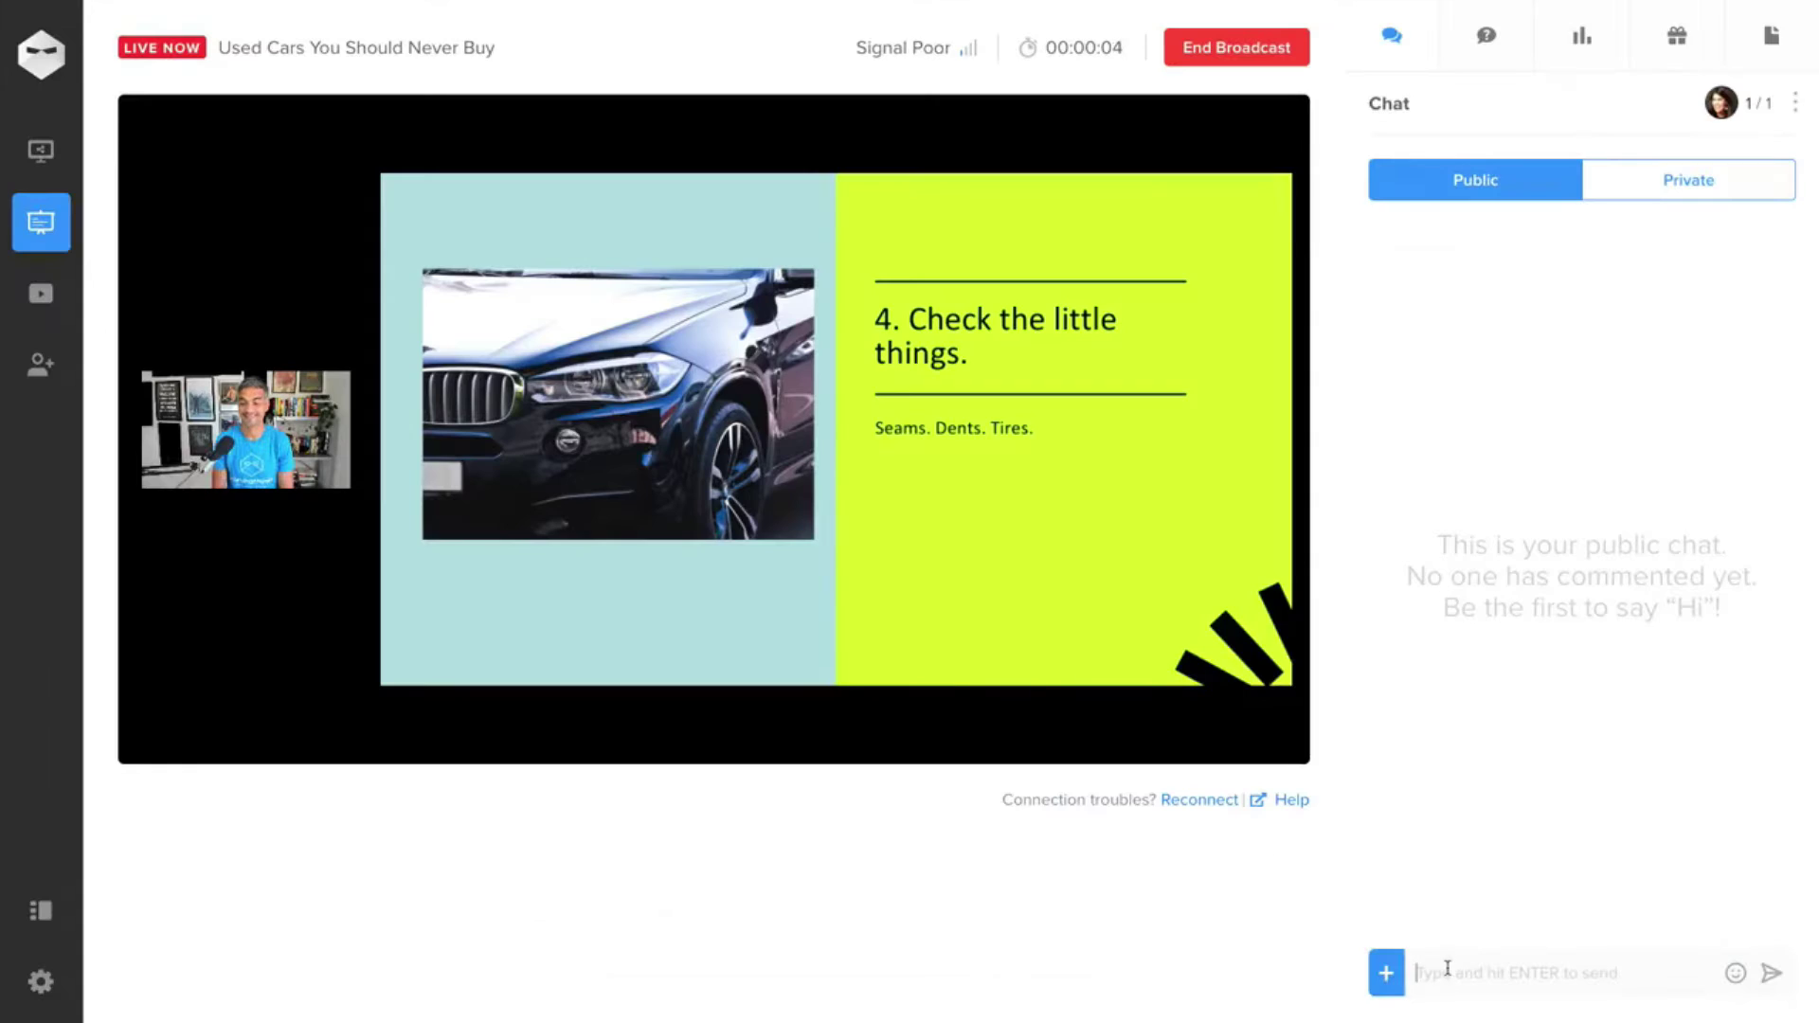
# - Send 'Hi there!' with a grinning-face emoji in the public chat
pyautogui.write('Hi there!')
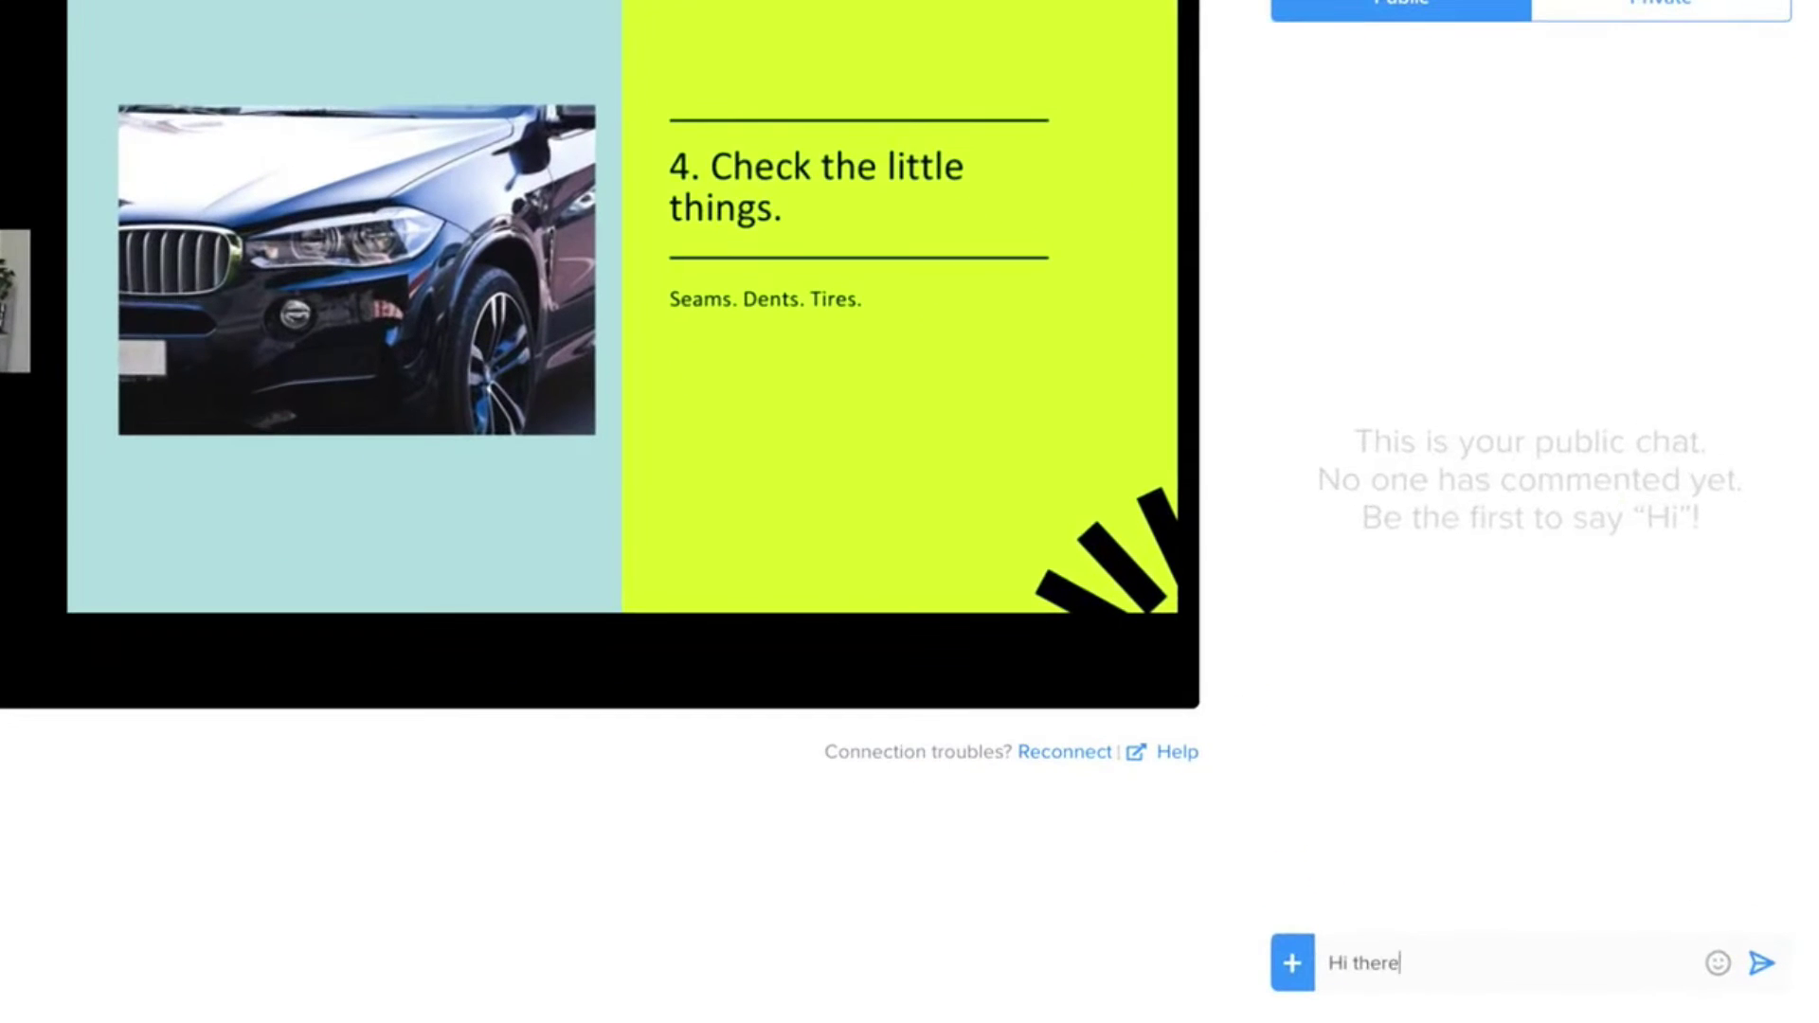
pyautogui.click(1735, 973)
pyautogui.click(1380, 594)
pyautogui.press('Return')
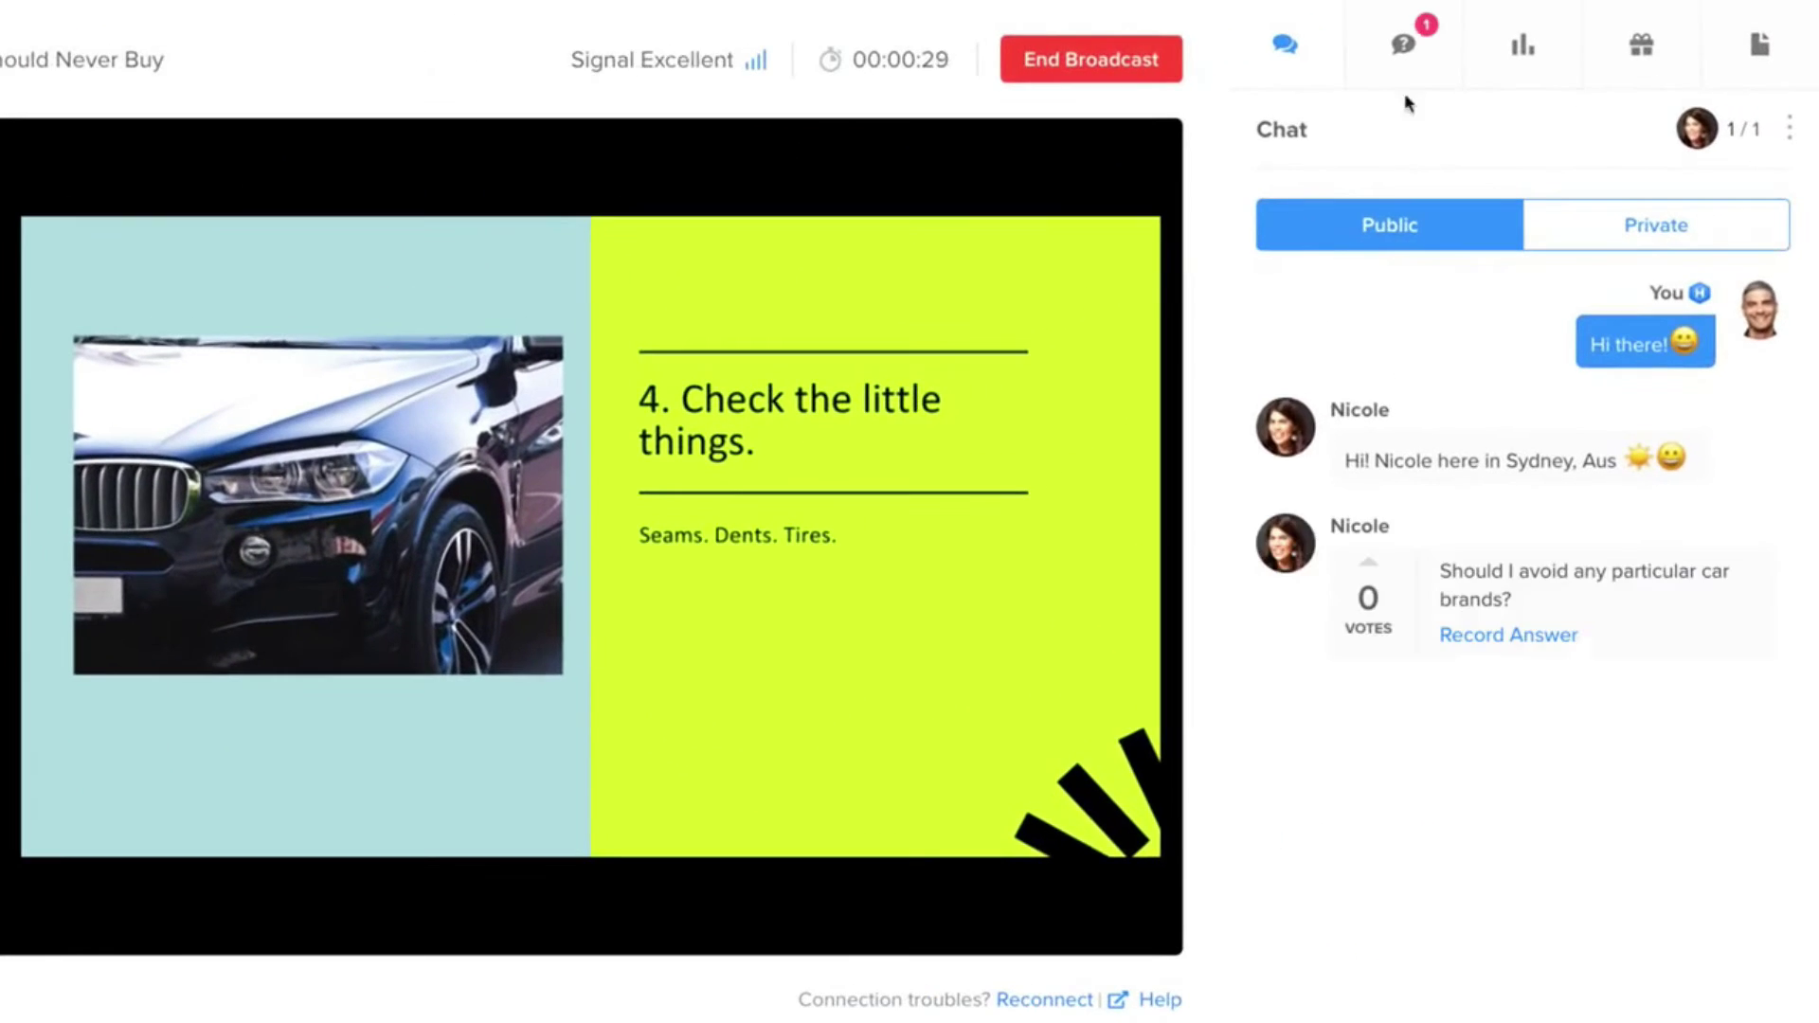
# - Make the Buyers Guide offer, the used-car poll and the slides handout live
pyautogui.click(1484, 38)
pyautogui.click(1685, 74)
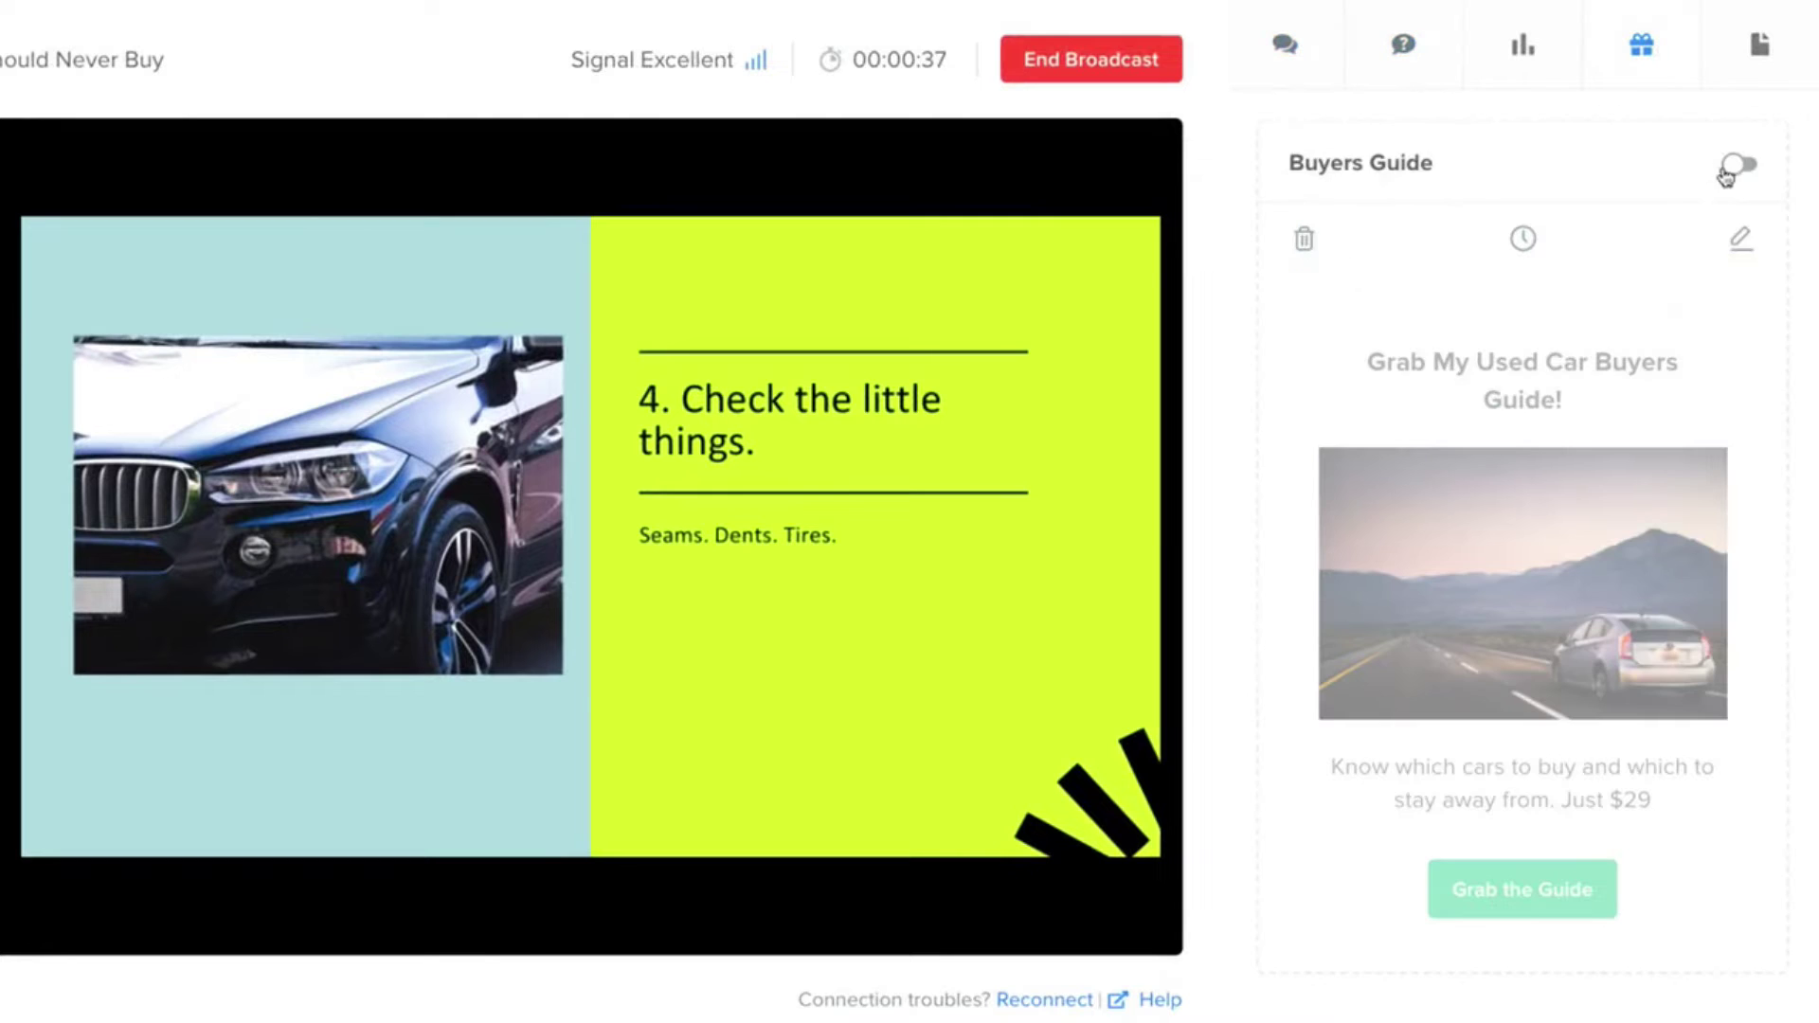
pyautogui.click(1736, 163)
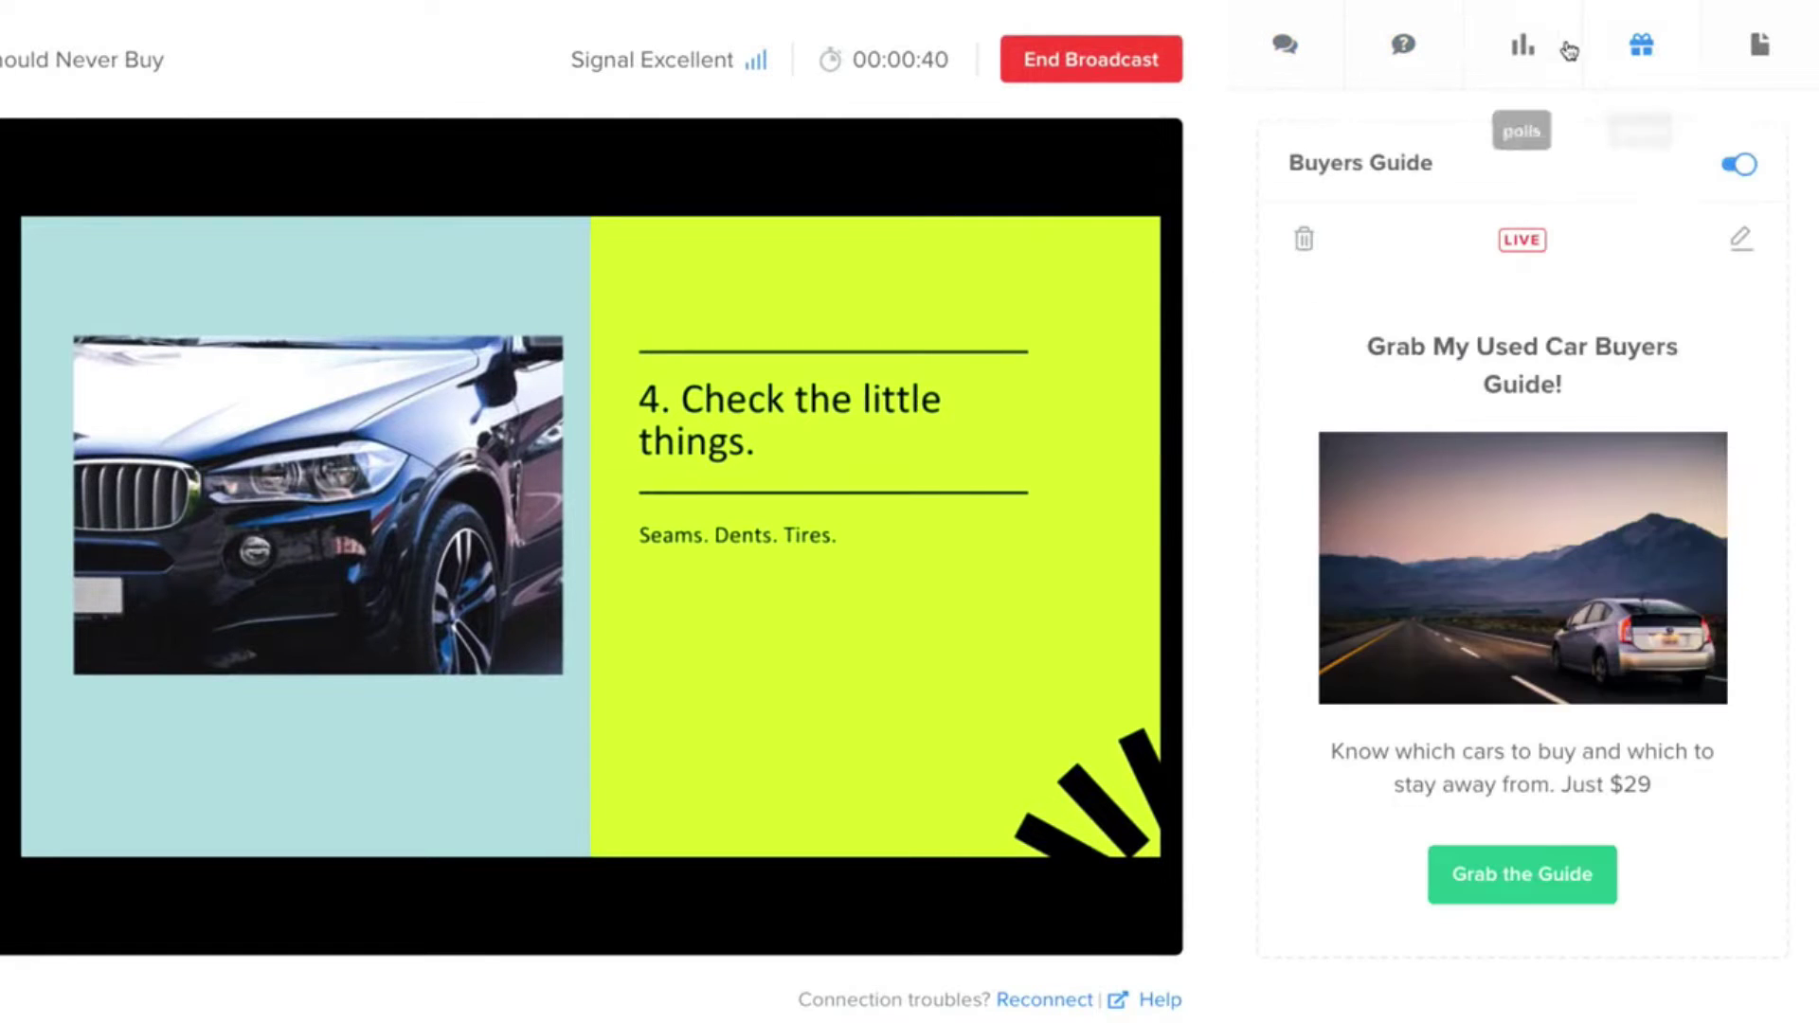
pyautogui.click(1523, 45)
pyautogui.click(1733, 176)
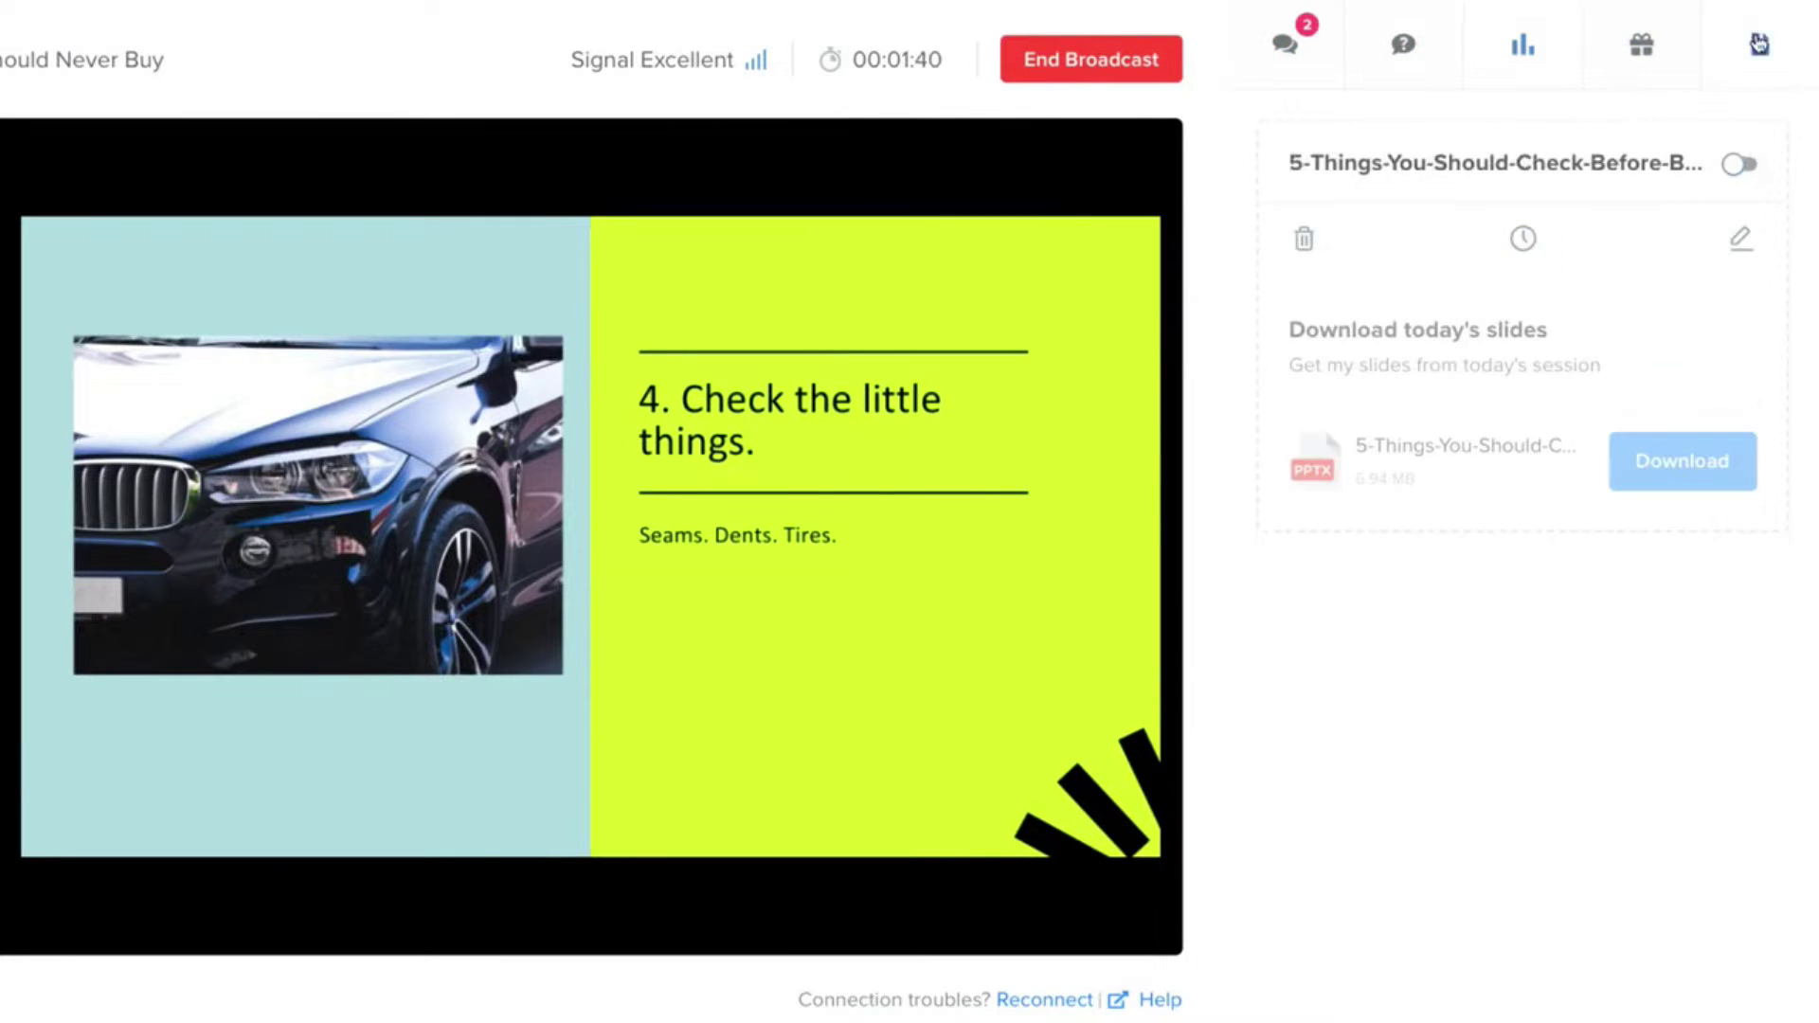
pyautogui.click(1736, 165)
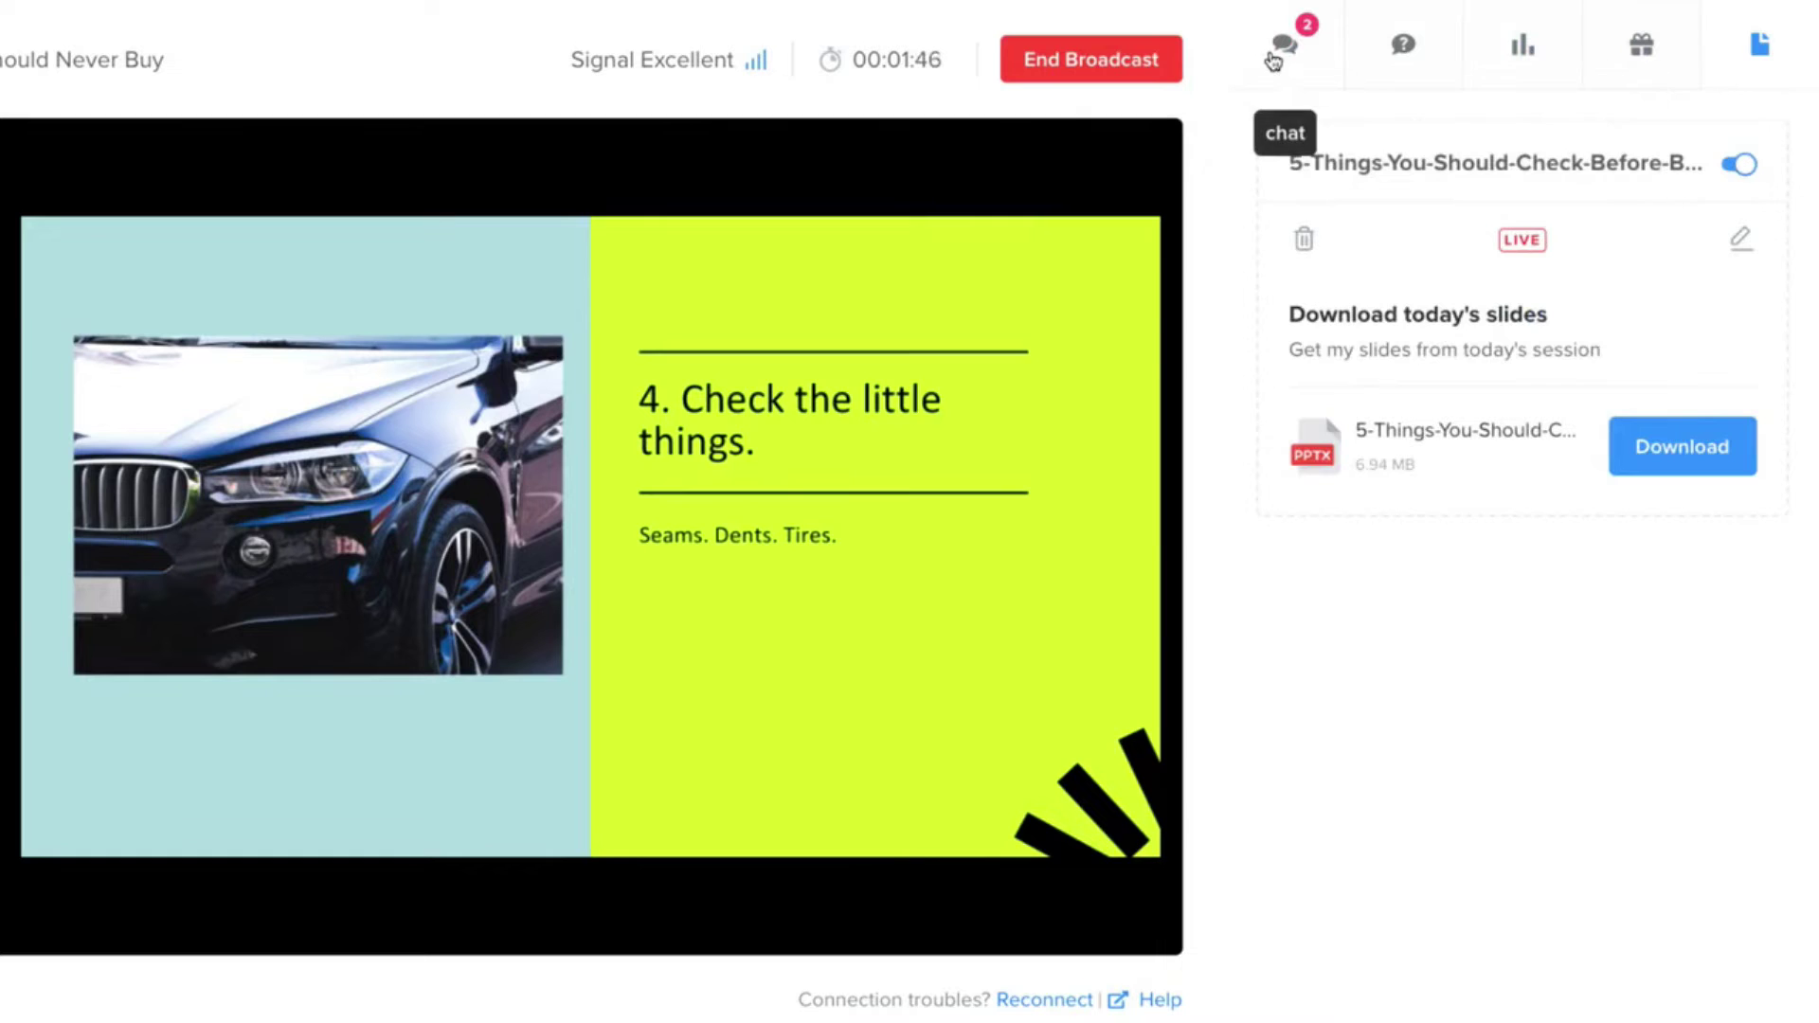
# - Share the entire screen and bring slide 11, Road test, onto the grid stage
pyautogui.click(1274, 61)
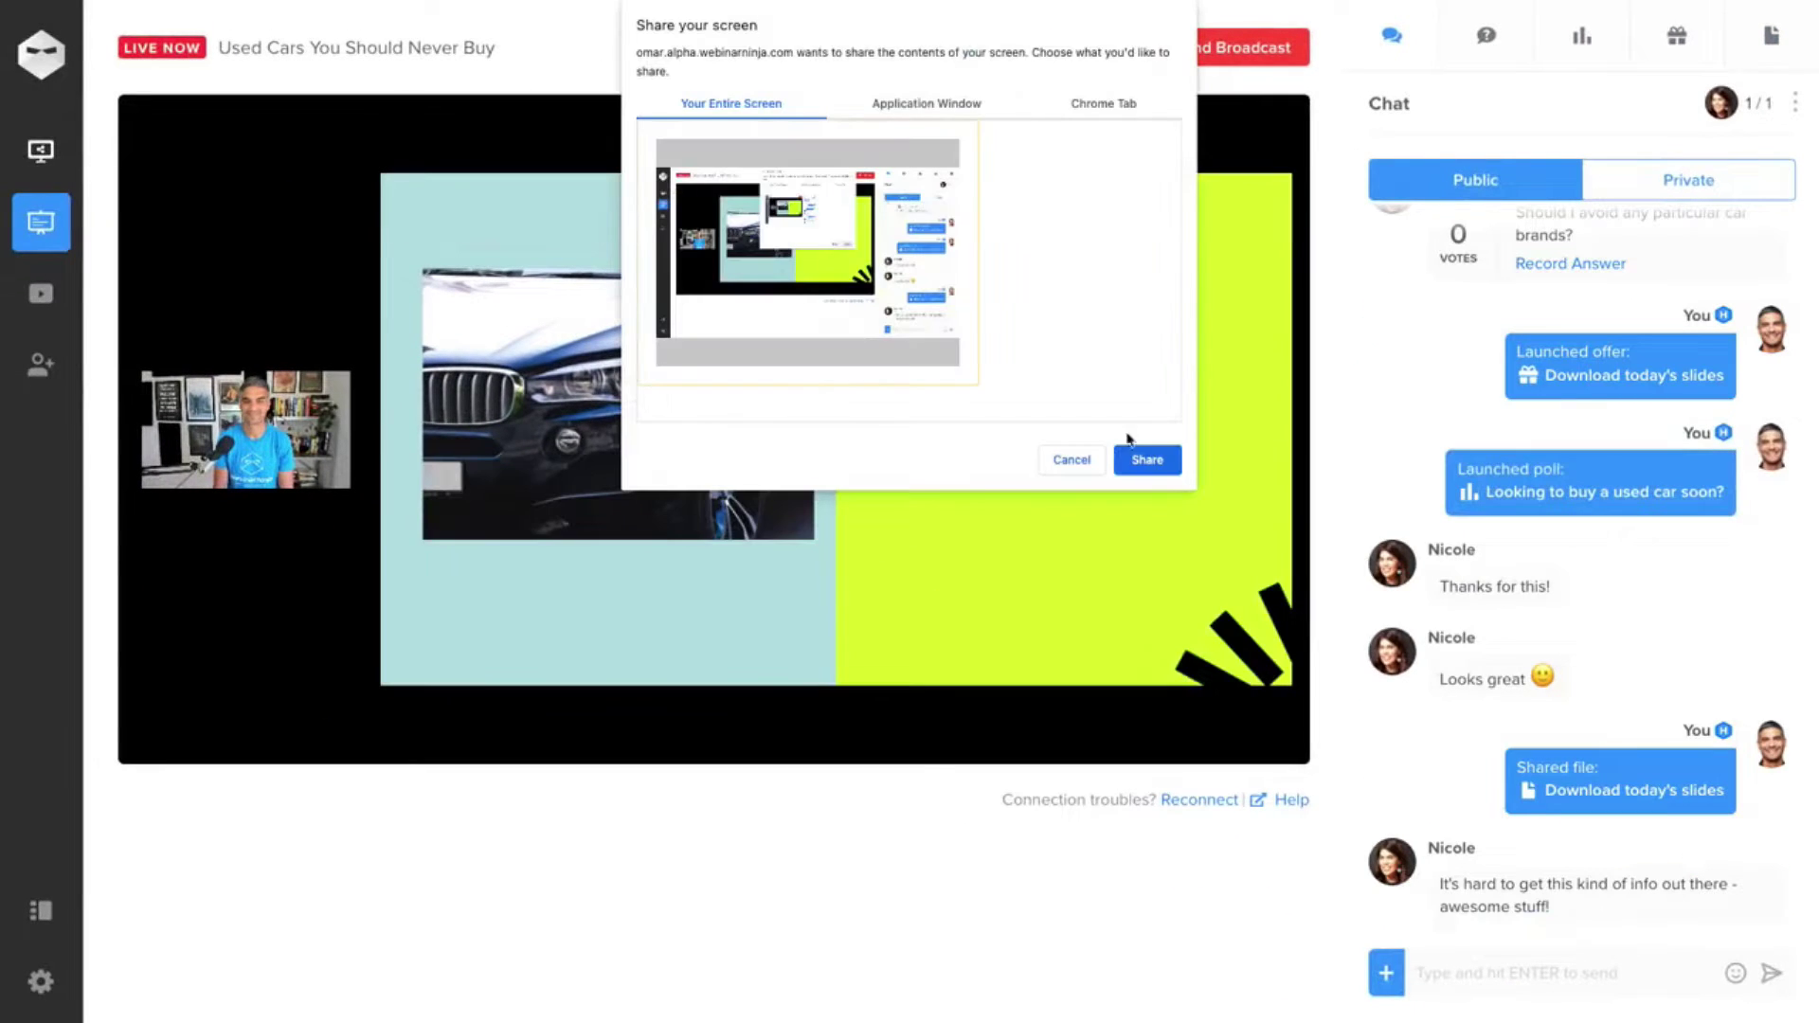
pyautogui.click(1142, 458)
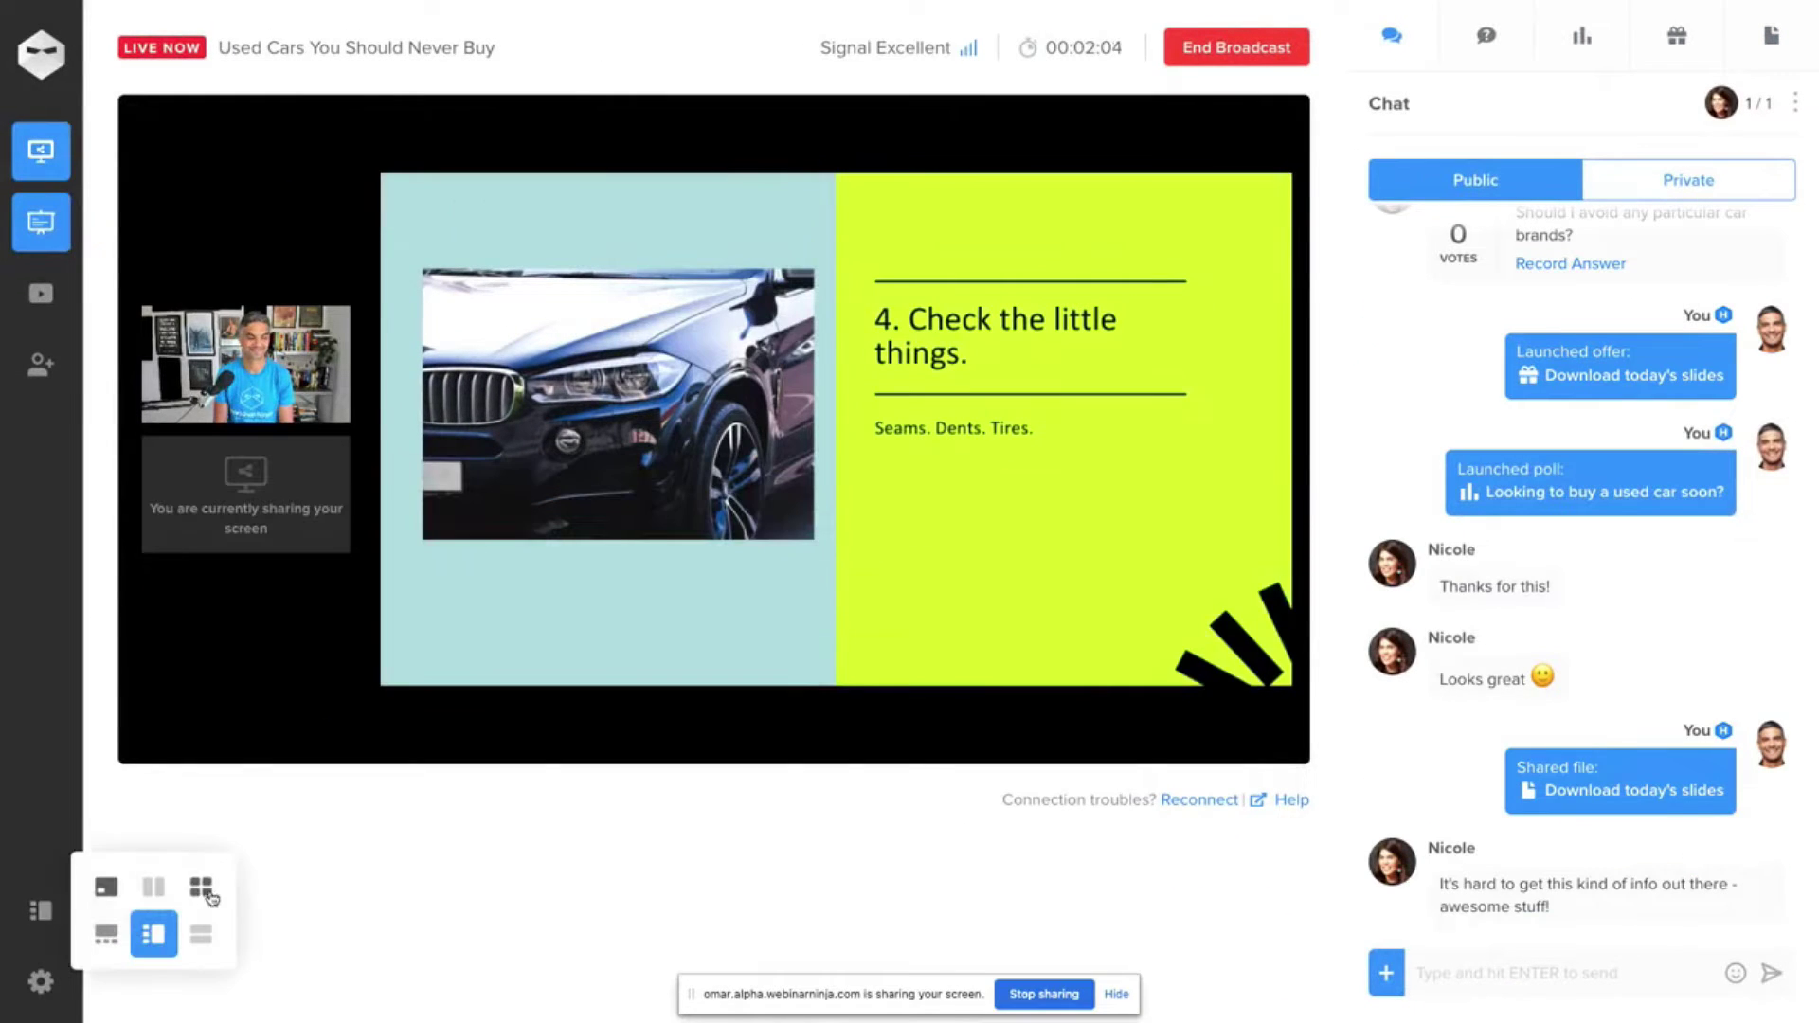
pyautogui.click(200, 886)
pyautogui.click(662, 211)
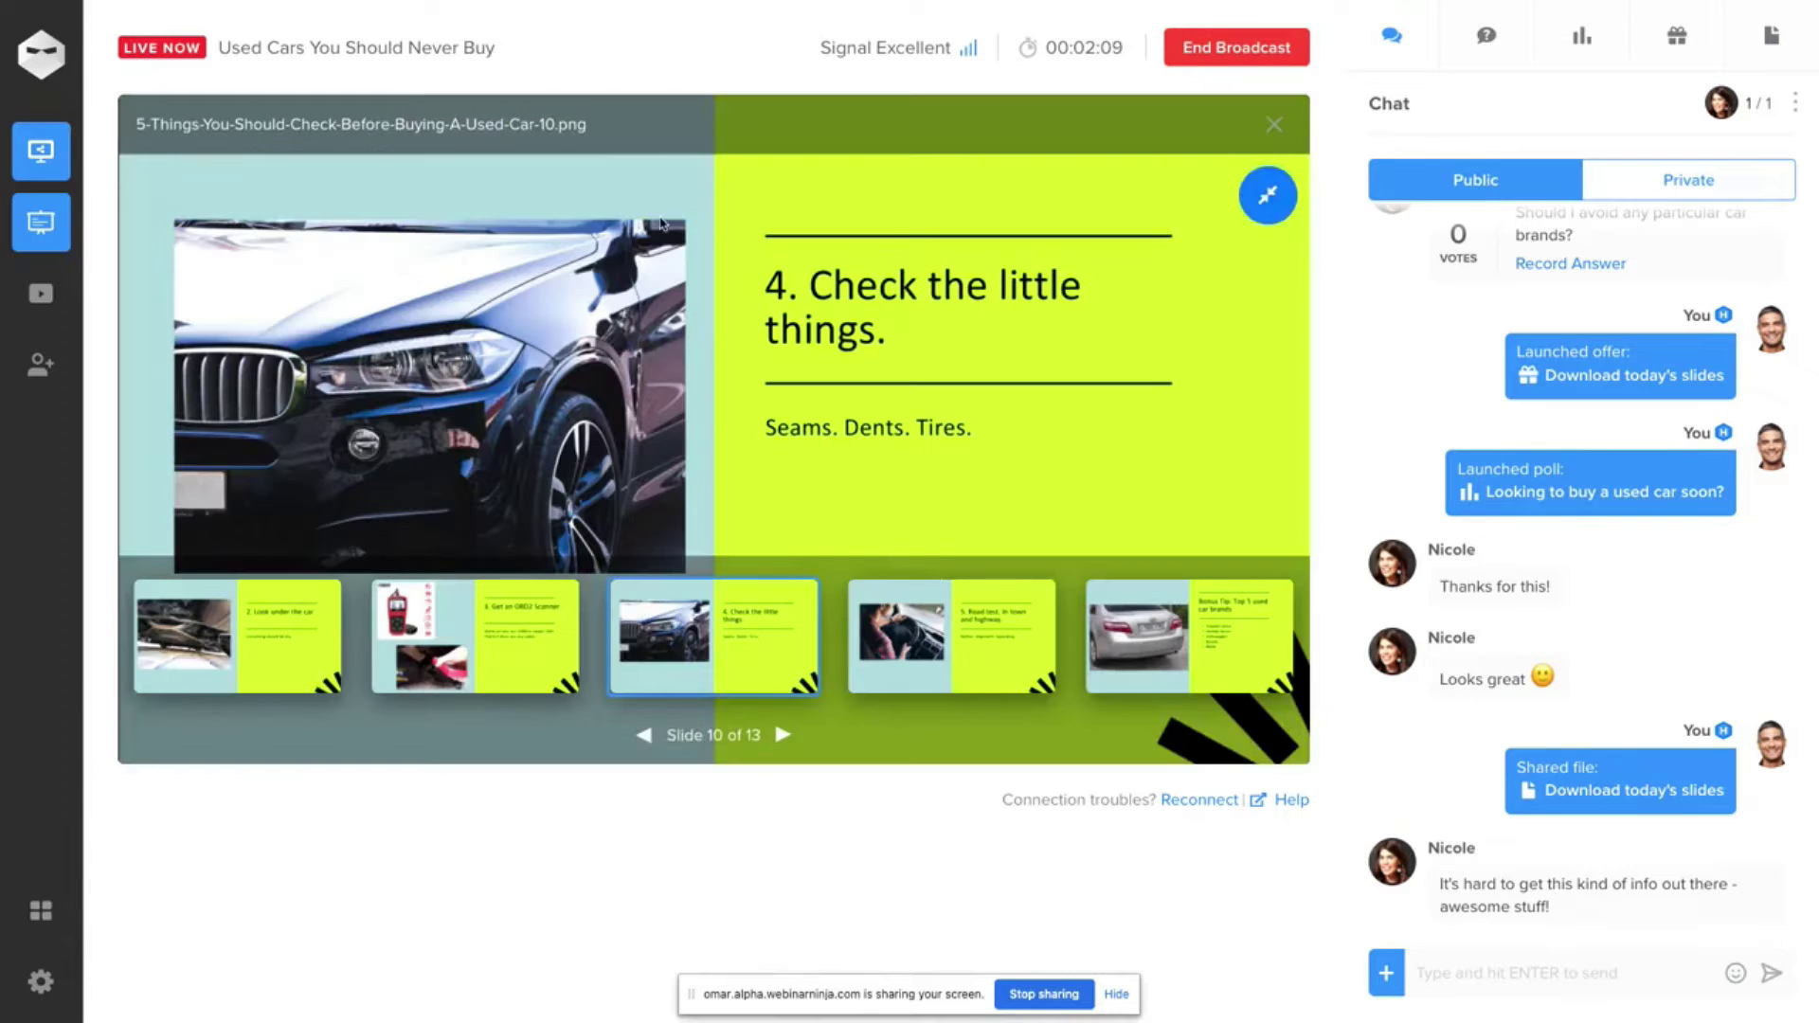
pyautogui.click(955, 624)
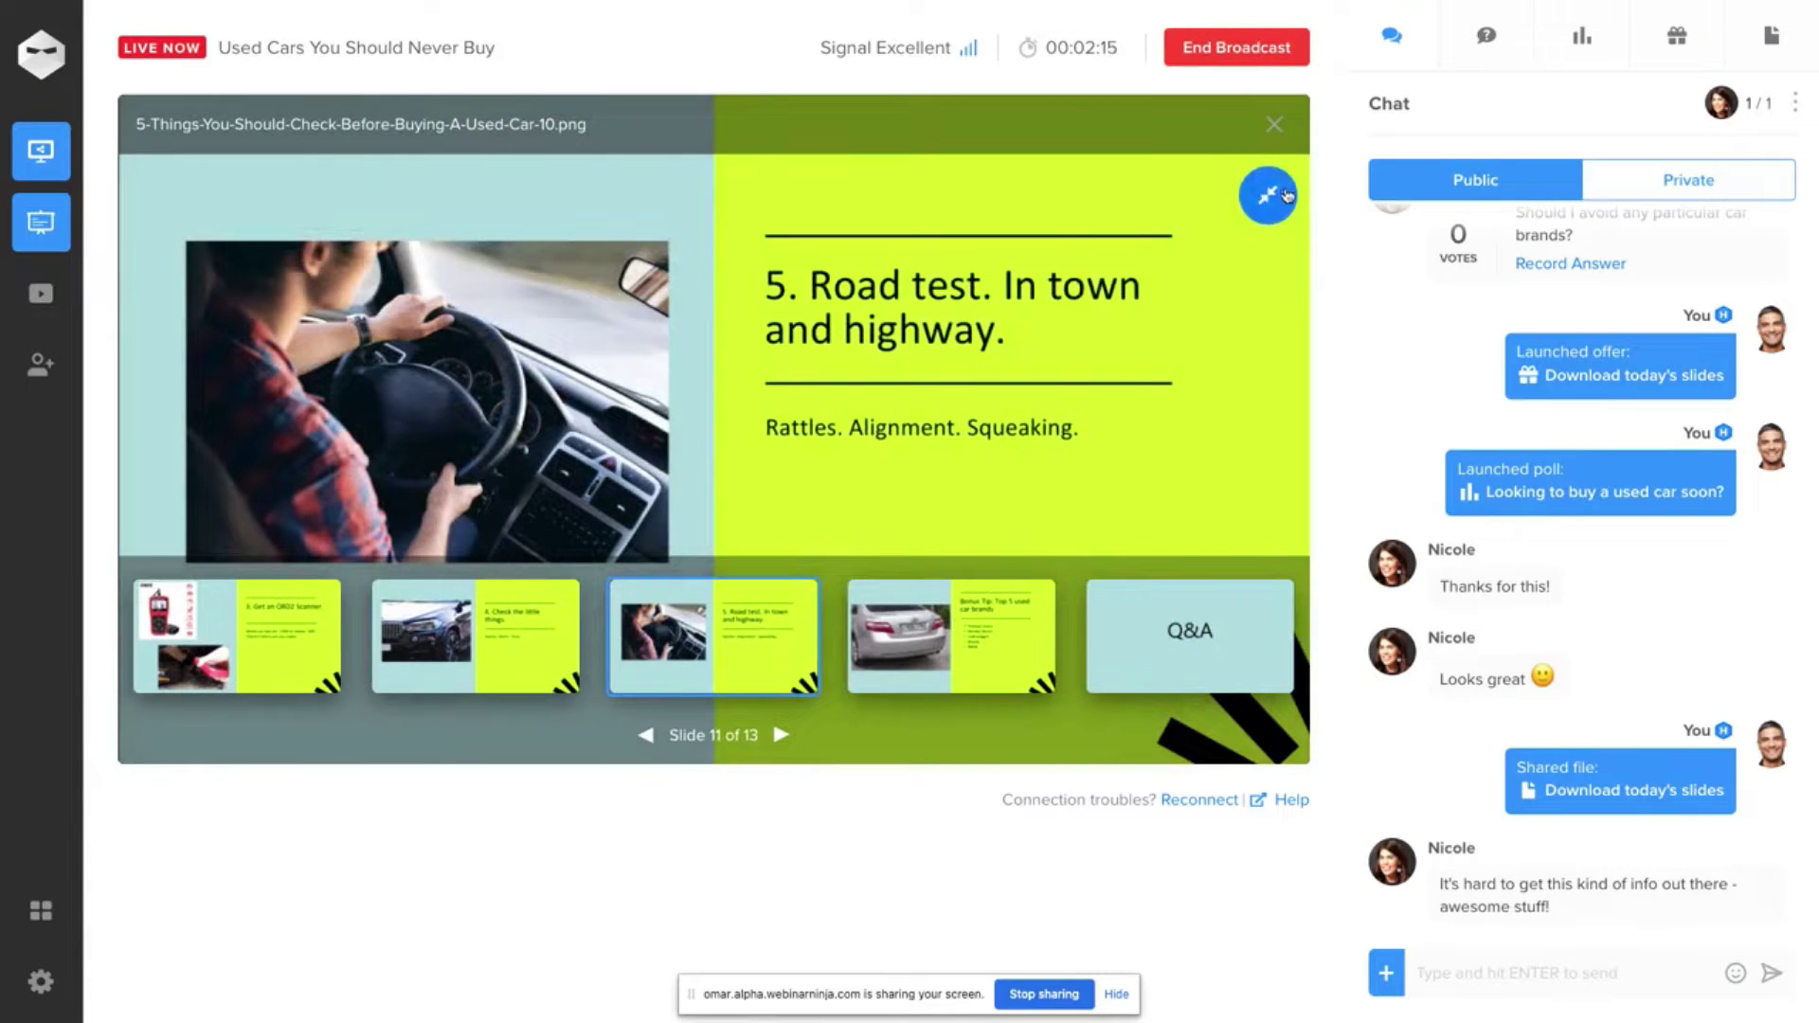
pyautogui.click(1269, 195)
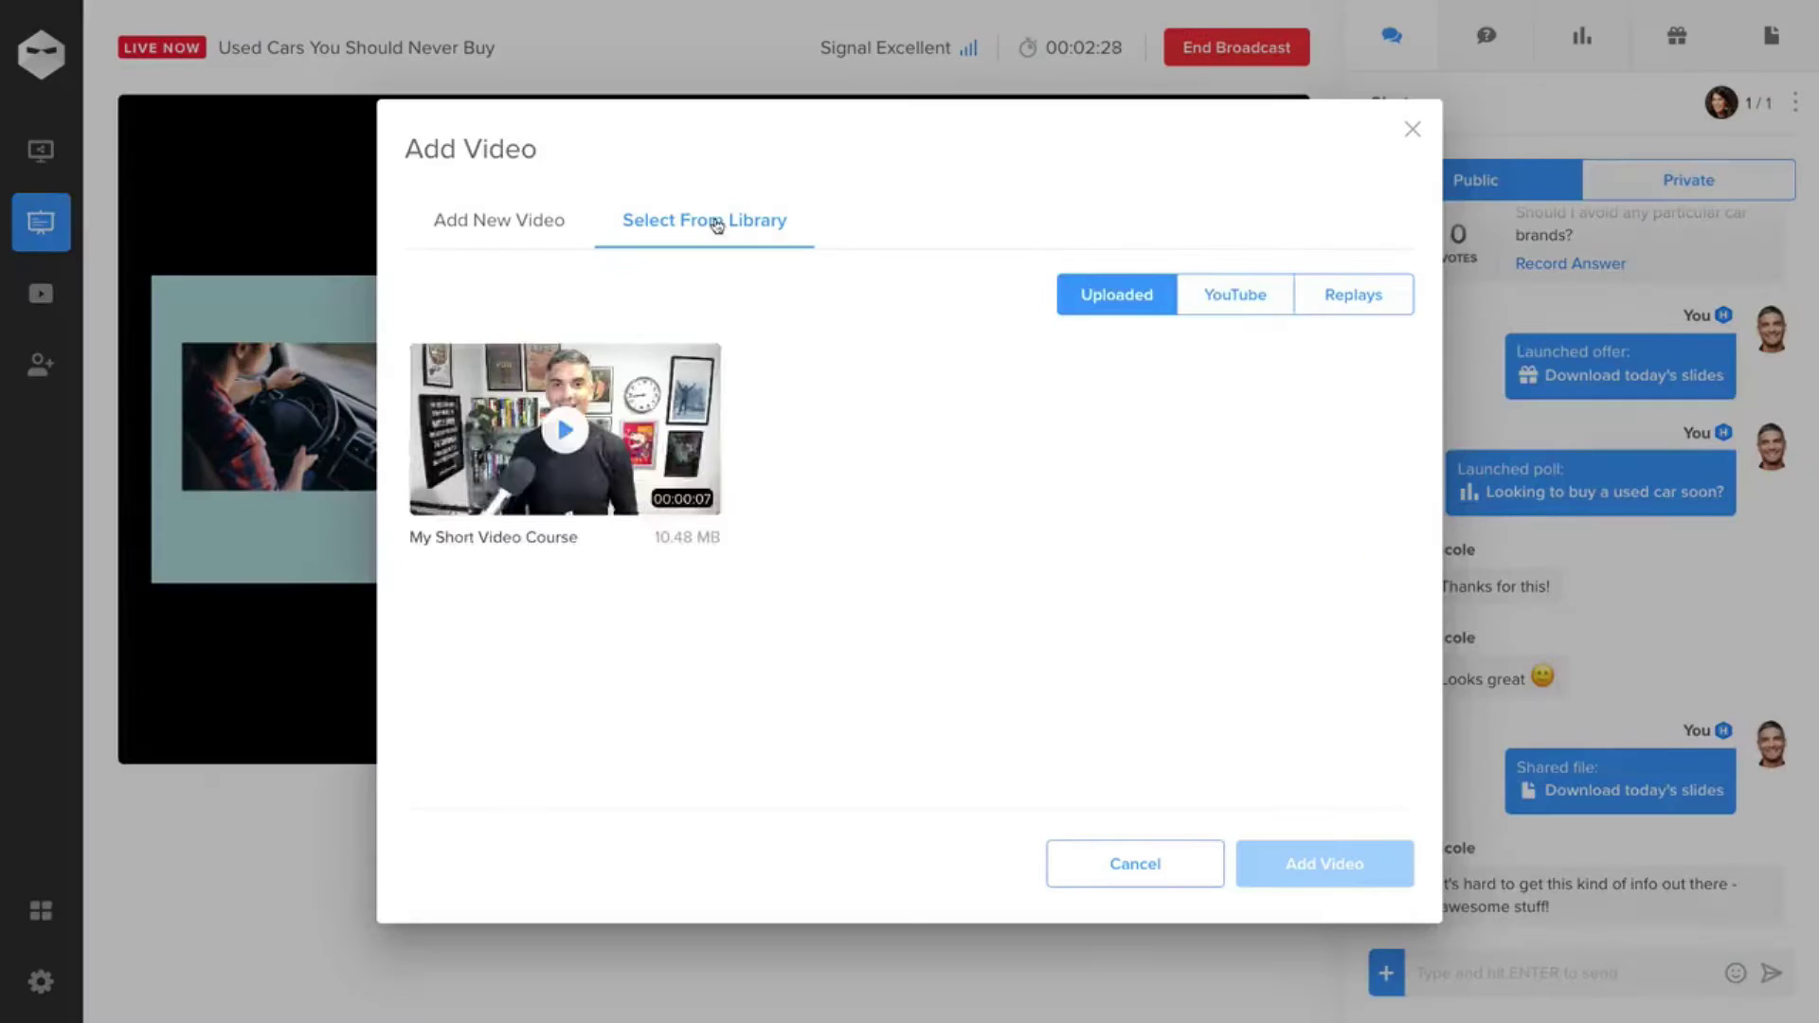
# - Add the OBD-II scan tool YouTube video and use the large-slide, small-presenters layout
pyautogui.click(1234, 295)
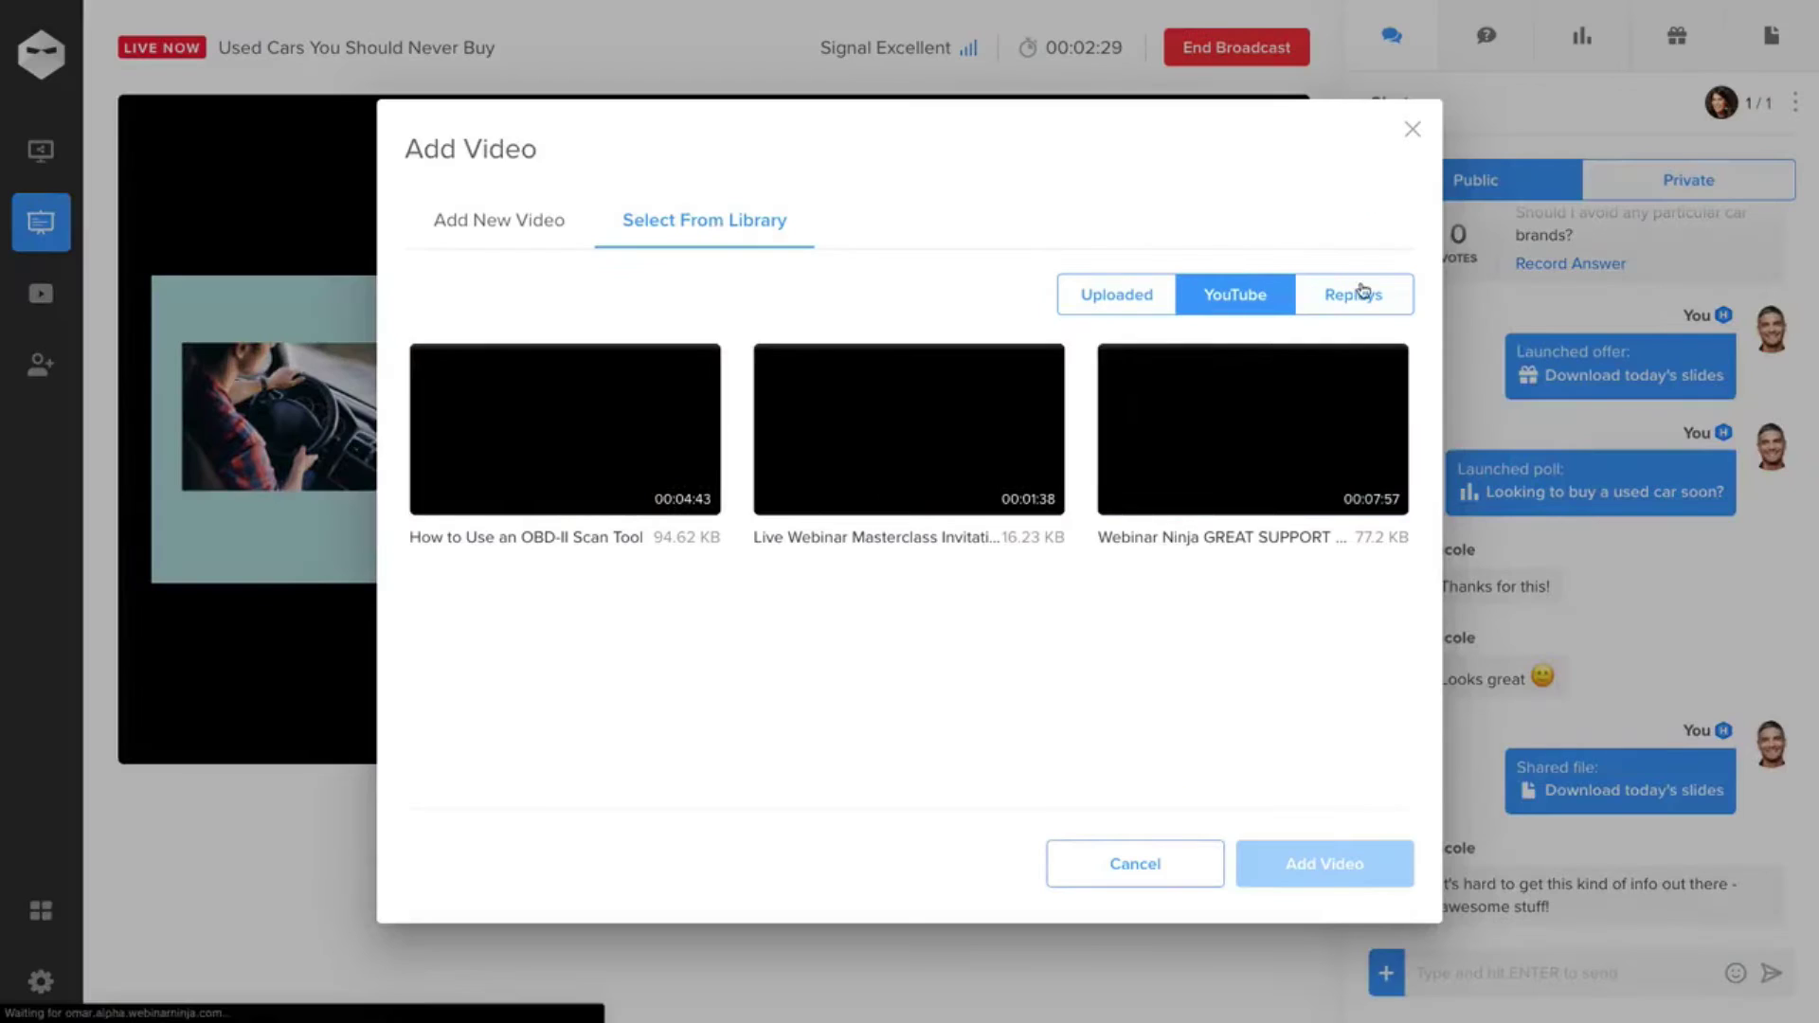
pyautogui.click(564, 429)
pyautogui.click(1325, 863)
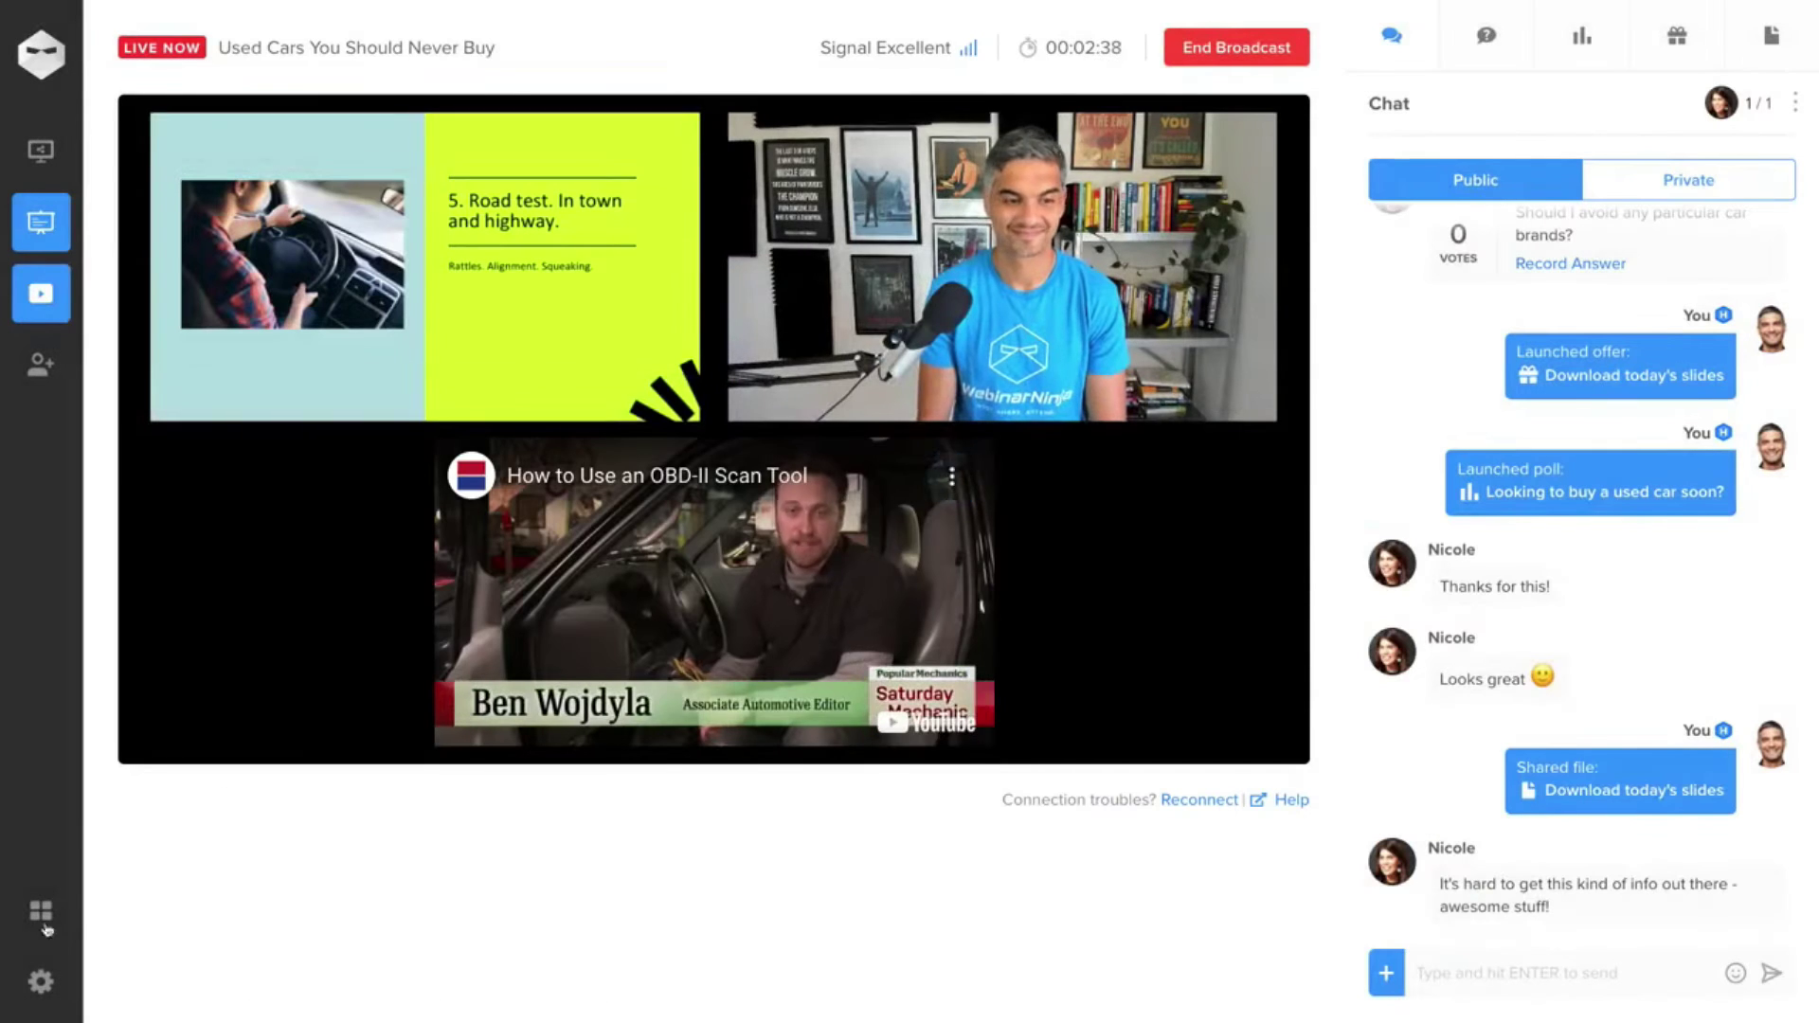
pyautogui.click(41, 910)
pyautogui.click(155, 938)
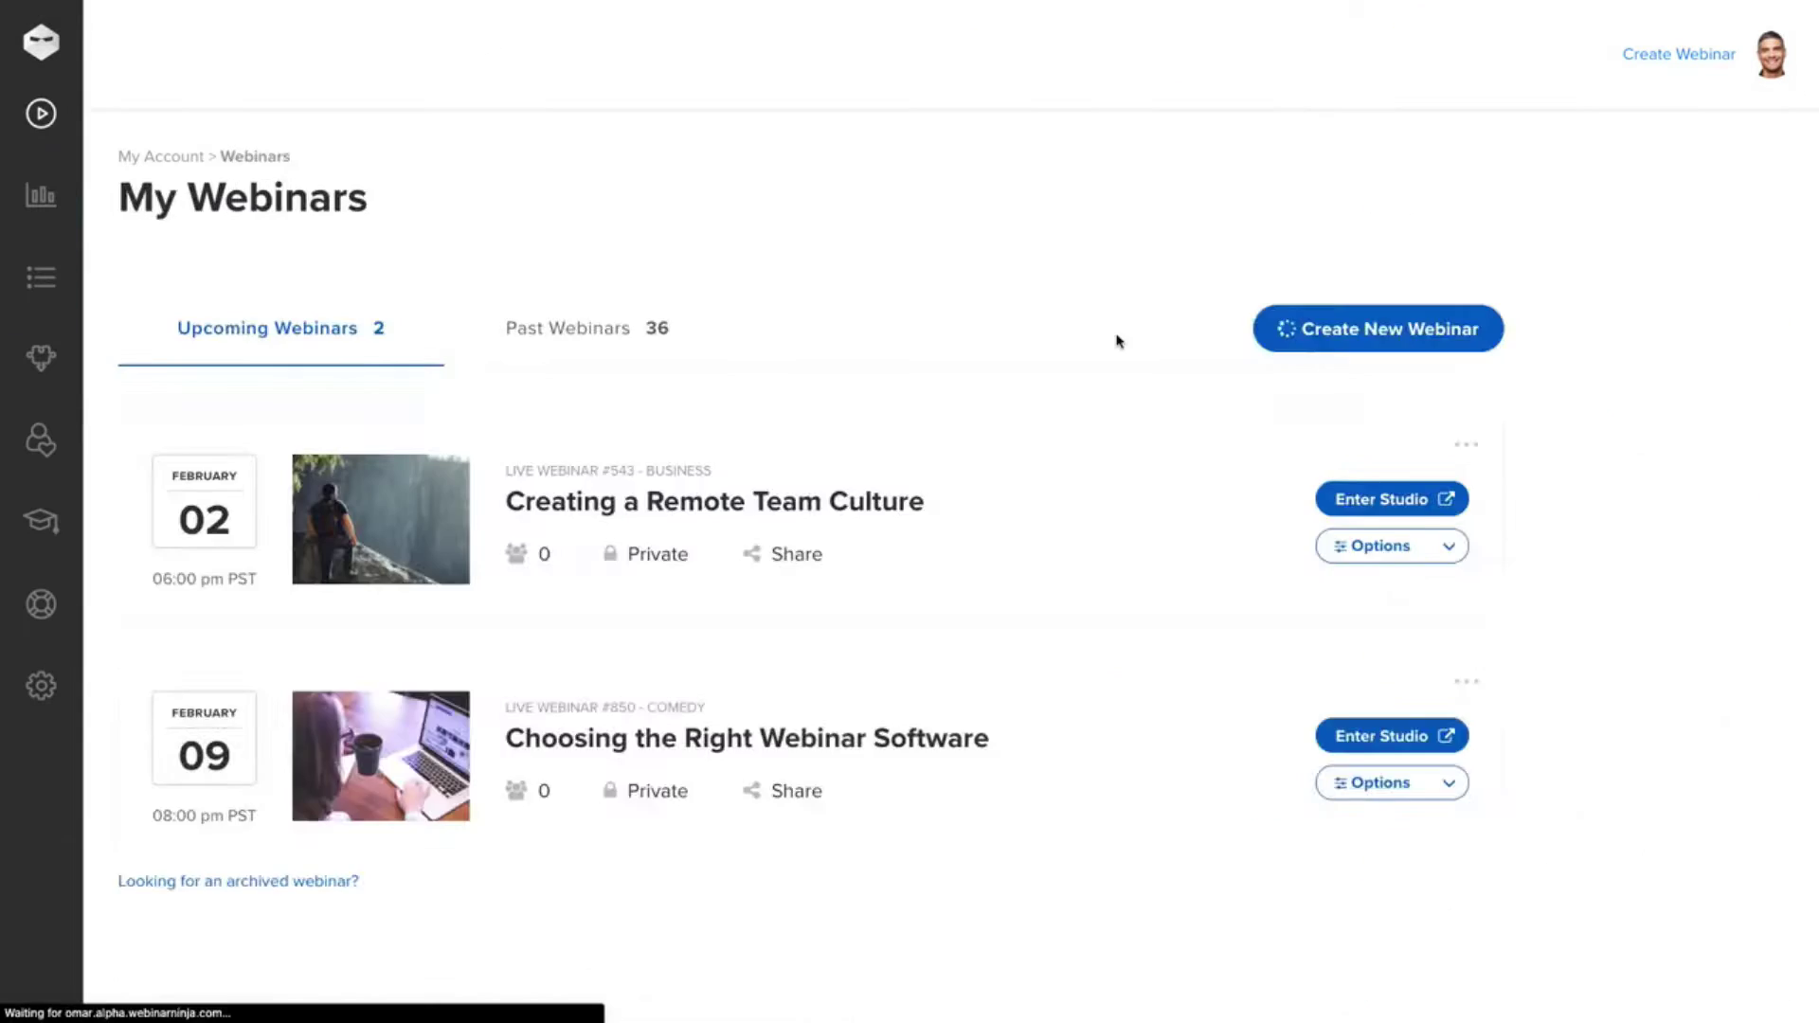
# - Start a new automated webinar titled 'Not Your Average Webinar Masterclass'
pyautogui.click(1376, 325)
pyautogui.click(784, 414)
pyautogui.scroll(-2, 609, 649)
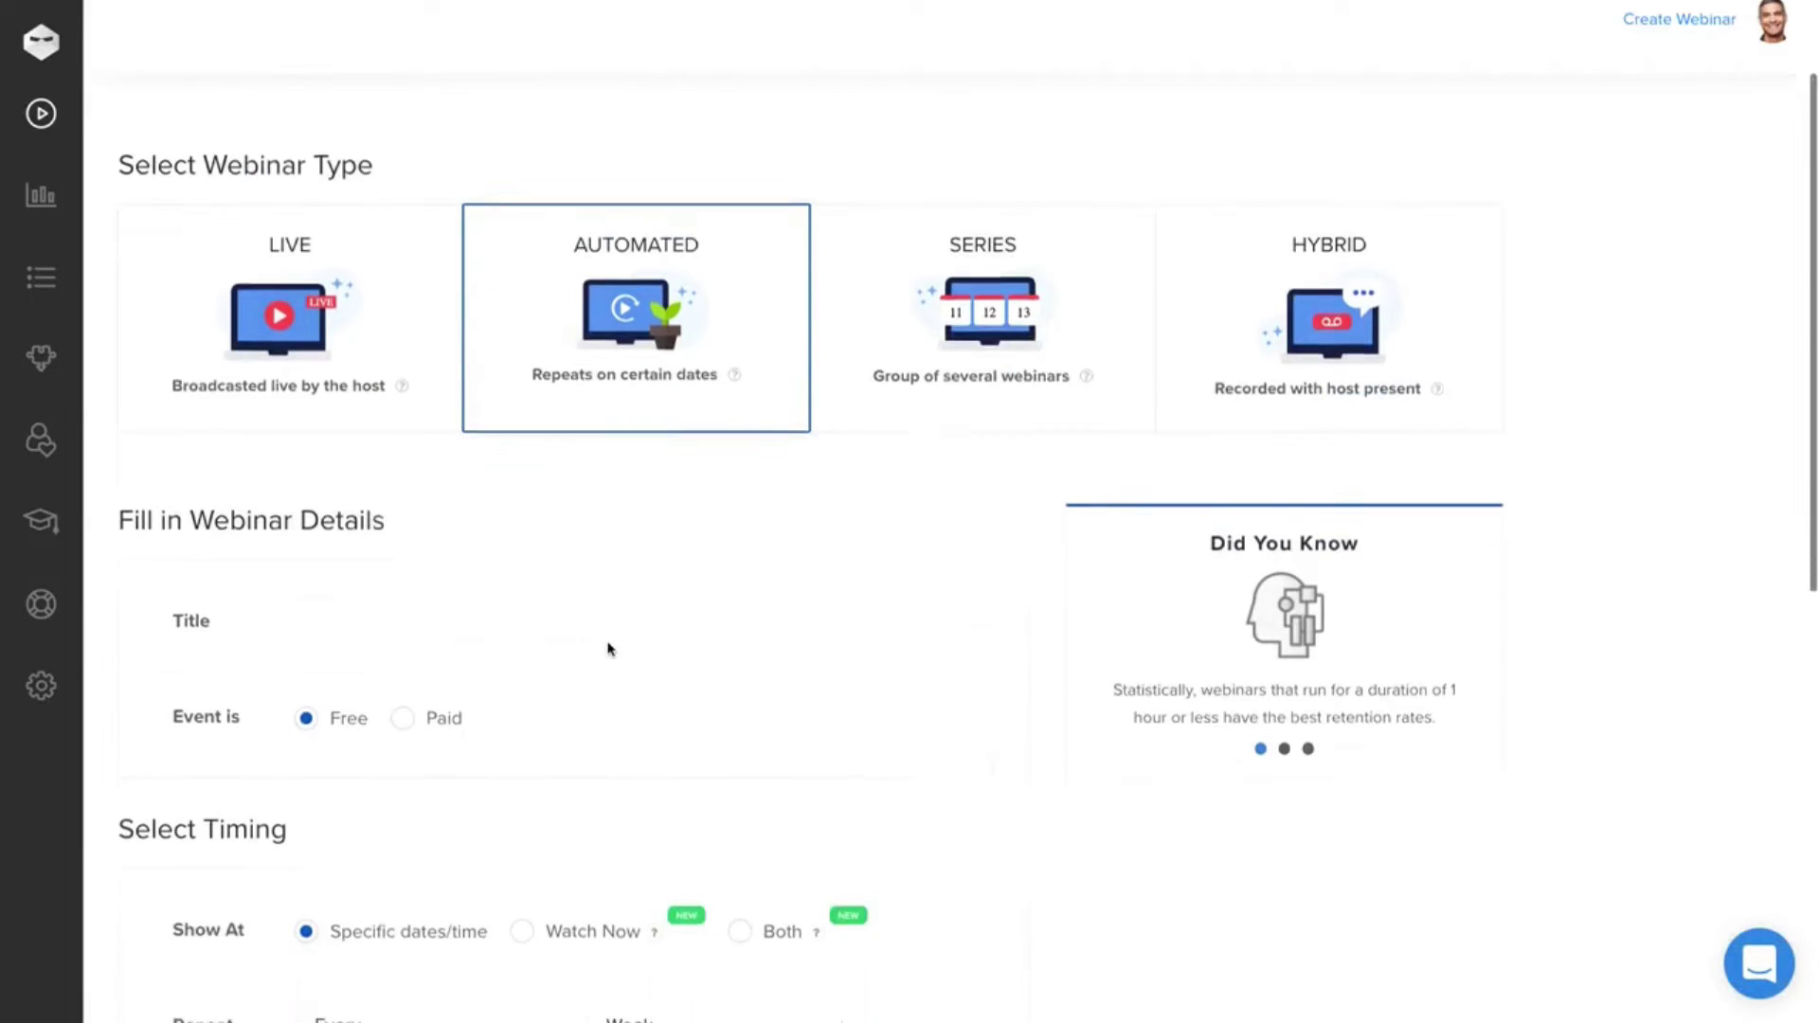
pyautogui.click(610, 621)
pyautogui.write('Not Your Average Webinar Masterclass')
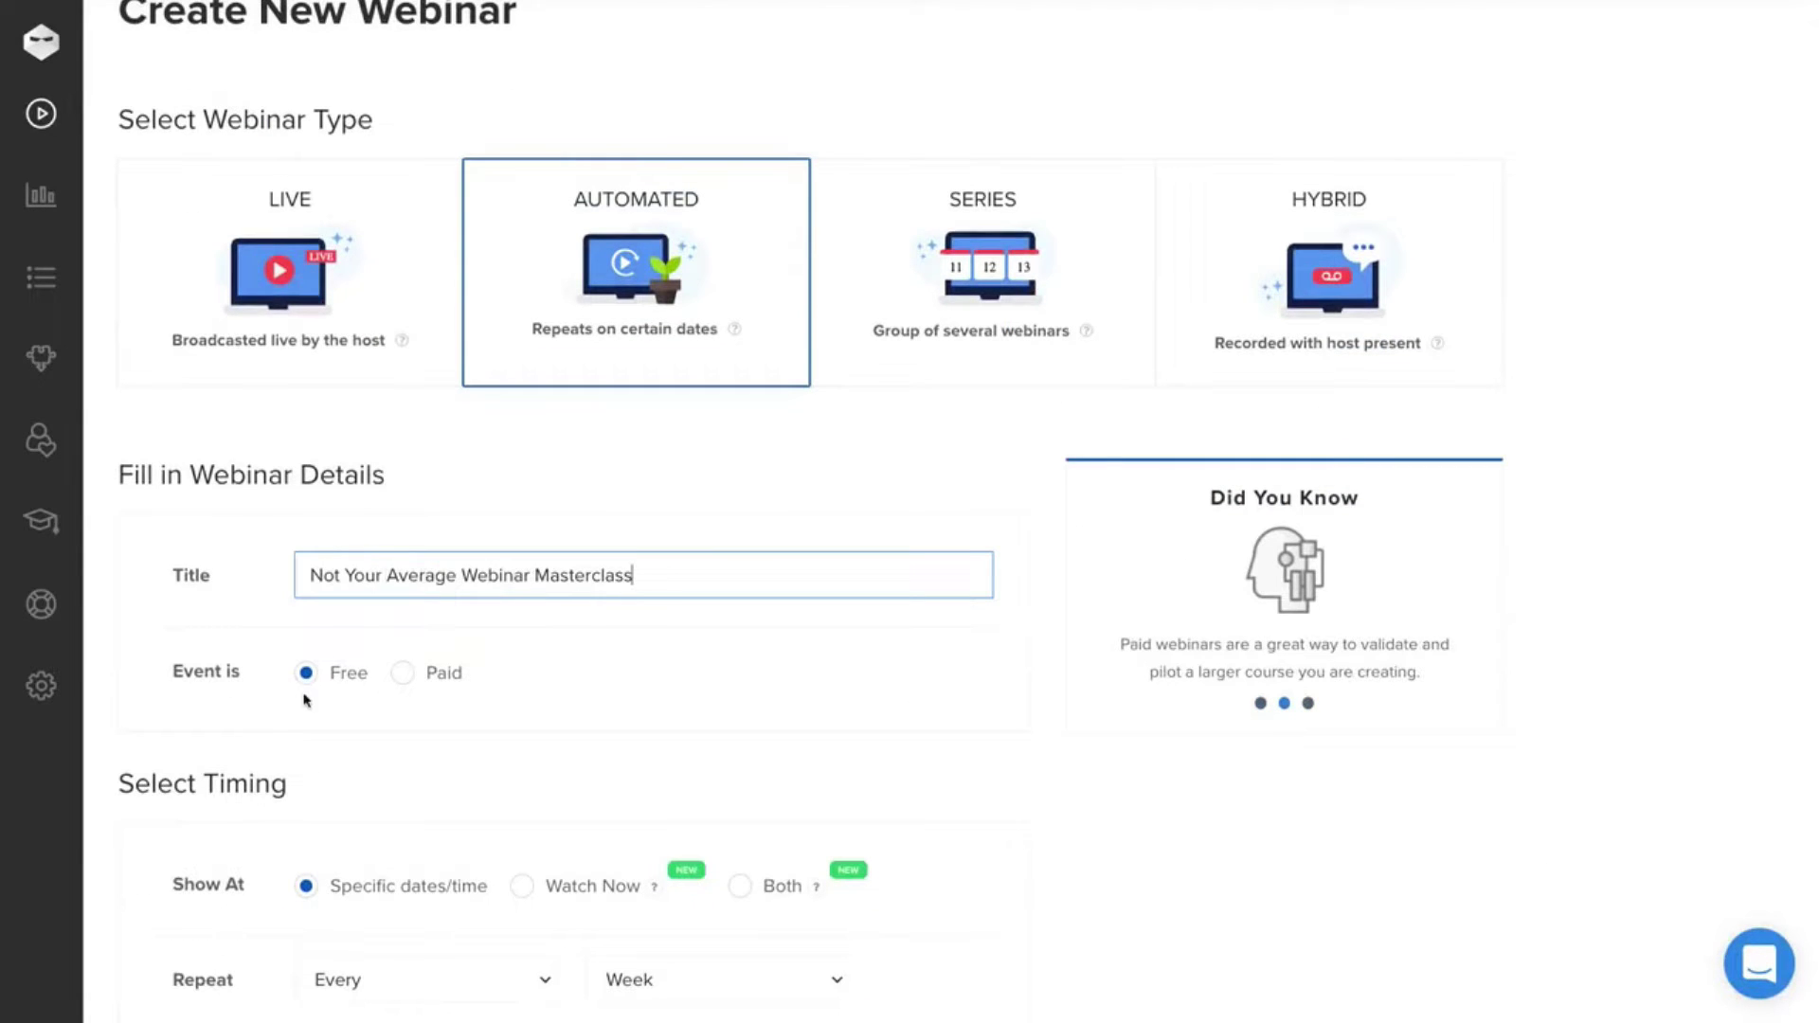
# - Repeat the webinar every day with 4 sessions, setting Session 4 to 1:00 PM
pyautogui.scroll(-3, 461, 711)
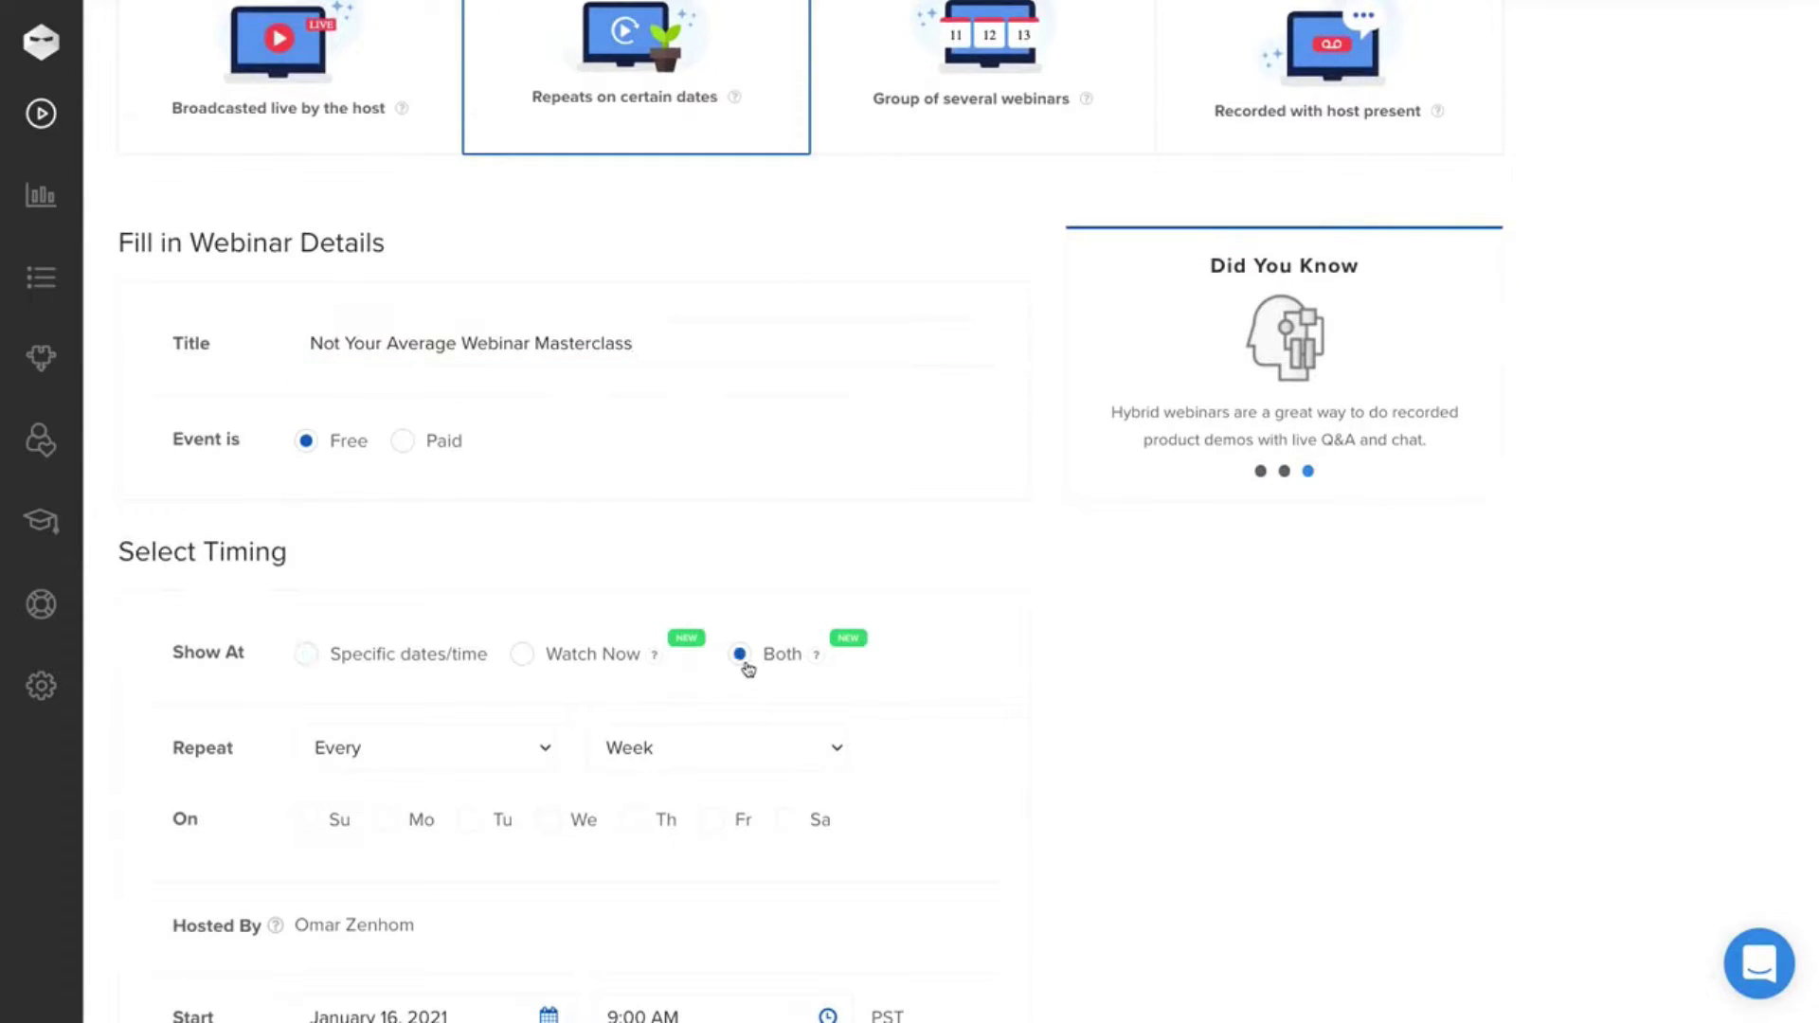
pyautogui.click(446, 746)
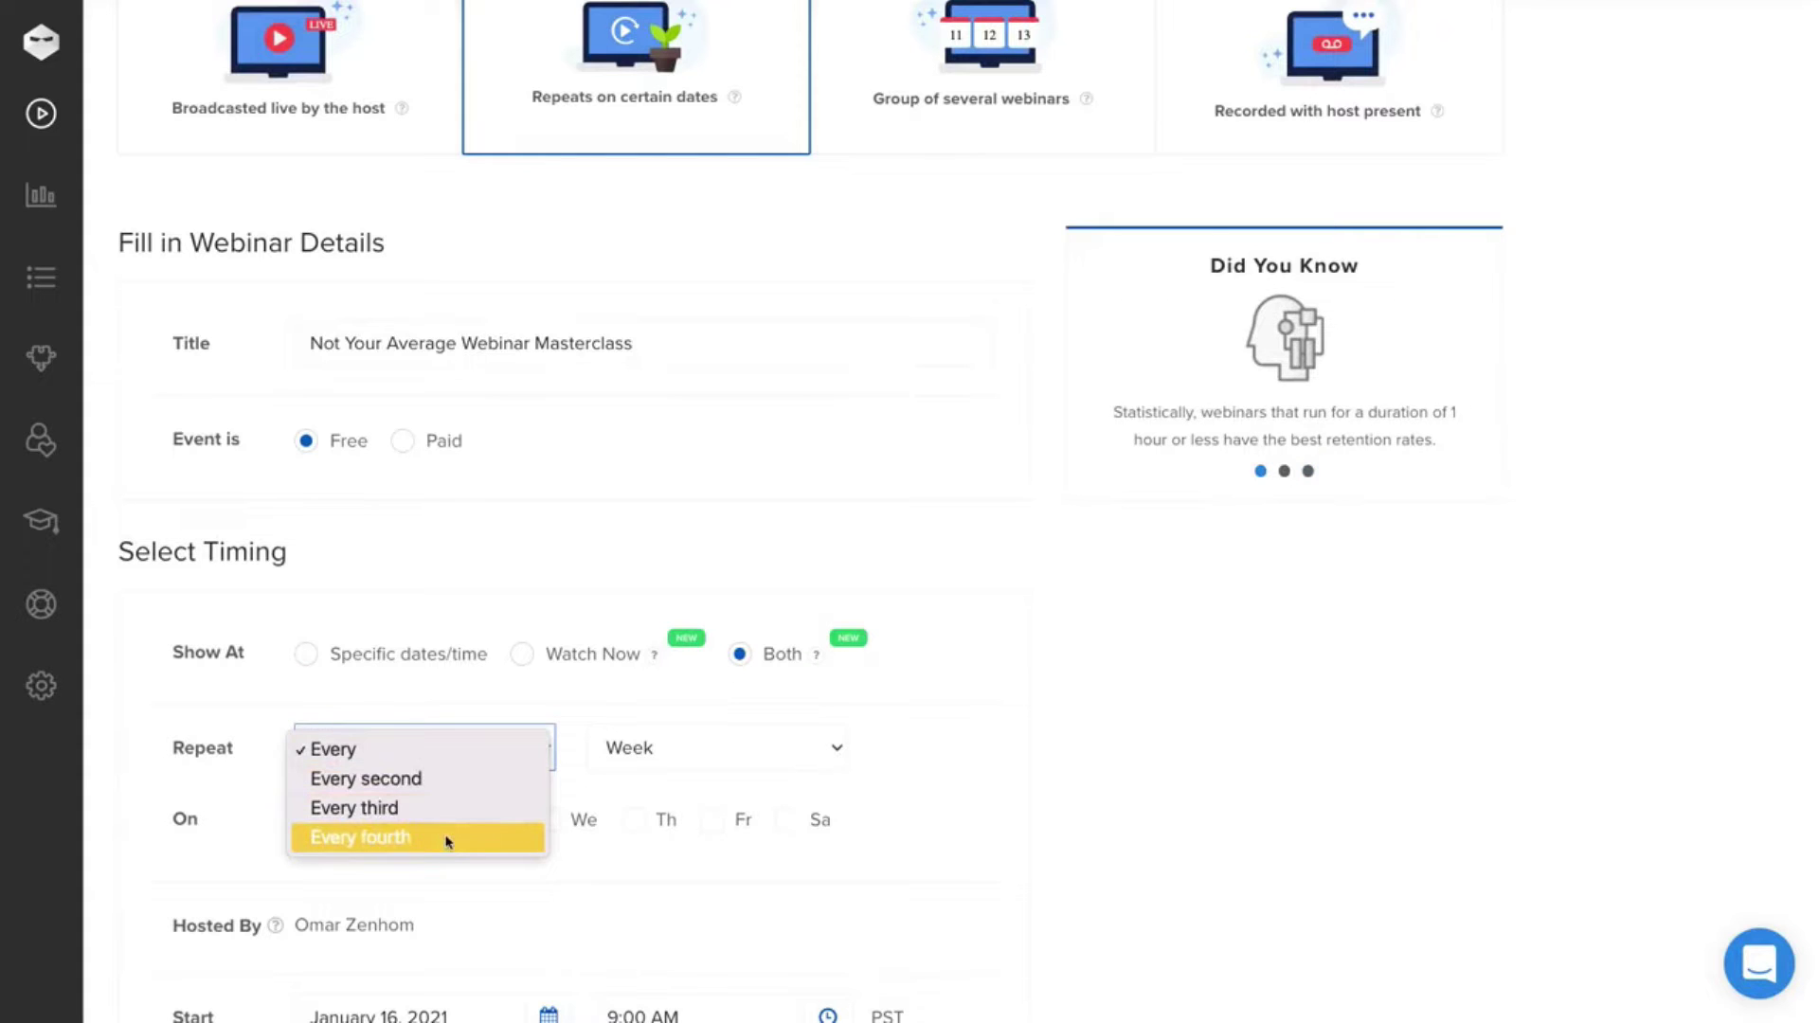
pyautogui.click(692, 758)
pyautogui.click(692, 758)
pyautogui.click(670, 777)
pyautogui.click(365, 802)
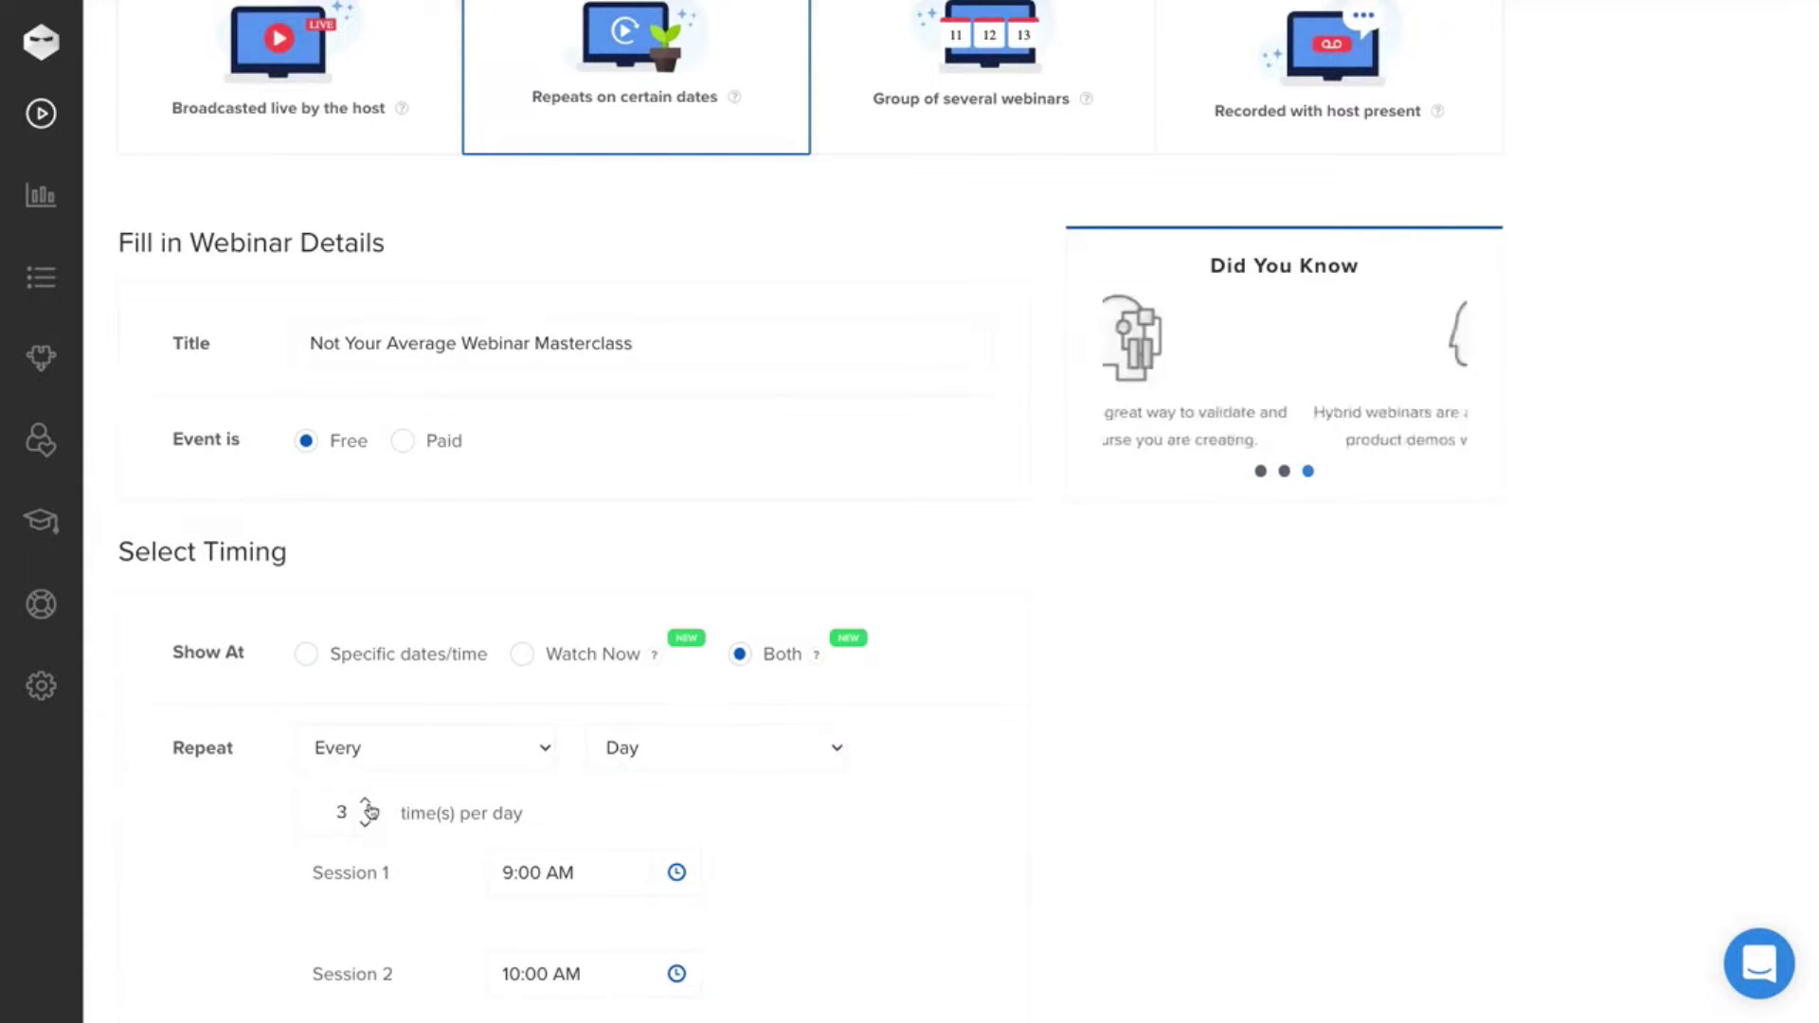
pyautogui.click(366, 801)
pyautogui.click(366, 801)
pyautogui.scroll(-3, 459, 843)
pyautogui.click(530, 838)
pyautogui.click(540, 890)
pyautogui.click(861, 824)
# - Run the schedule from January 29, 2021 to May 27, 2021
pyautogui.scroll(-4, 861, 824)
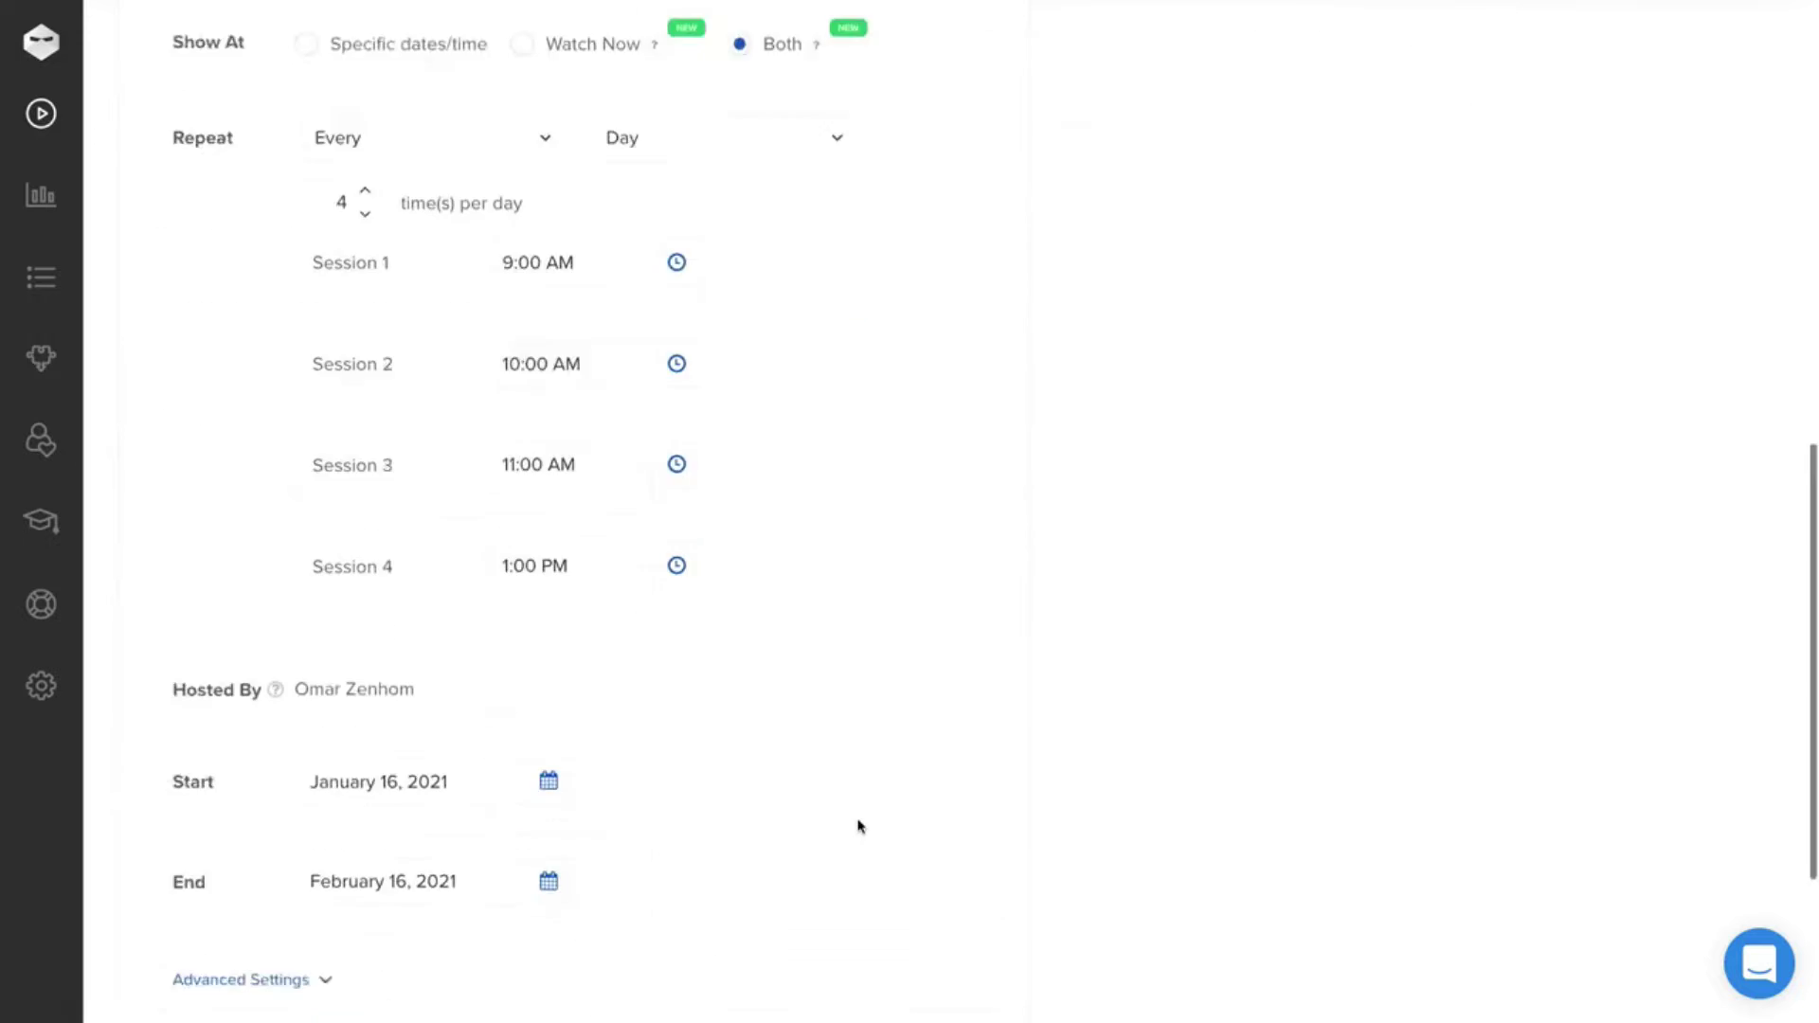
pyautogui.click(549, 655)
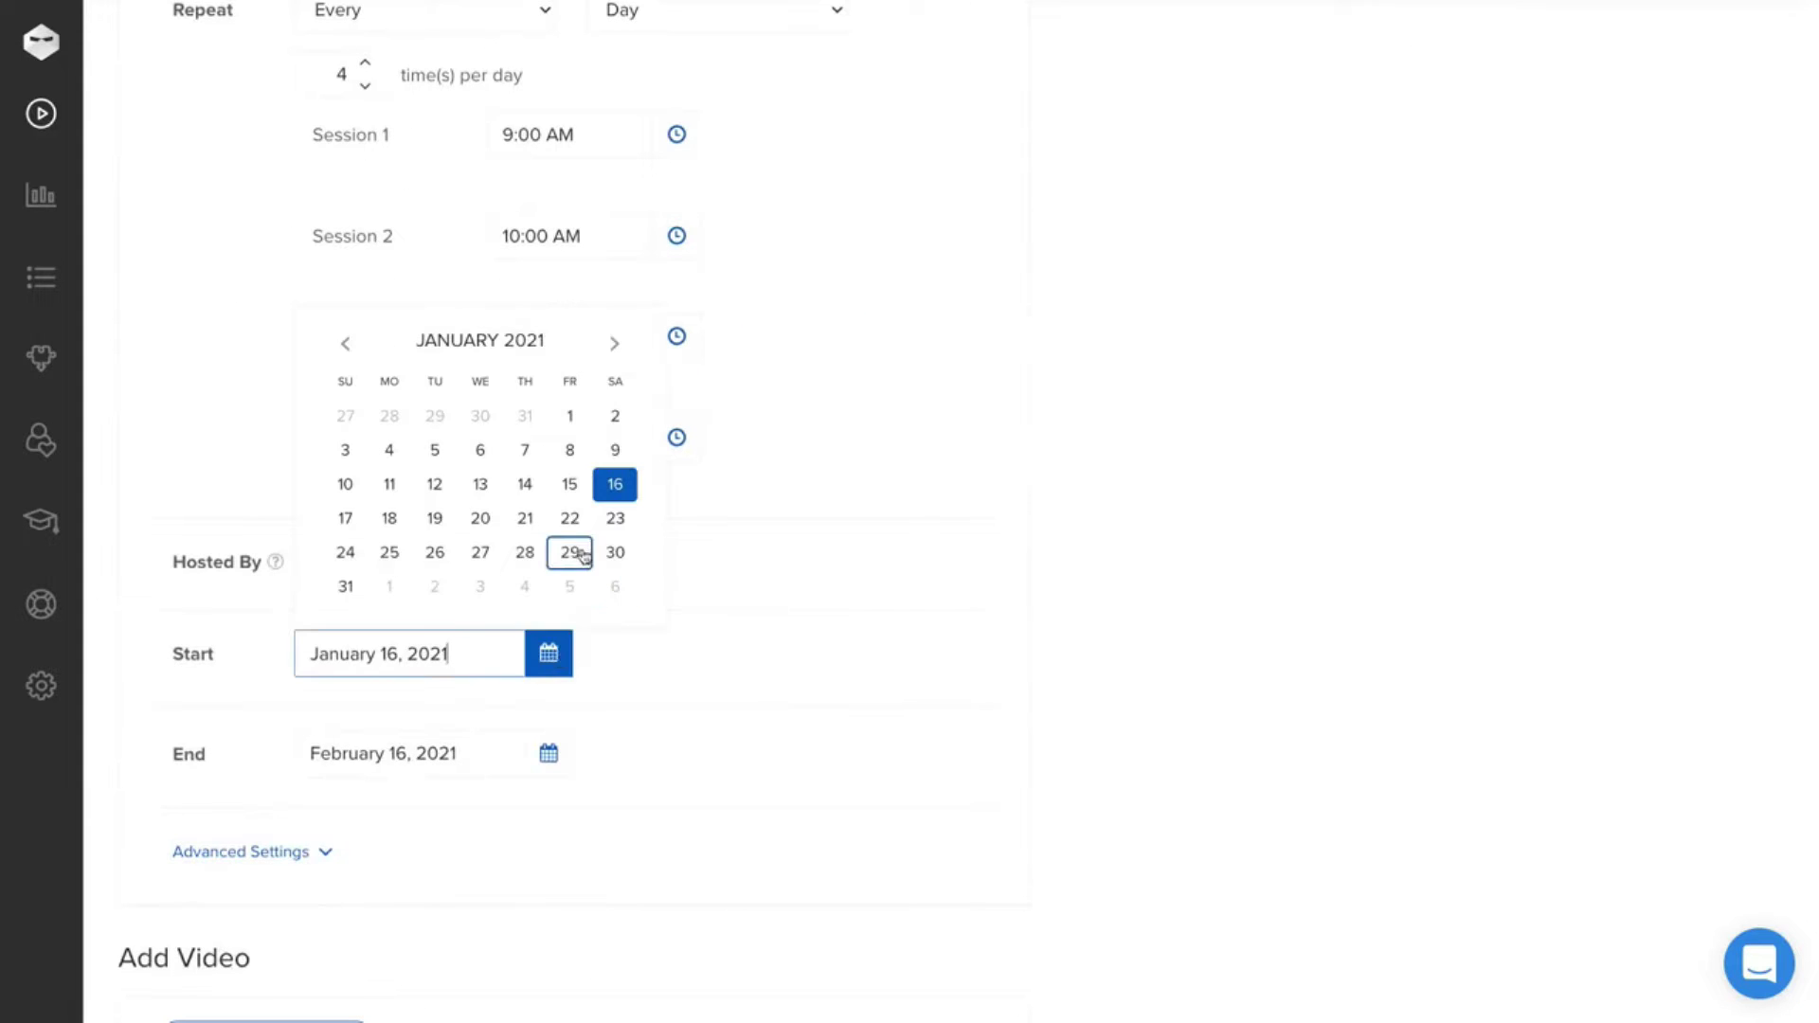
pyautogui.click(571, 552)
pyautogui.click(555, 757)
pyautogui.tripleClick(613, 449)
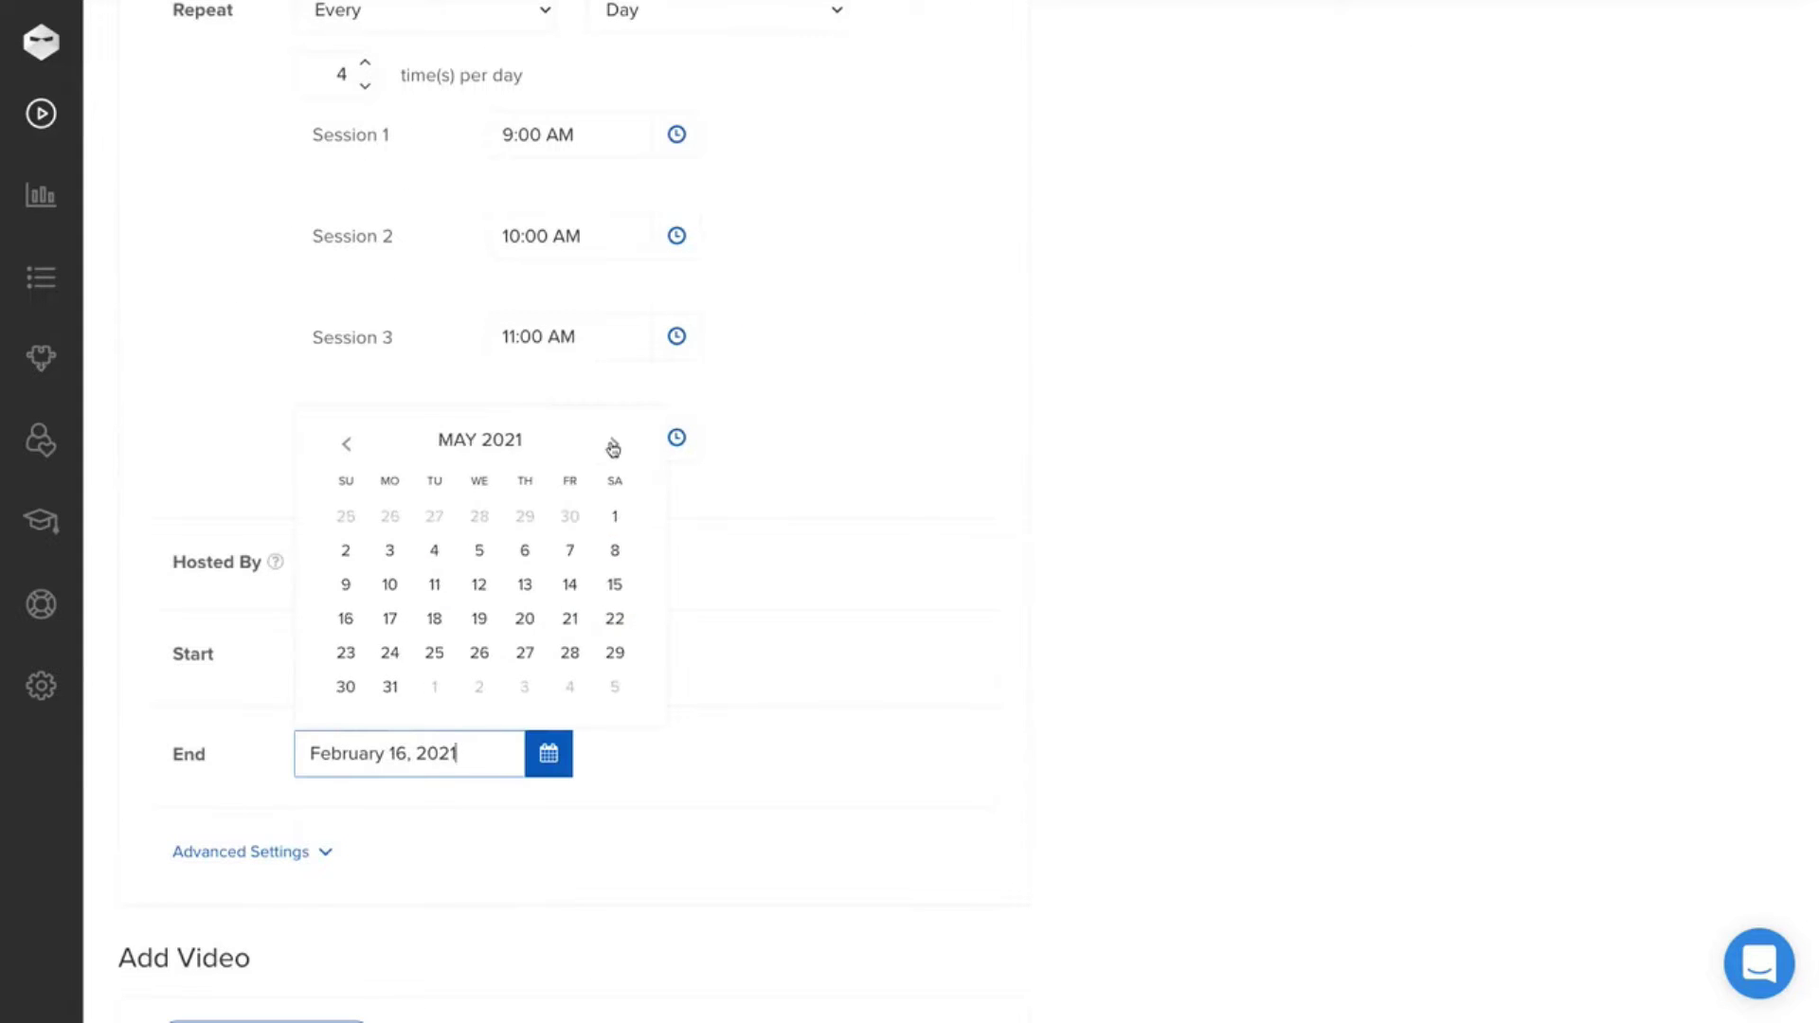
pyautogui.click(530, 648)
# - Exclude February 14, 2021 from the schedule in the advanced settings
pyautogui.scroll(-3, 645, 735)
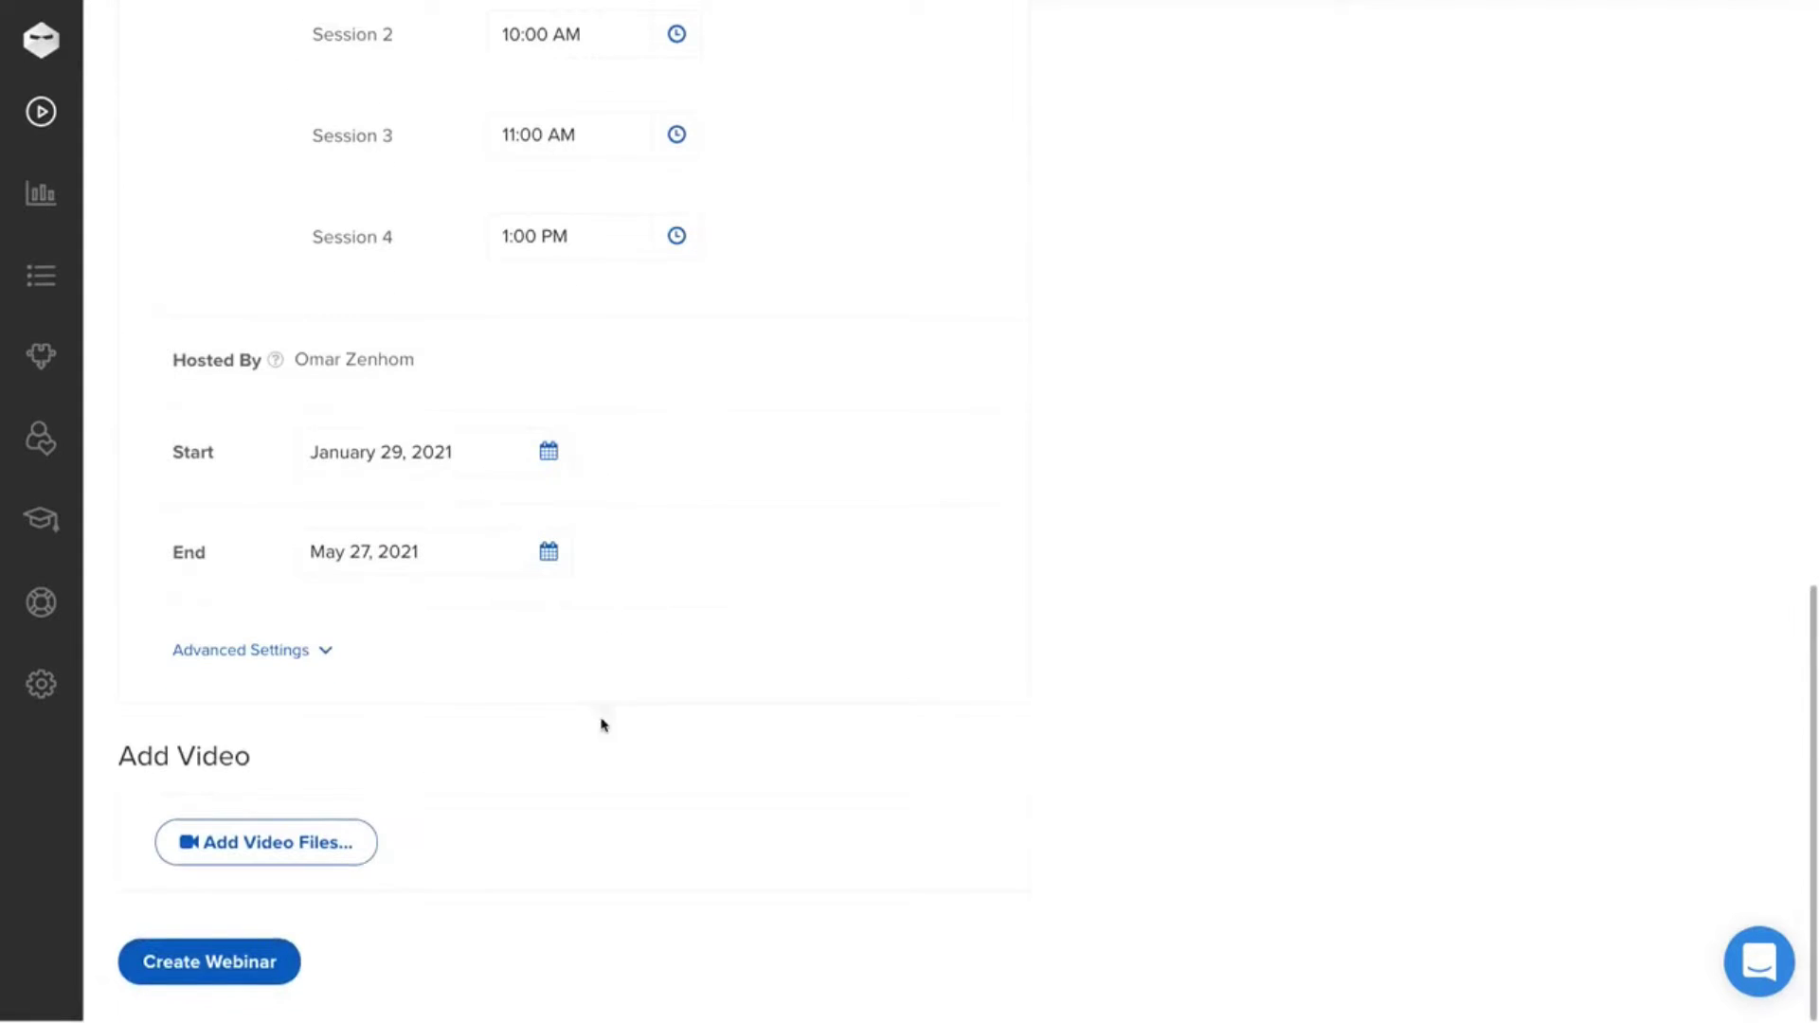
pyautogui.click(305, 653)
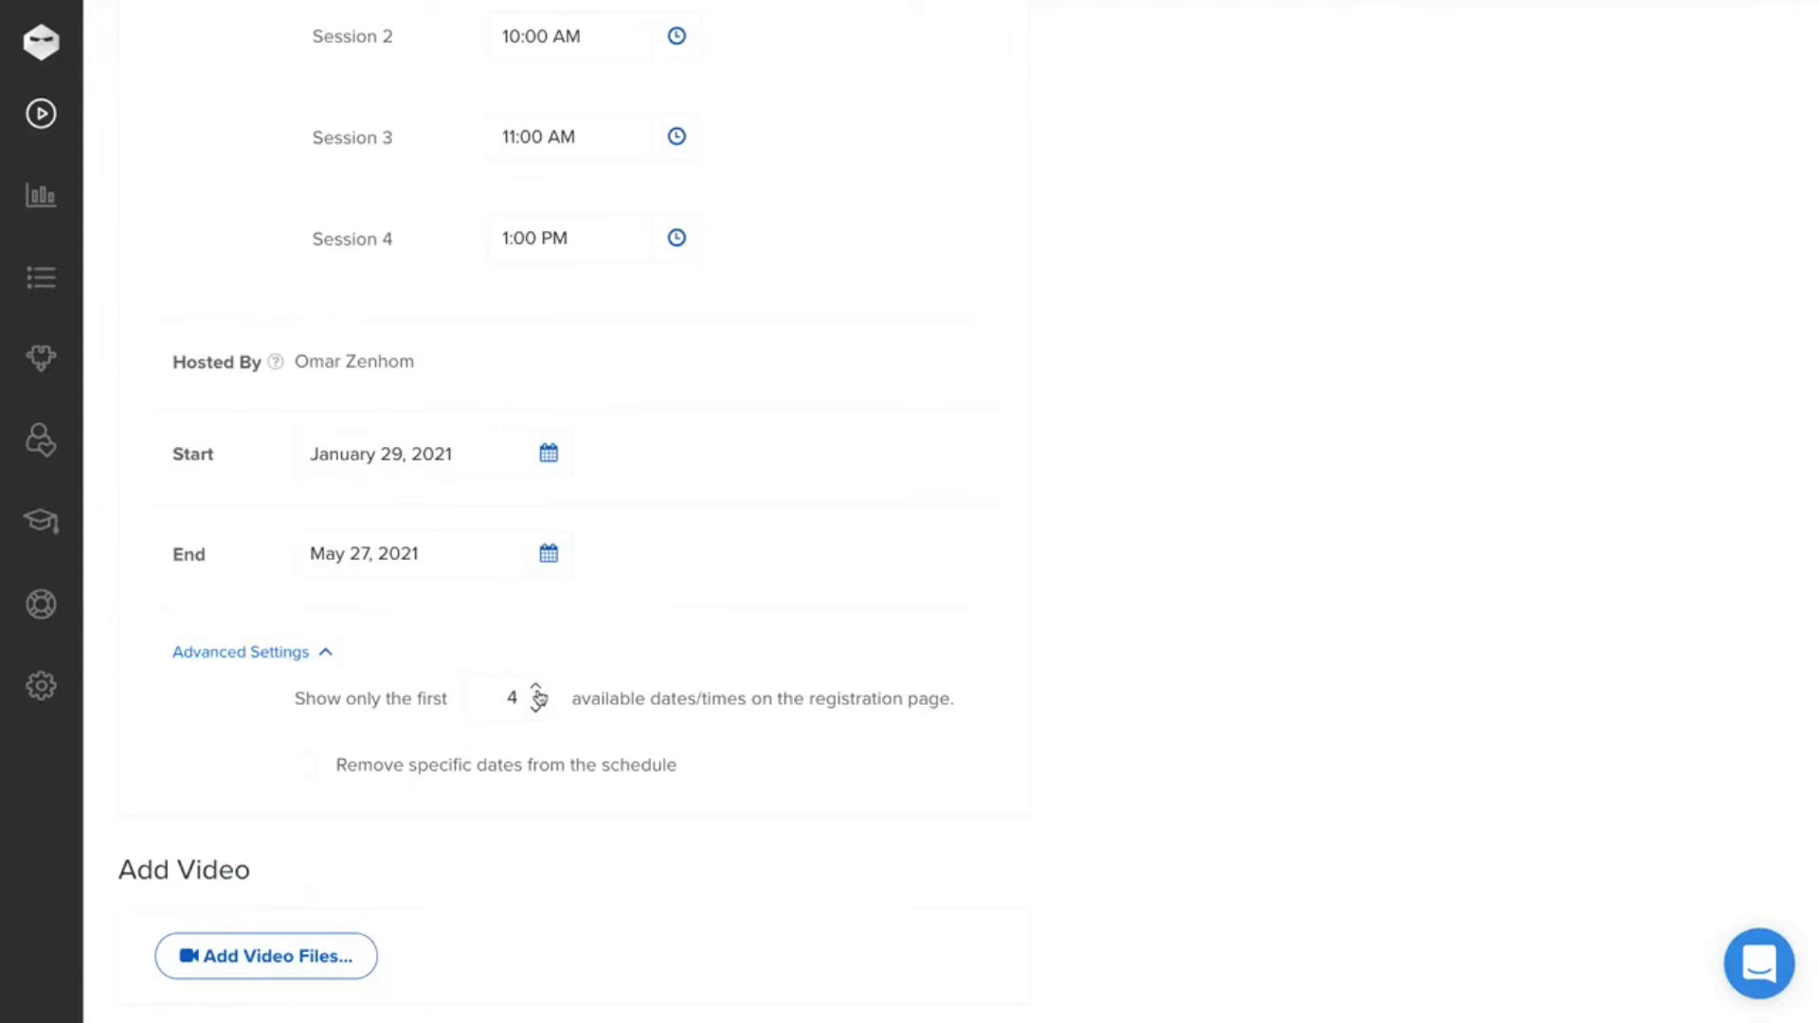
pyautogui.click(305, 773)
pyautogui.click(620, 832)
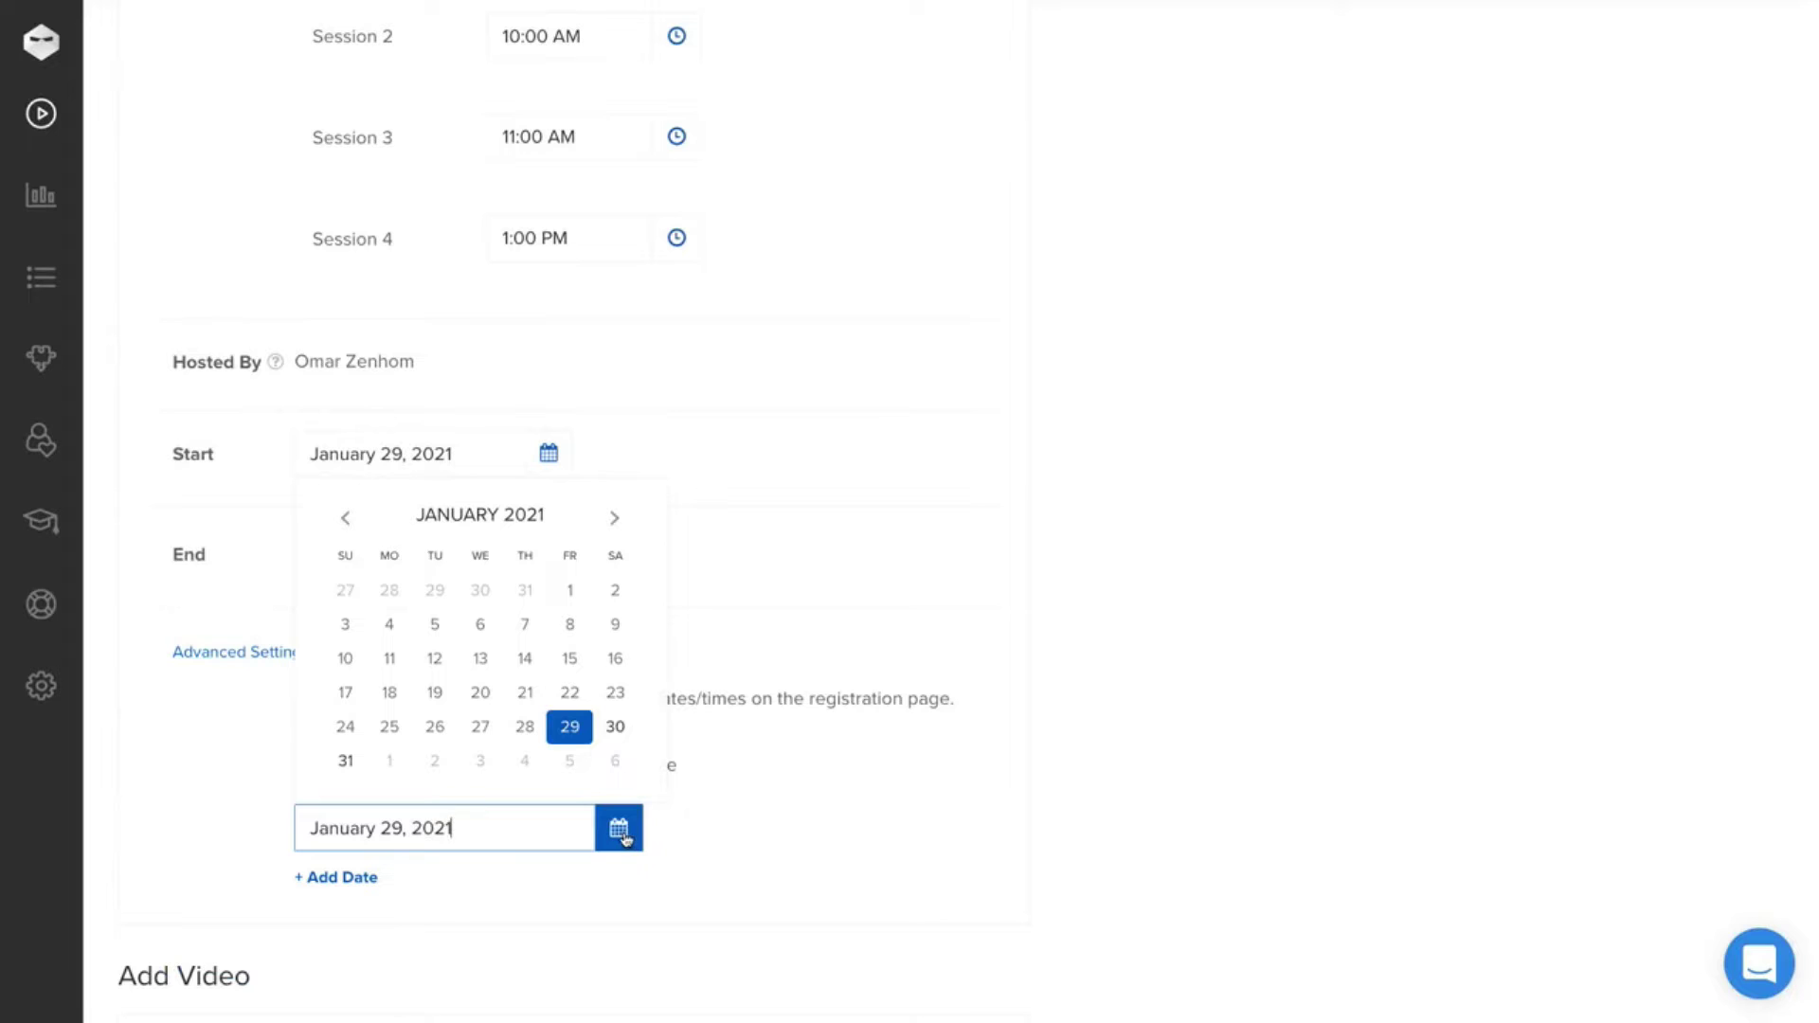
pyautogui.click(613, 523)
pyautogui.click(356, 657)
# - Attach the Webinar Masterclass video from the previously uploaded library
pyautogui.scroll(-2, 239, 844)
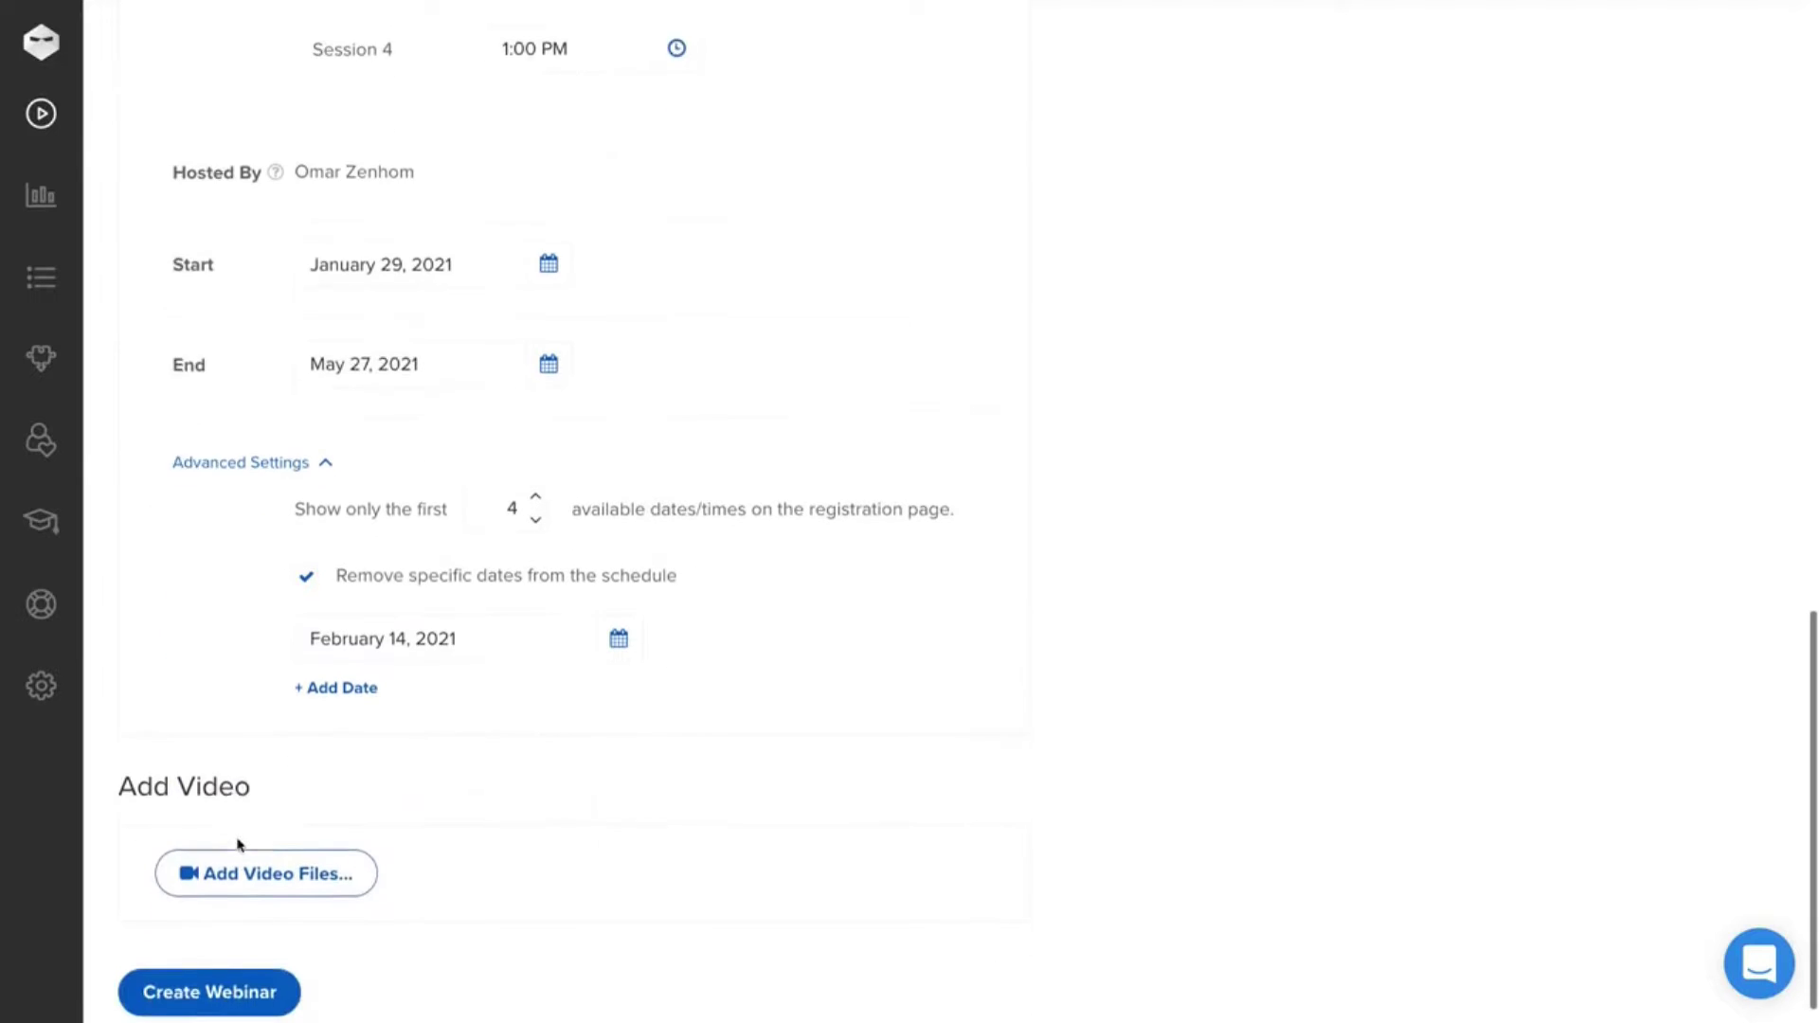
pyautogui.click(242, 862)
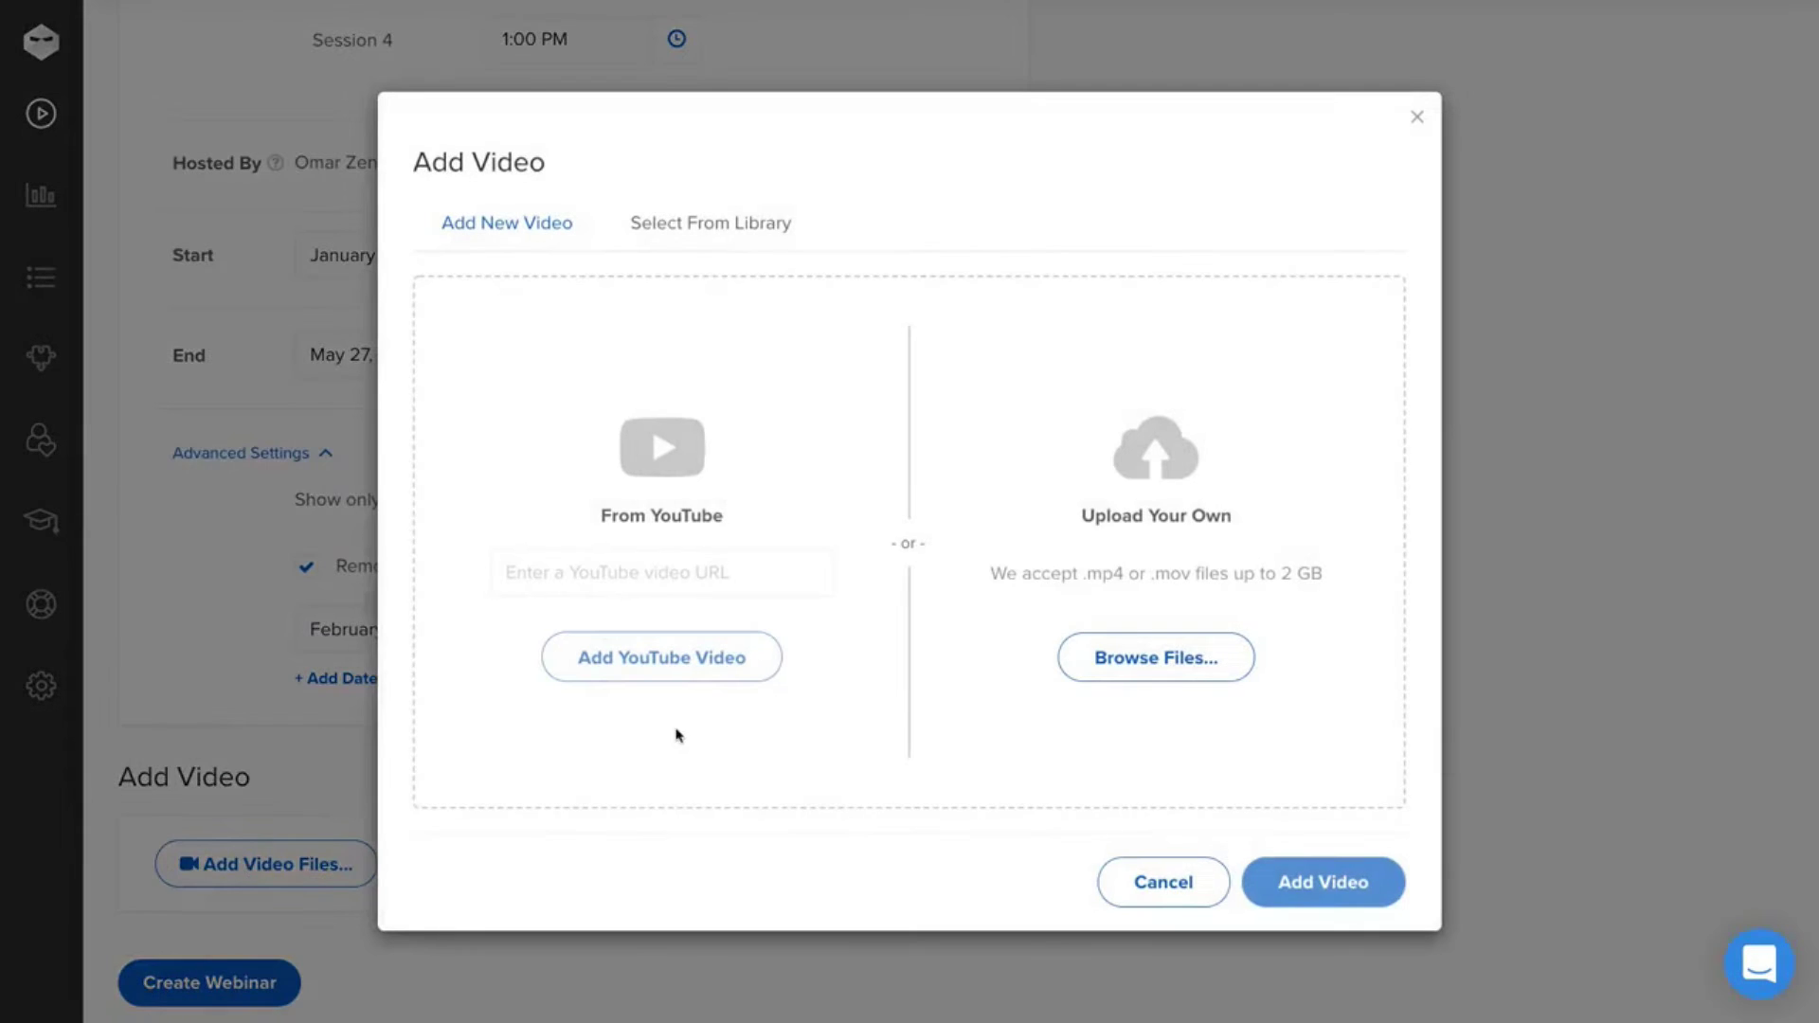
pyautogui.click(741, 217)
pyautogui.click(663, 422)
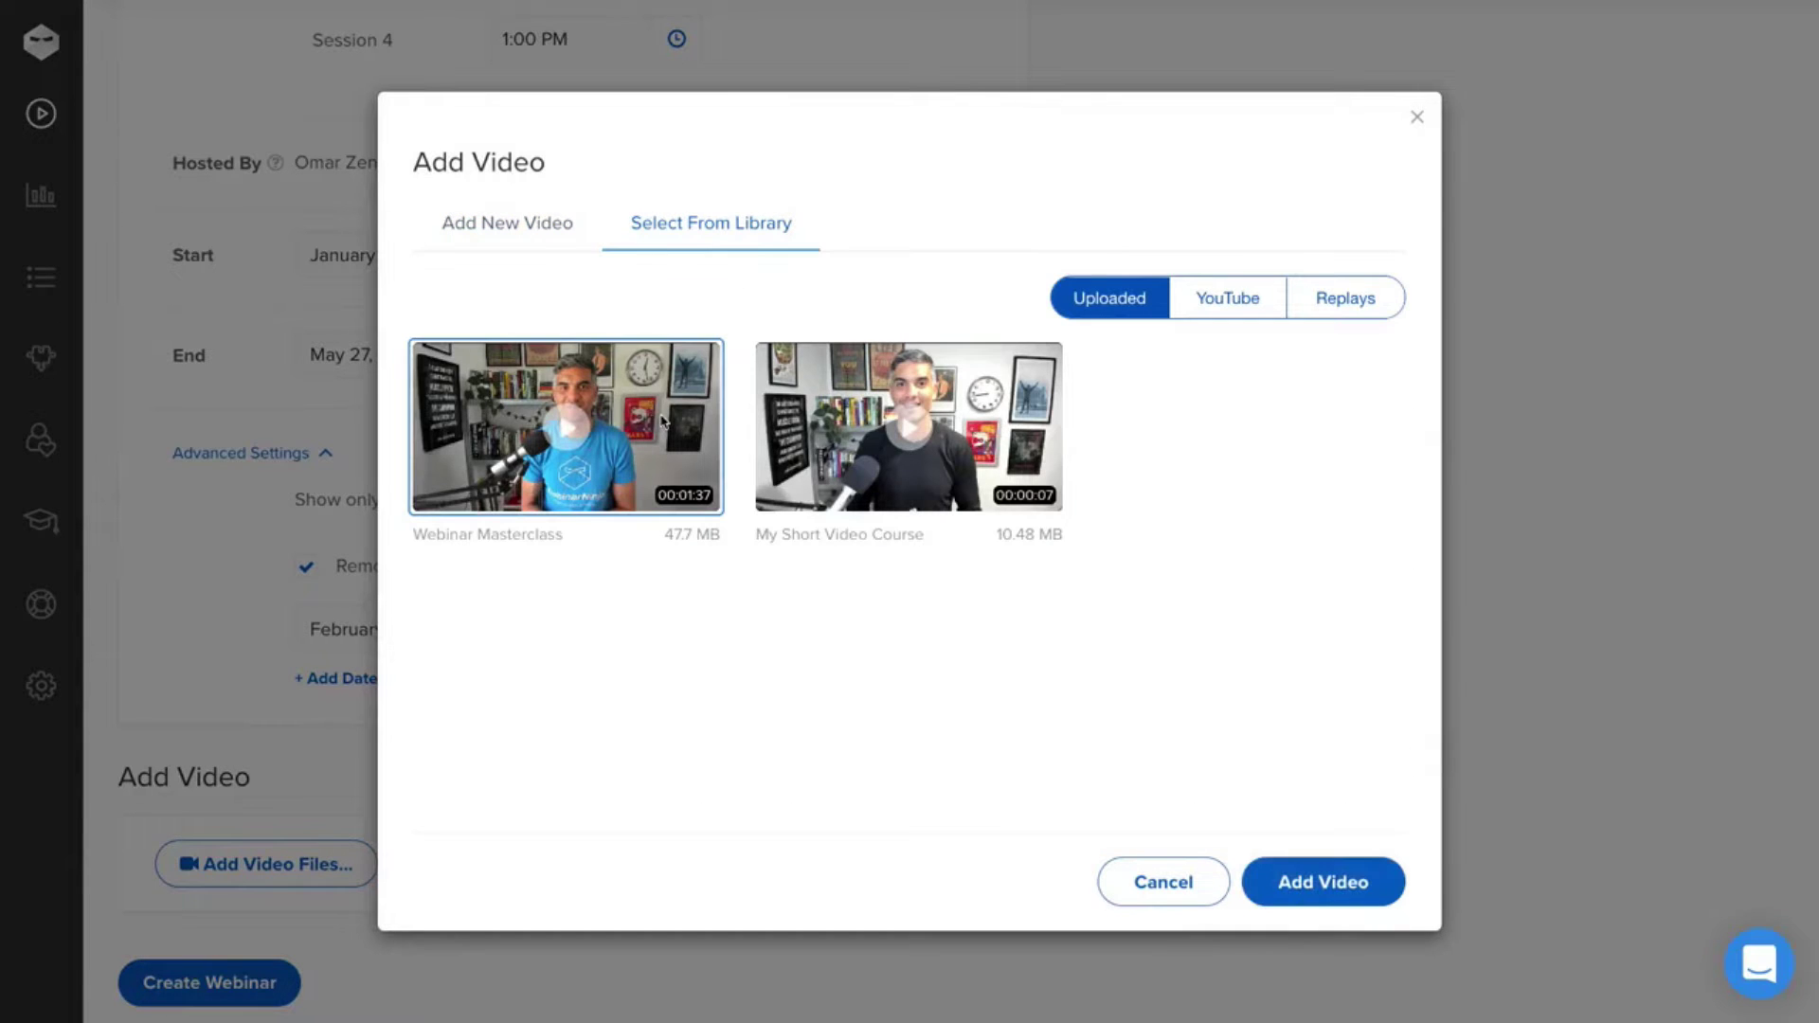
pyautogui.click(1320, 876)
# - Create the webinar and begin publishing it under the Business category
pyautogui.click(265, 959)
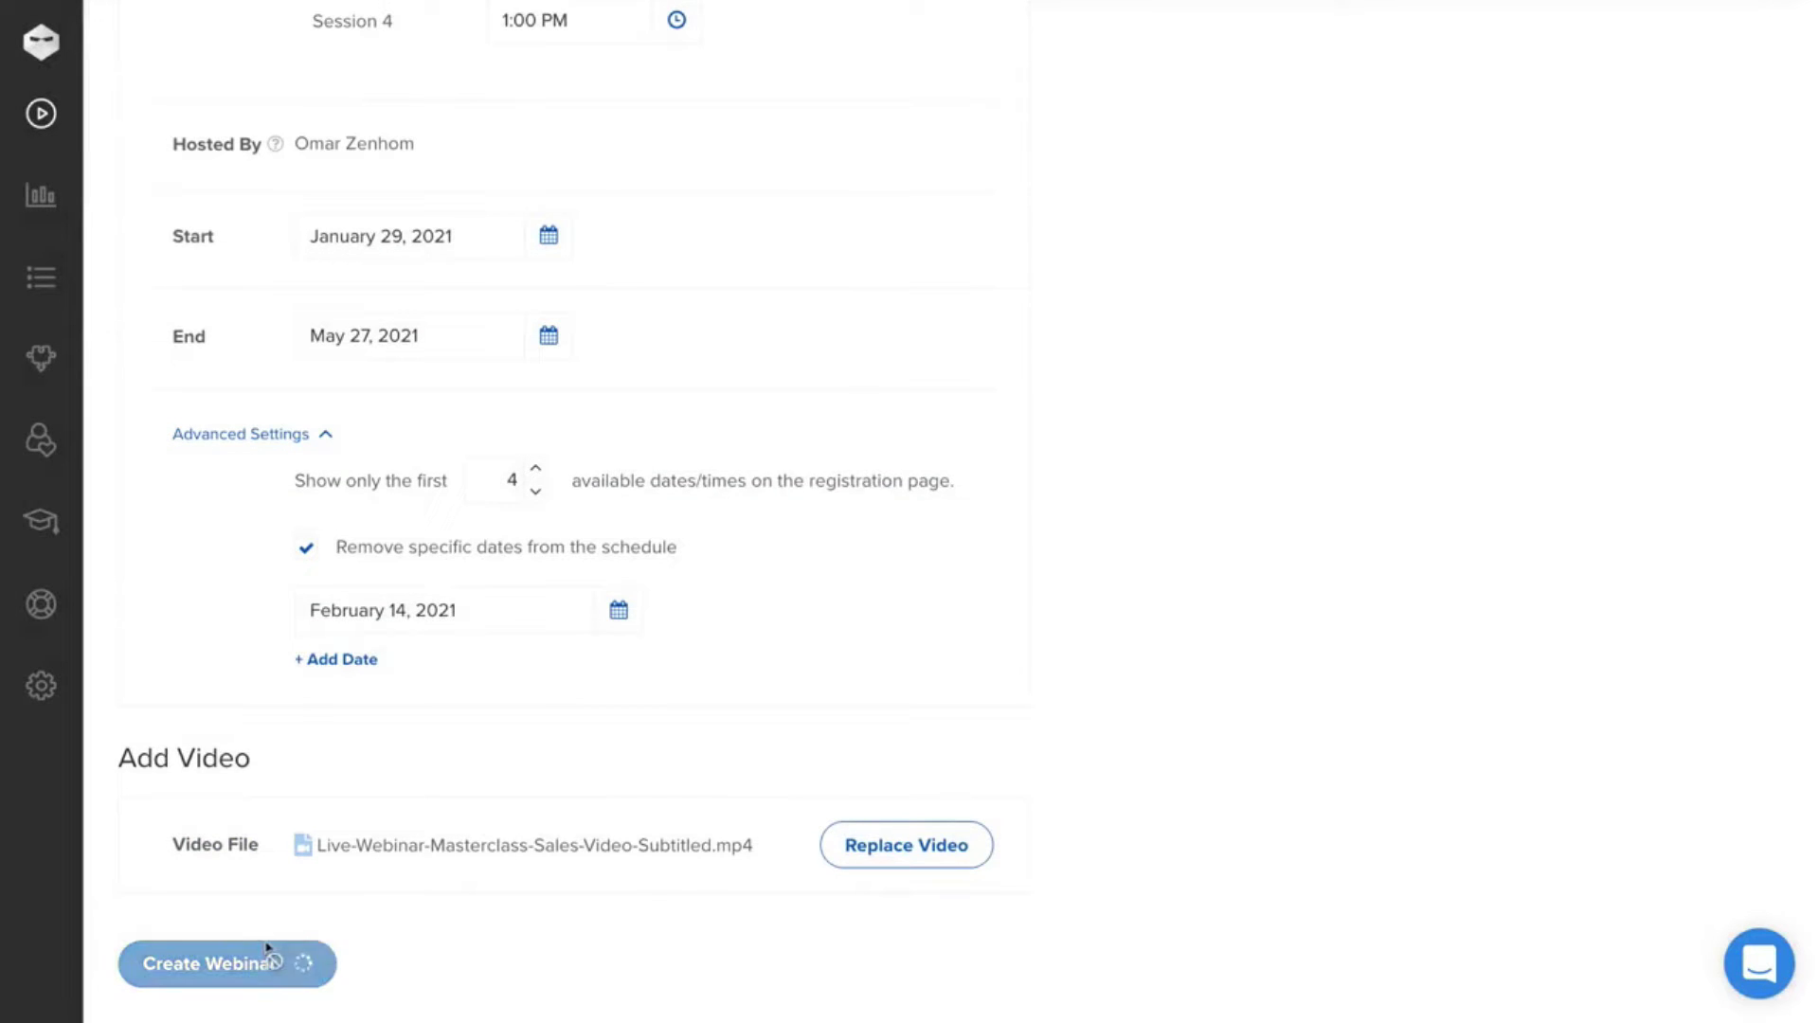
pyautogui.click(677, 654)
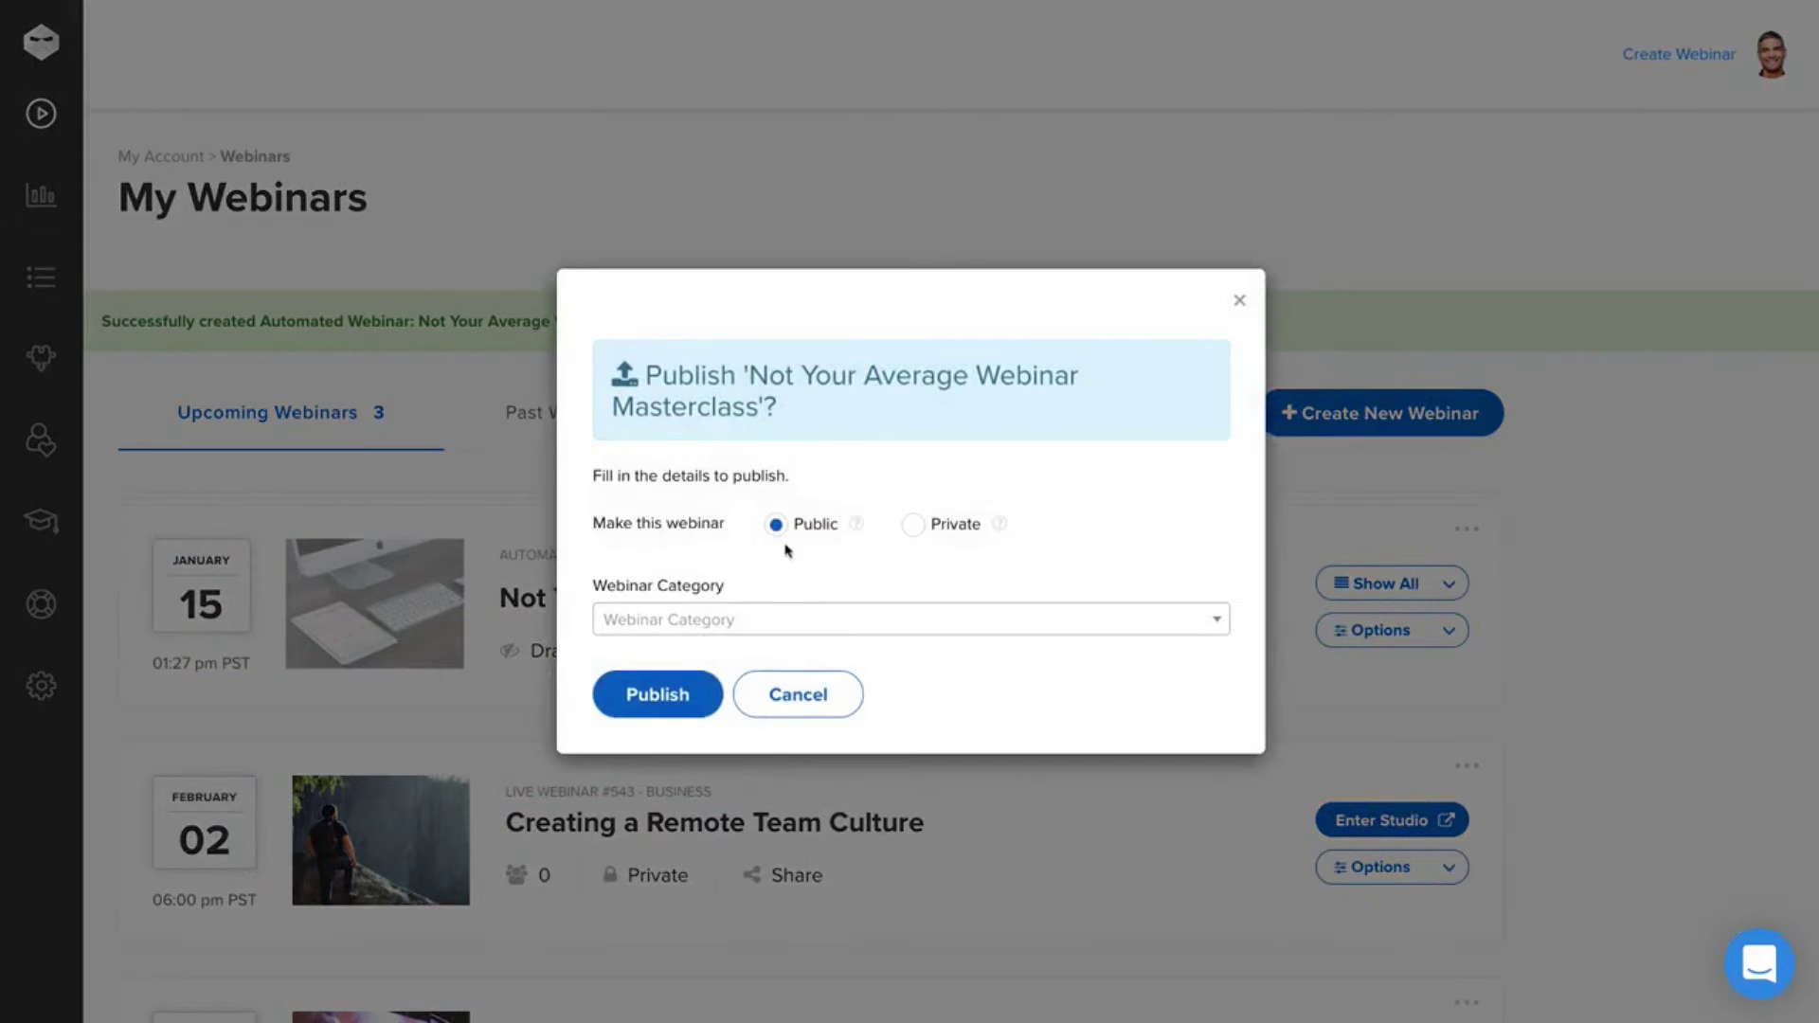
pyautogui.click(771, 627)
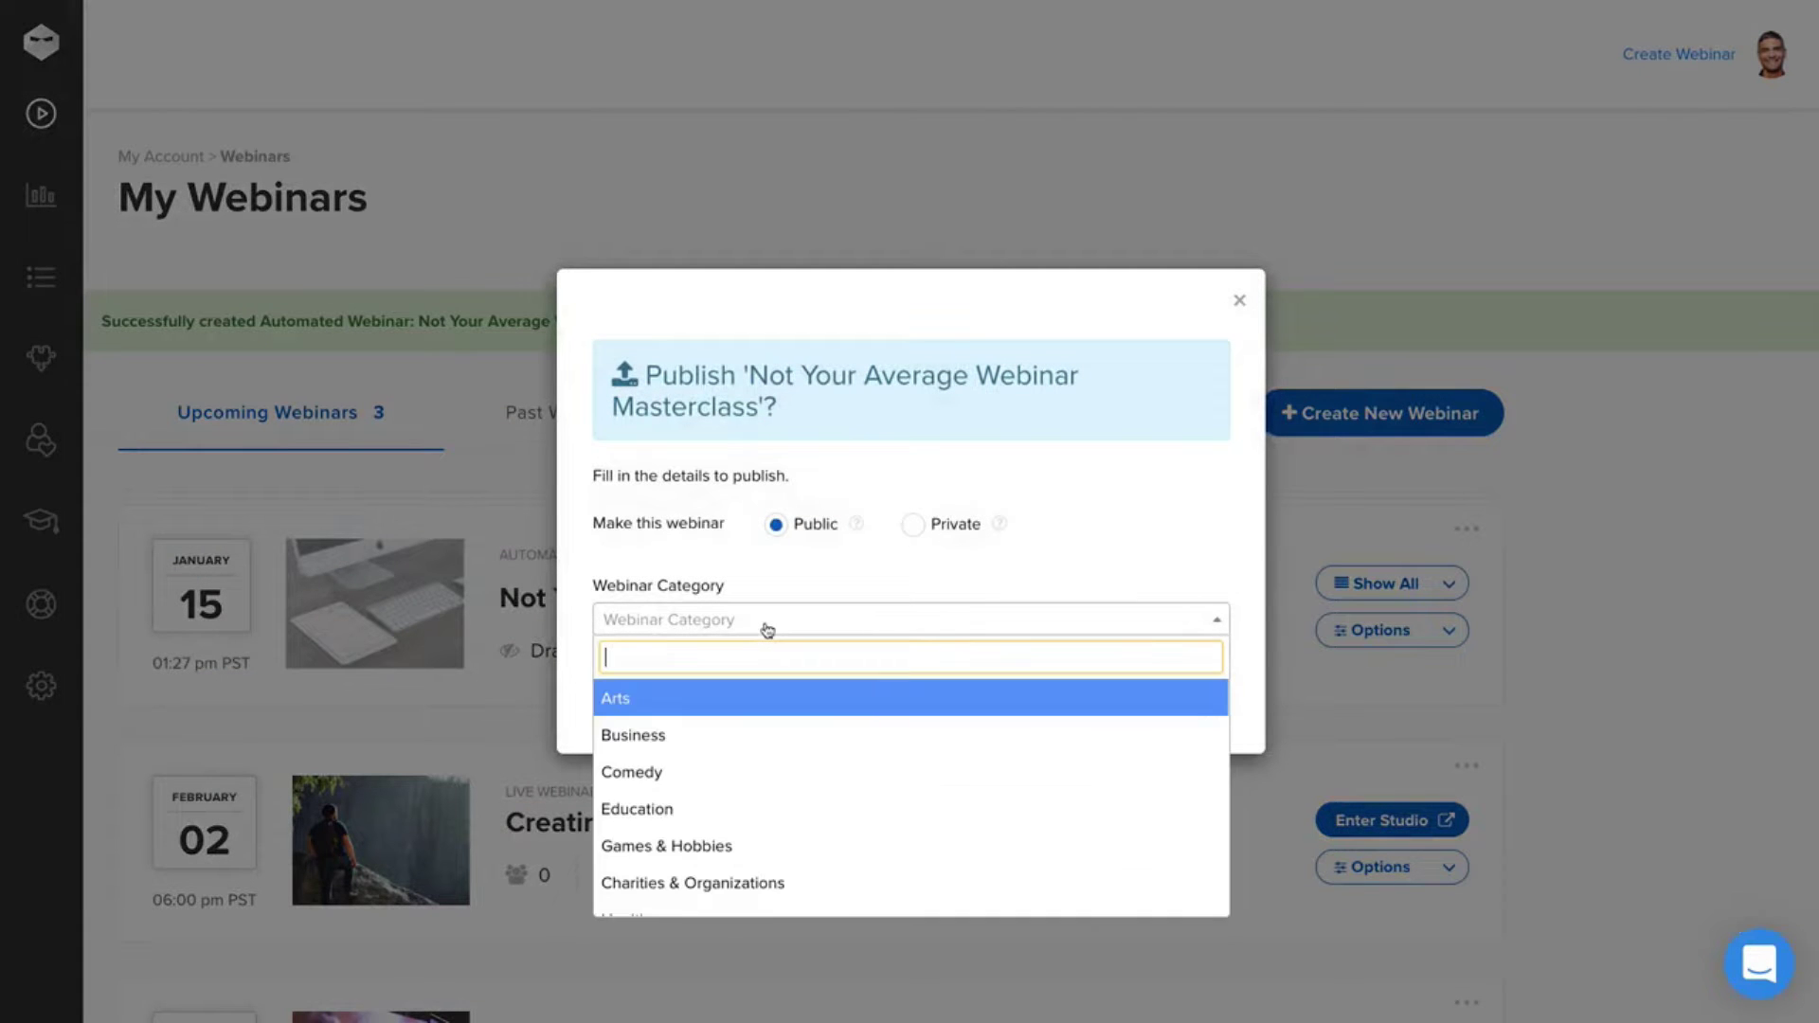
pyautogui.click(706, 735)
# - Publish the Masterclass publicly, copy its registration link, and expand all sessions
pyautogui.click(676, 697)
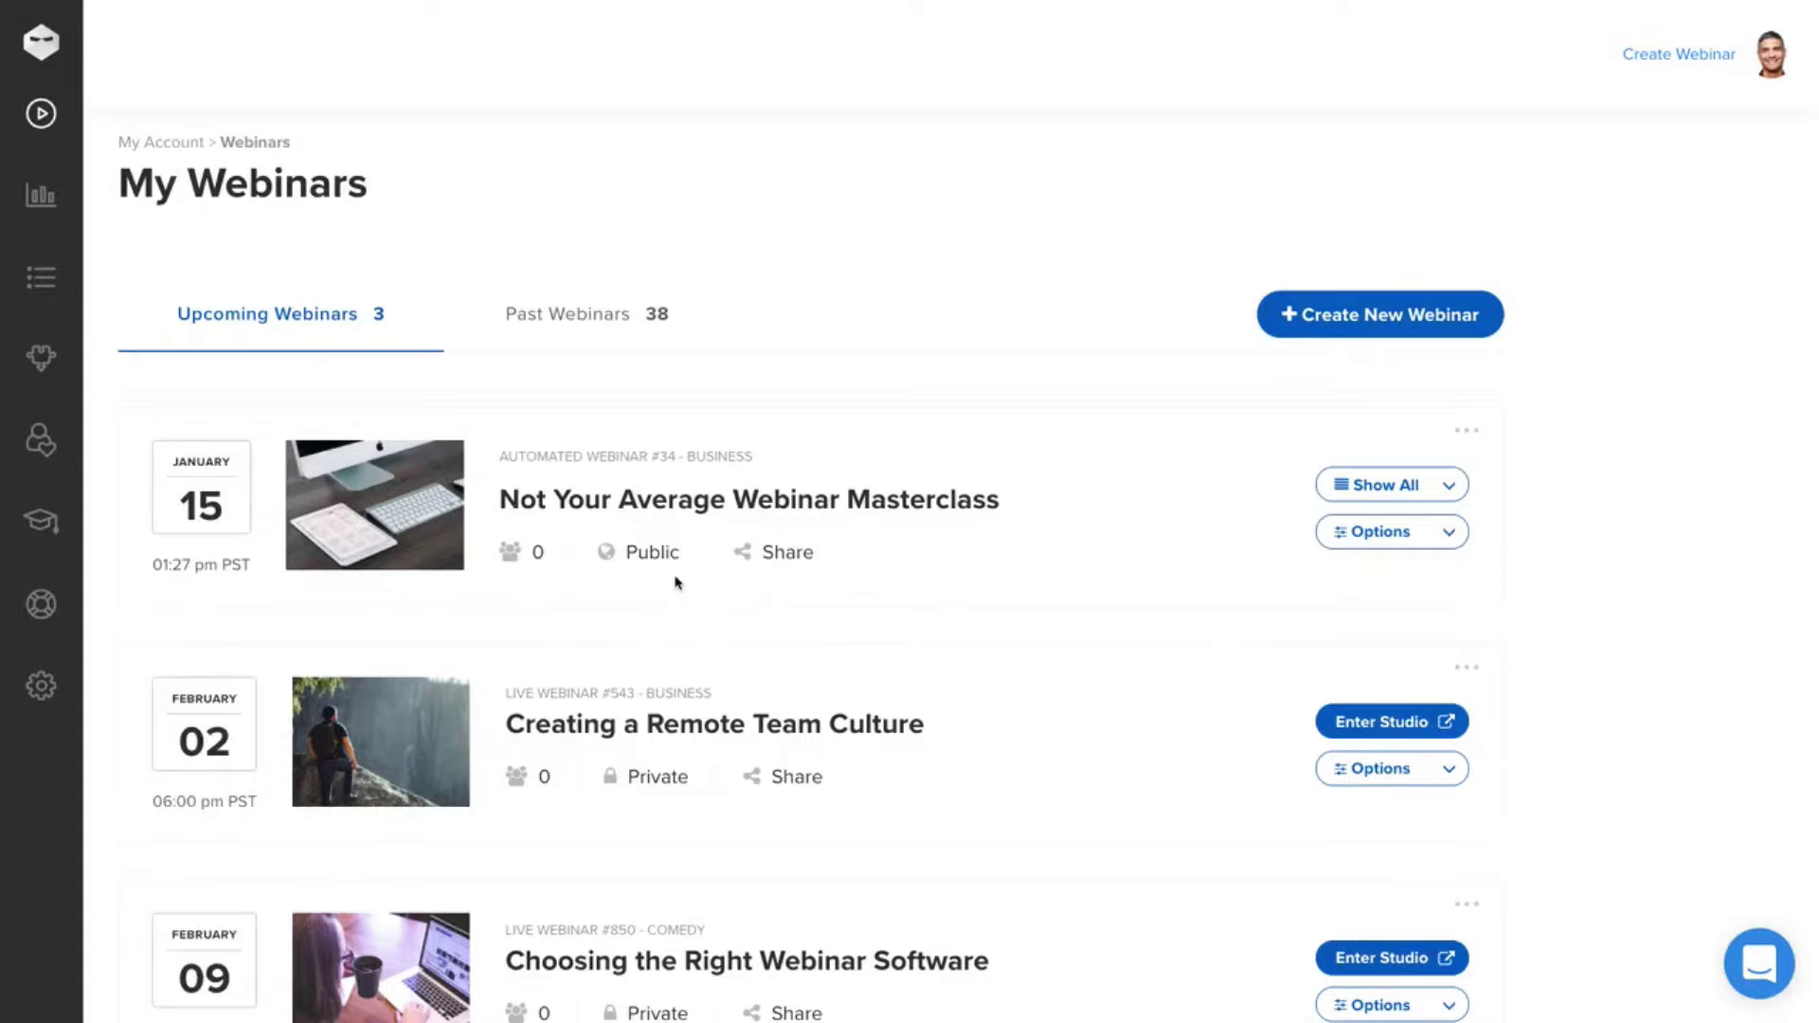
pyautogui.click(768, 559)
pyautogui.click(1148, 500)
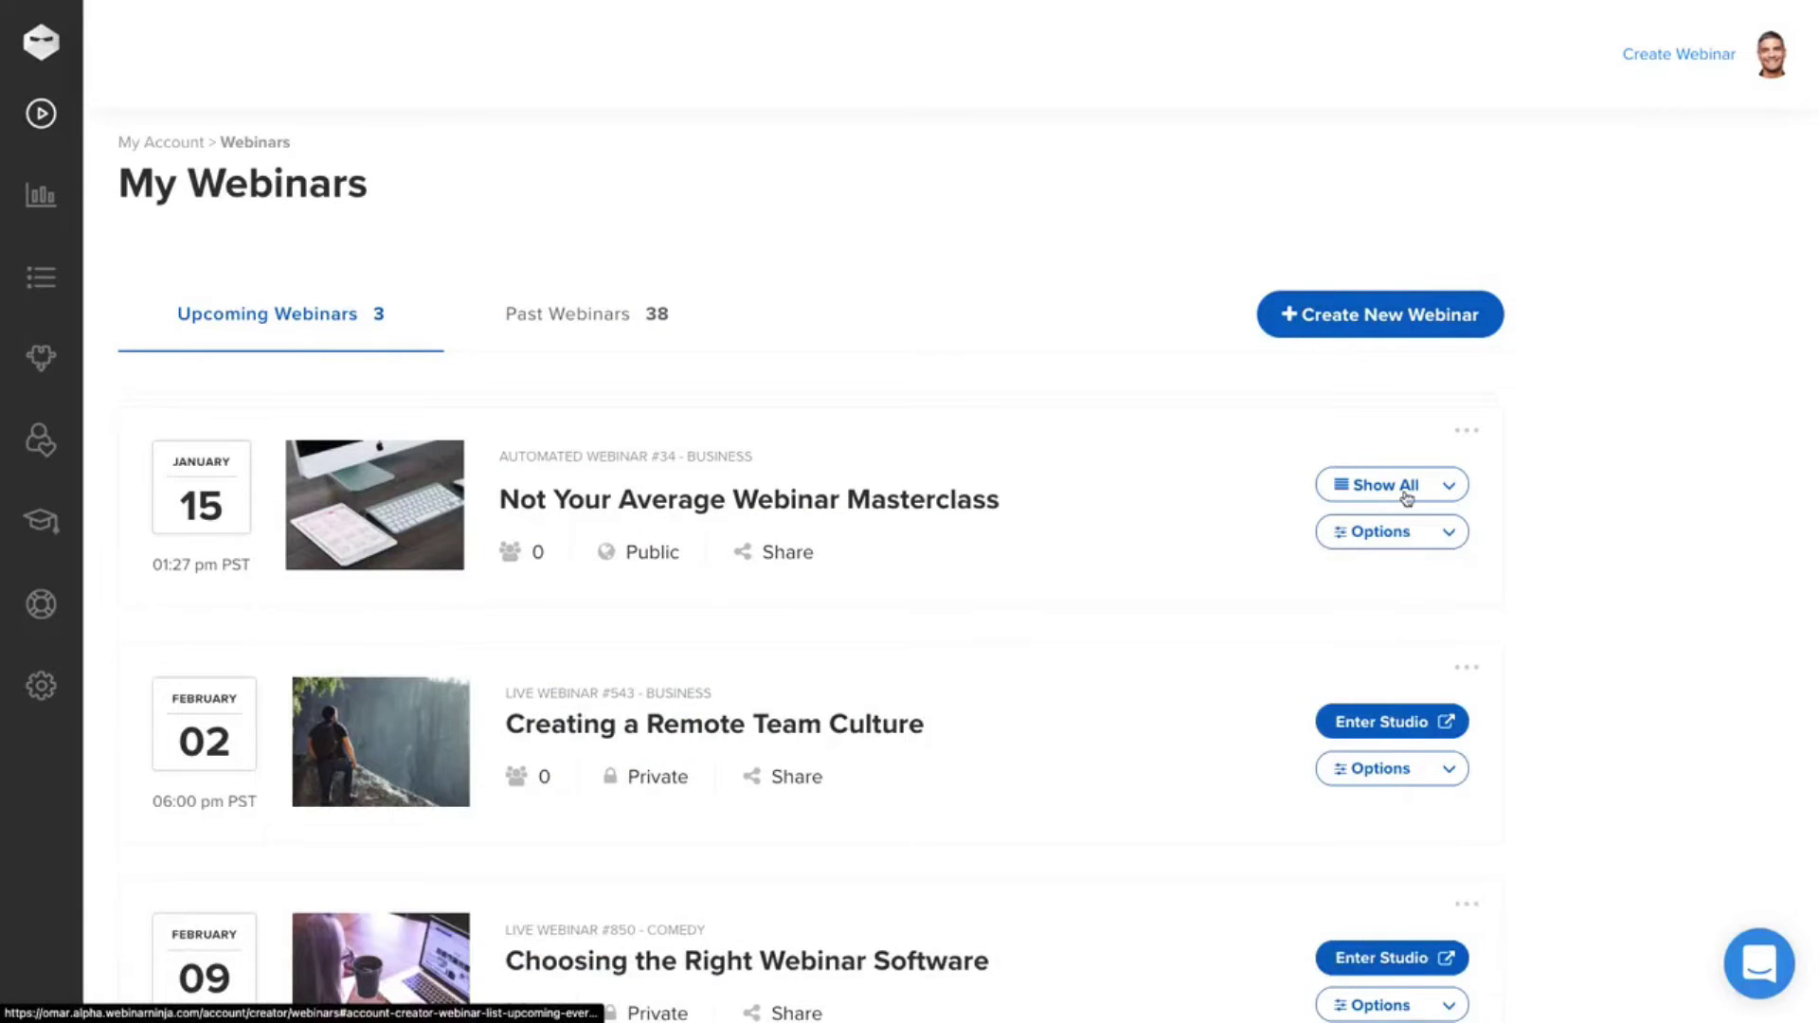
pyautogui.click(1394, 488)
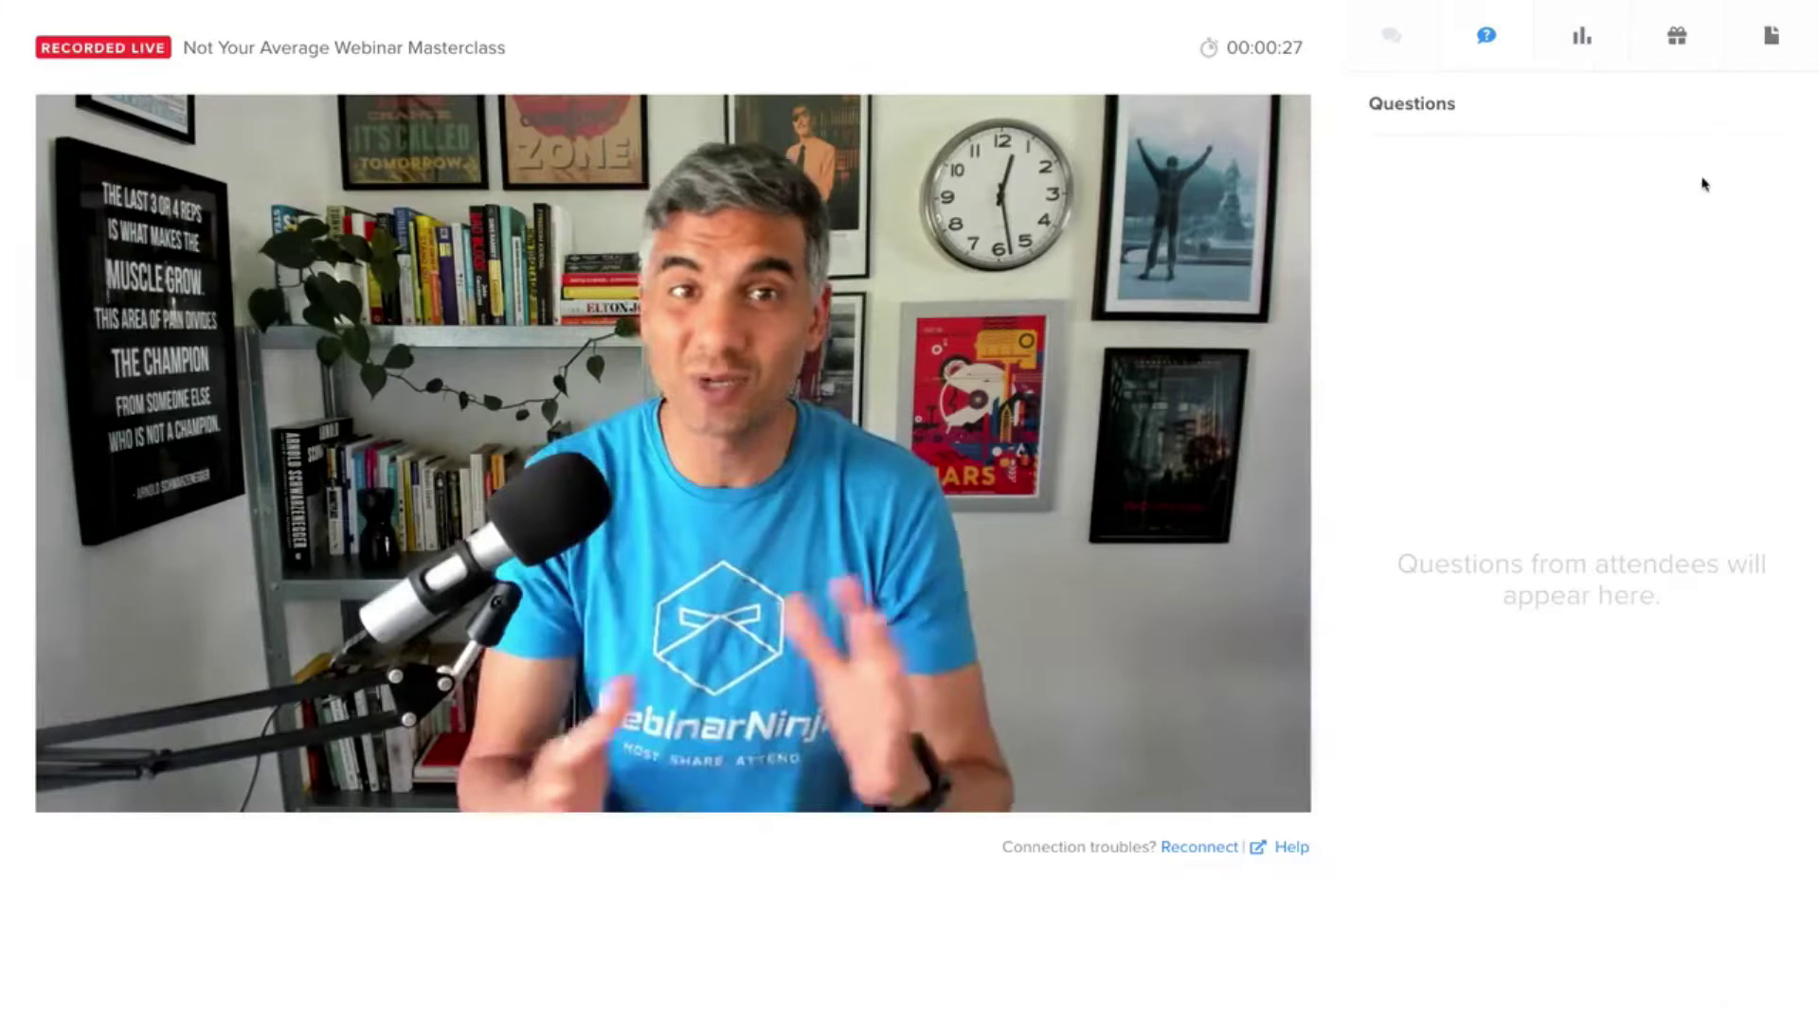
# - Try starting a new poll, offer and handout, then begin a new webinar
pyautogui.click(1582, 36)
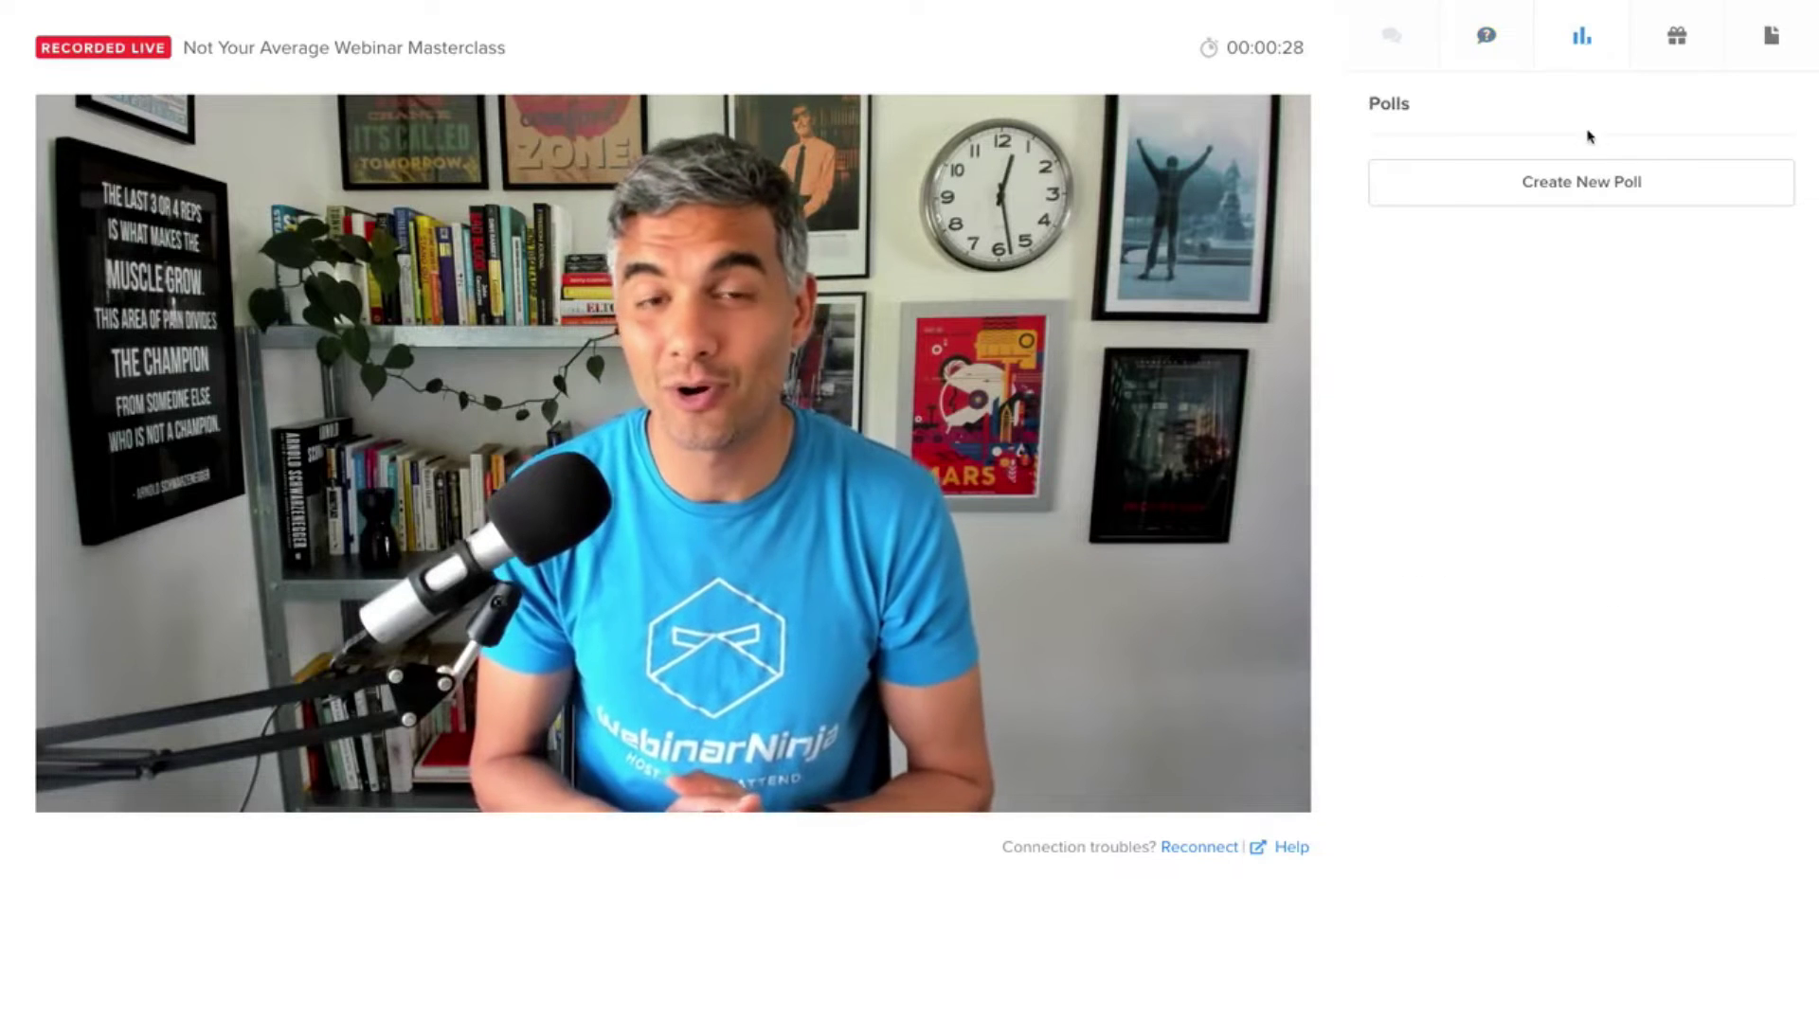
pyautogui.click(1581, 179)
pyautogui.click(1580, 177)
pyautogui.click(1677, 36)
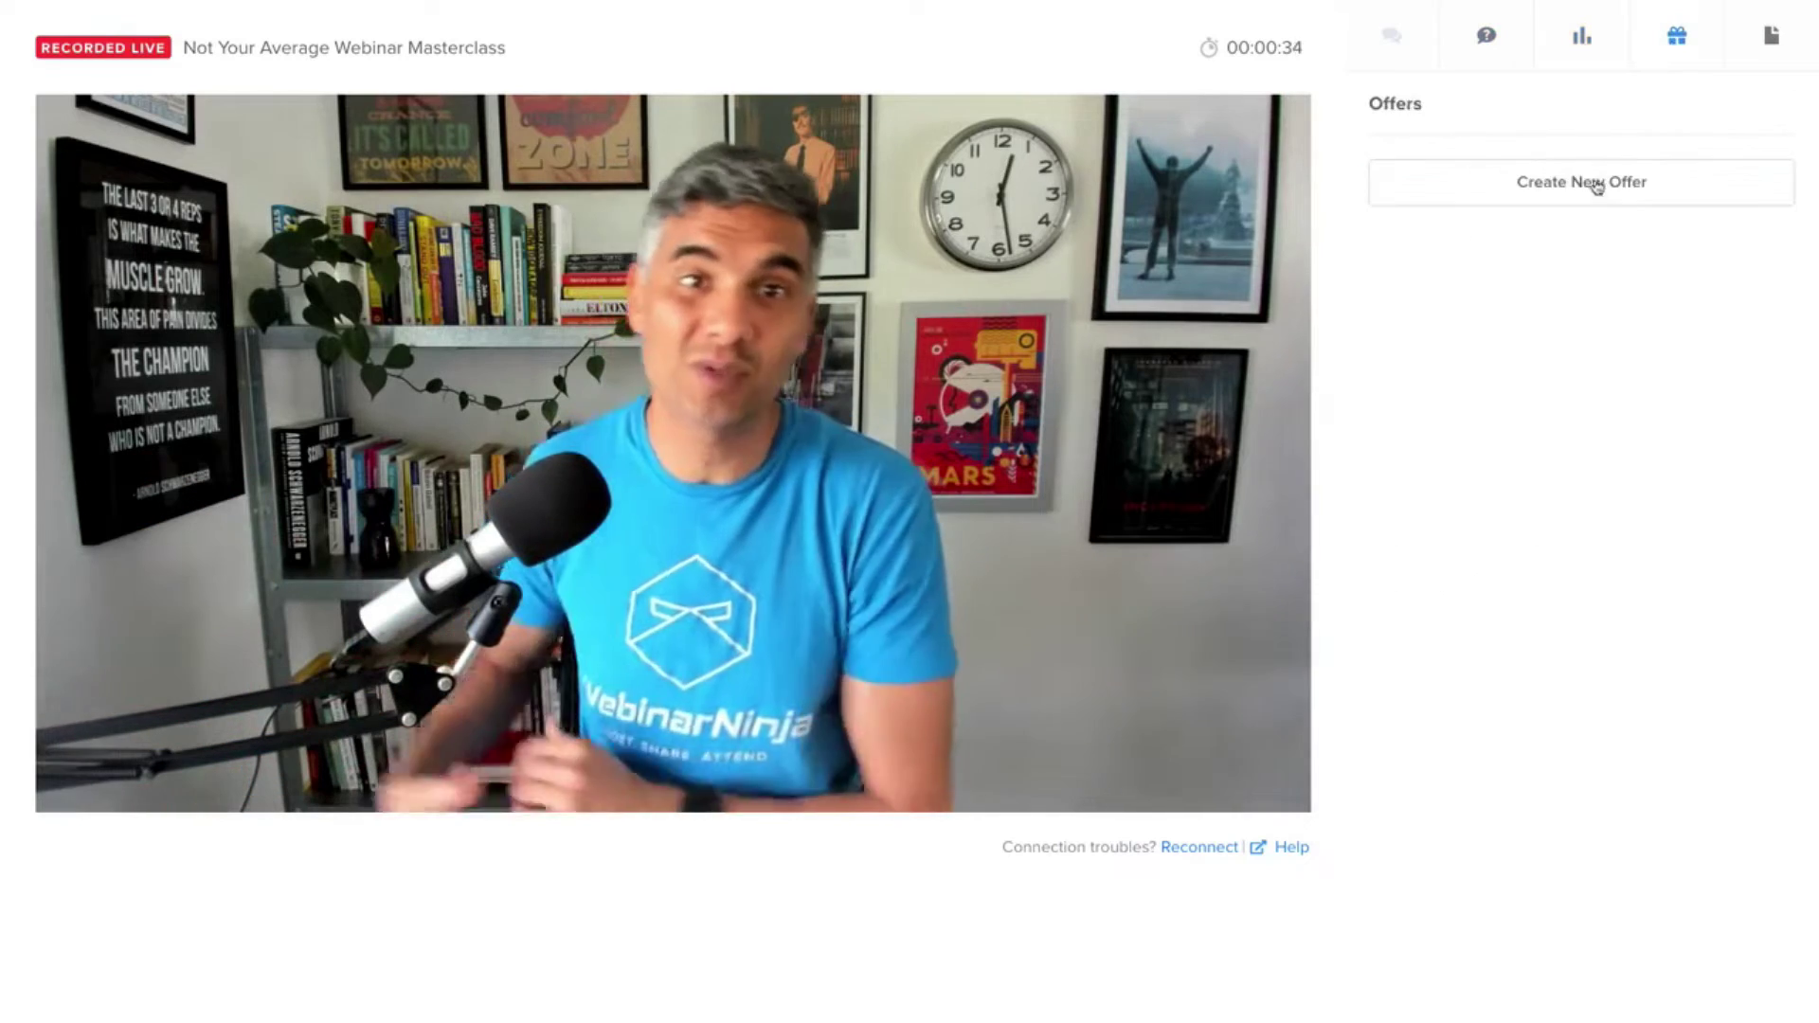
pyautogui.click(1596, 181)
pyautogui.click(1772, 36)
pyautogui.click(1649, 179)
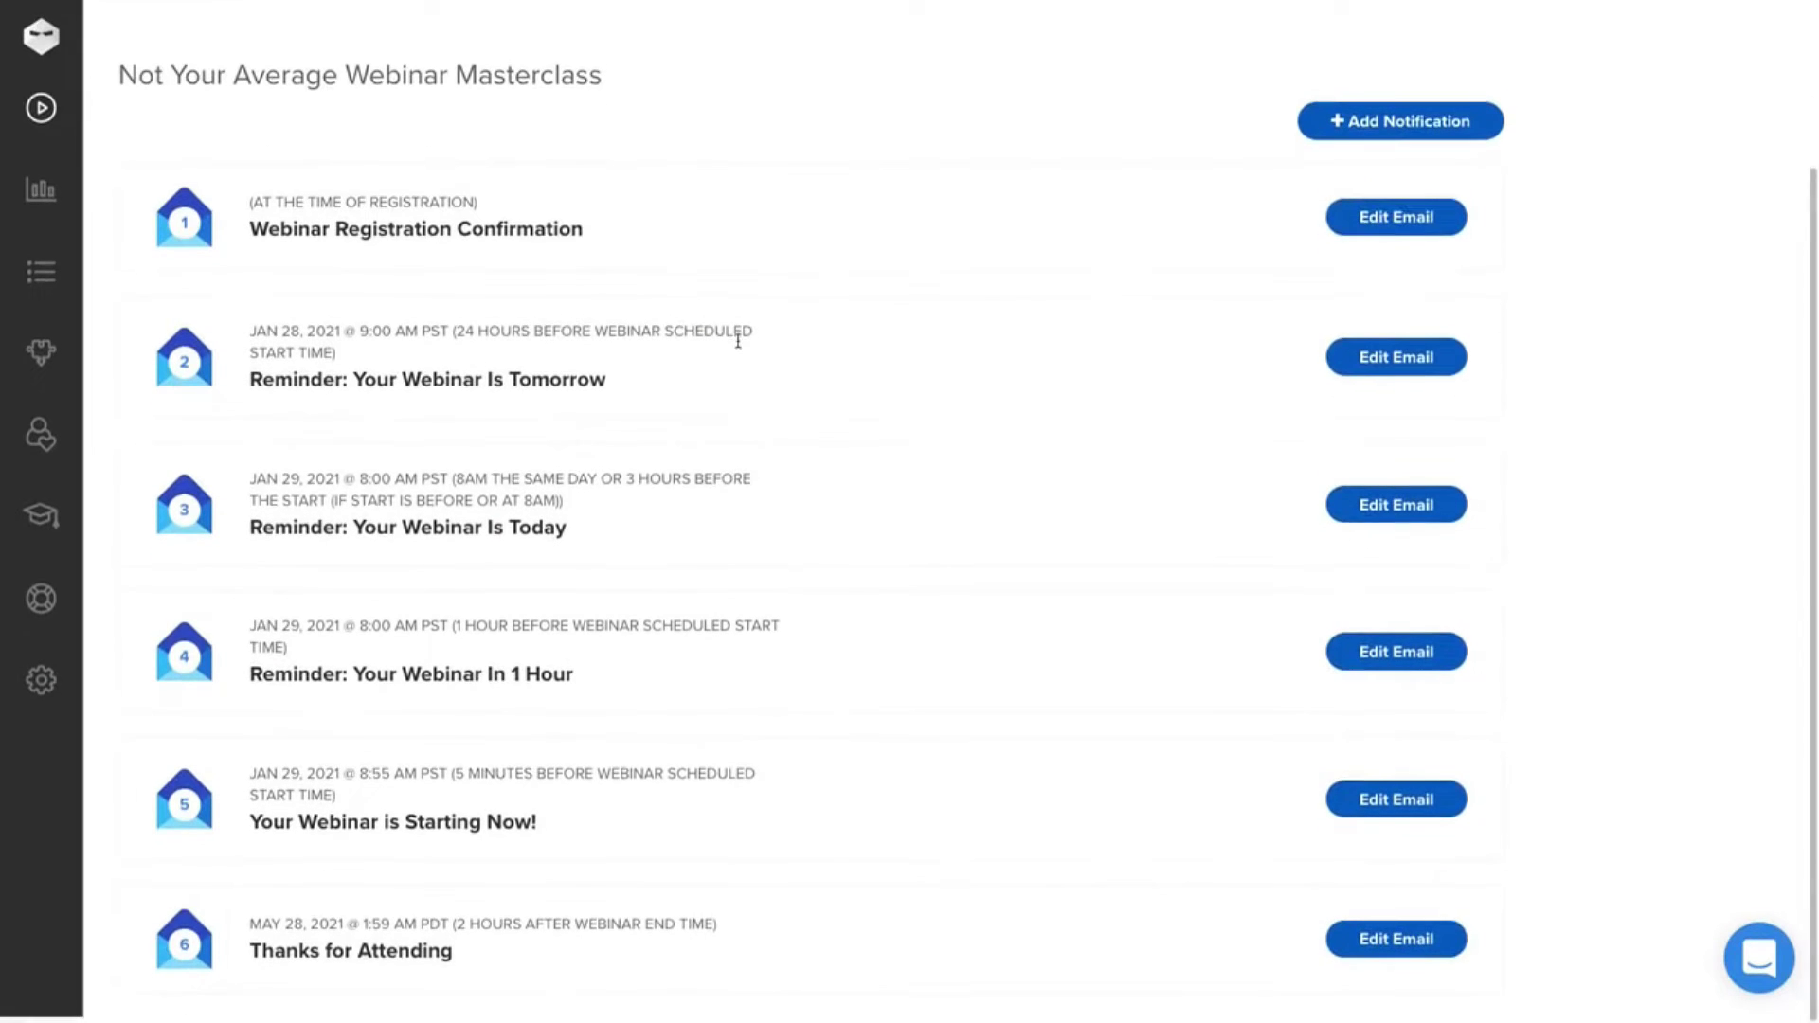
pyautogui.click(1361, 368)
pyautogui.scroll(-2, 853, 768)
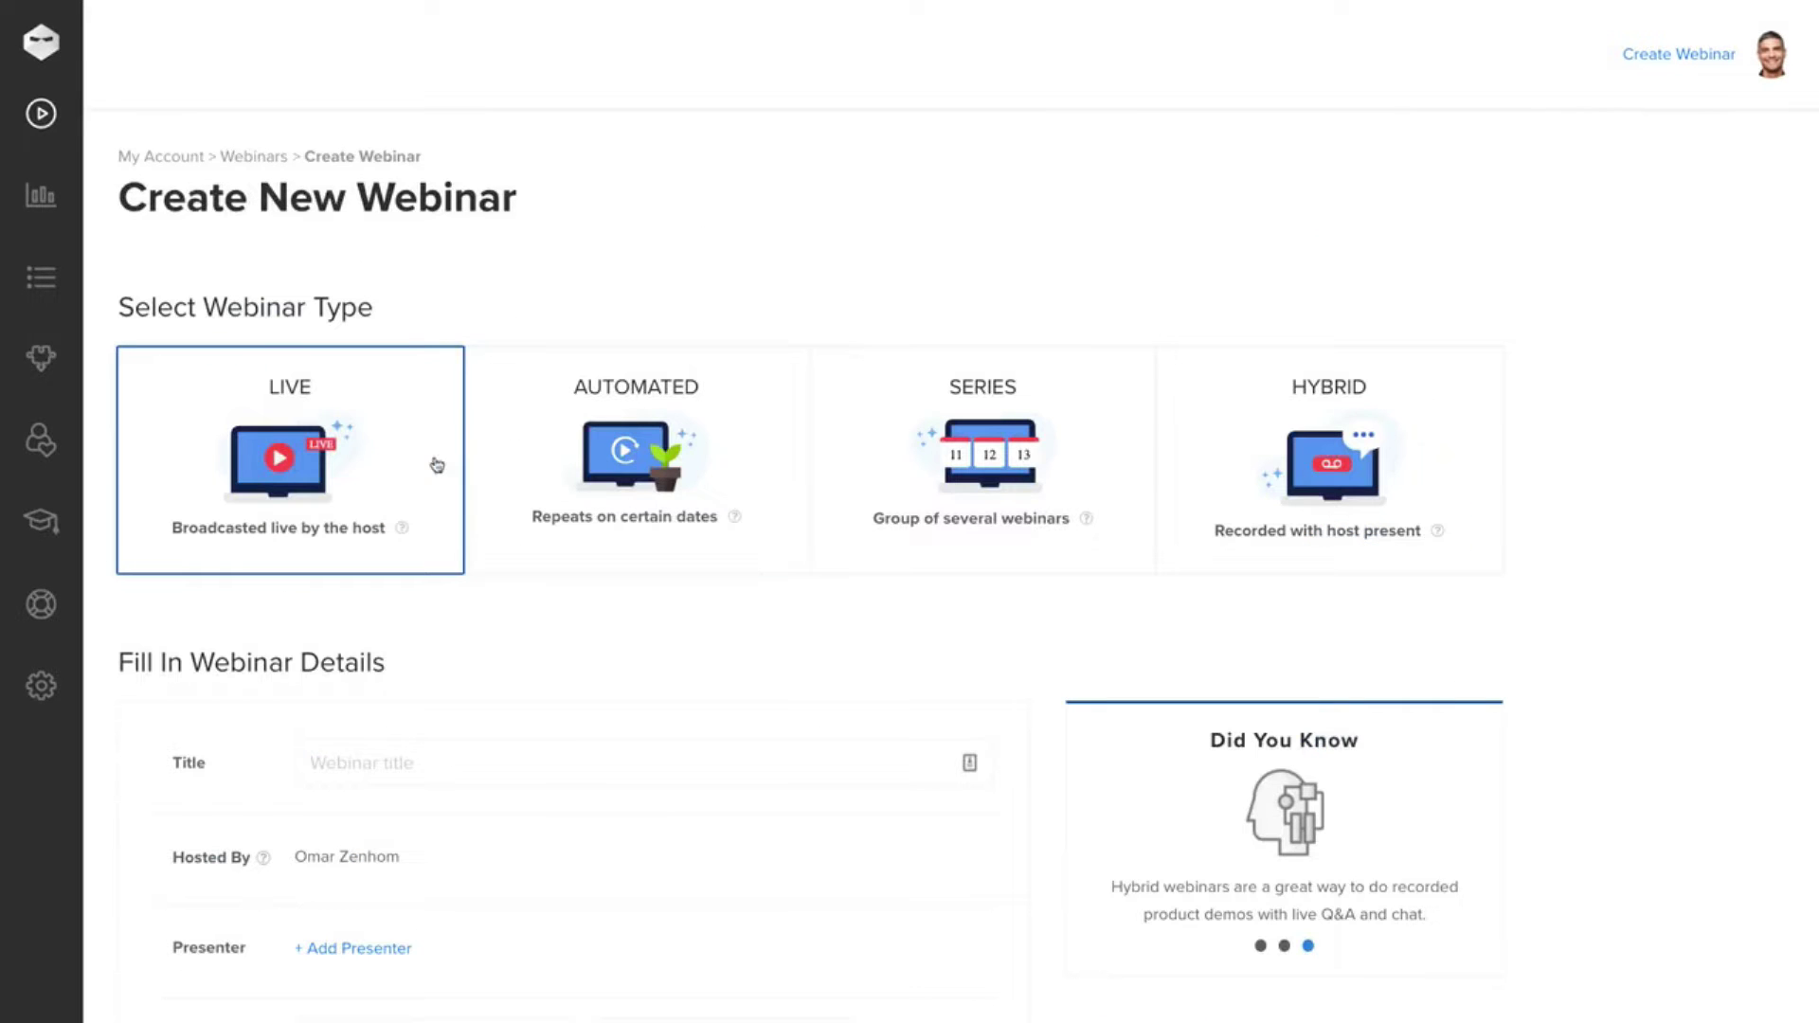
# - Create live webinar 'Used Cars You Should Never Buy' for February 10, 2021, 8:00–9:30 PM
pyautogui.click(379, 763)
pyautogui.write('Used Cars You Should Never Buy')
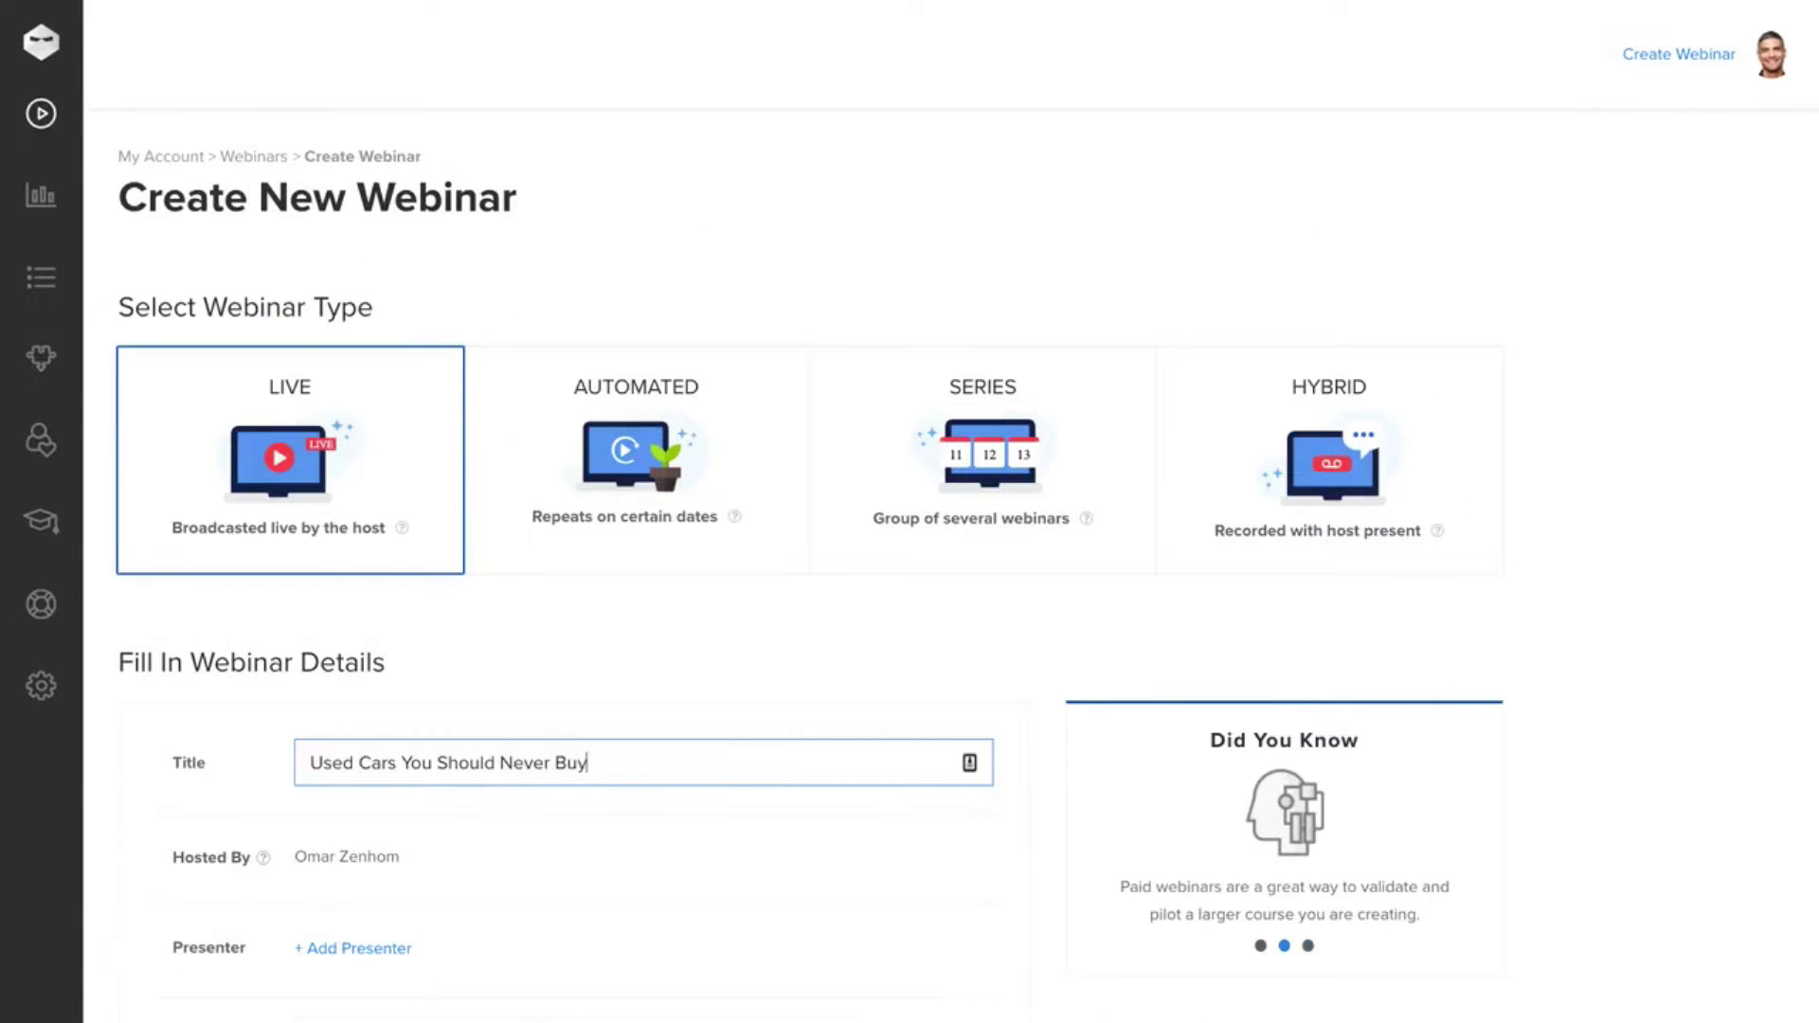
pyautogui.scroll(-3, 544, 812)
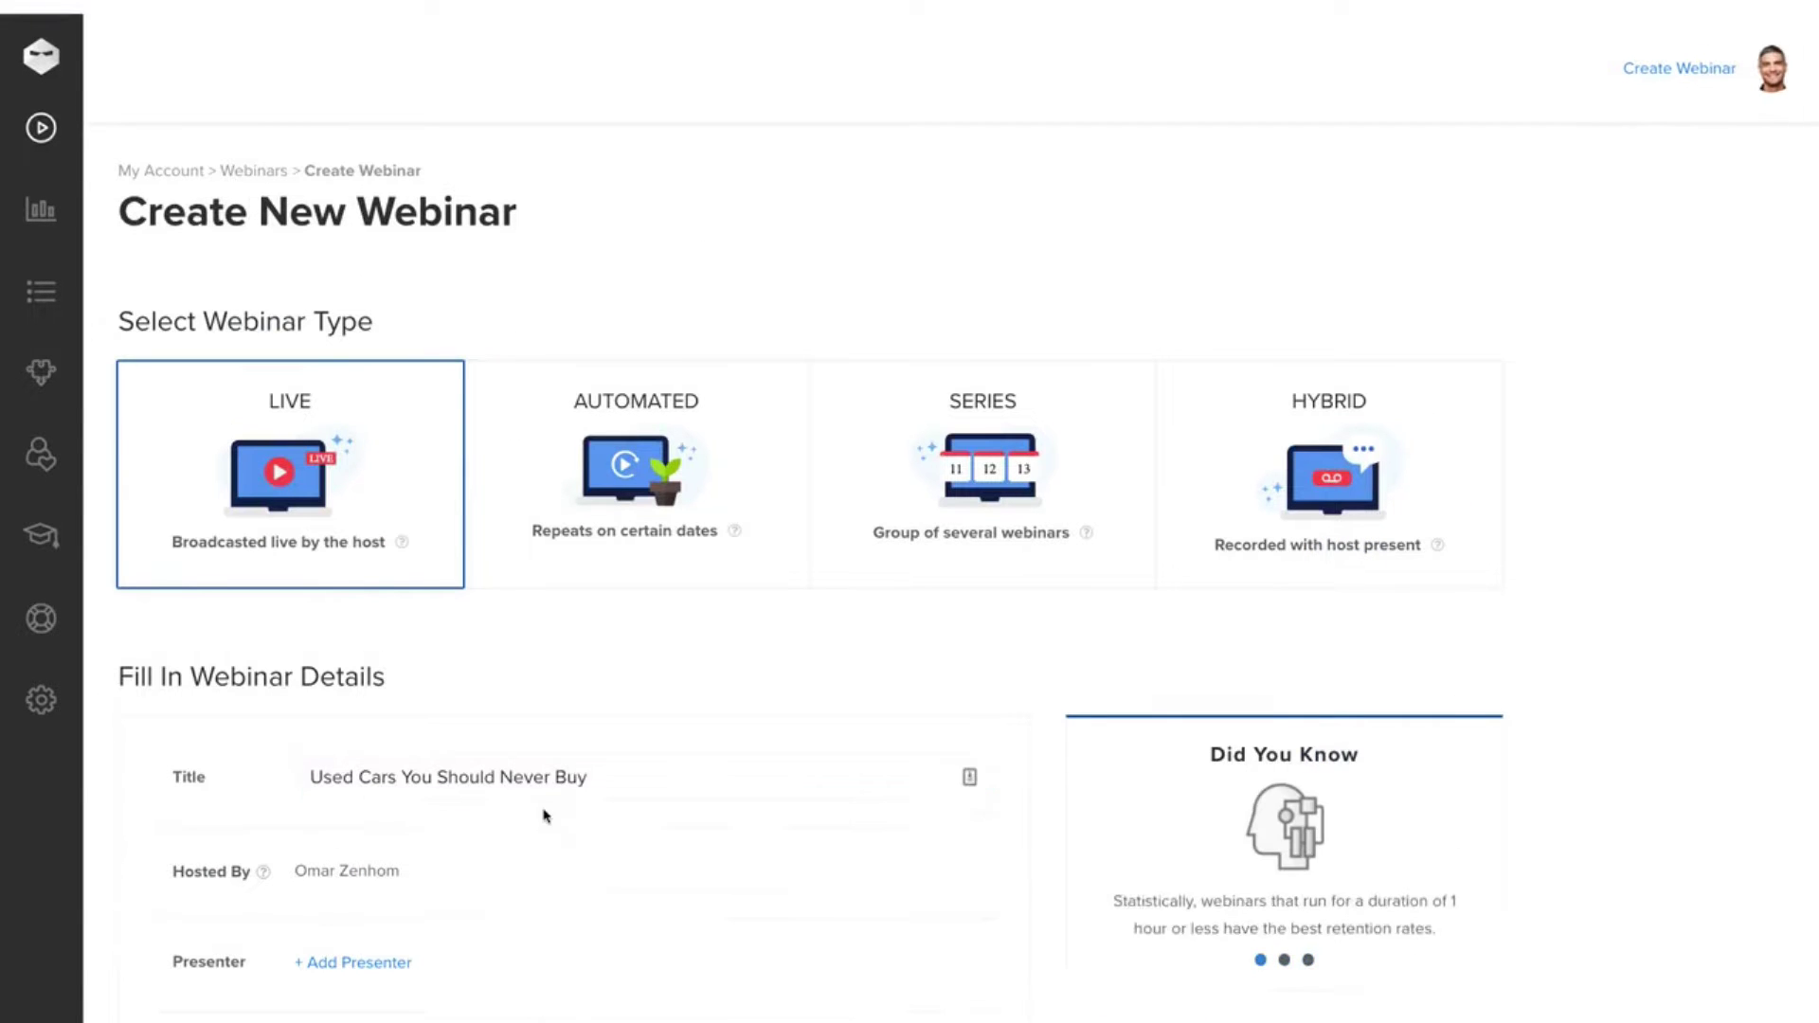
pyautogui.click(508, 740)
pyautogui.click(614, 440)
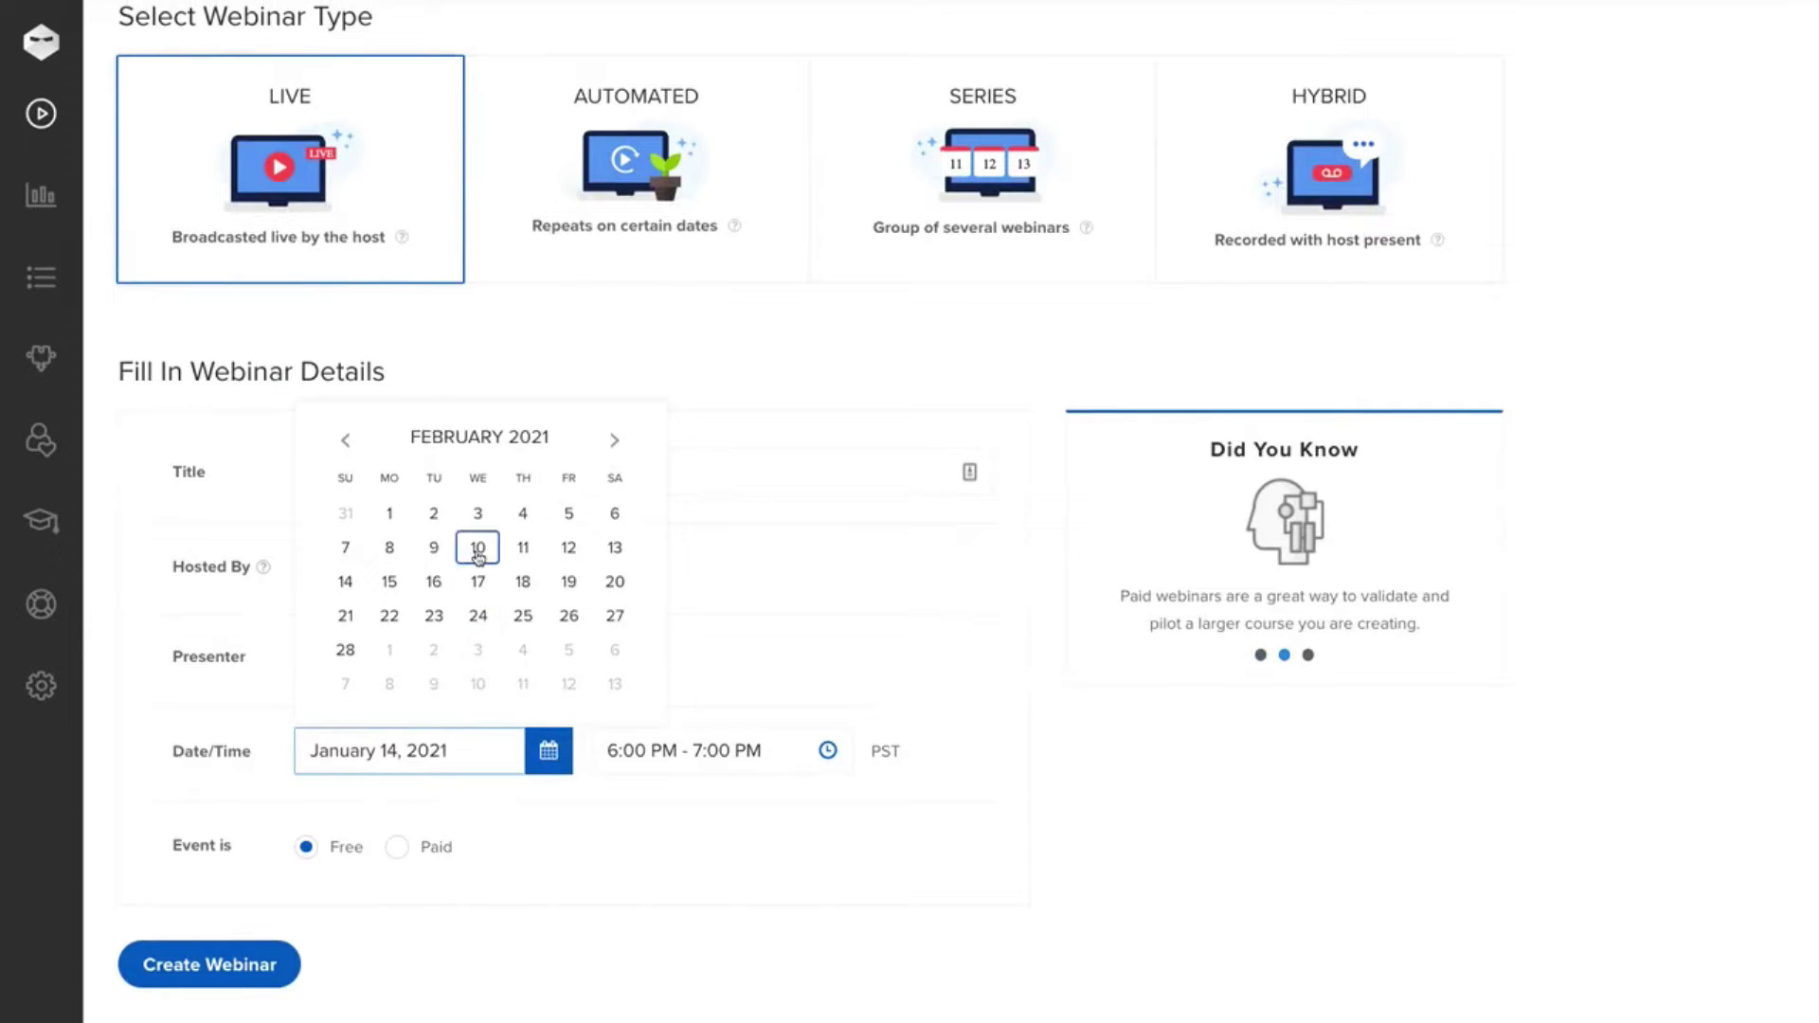
pyautogui.click(480, 547)
pyautogui.click(827, 750)
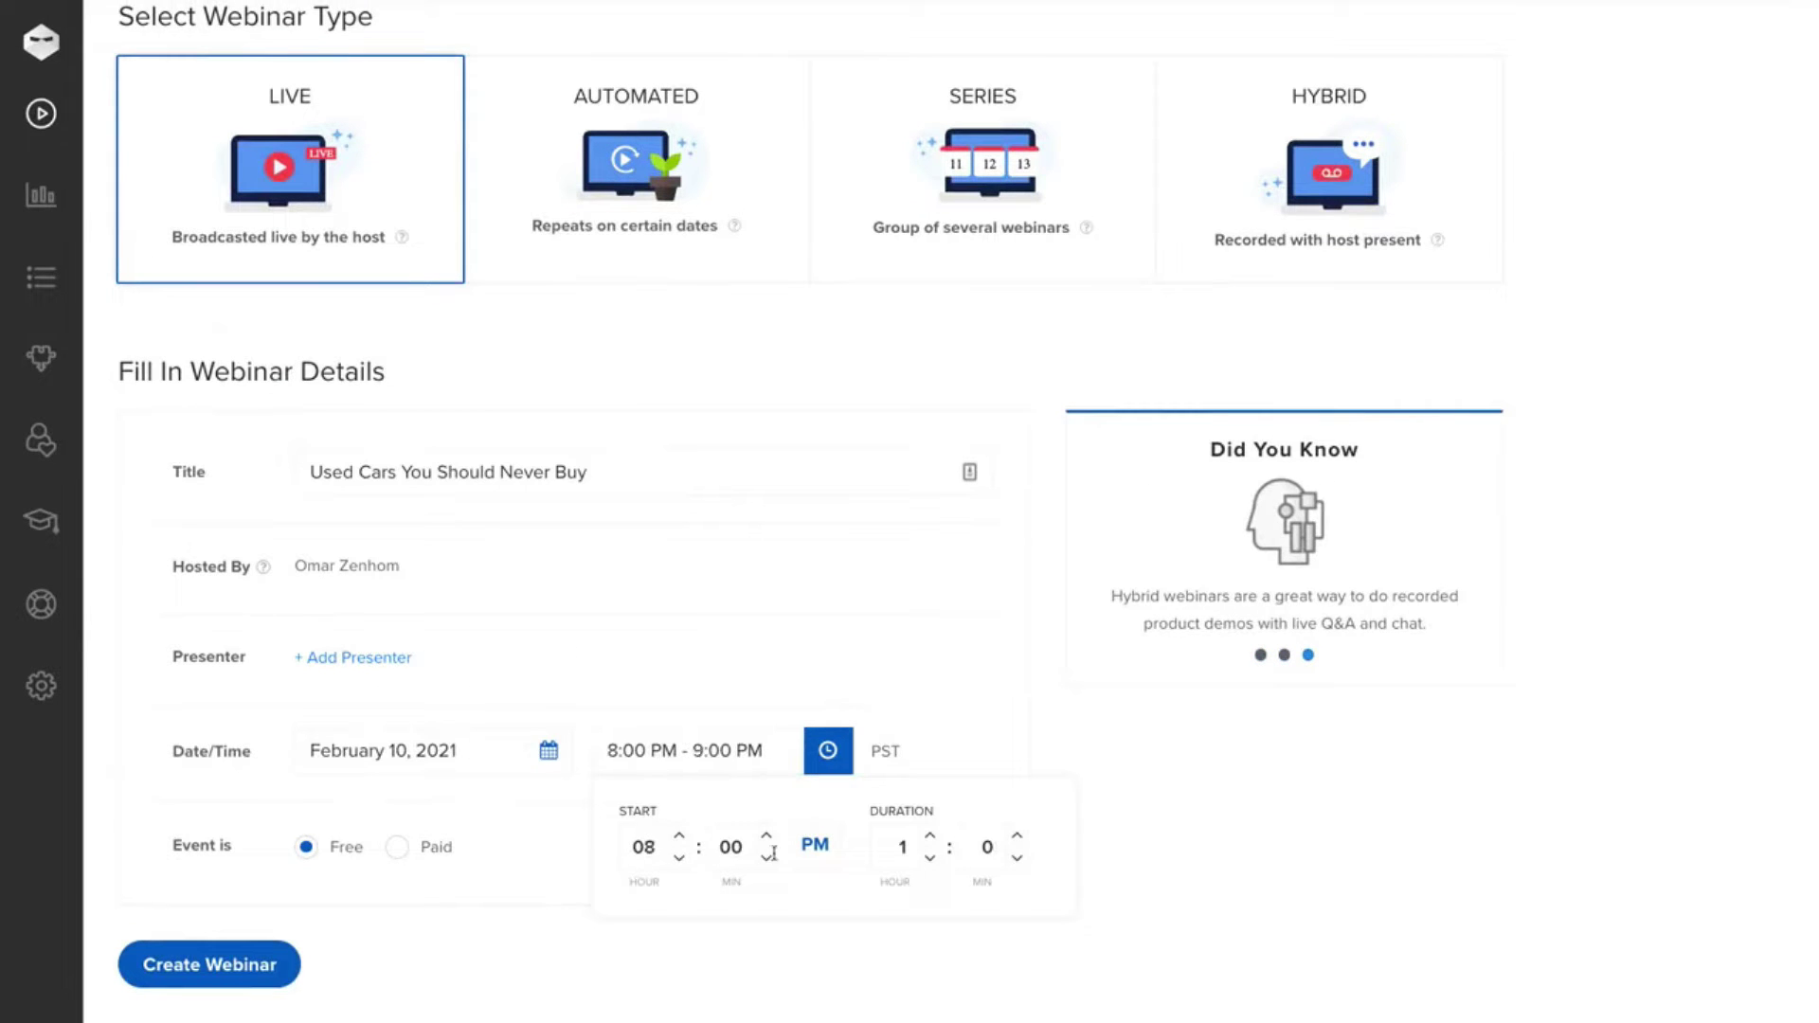
pyautogui.click(1017, 836)
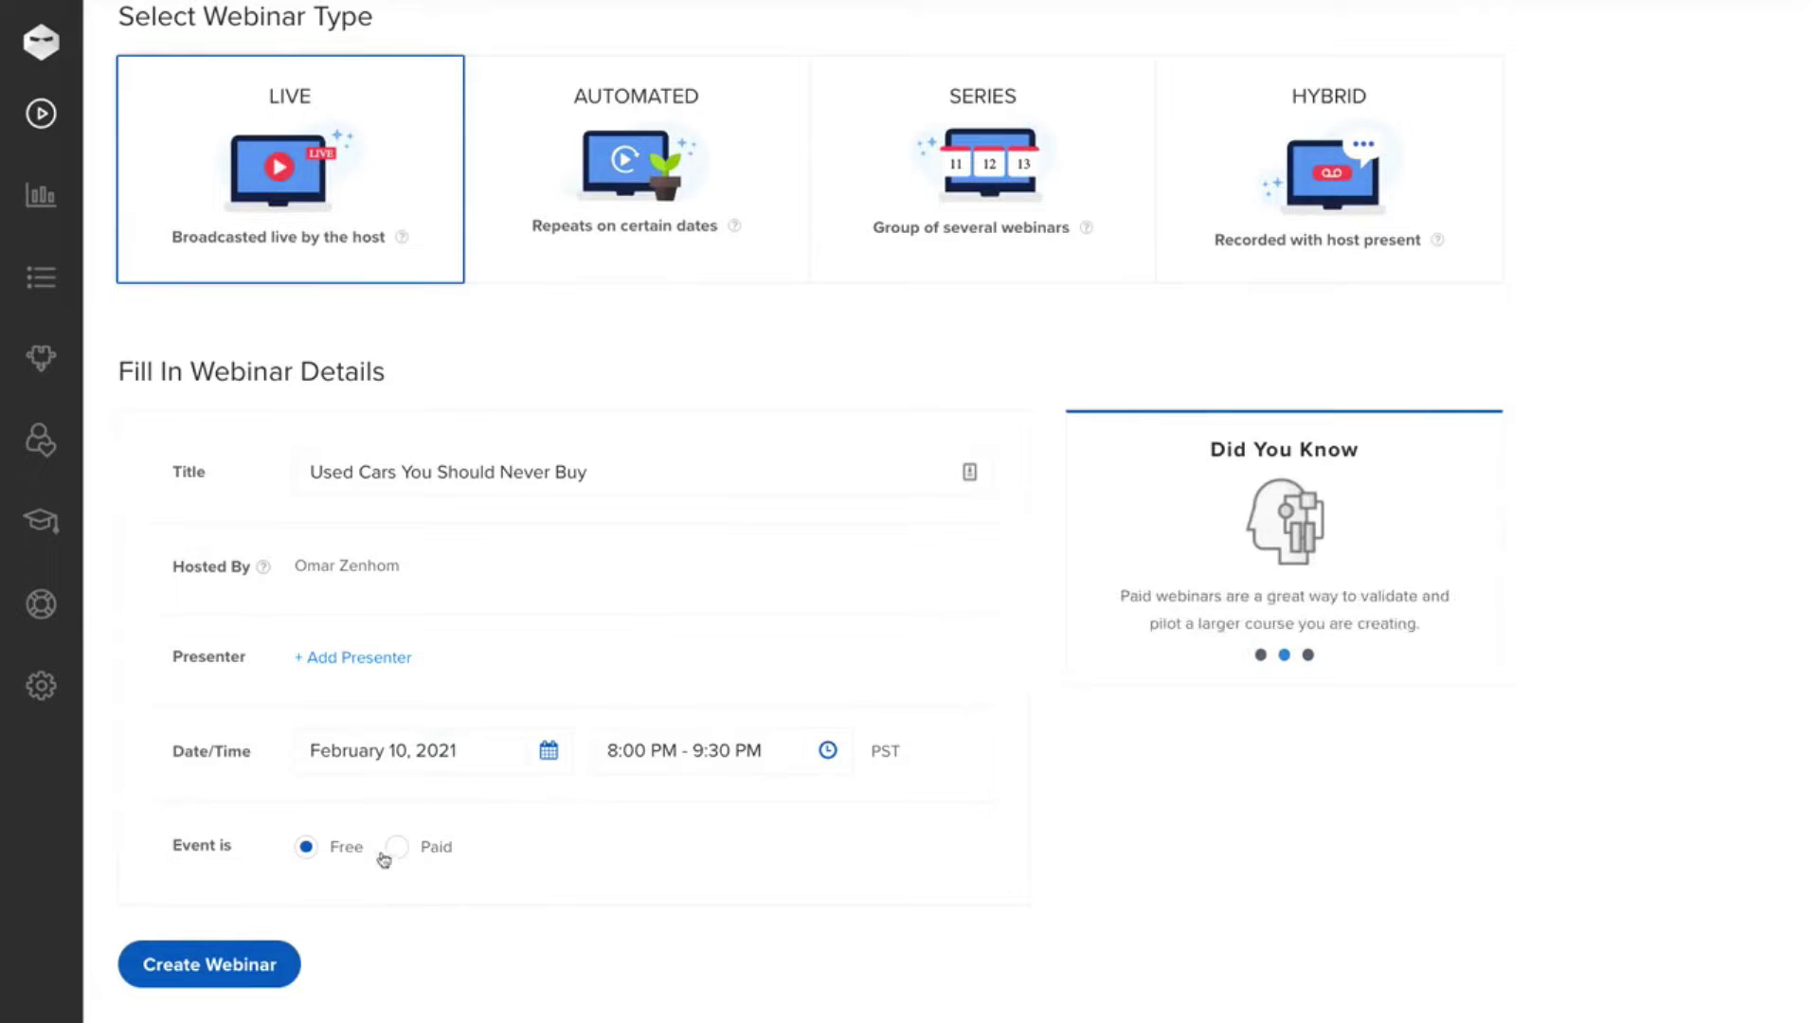
pyautogui.click(210, 964)
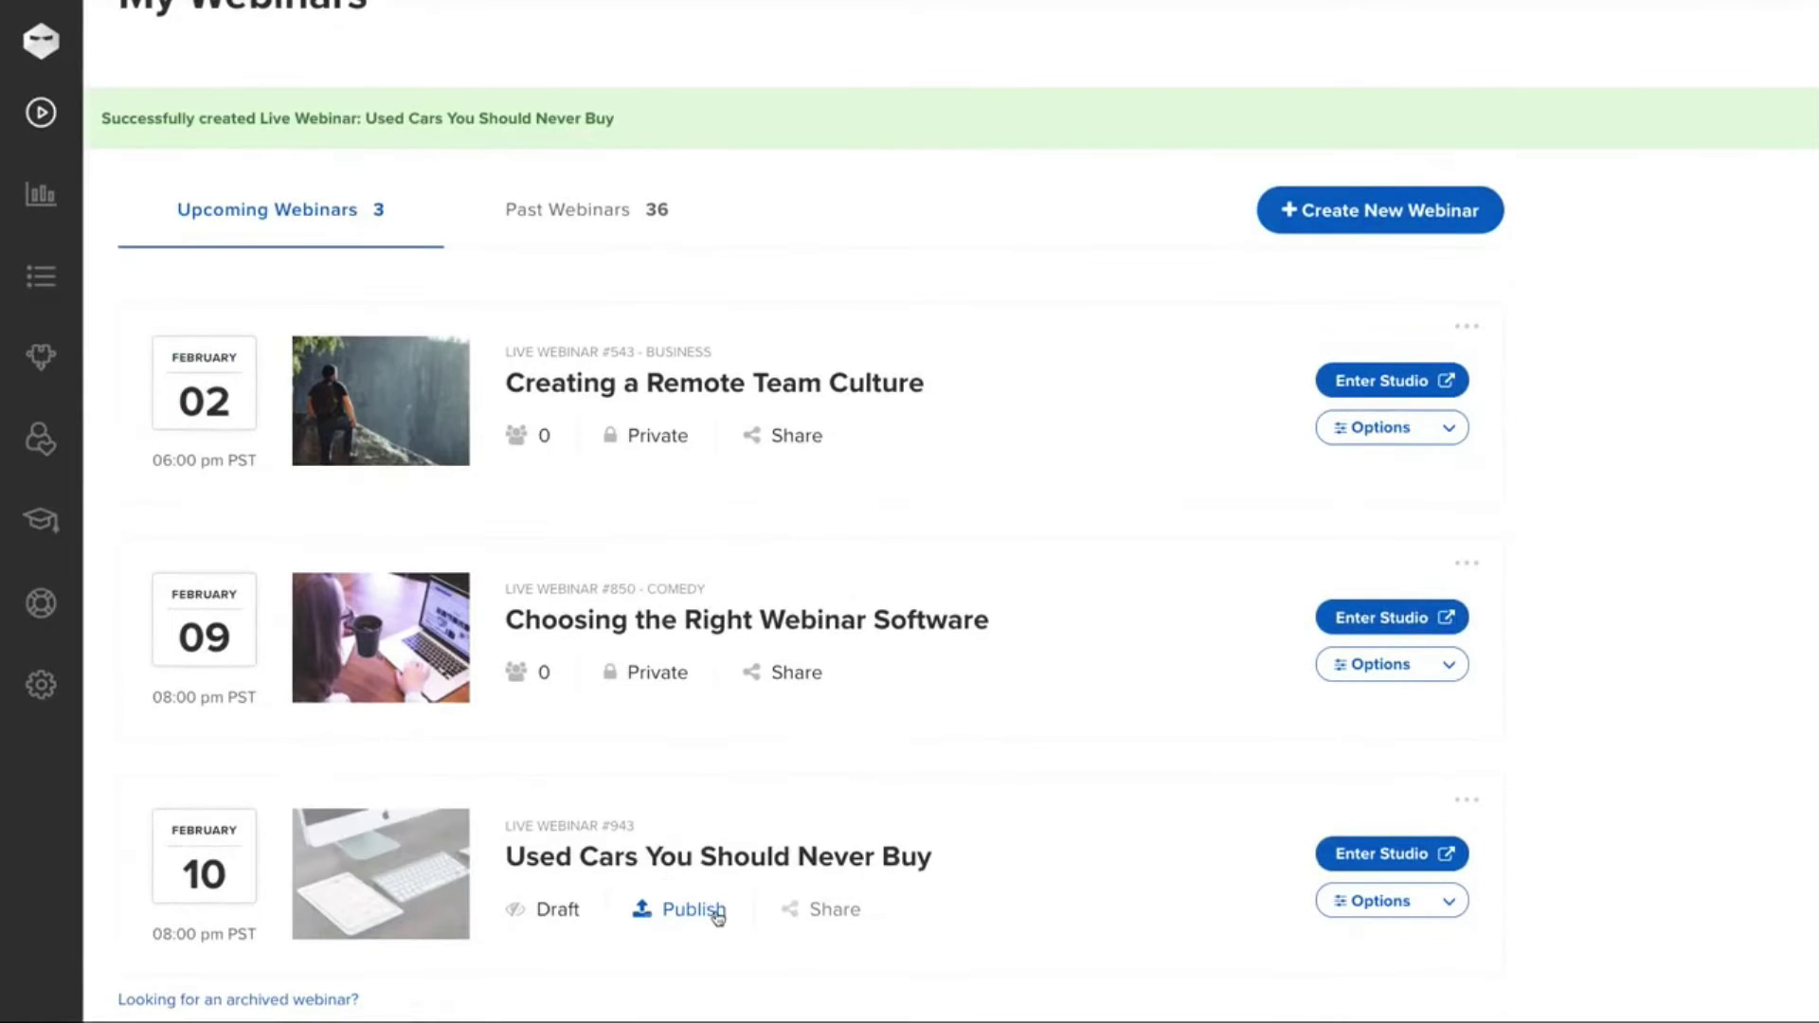
# - Publish the Used Cars webinar publicly under Games & Hobbies and copy its registration link
pyautogui.click(715, 910)
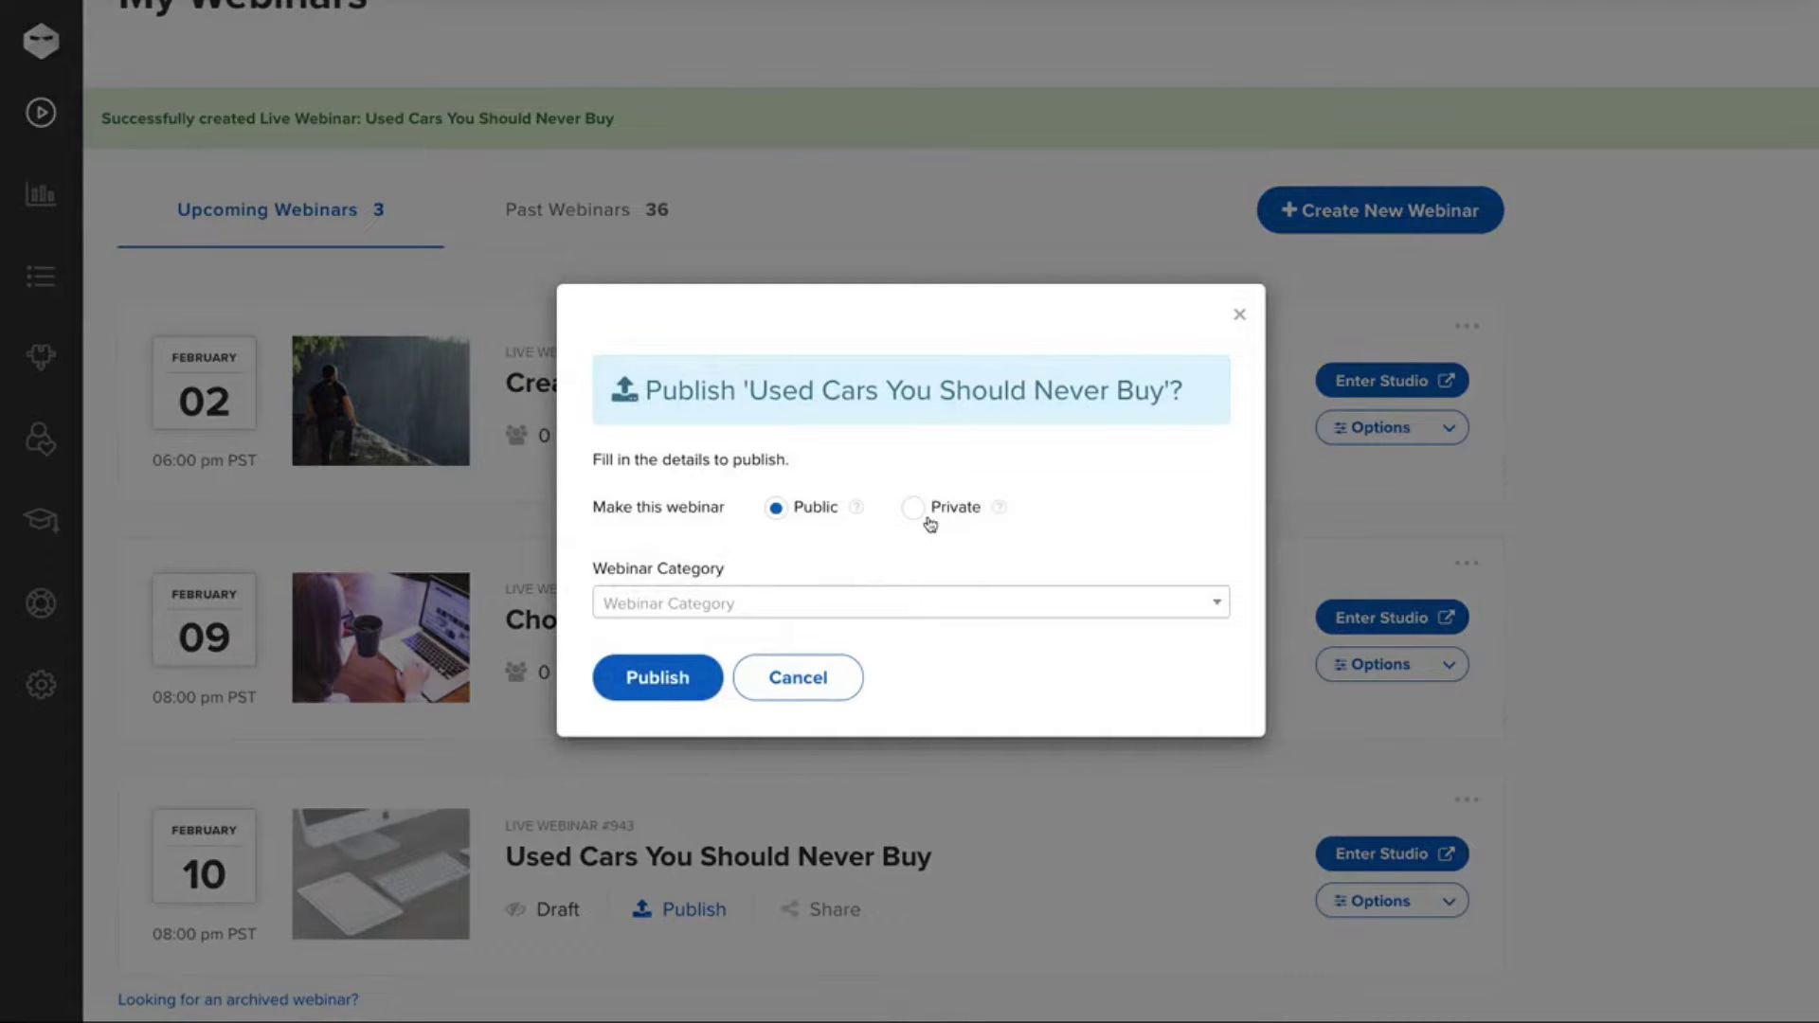
pyautogui.click(831, 618)
pyautogui.click(691, 824)
pyautogui.click(668, 681)
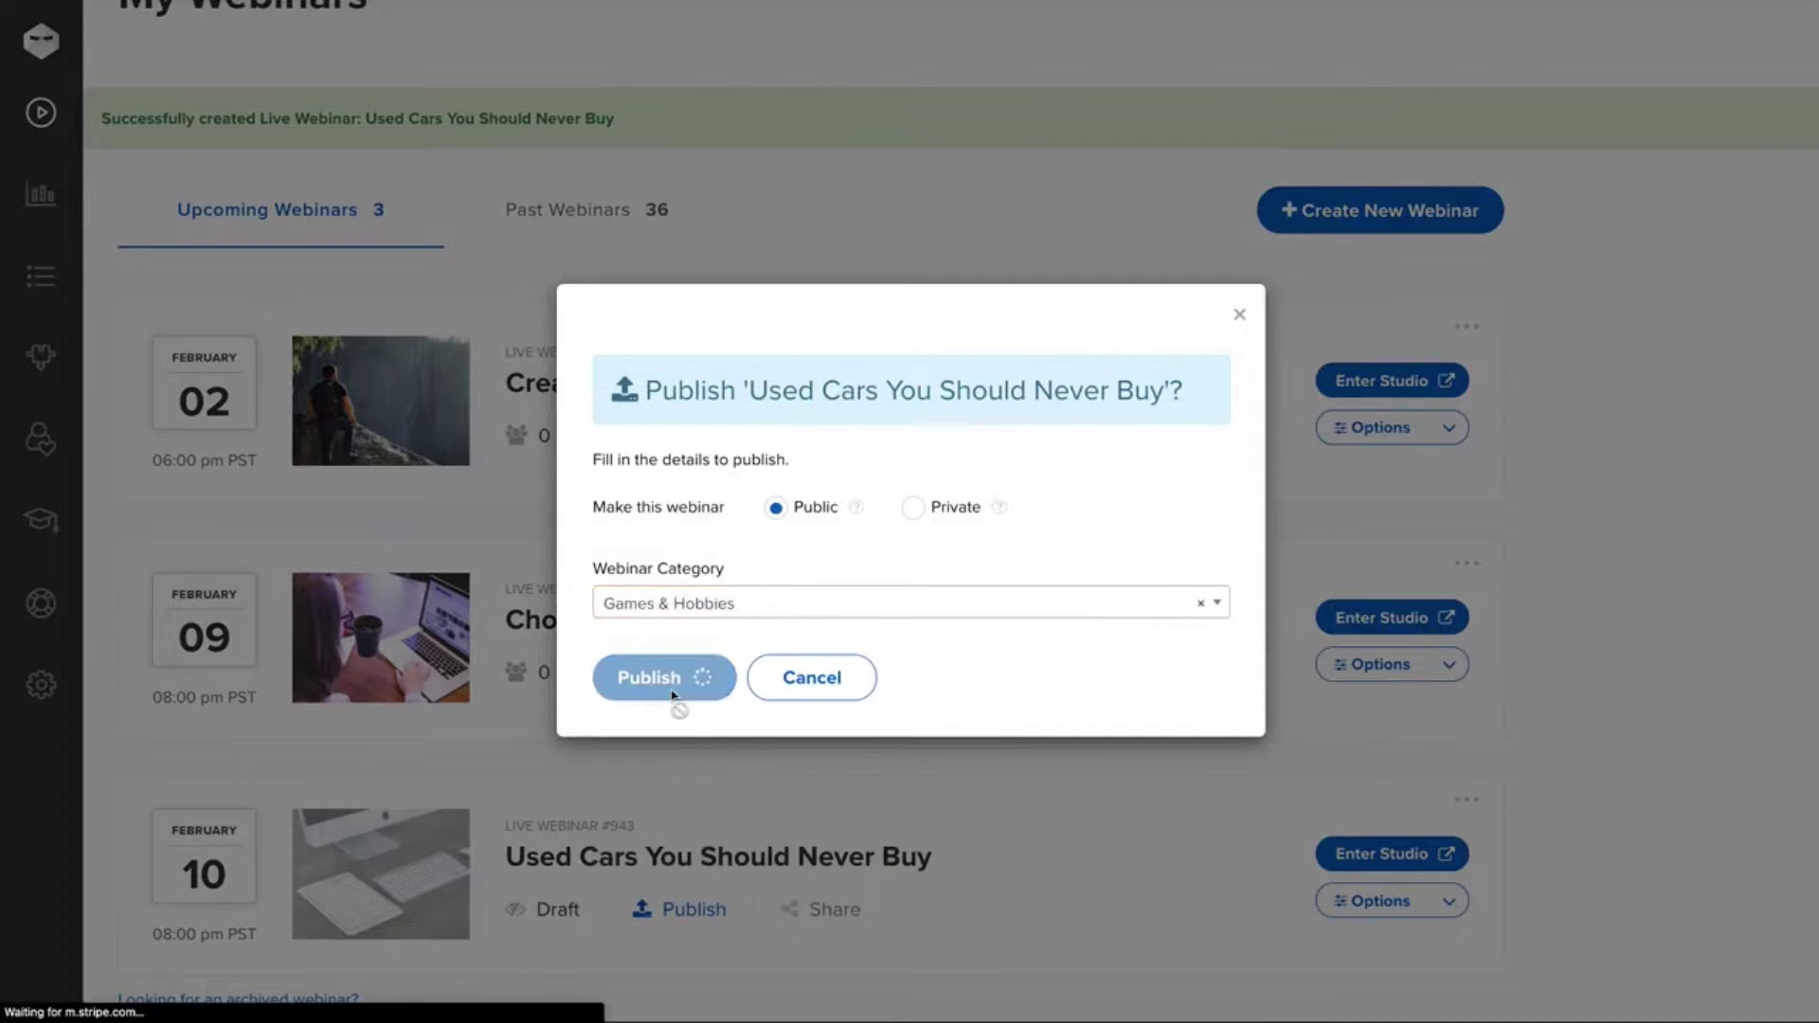
pyautogui.click(804, 912)
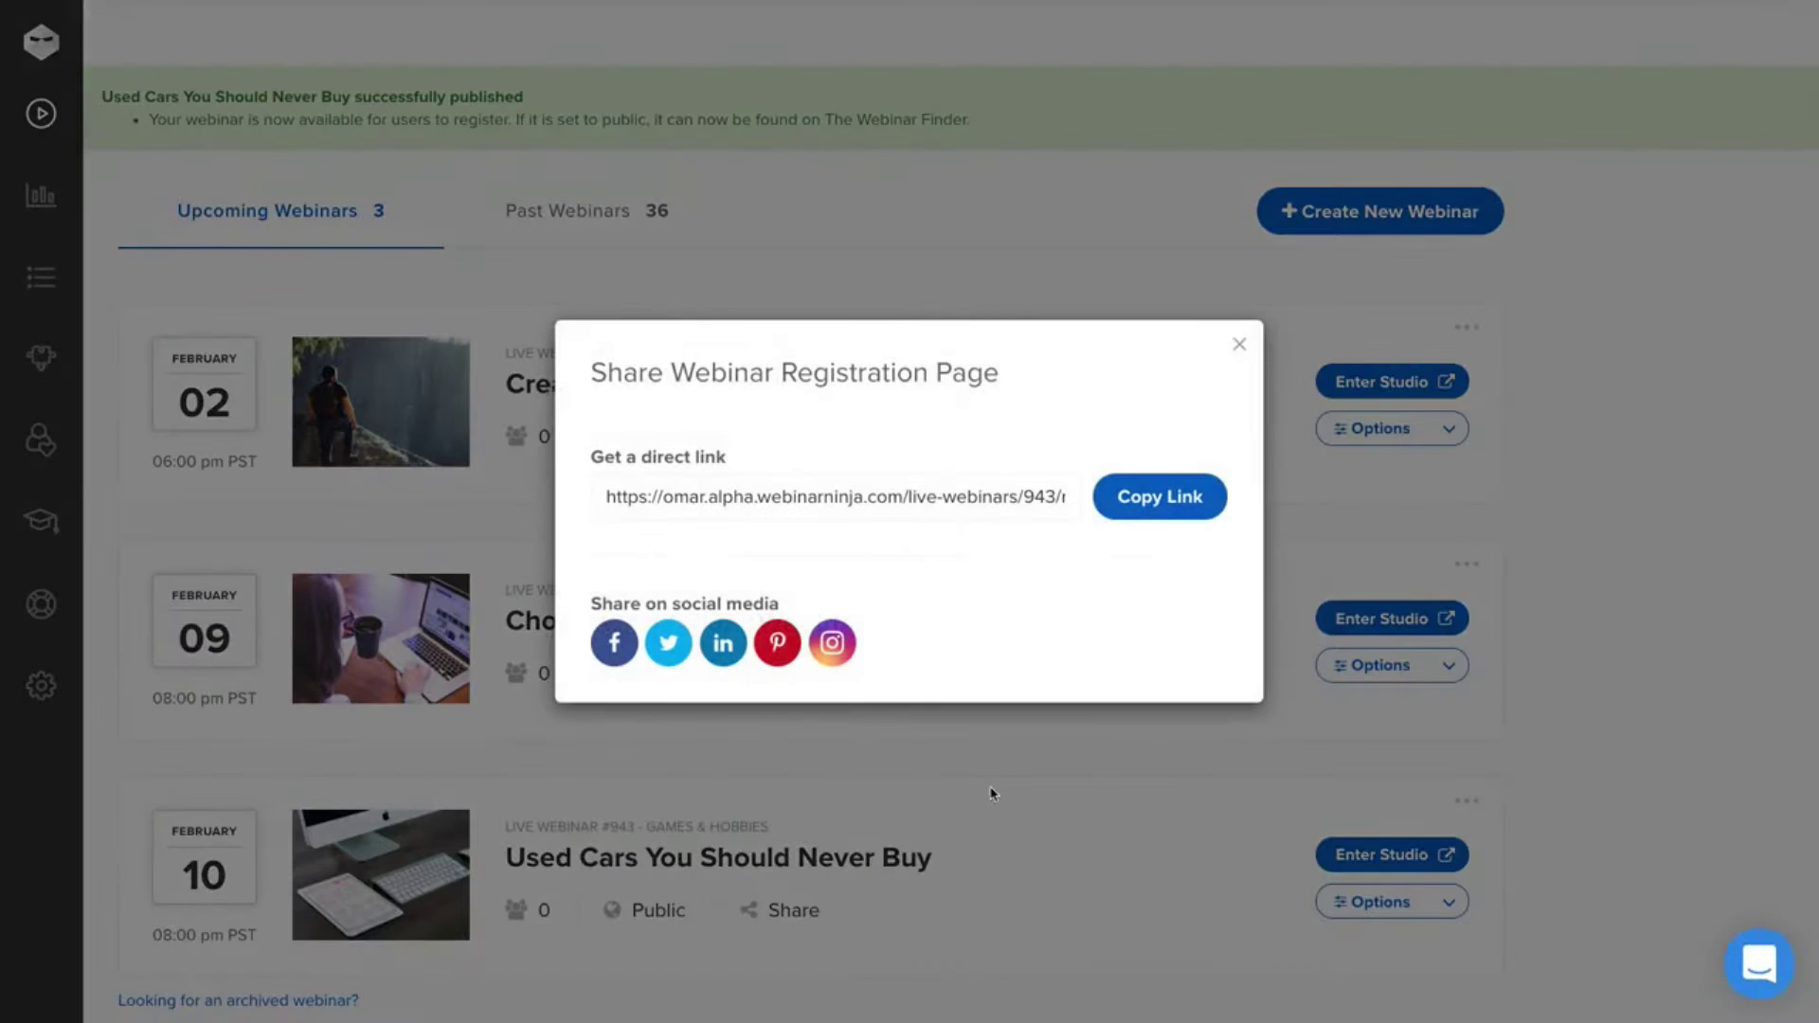
pyautogui.click(1171, 500)
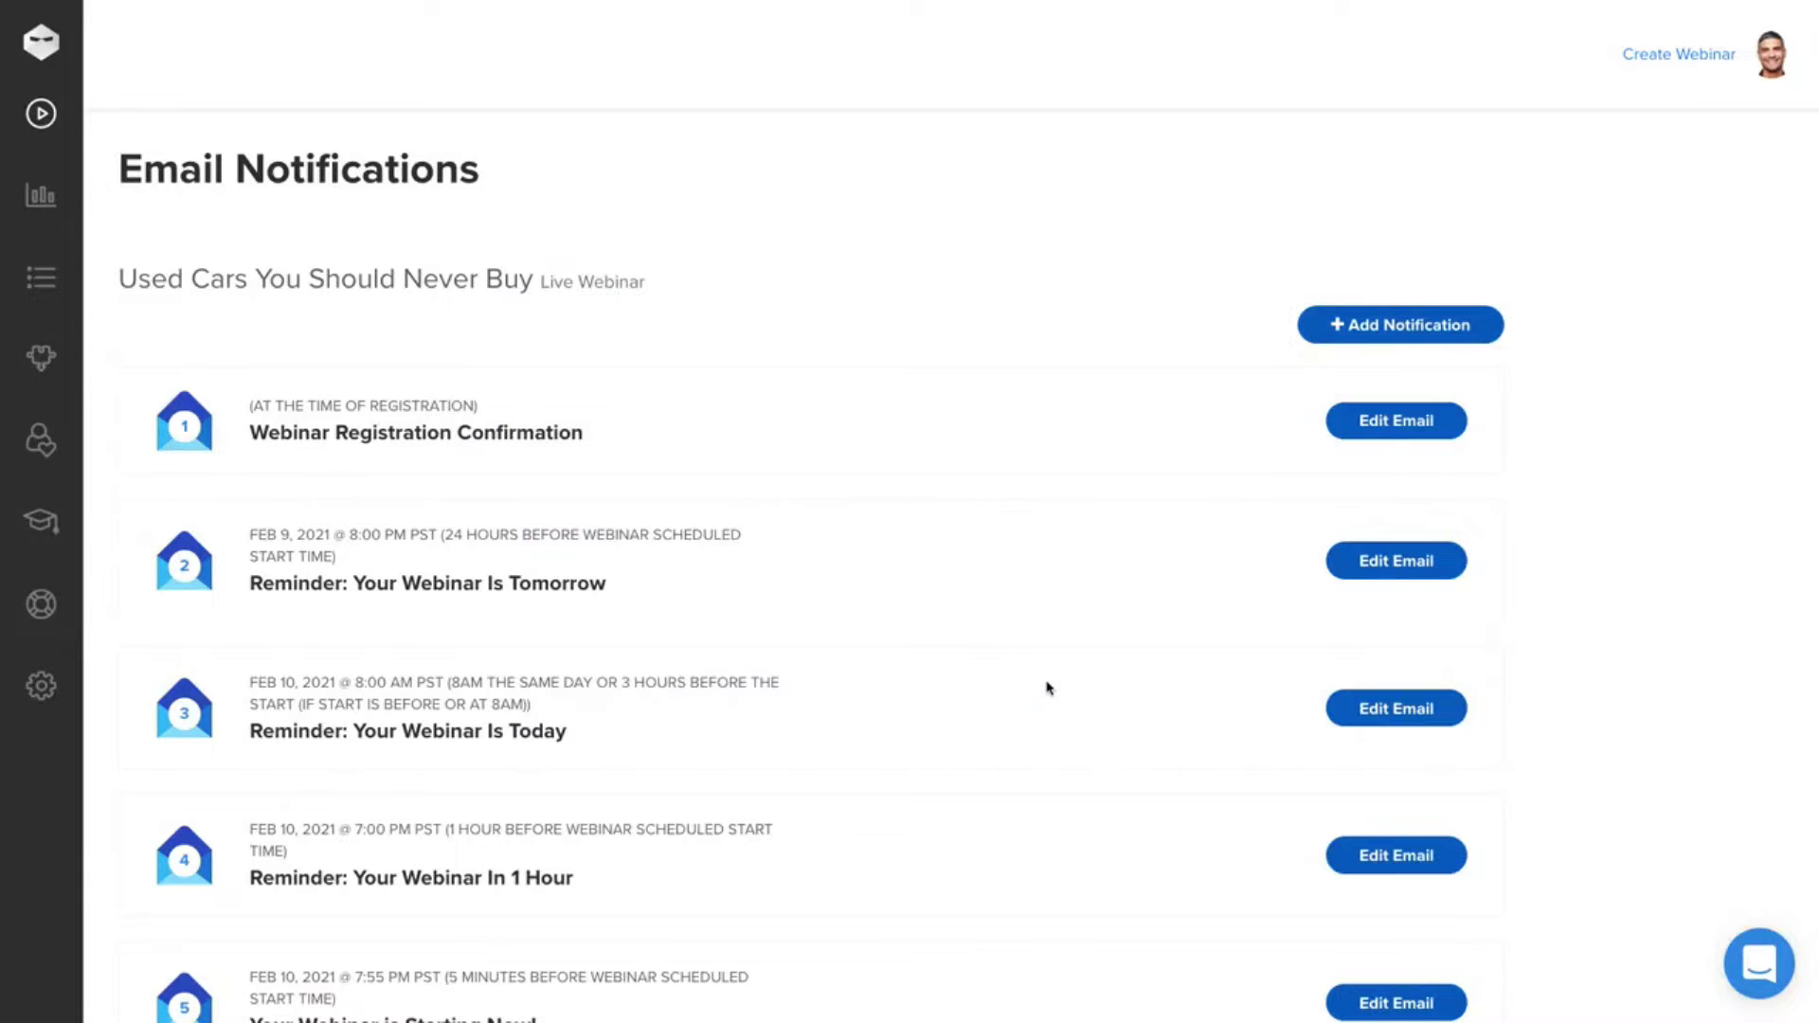
# - Review the email notifications and open the registration confirmation email for editing
pyautogui.scroll(-3, 1049, 689)
pyautogui.scroll(-2, 1049, 688)
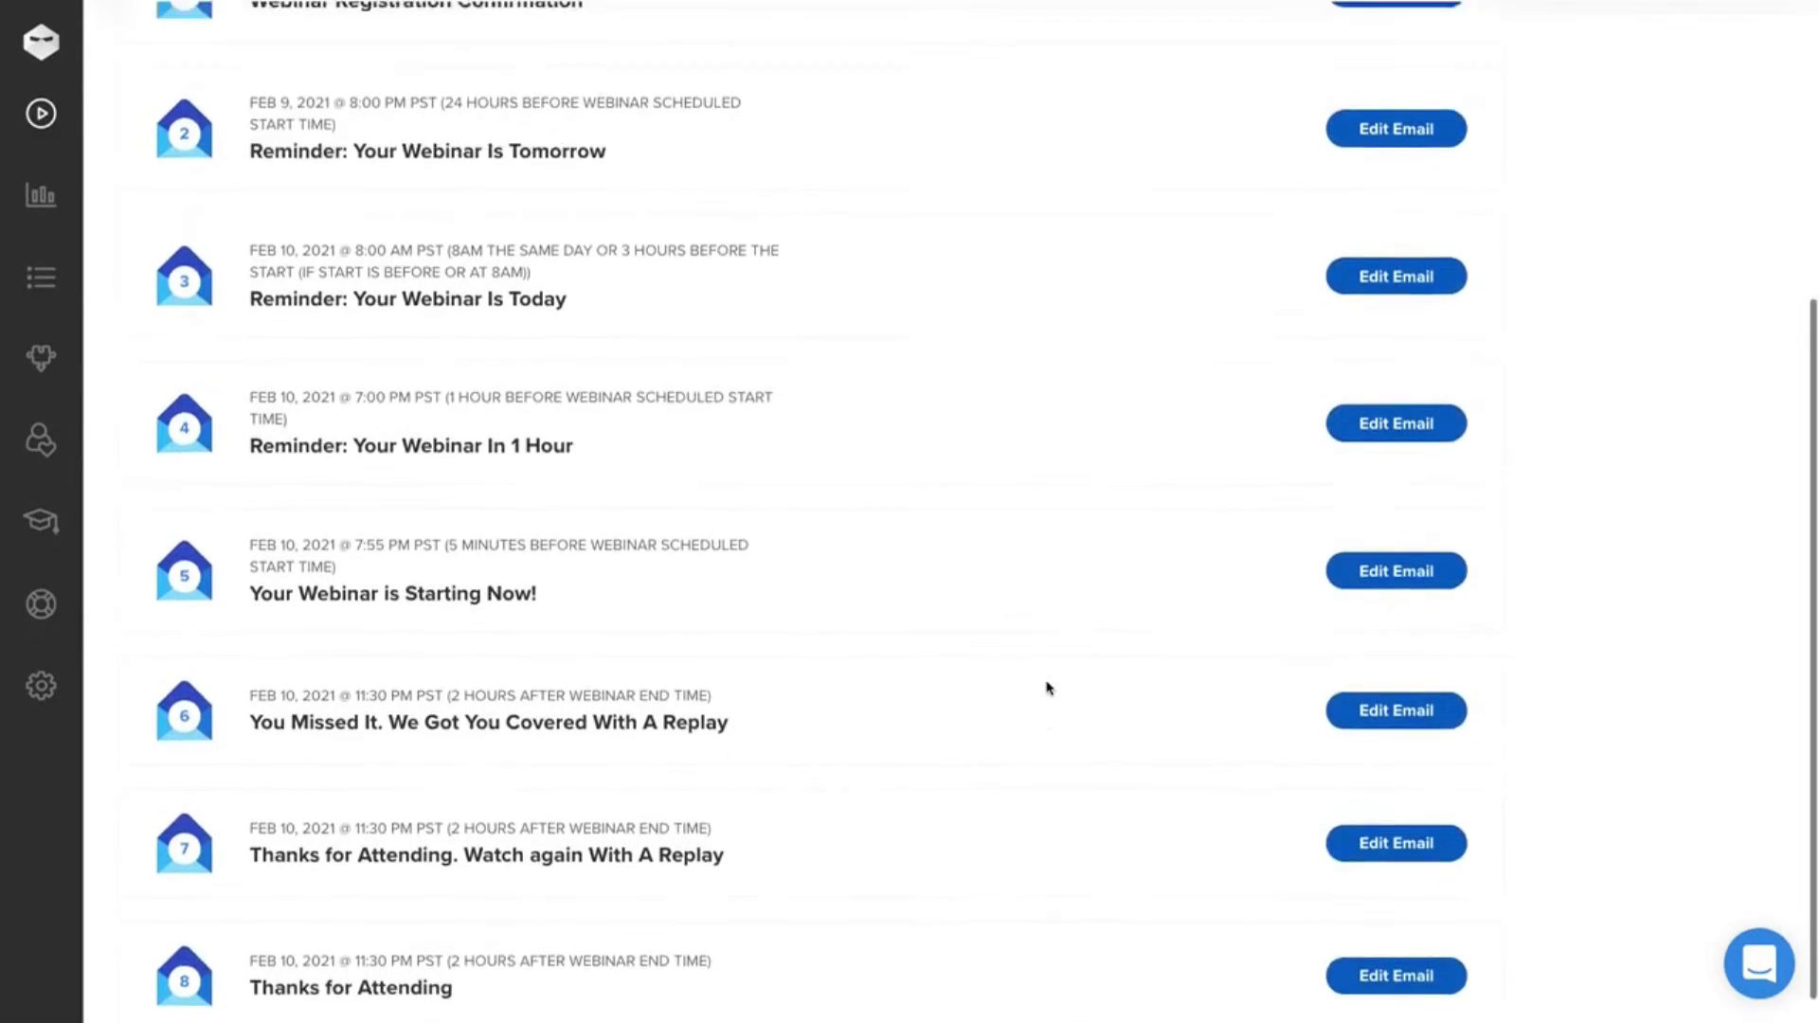
pyautogui.scroll(5, 1049, 689)
pyautogui.click(1382, 421)
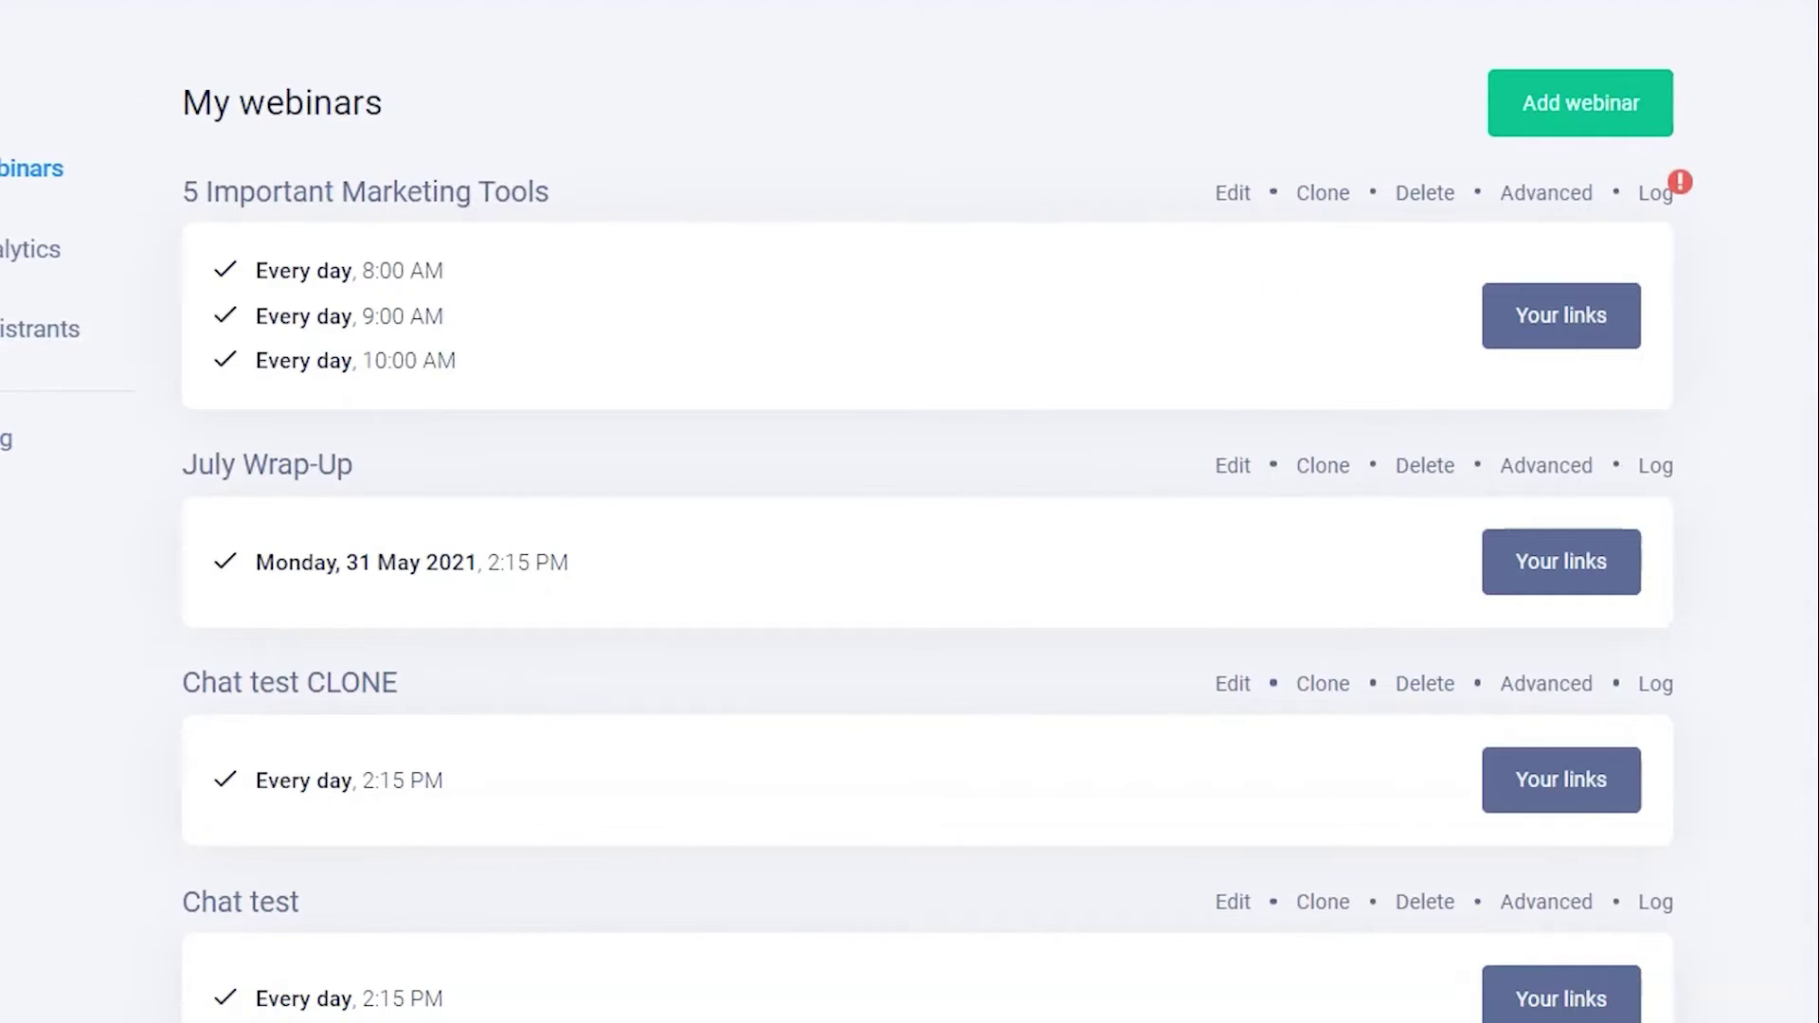
# - View the API custom integration details for 5 Important Marketing Tools, then close them
pyautogui.click(1601, 341)
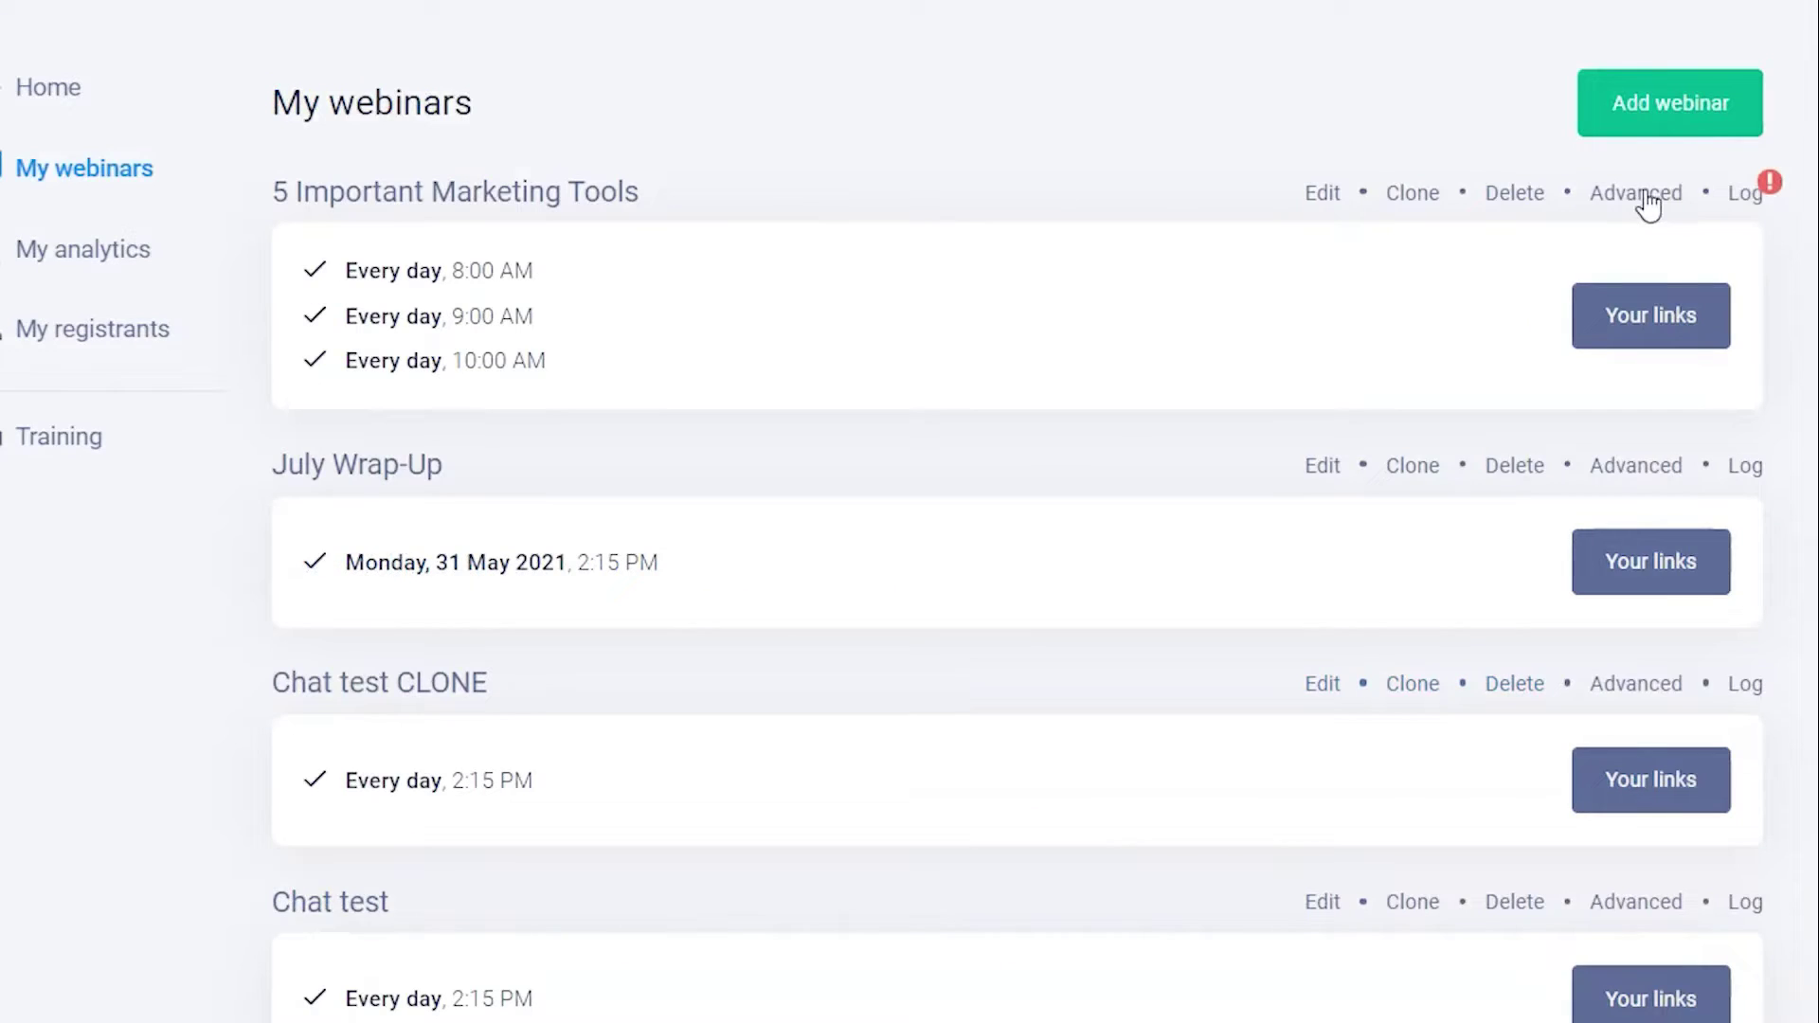
pyautogui.click(1645, 197)
pyautogui.click(1317, 393)
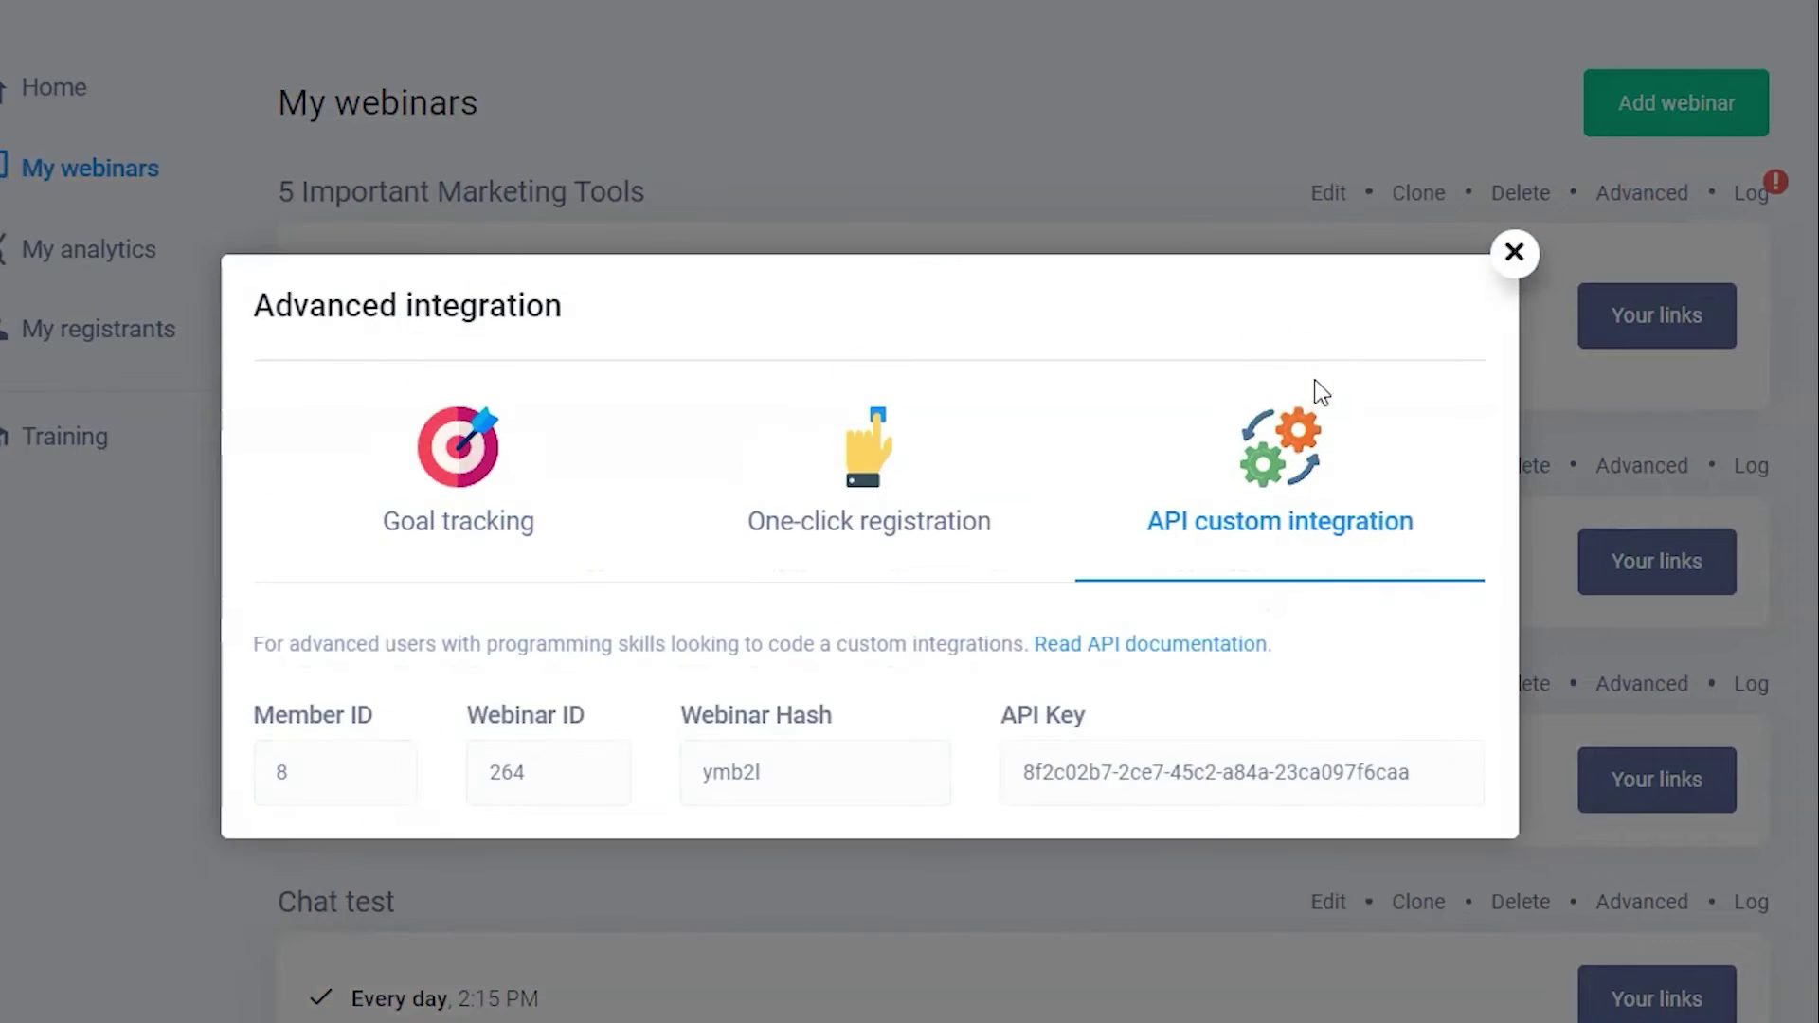
pyautogui.click(1514, 182)
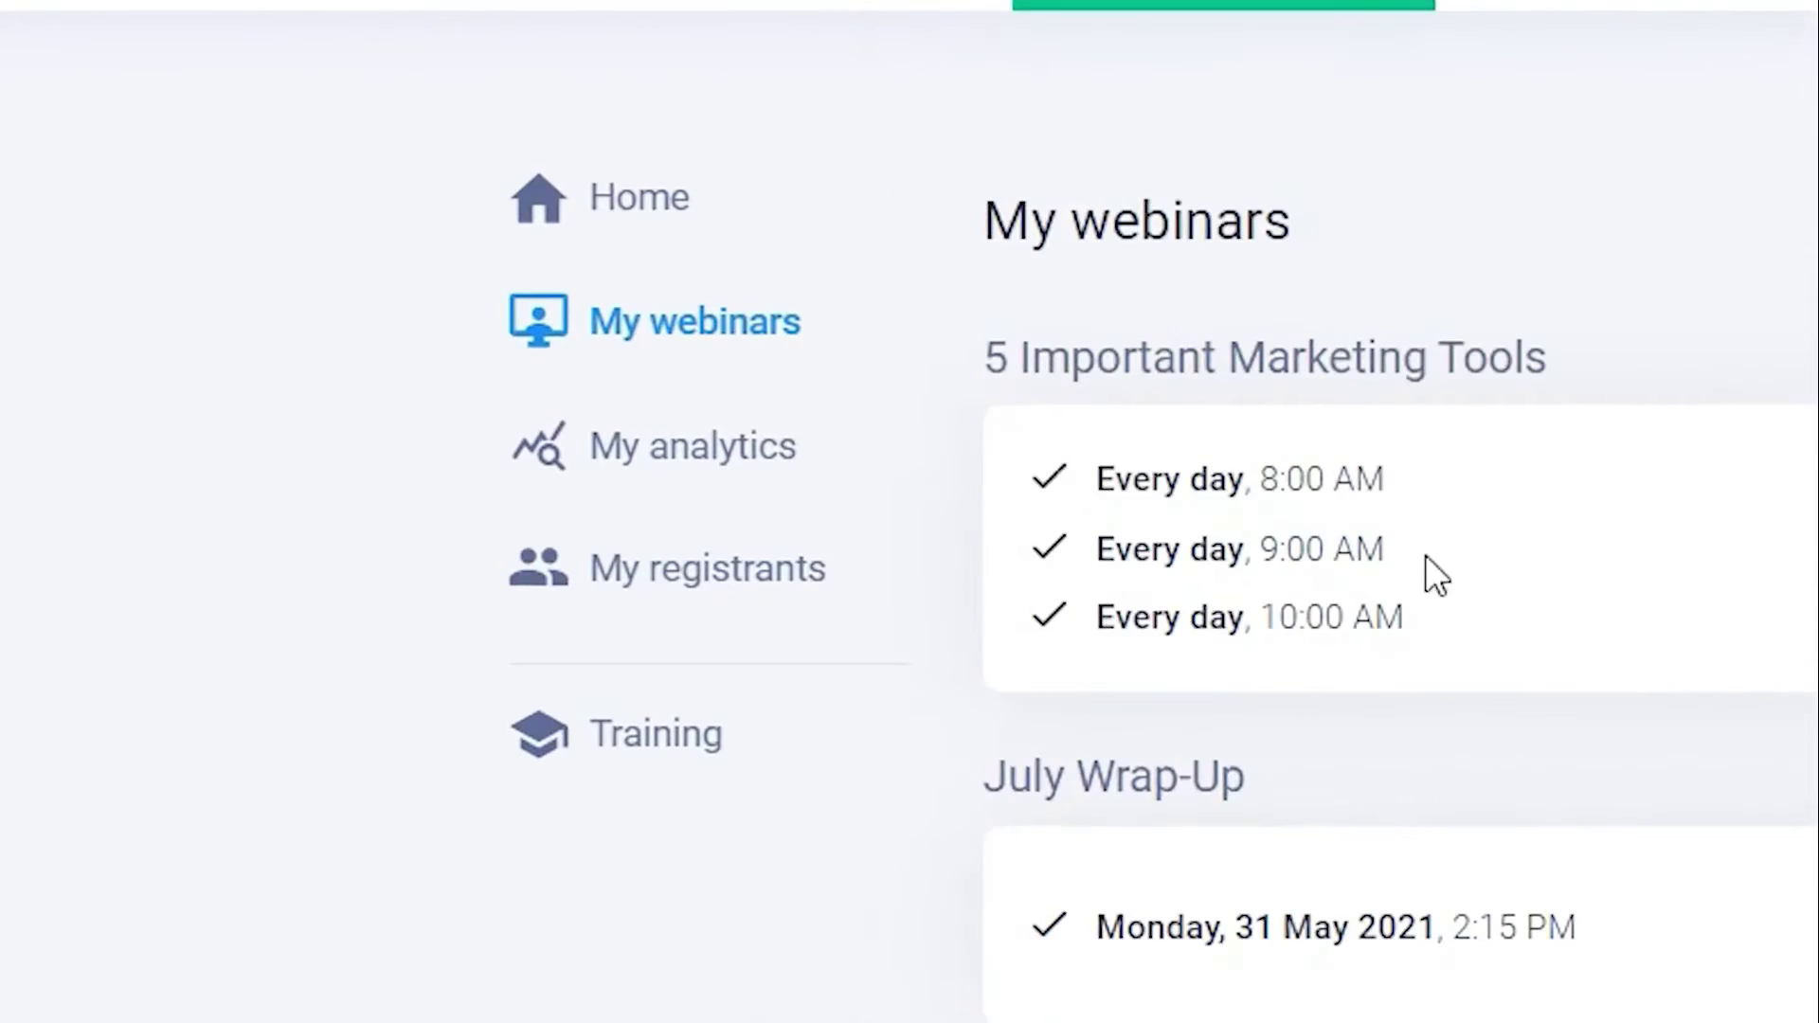
# - Load and review analytics for Scheduled webinar (multiple)
pyautogui.click(705, 448)
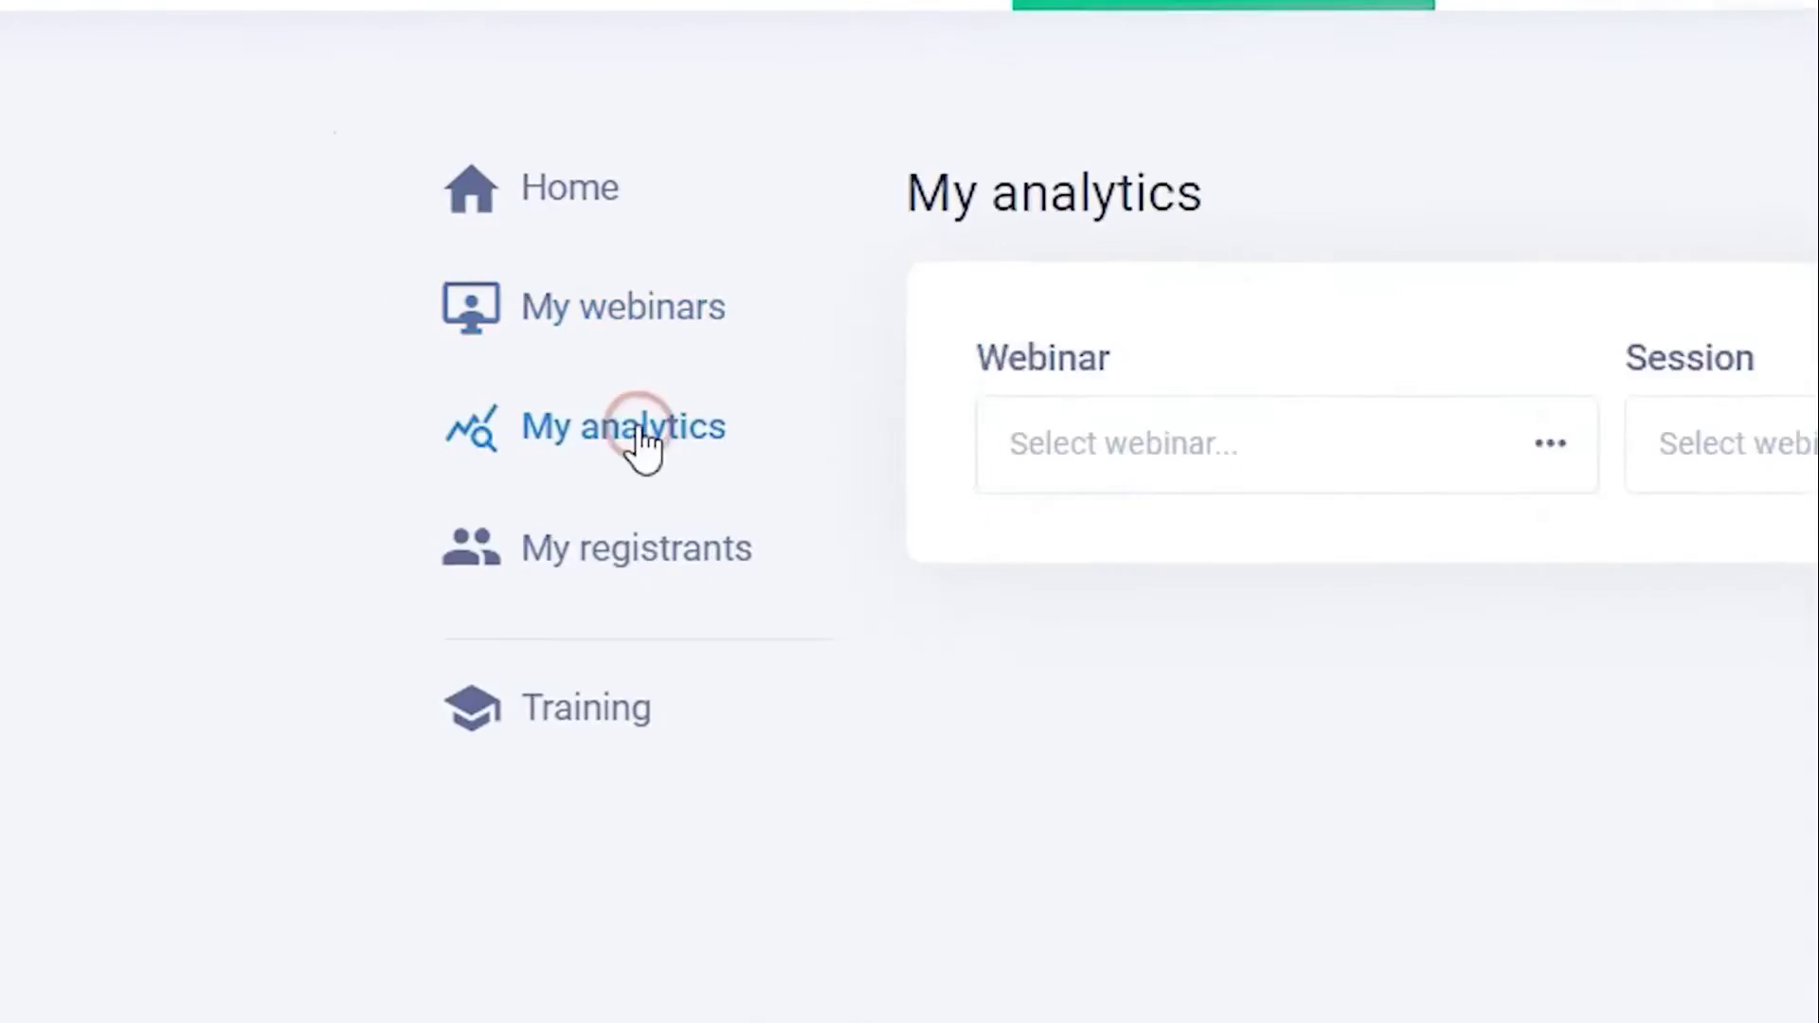
pyautogui.click(423, 256)
pyautogui.click(462, 654)
pyautogui.click(1652, 265)
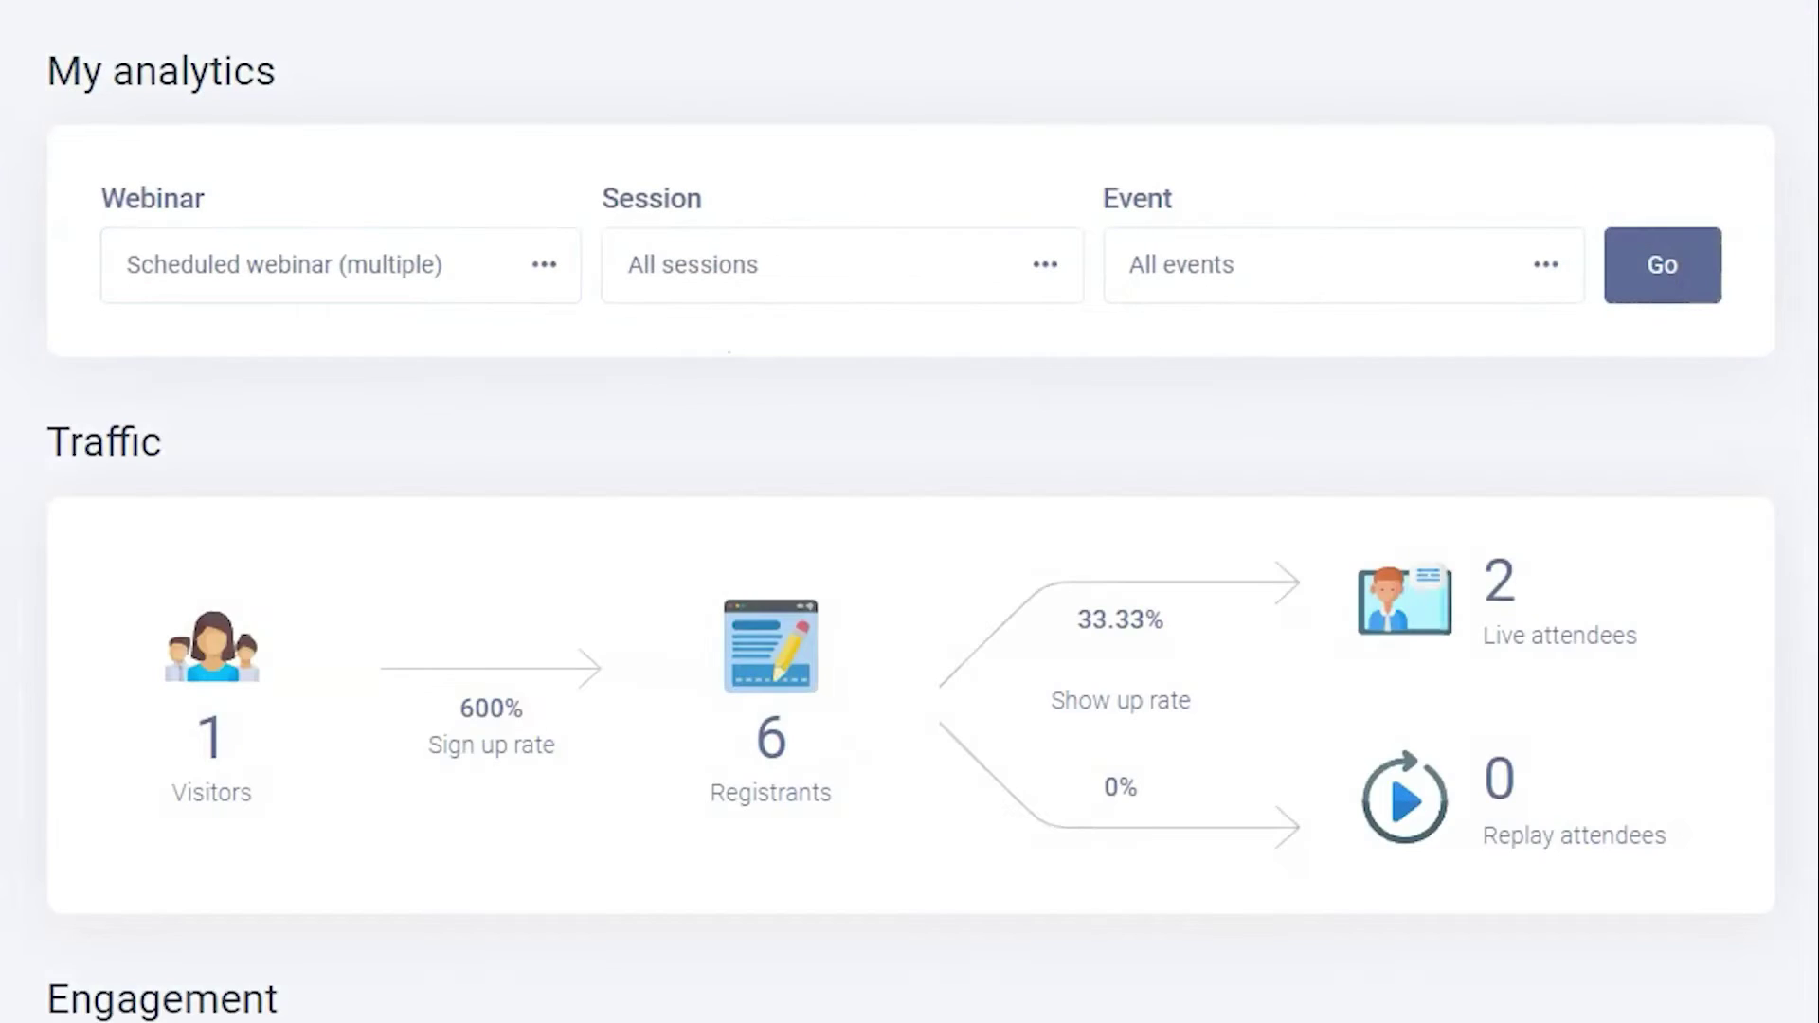
pyautogui.scroll(-20, 909, 512)
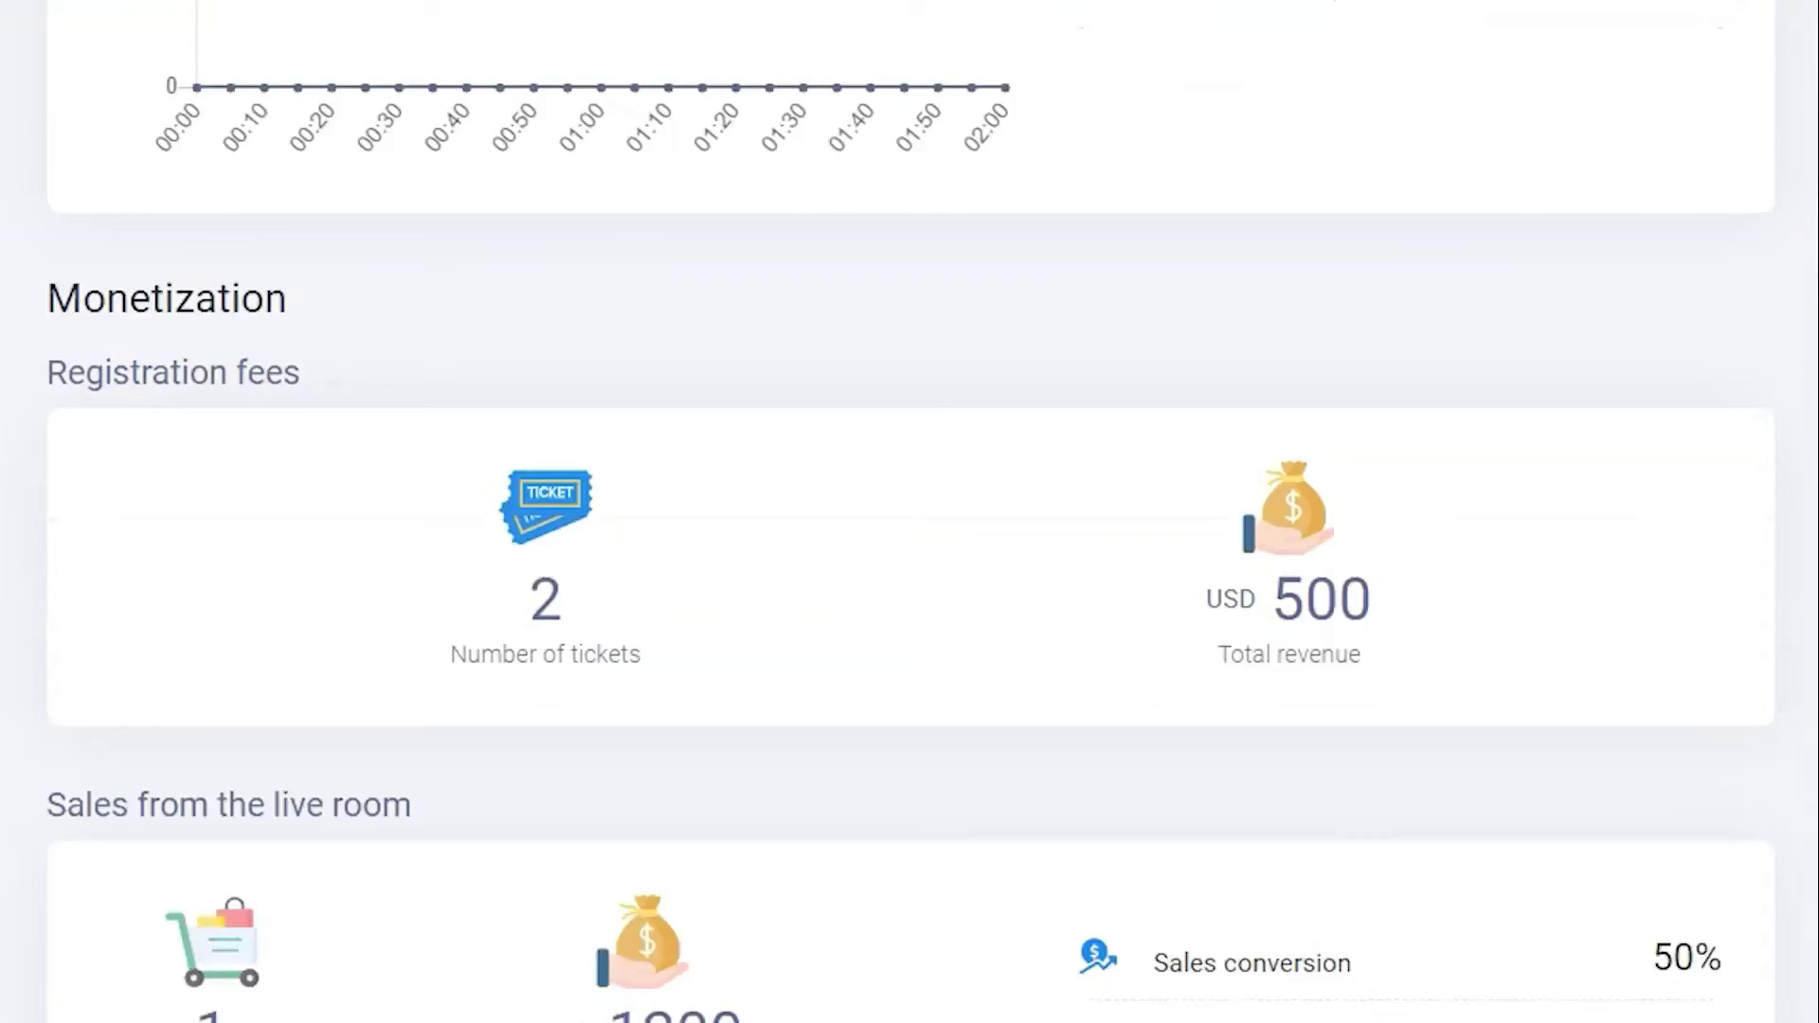
pyautogui.scroll(-10, 910, 512)
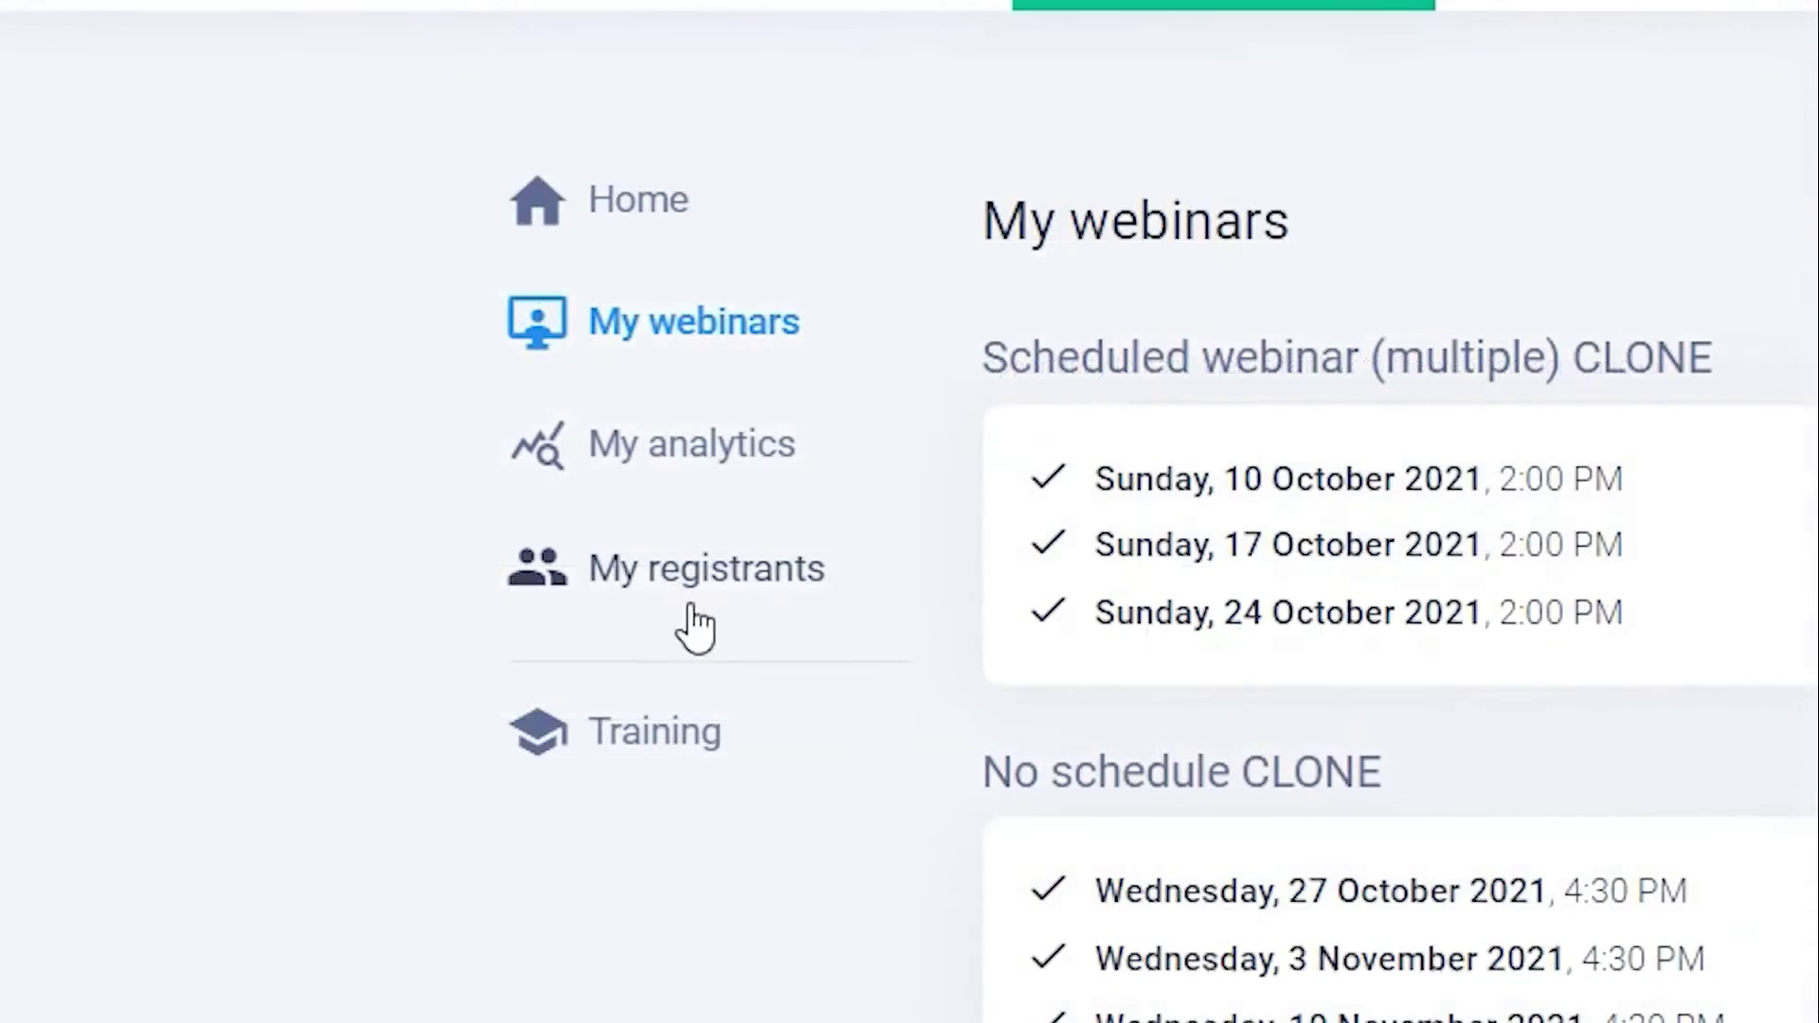
# - List registrants across all events, check the behaviour filters, and export the list
pyautogui.click(687, 607)
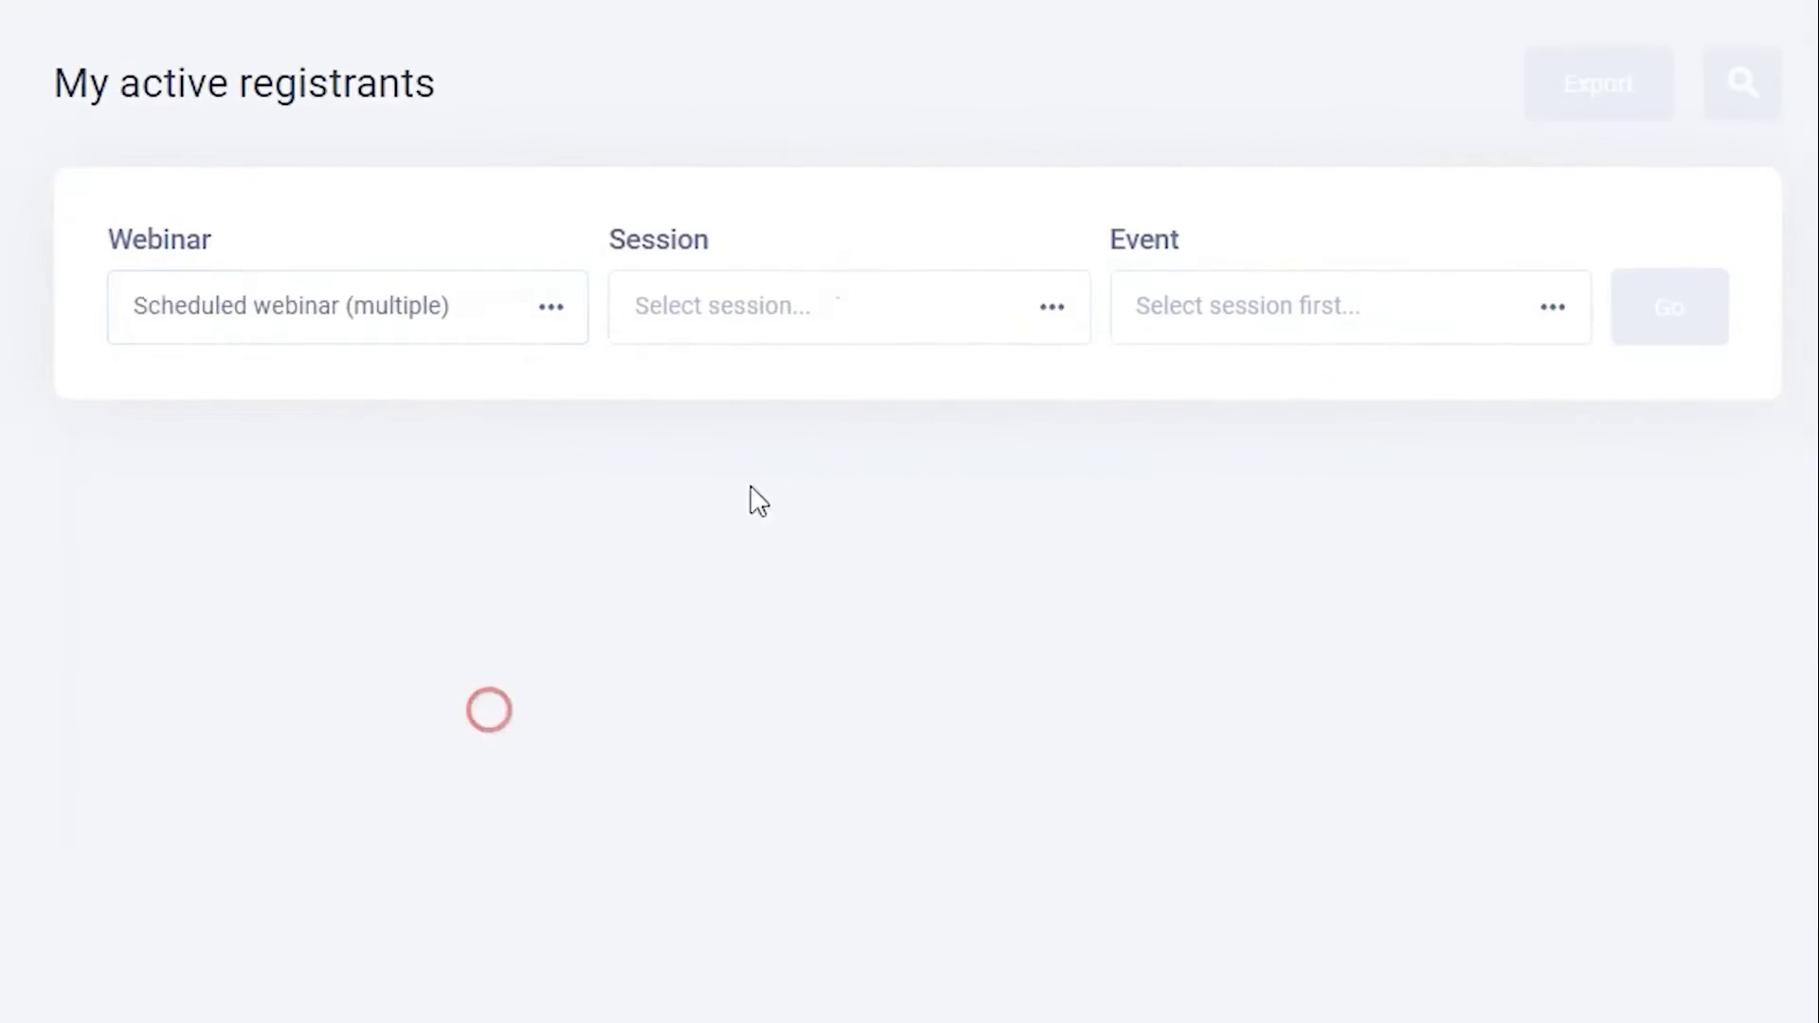
pyautogui.click(1304, 350)
pyautogui.click(1190, 401)
pyautogui.click(1663, 307)
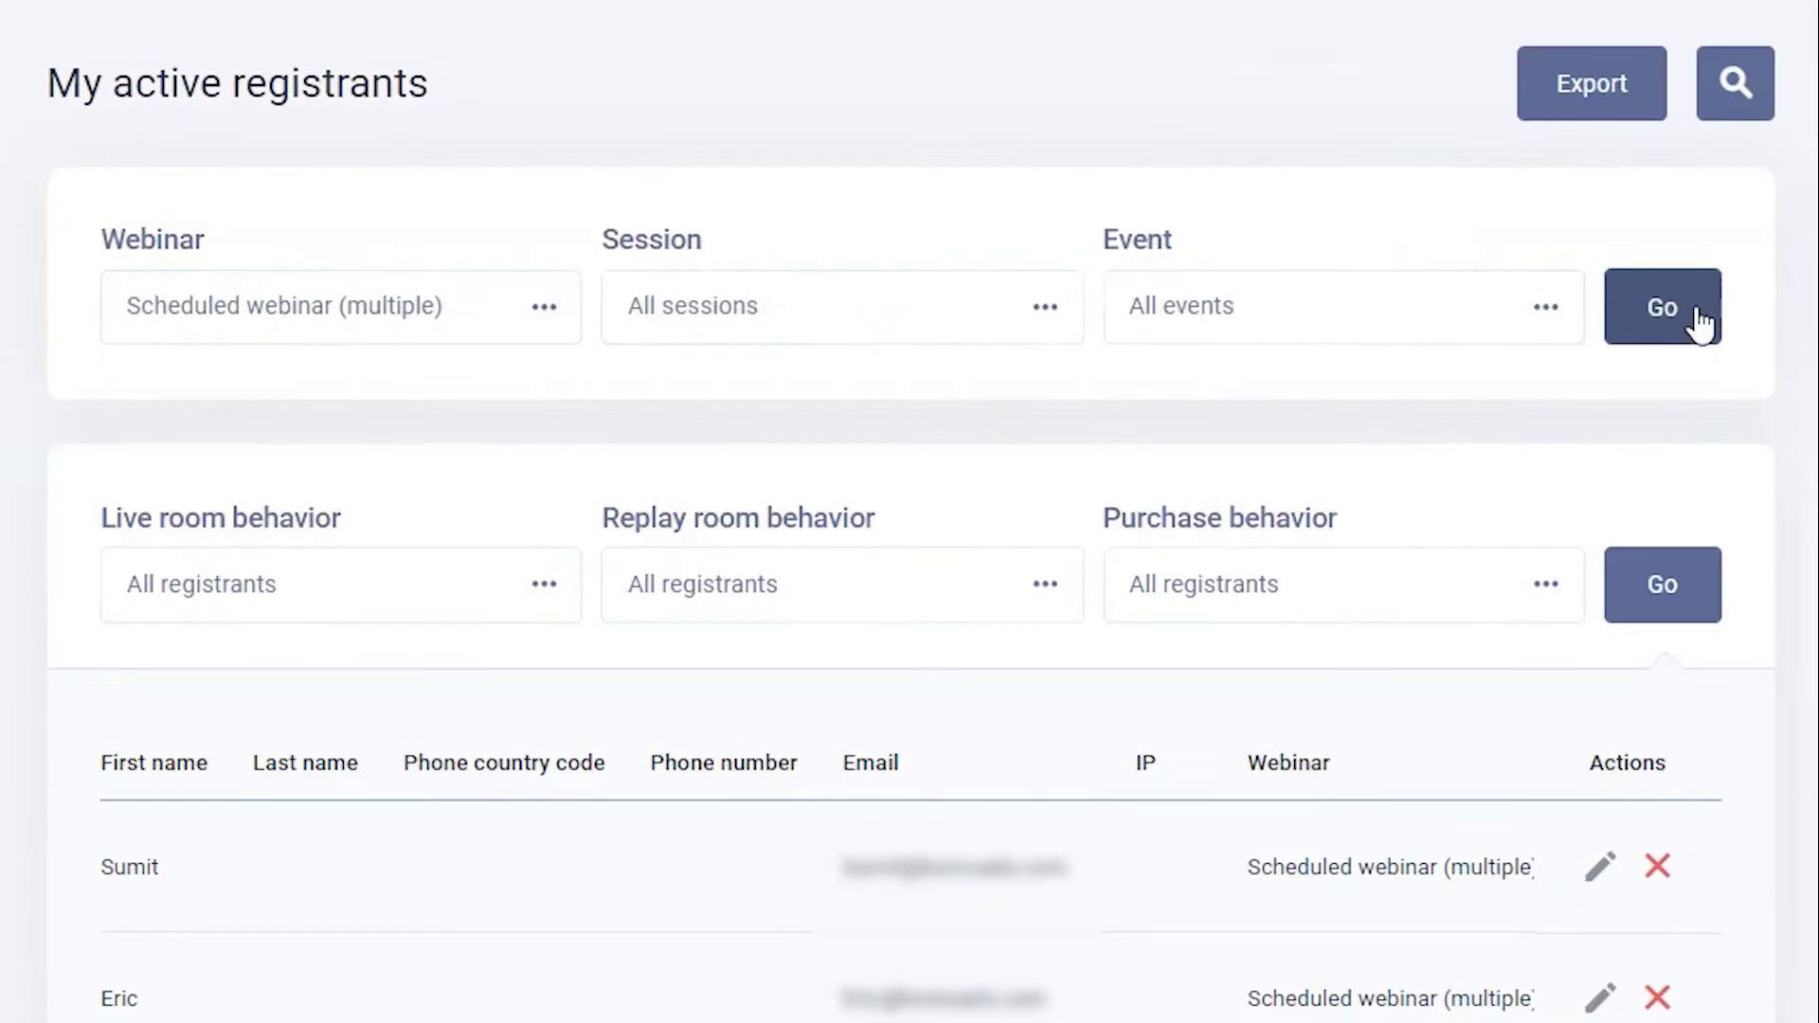
pyautogui.click(396, 592)
pyautogui.click(1220, 585)
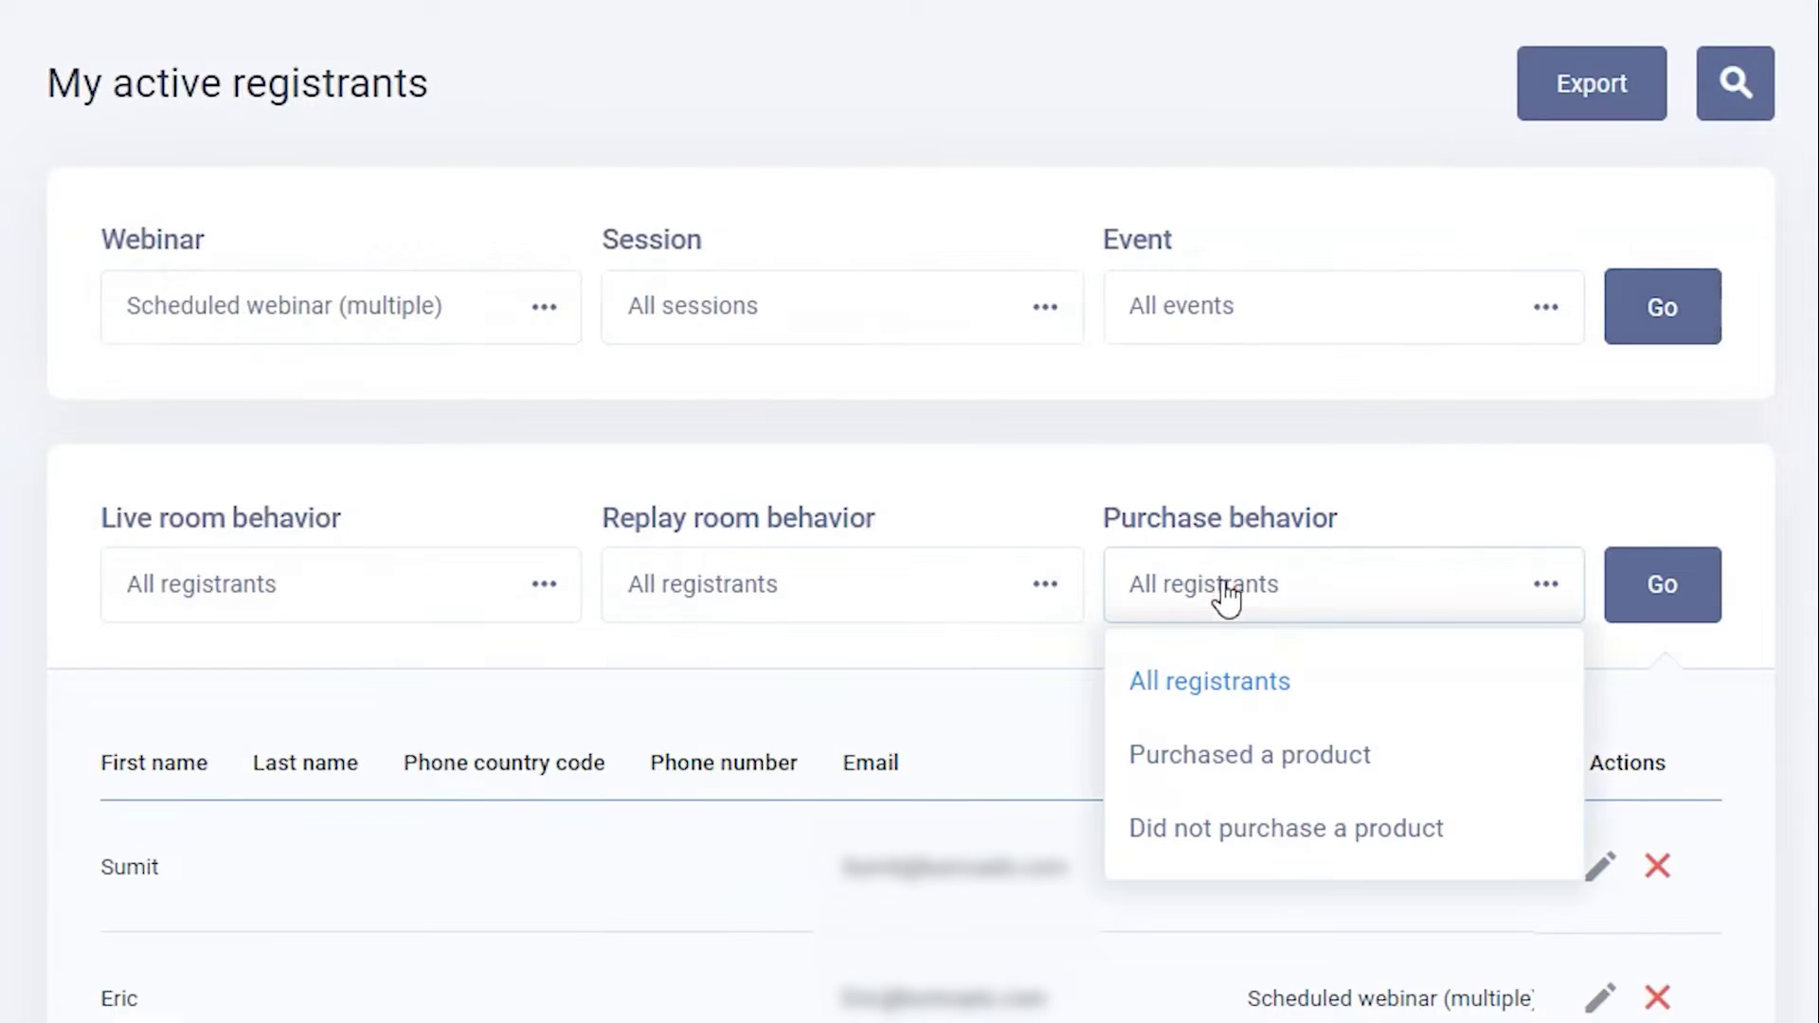
pyautogui.click(1584, 92)
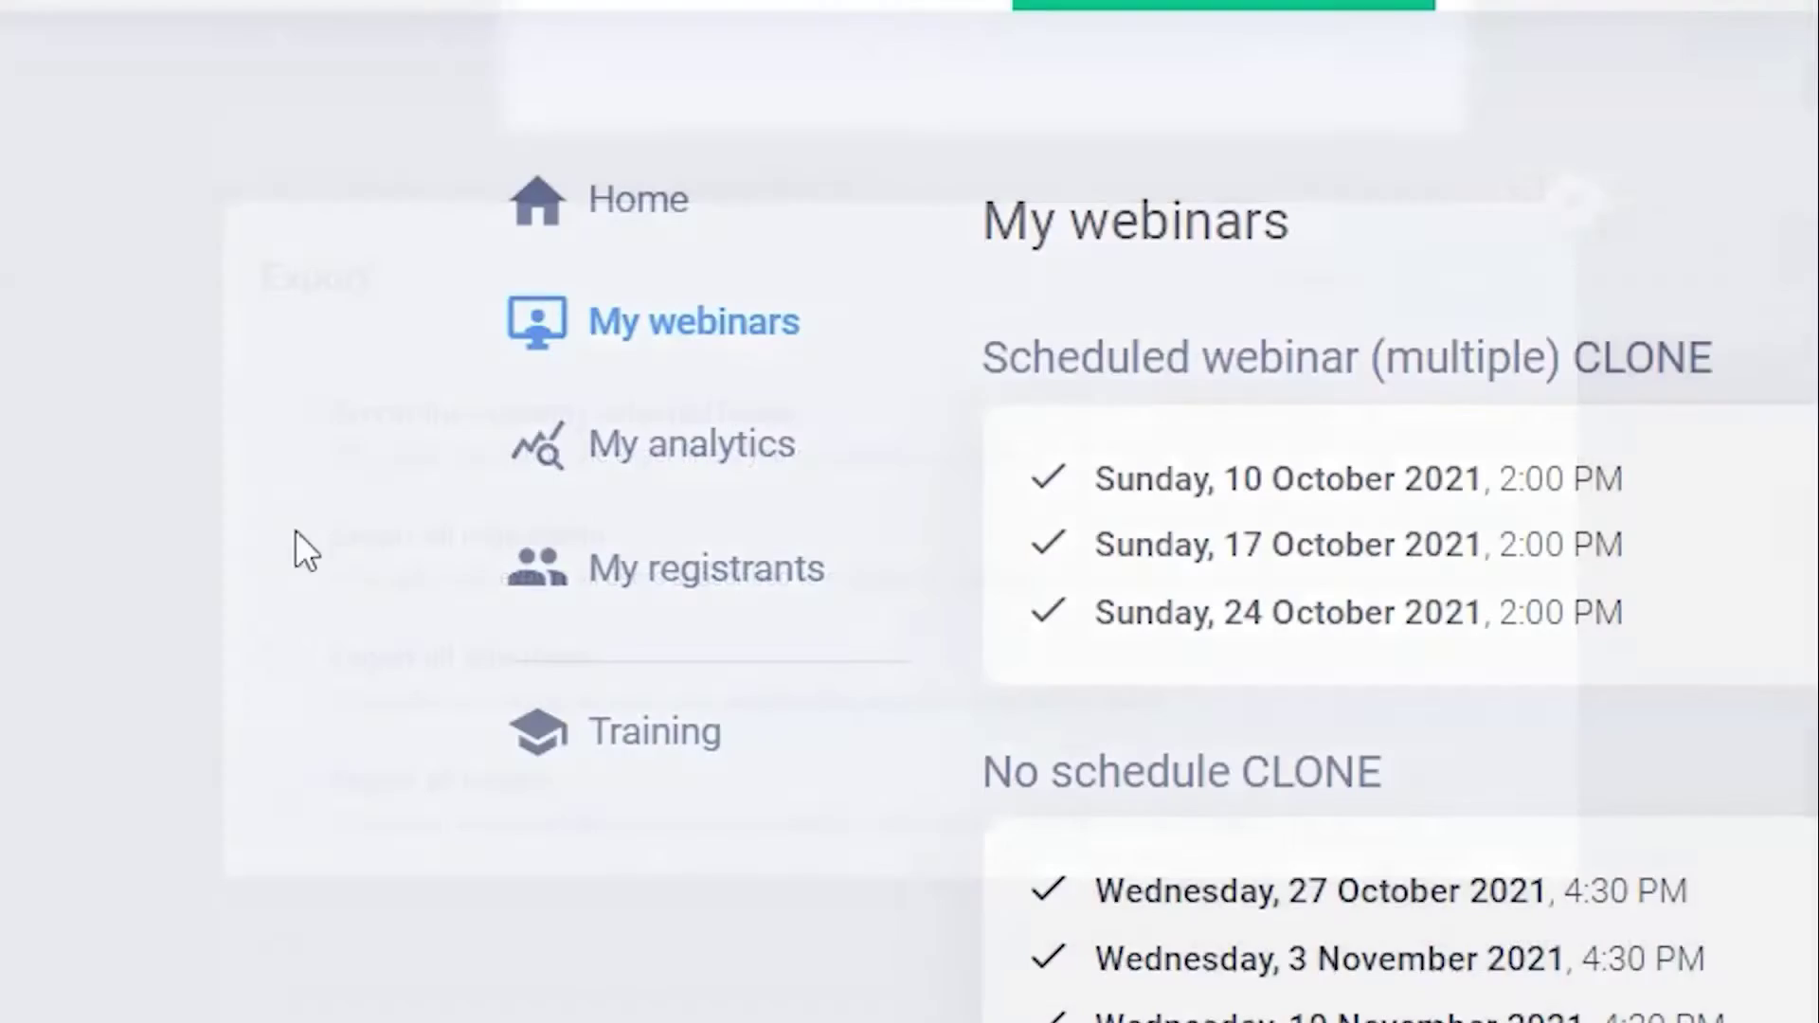
pyautogui.click(743, 757)
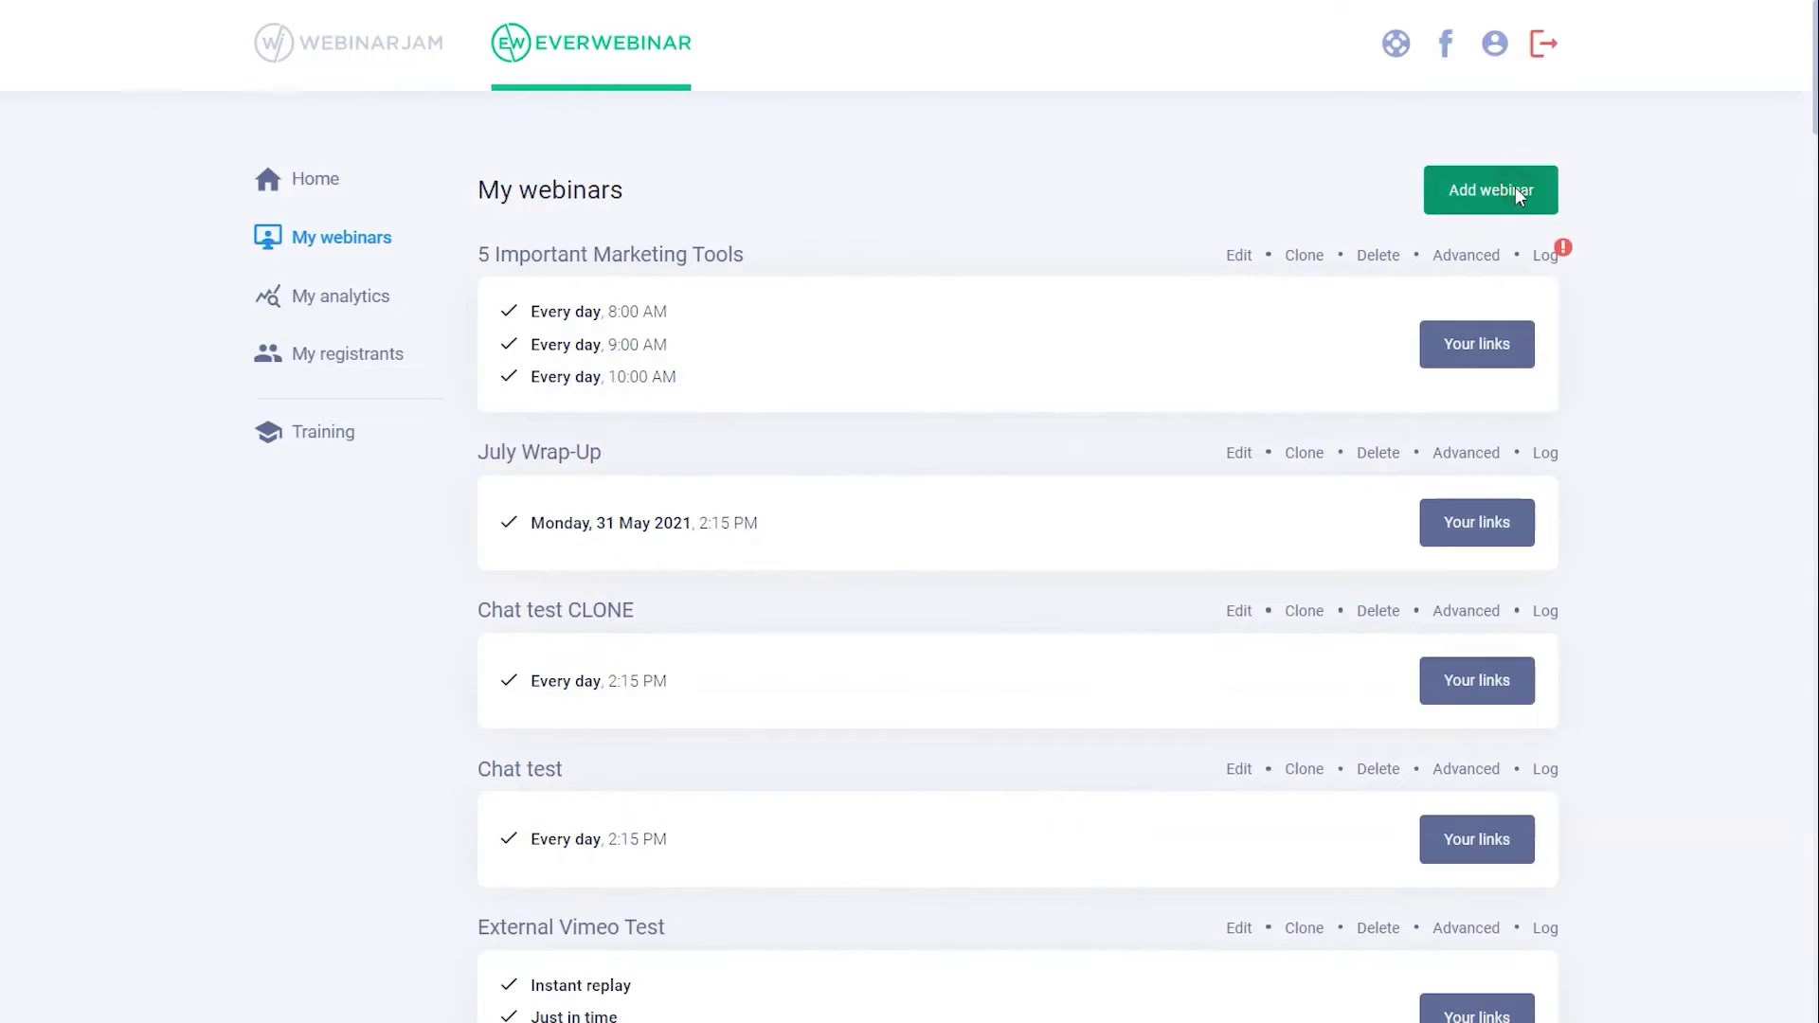
# - Start a new webinar and paste a YouTube video URL as its video
pyautogui.click(1515, 186)
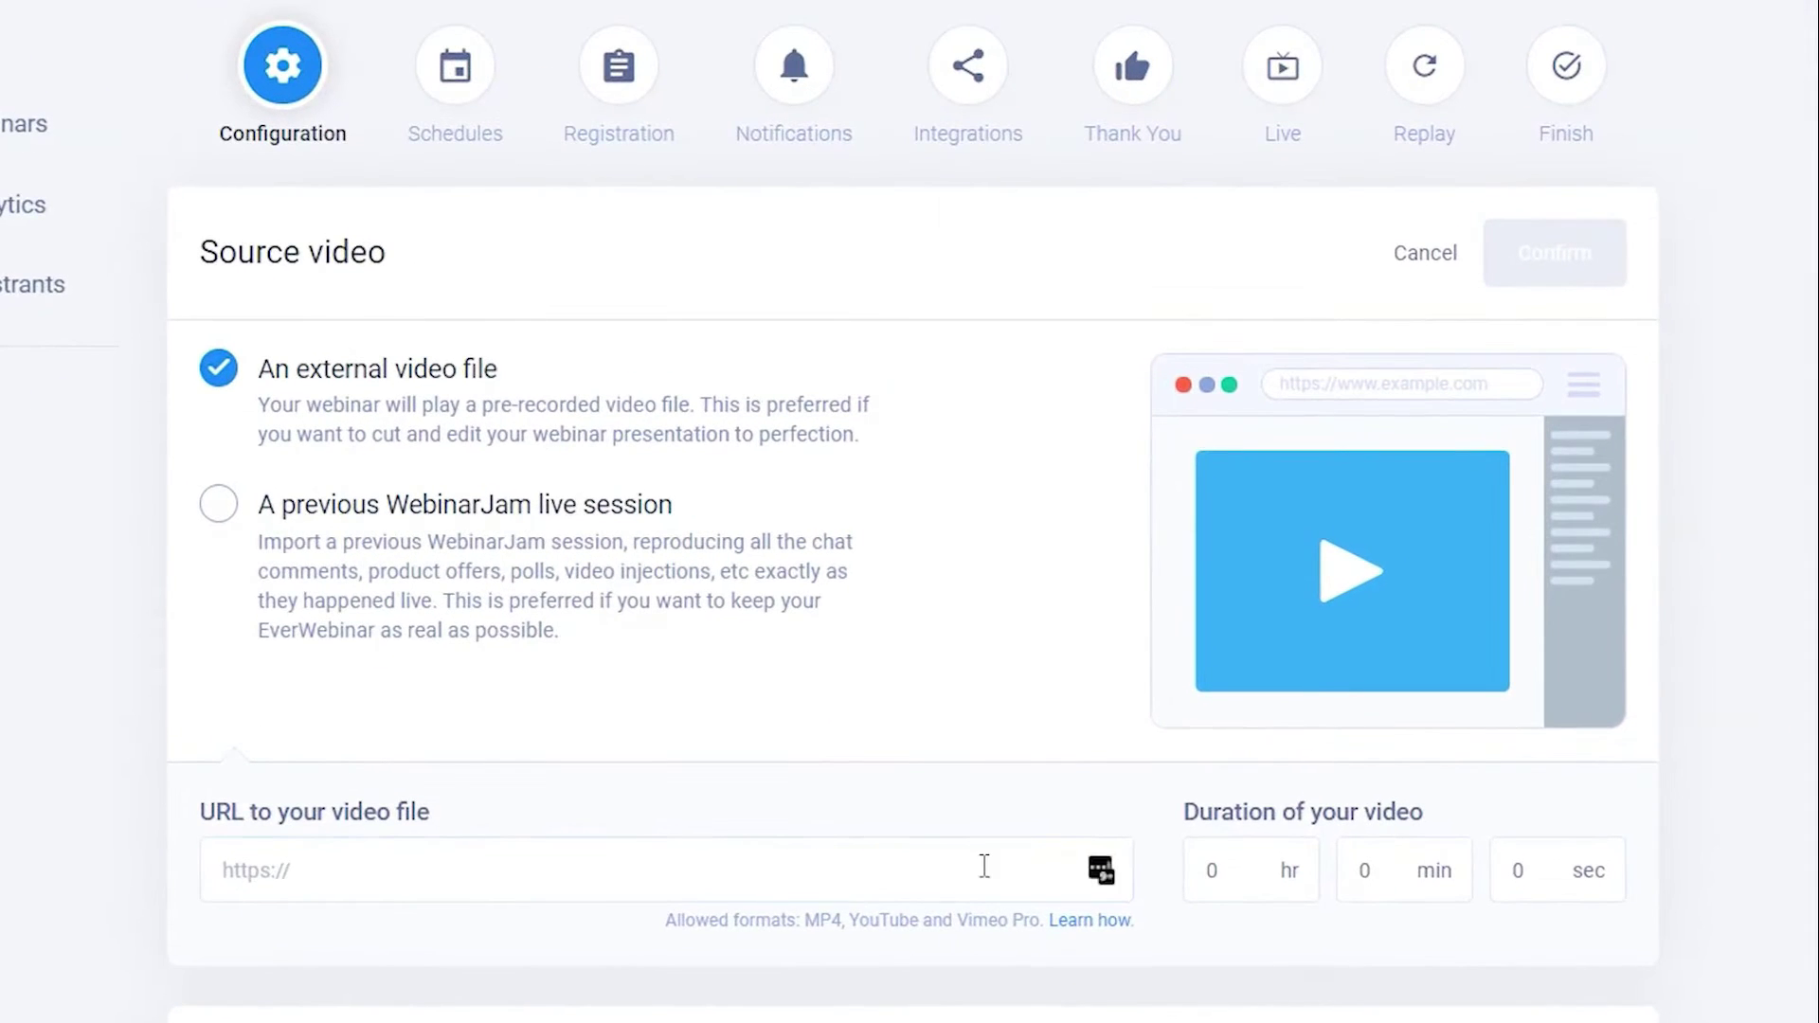
pyautogui.rightClick(984, 864)
pyautogui.click(1081, 617)
pyautogui.hotkey('ctrl', 'a')
pyautogui.rightClick(929, 861)
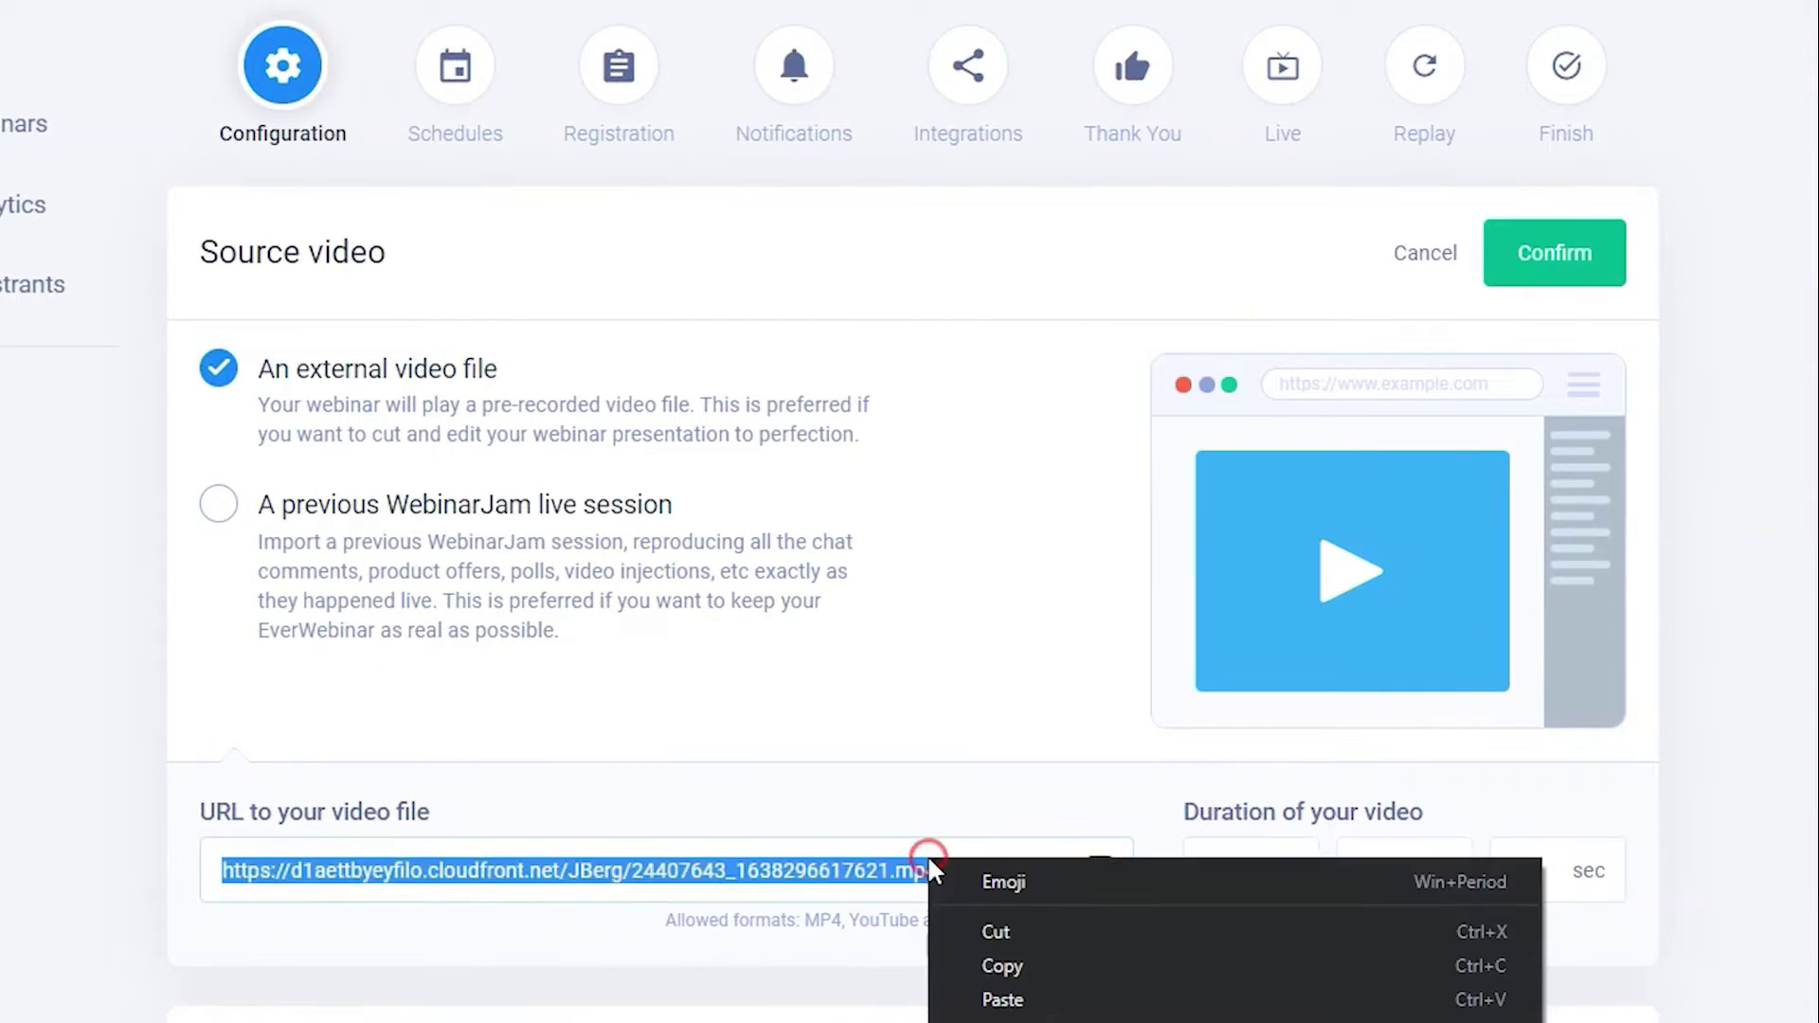
pyautogui.click(1080, 1015)
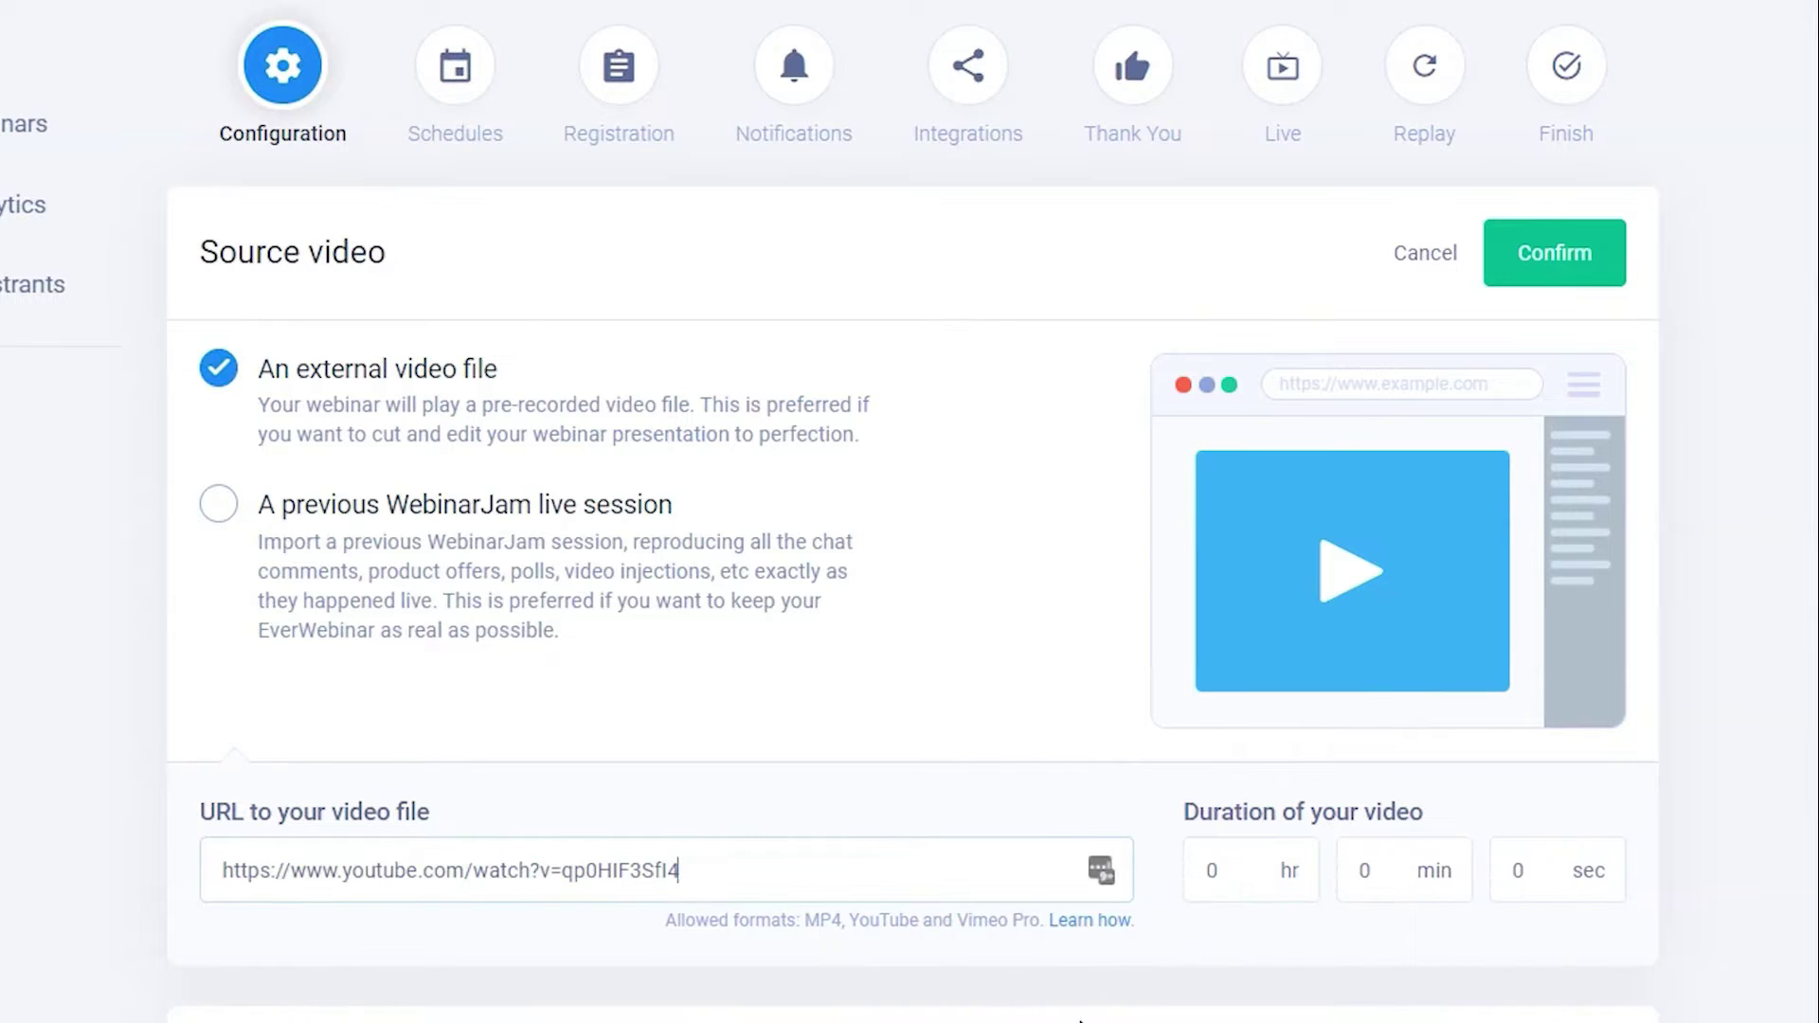
# - Use the Thursday, 2 Dec 2021 03:00 PM WebinarJam live session as the source
pyautogui.click(660, 559)
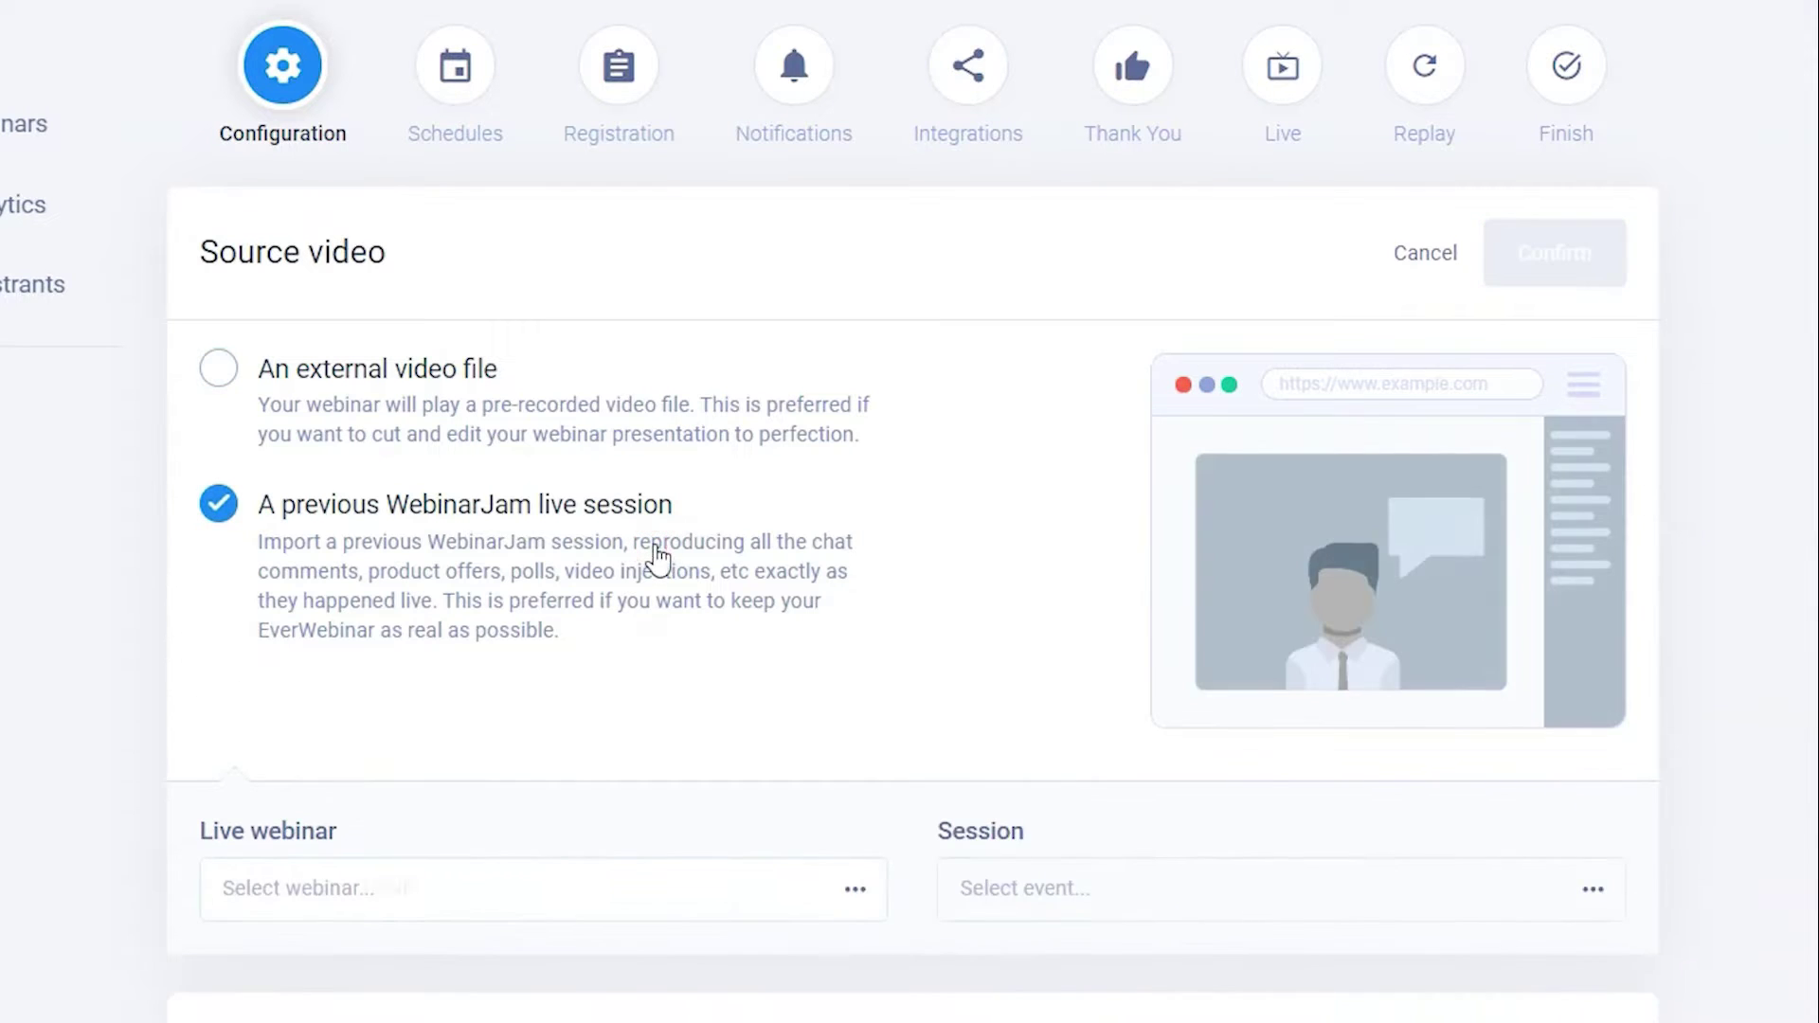
pyautogui.click(1300, 890)
pyautogui.click(1242, 966)
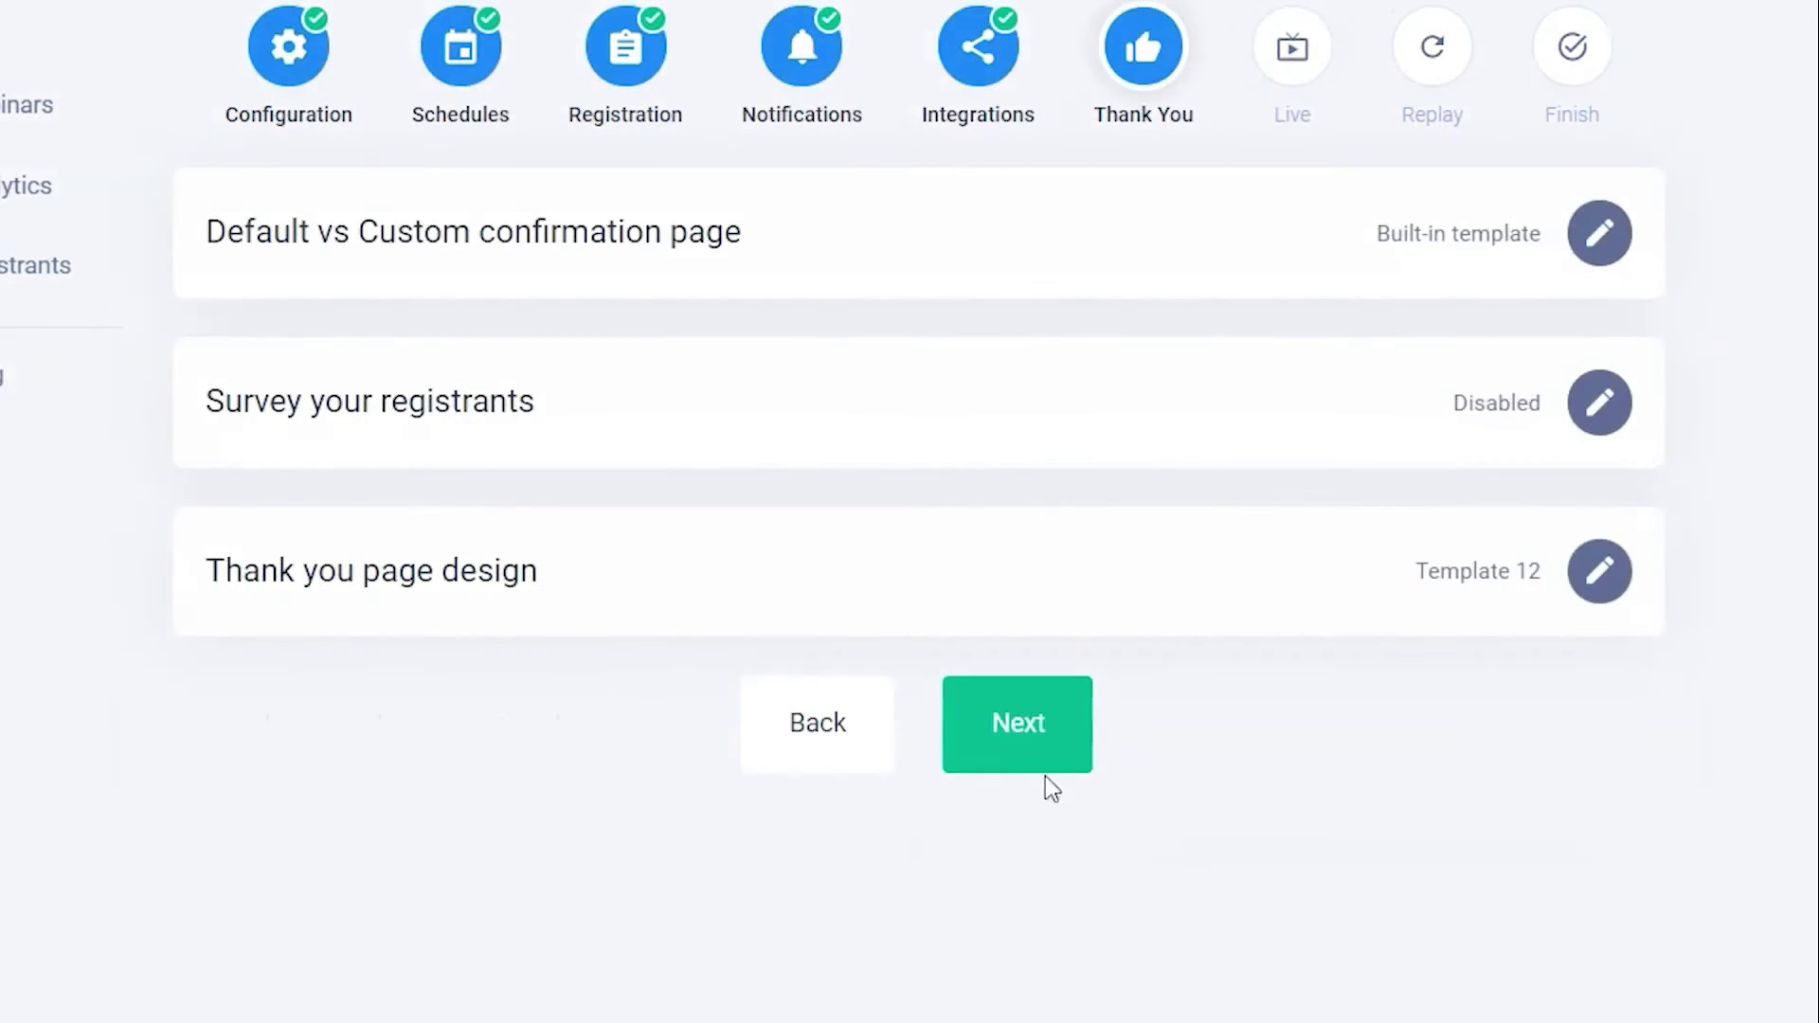
pyautogui.click(1037, 762)
pyautogui.click(1594, 404)
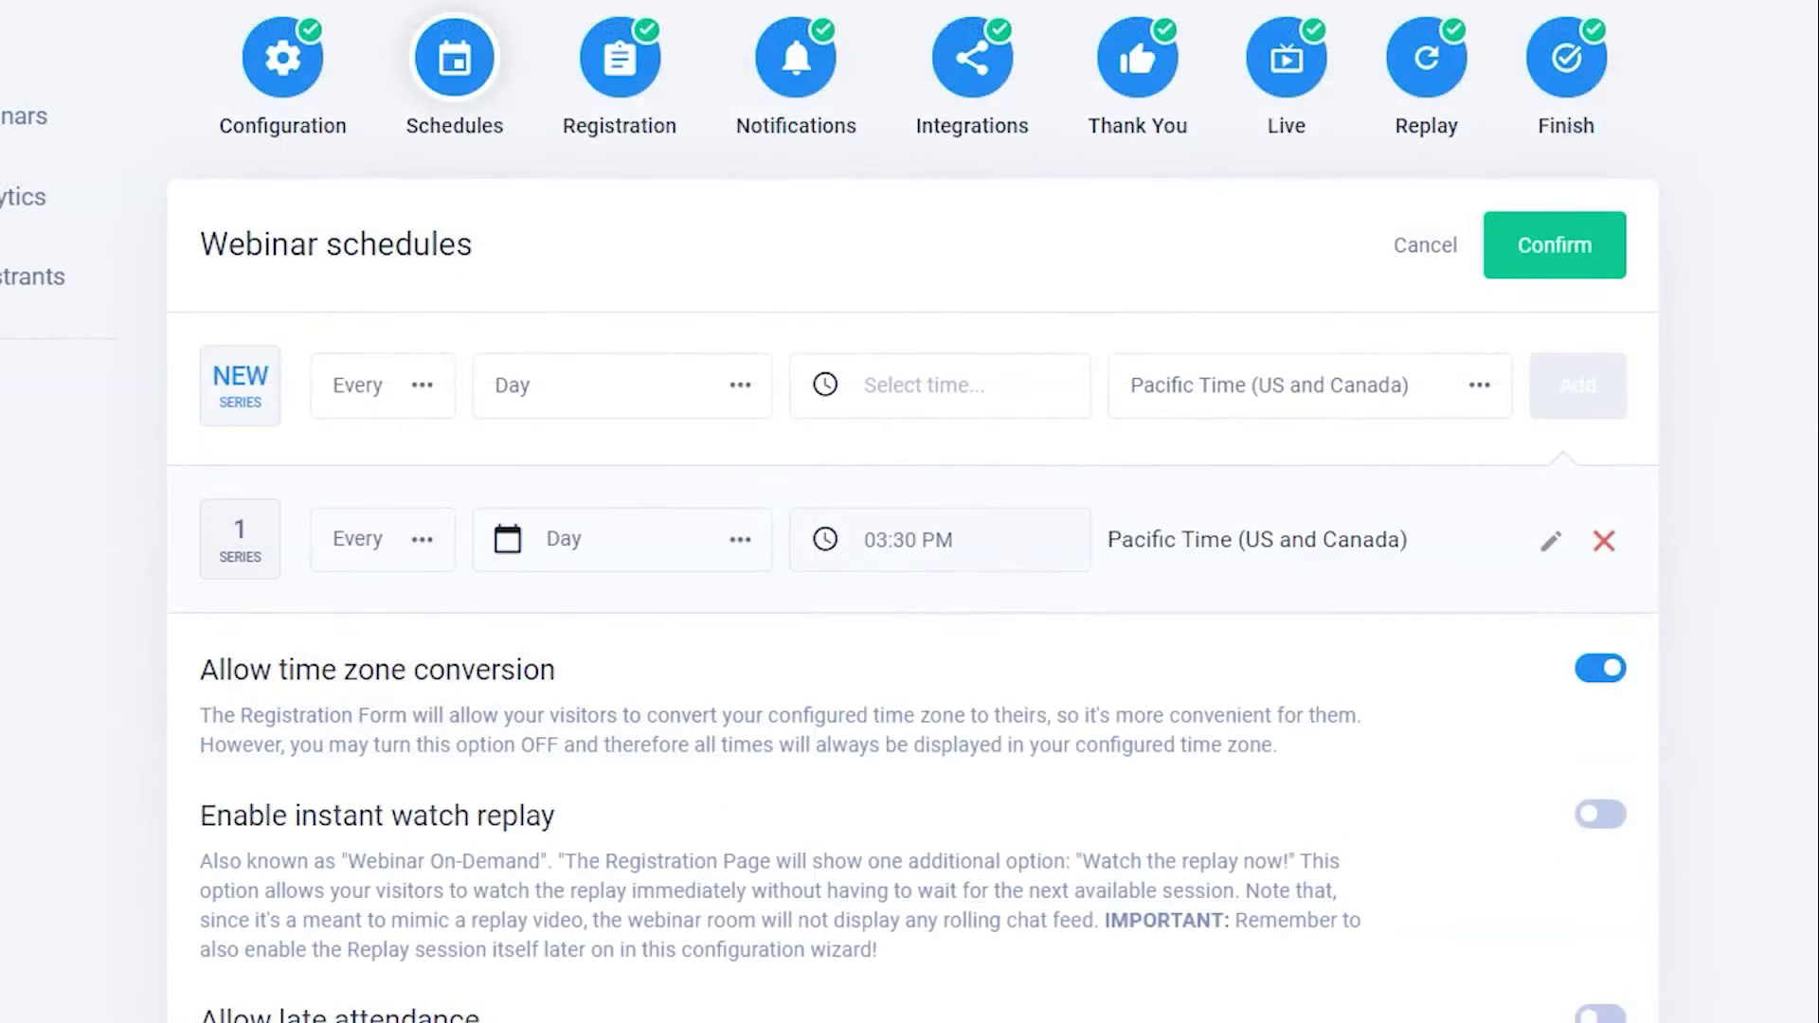
# - Add a weekly schedule series every Tuesday at 04:00 PM
pyautogui.click(373, 392)
pyautogui.click(392, 526)
pyautogui.click(549, 385)
pyautogui.click(549, 622)
pyautogui.click(877, 415)
pyautogui.click(833, 716)
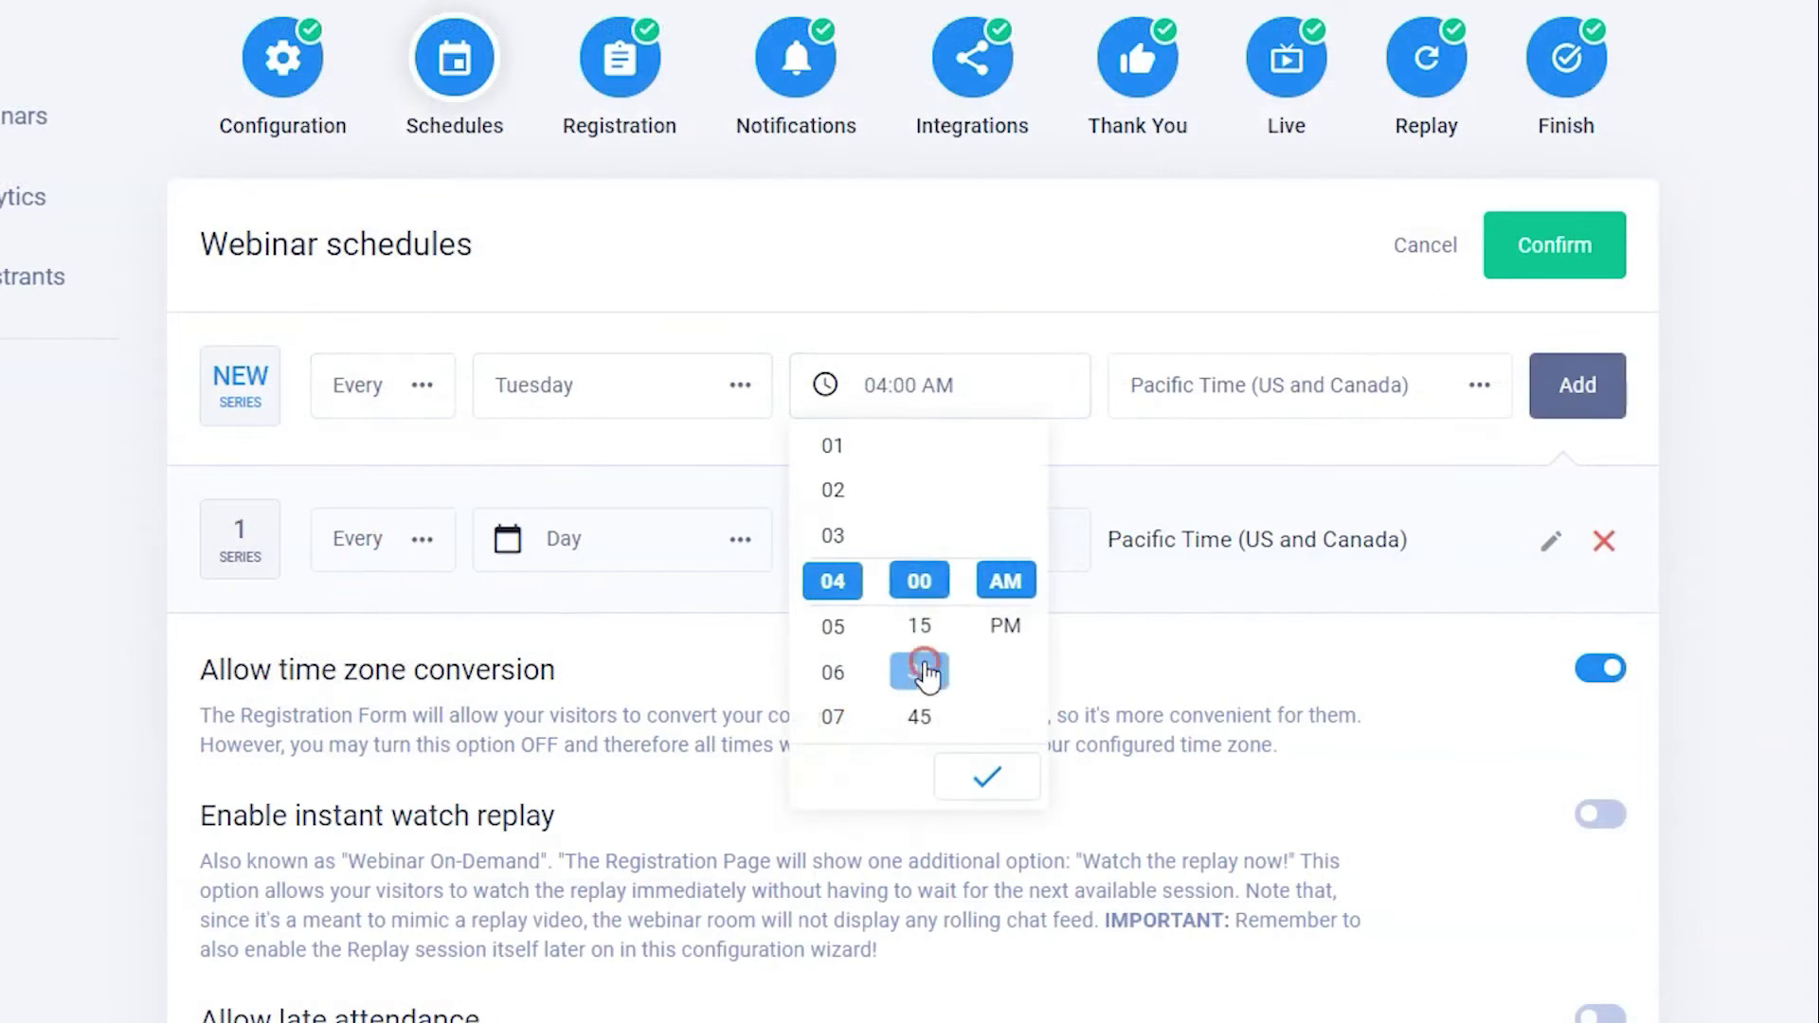
pyautogui.click(1005, 625)
pyautogui.click(1580, 389)
# - Enable Just-In-Time sessions starting every :00
pyautogui.scroll(-10, 1623, 698)
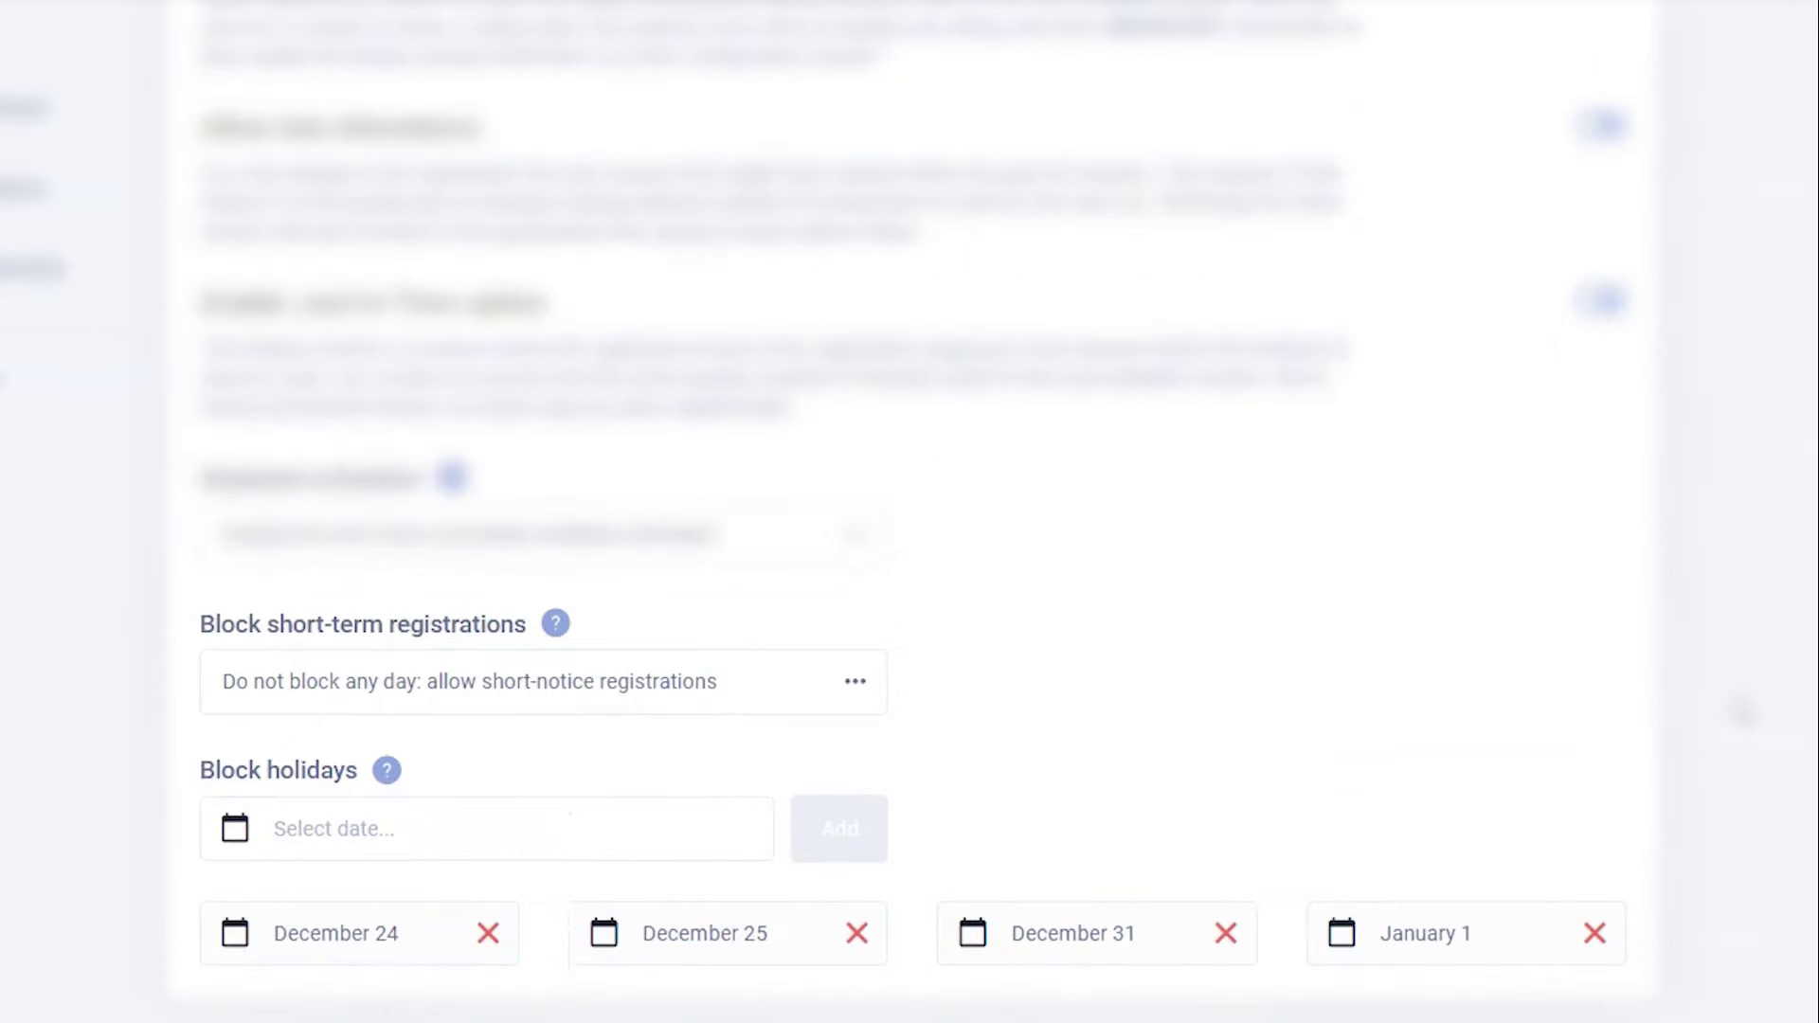
pyautogui.scroll(2, 1746, 556)
pyautogui.scroll(-2, 1746, 556)
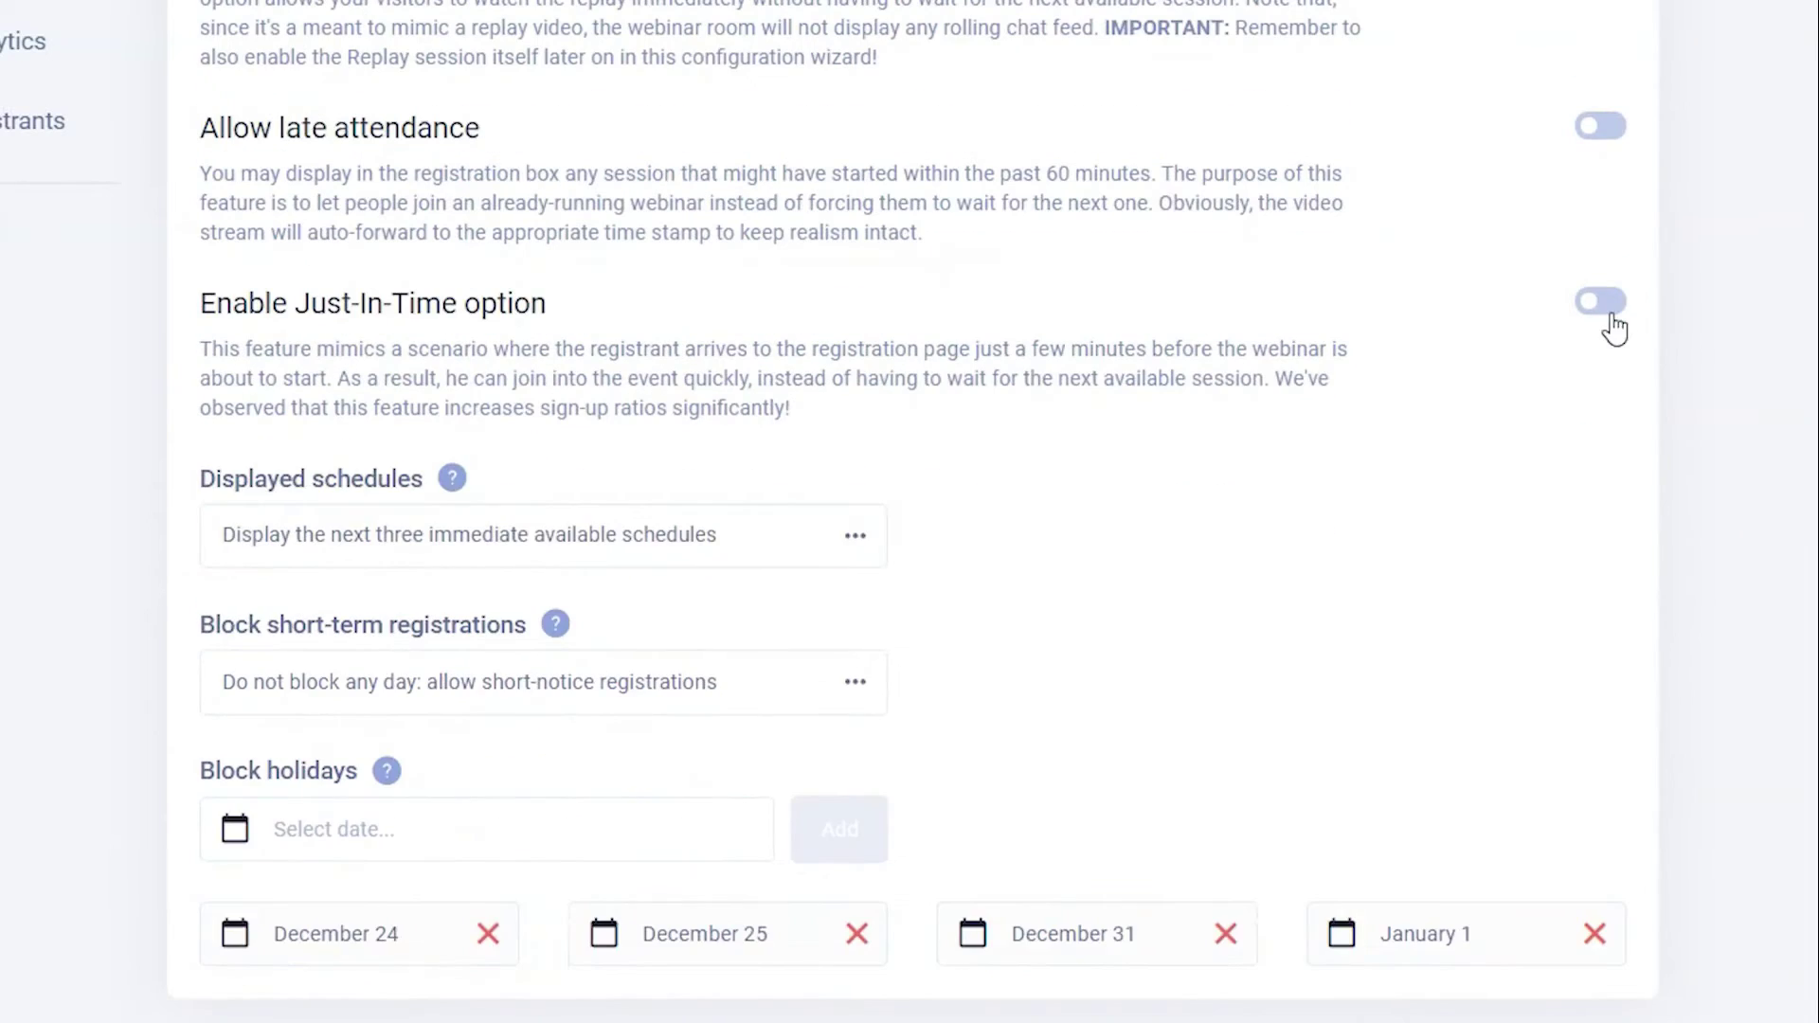
pyautogui.click(1610, 313)
pyautogui.scroll(-3, 1732, 466)
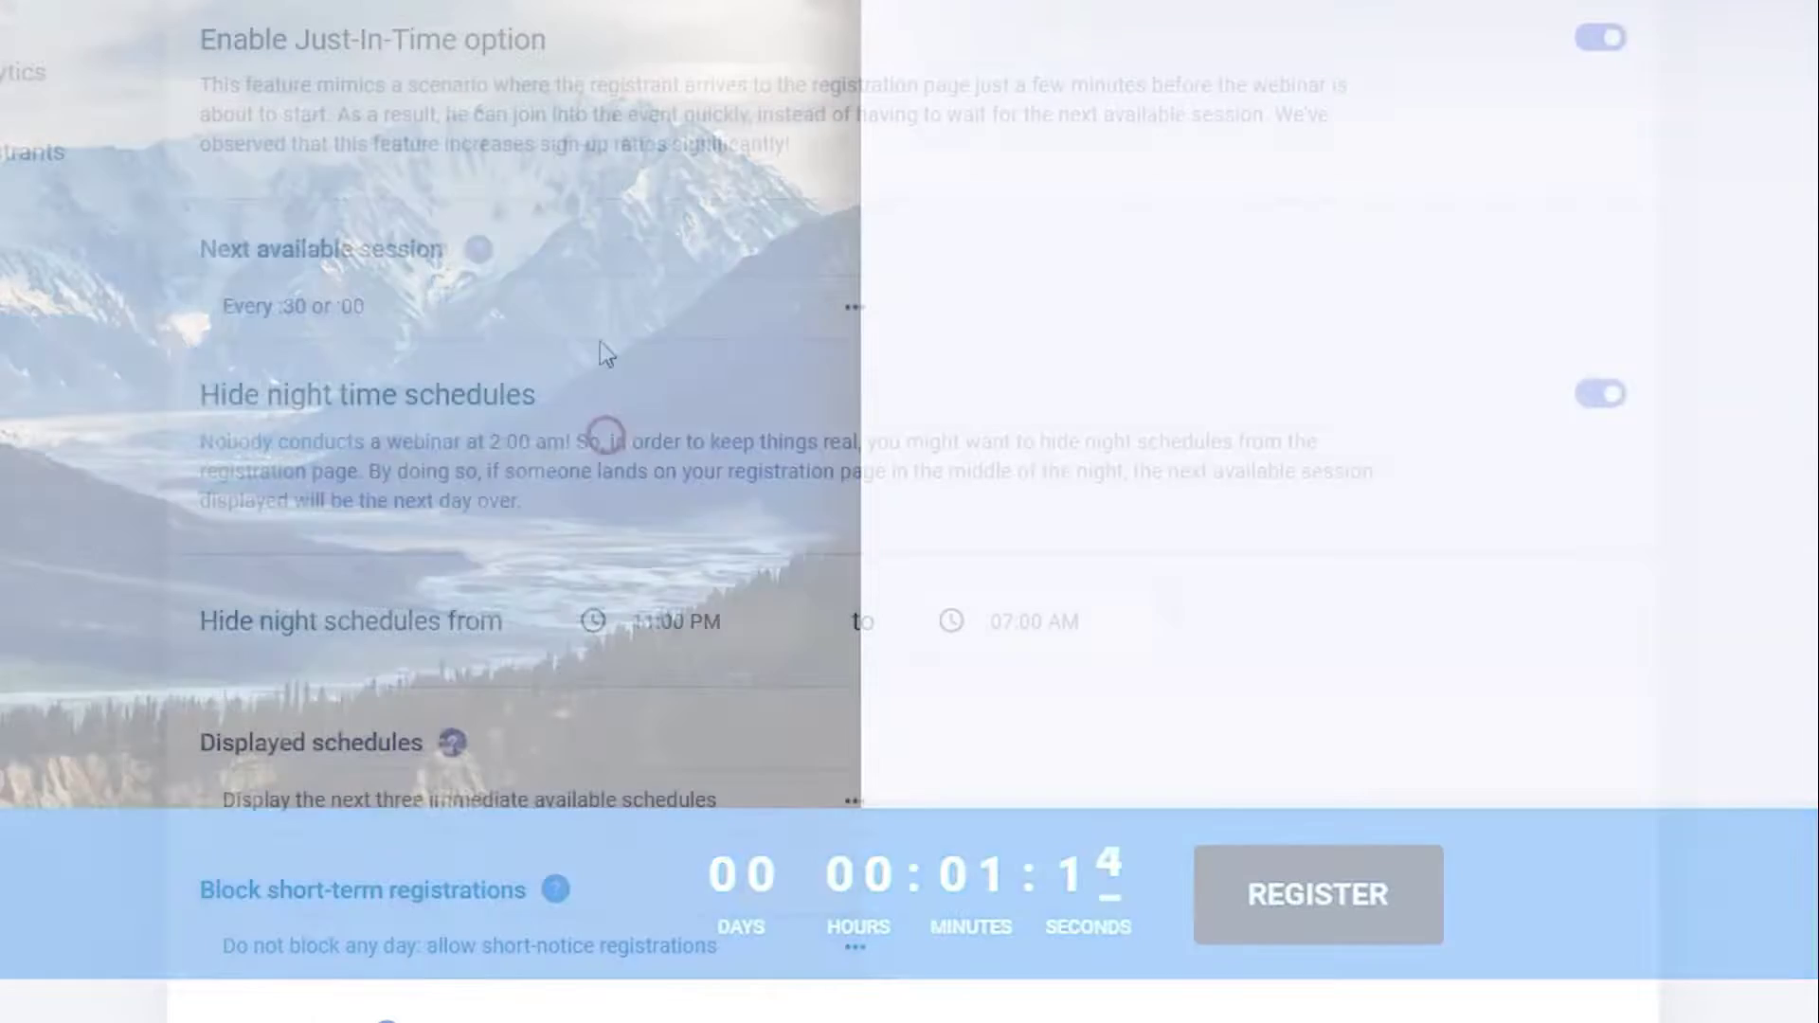
pyautogui.click(597, 303)
pyautogui.click(471, 523)
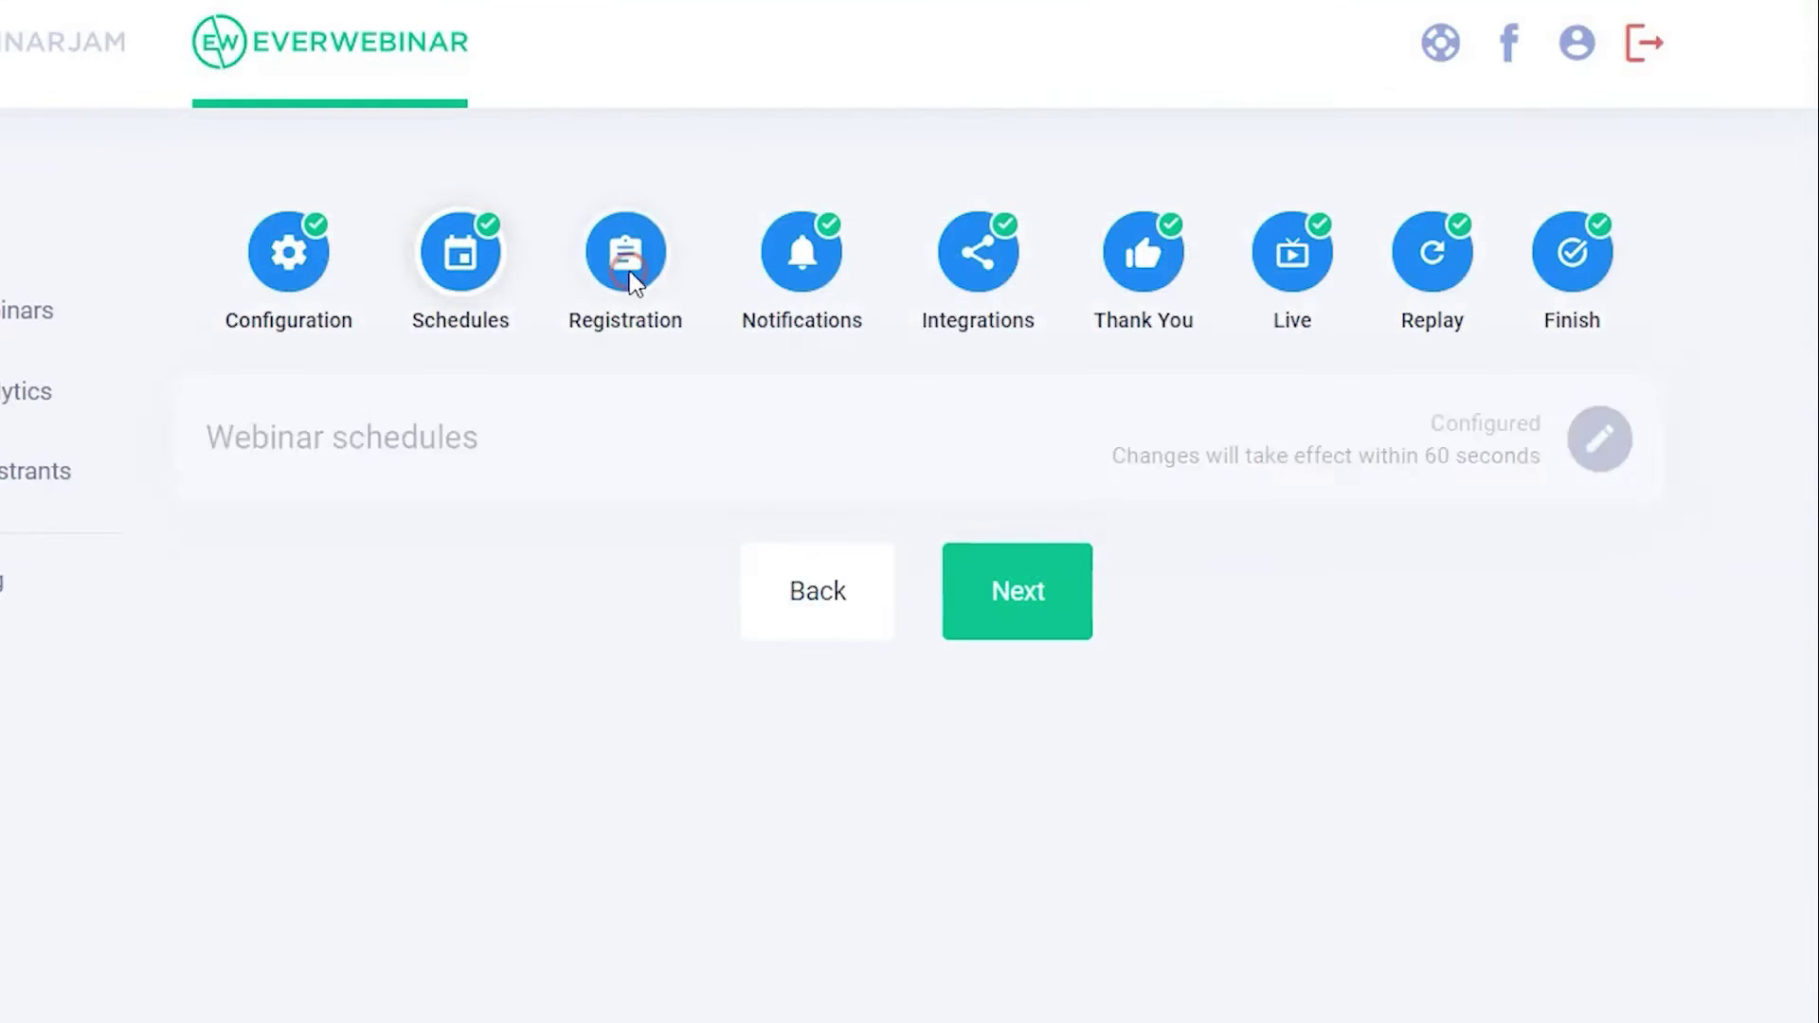
# - Enable split-testing for the registration page and keep registration free
pyautogui.click(1596, 436)
pyautogui.scroll(-4, 1705, 483)
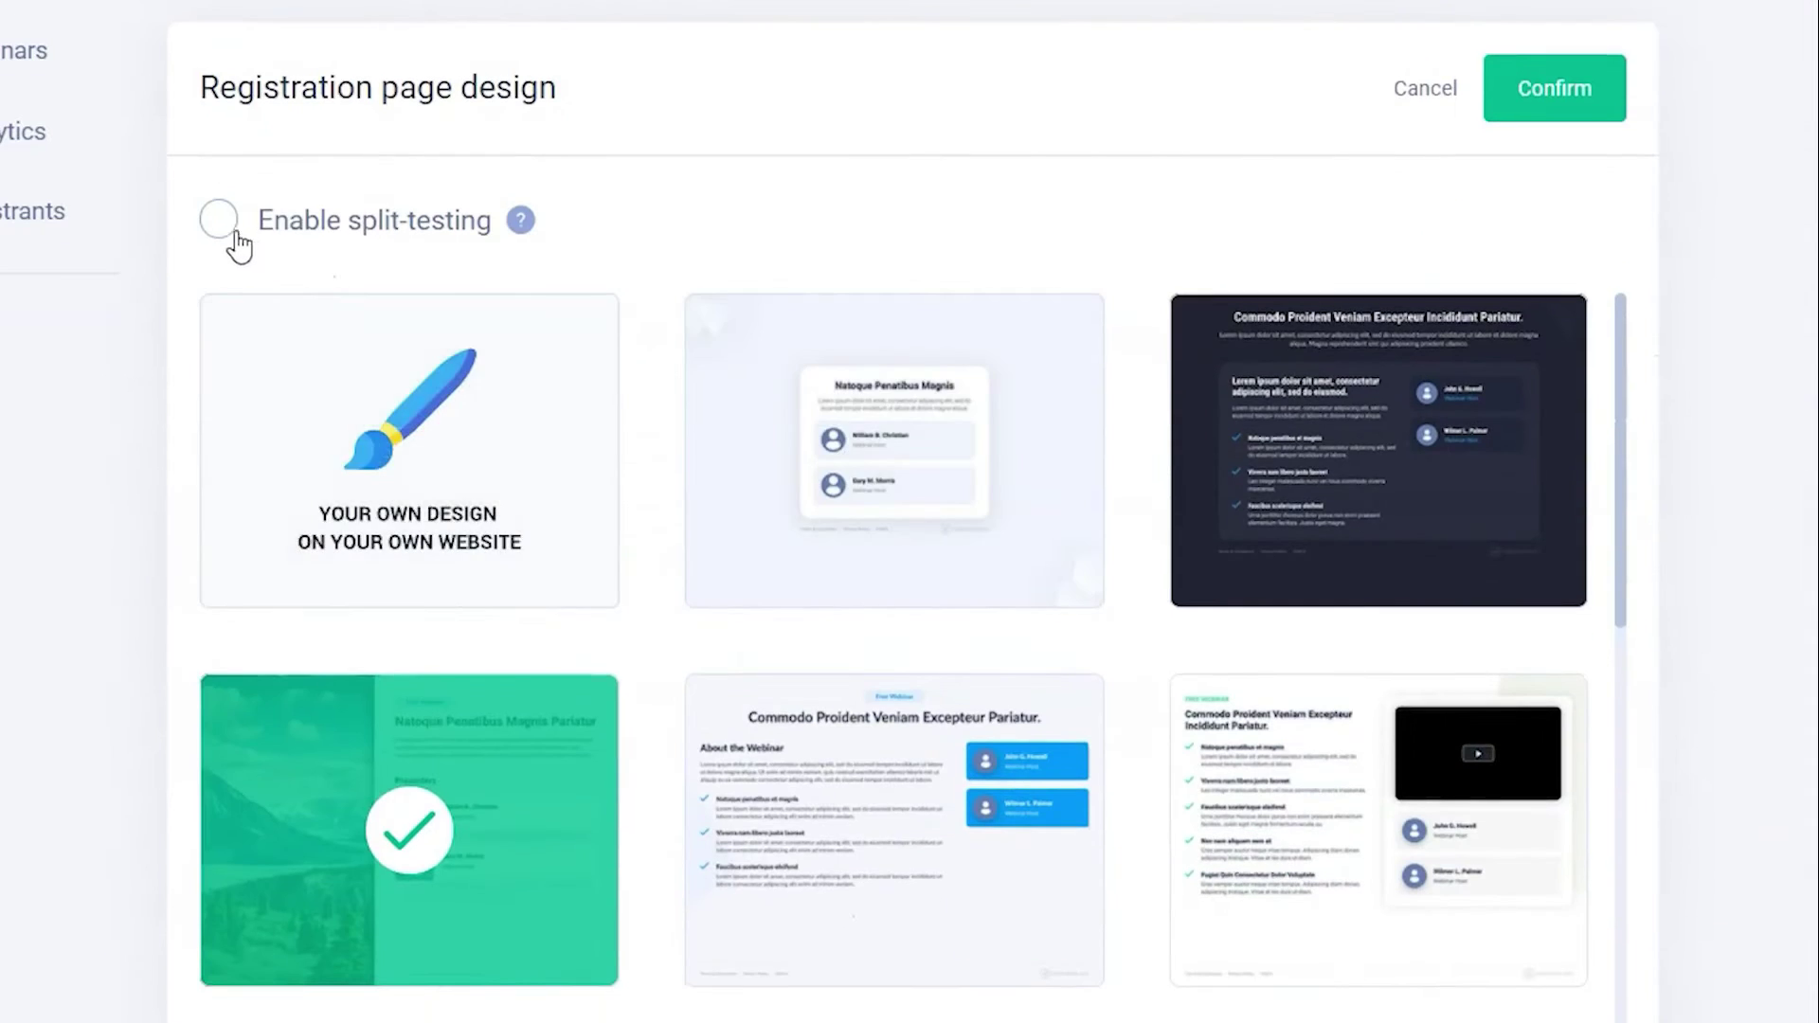
pyautogui.click(226, 227)
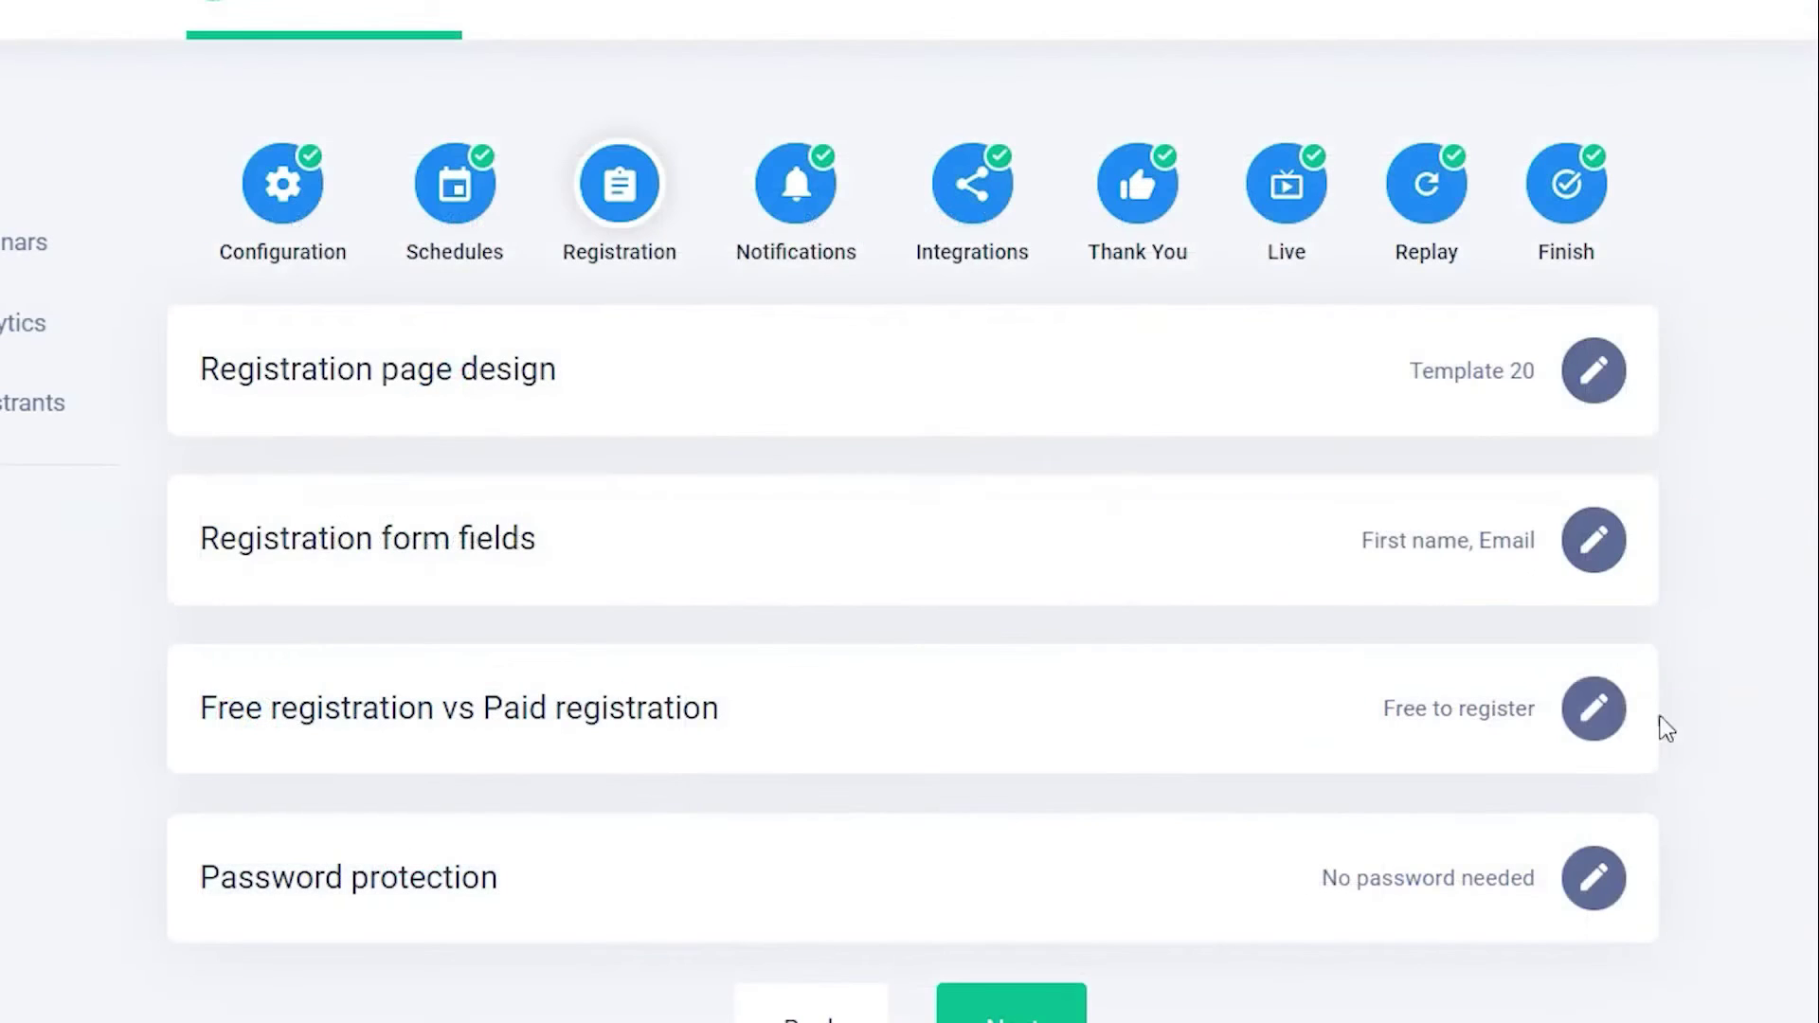
pyautogui.click(1591, 707)
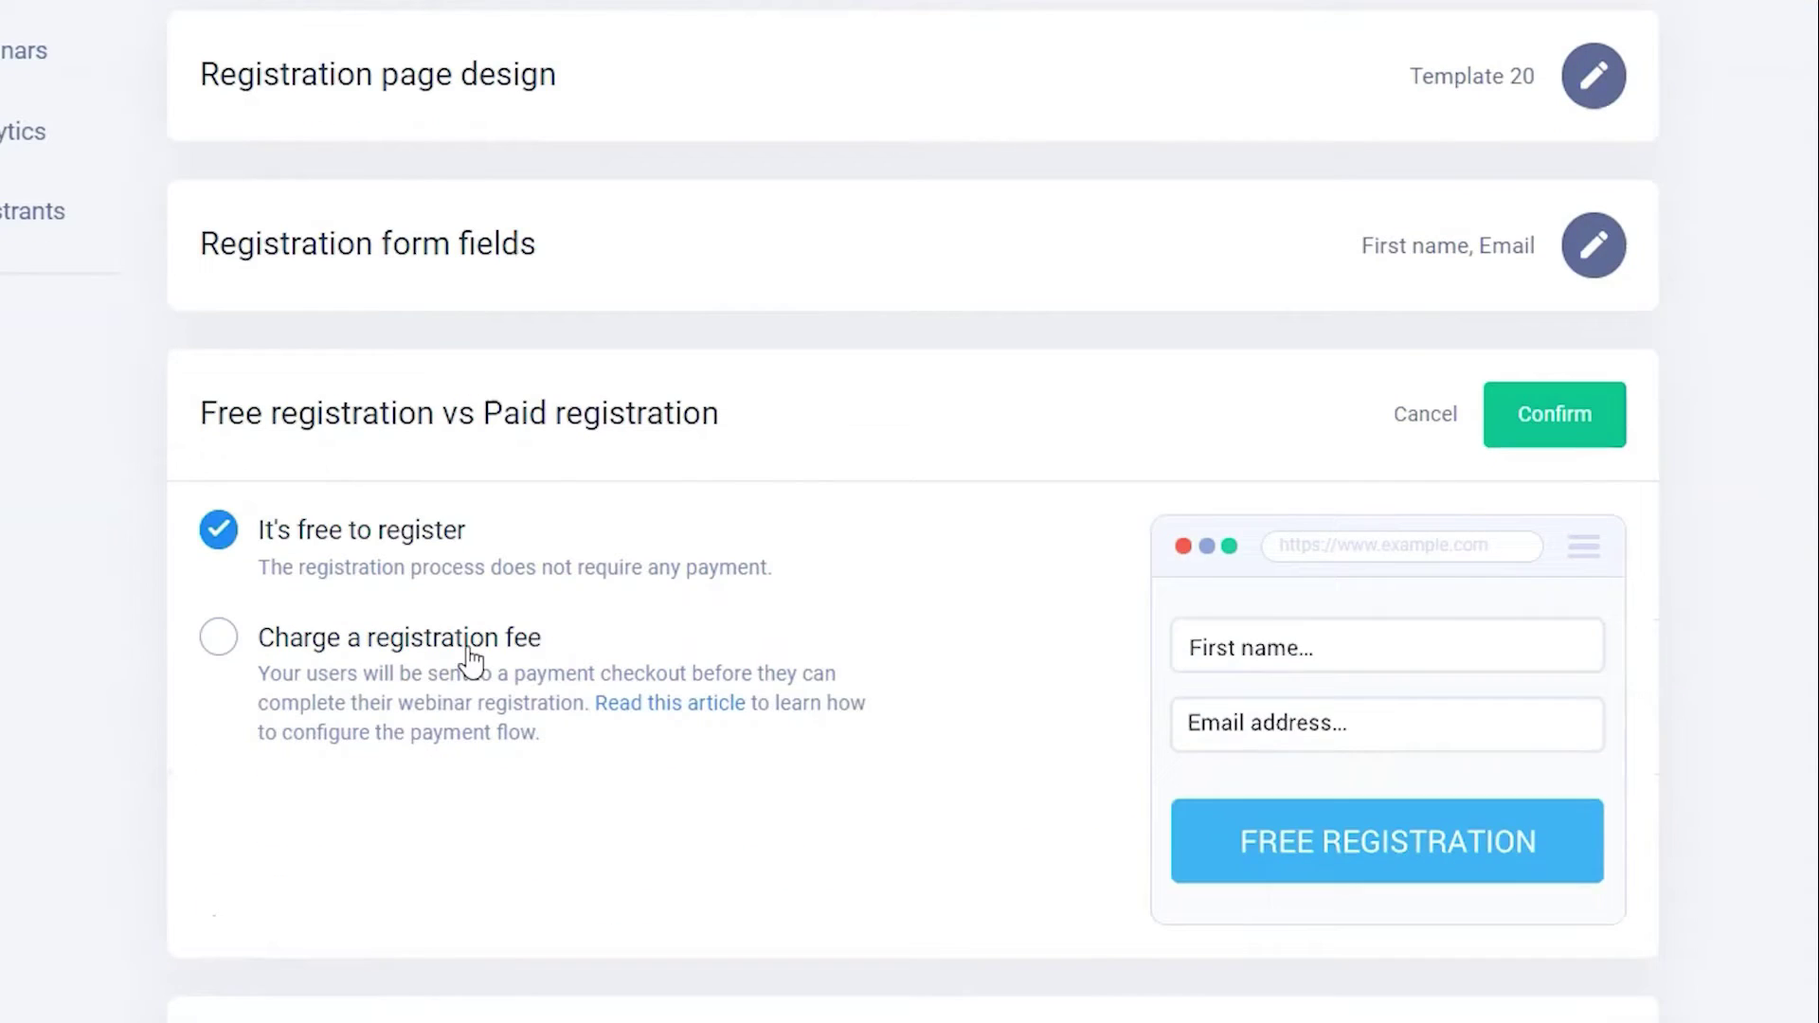
pyautogui.click(471, 660)
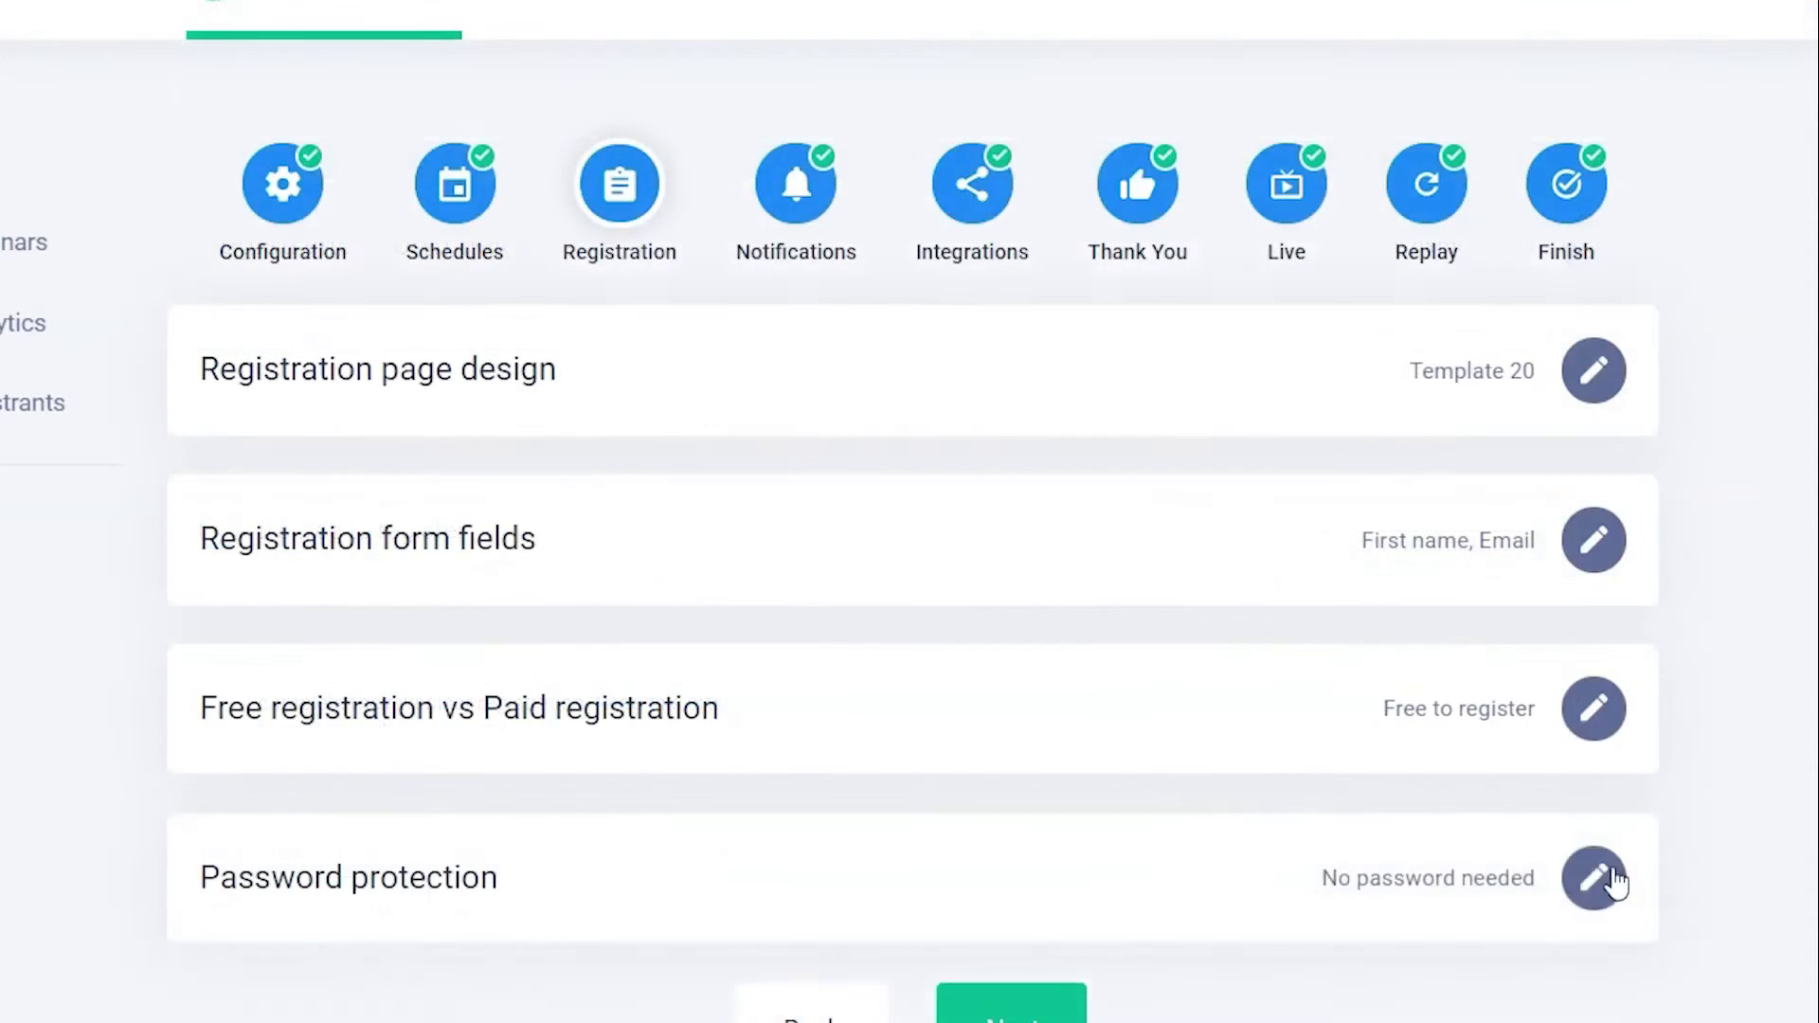
# - Require a password to enter, with a unique password per attendee
pyautogui.click(1596, 877)
pyautogui.scroll(-5, 1681, 764)
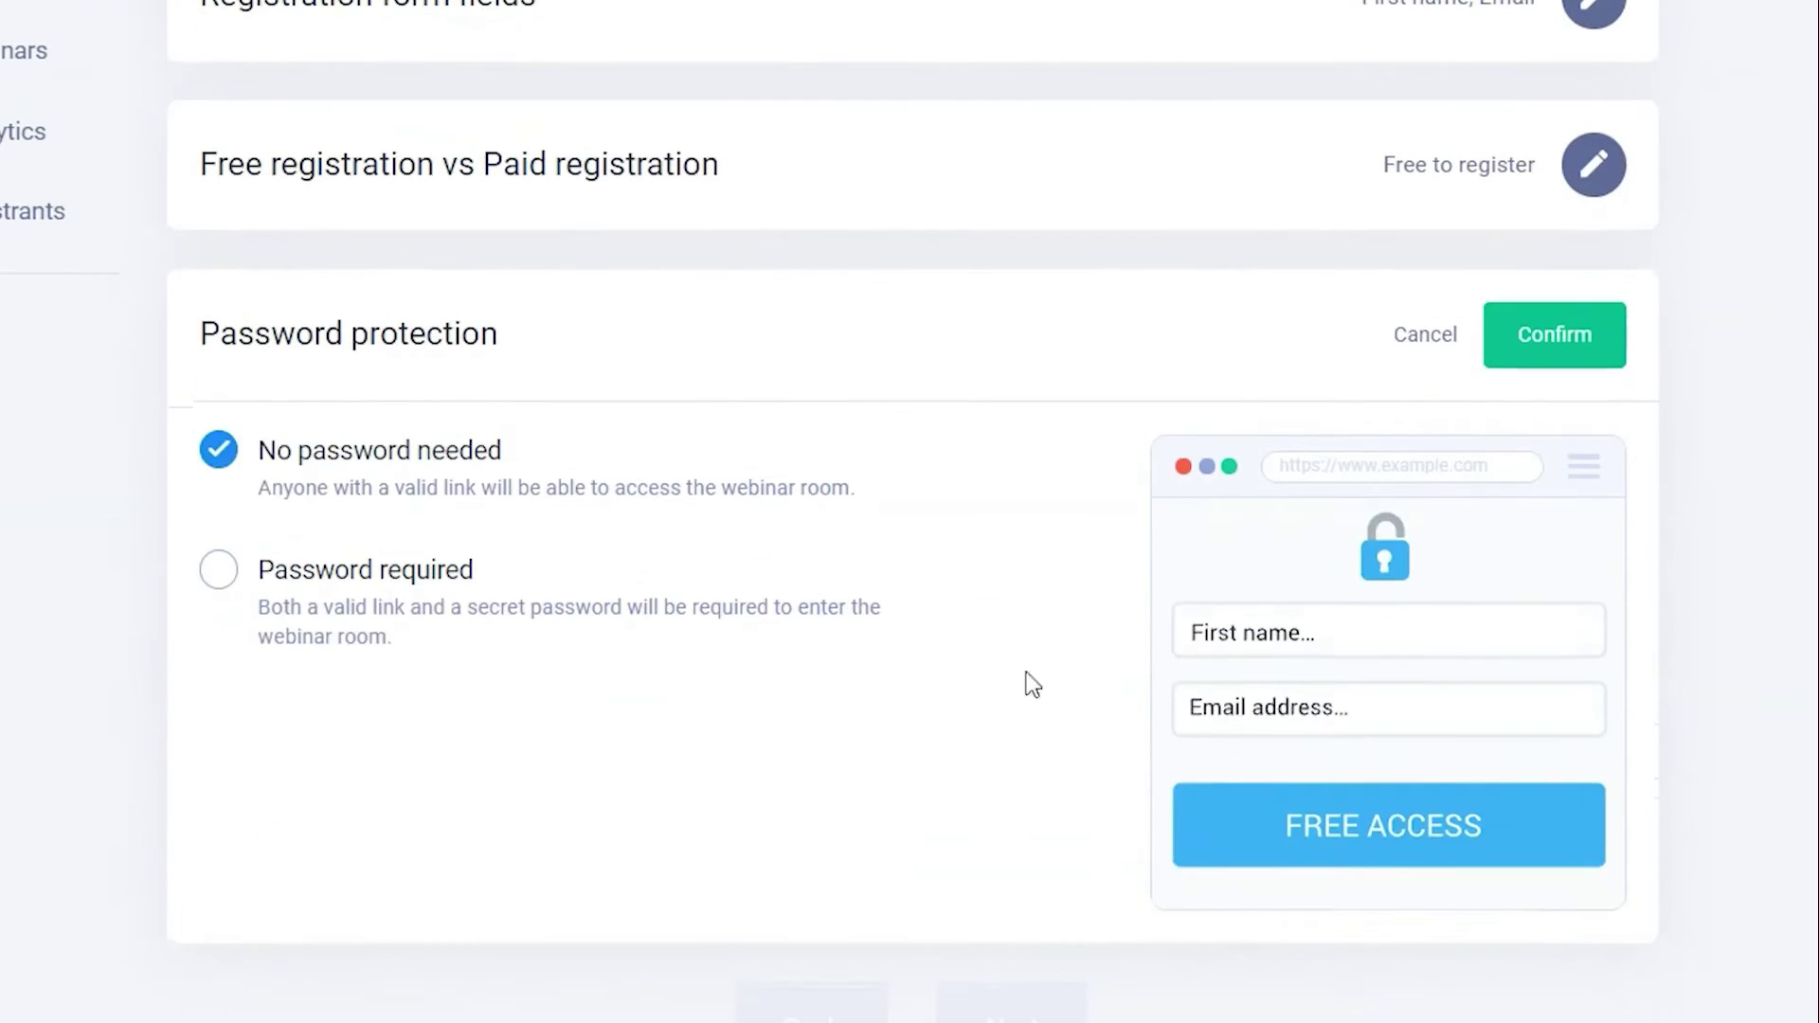
pyautogui.click(418, 622)
pyautogui.scroll(-3, 556, 629)
pyautogui.click(687, 903)
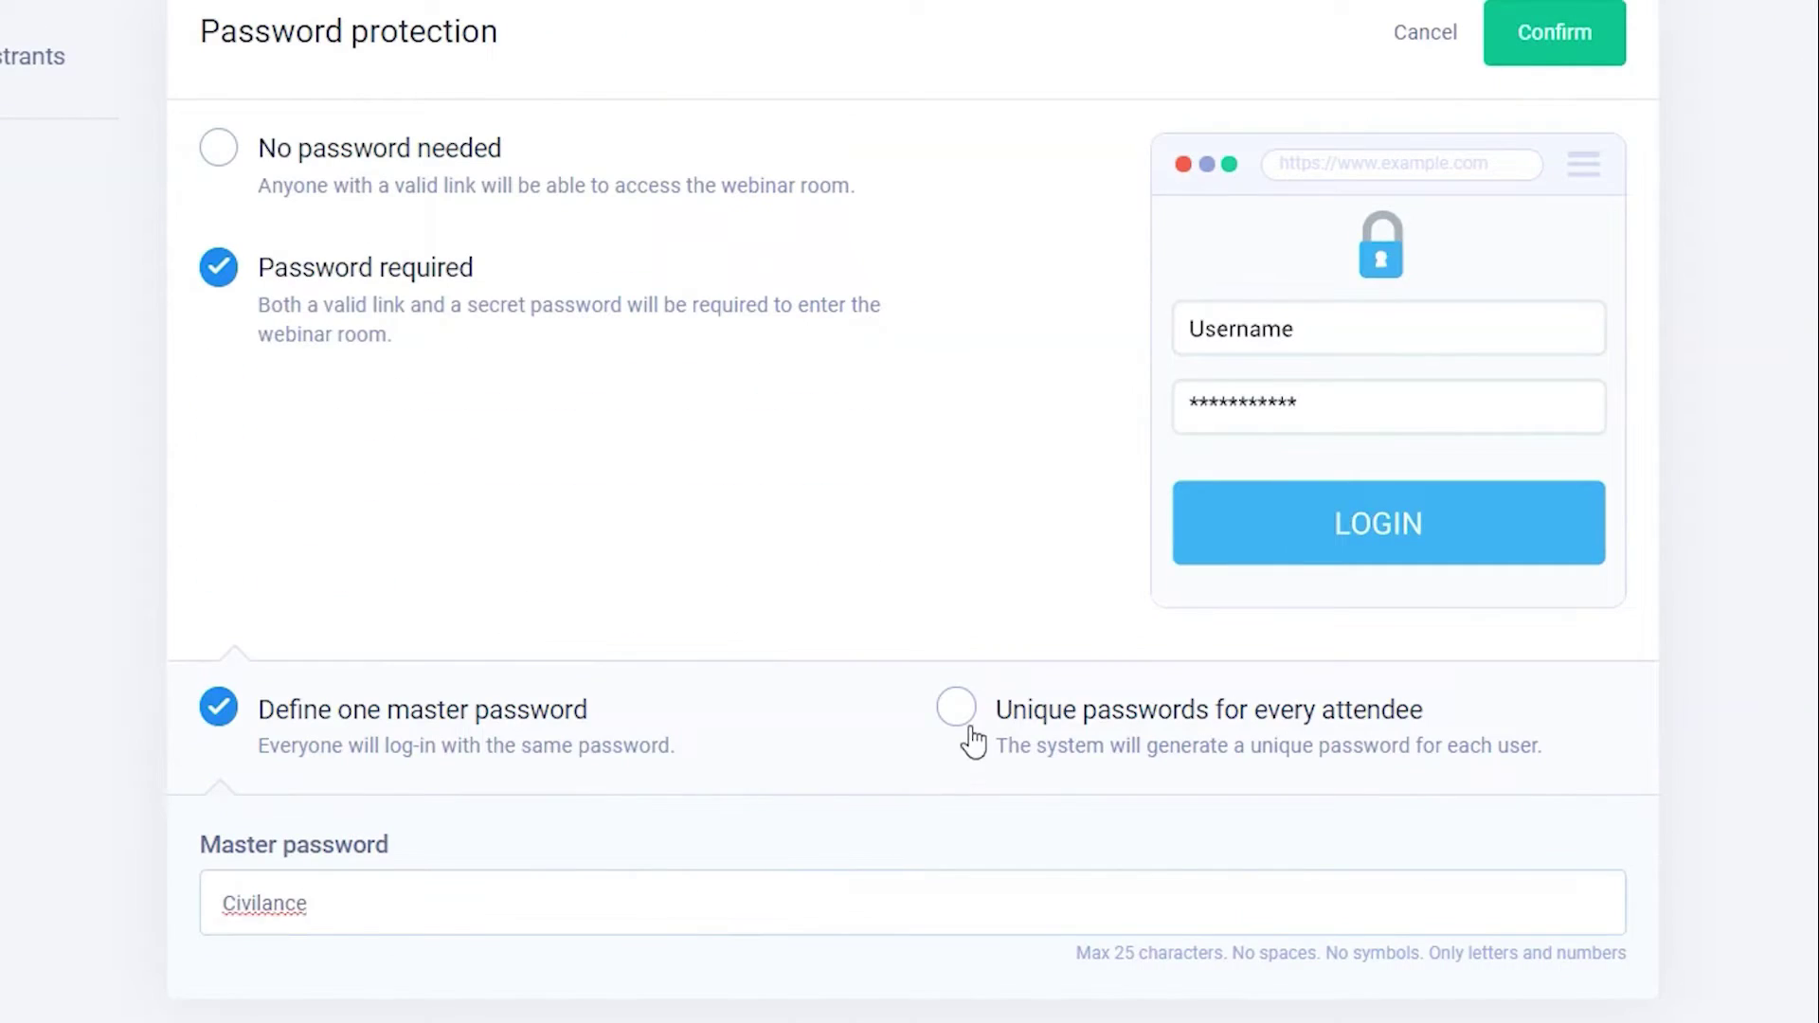
pyautogui.click(968, 737)
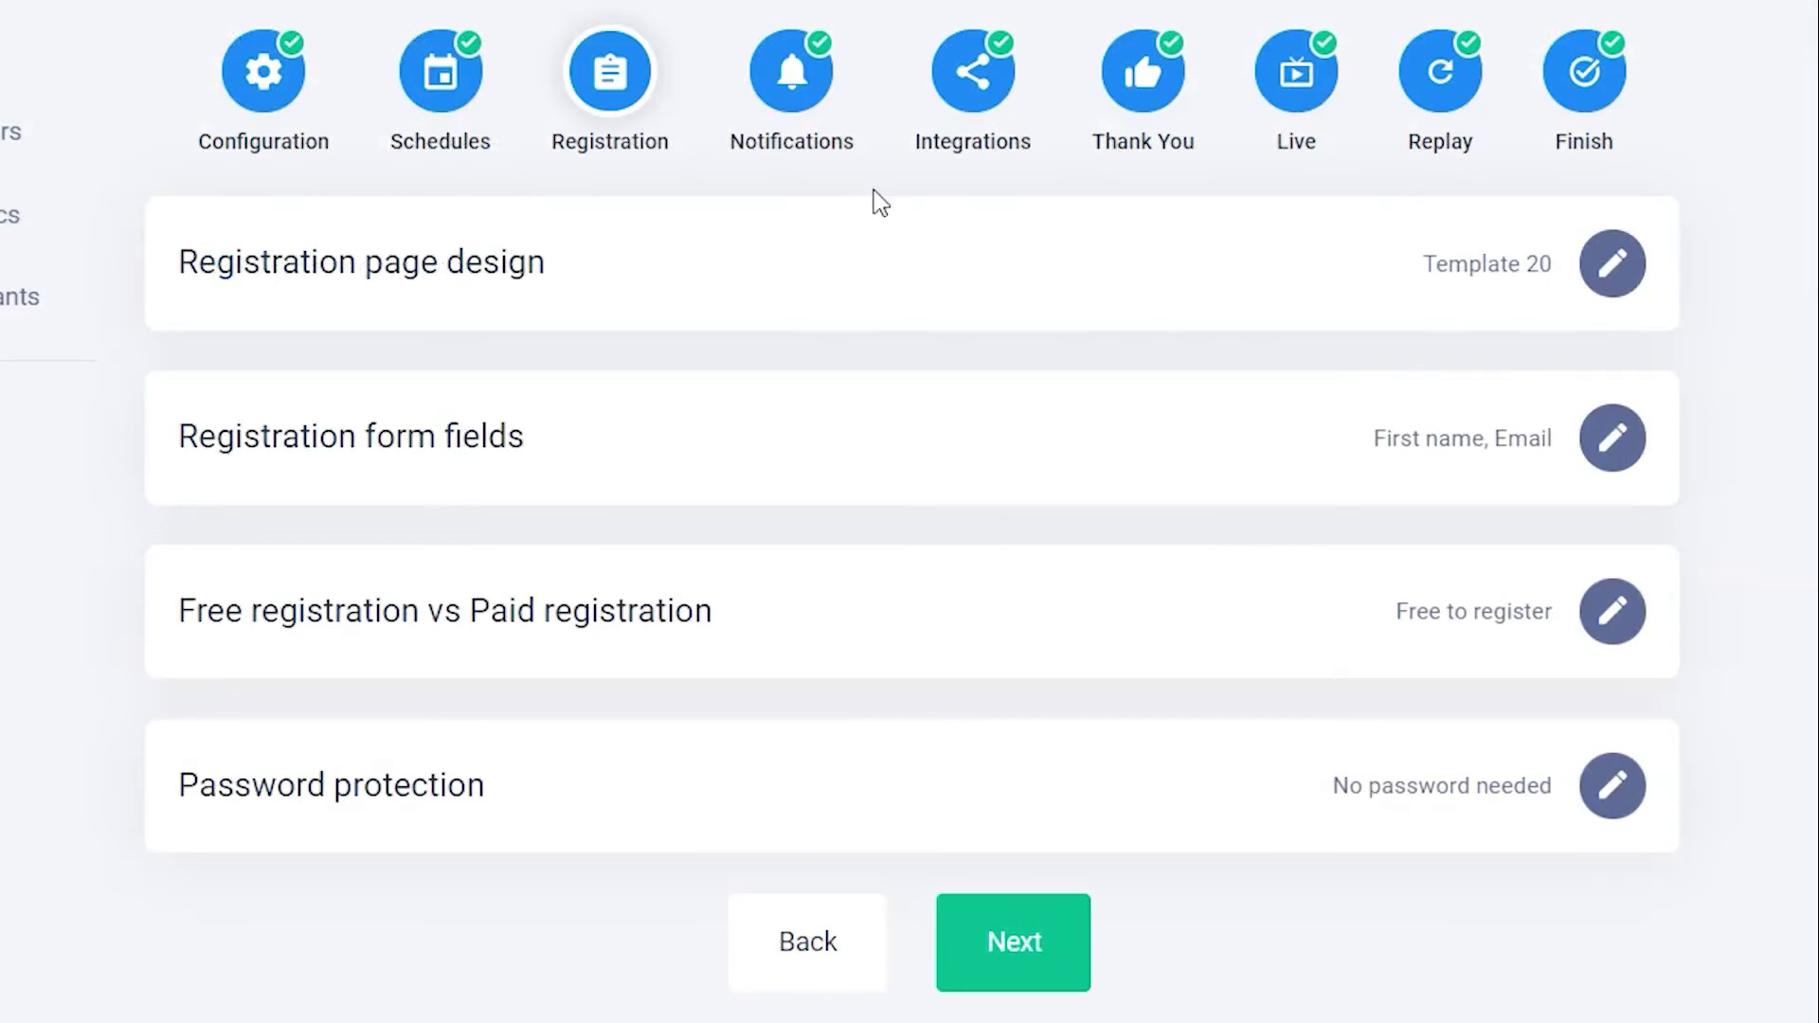
pyautogui.click(797, 144)
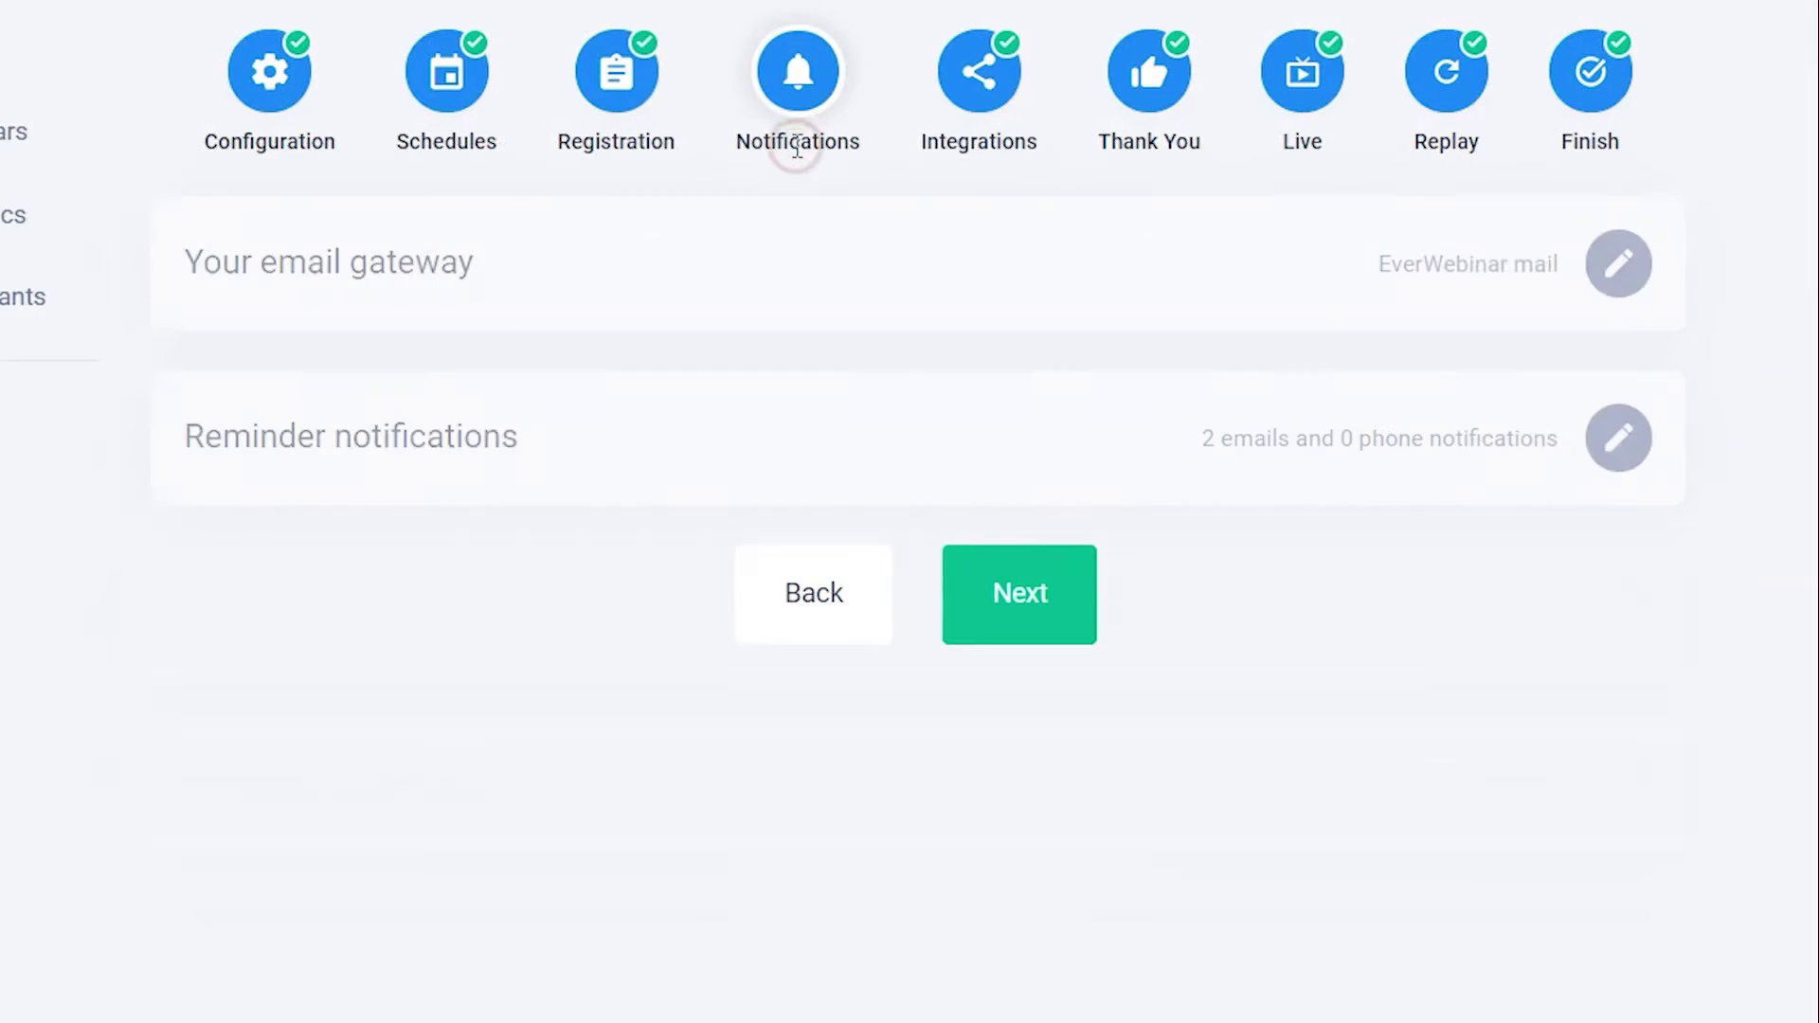
# - Open the reminder notifications editor and review the pre- and post-webinar sections
pyautogui.click(1617, 450)
pyautogui.scroll(-8, 1617, 450)
pyautogui.tripleClick(552, 267)
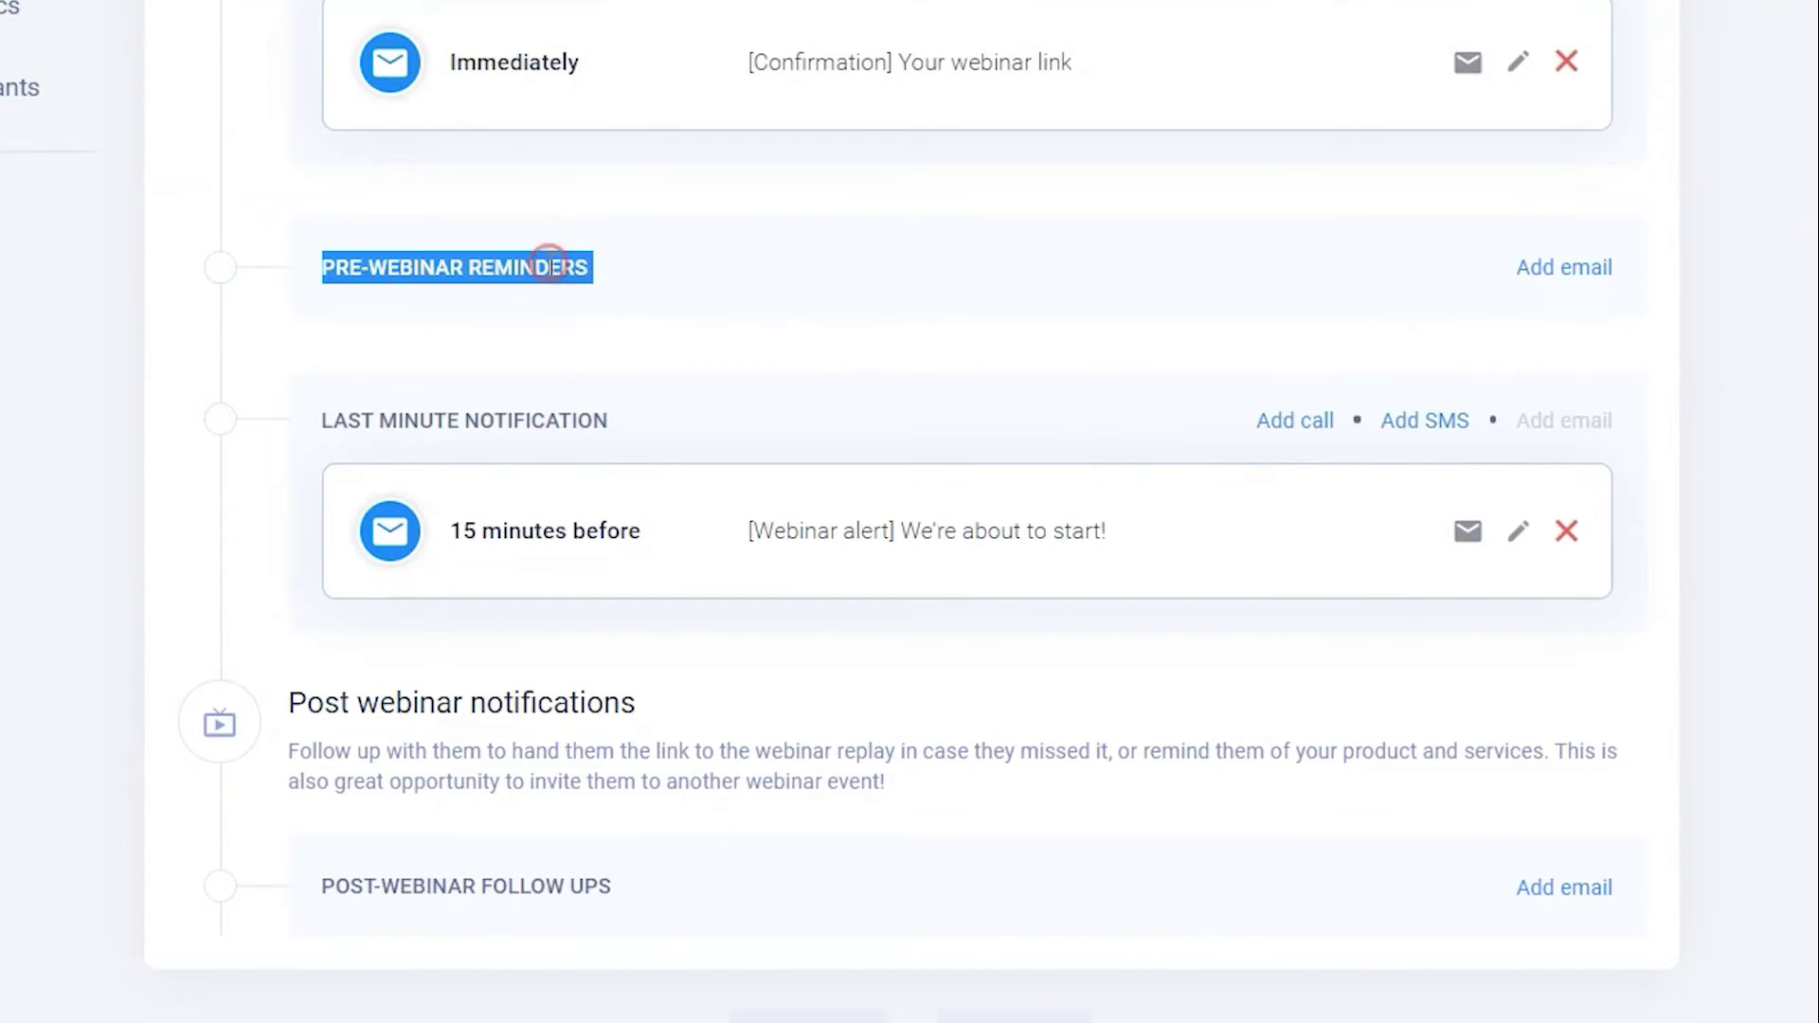
pyautogui.tripleClick(565, 883)
pyautogui.click(597, 924)
# - Add a pre-webinar reminder email and start a new opening line in its body
pyautogui.click(1573, 273)
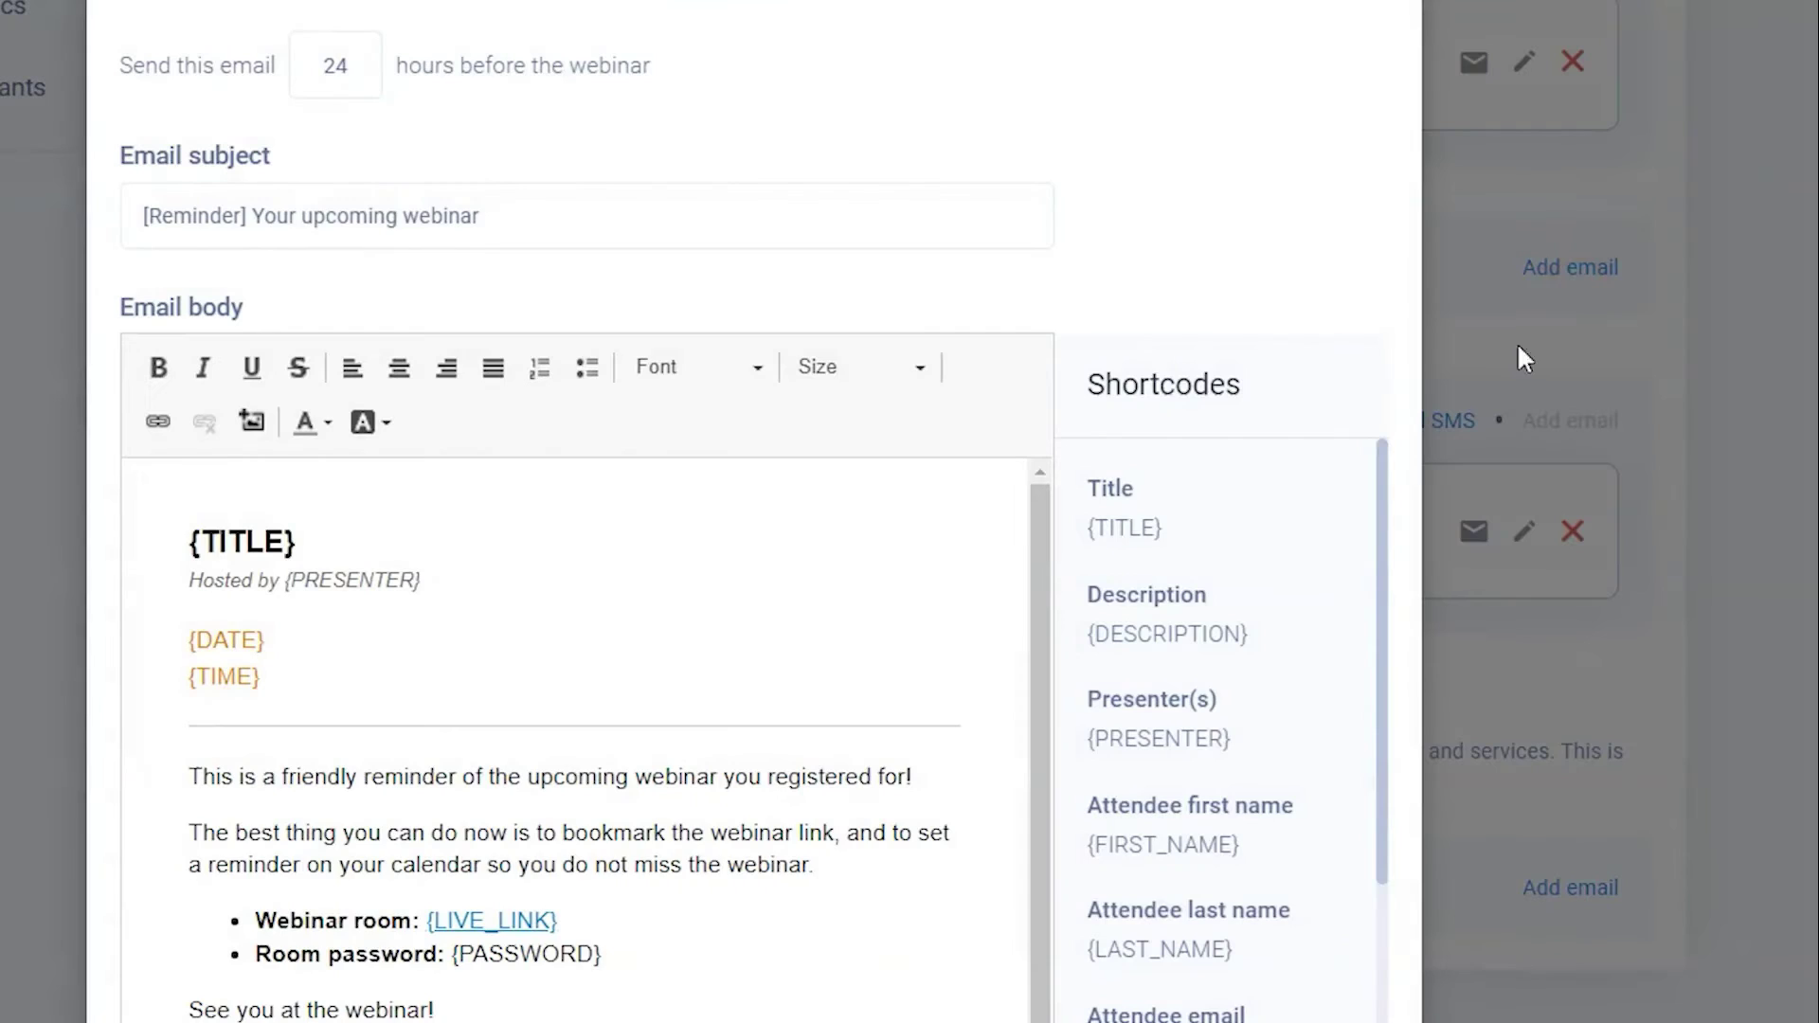
pyautogui.click(347, 740)
pyautogui.press('Return')
pyautogui.press('Up')
pyautogui.write('H')
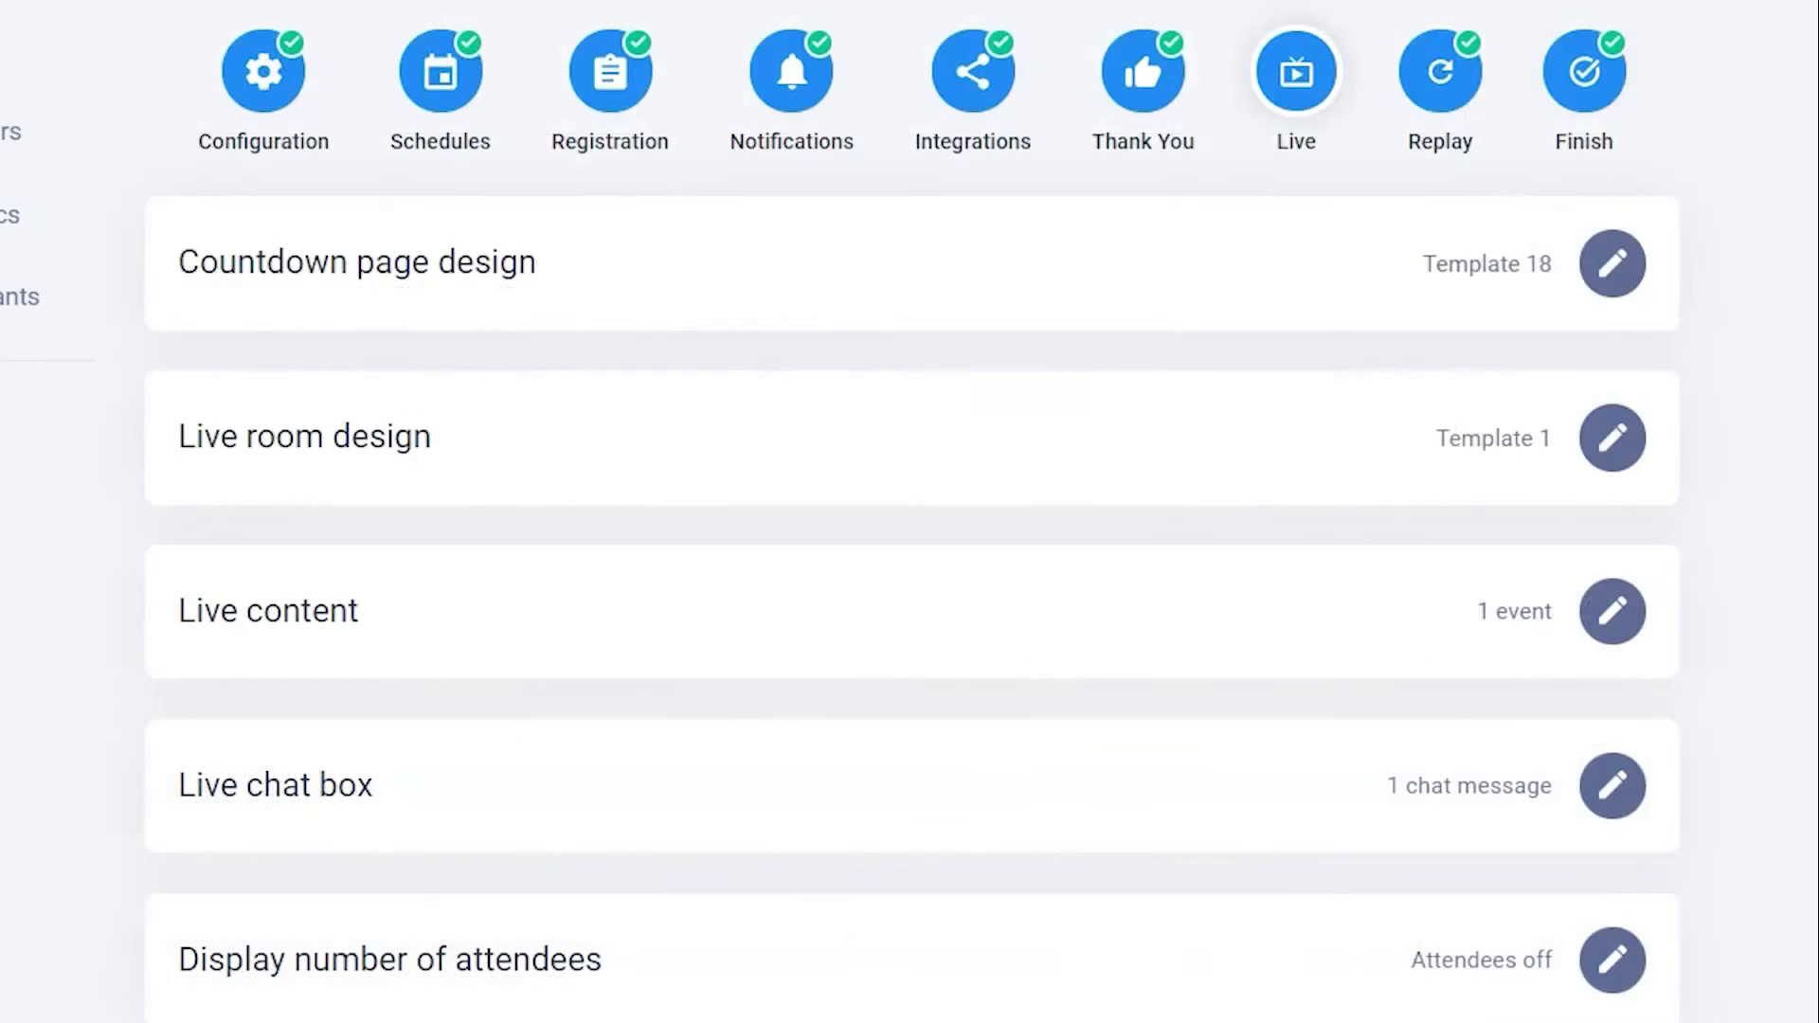
# - Add a poll event to the live content with start times 5 and 25
pyautogui.scroll(-2, 1794, 388)
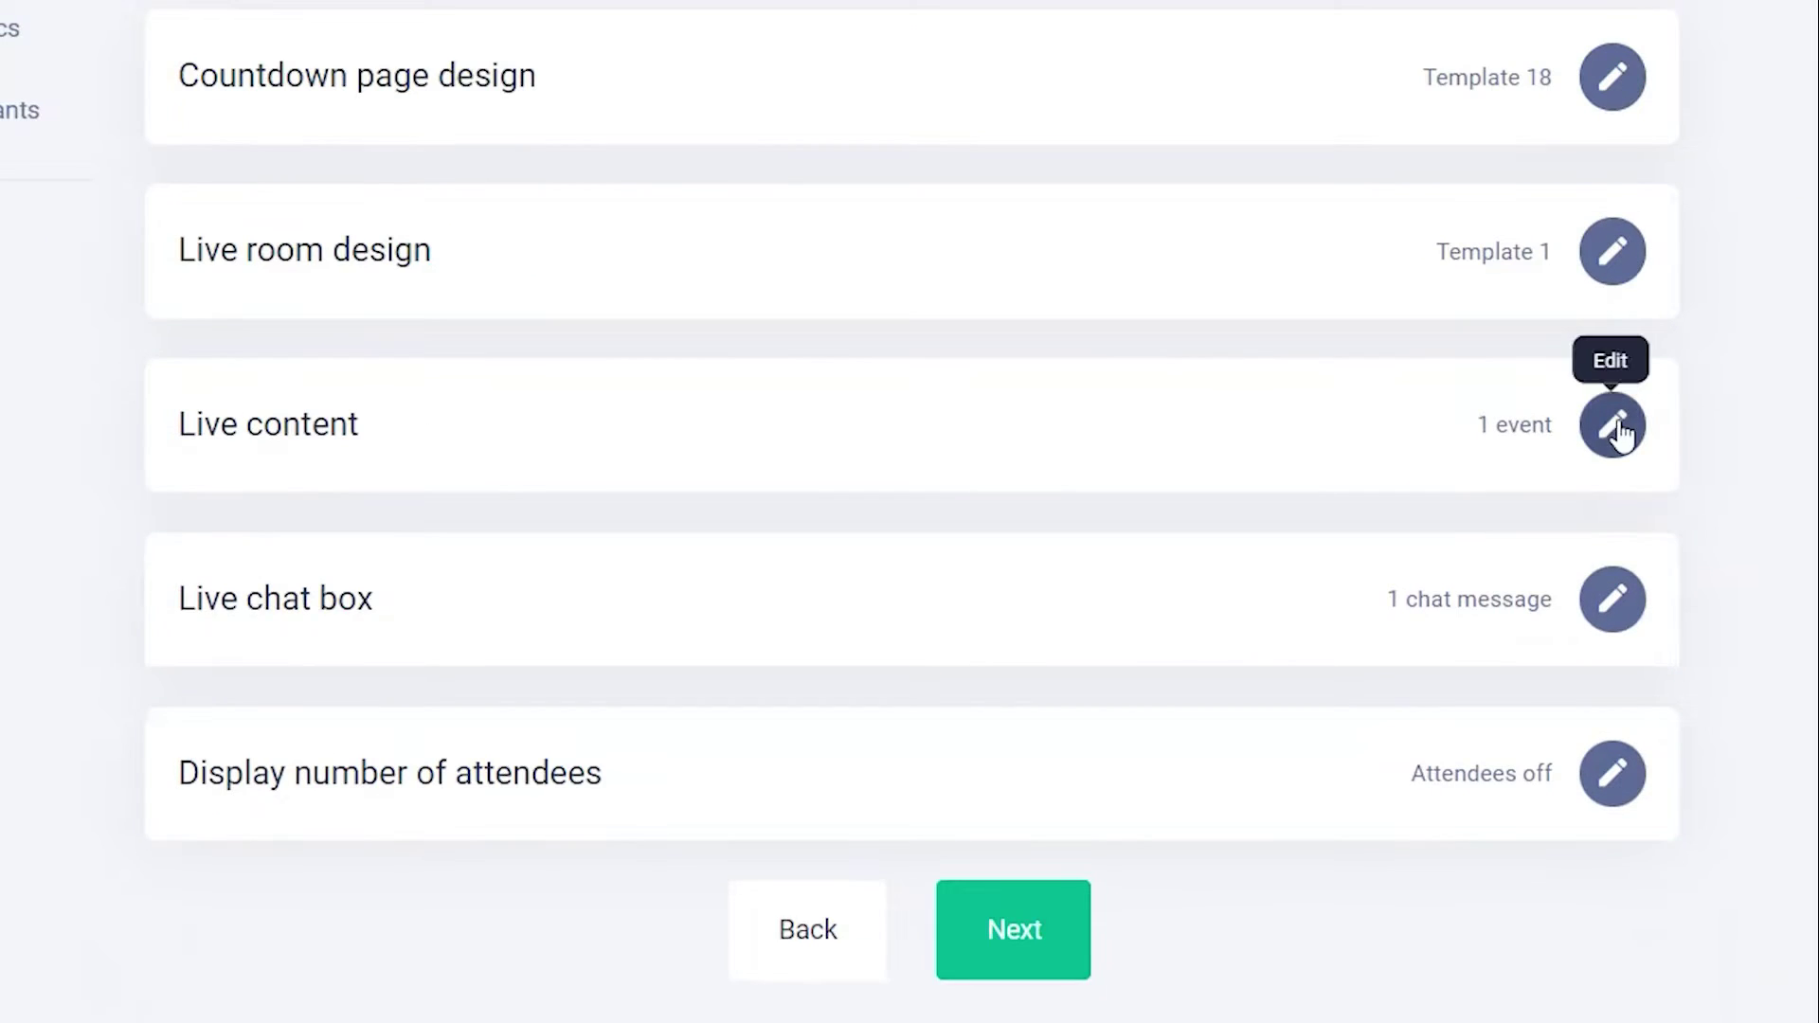
pyautogui.click(1612, 426)
pyautogui.scroll(-5, 1701, 479)
pyautogui.click(1601, 622)
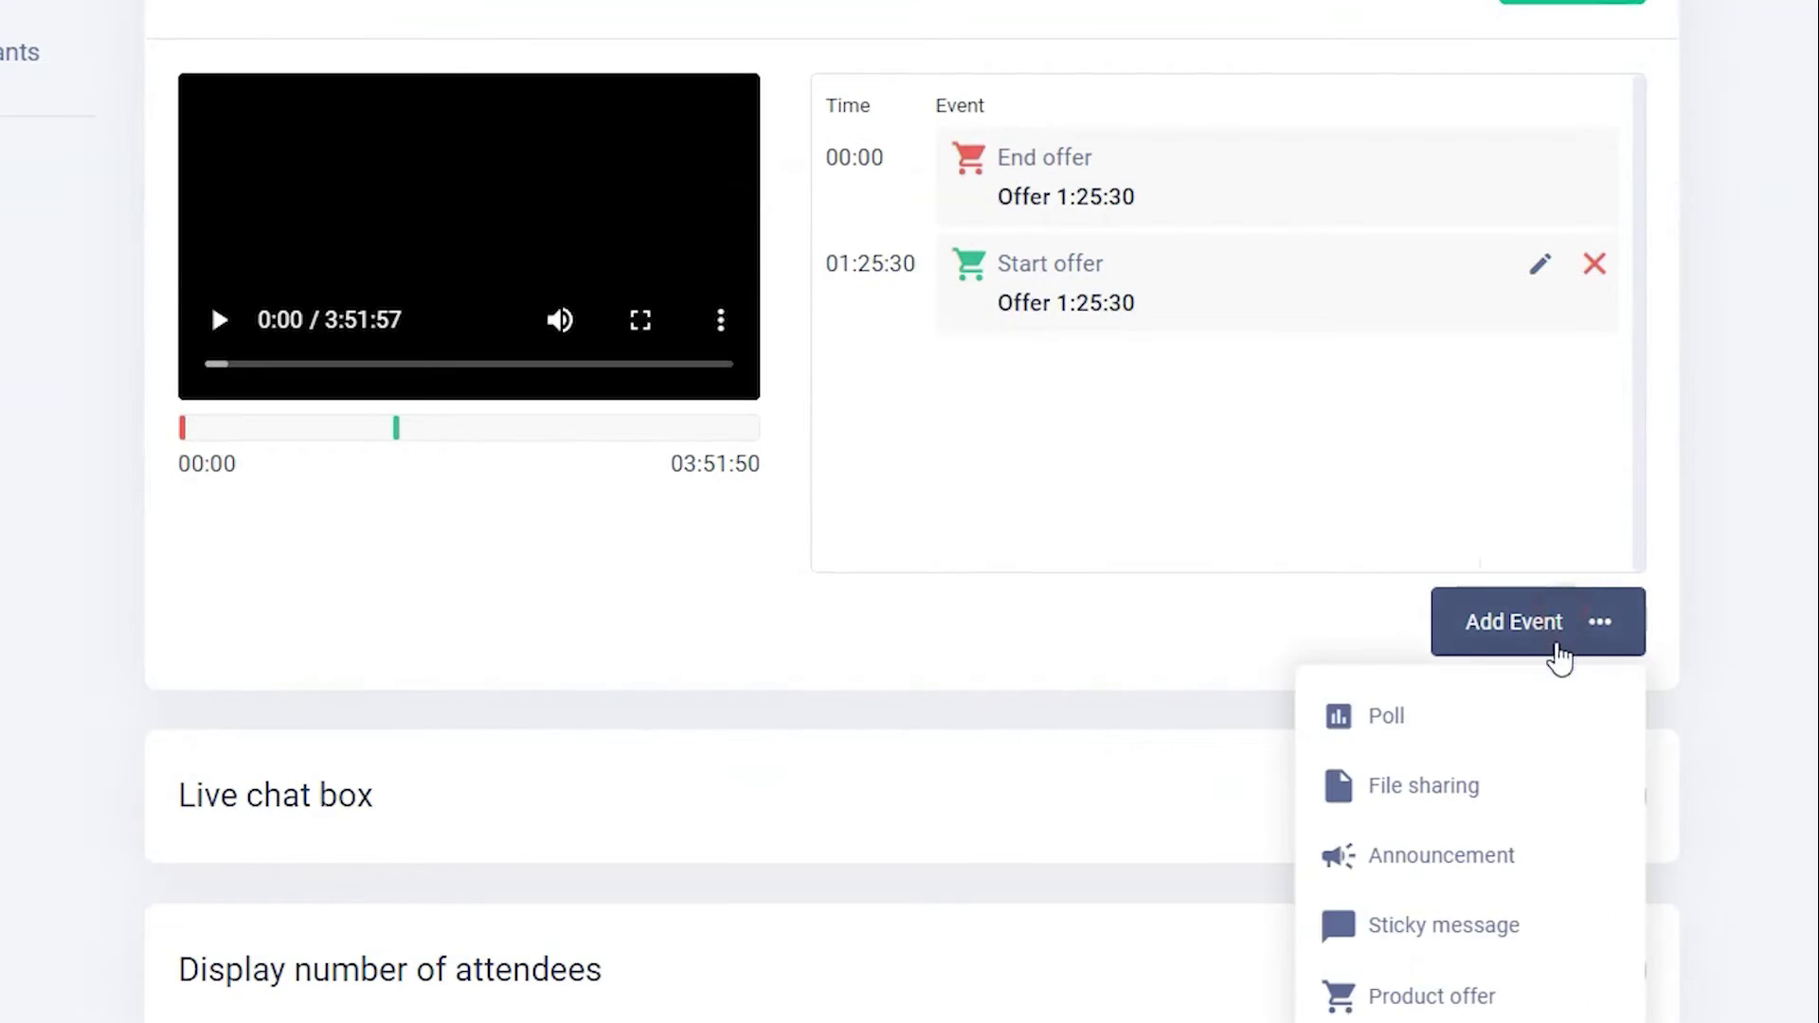
pyautogui.click(1531, 717)
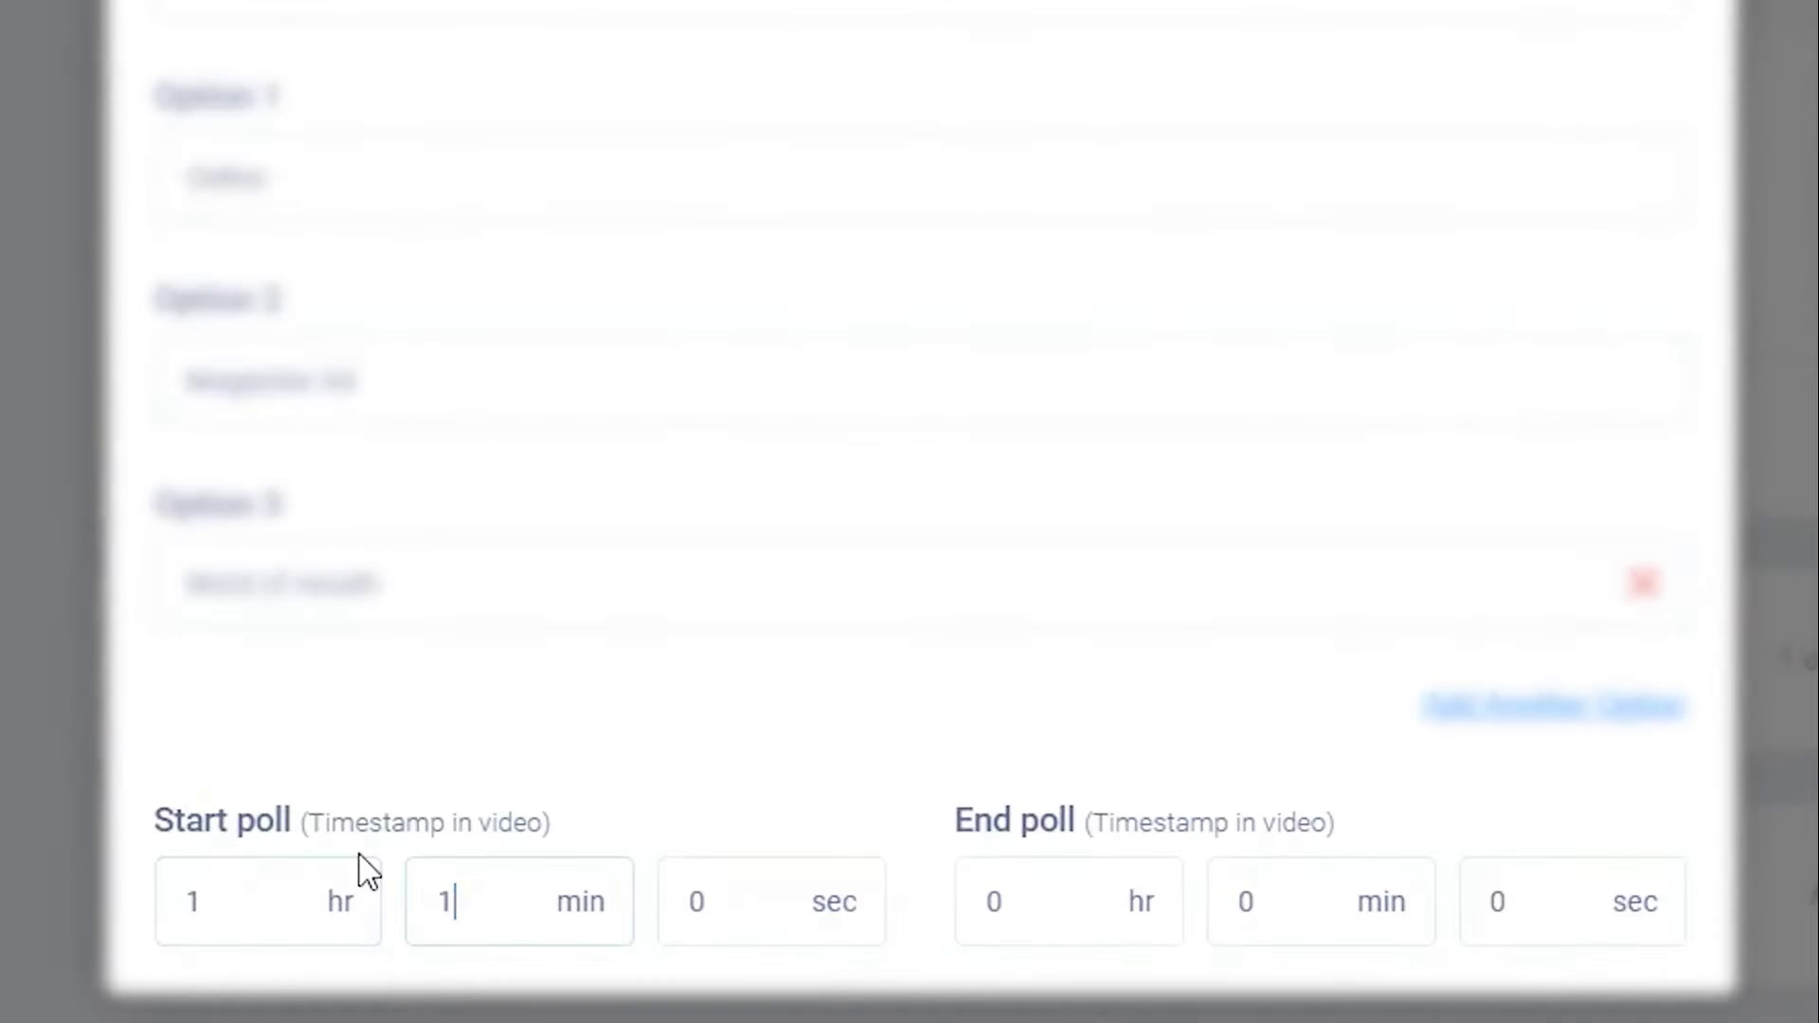
pyautogui.write('5')
pyautogui.press('Tab')
pyautogui.write('25')
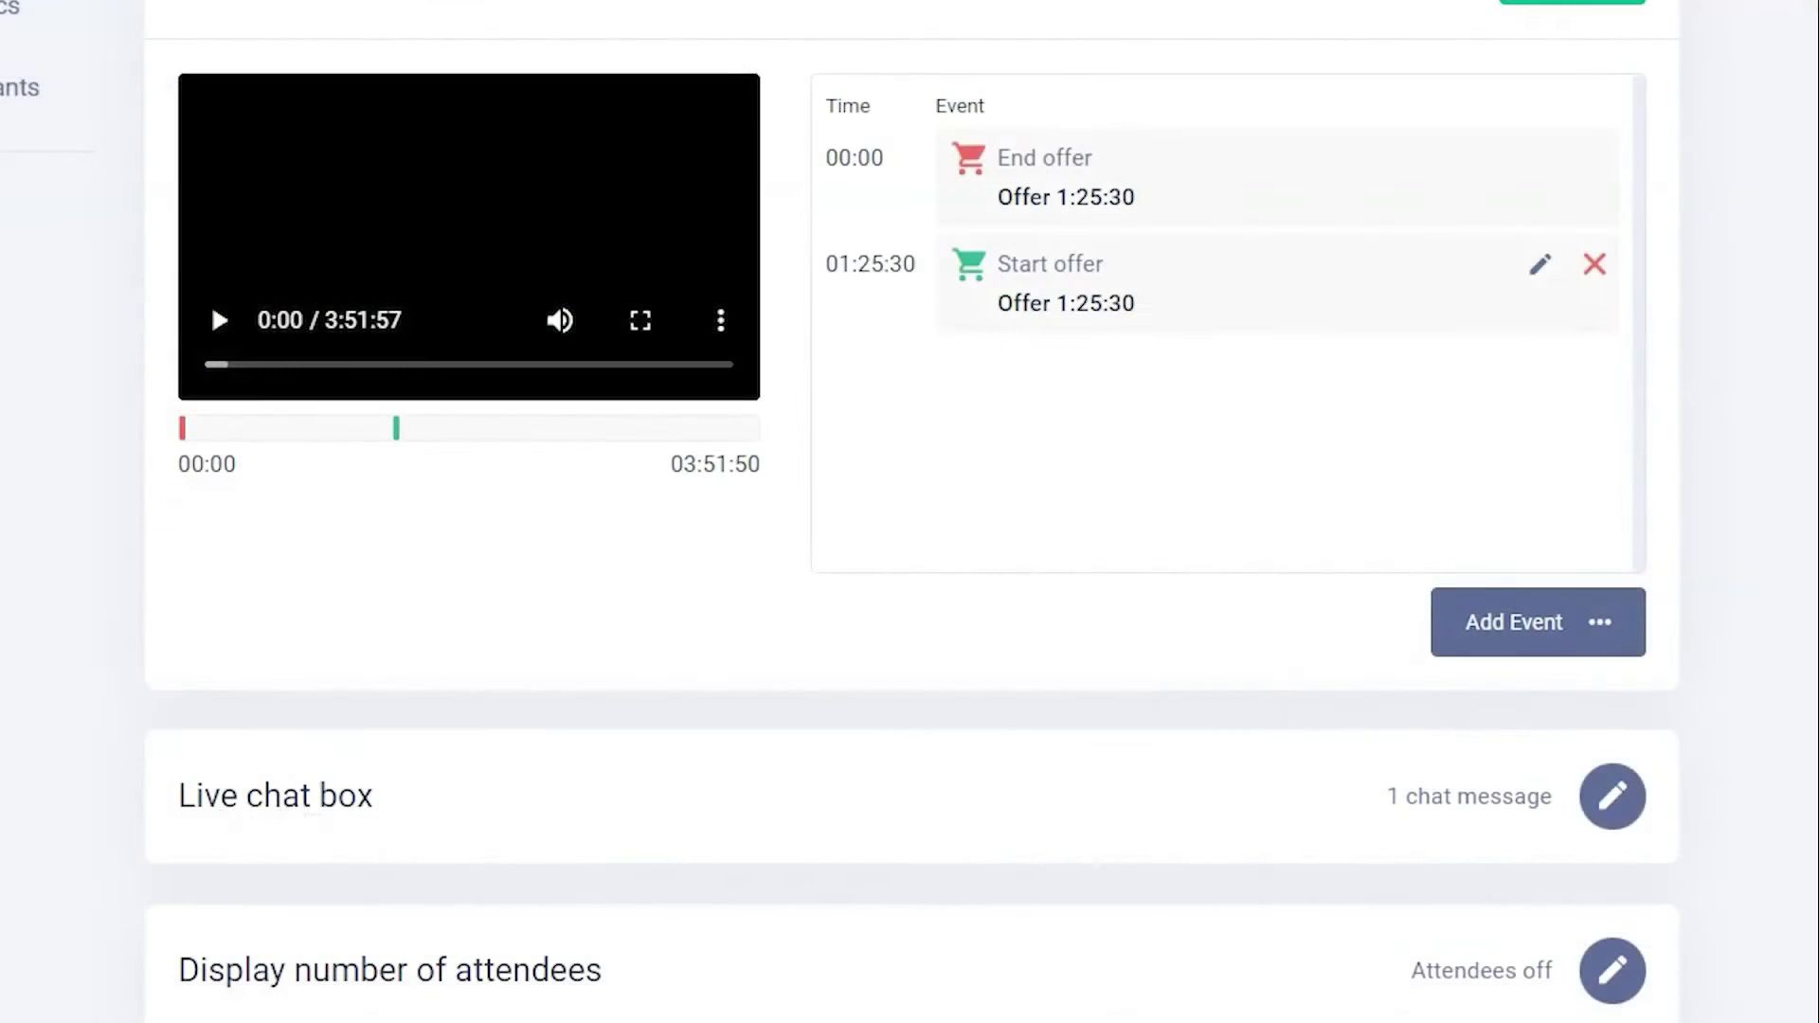
# - Enable live chat with a 'Thanks for coming!' moderator line, saved attendee comments and shared chat
pyautogui.click(1613, 796)
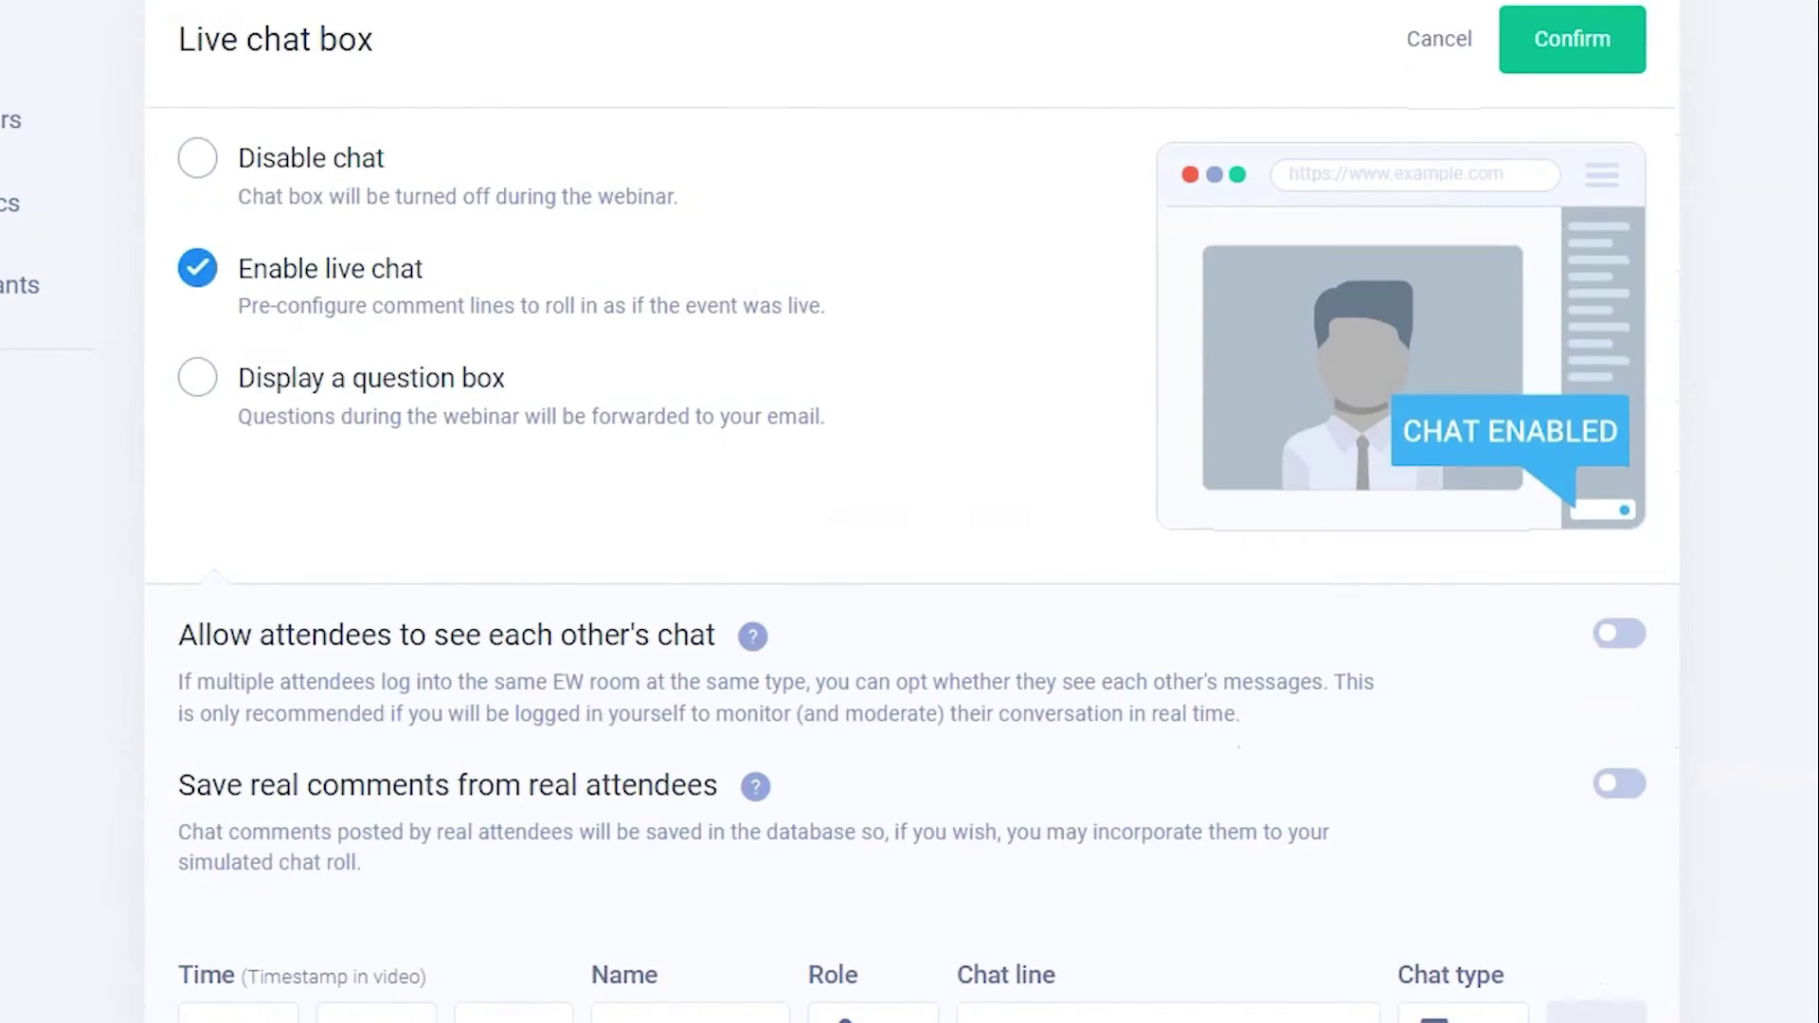
pyautogui.click(378, 390)
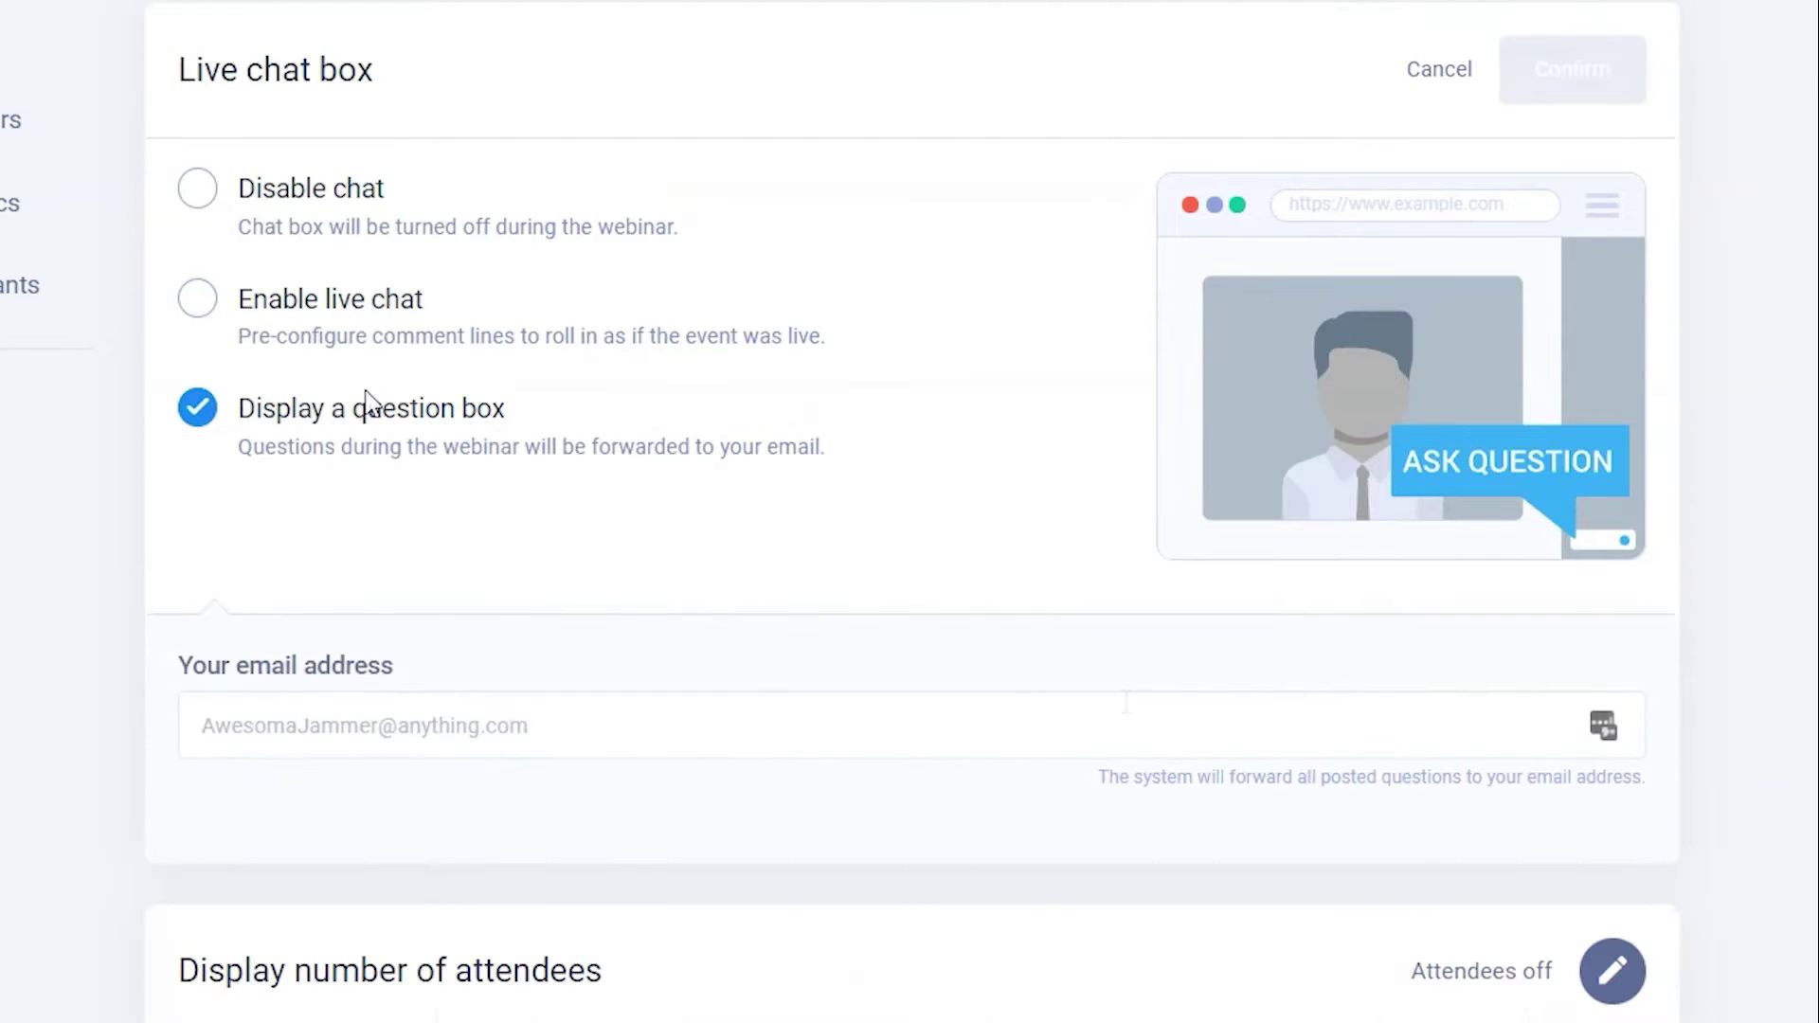
pyautogui.click(1126, 701)
pyautogui.click(199, 301)
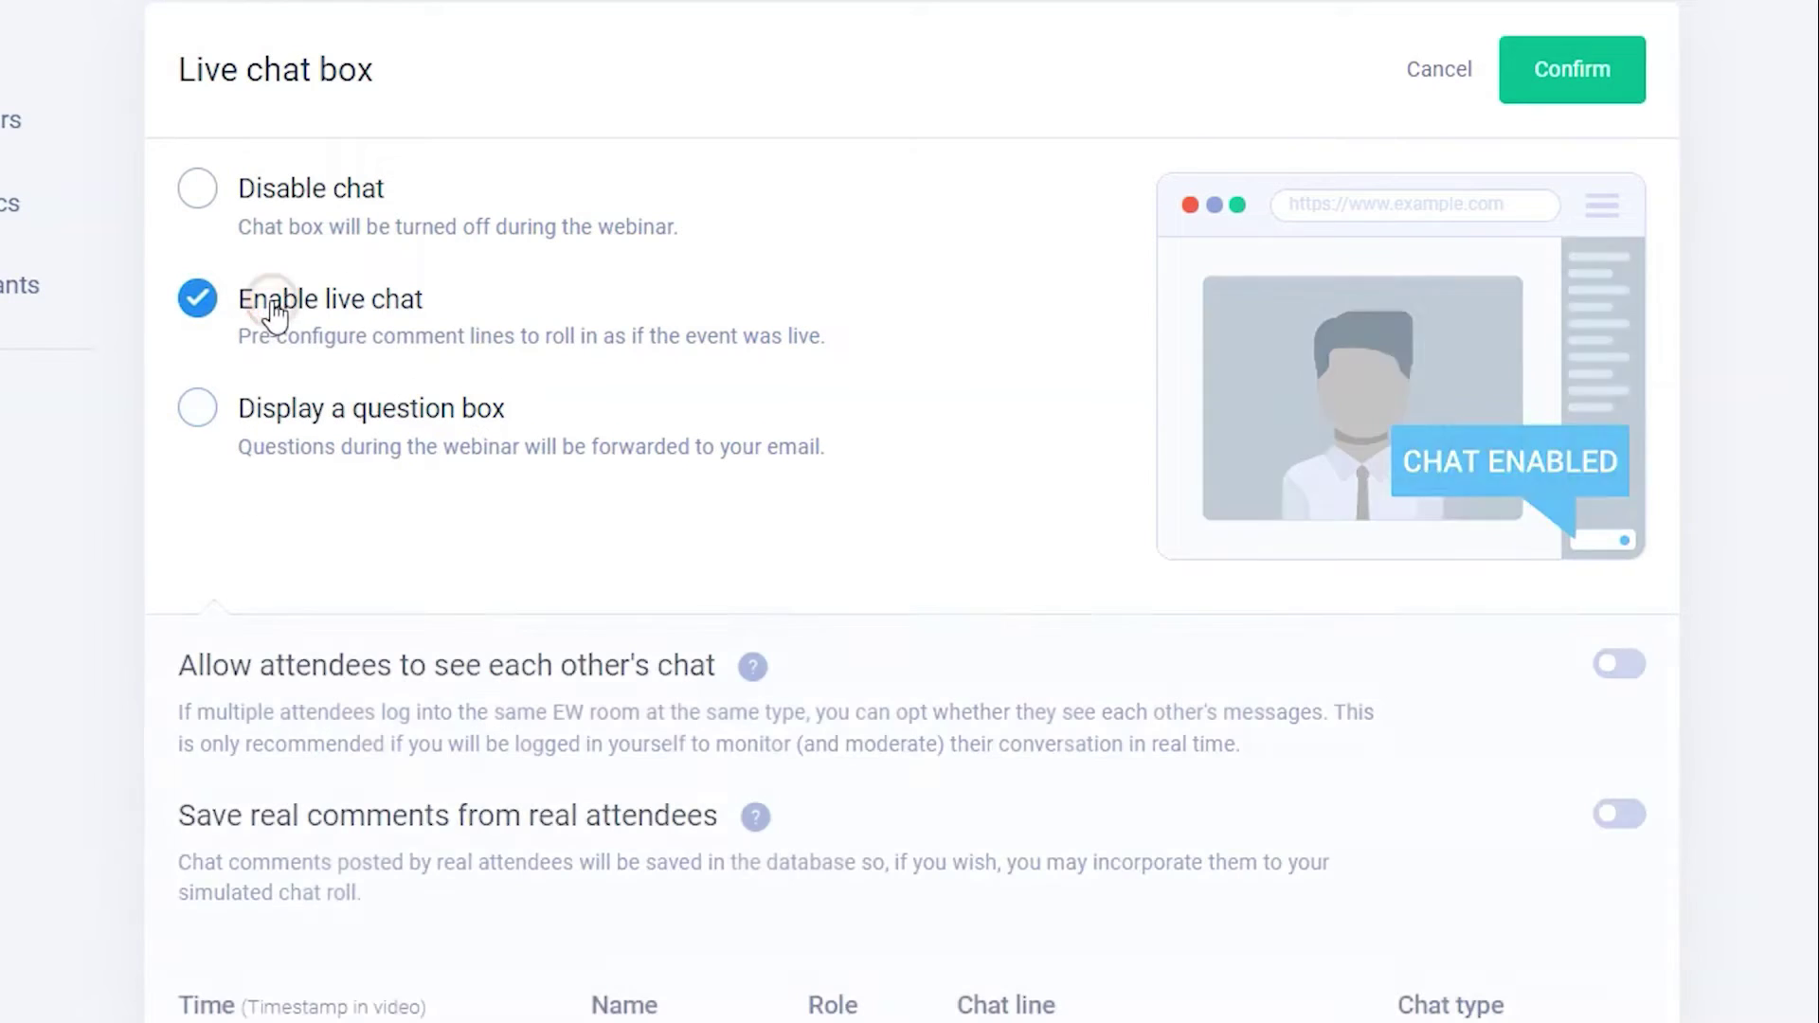
pyautogui.scroll(-6, 1580, 454)
pyautogui.click(1580, 454)
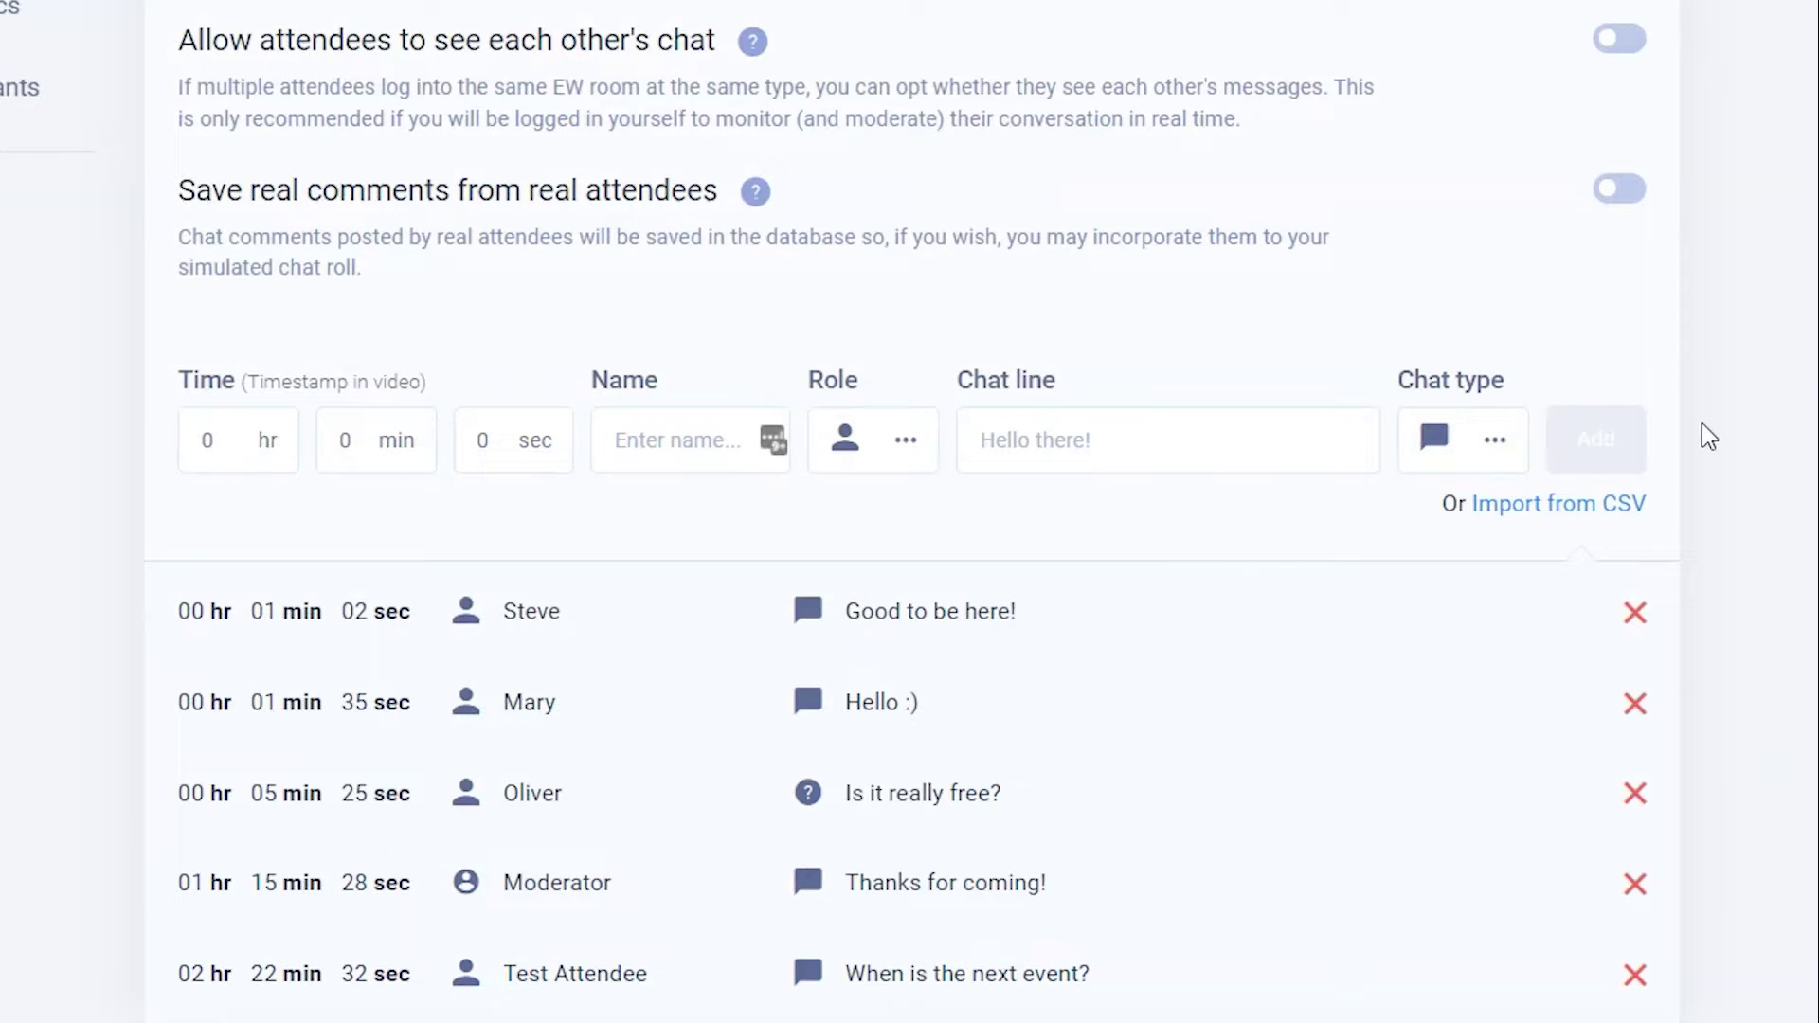
pyautogui.click(1616, 202)
pyautogui.click(1617, 43)
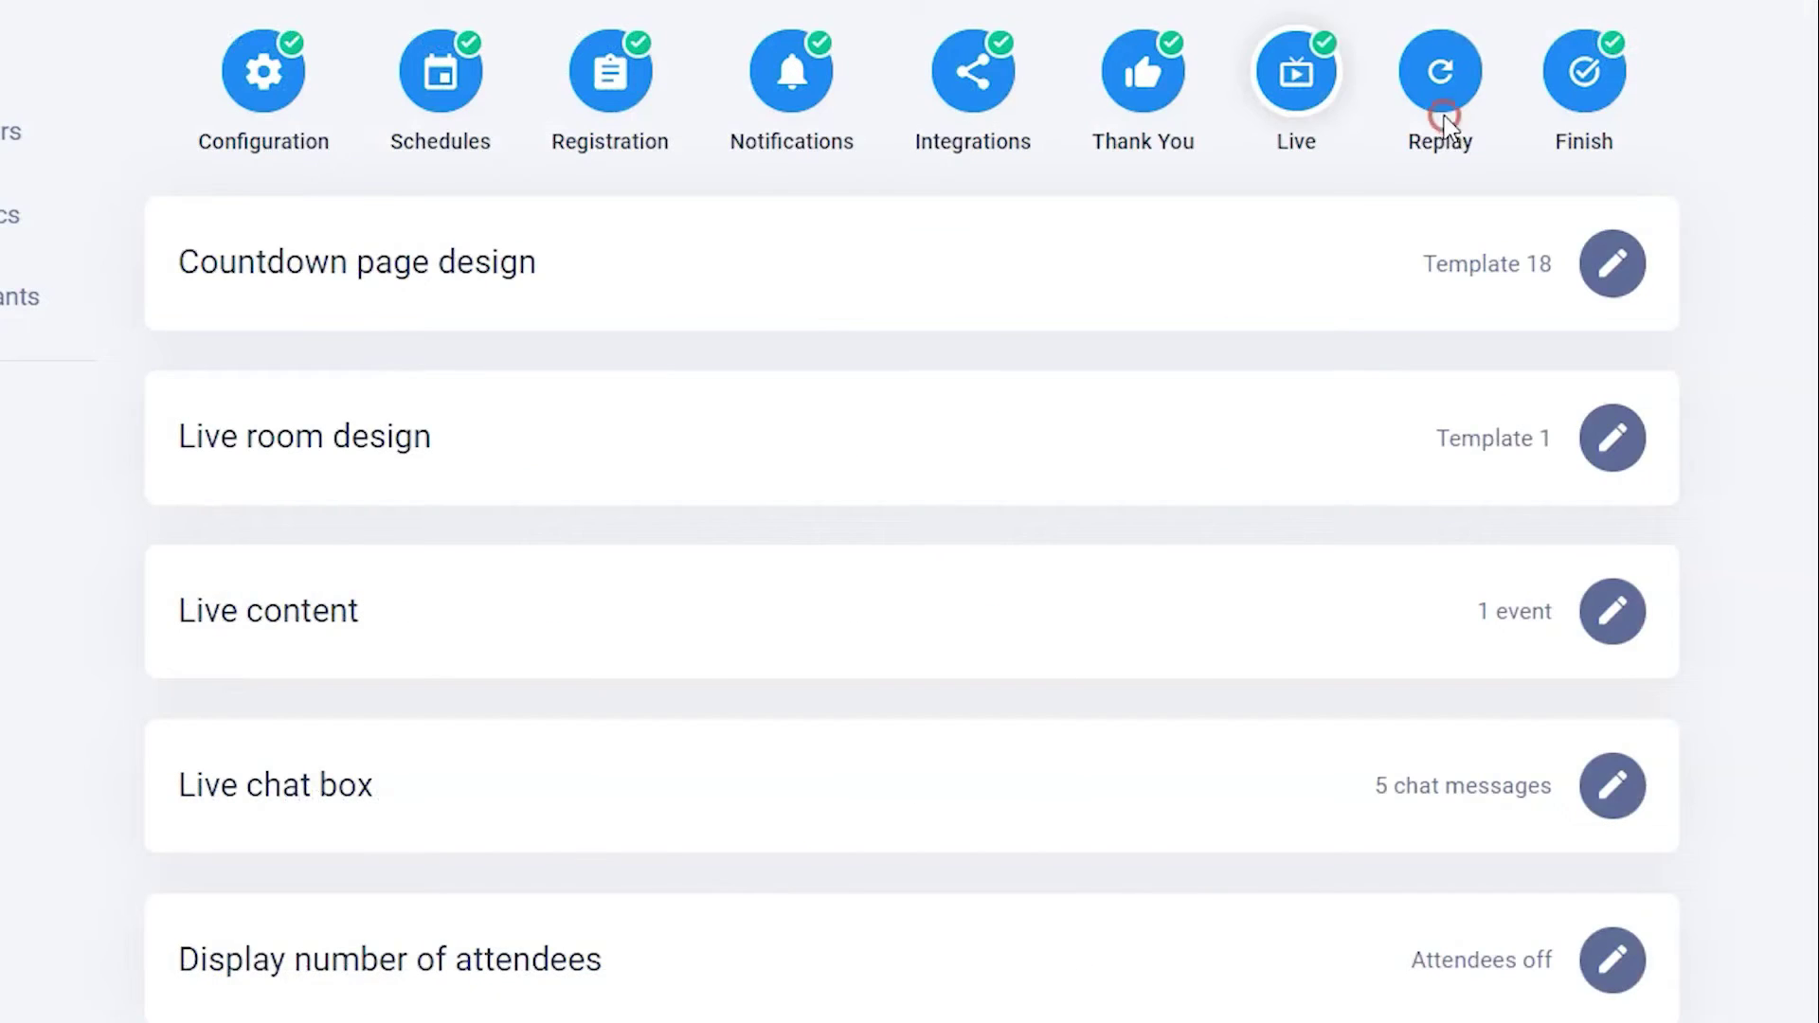
# - Allow access to the replay page in the Replay settings and confirm it
pyautogui.click(1441, 111)
pyautogui.click(1615, 258)
pyautogui.click(548, 588)
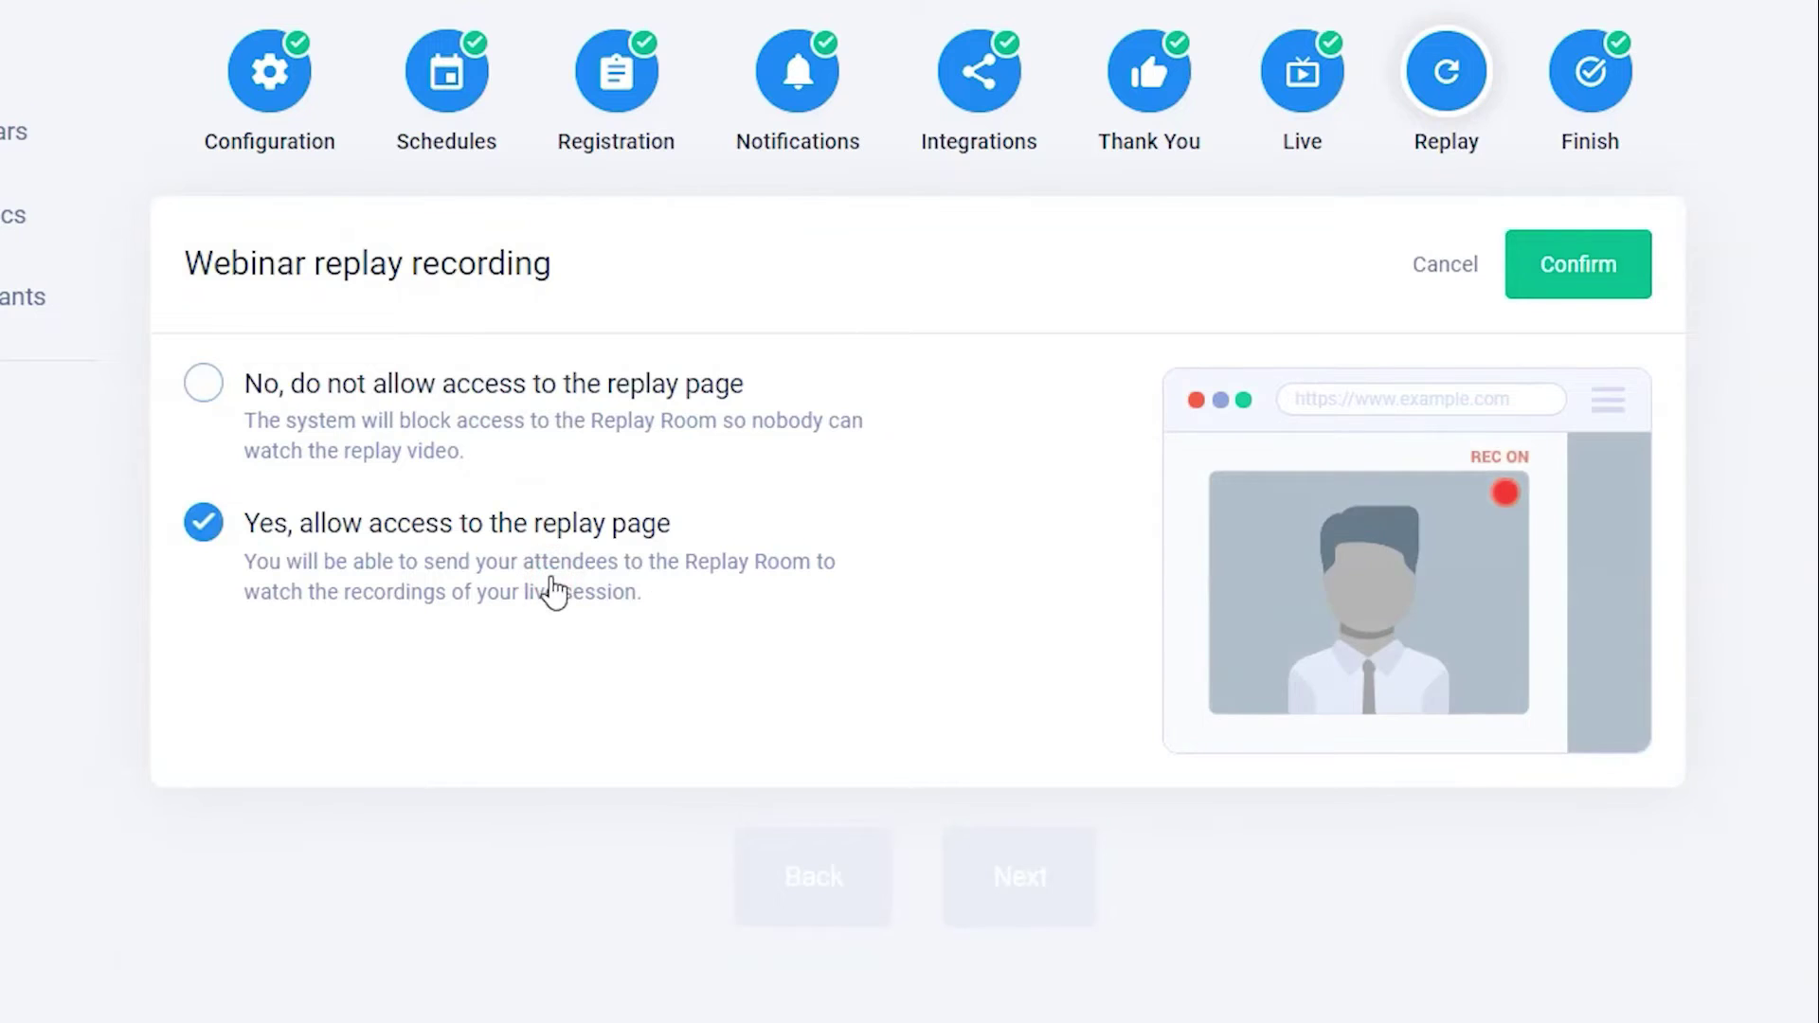
pyautogui.click(1616, 292)
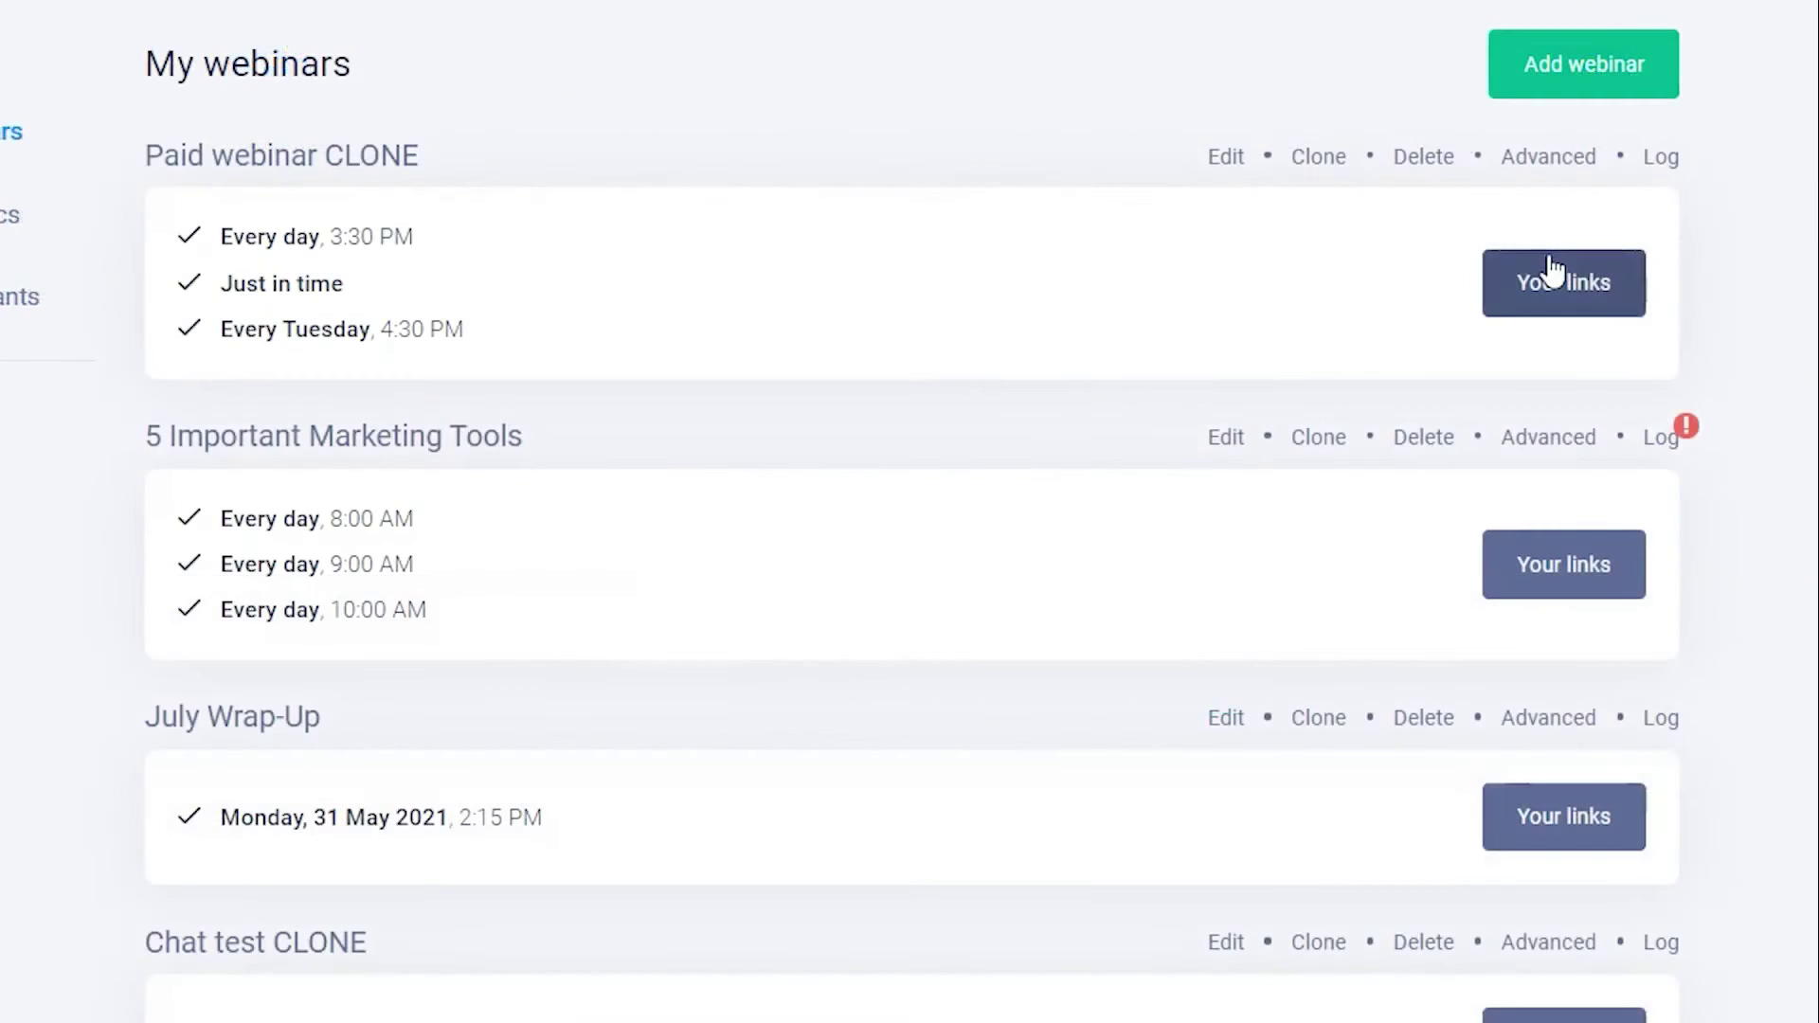
# - Open the first presenter's control panel for Paid webinar CLONE and post 'Greetings from Russia!'
pyautogui.click(1542, 265)
pyautogui.click(794, 360)
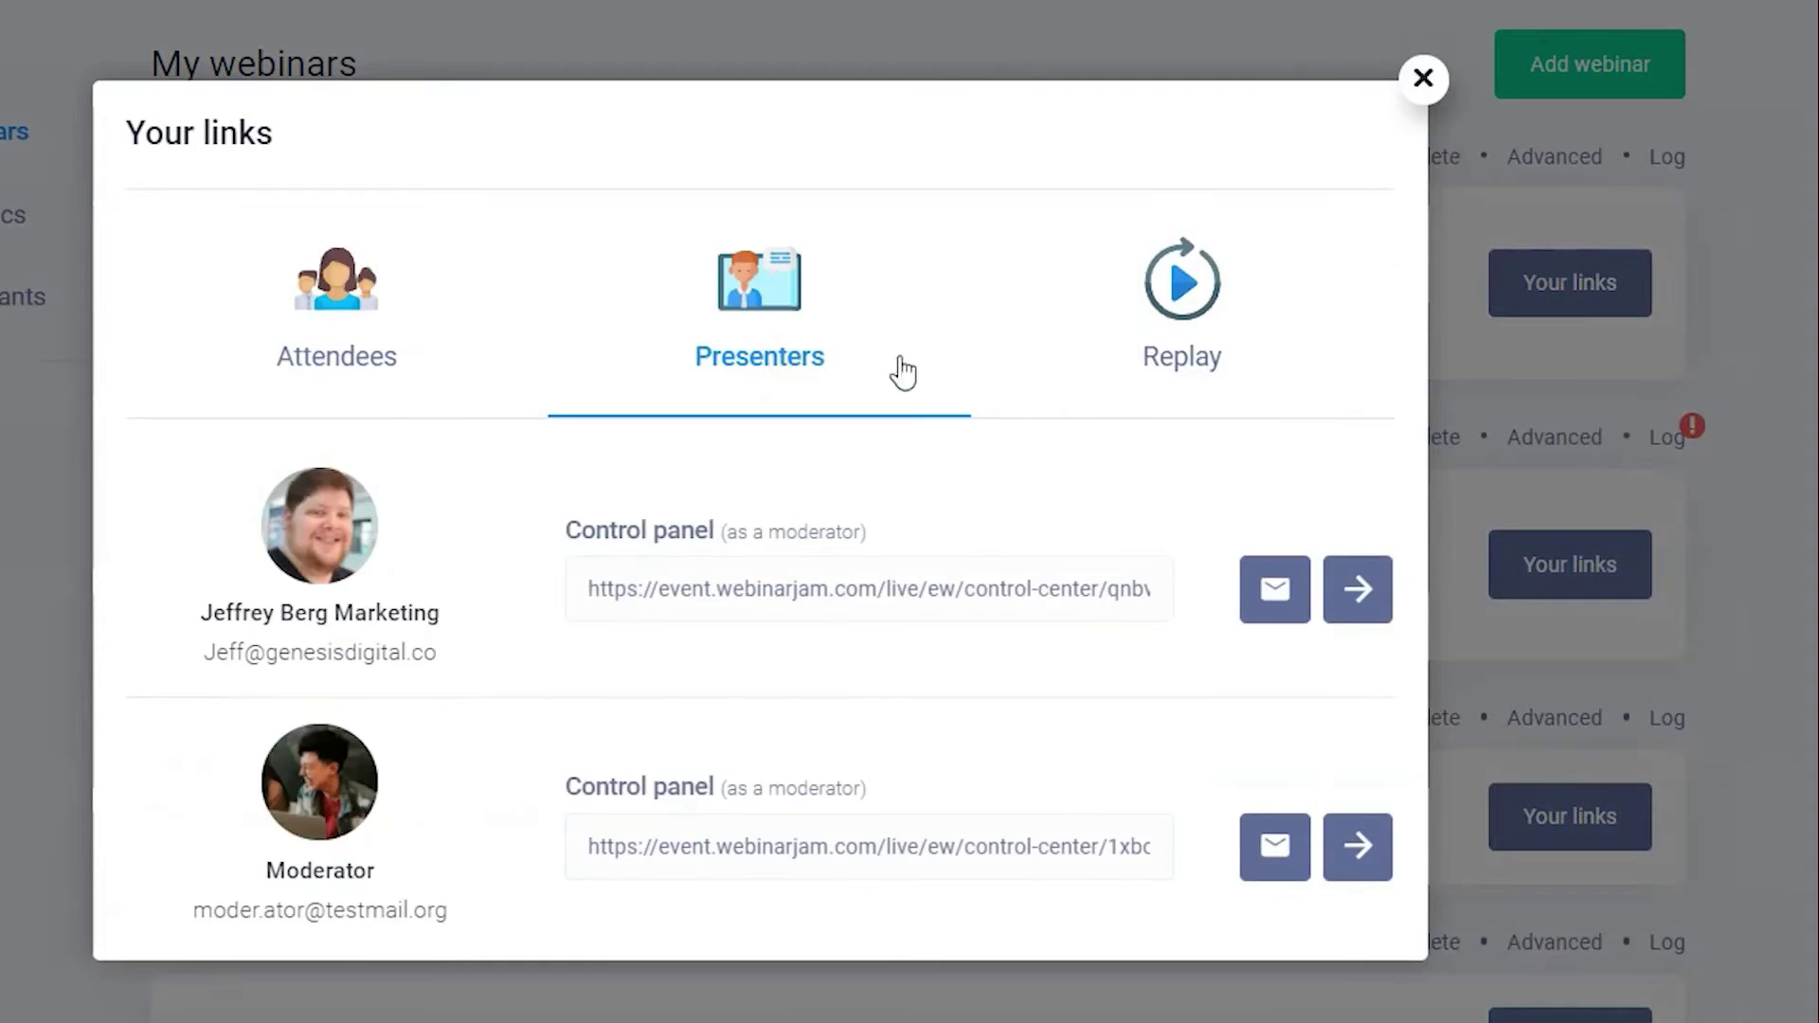
pyautogui.click(1358, 593)
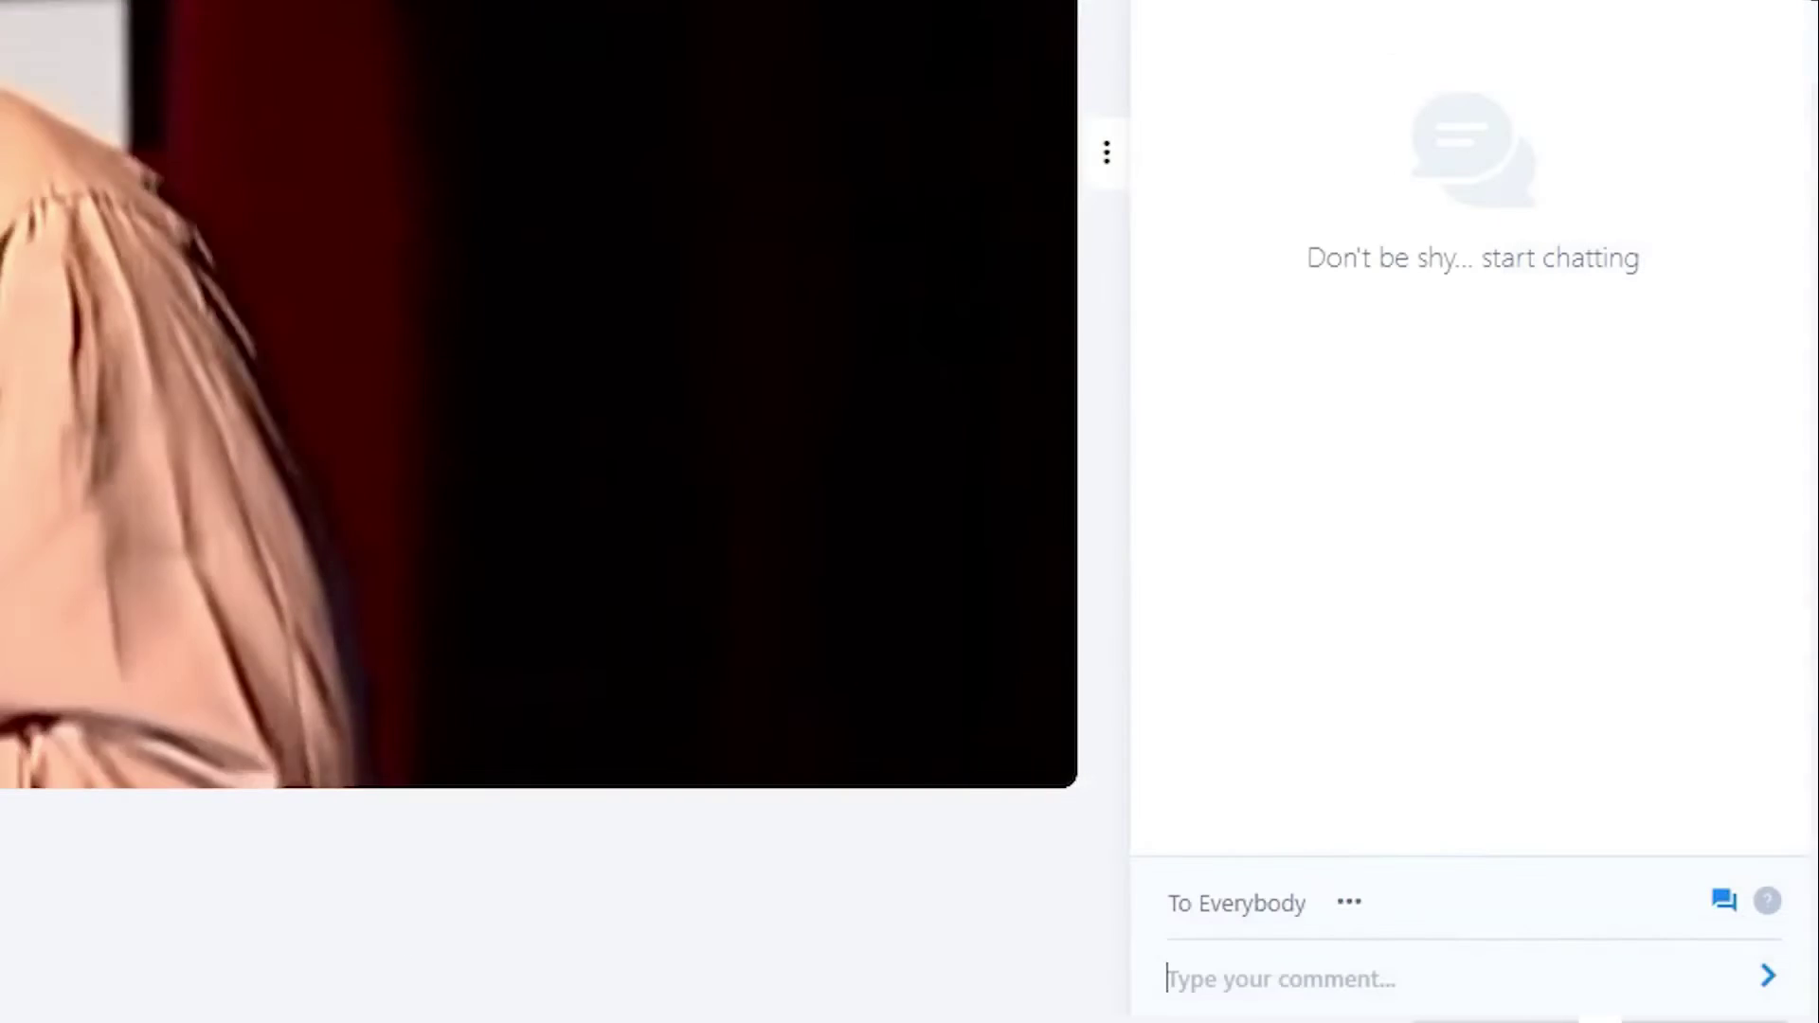
pyautogui.write('Greetings from Russia!')
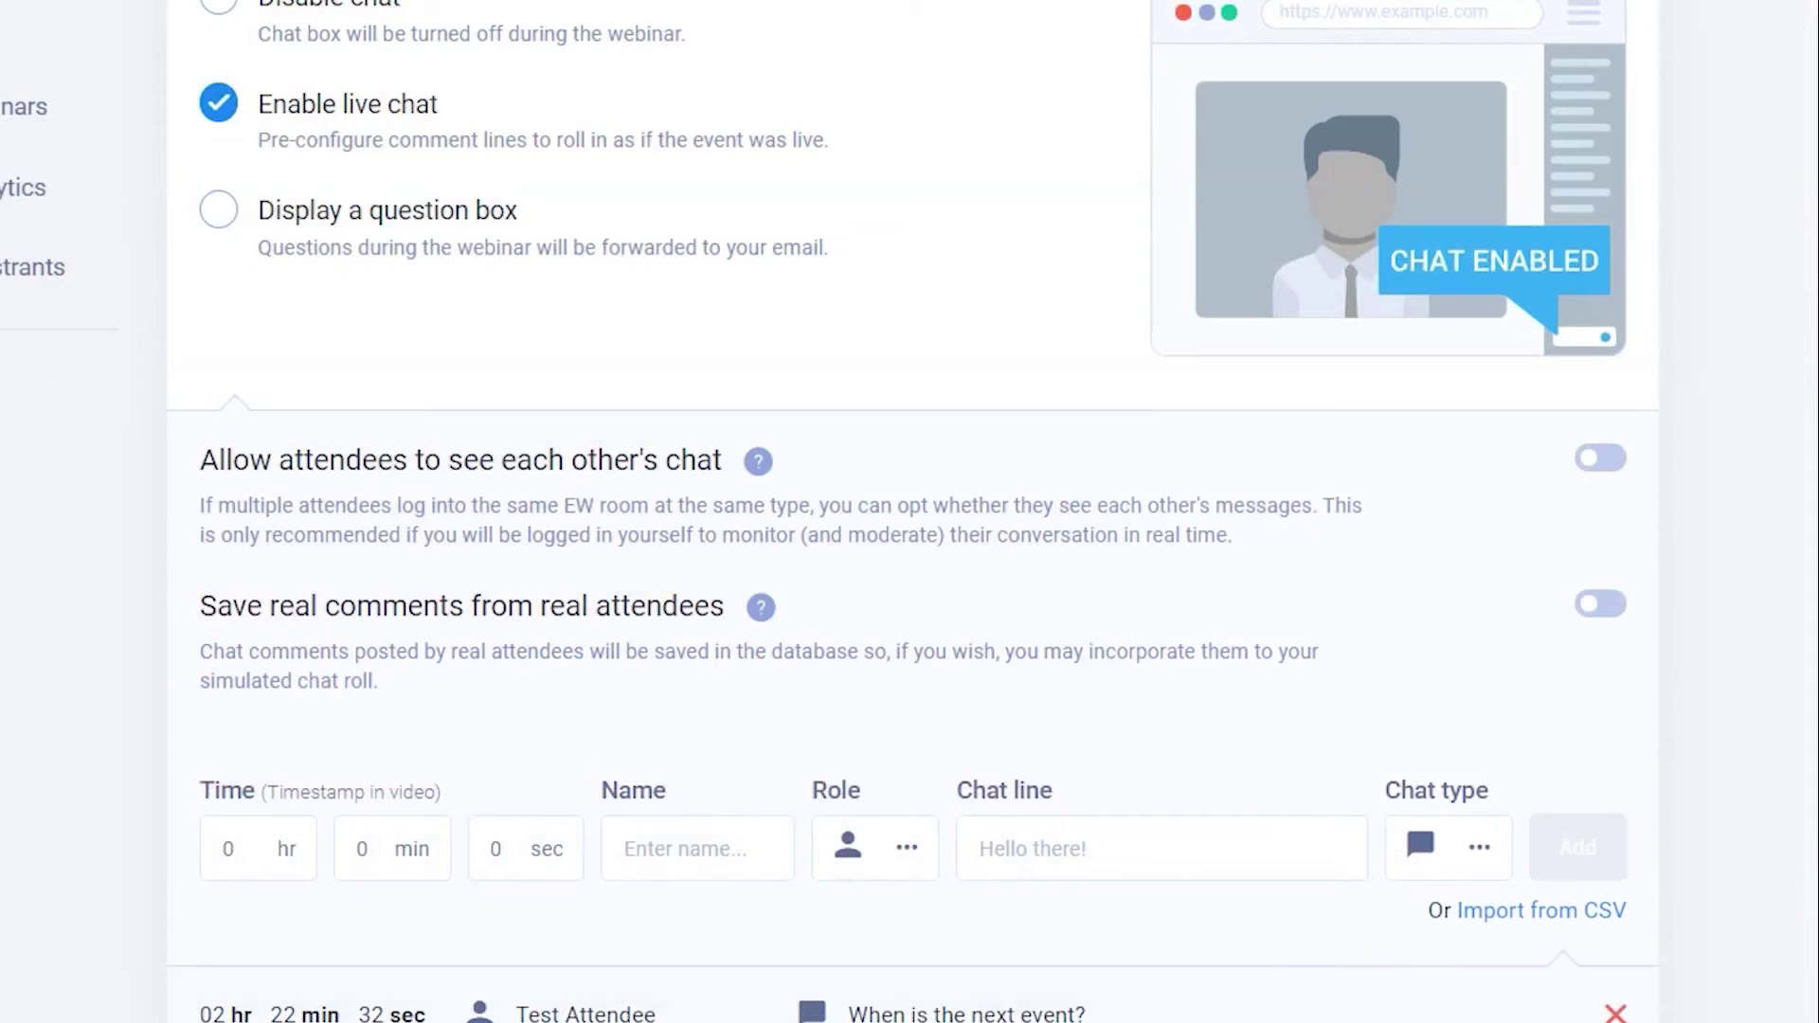
pyautogui.click(1595, 488)
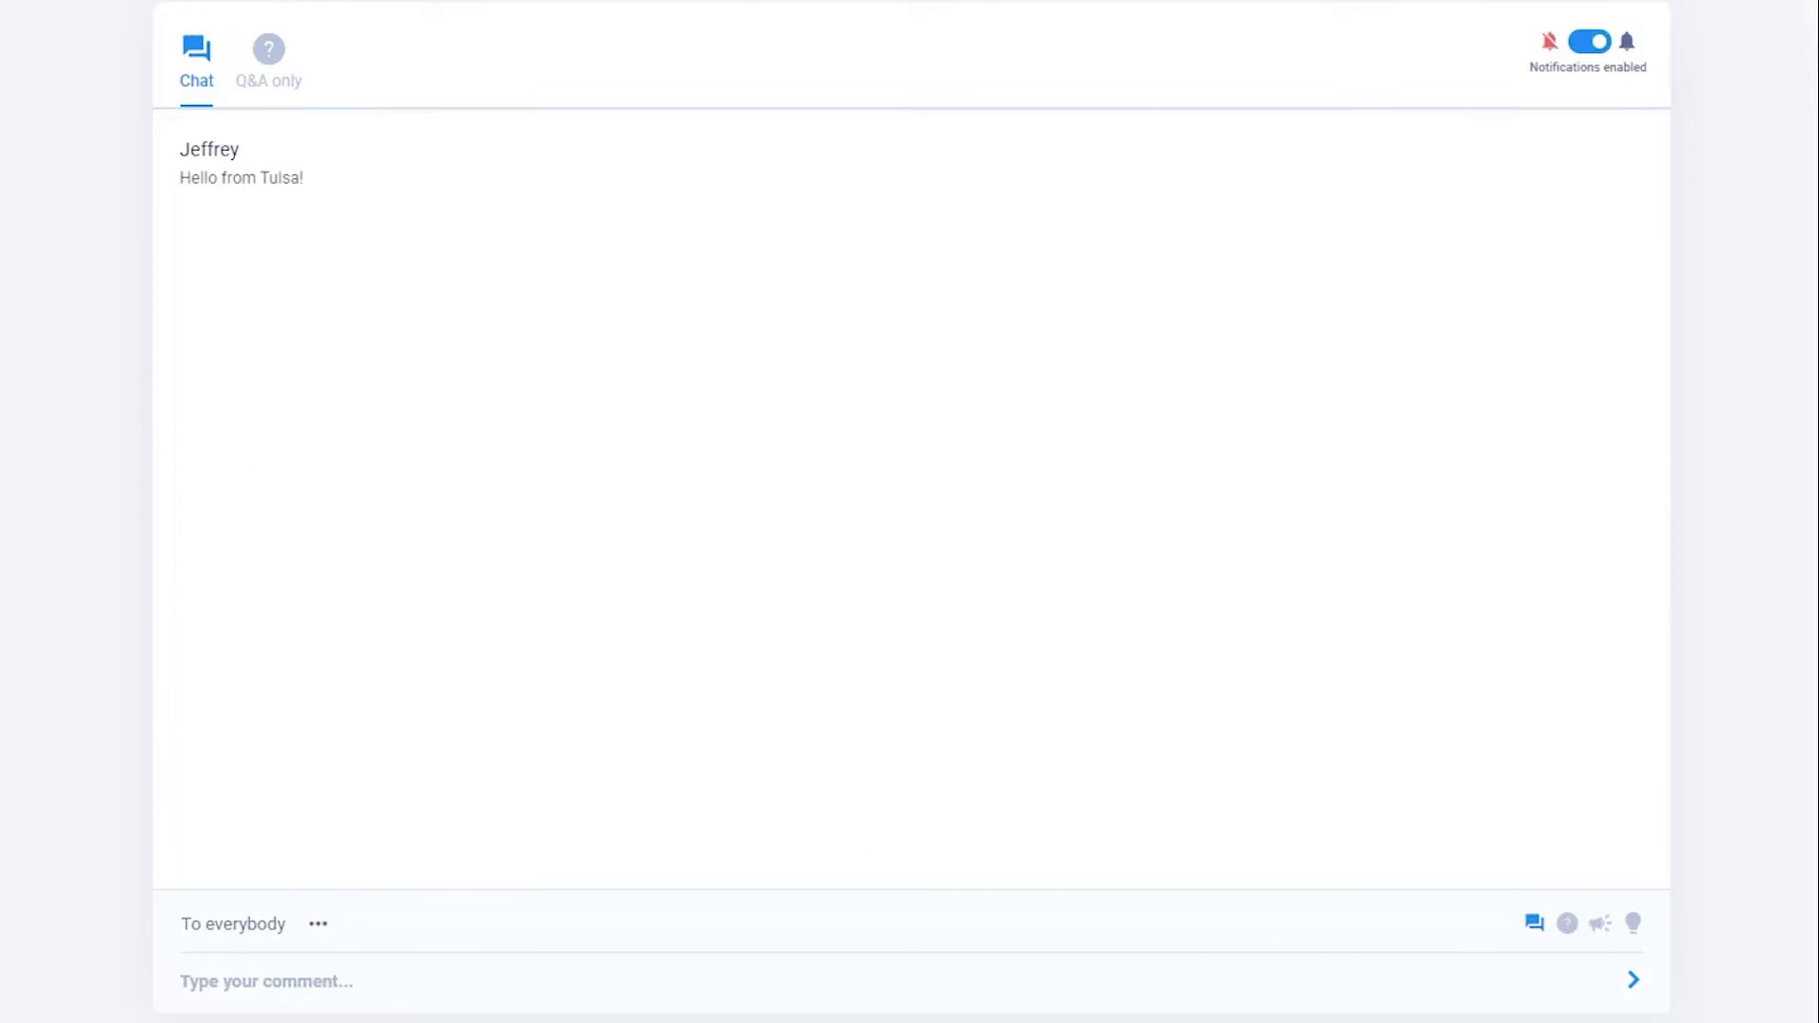
# - Filter to Q&A only, broadcast the attendee's question, and begin replying 'Great qu'
pyautogui.click(272, 45)
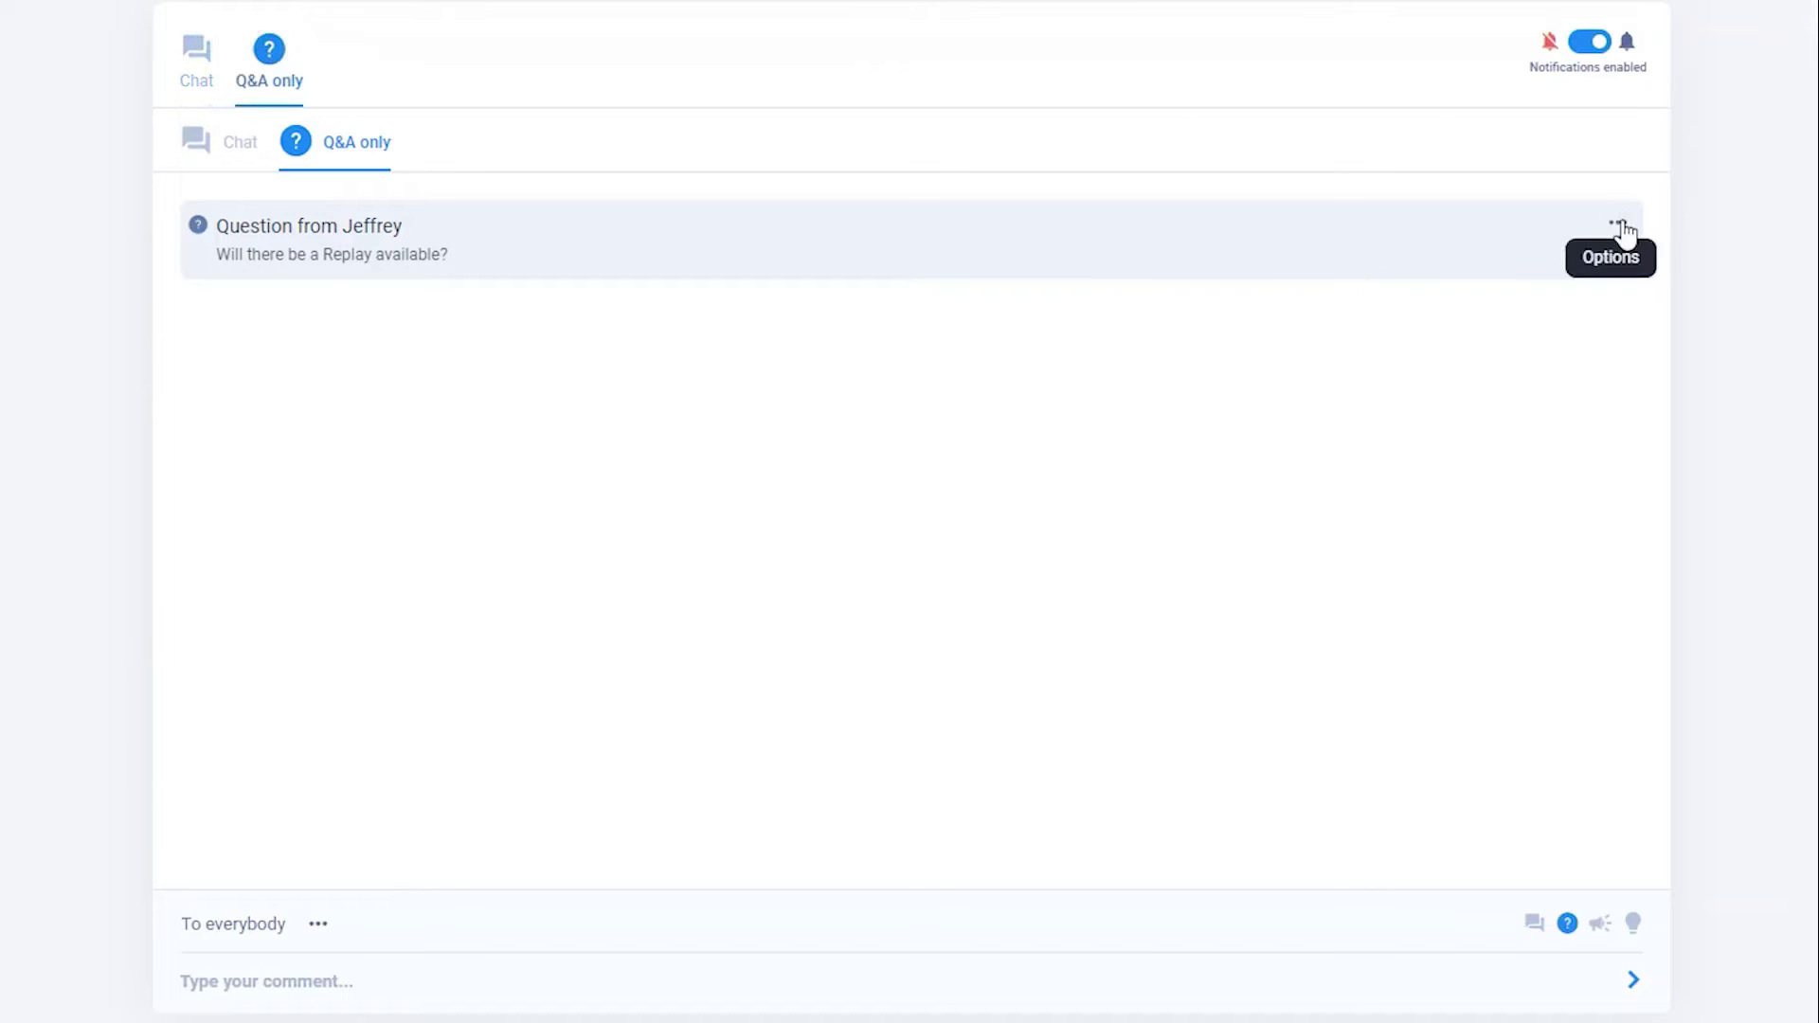
pyautogui.click(1618, 224)
pyautogui.click(1471, 494)
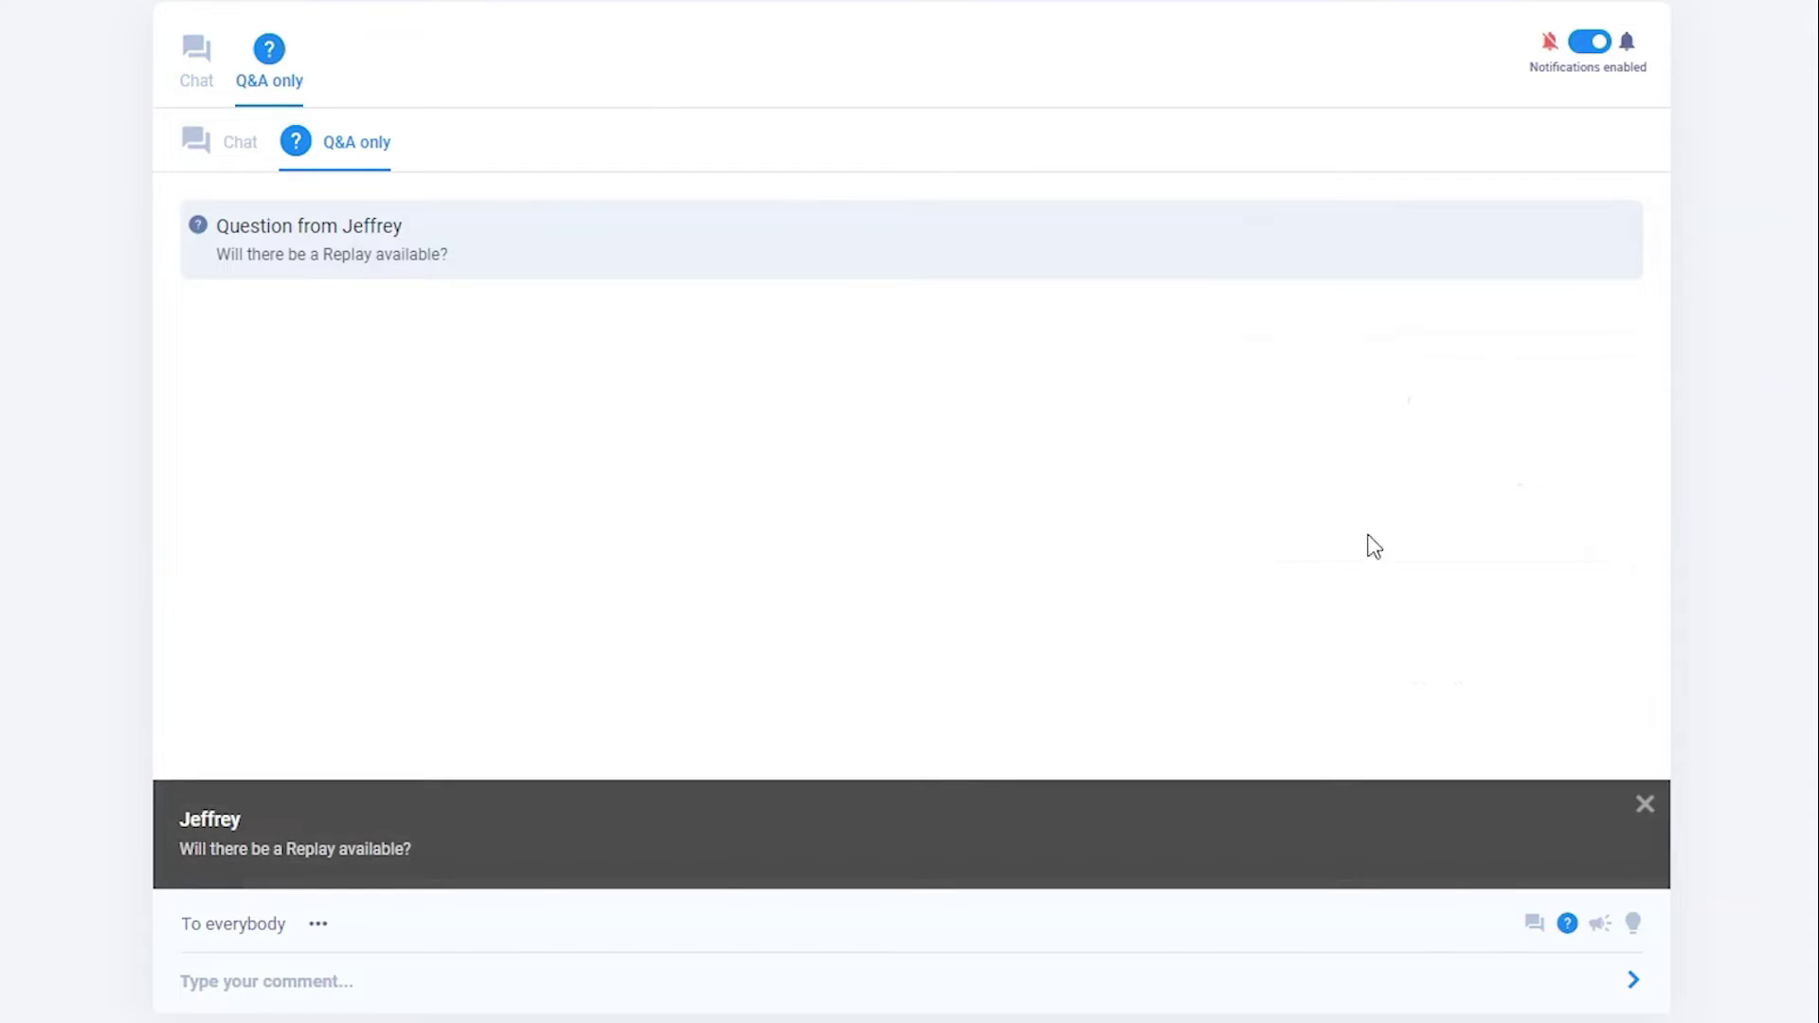
pyautogui.write('Great qu')
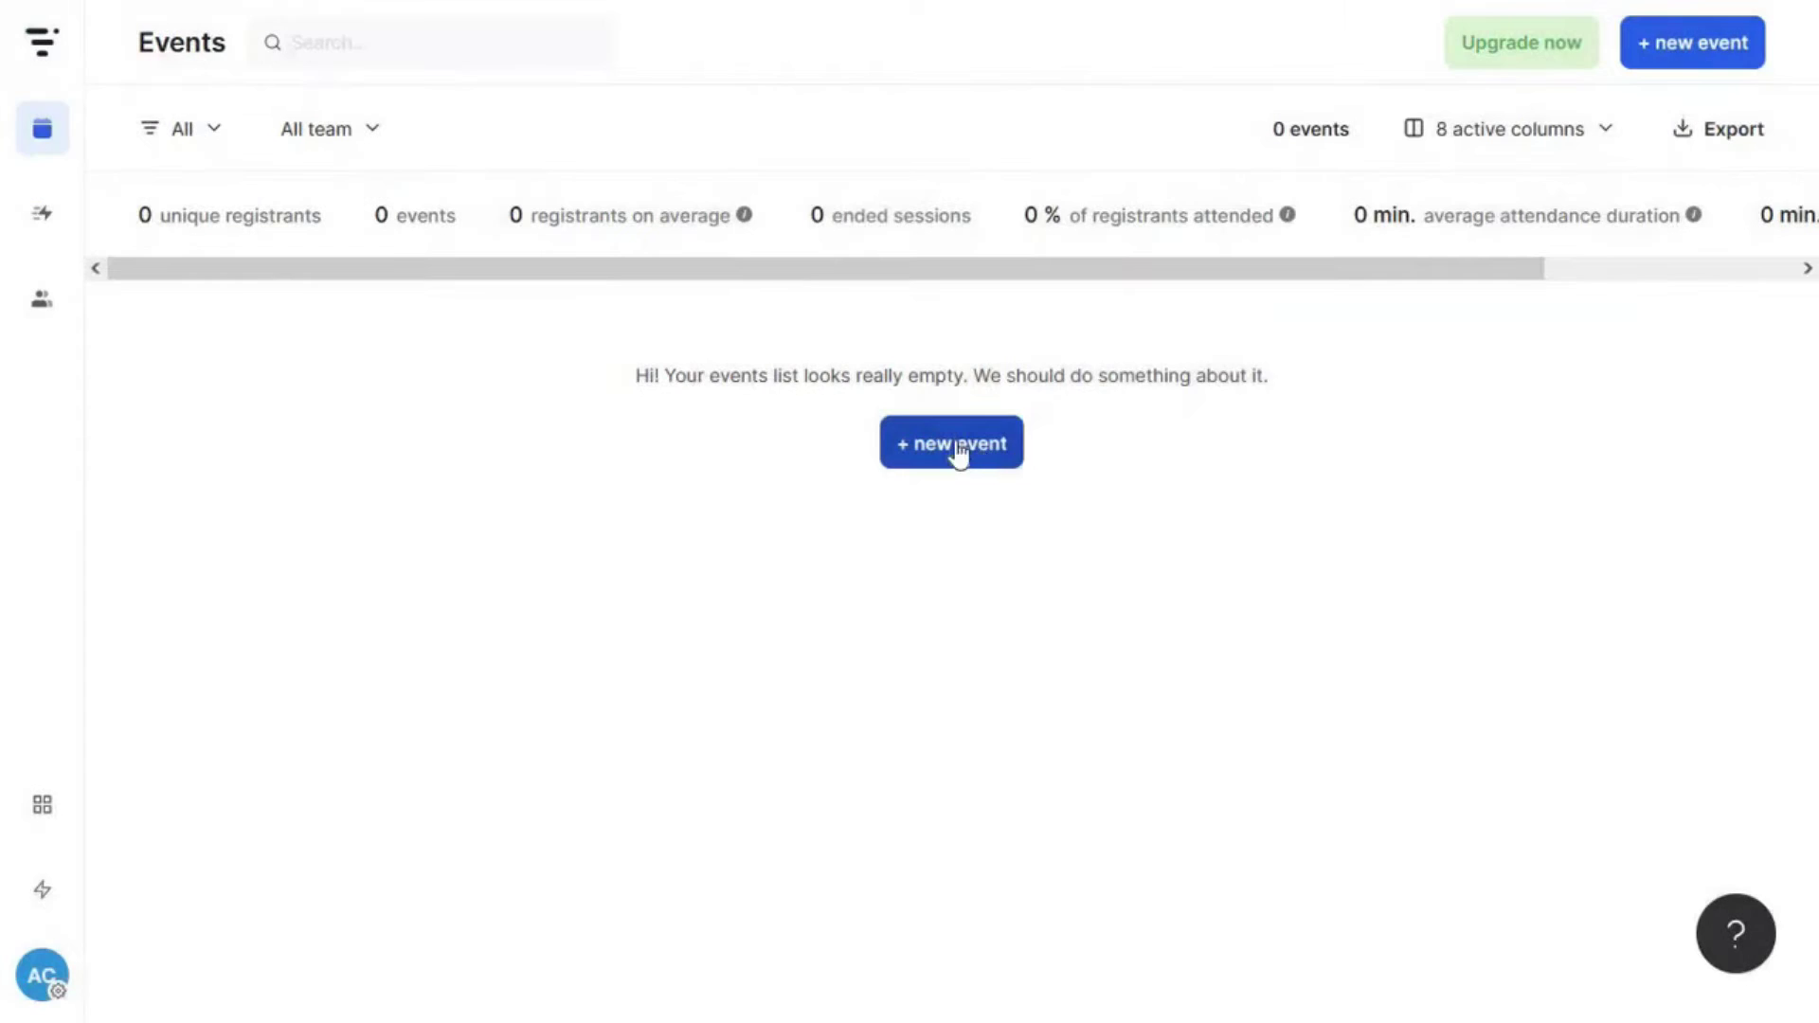
# - Start a new event titled 'SEO Hacks with' the host's name, URL seo-hacks, team-and-guest speaking only
pyautogui.click(979, 453)
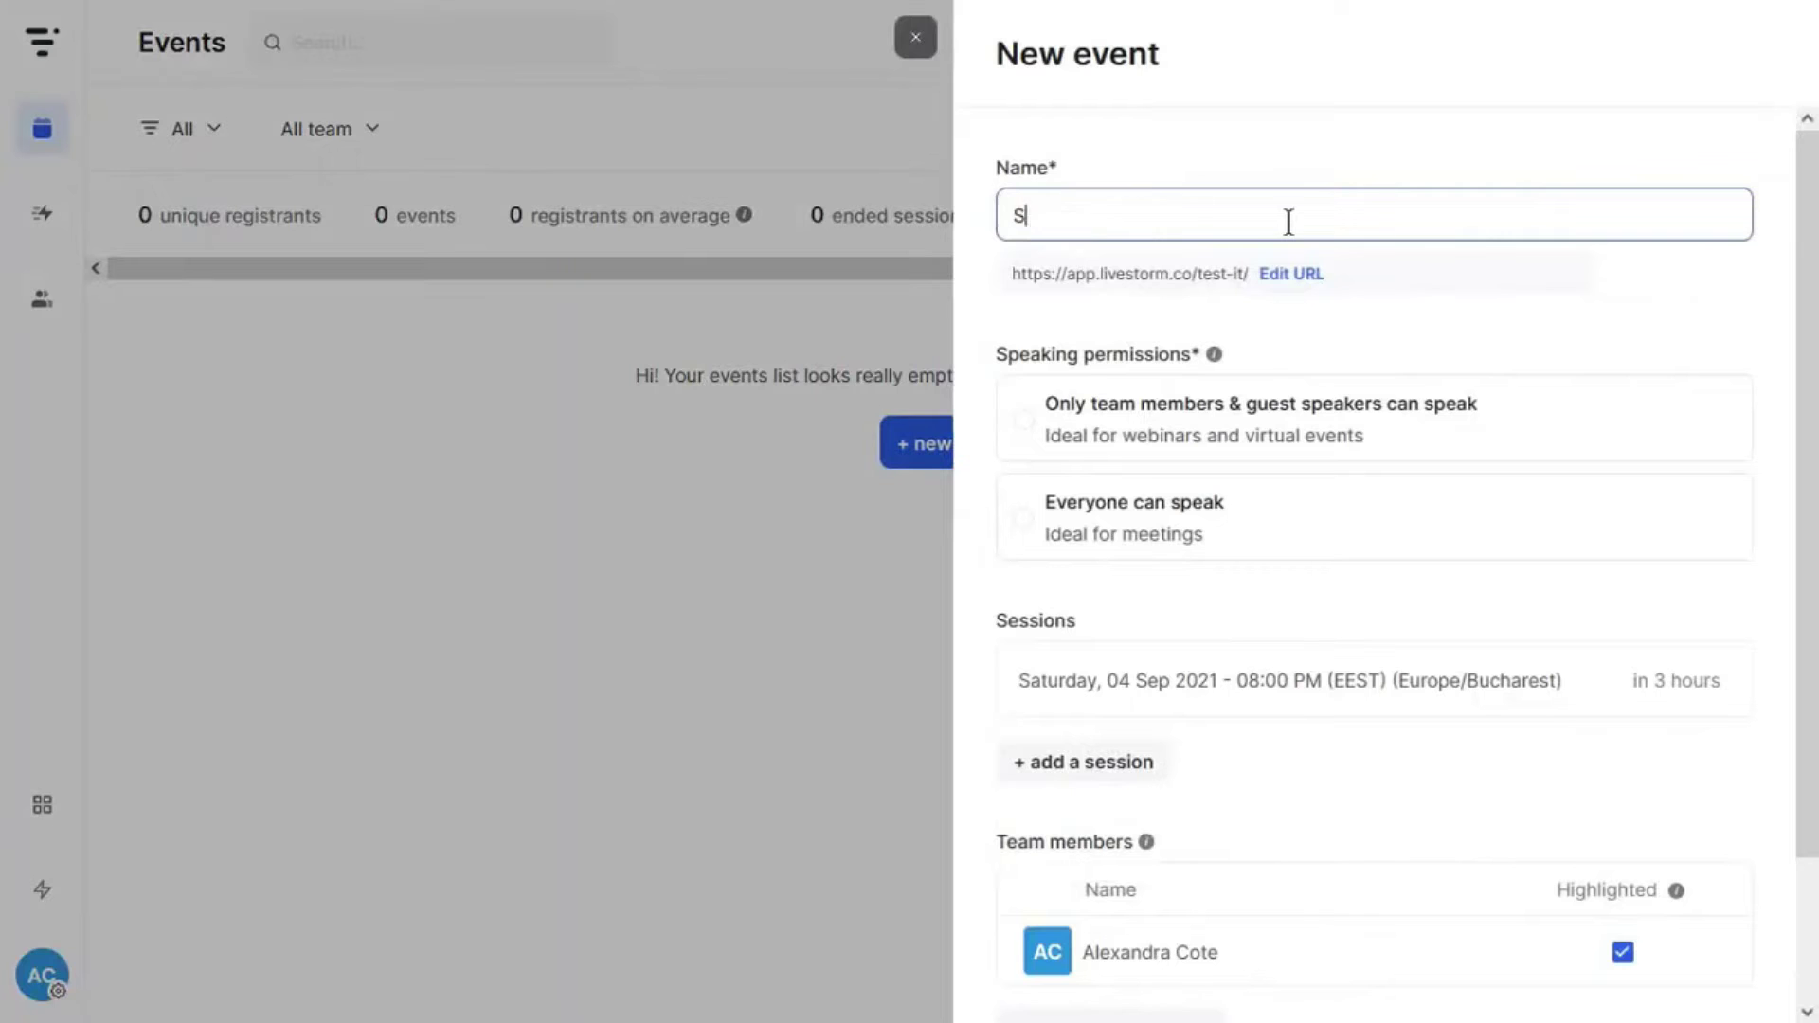
pyautogui.click(1544, 274)
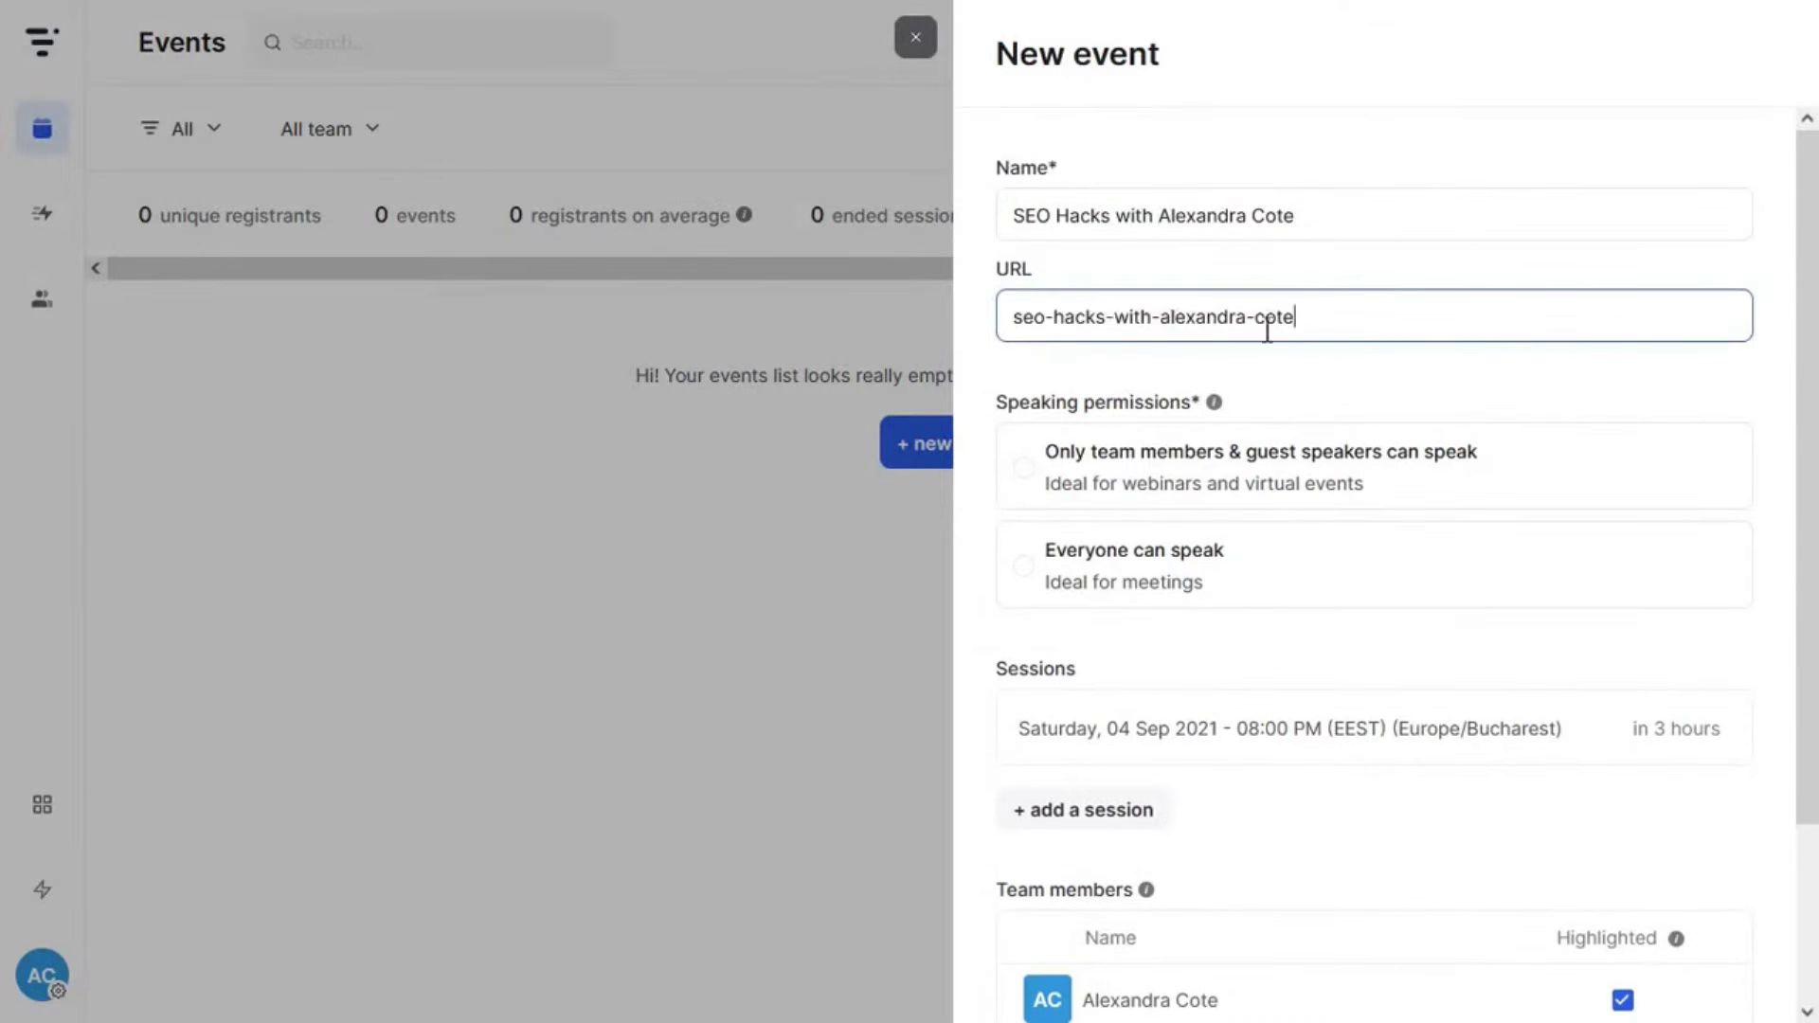
pyautogui.press('BackSpace')
pyautogui.press('BackSpace')
pyautogui.press('BackSpace')
pyautogui.press('BackSpace')
pyautogui.press('BackSpace')
pyautogui.press('BackSpace')
pyautogui.press('BackSpace')
pyautogui.press('BackSpace')
pyautogui.press('BackSpace')
pyautogui.press('BackSpace')
pyautogui.press('BackSpace')
pyautogui.press('BackSpace')
pyautogui.press('BackSpace')
pyautogui.press('BackSpace')
pyautogui.press('BackSpace')
pyautogui.press('BackSpace')
pyautogui.press('BackSpace')
pyautogui.press('BackSpace')
pyautogui.press('BackSpace')
pyautogui.press('BackSpace')
pyautogui.press('Return')
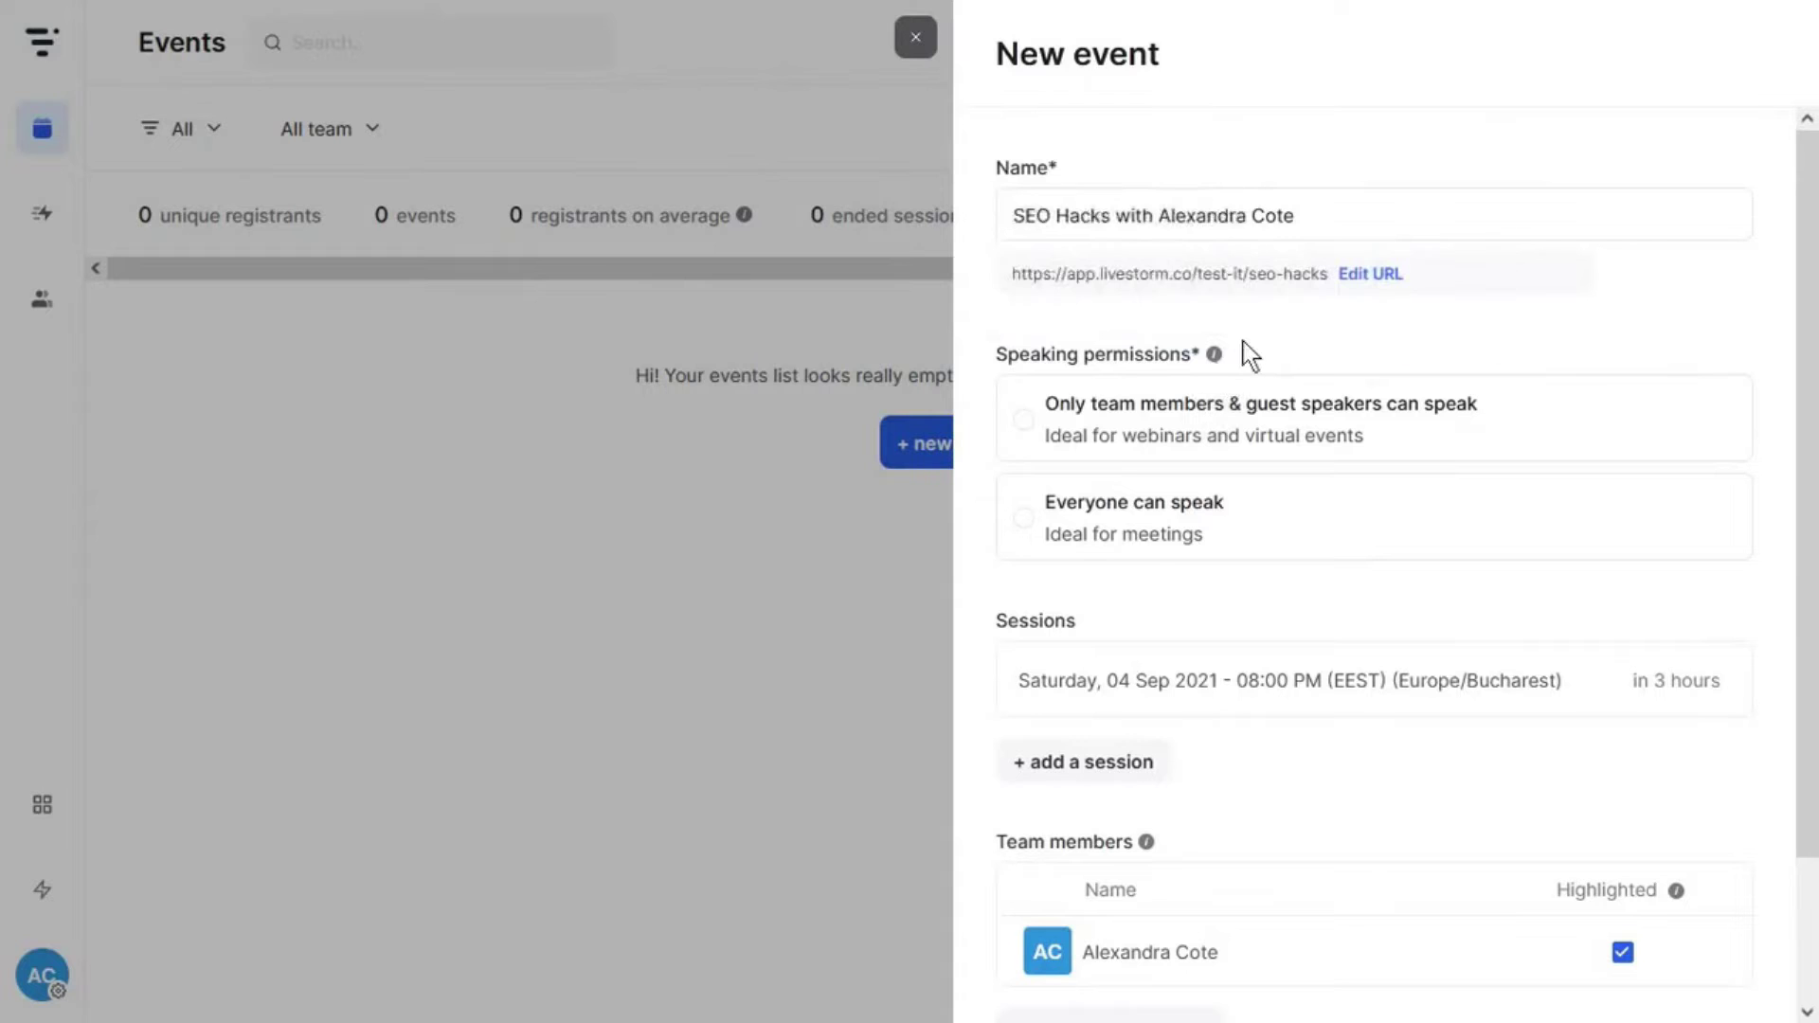
pyautogui.click(1188, 440)
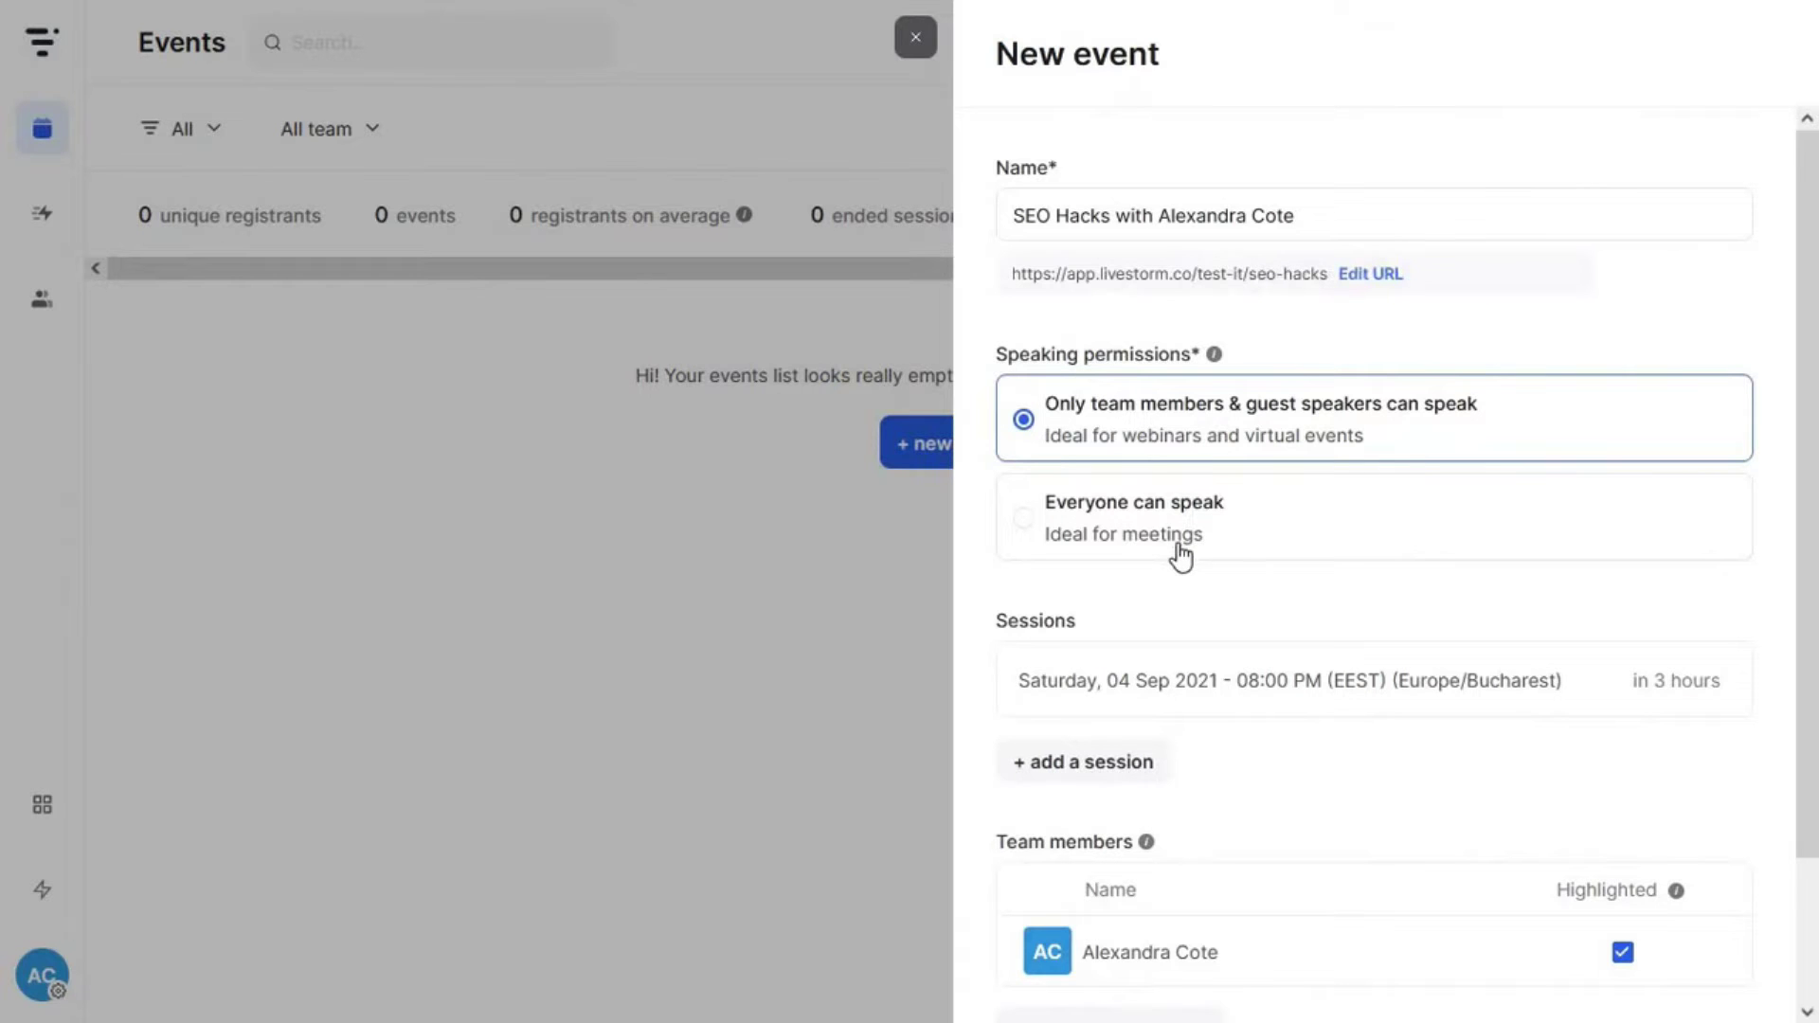
# - Add a second session on 22 October 2021 at 9 and create the event
pyautogui.click(1401, 691)
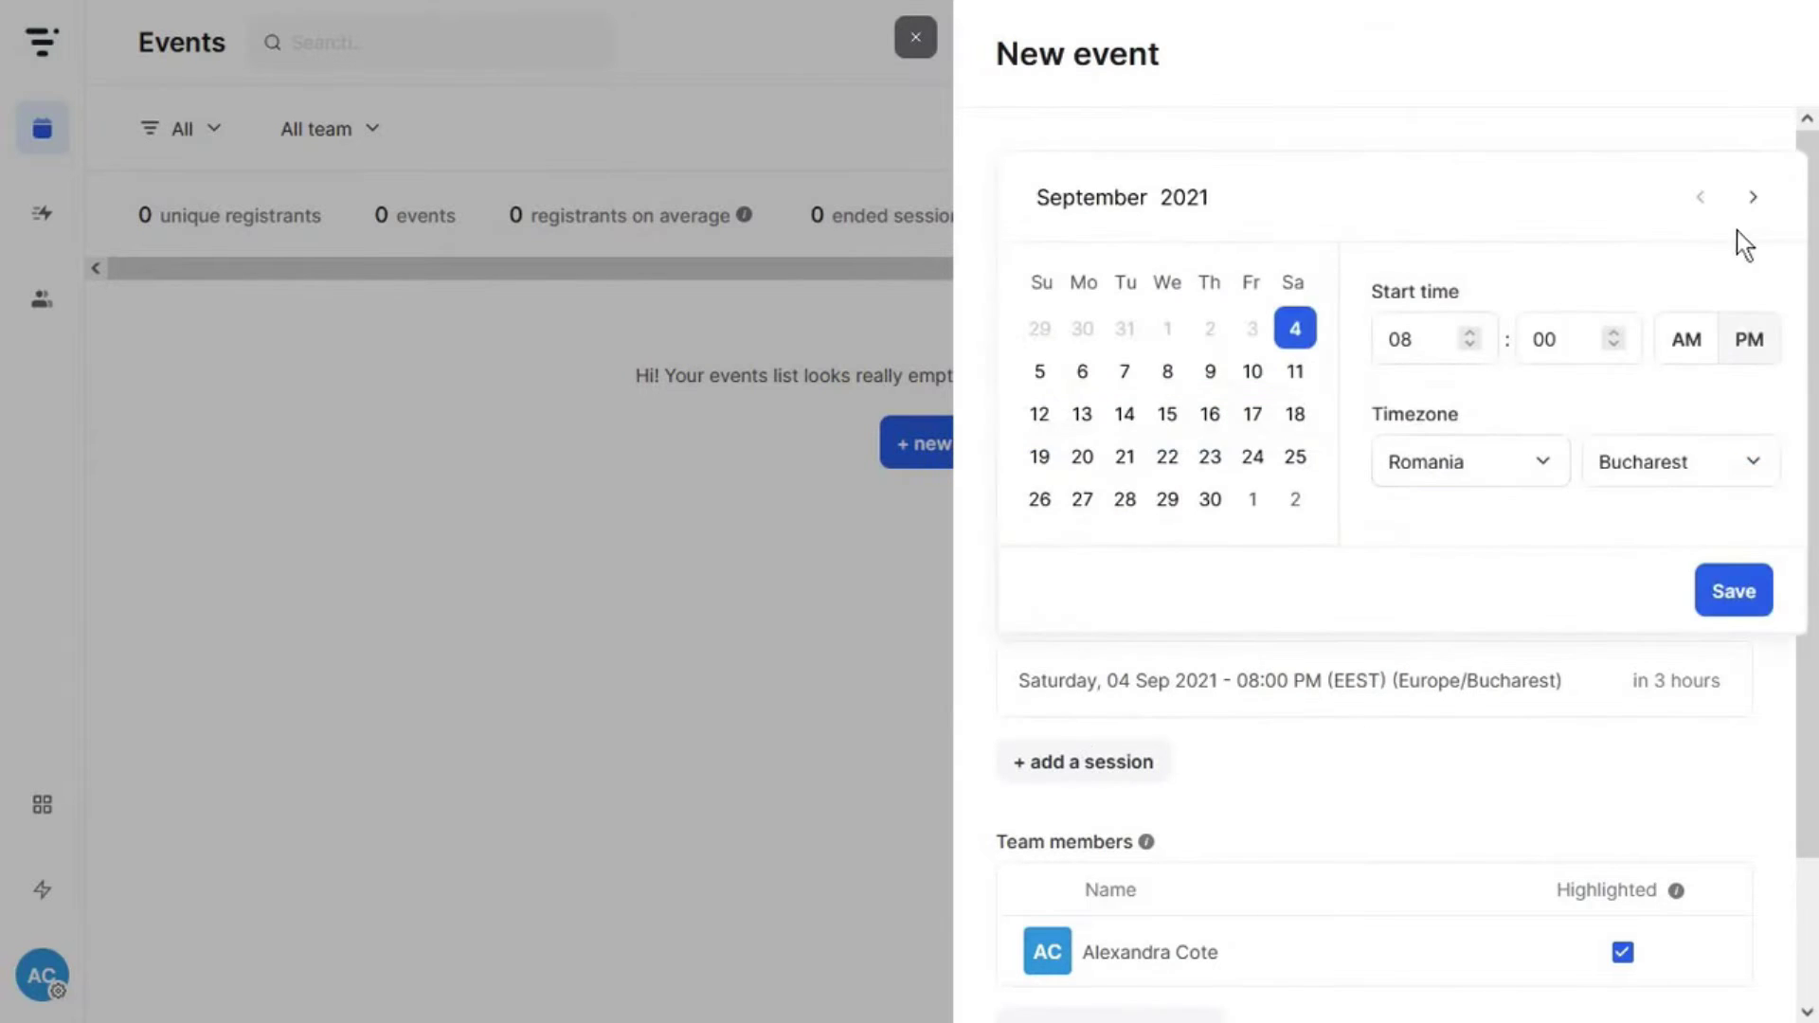
pyautogui.click(1295, 370)
pyautogui.click(1752, 295)
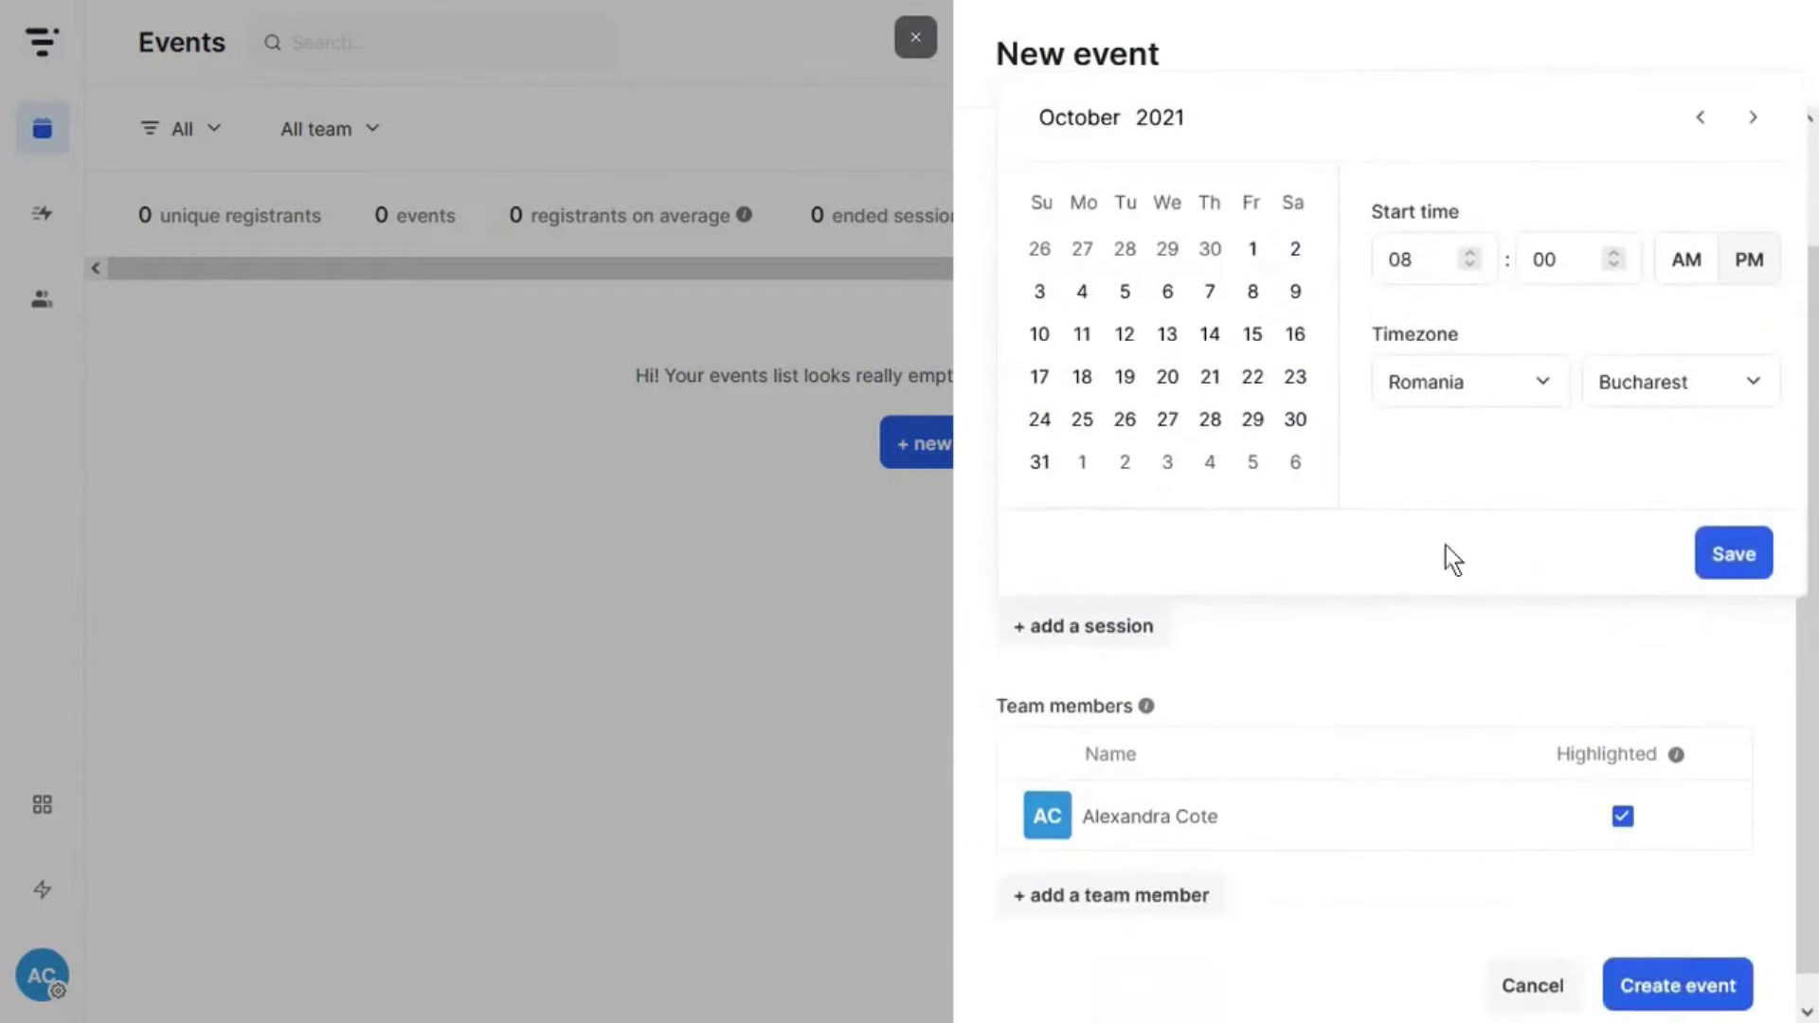
pyautogui.click(1401, 256)
pyautogui.write('9')
pyautogui.click(1267, 380)
pyautogui.click(1327, 637)
pyautogui.scroll(-2, 1327, 633)
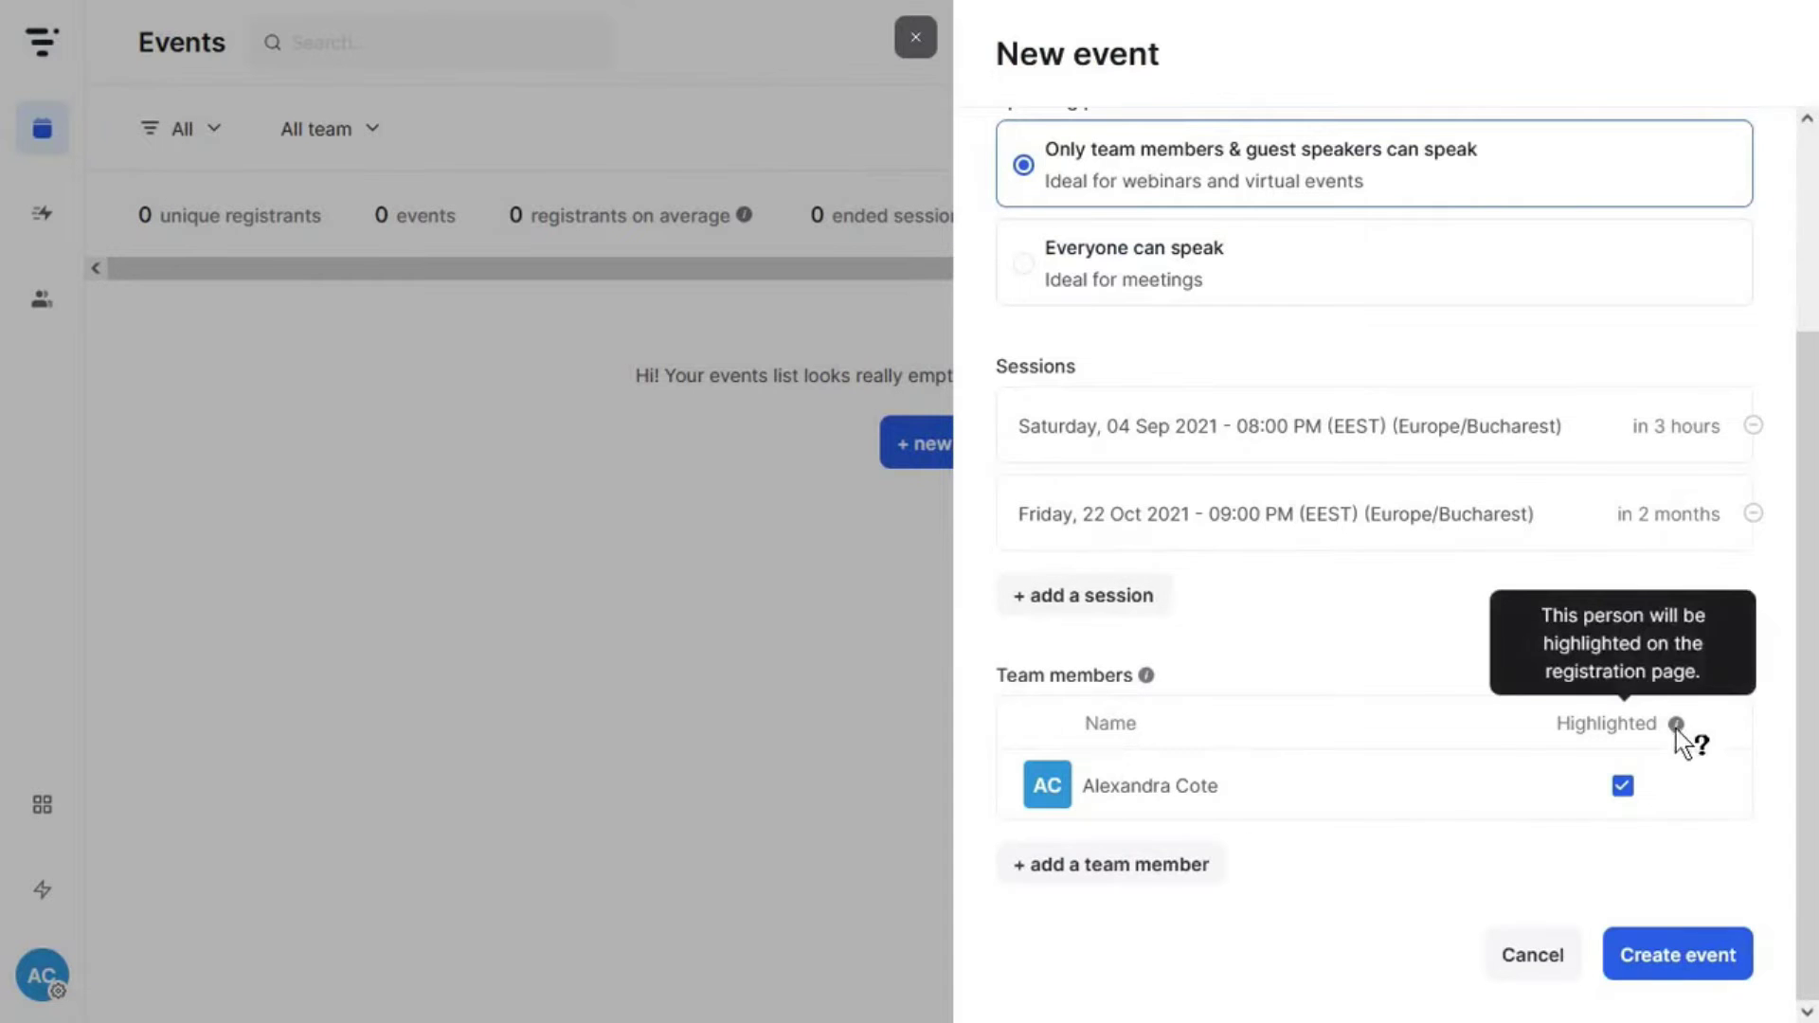
pyautogui.moveTo(1673, 727)
pyautogui.click(1695, 961)
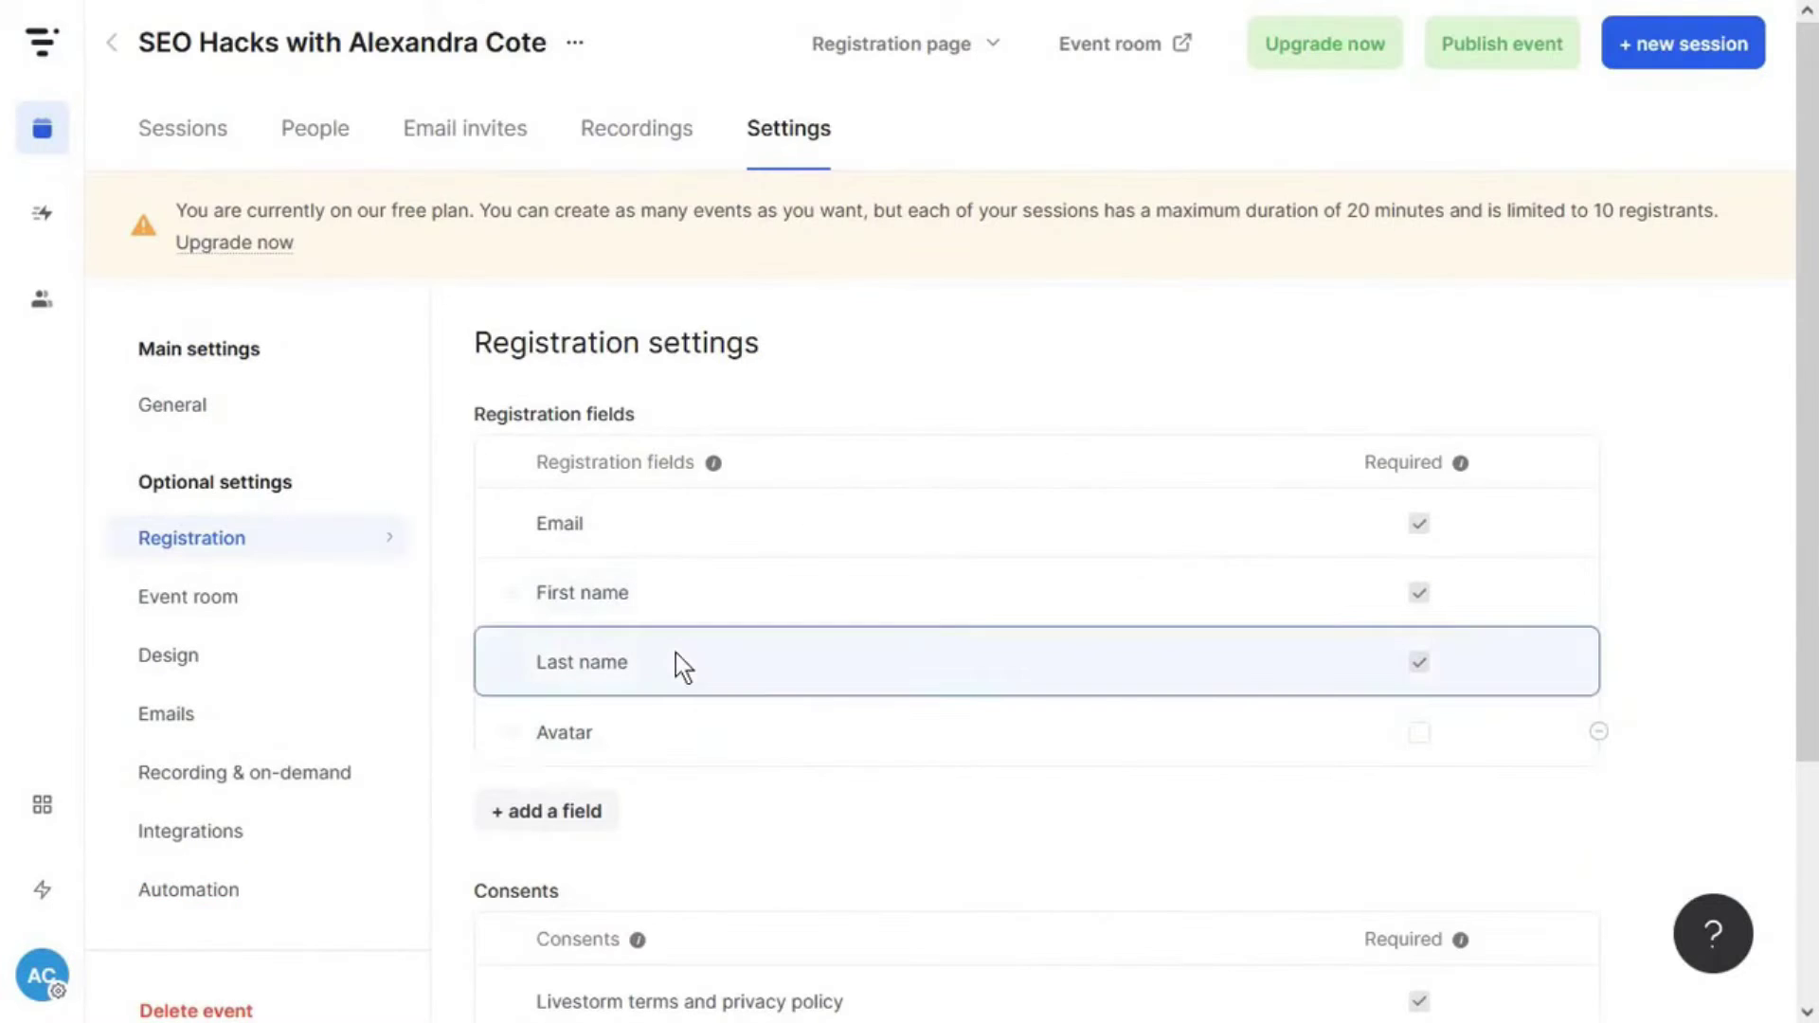
# - Remove Avatar and add Company, Job title and a Promo consent to the registration form
pyautogui.click(1599, 731)
pyautogui.click(549, 741)
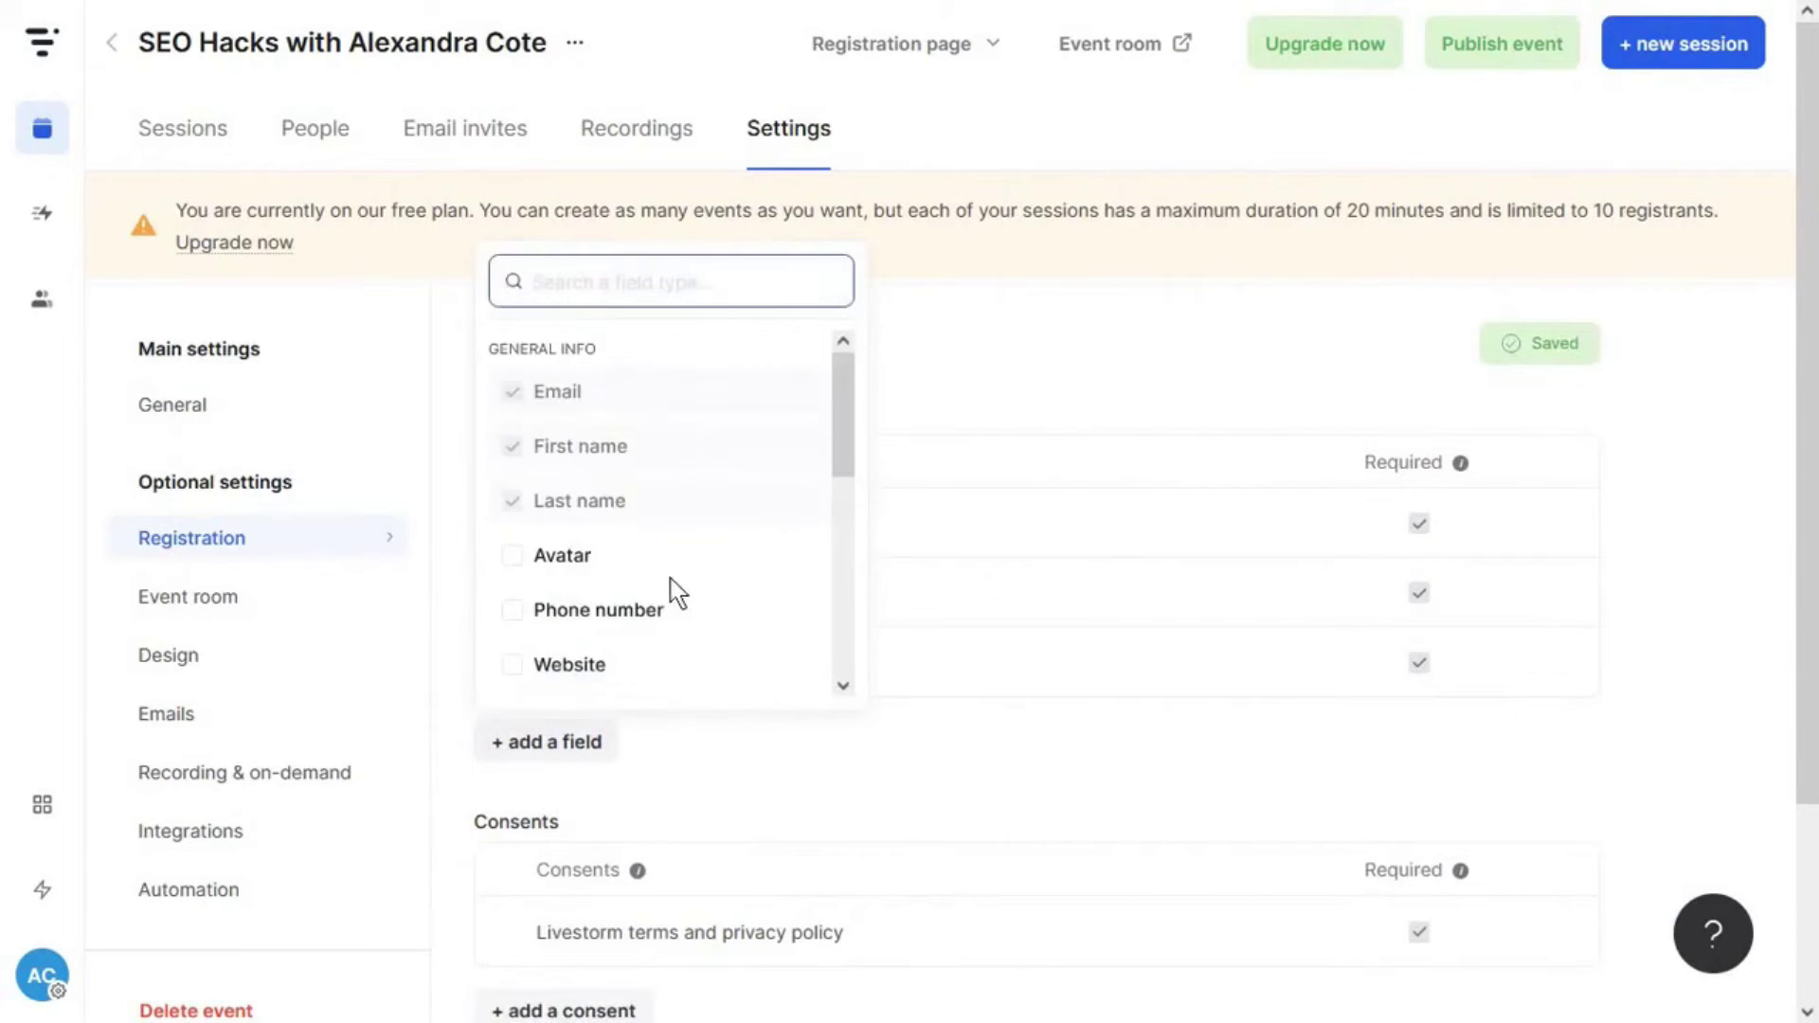
pyautogui.scroll(-3, 663, 530)
pyautogui.click(573, 557)
pyautogui.click(570, 611)
pyautogui.click(1179, 867)
pyautogui.scroll(-4, 1179, 664)
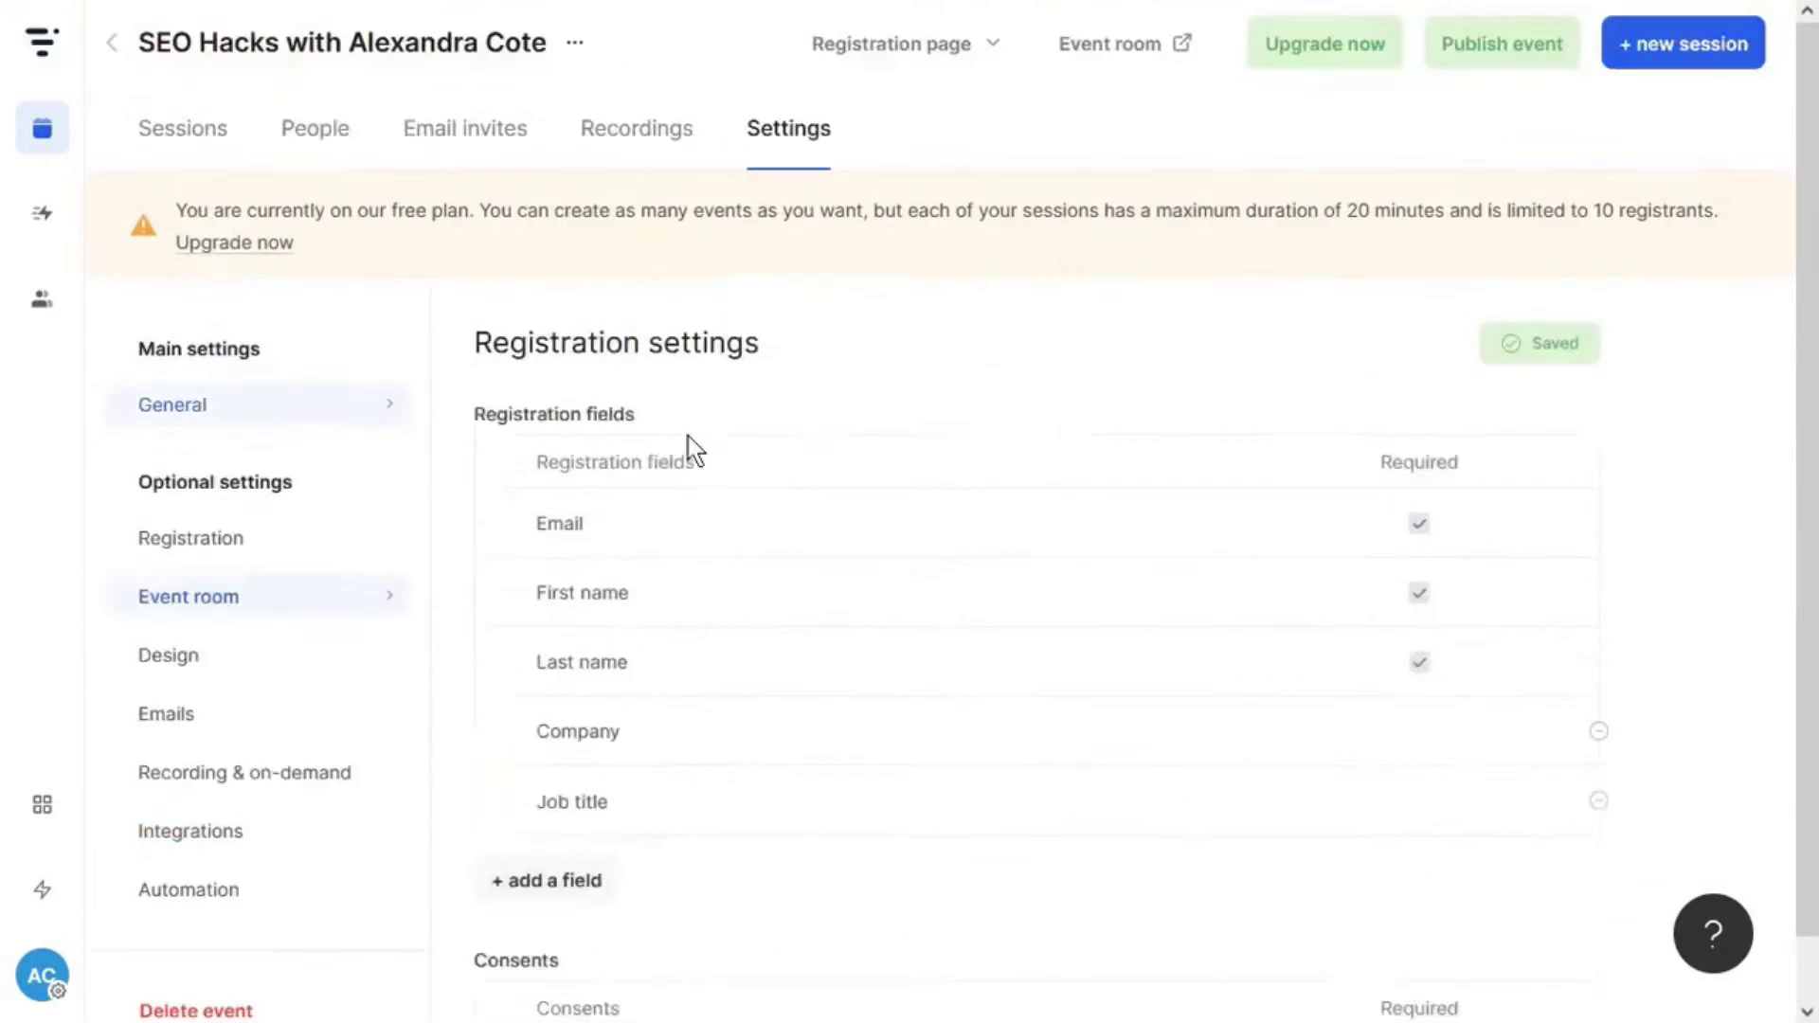
pyautogui.scroll(-2, 1008, 466)
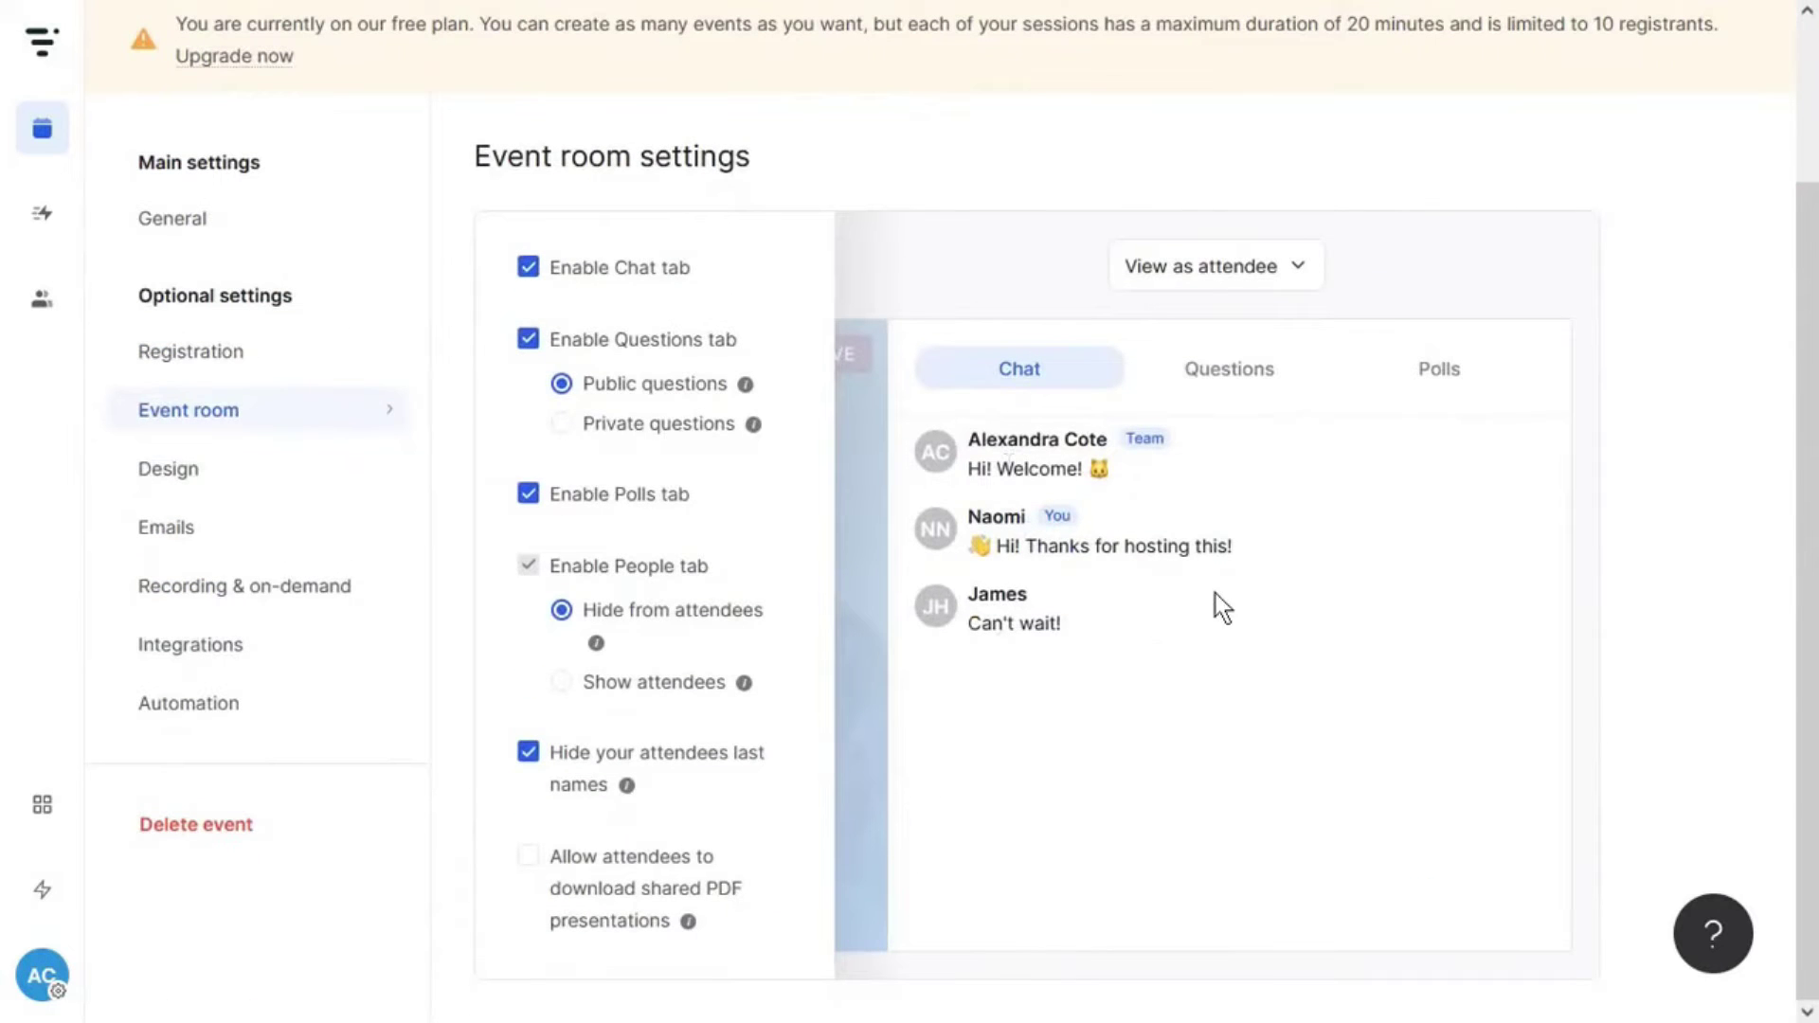
# - Preview the event room as a room member and as an attendee, toggling the chat tab off and on
pyautogui.click(1230, 275)
pyautogui.click(1222, 390)
pyautogui.click(1231, 279)
pyautogui.click(1199, 337)
pyautogui.click(1217, 267)
pyautogui.click(1098, 417)
pyautogui.click(668, 275)
pyautogui.click(1393, 389)
pyautogui.click(607, 269)
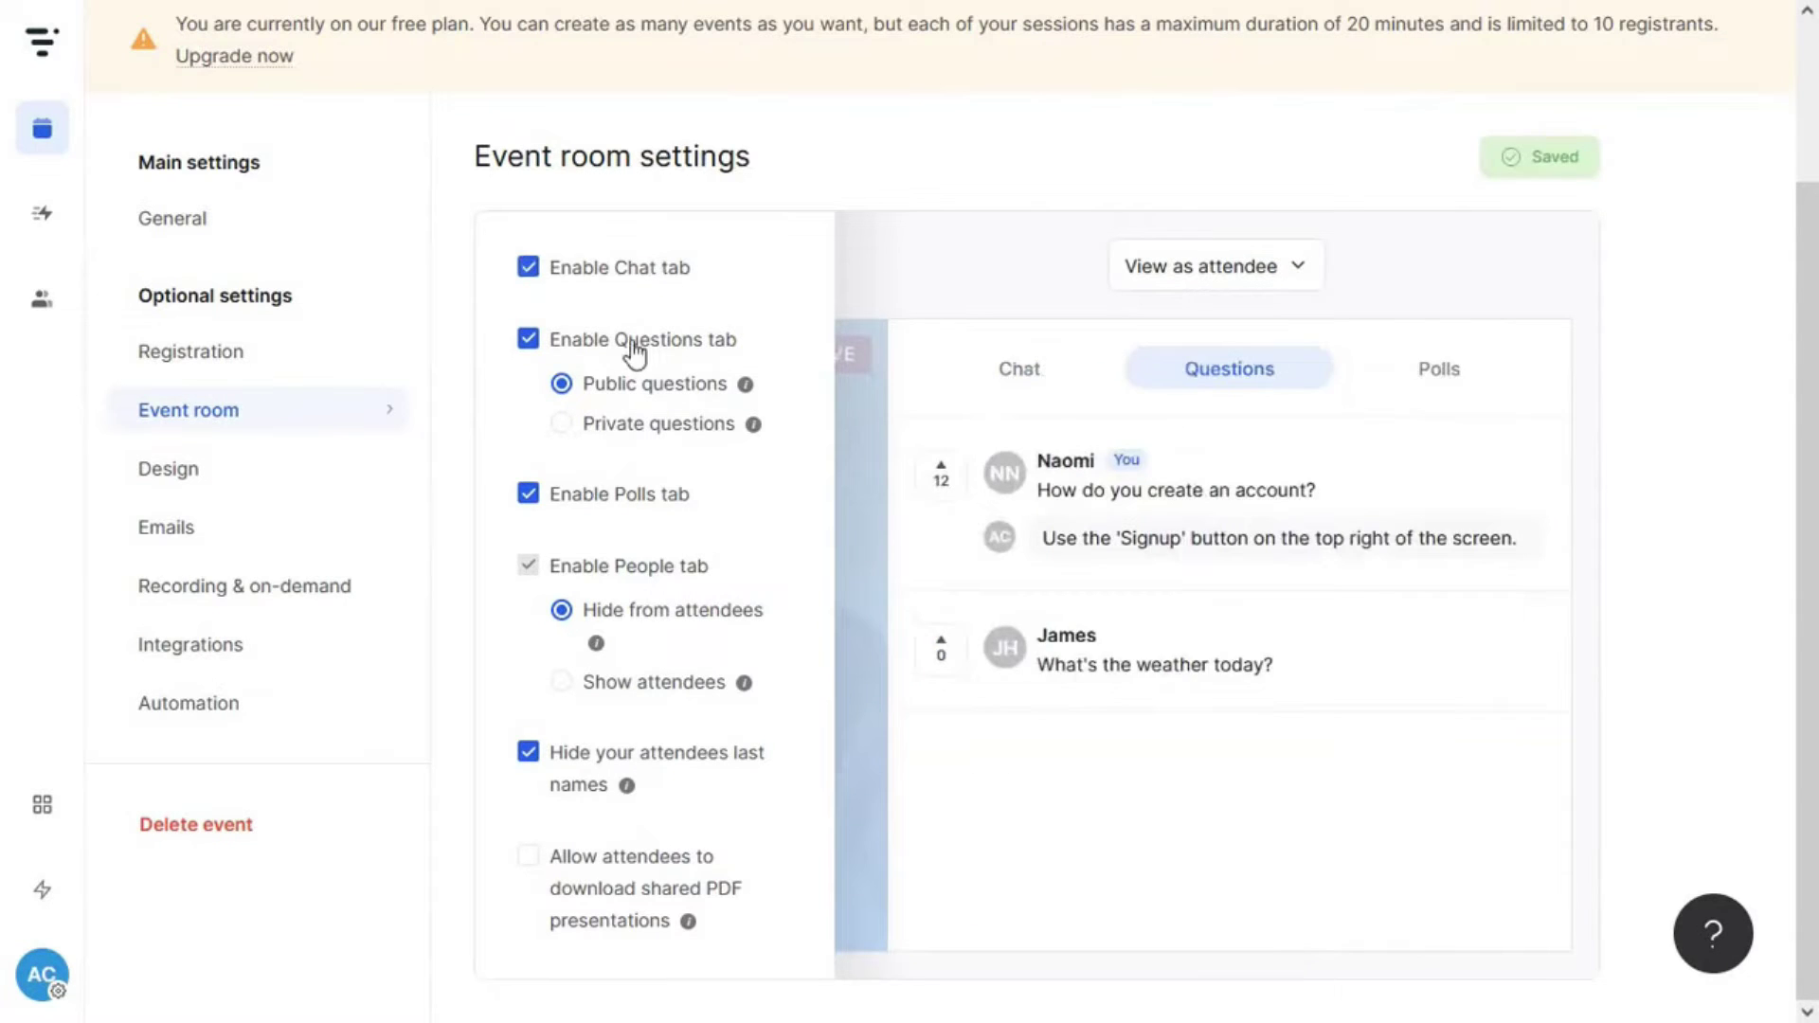
# - Turn off the Questions tab and let attendees download shared PDF presentations
pyautogui.click(635, 355)
pyautogui.click(623, 496)
pyautogui.click(637, 501)
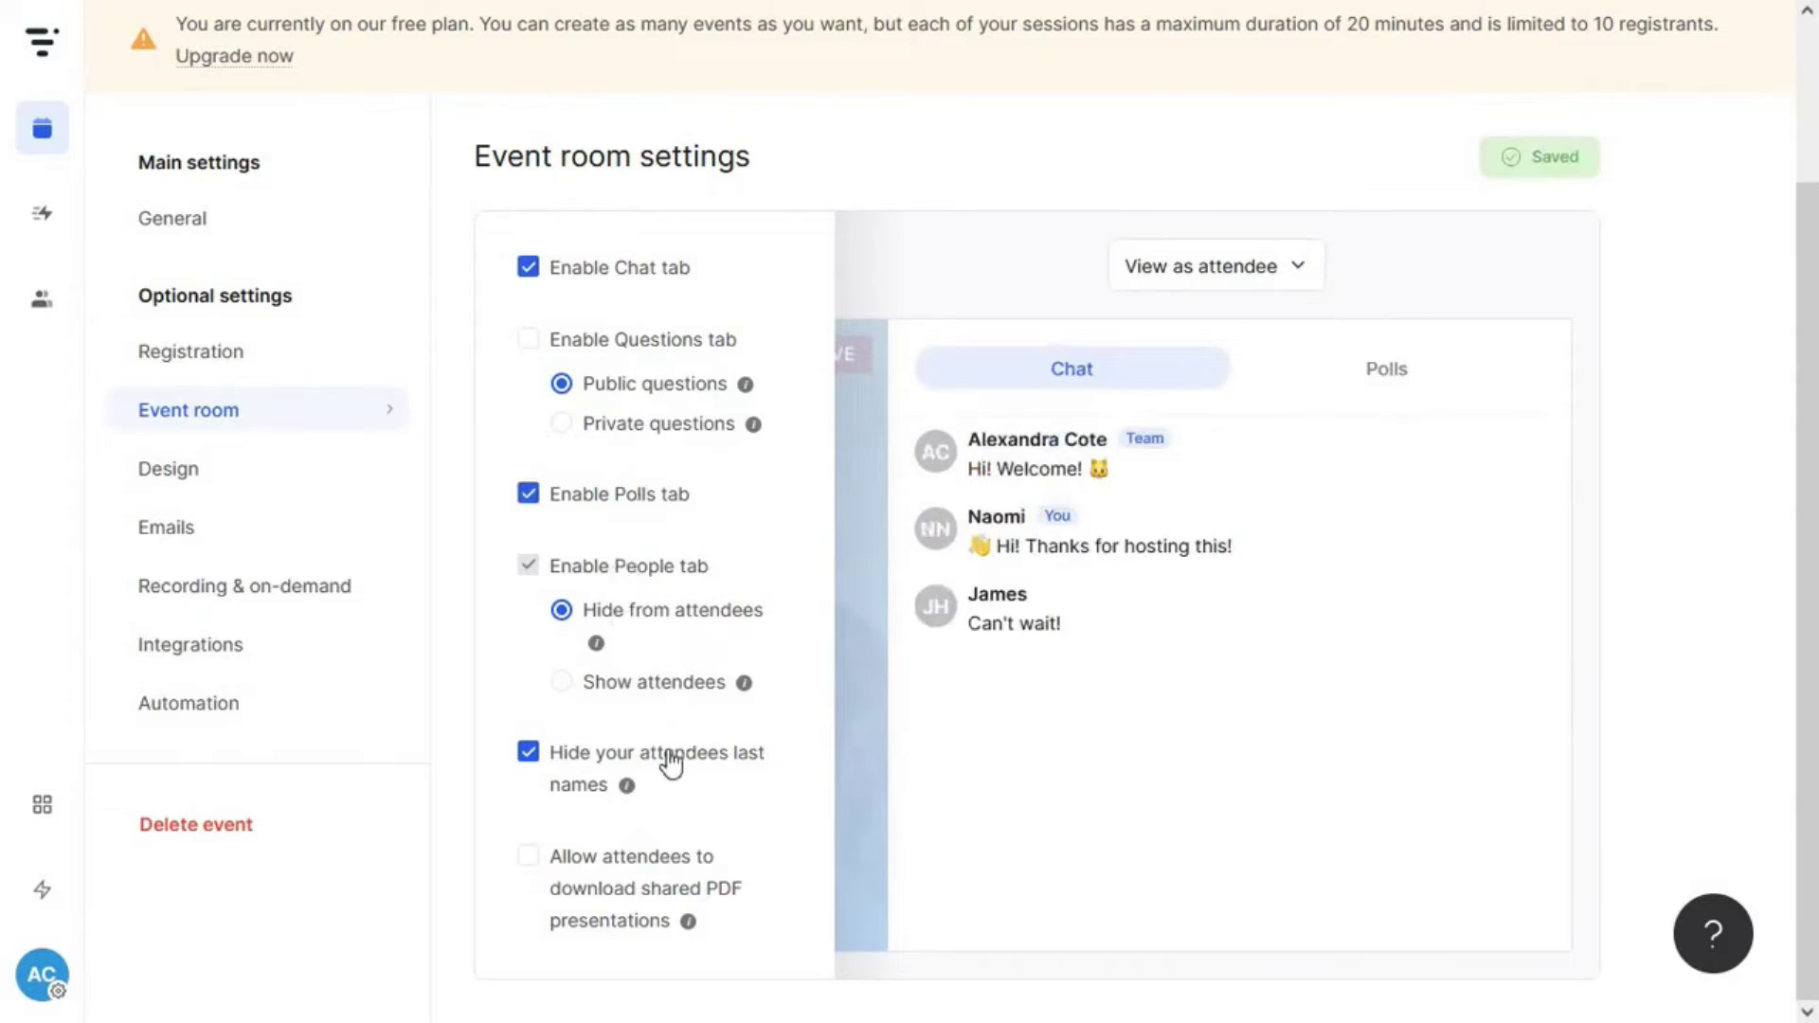
pyautogui.click(599, 783)
pyautogui.click(571, 758)
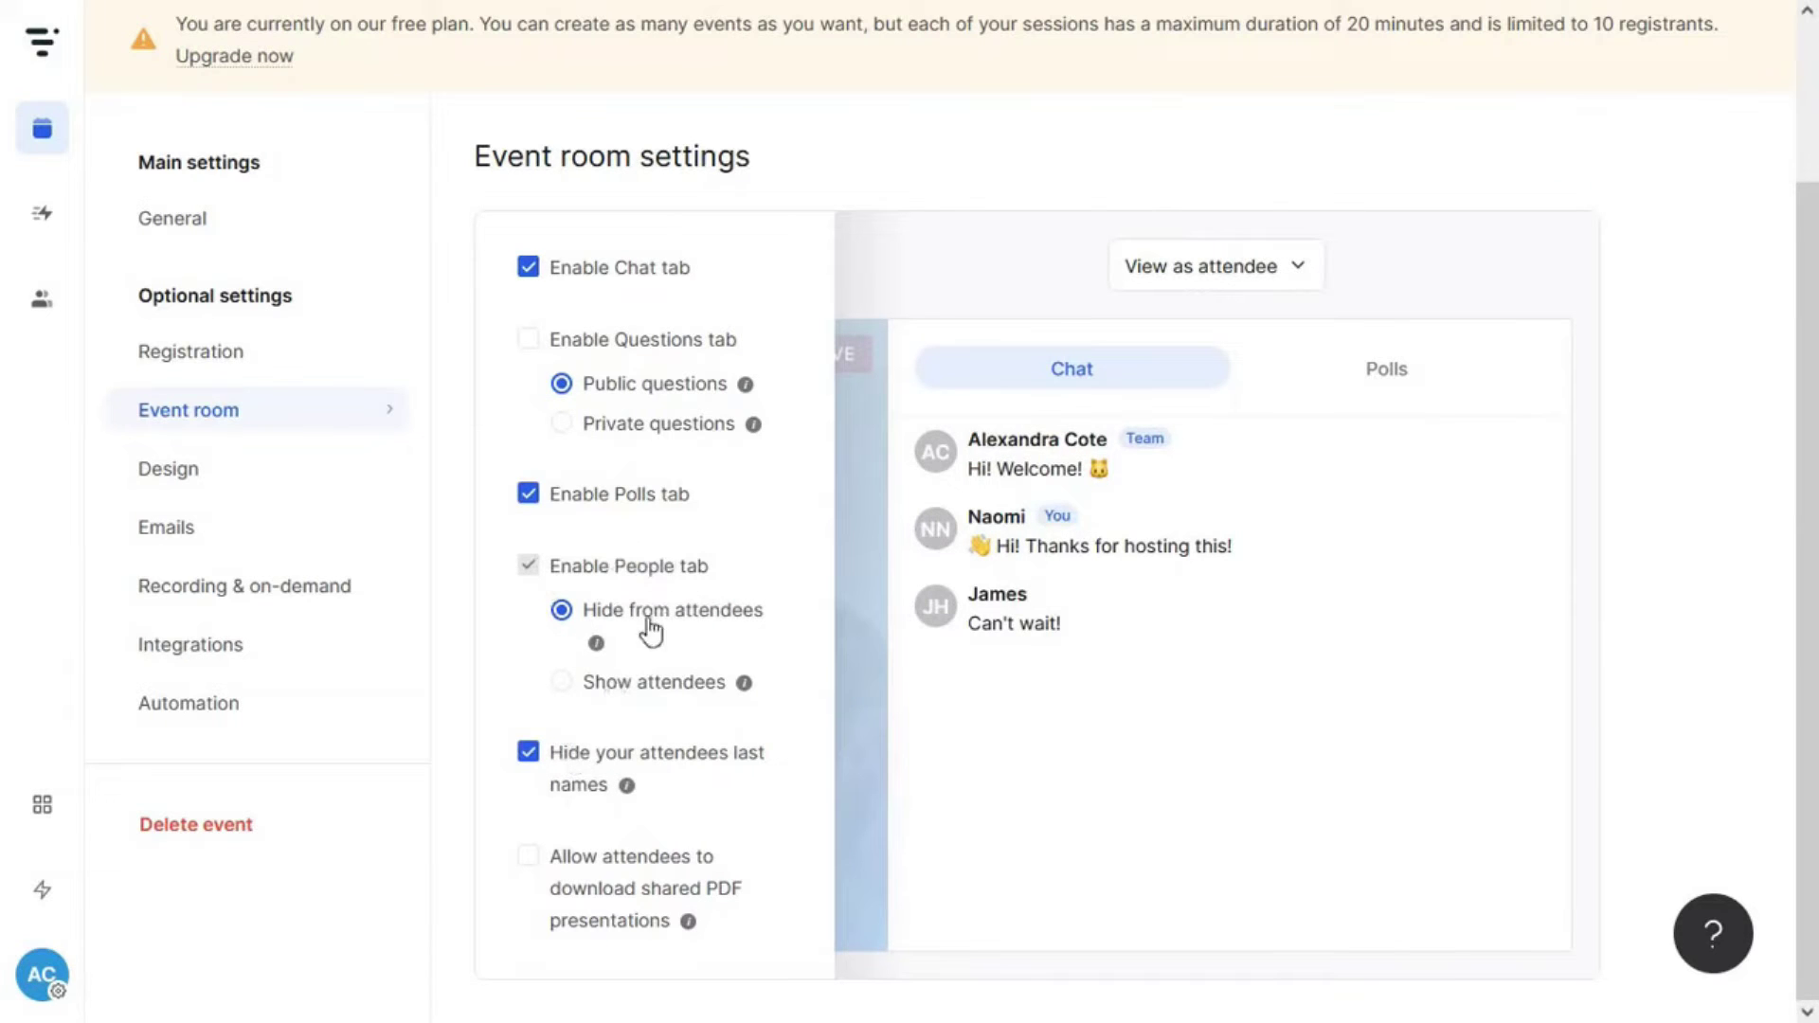
pyautogui.click(663, 683)
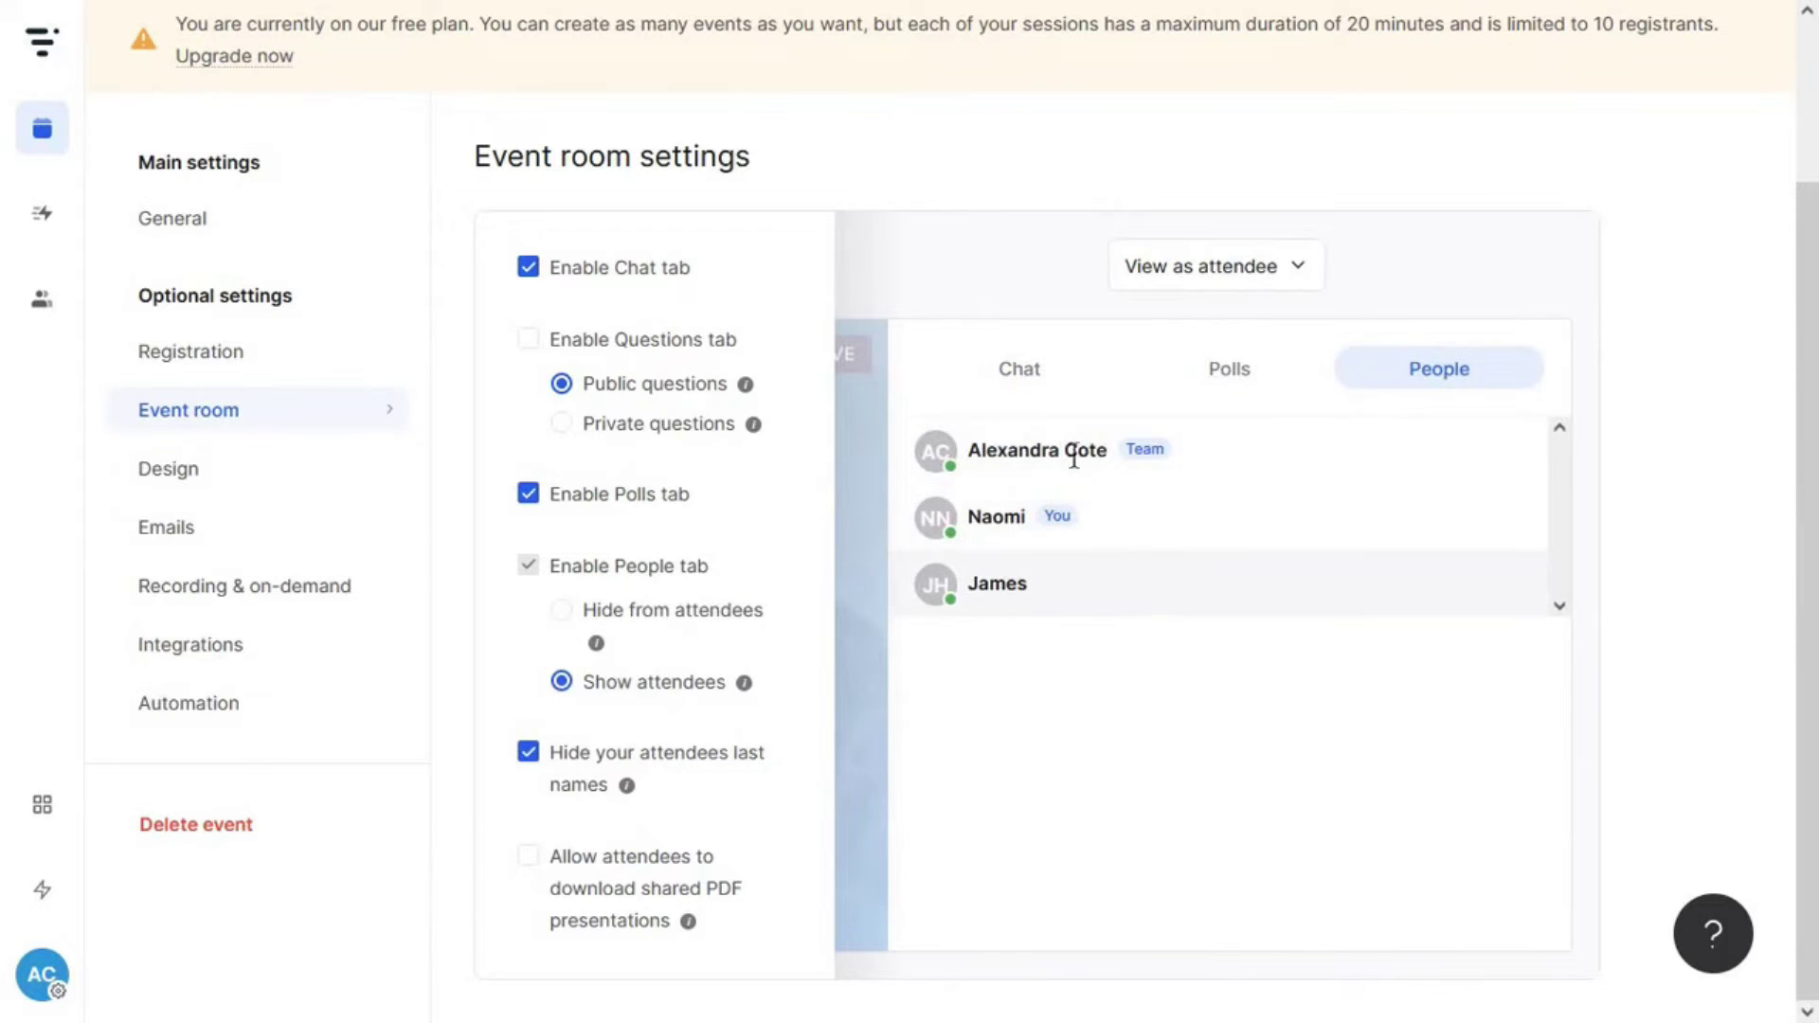
pyautogui.click(654, 625)
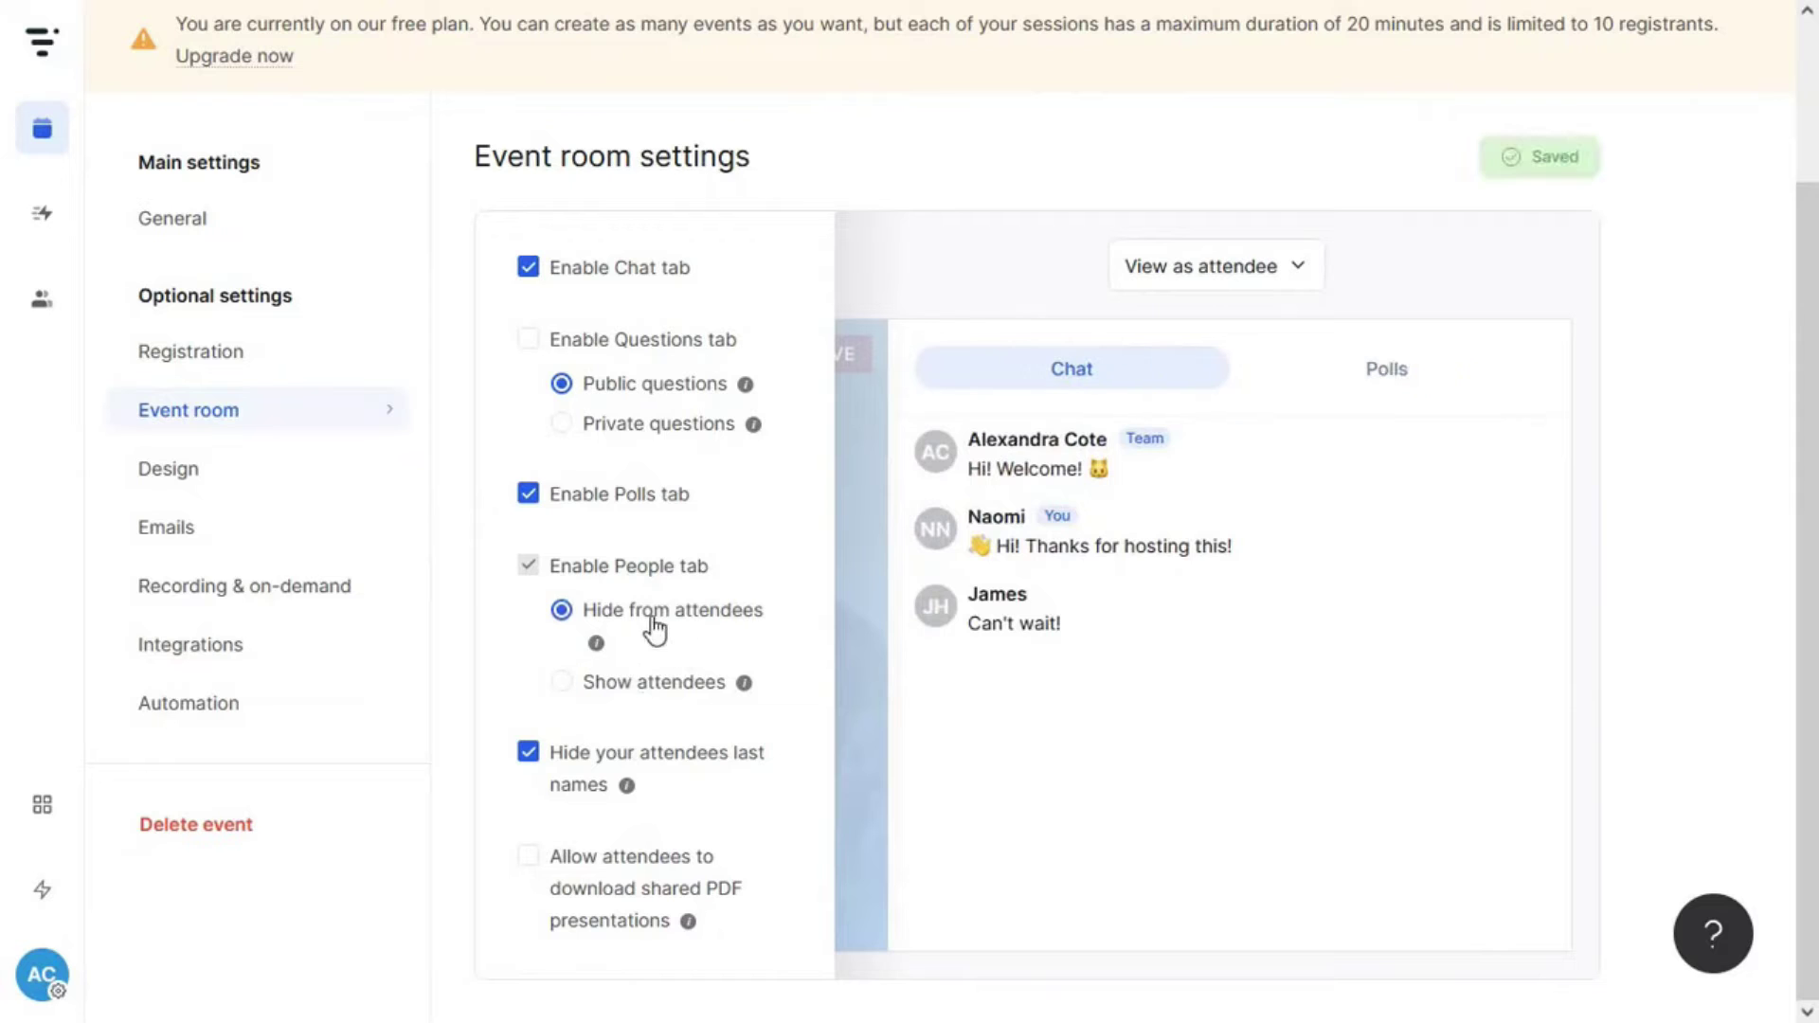
pyautogui.click(563, 874)
pyautogui.click(309, 478)
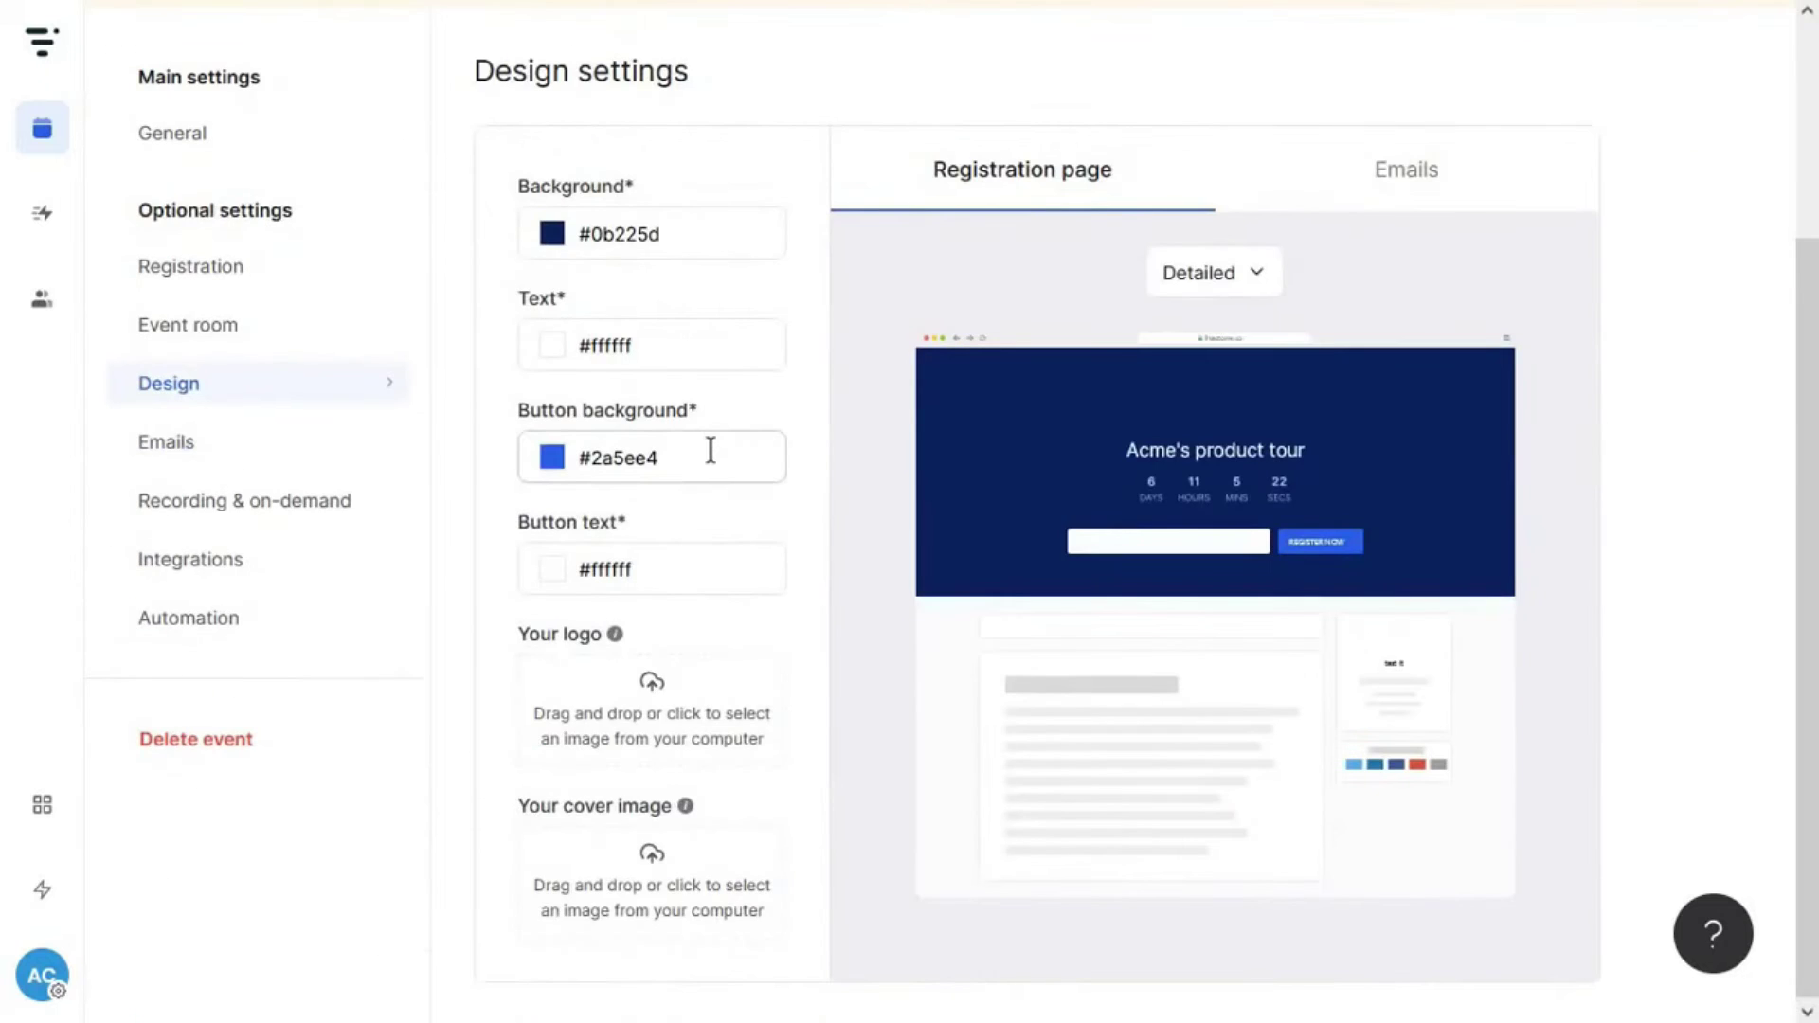
# - Make the button background orange #e47647 and preview the Light, Detailed and email templates
pyautogui.click(682, 459)
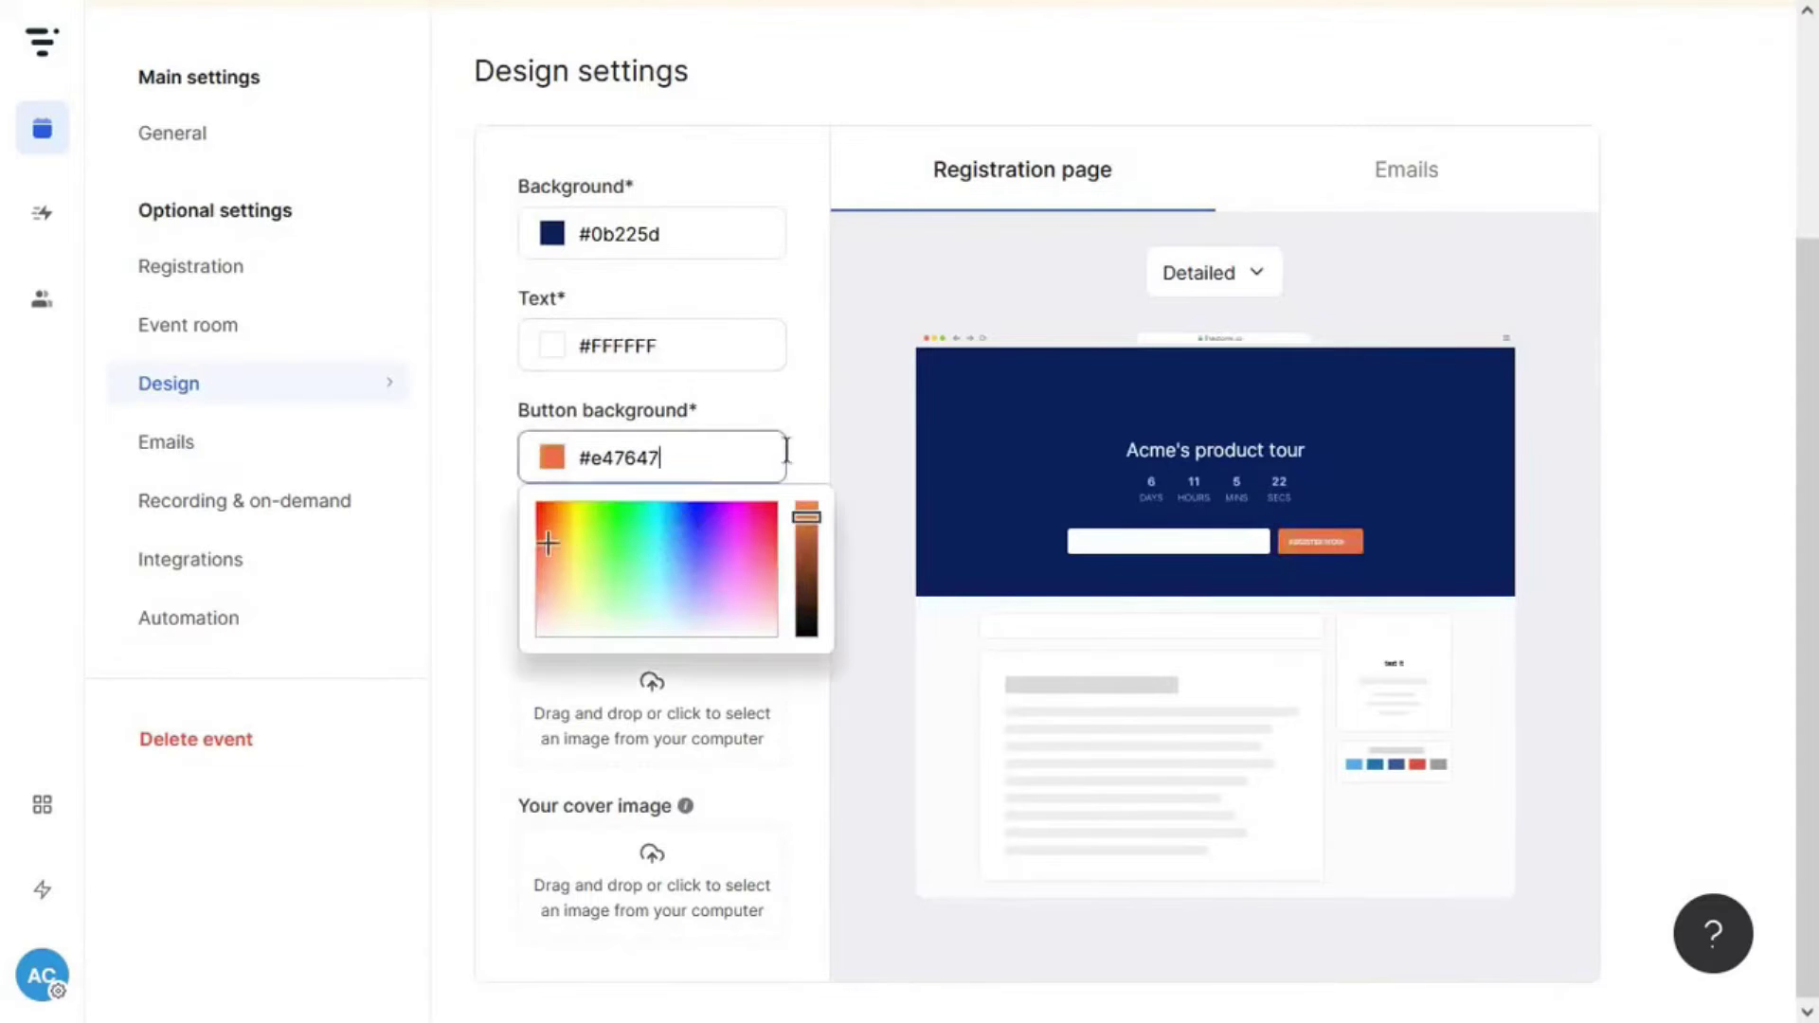
pyautogui.click(625, 645)
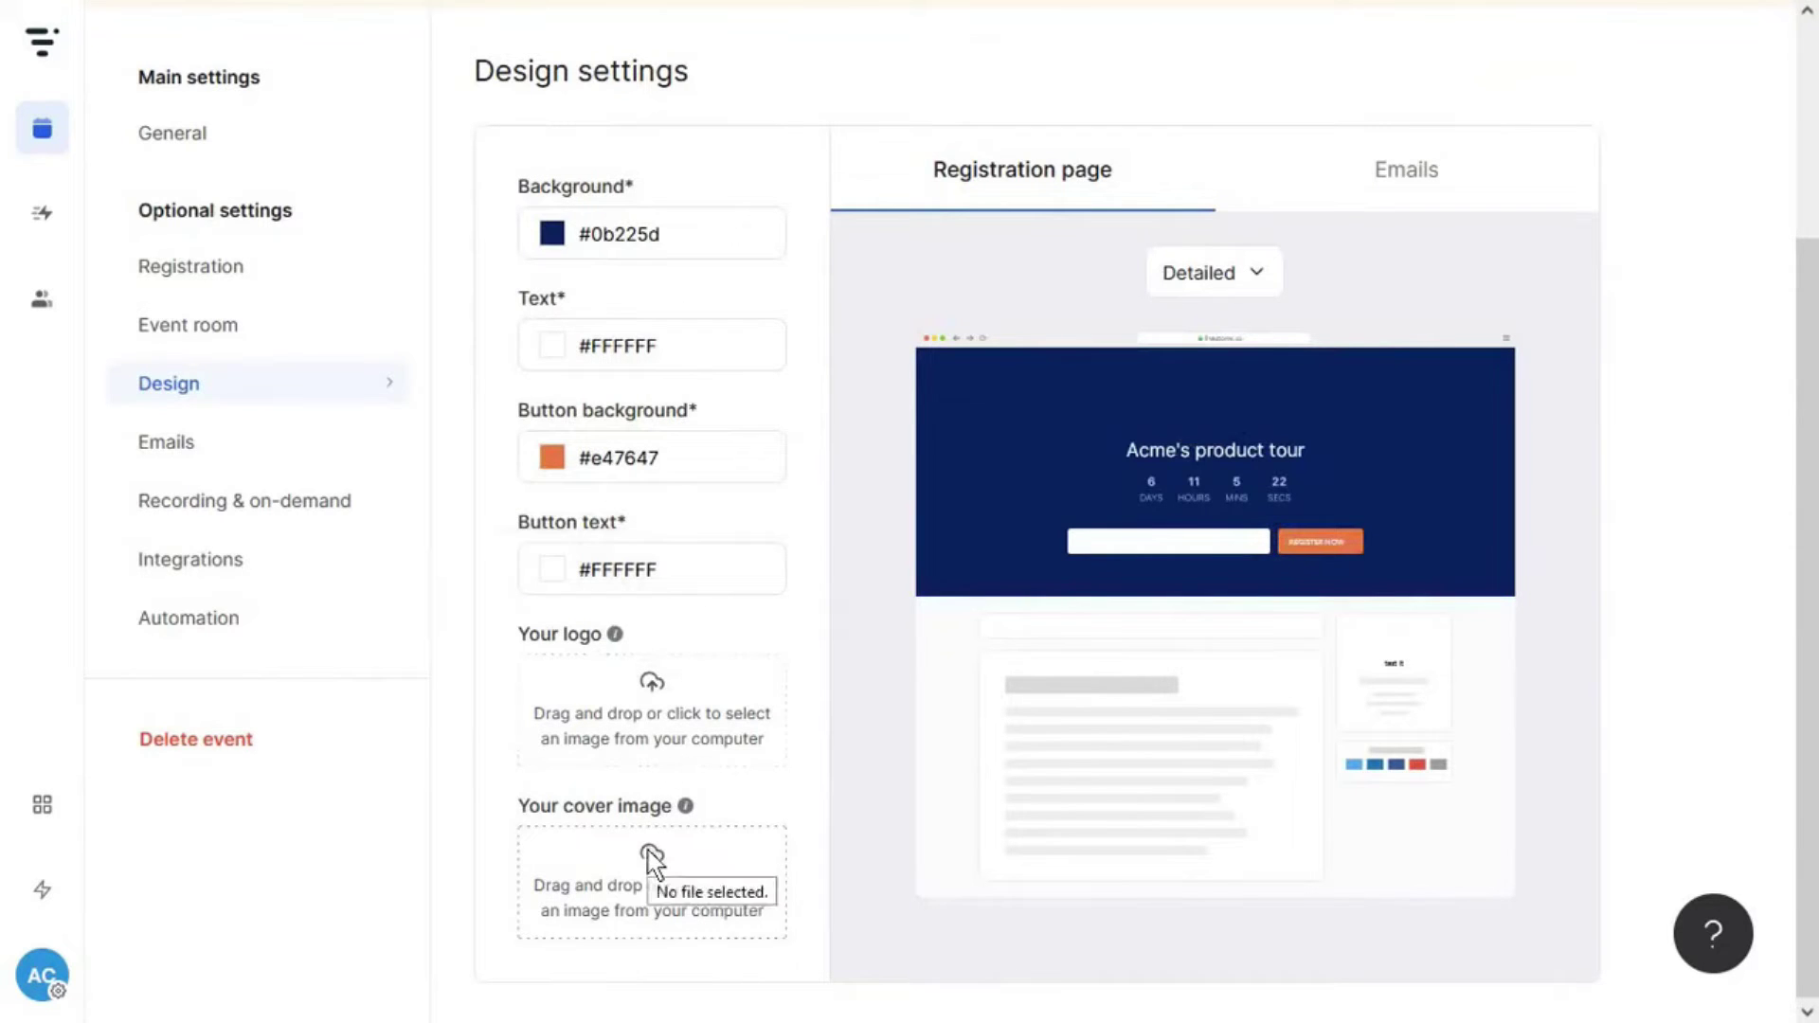
pyautogui.click(1278, 284)
pyautogui.click(1218, 394)
pyautogui.click(1265, 275)
pyautogui.click(1224, 348)
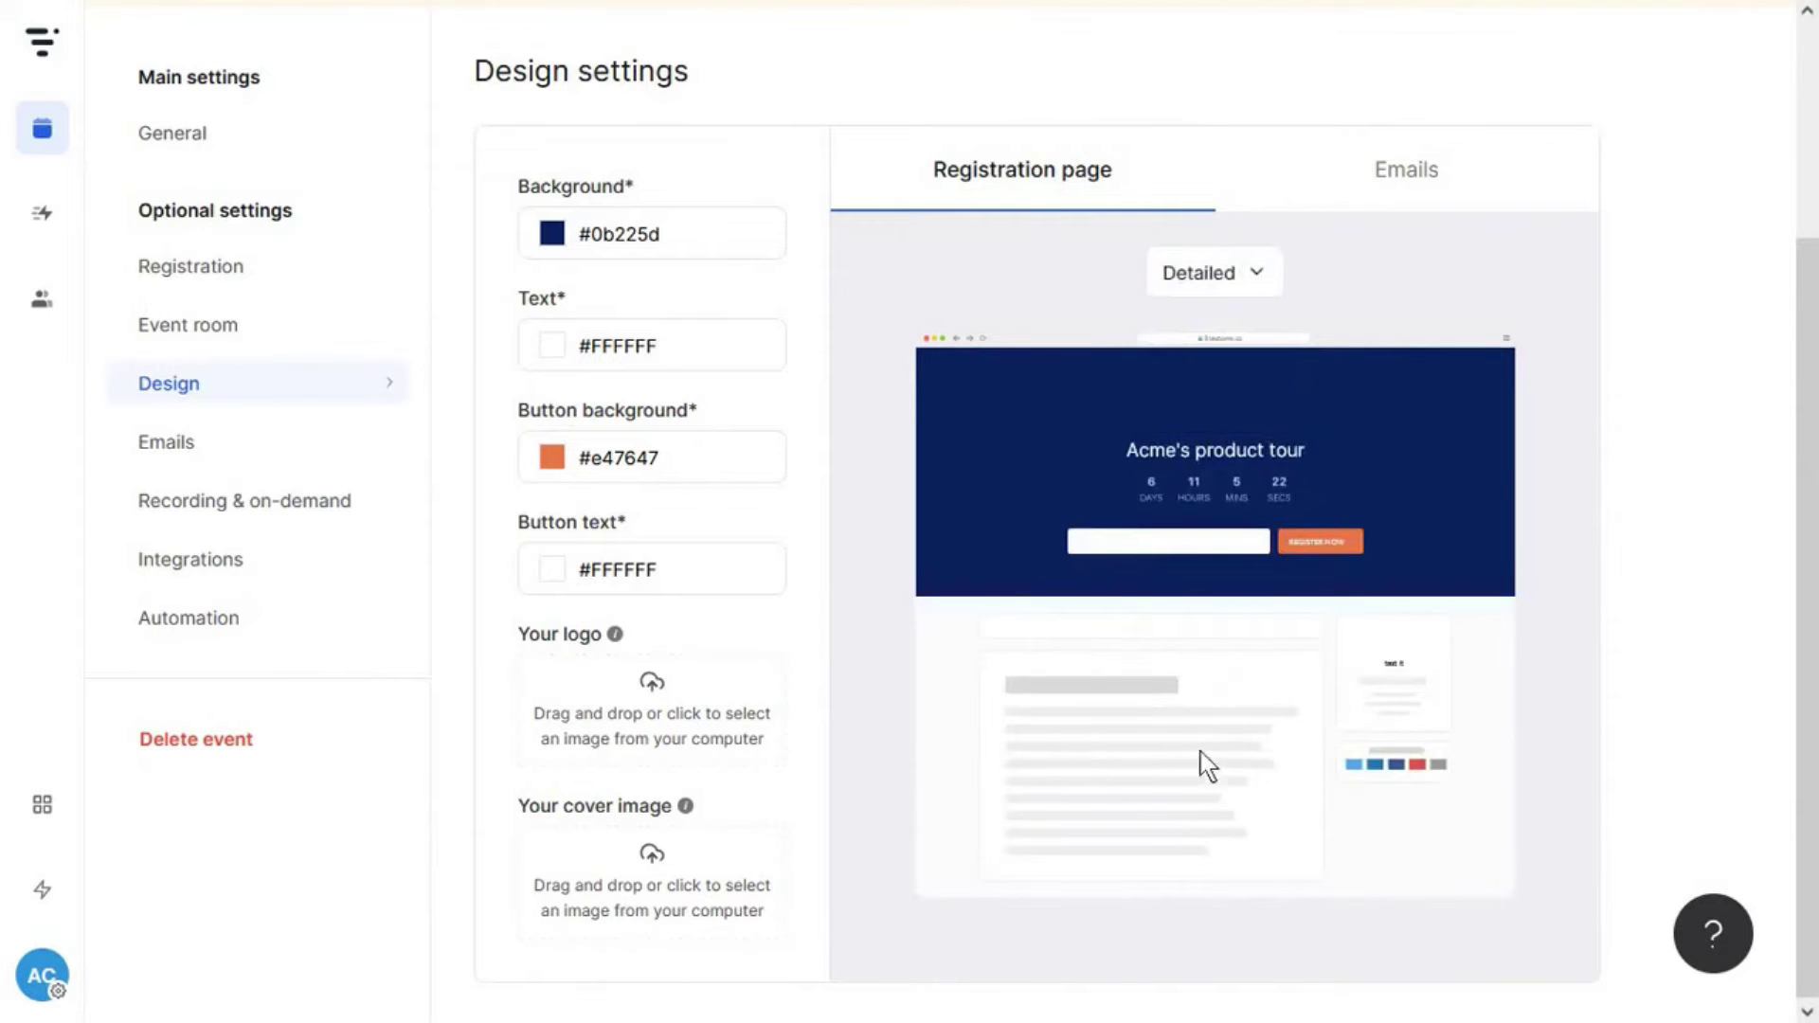
pyautogui.click(1381, 174)
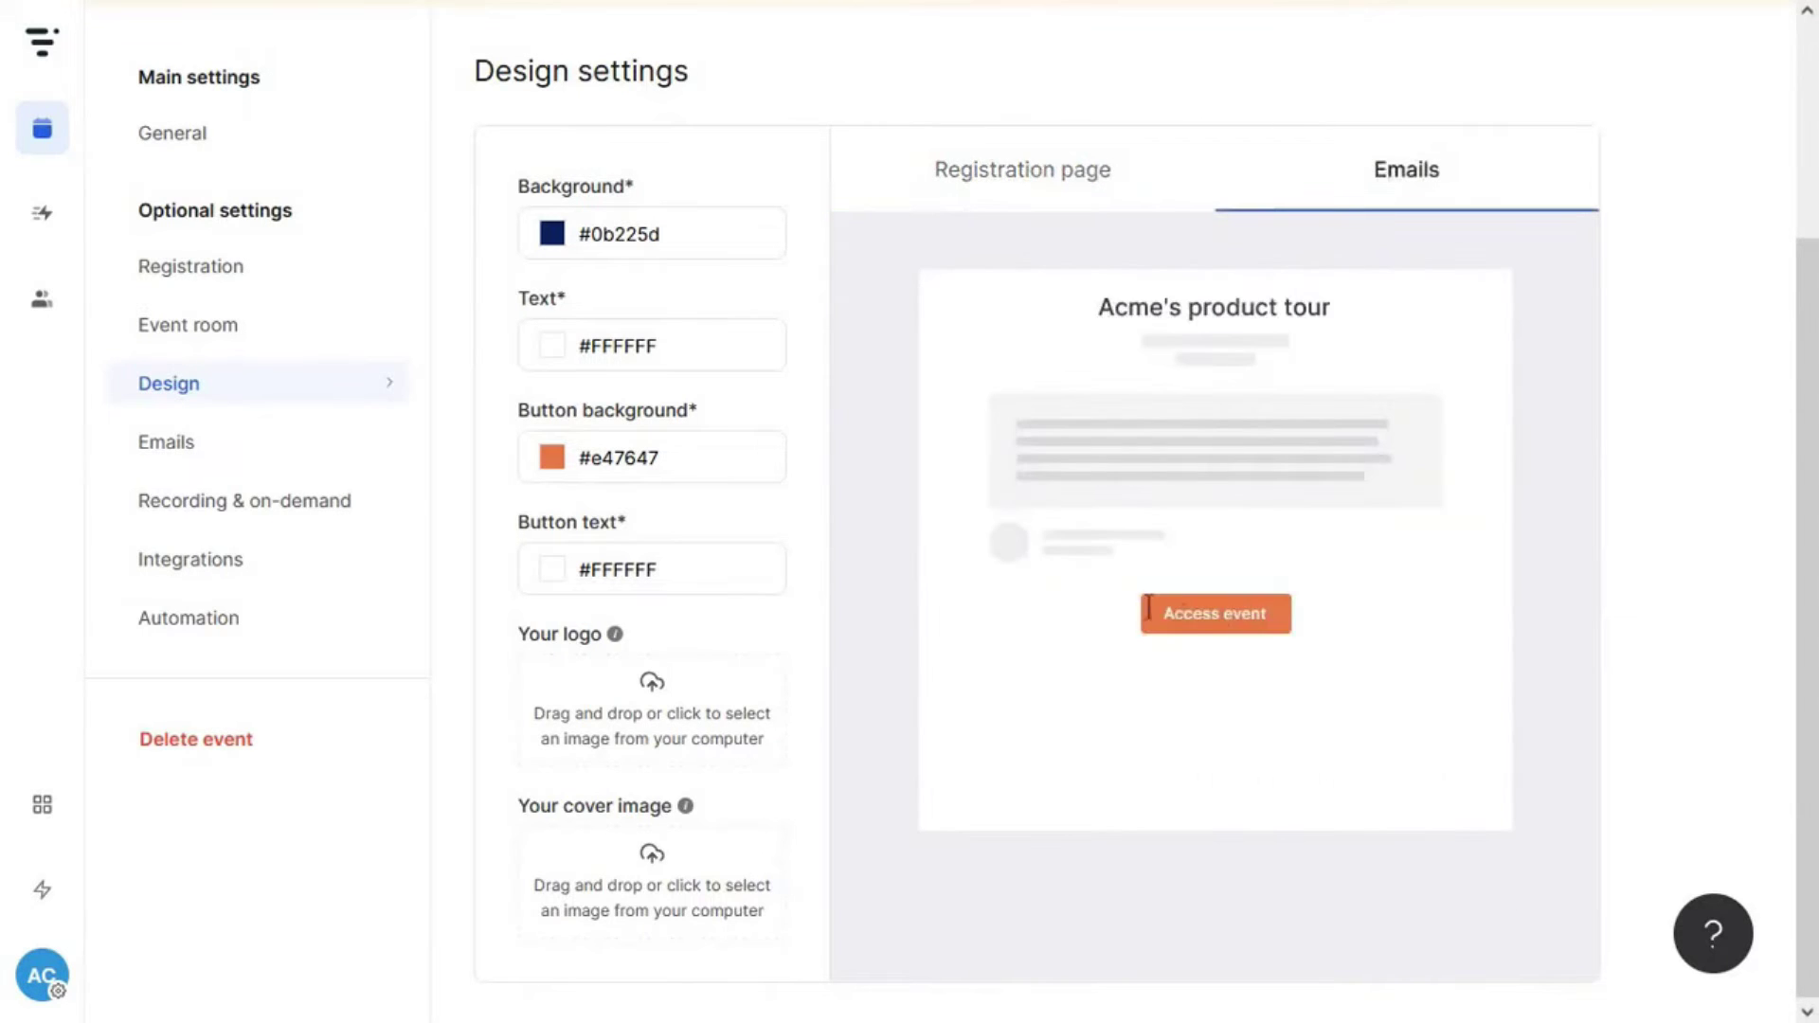
# - Try blue-violet #4747e4, then settle the button background on golden orange
pyautogui.click(615, 458)
pyautogui.moveTo(805, 516); pyautogui.dragTo(805, 594)
pyautogui.click(1084, 200)
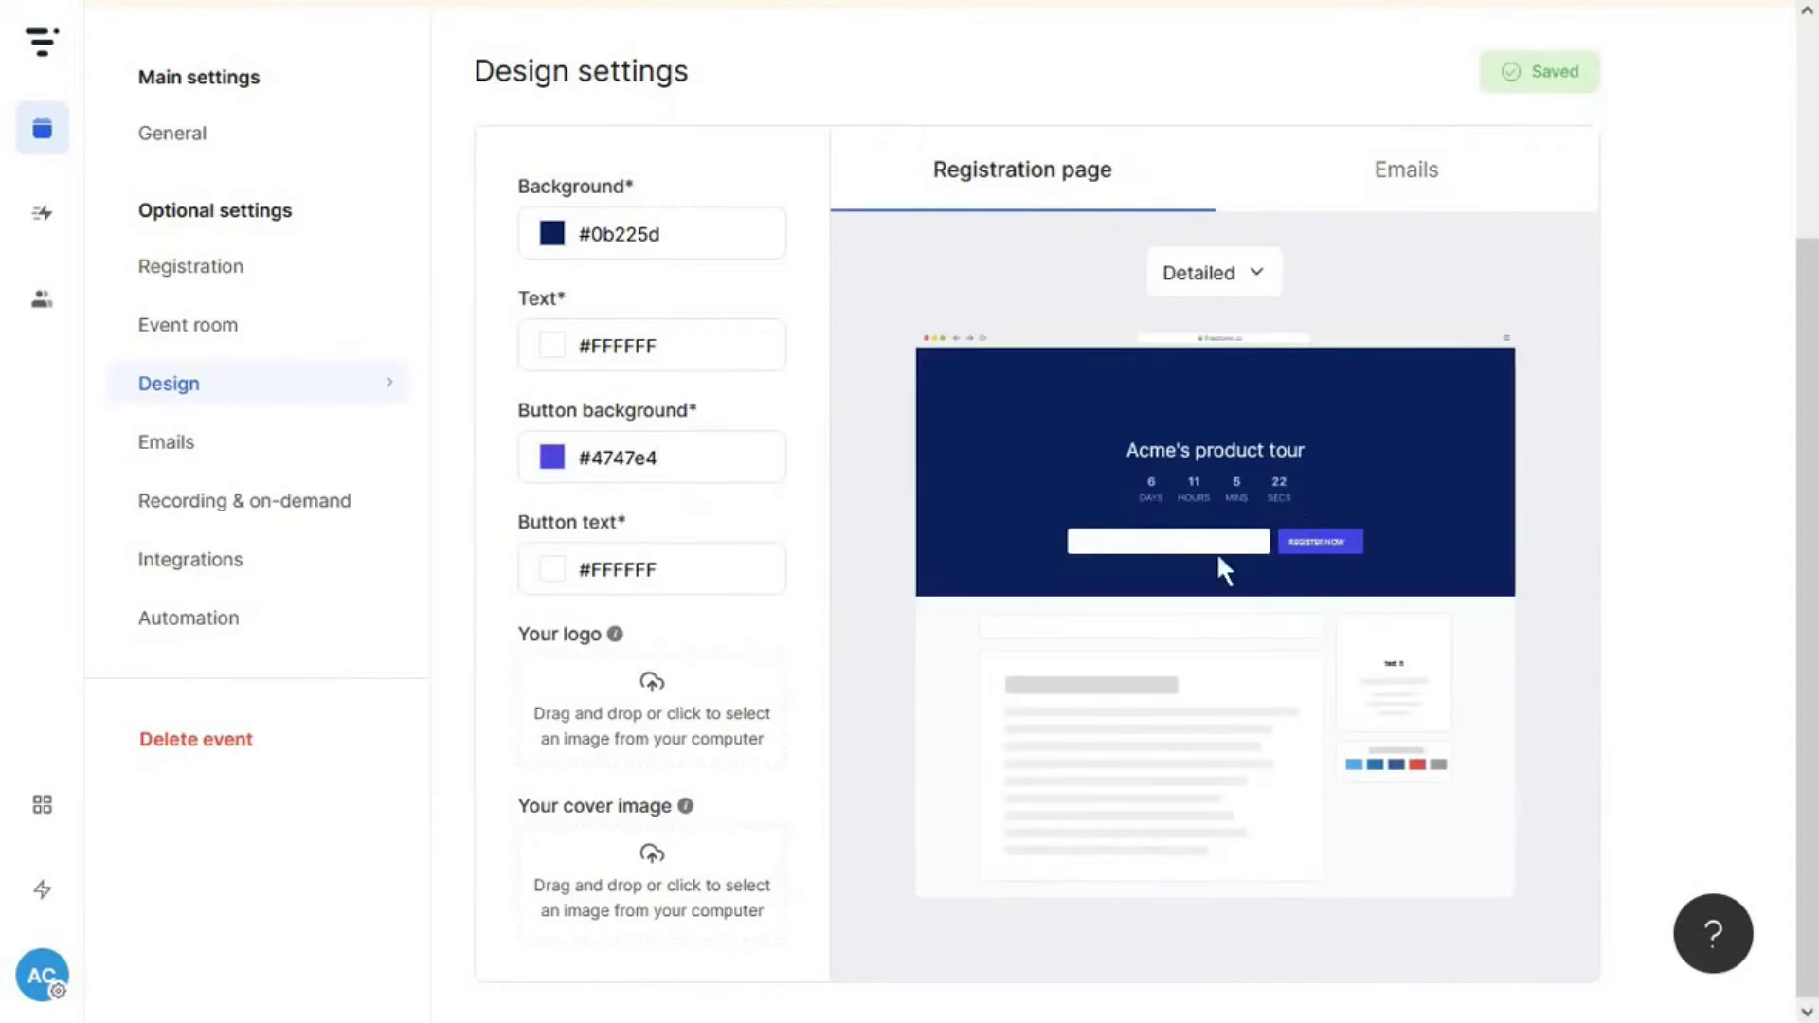
pyautogui.click(1407, 171)
pyautogui.click(615, 458)
pyautogui.moveTo(588, 540); pyautogui.dragTo(571, 519)
pyautogui.click(1023, 170)
# - Inspect the 1 hour reminder email's preview and content, then glance at the email signature options
pyautogui.scroll(2, 1364, 531)
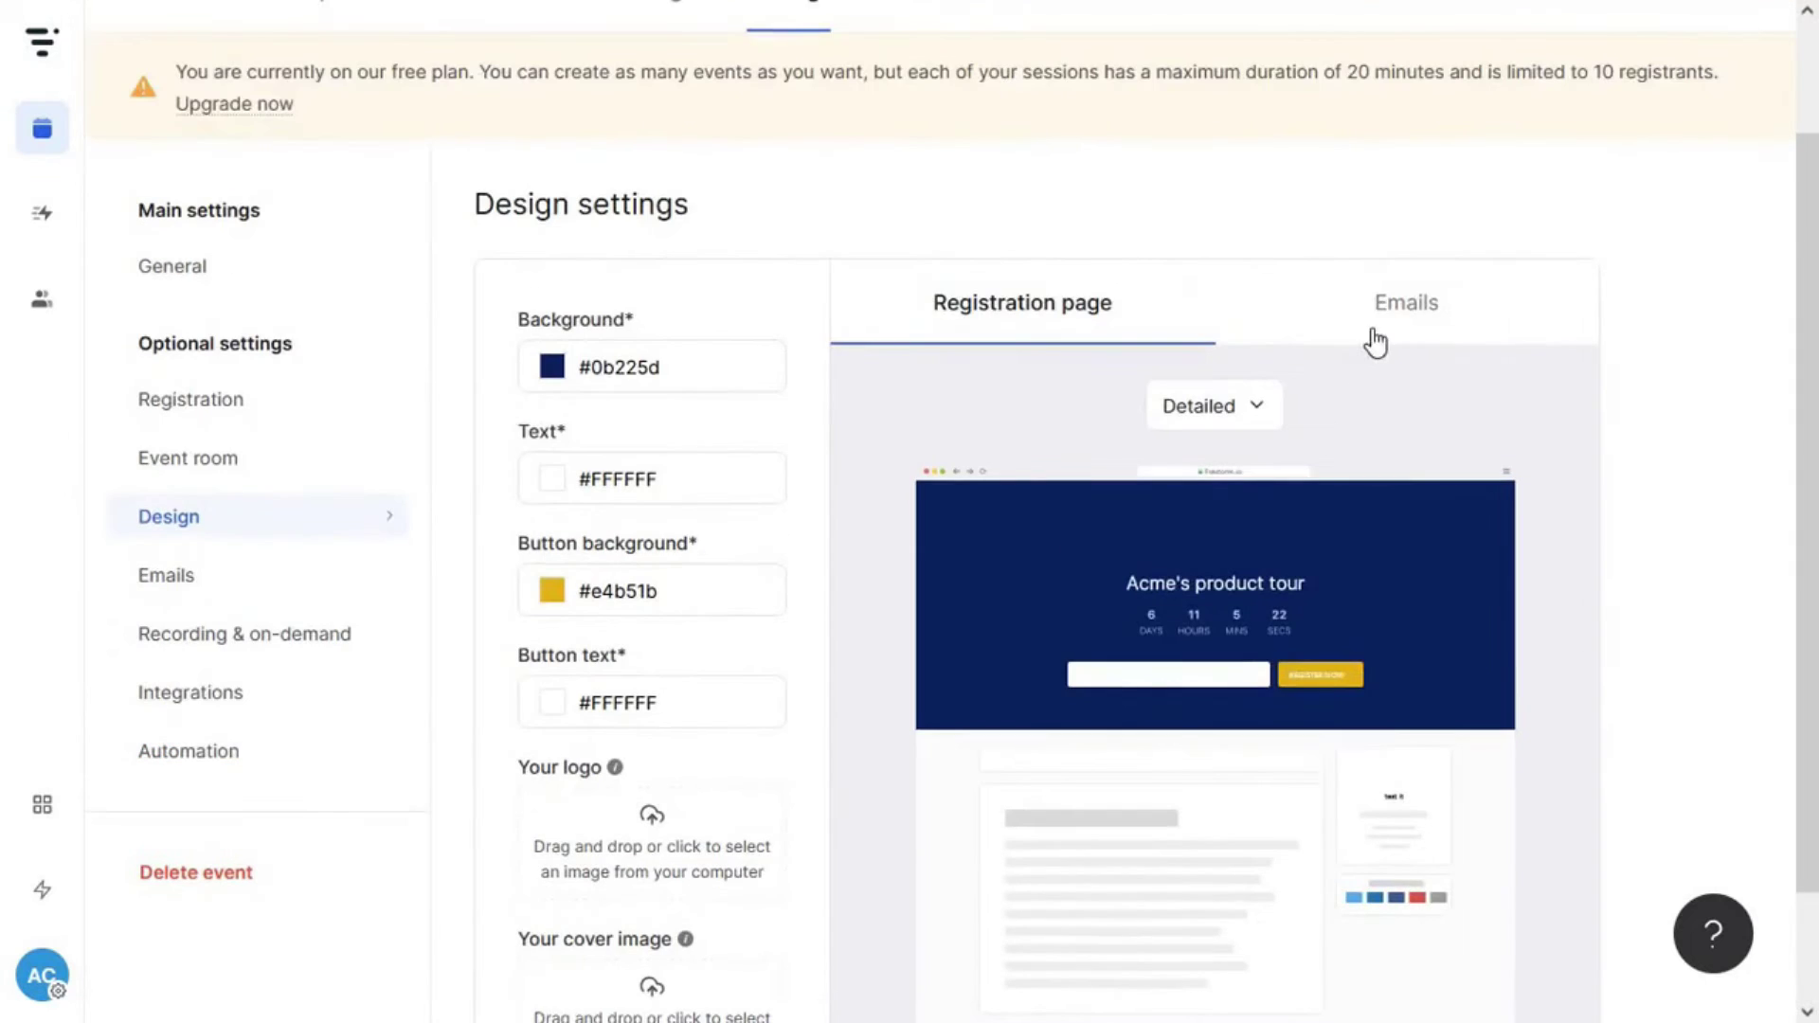
pyautogui.click(354, 576)
pyautogui.scroll(-3, 649, 567)
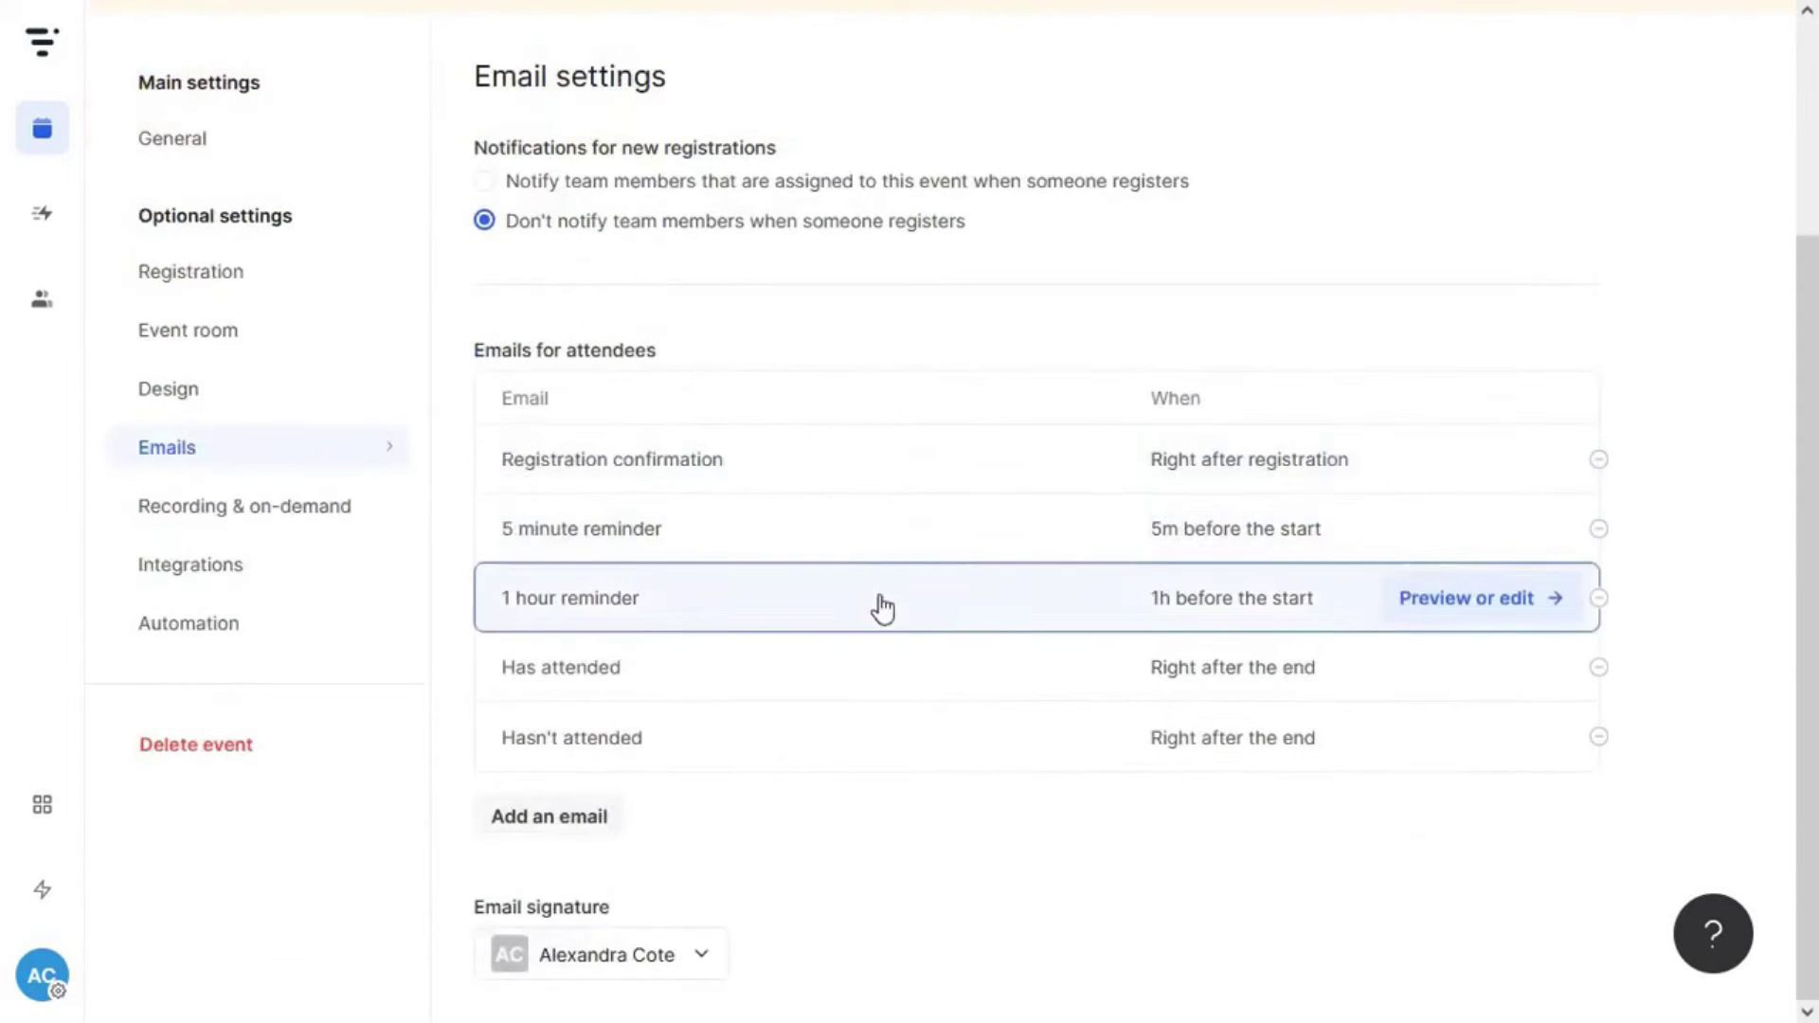
pyautogui.click(1463, 603)
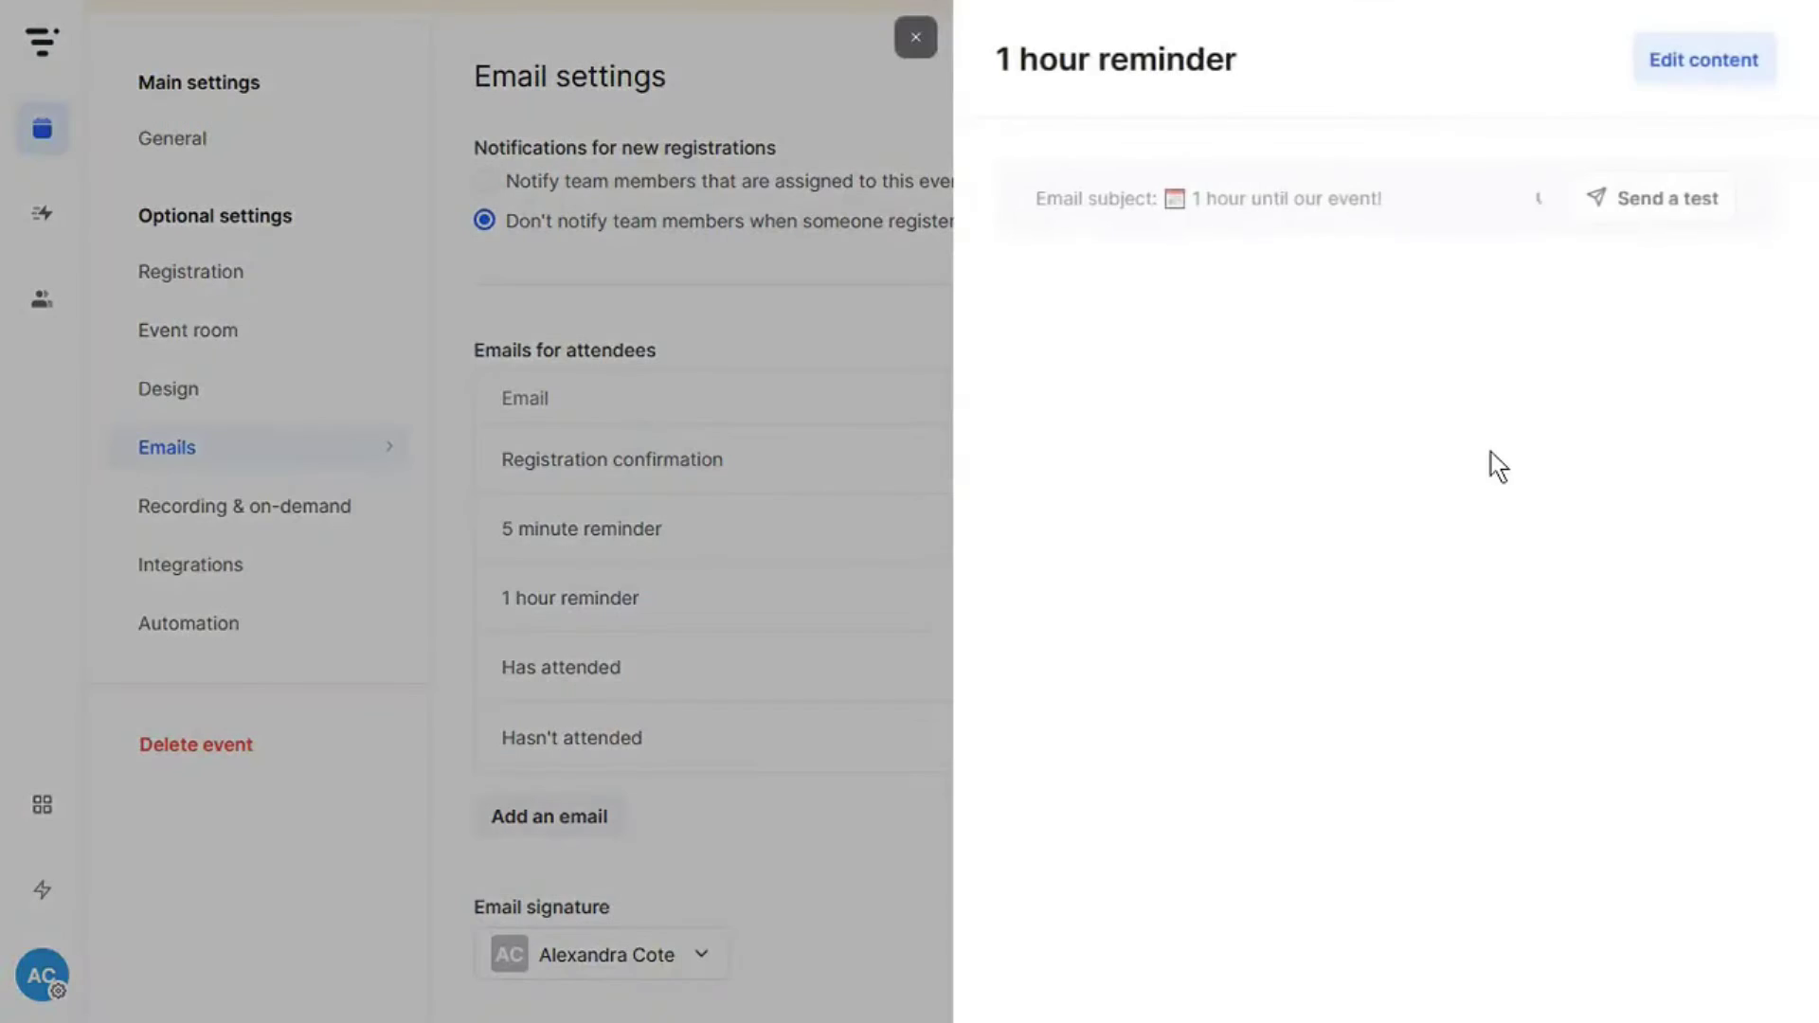
pyautogui.click(1672, 71)
pyautogui.click(1136, 227)
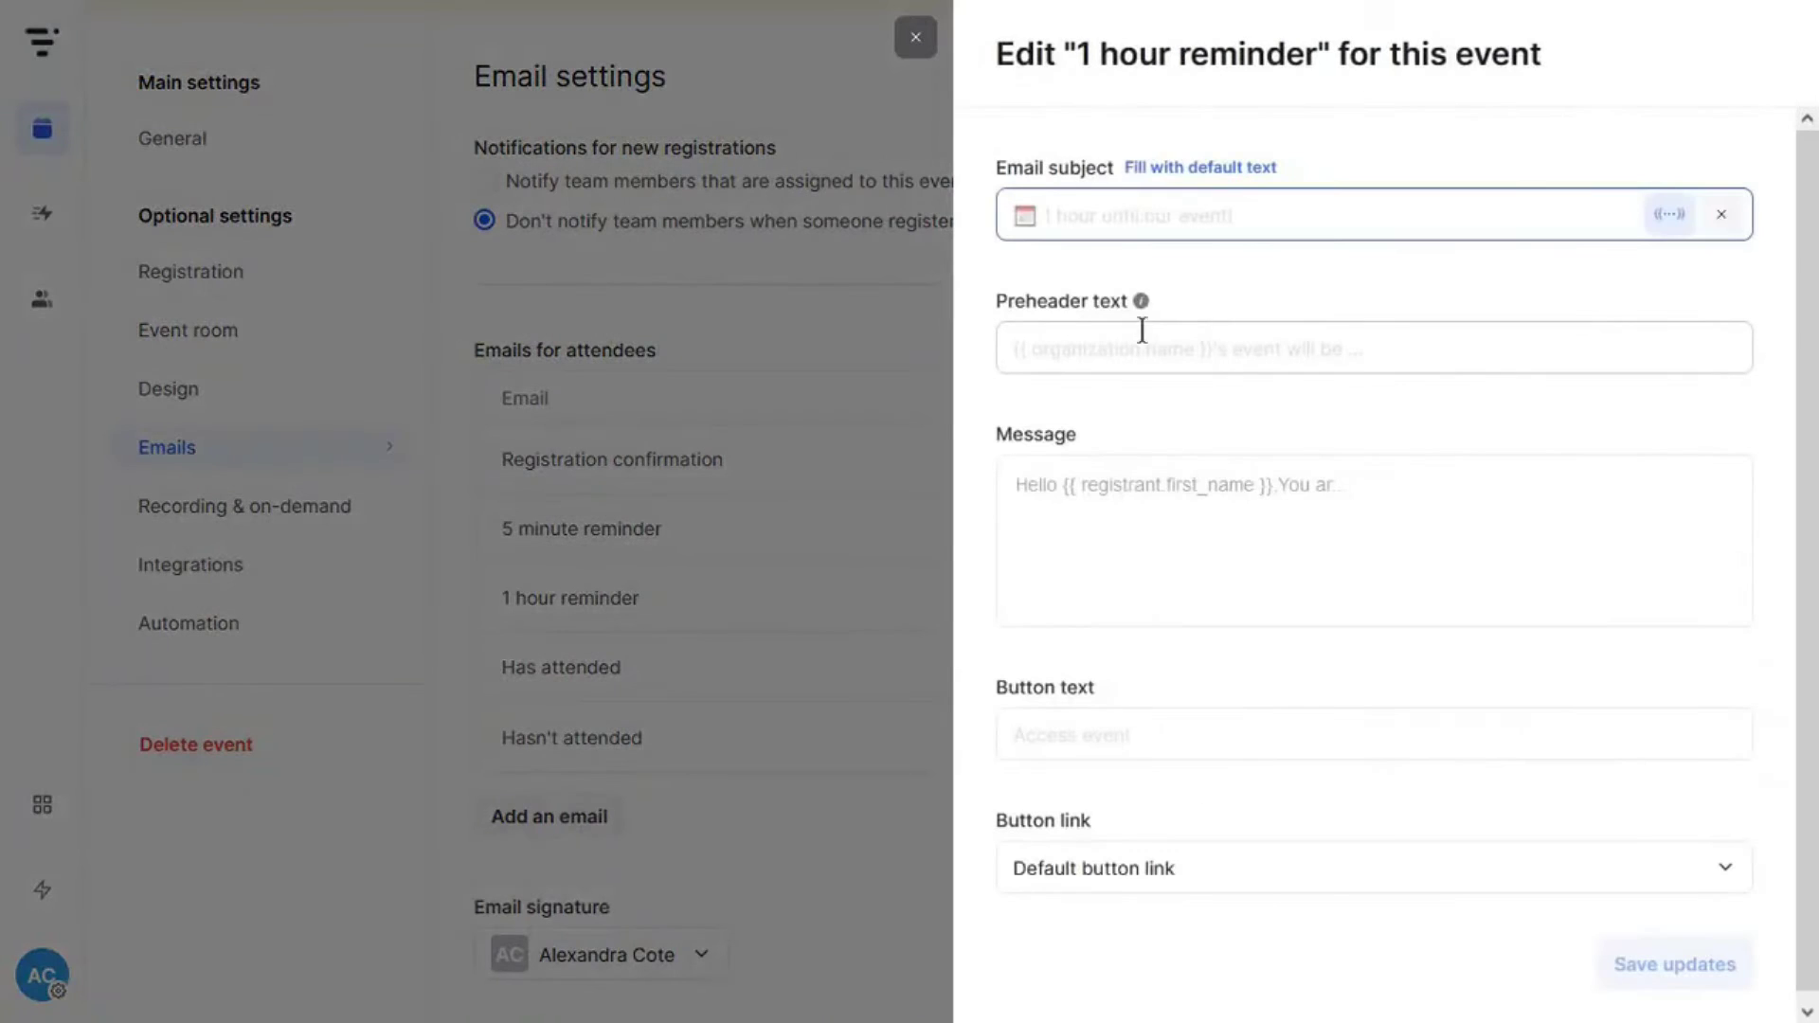
pyautogui.moveTo(1143, 301)
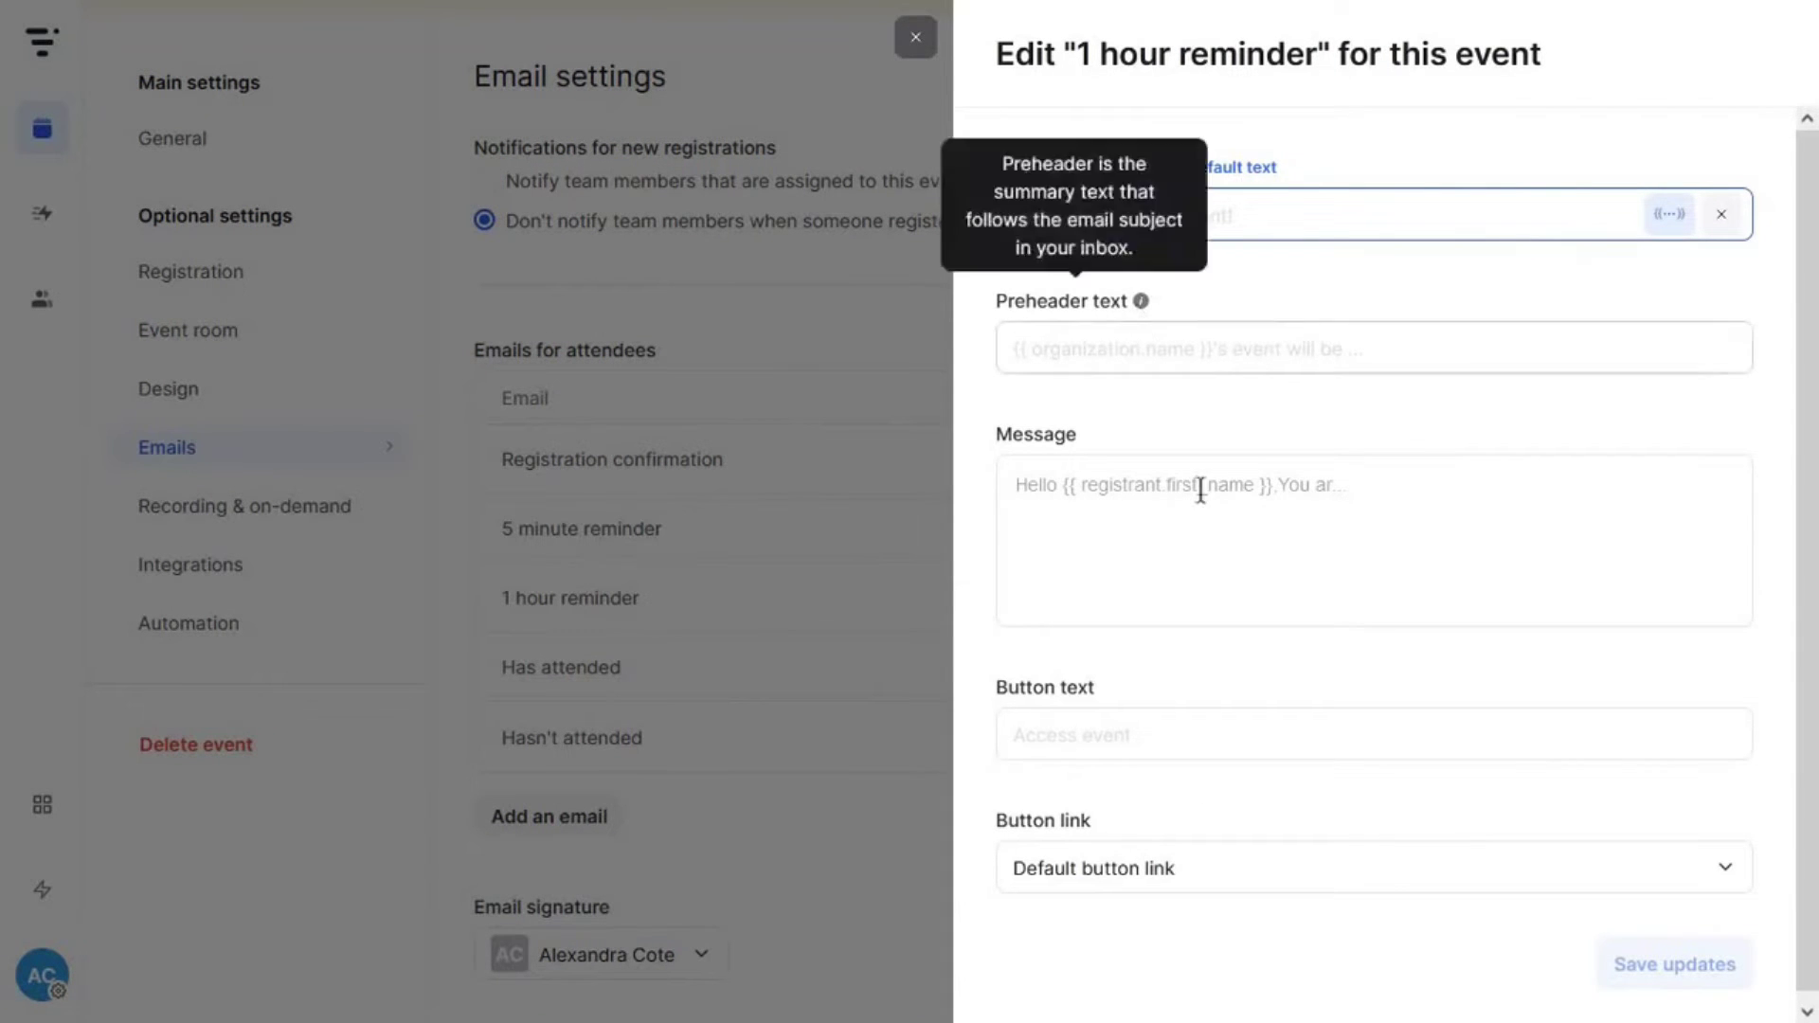
pyautogui.click(915, 40)
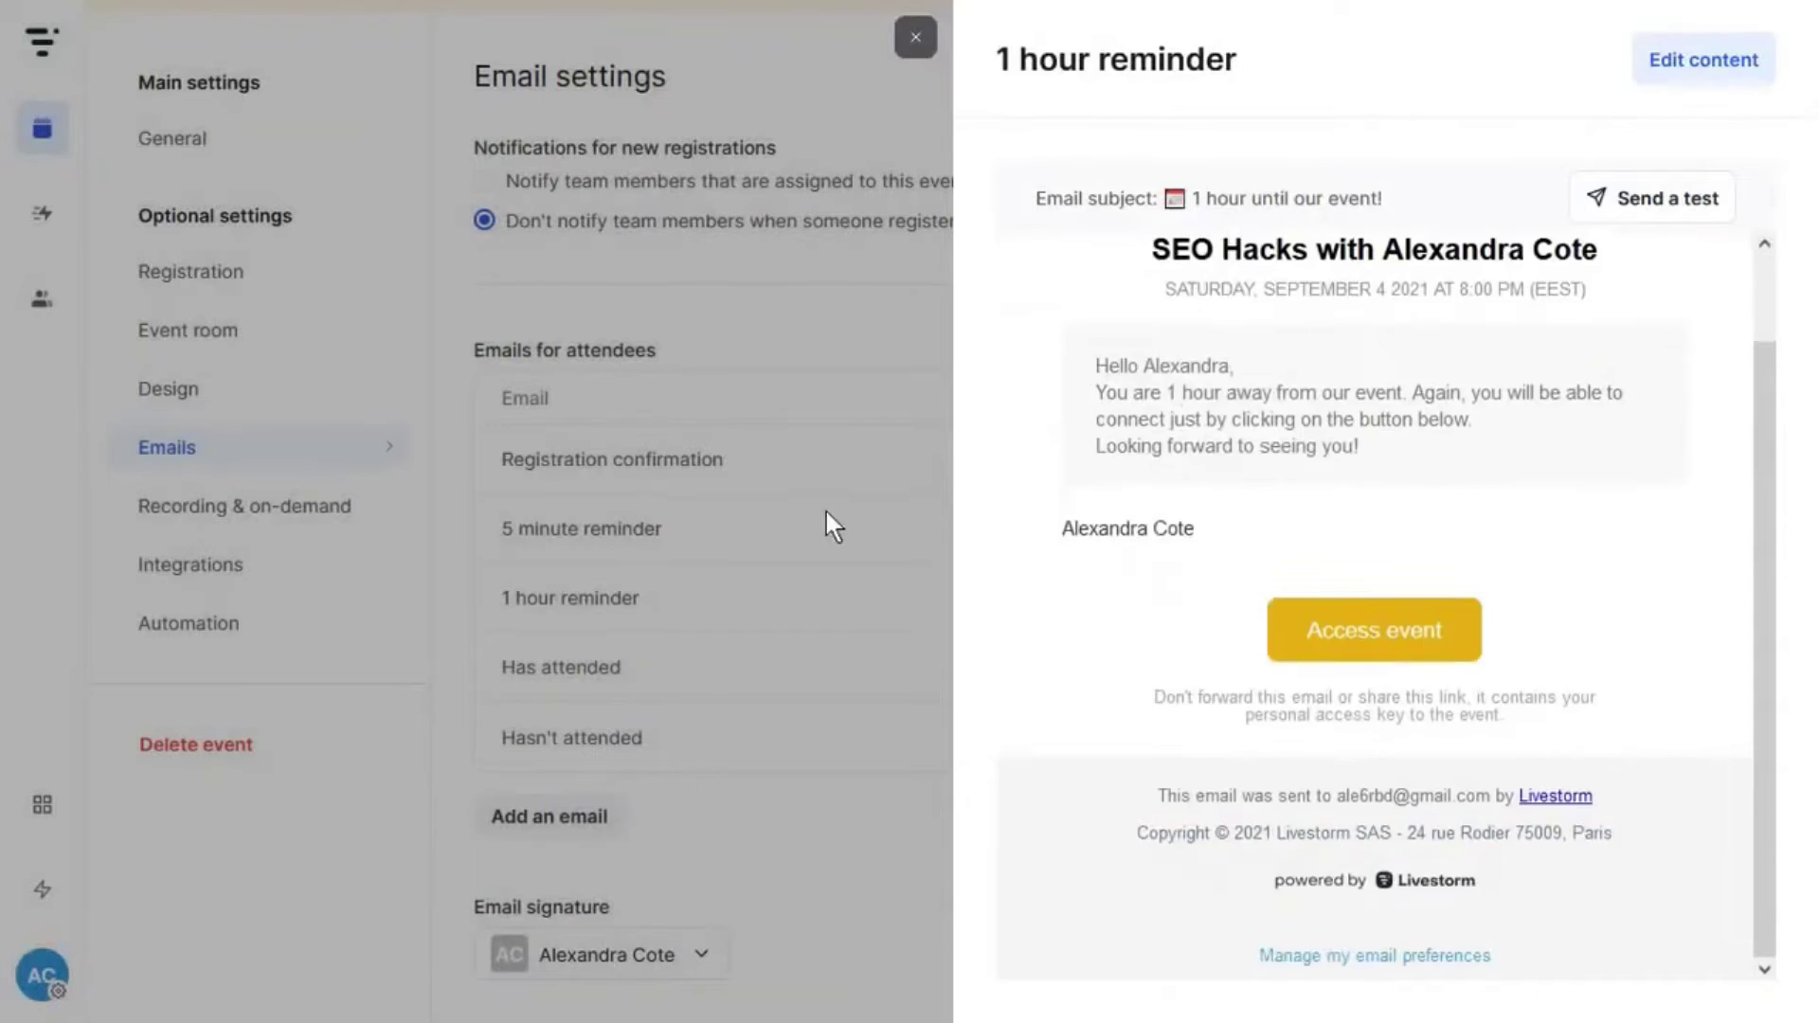
pyautogui.click(830, 517)
pyautogui.click(673, 959)
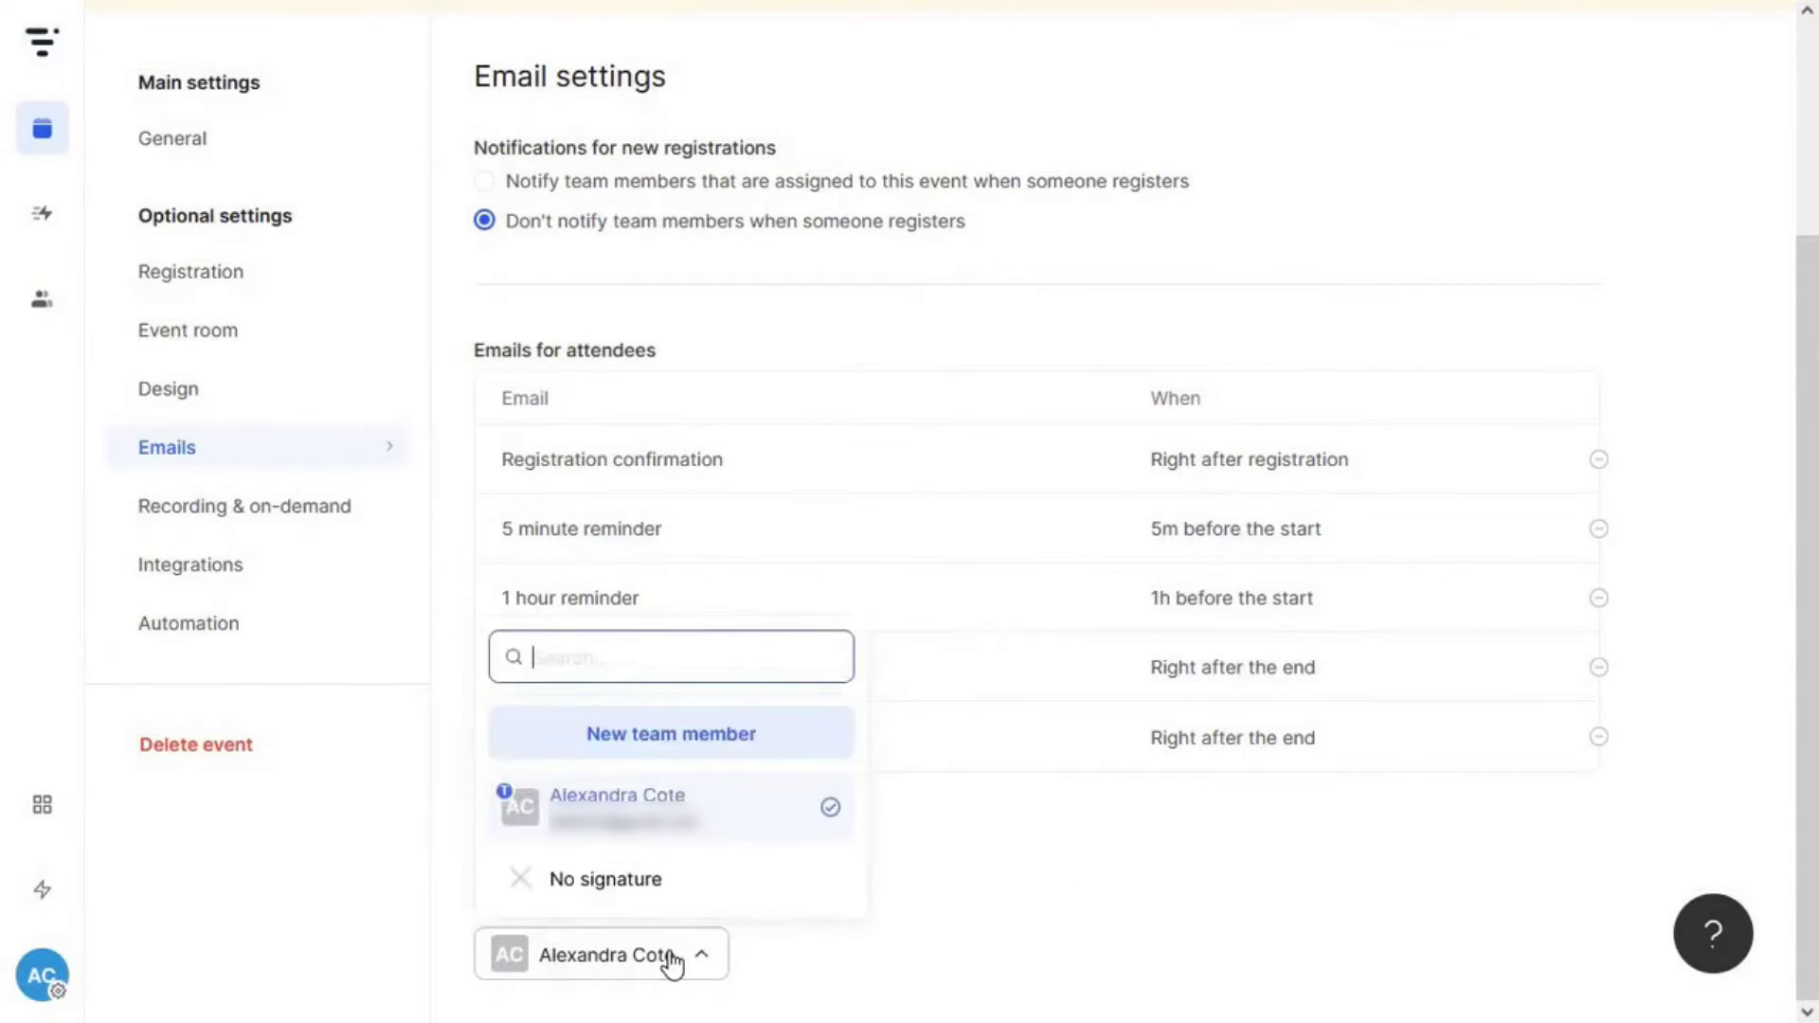
pyautogui.click(672, 959)
pyautogui.click(297, 523)
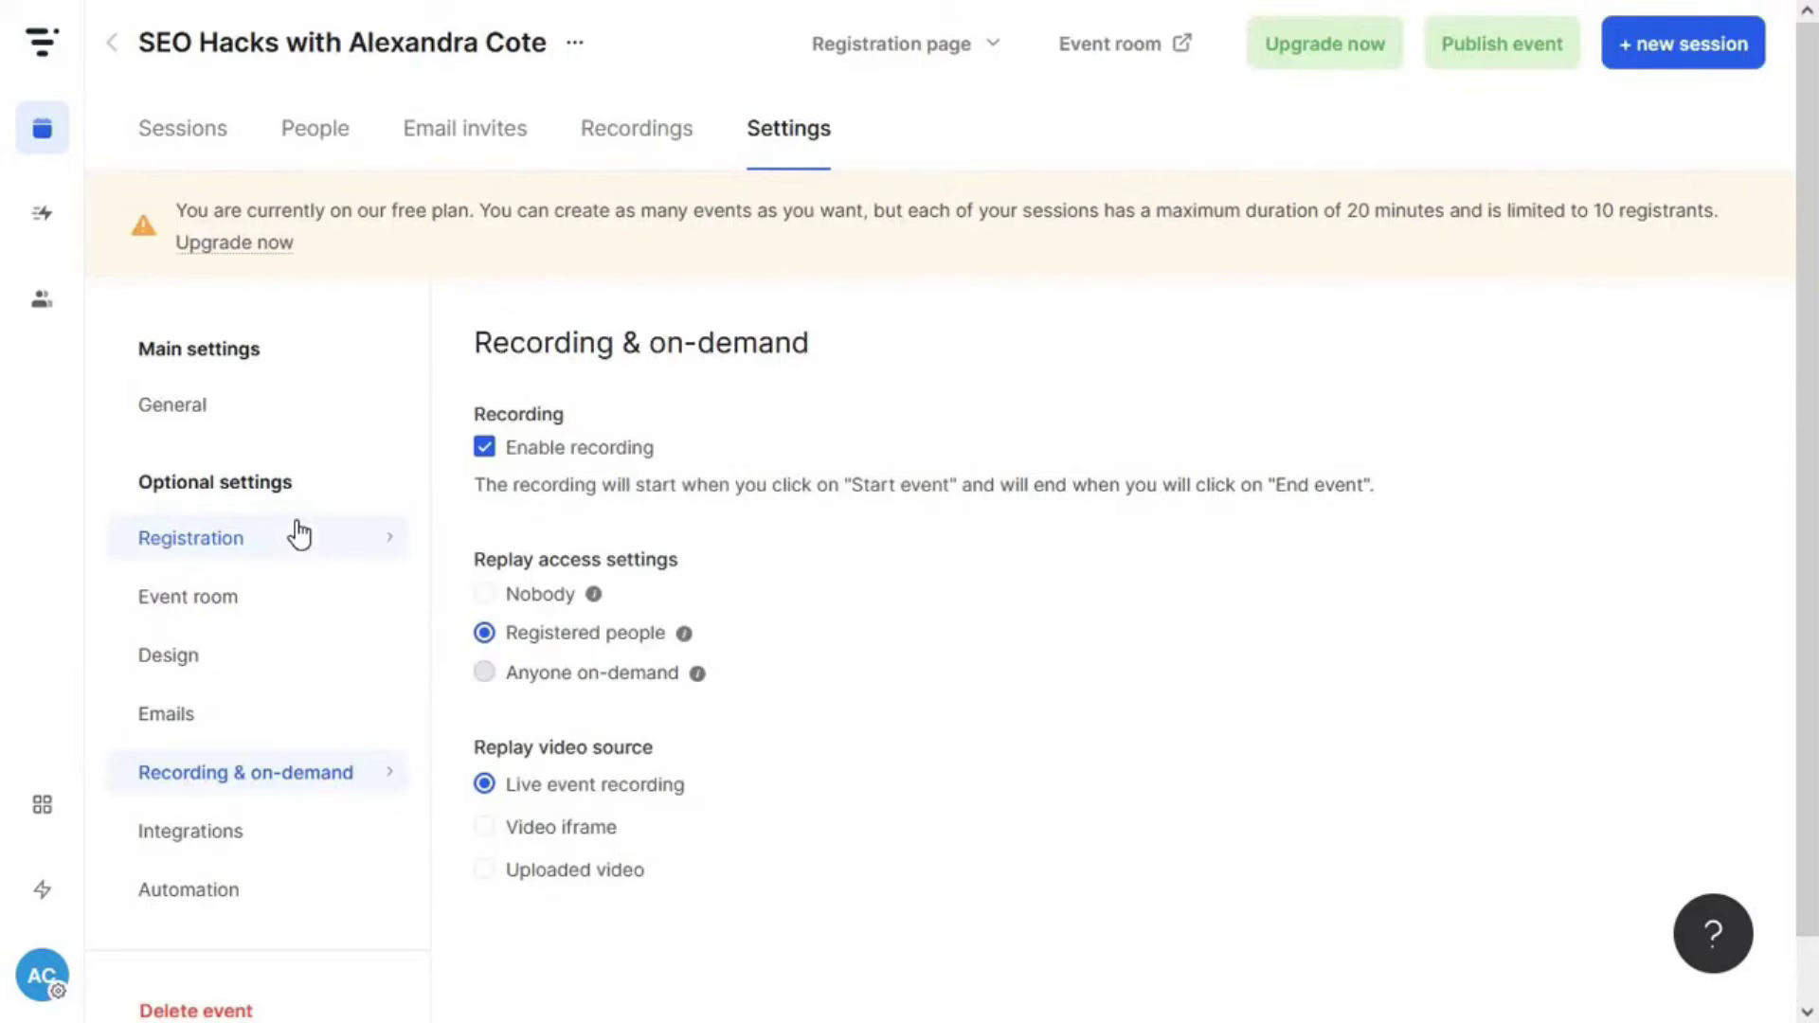
# - Go from the event's Integrations settings to the Apps marketplace and scroll through its integrations
pyautogui.scroll(-1, 559, 531)
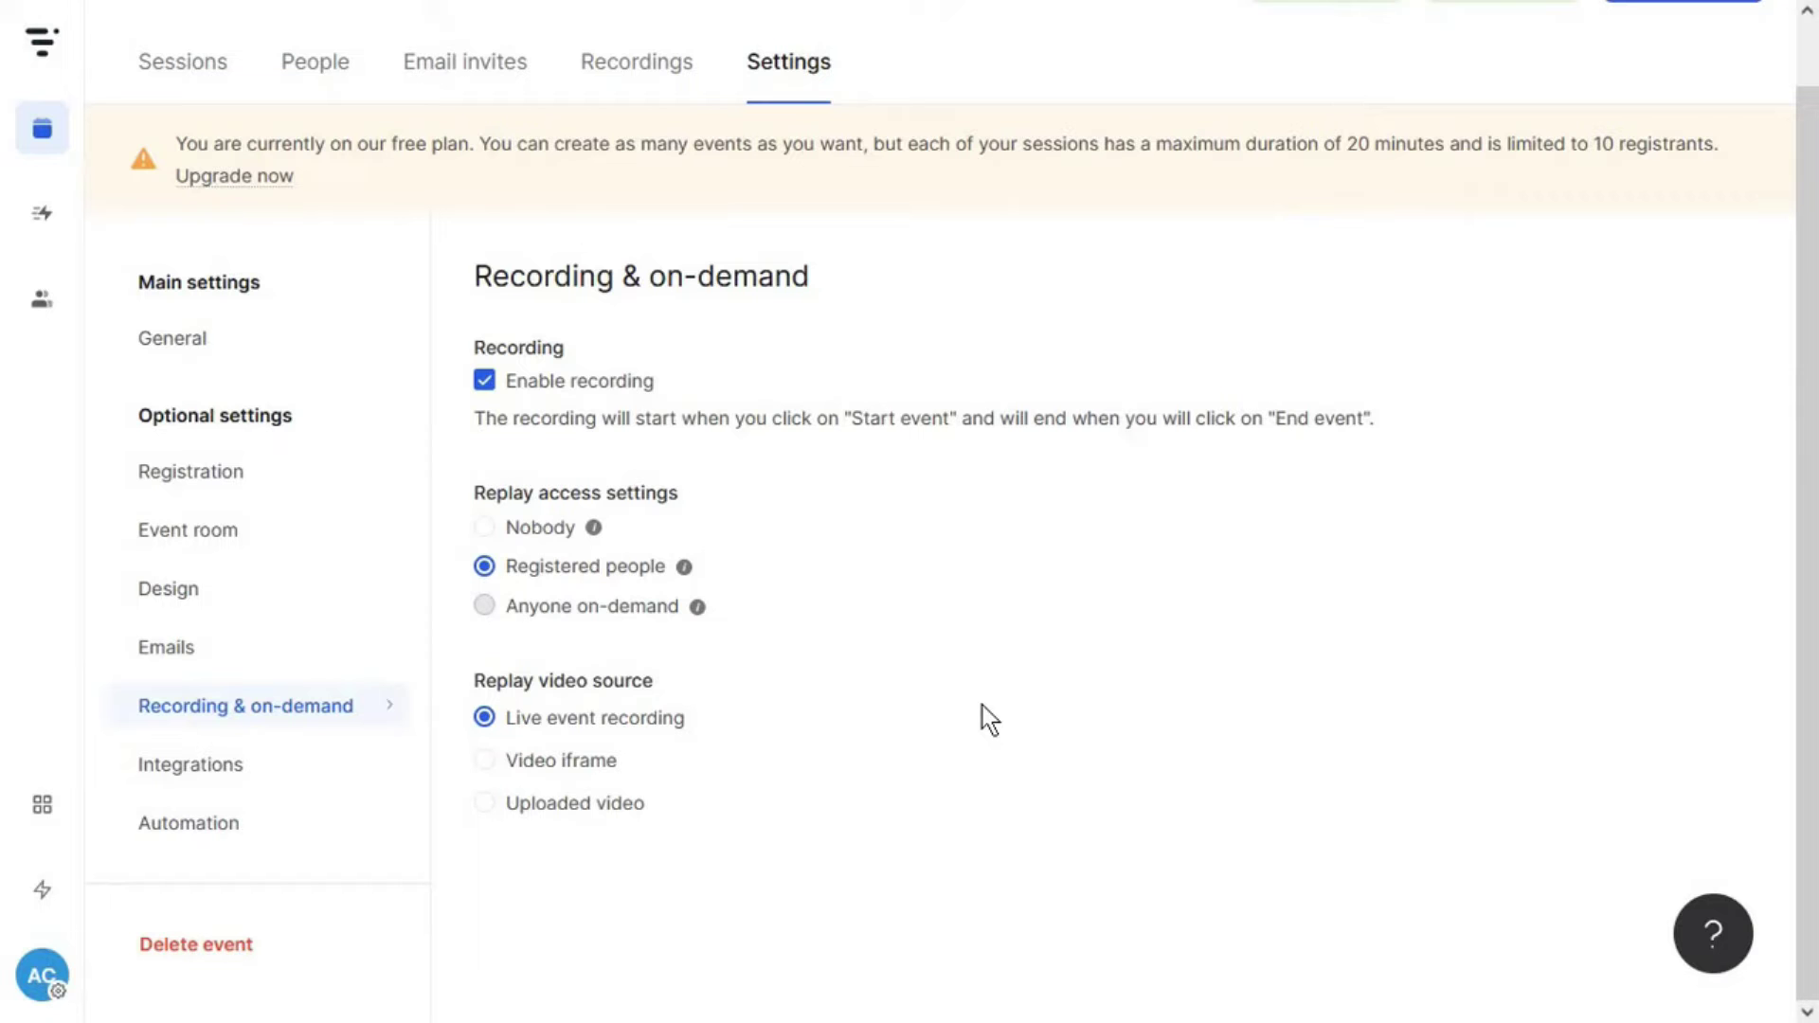
pyautogui.click(289, 767)
pyautogui.click(583, 616)
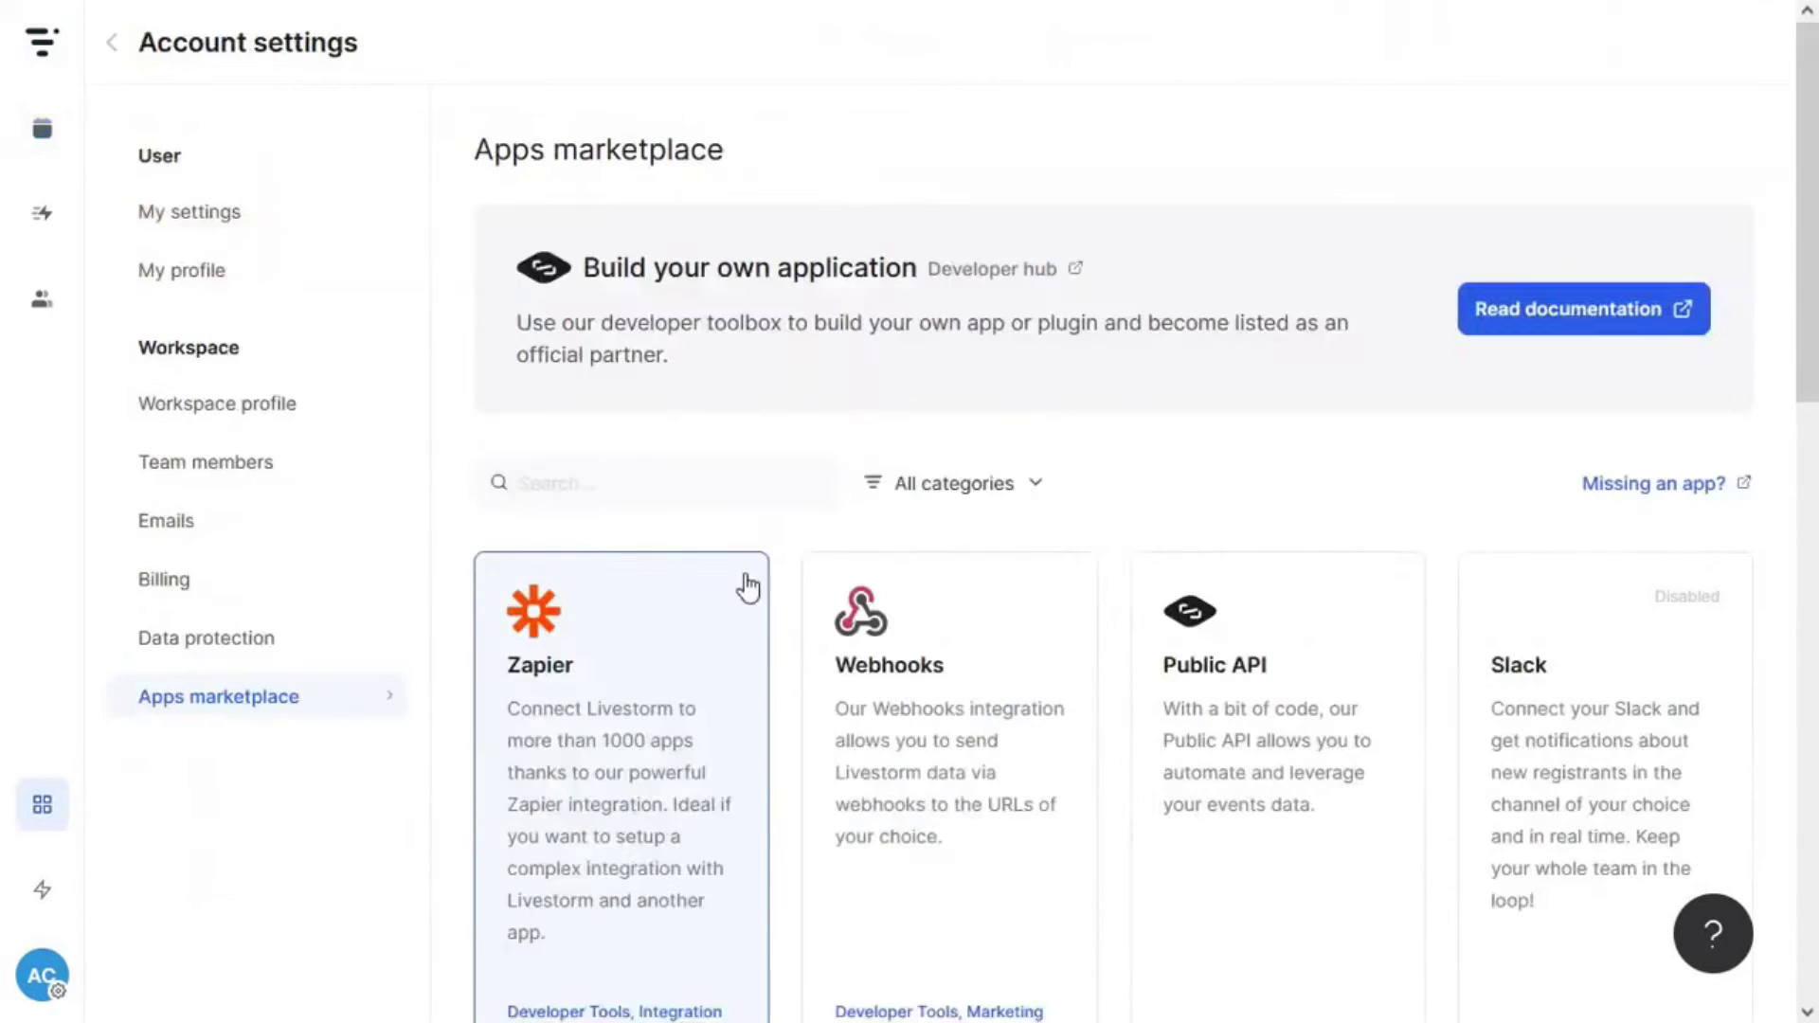
pyautogui.scroll(-10, 999, 625)
pyautogui.scroll(3, 998, 625)
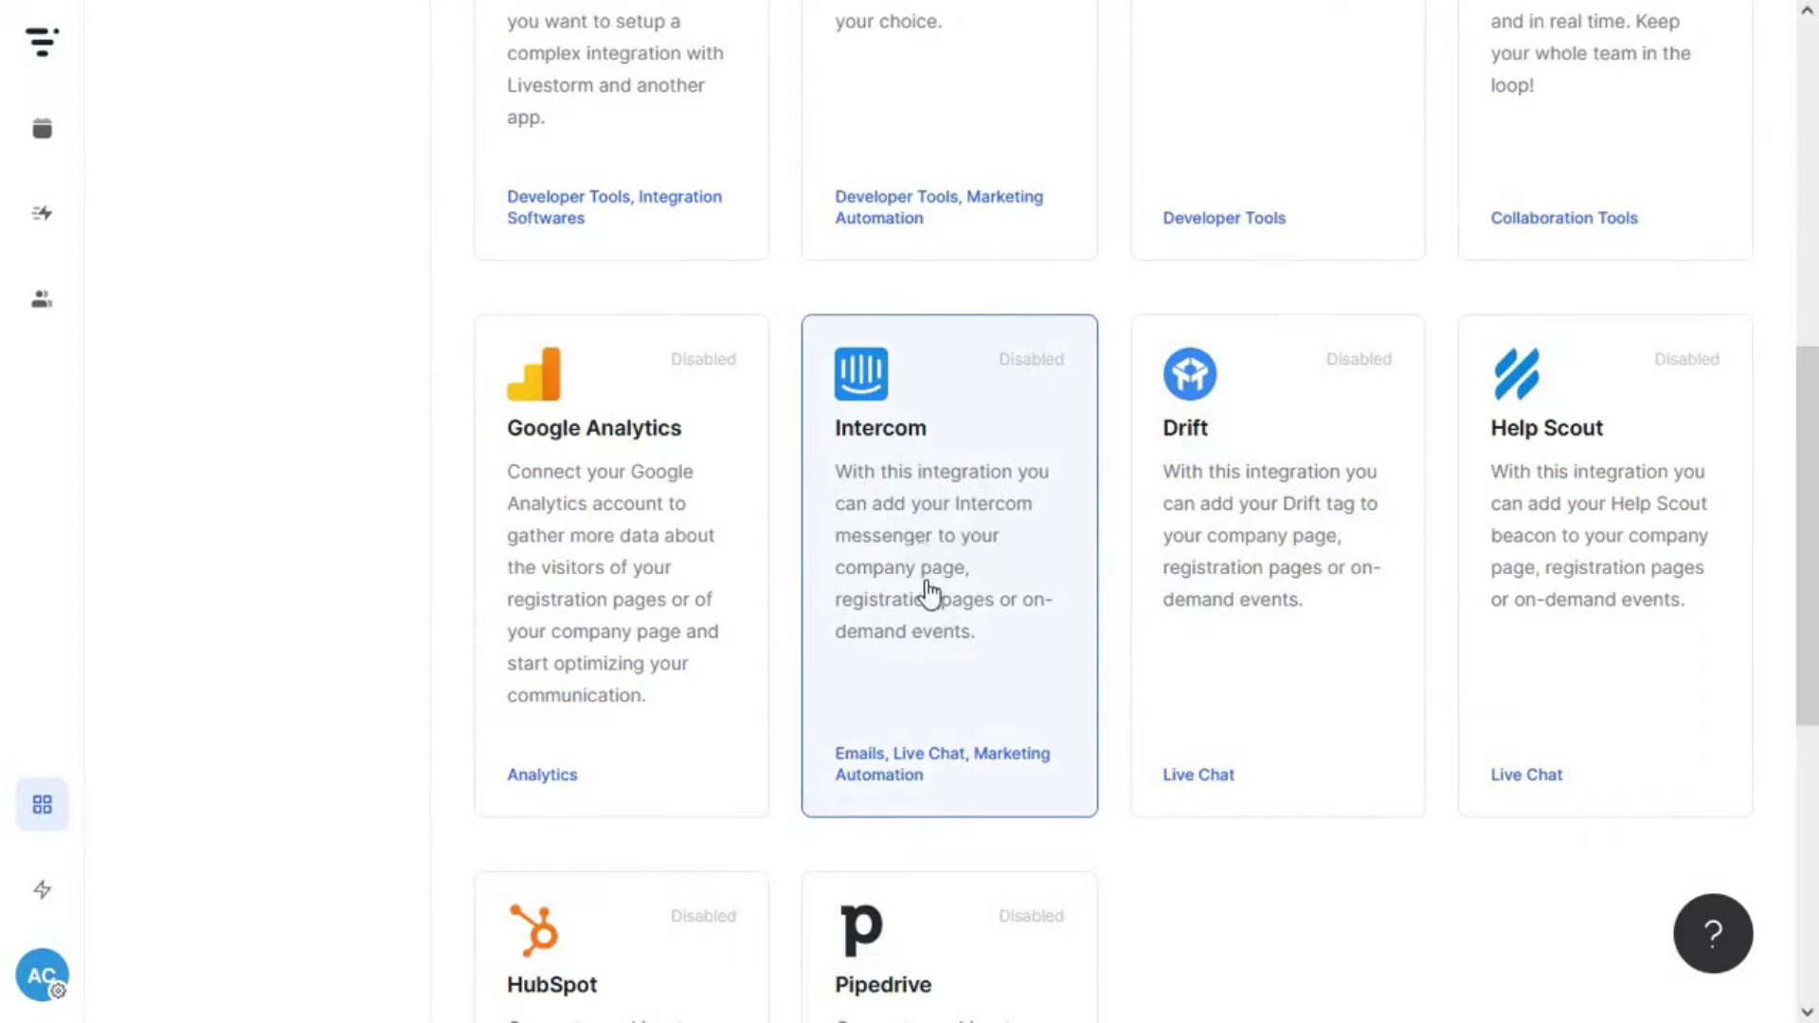
pyautogui.scroll(8, 938, 626)
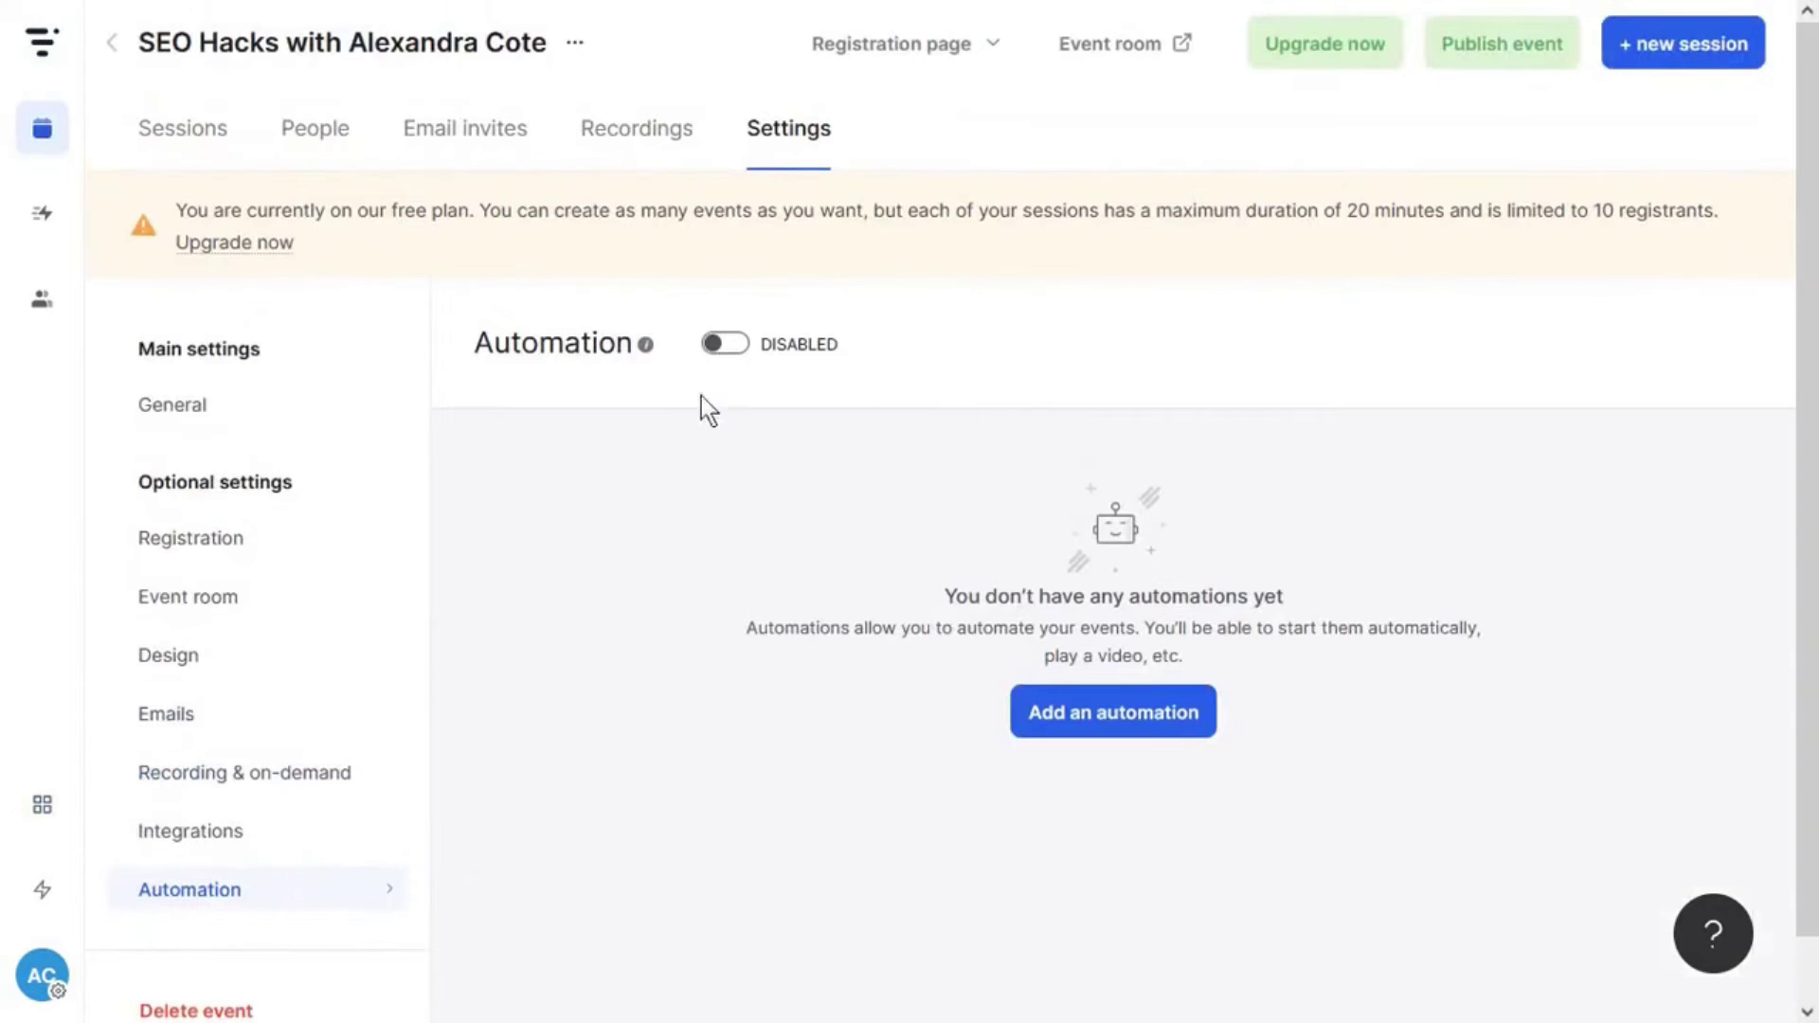
# - Enable automations and add a start-event automation, cancelling a trial 1-hour play-video action
pyautogui.click(724, 342)
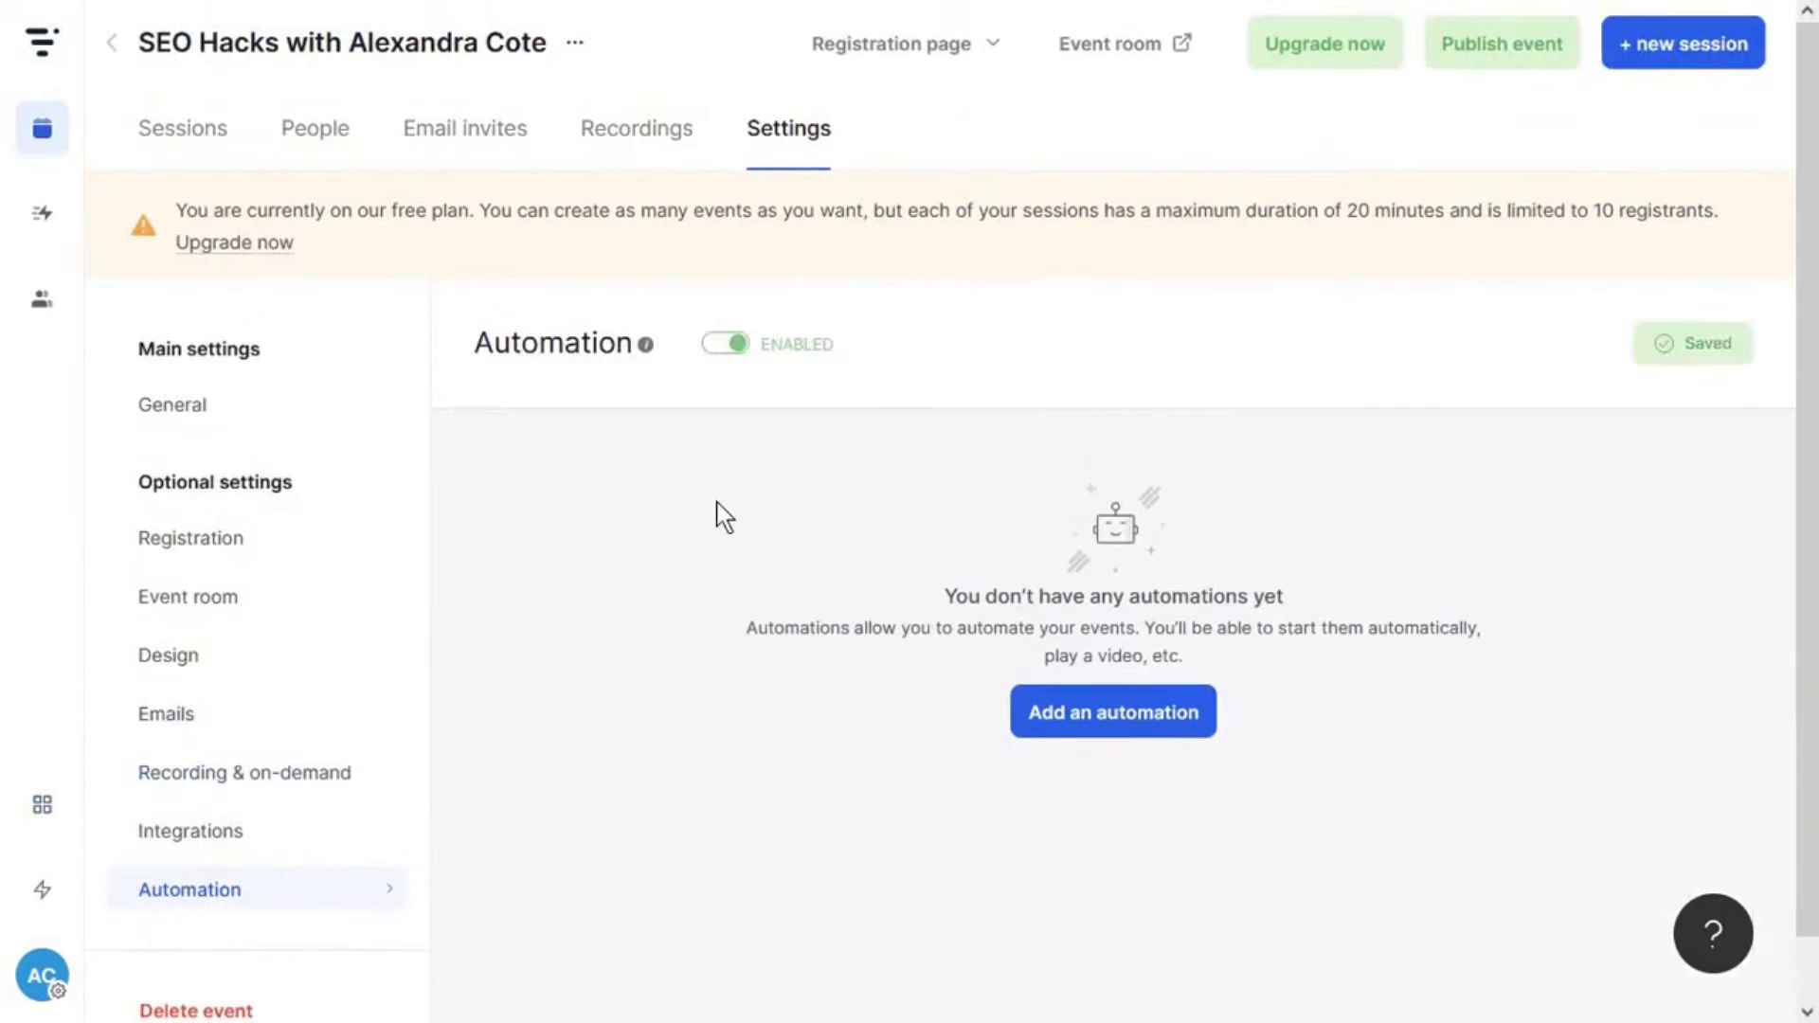
pyautogui.click(1073, 729)
pyautogui.click(1152, 227)
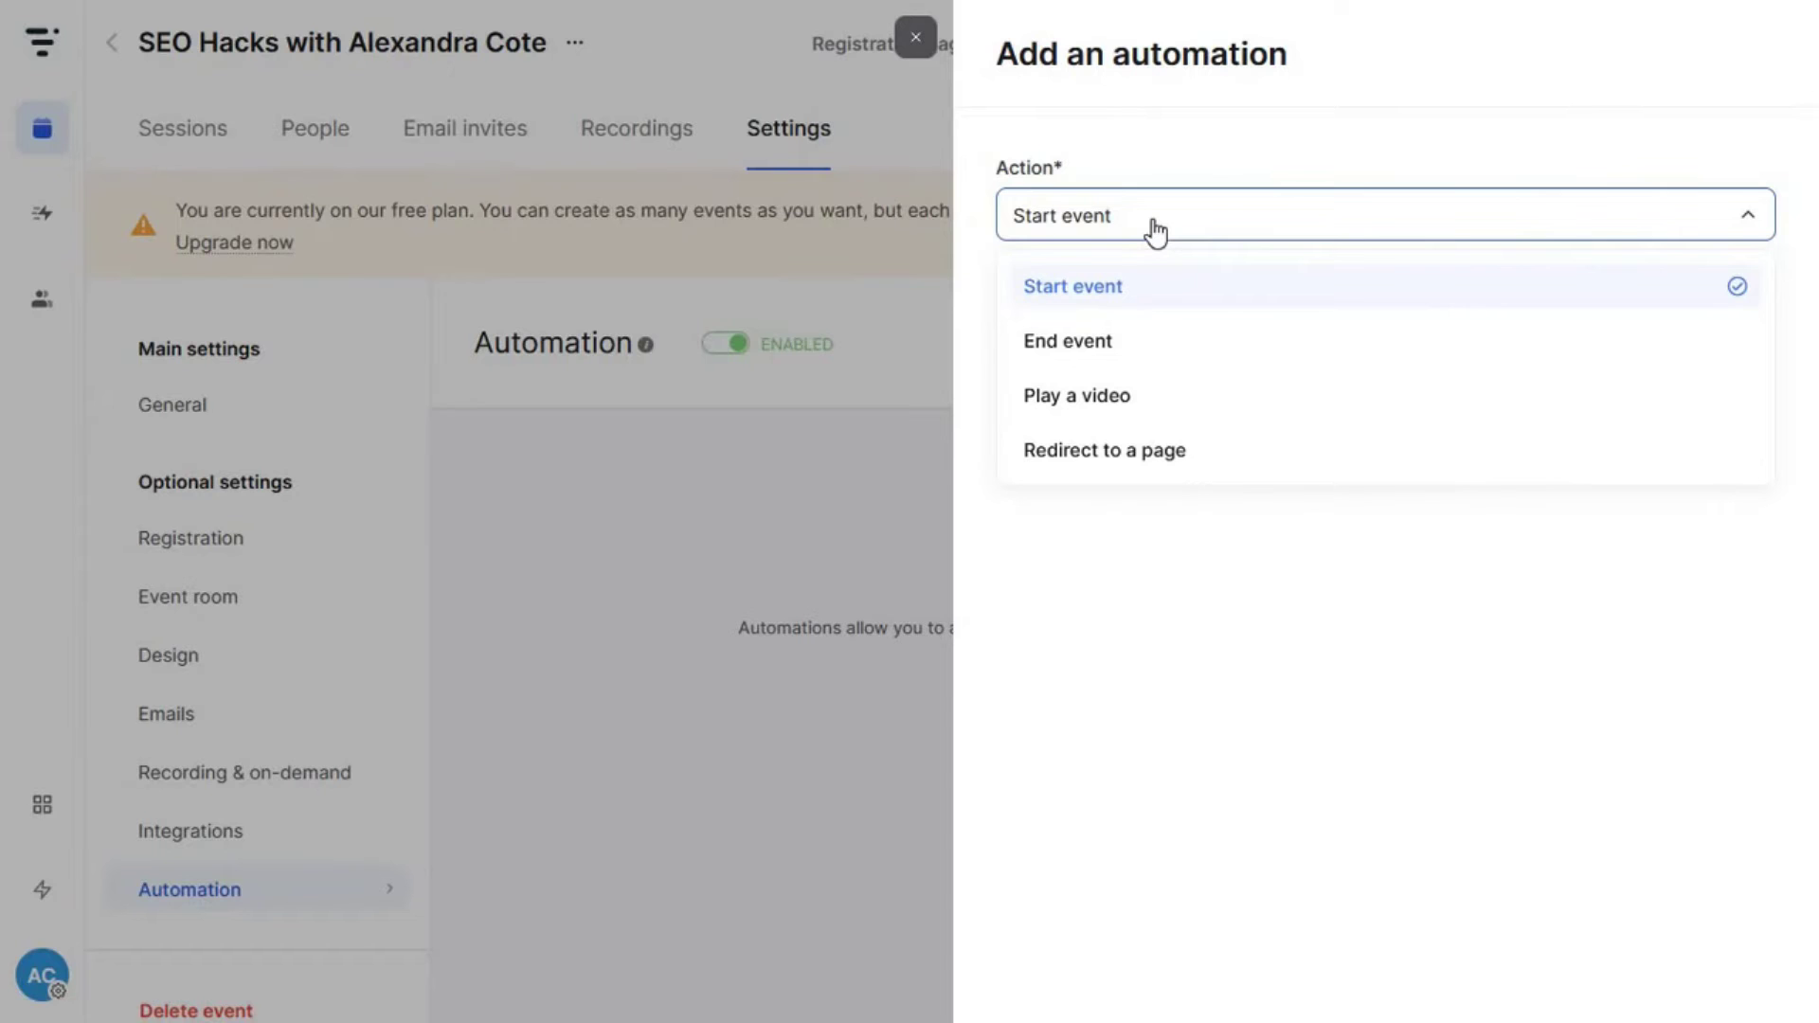
pyautogui.click(1149, 289)
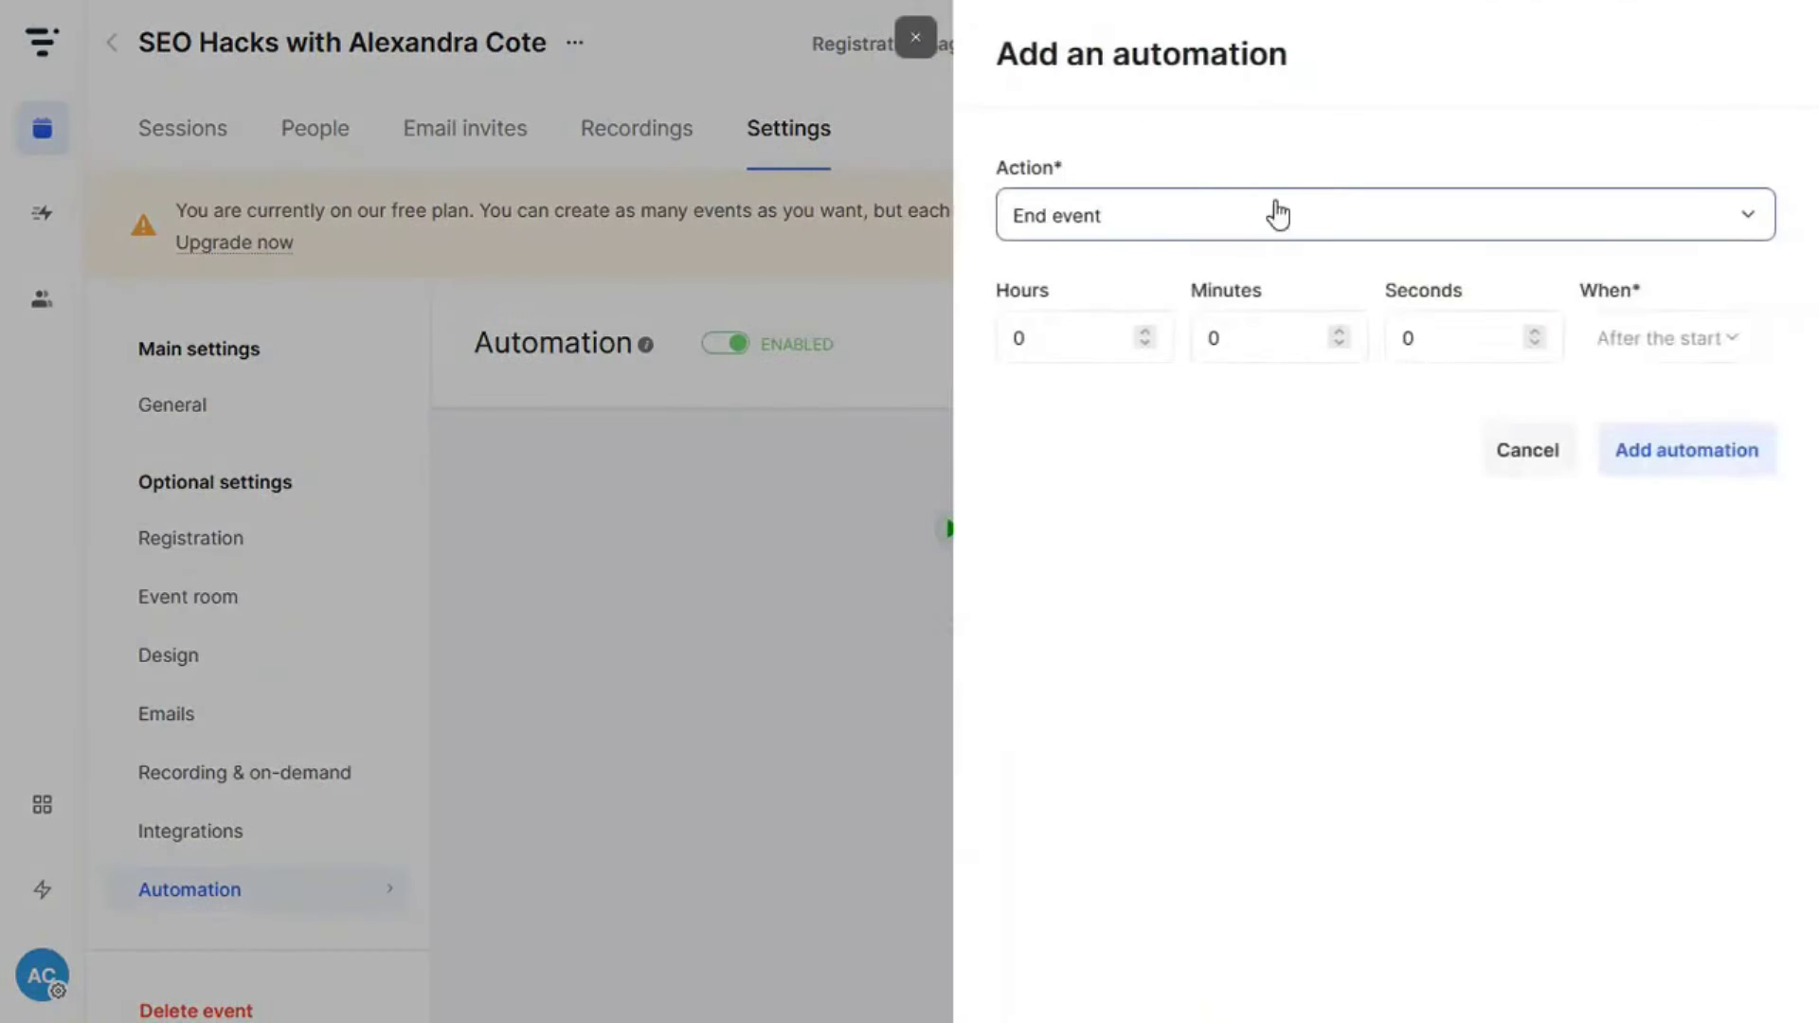
pyautogui.click(1278, 215)
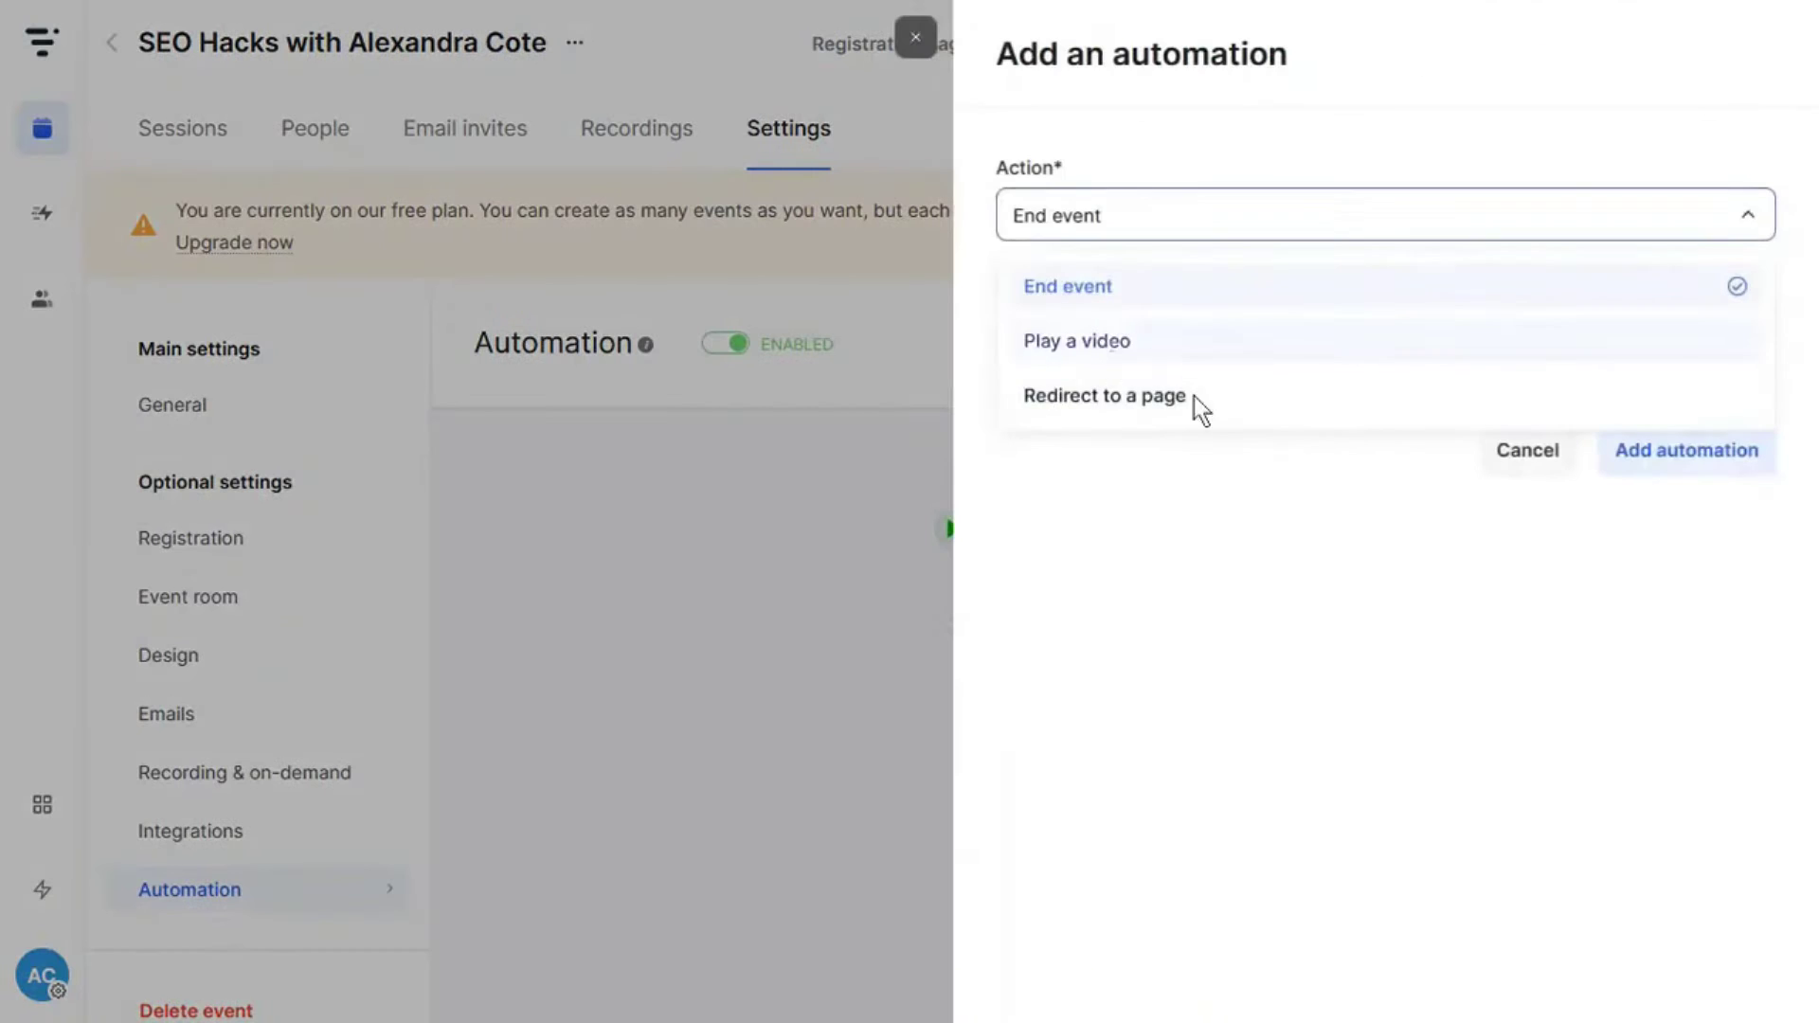
pyautogui.click(1070, 341)
pyautogui.click(1144, 448)
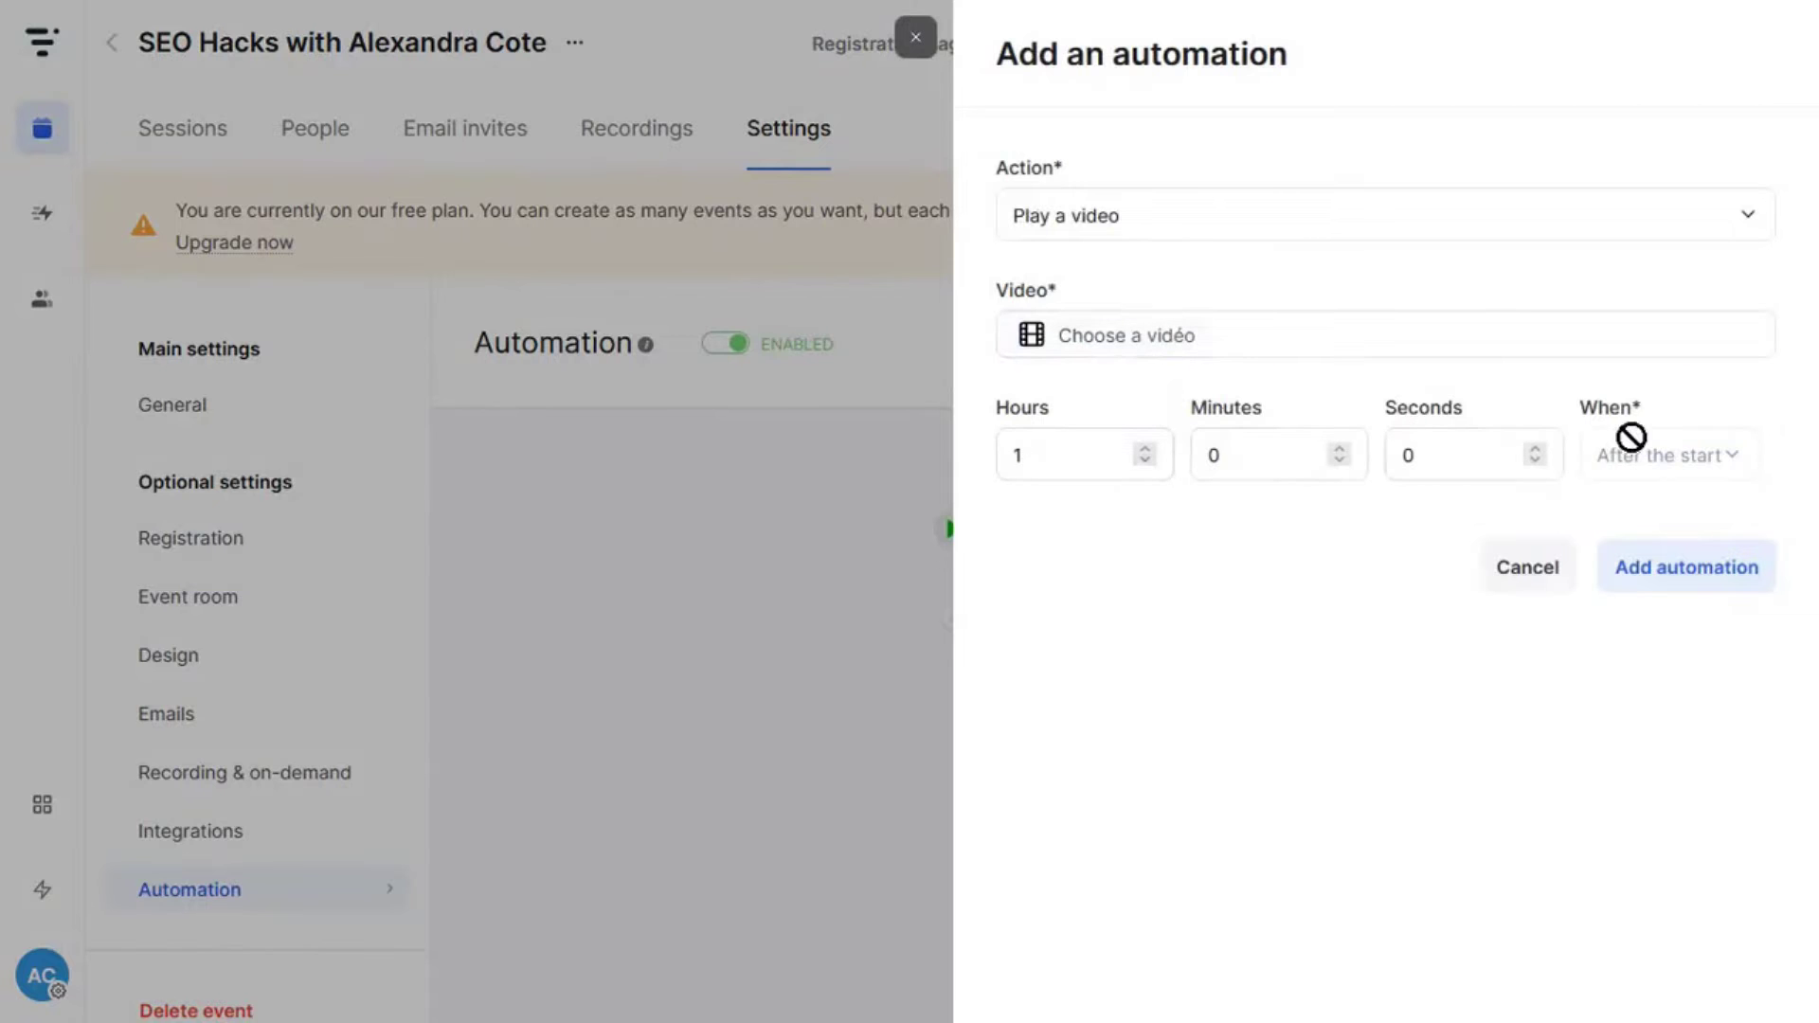
pyautogui.click(1527, 567)
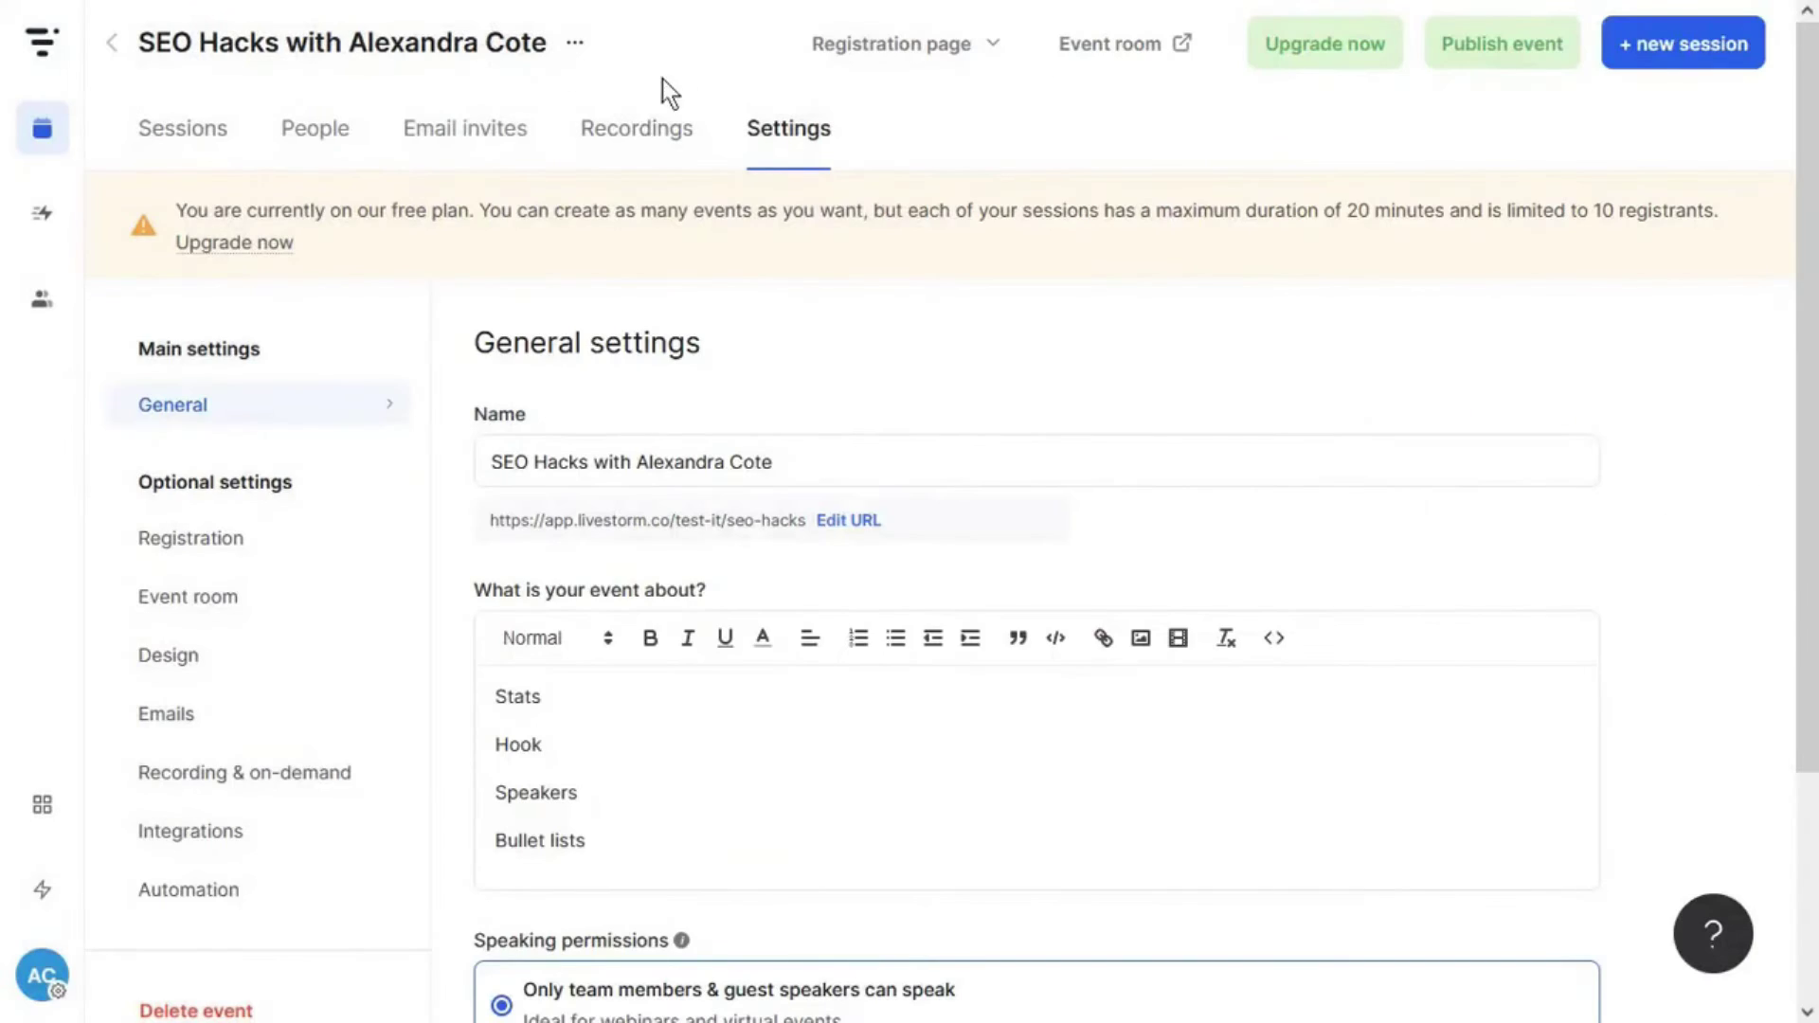
pyautogui.click(655, 142)
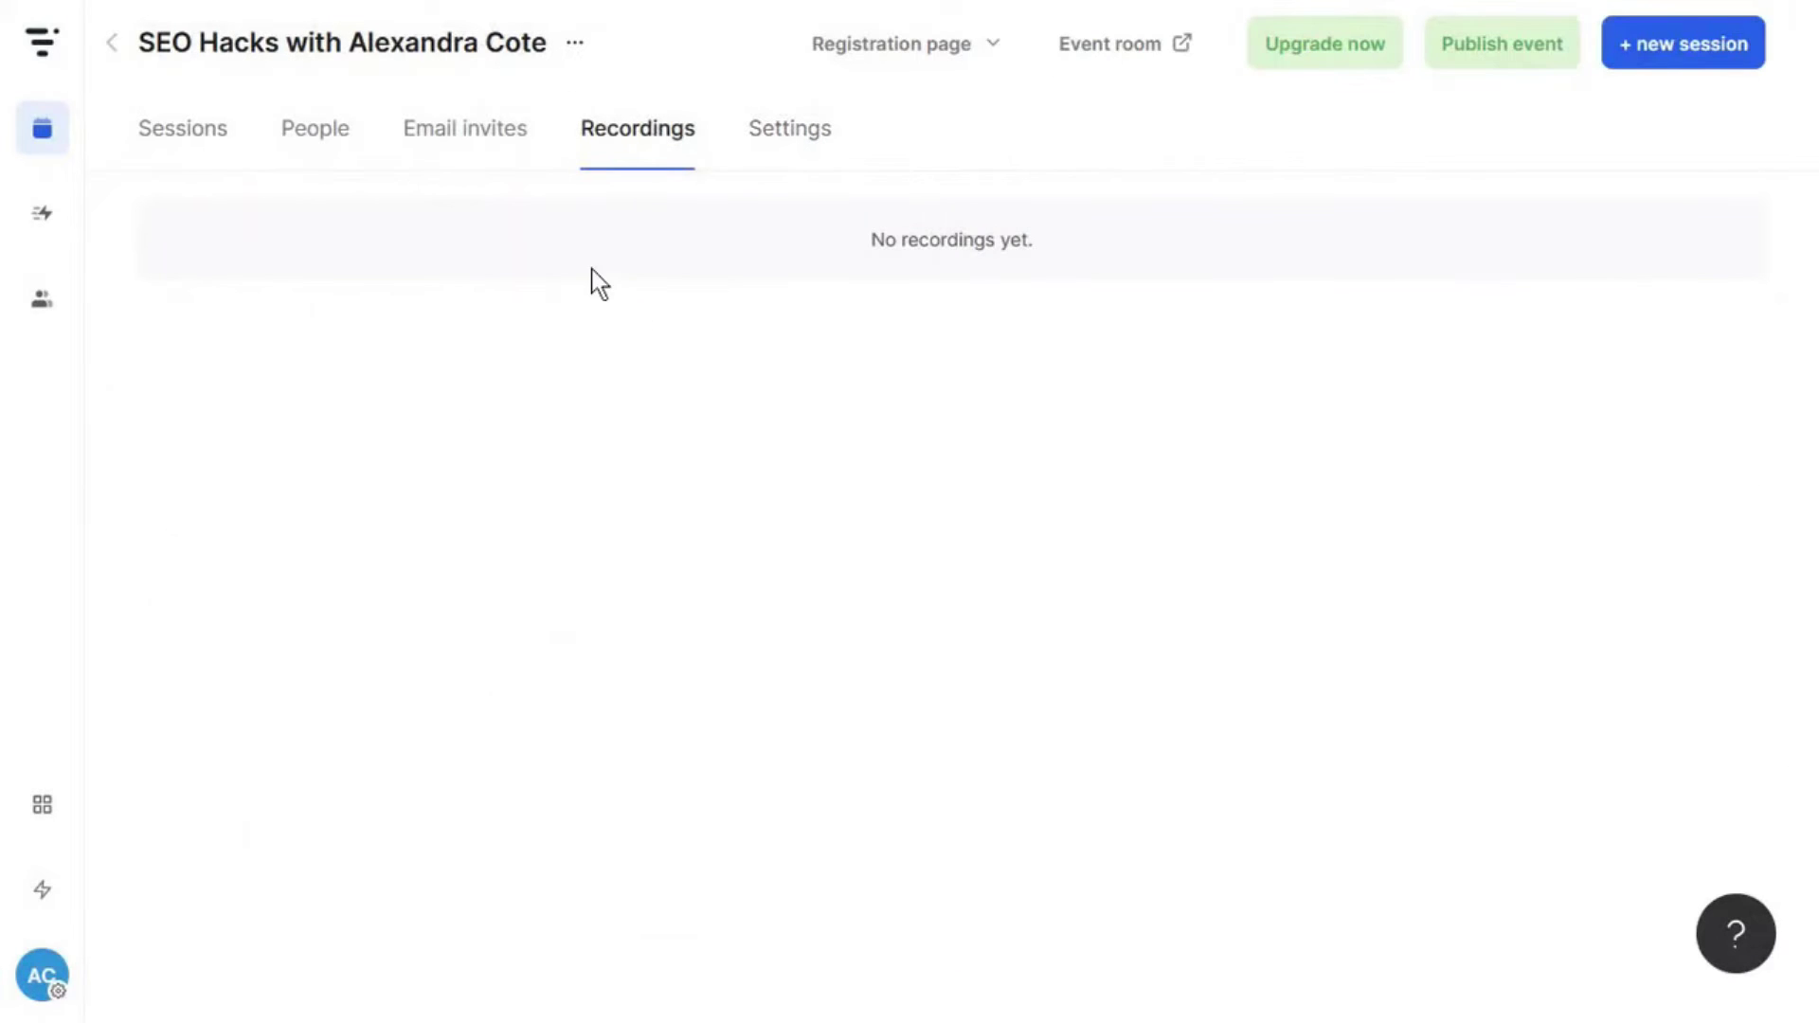
# - Publish the SEO Hacks event and try inviting contacts by email
pyautogui.click(765, 142)
pyautogui.click(235, 775)
pyautogui.click(476, 155)
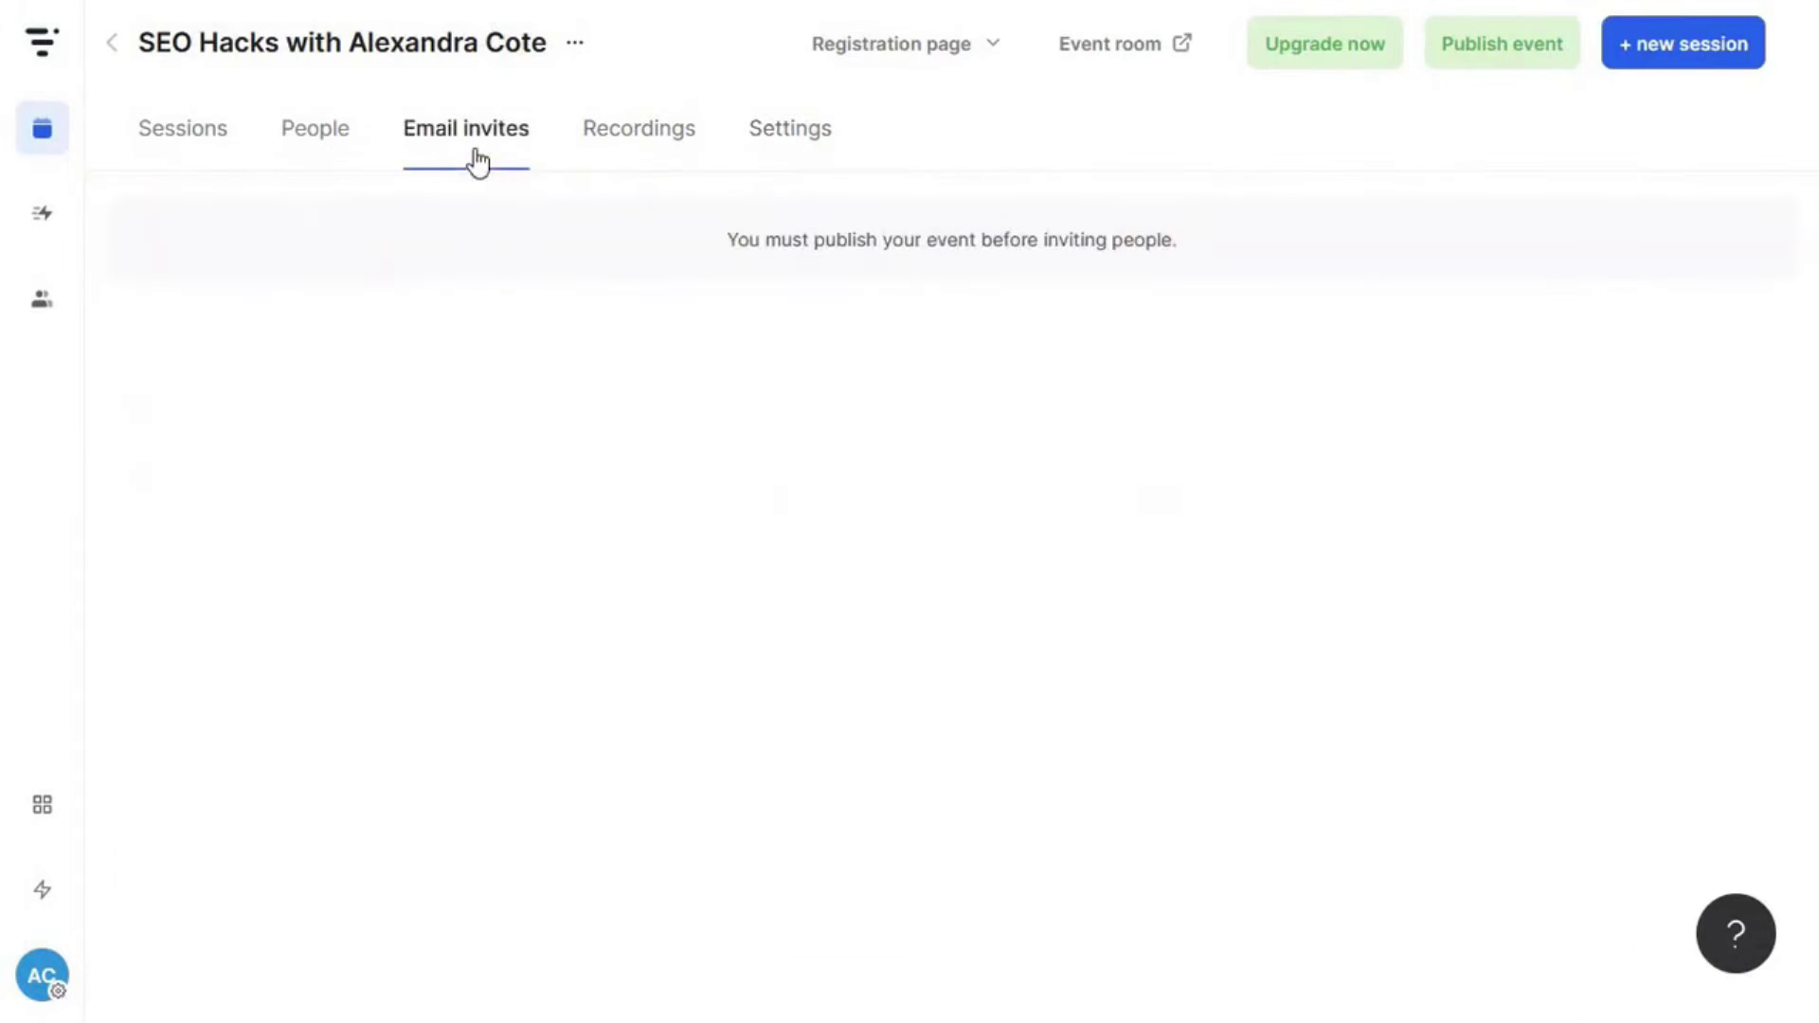
pyautogui.click(1465, 60)
pyautogui.click(909, 227)
pyautogui.press('Escape')
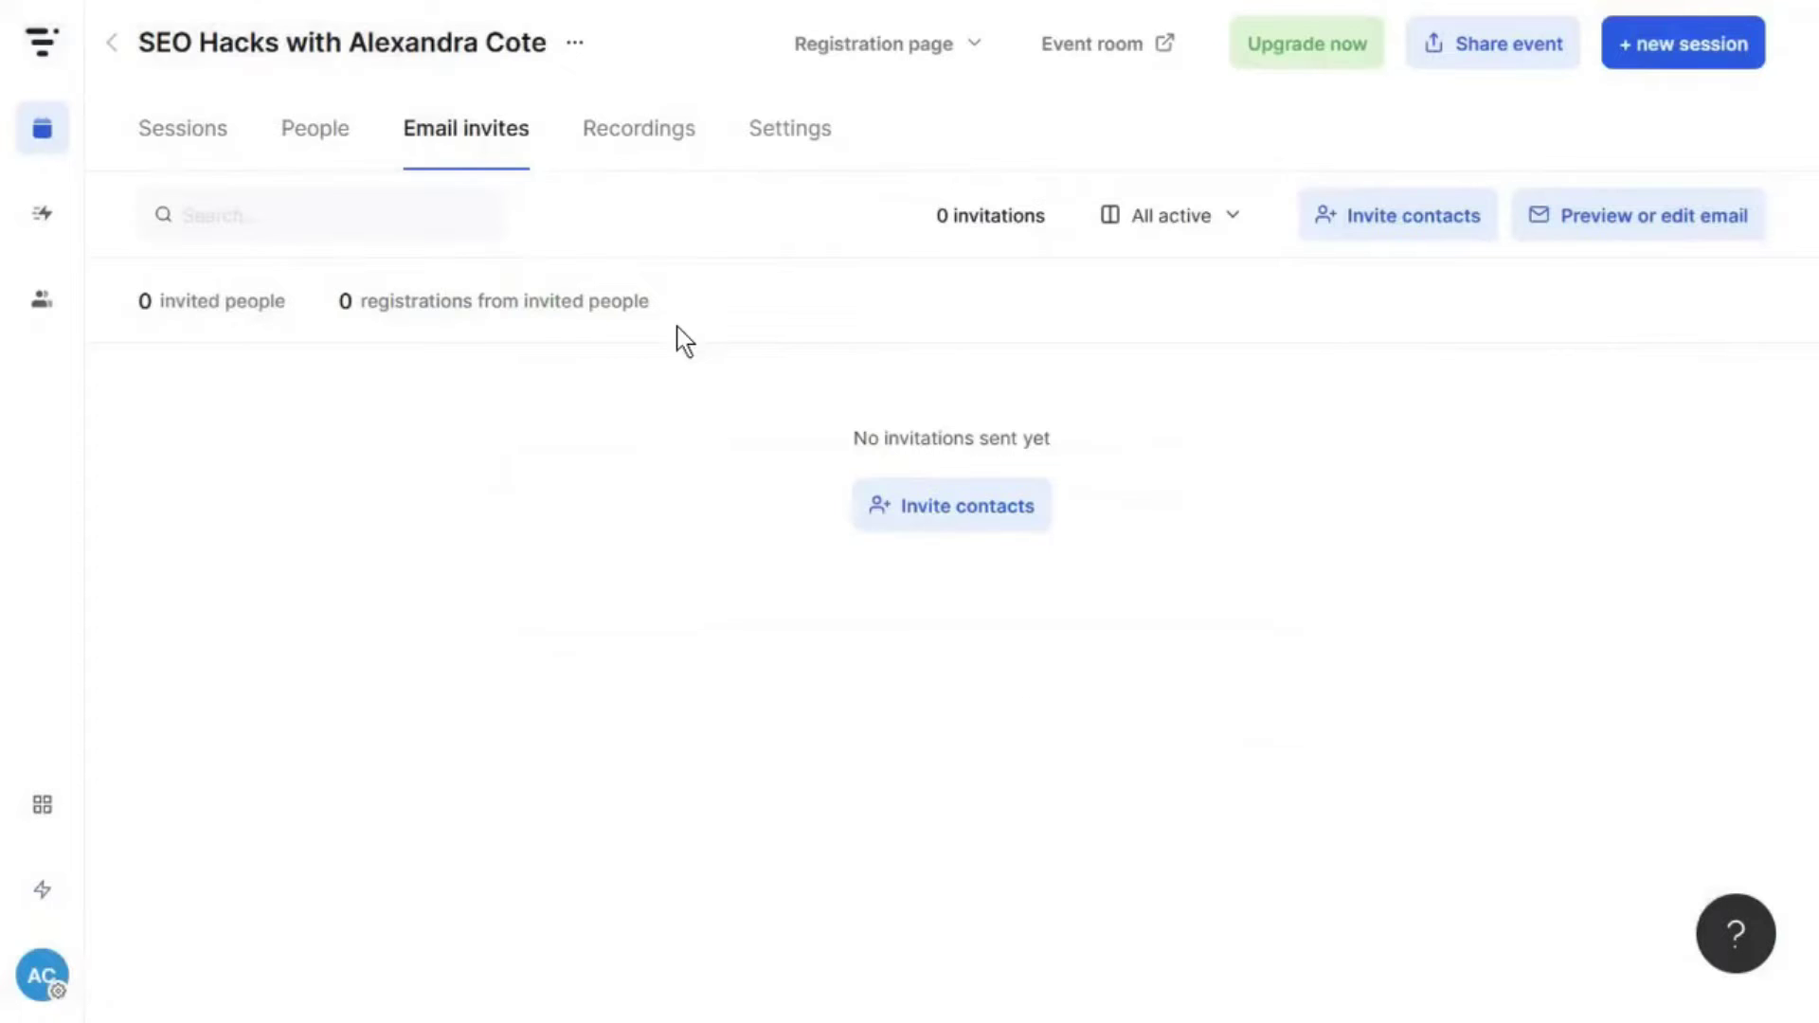
pyautogui.click(1392, 218)
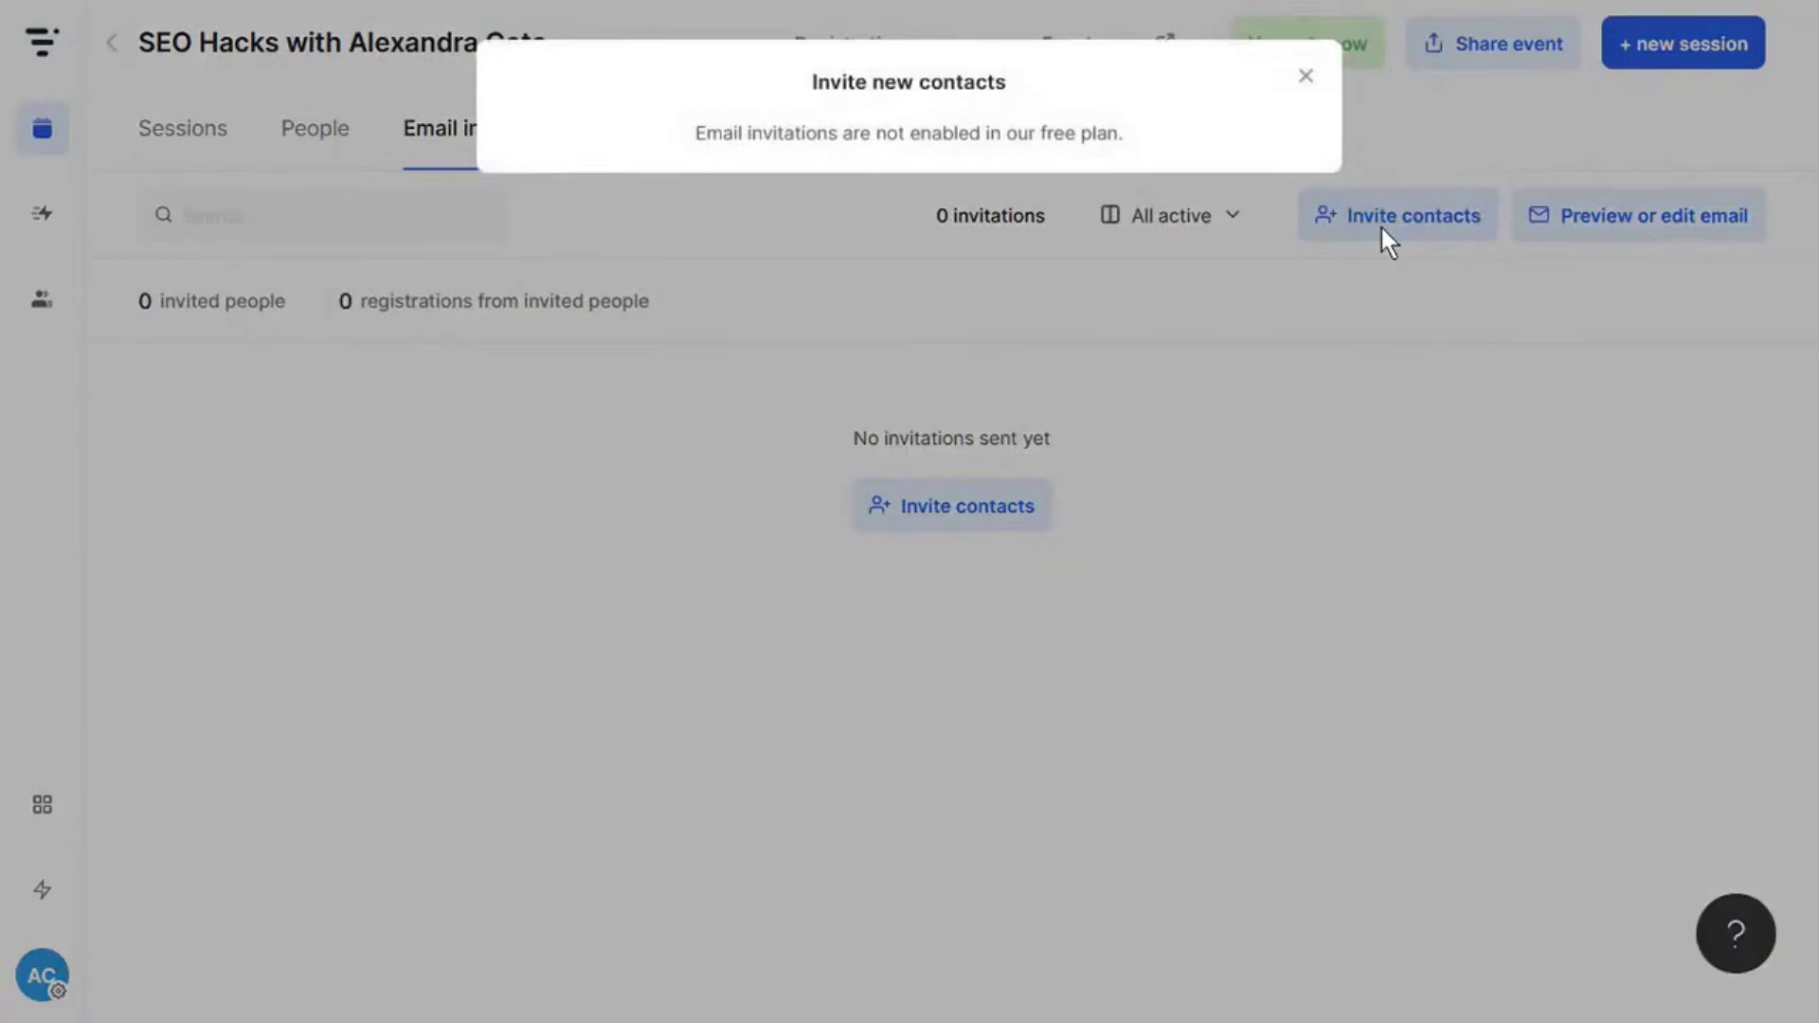
pyautogui.click(1303, 73)
# - Join the event room as a viewer and check its polls and people panels
pyautogui.click(316, 128)
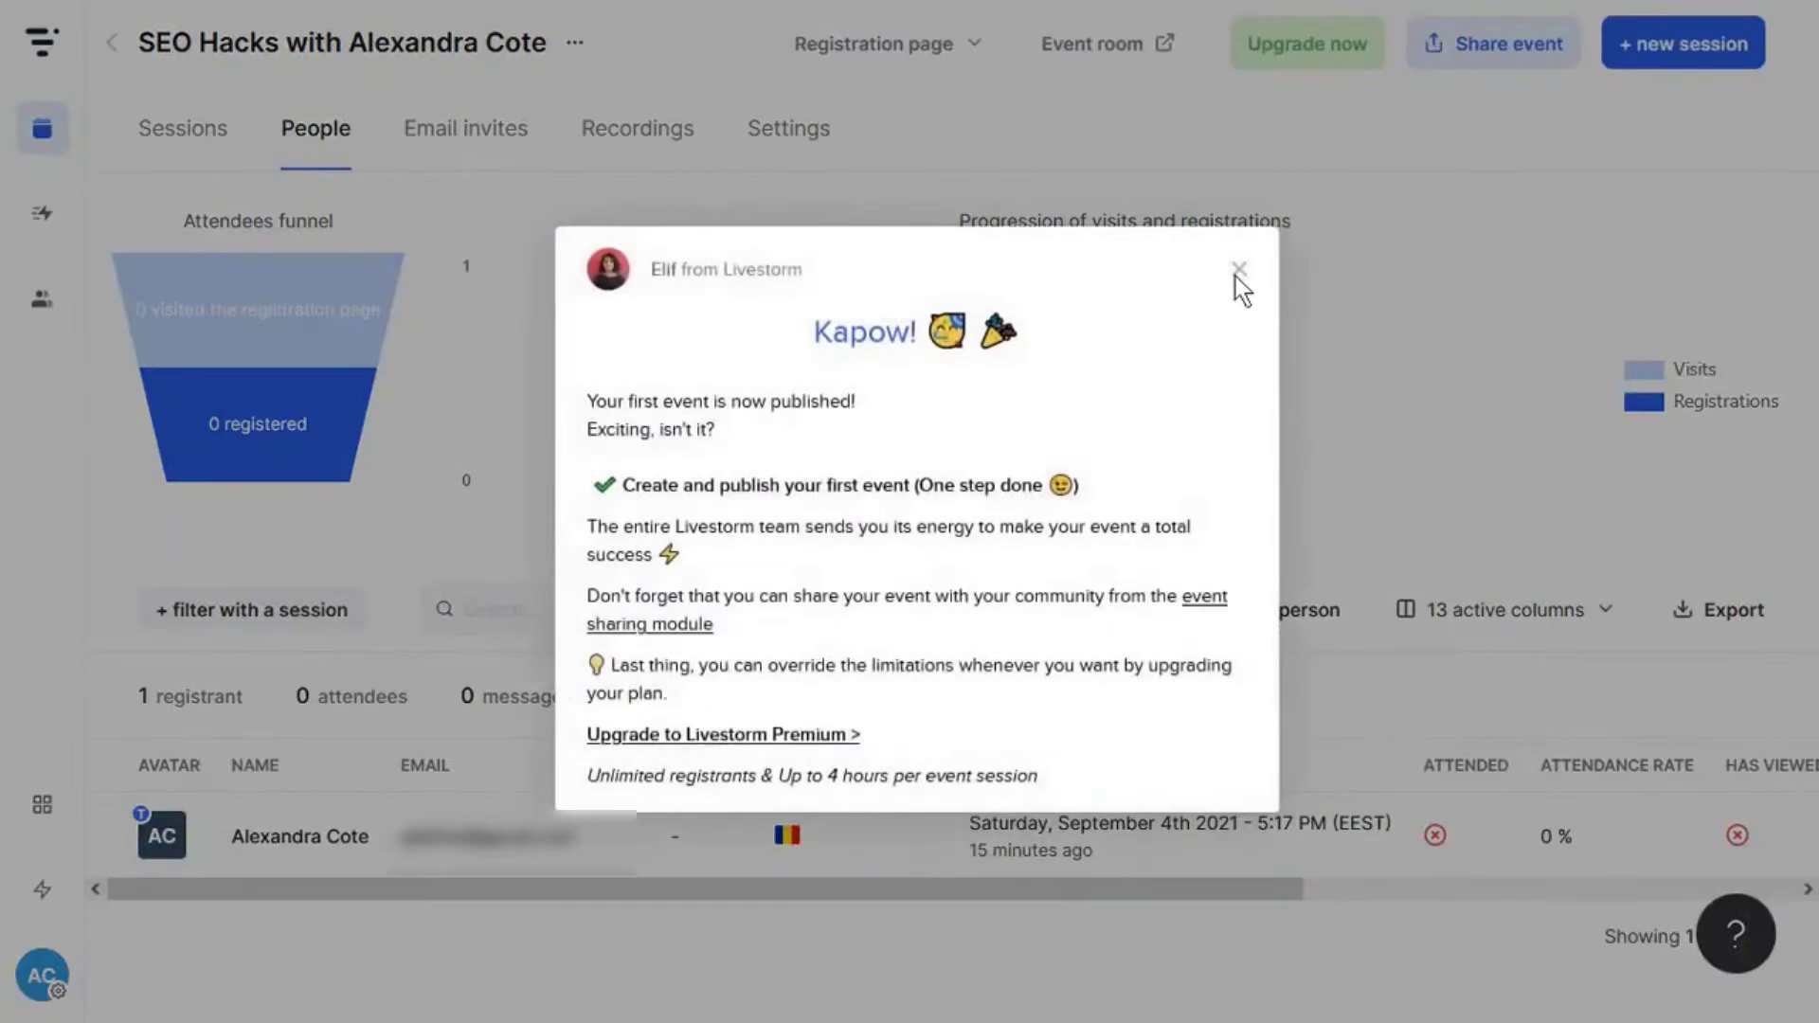
pyautogui.click(1238, 276)
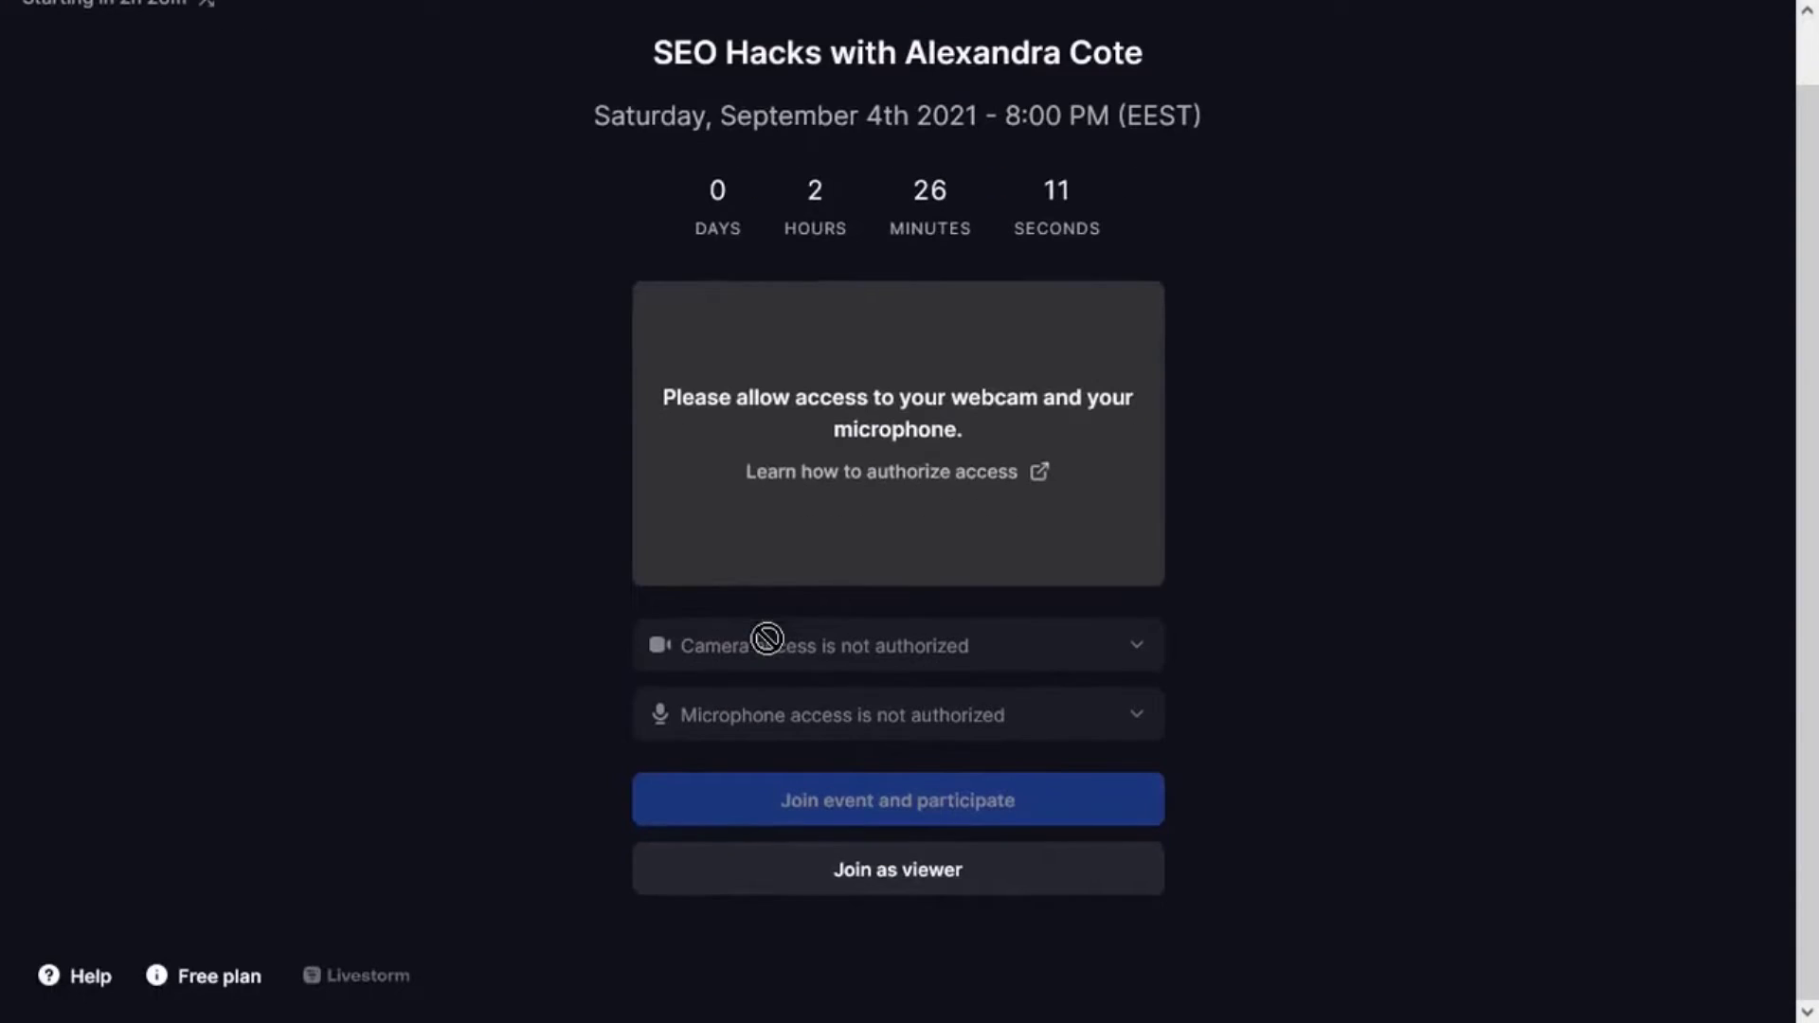
pyautogui.click(987, 883)
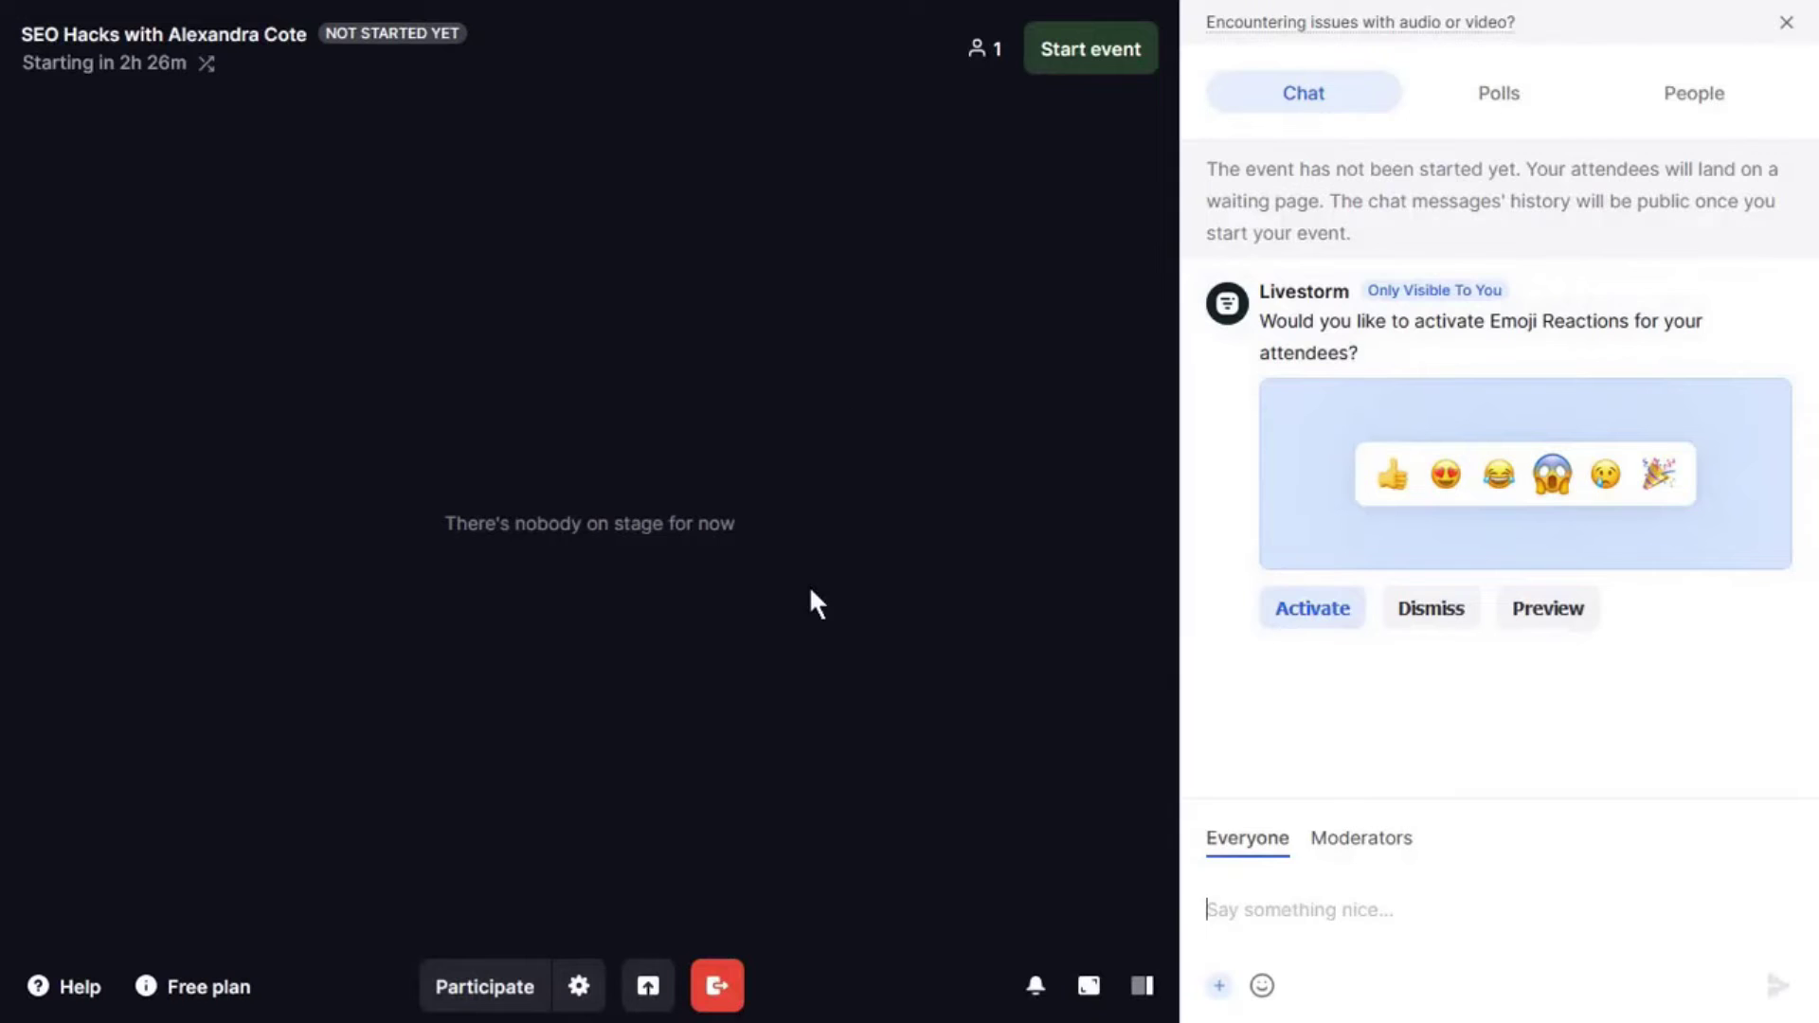
pyautogui.click(1499, 92)
pyautogui.click(1653, 95)
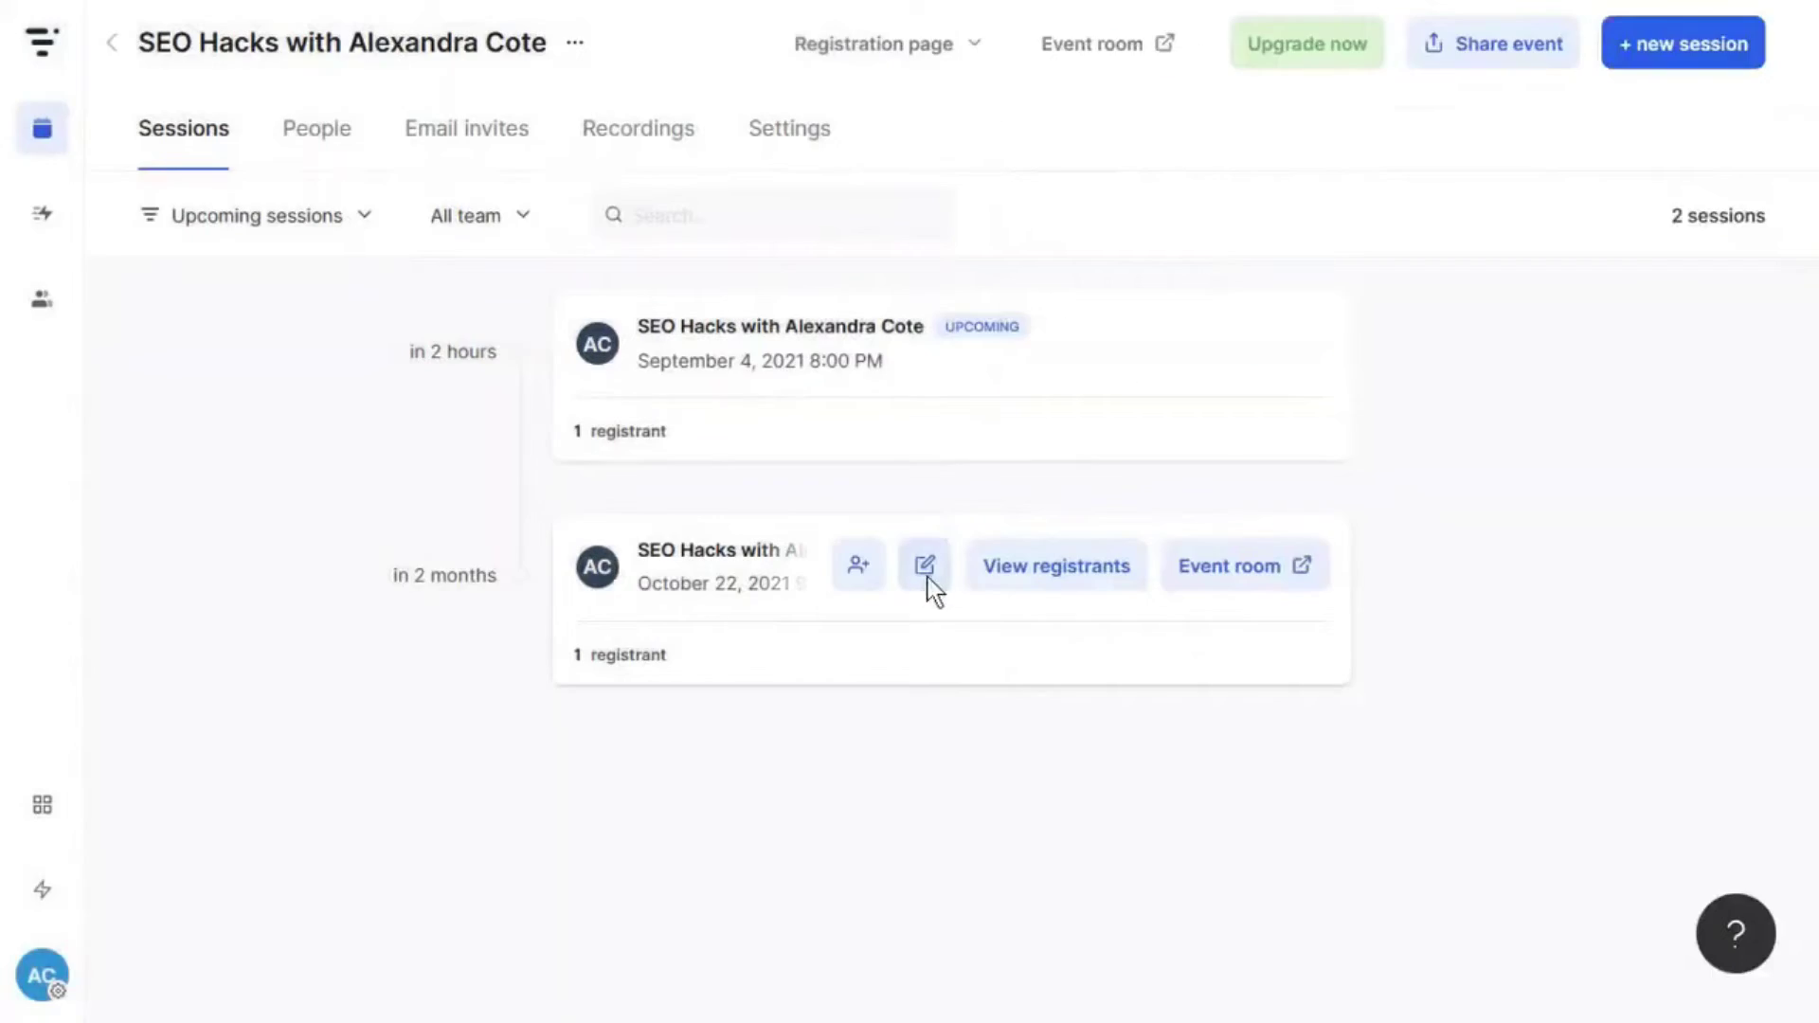
# - Delete the October 22 session and duplicate the SEO Hacks event, then return to the events list
pyautogui.click(927, 573)
pyautogui.click(1629, 853)
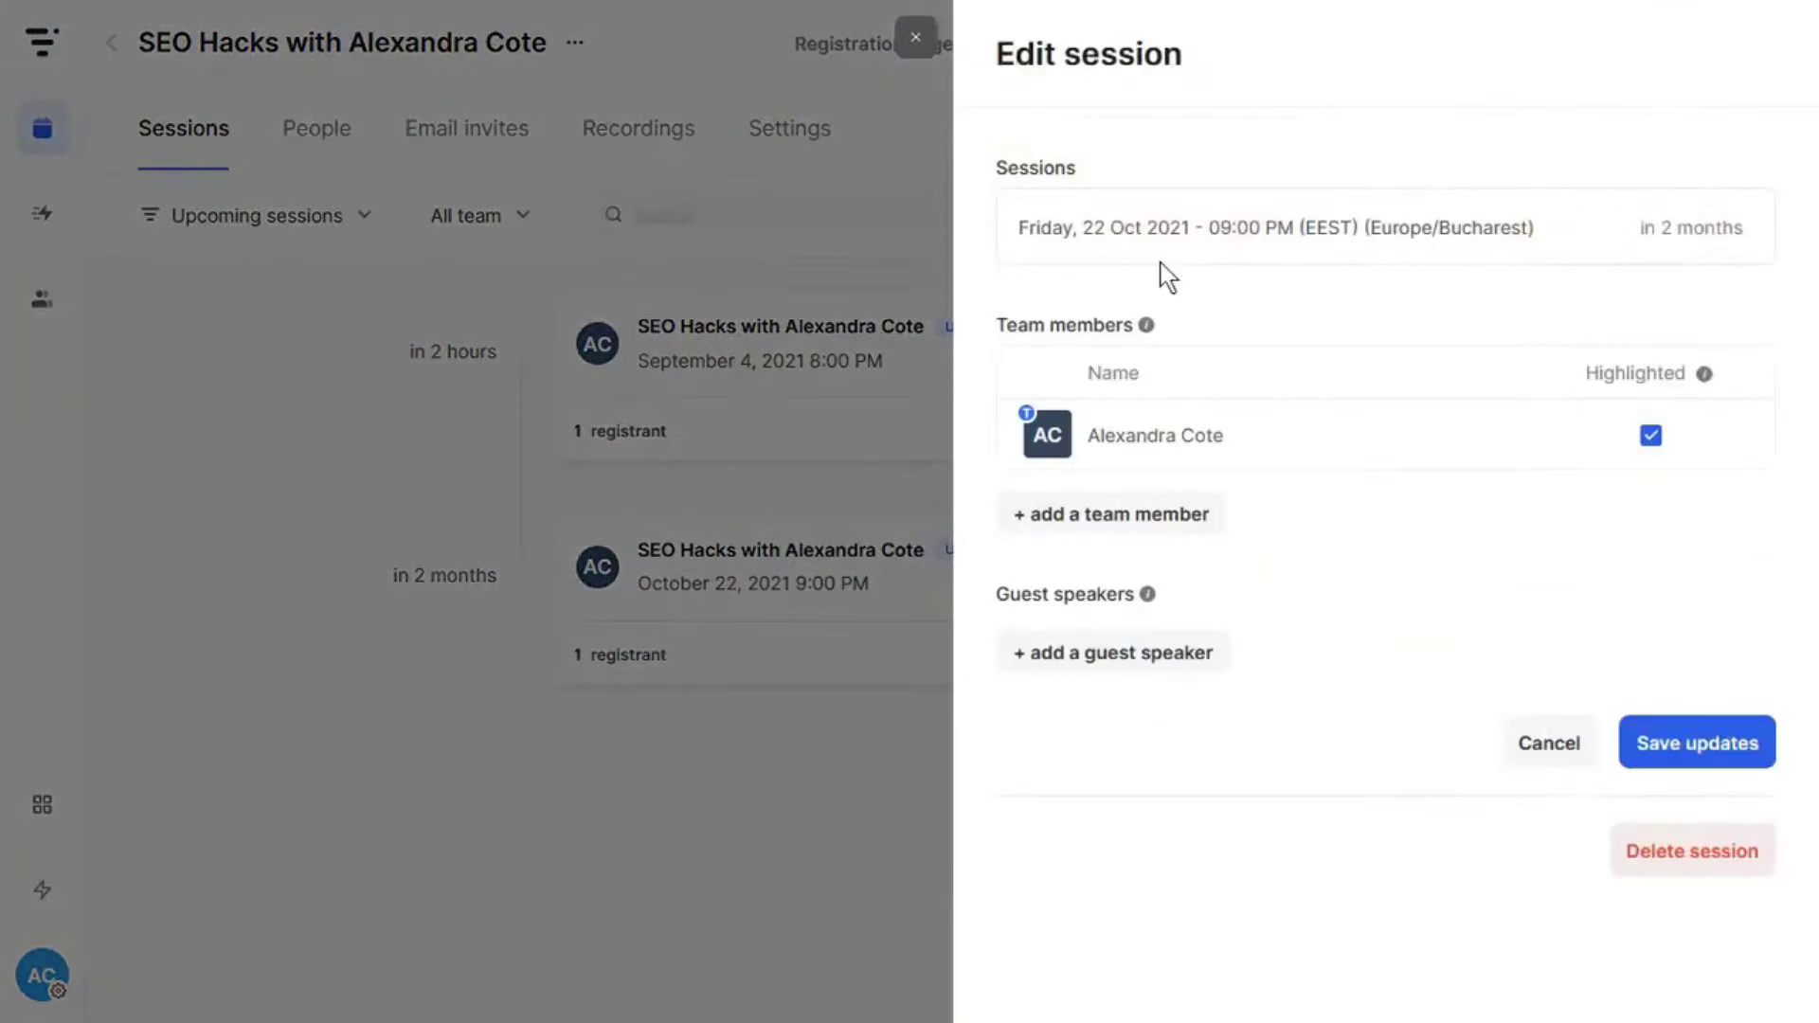
pyautogui.click(576, 43)
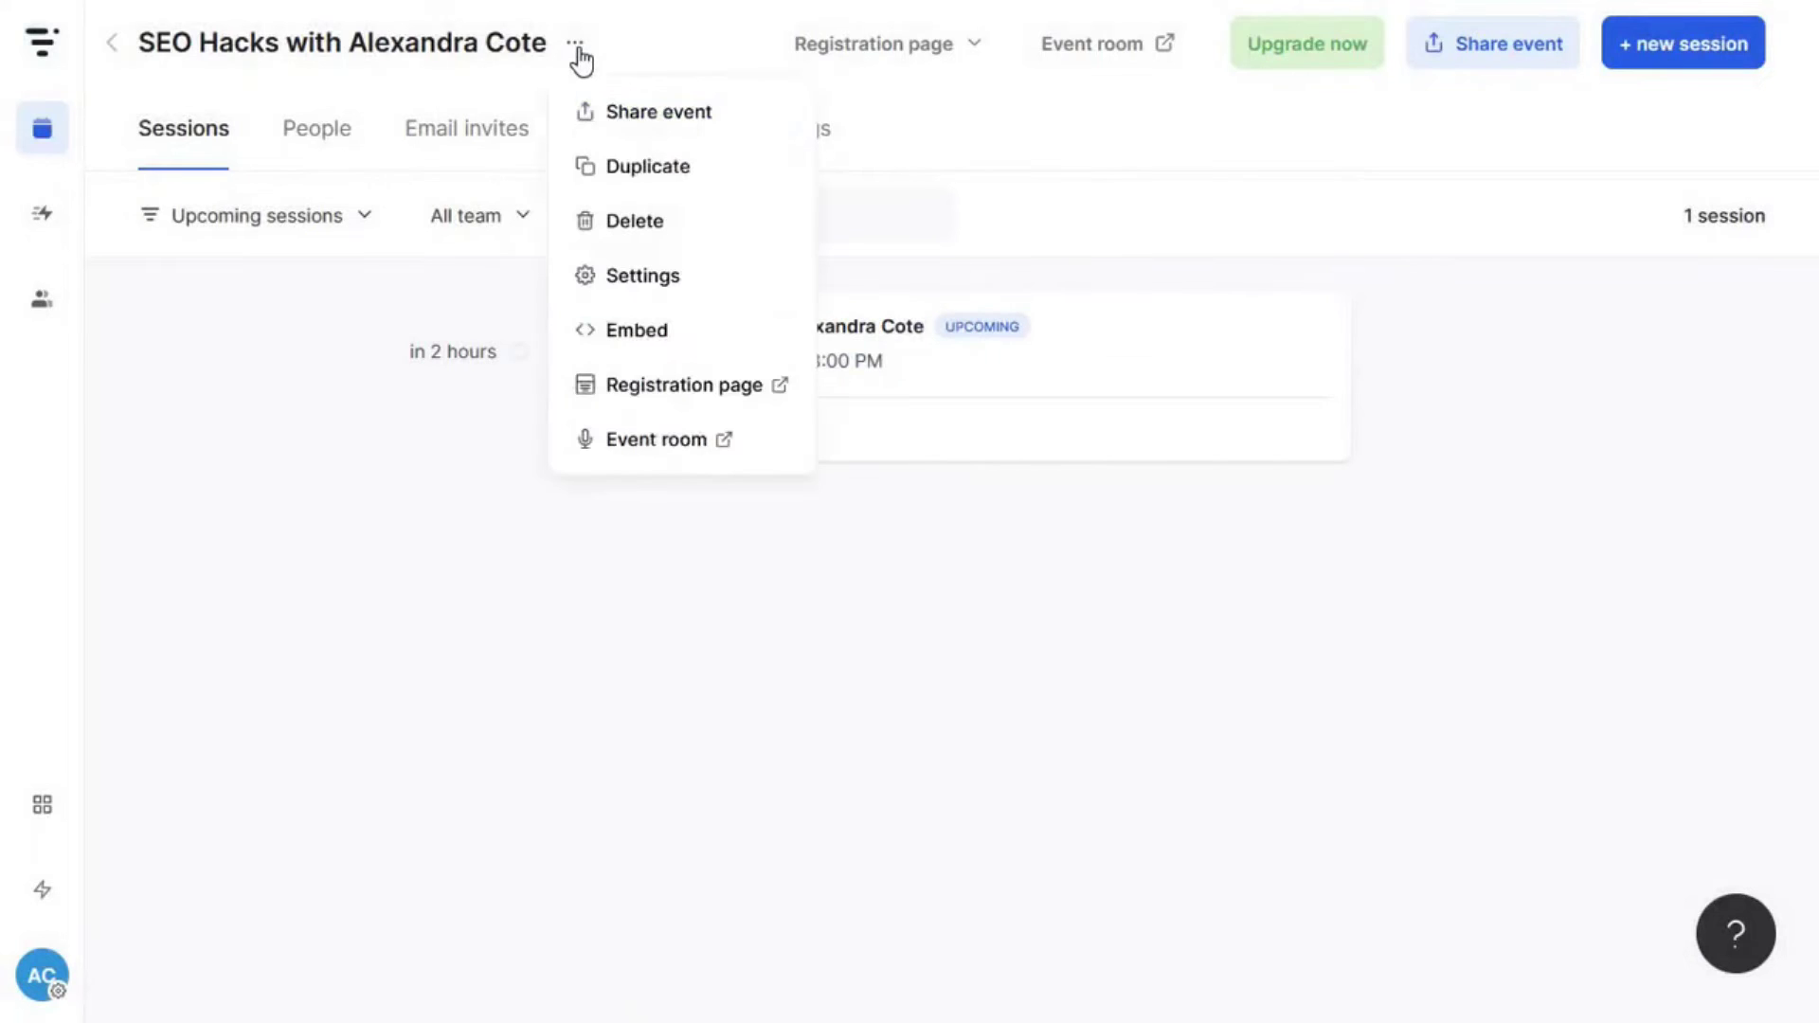
pyautogui.click(578, 185)
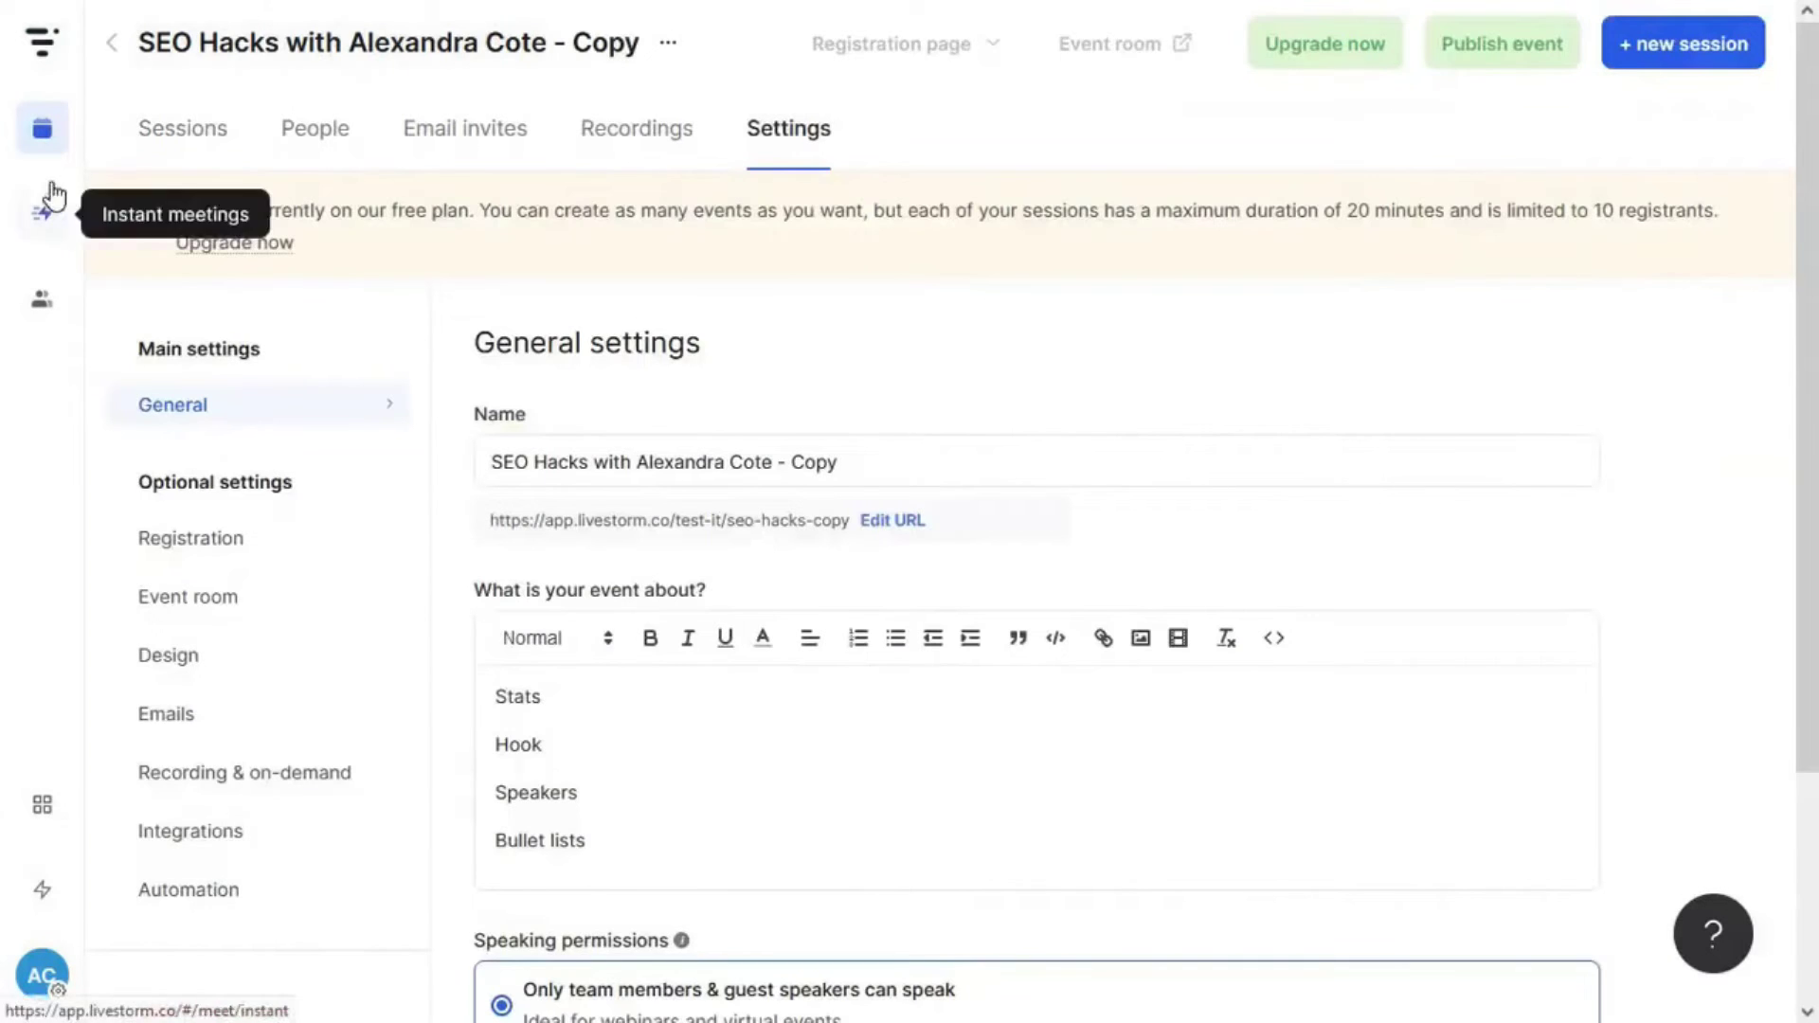
pyautogui.click(42, 128)
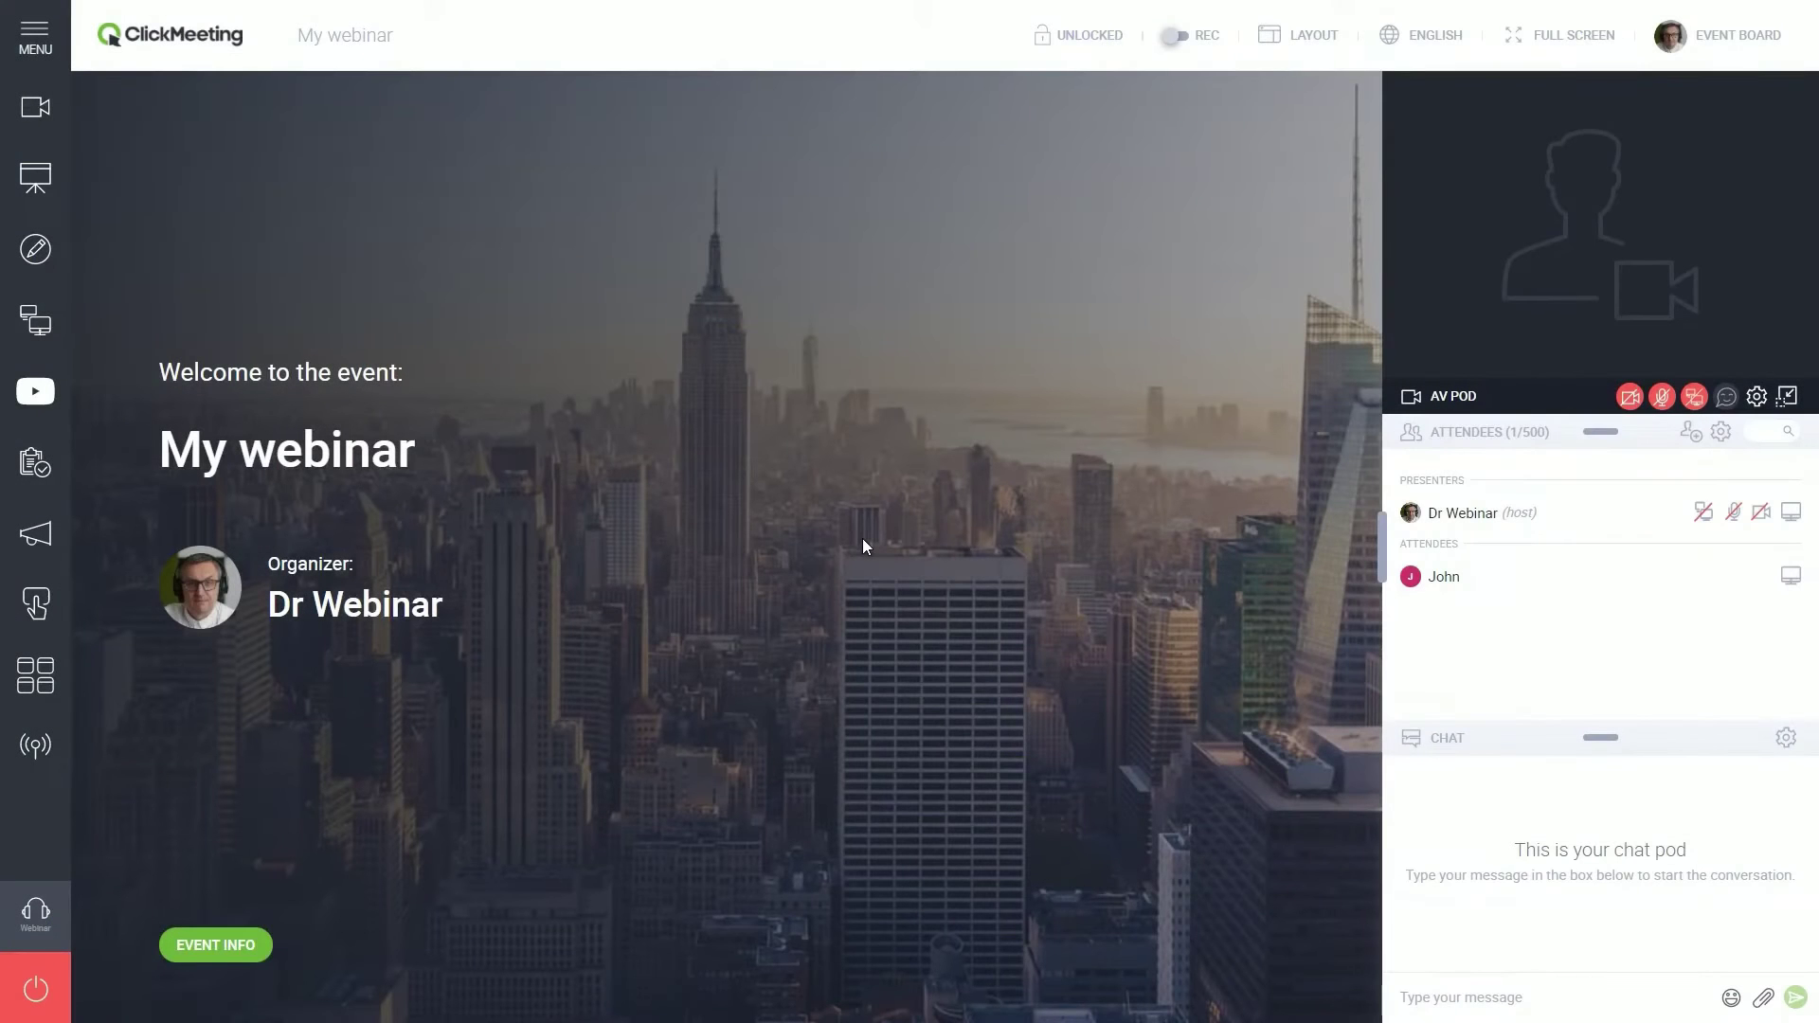
# - Promote the attendee to presenter and back, then grant them permission to turn on the microphone
pyautogui.click(1562, 580)
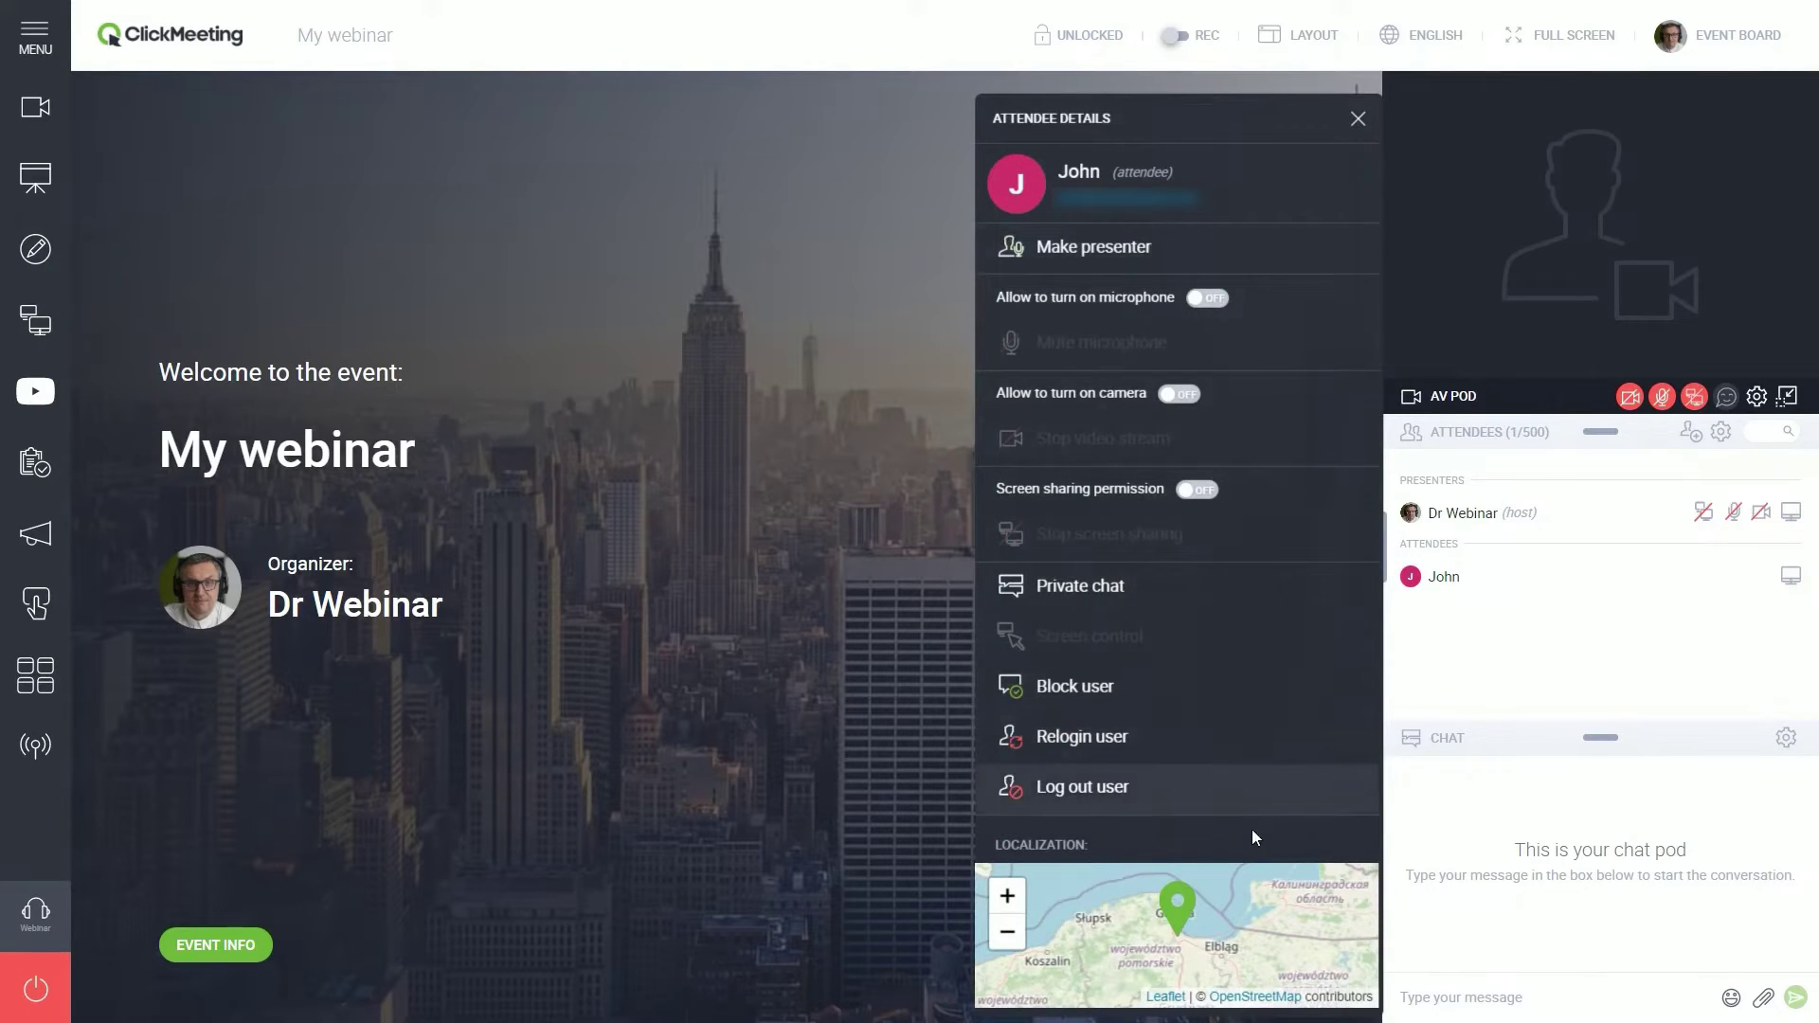
pyautogui.click(1203, 248)
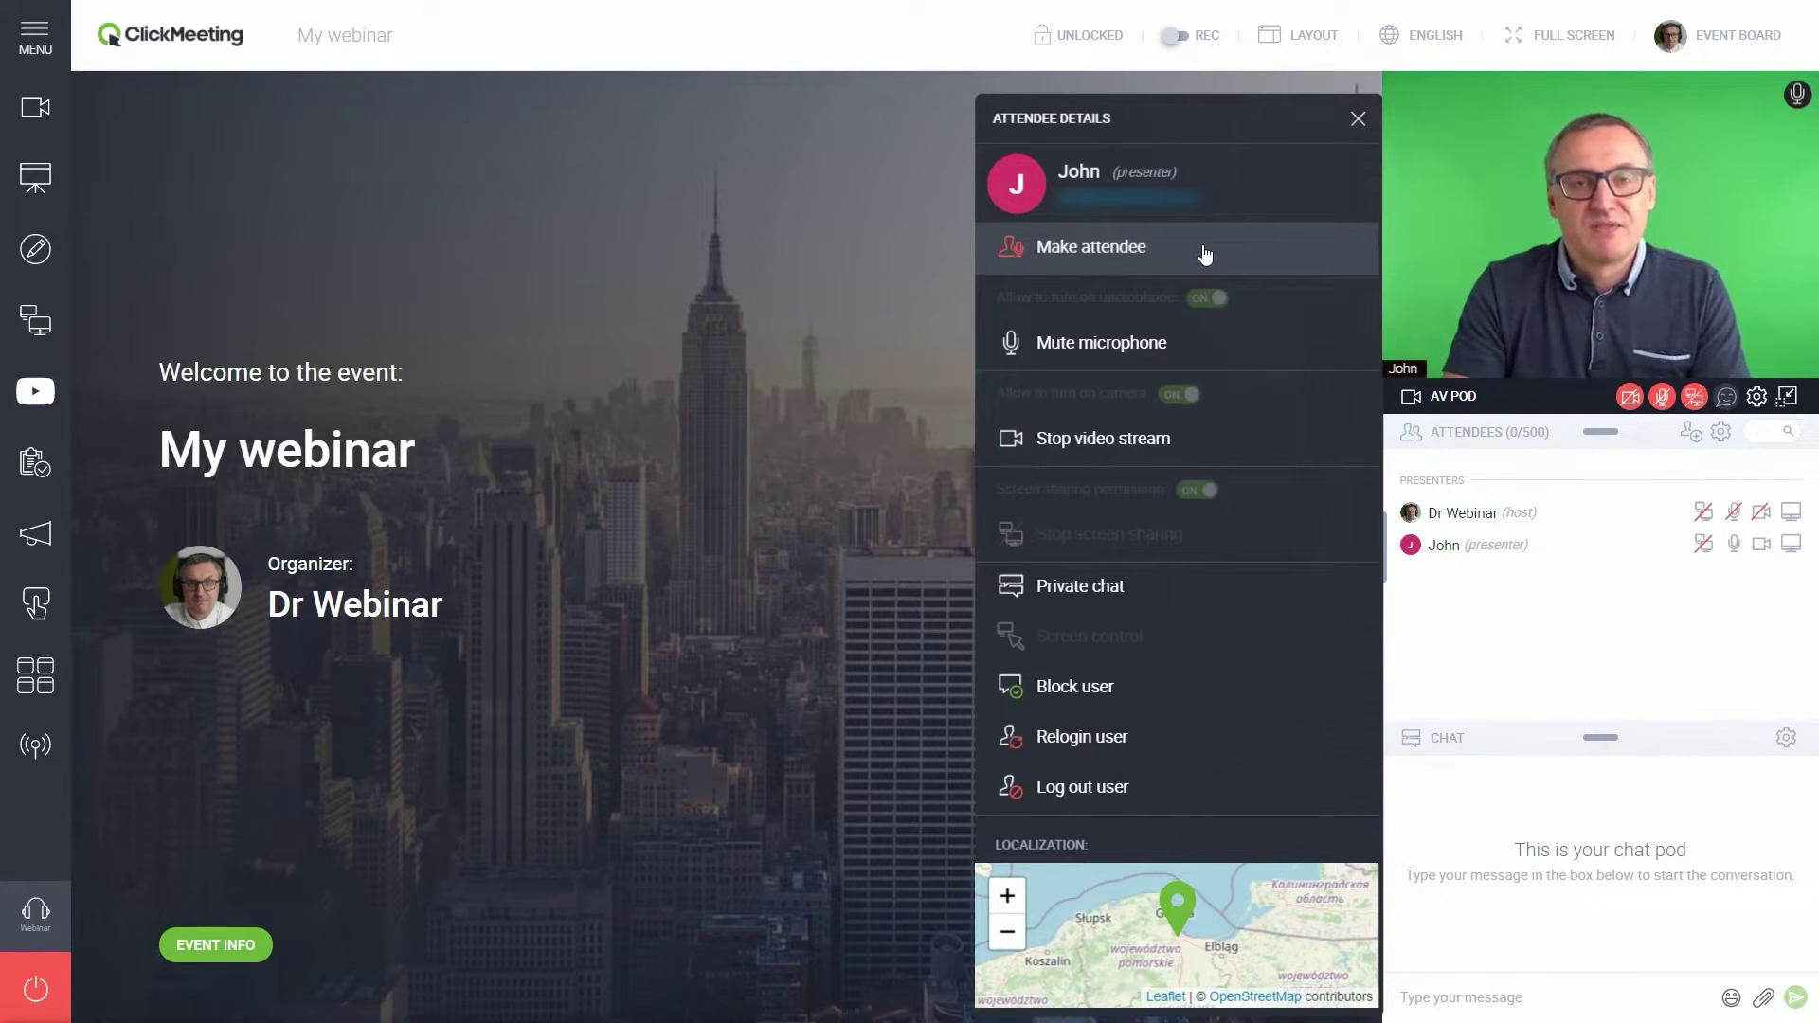
pyautogui.click(1205, 255)
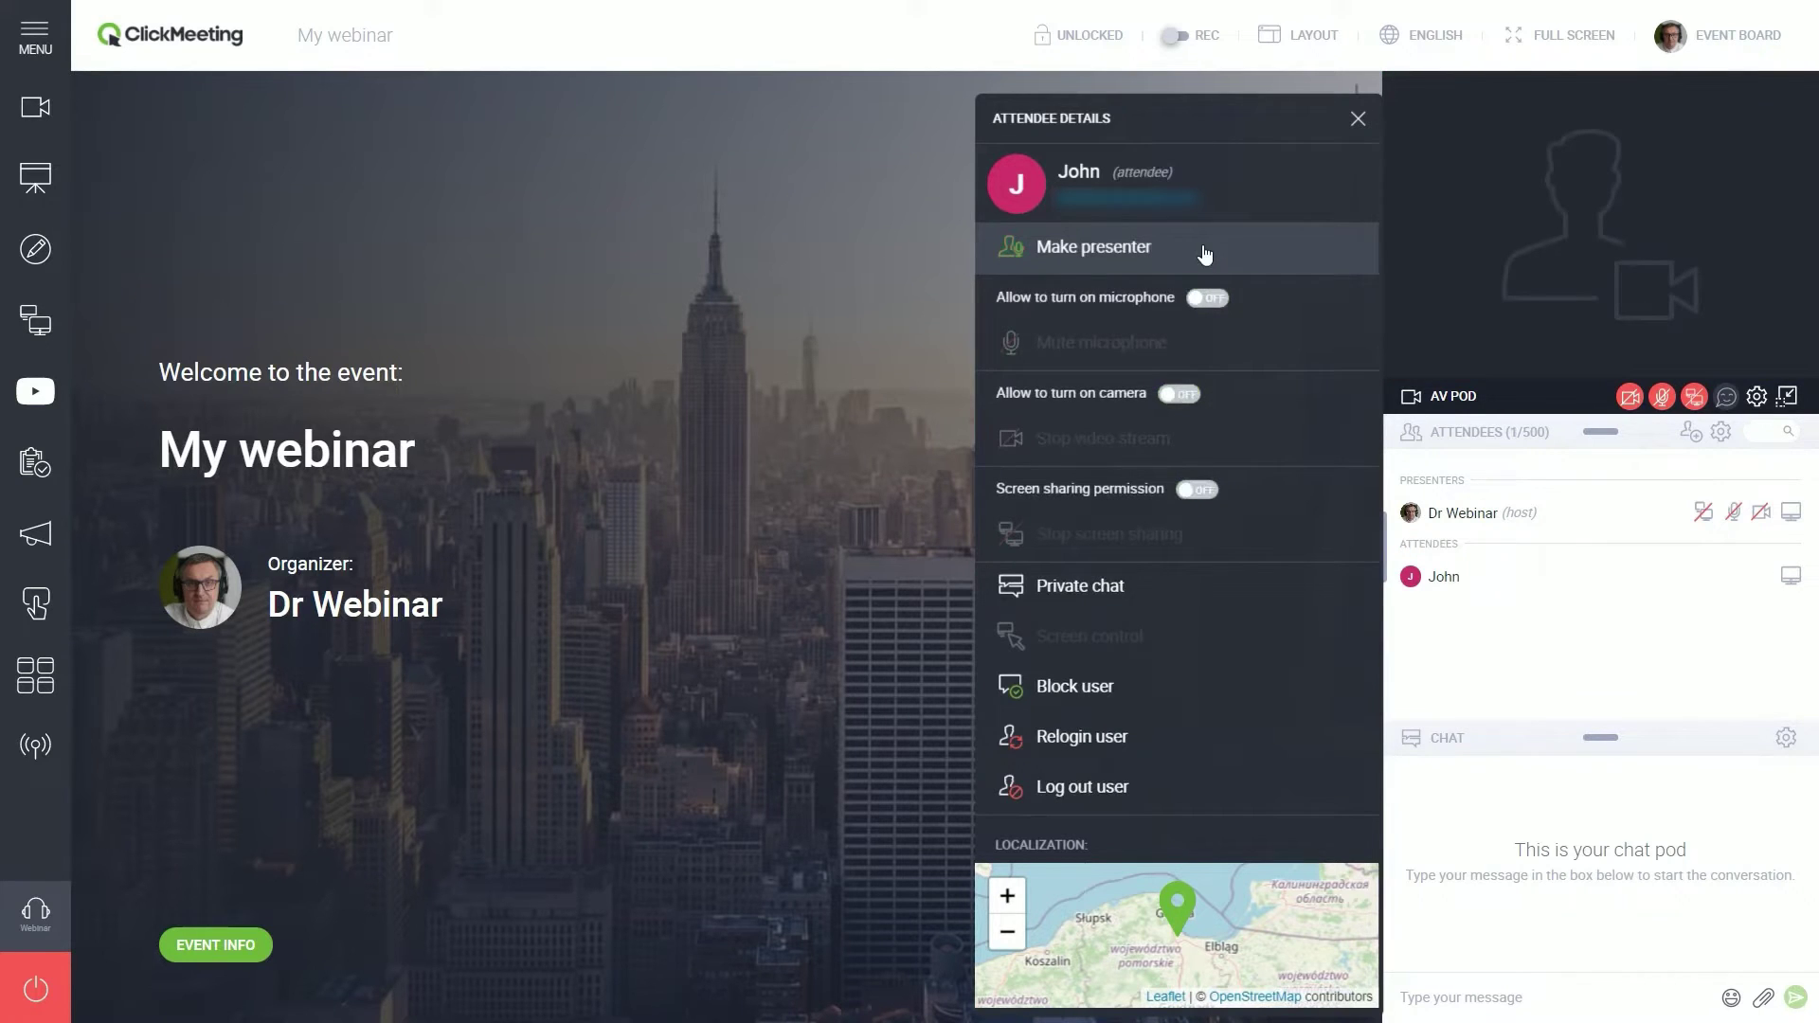
pyautogui.click(1219, 300)
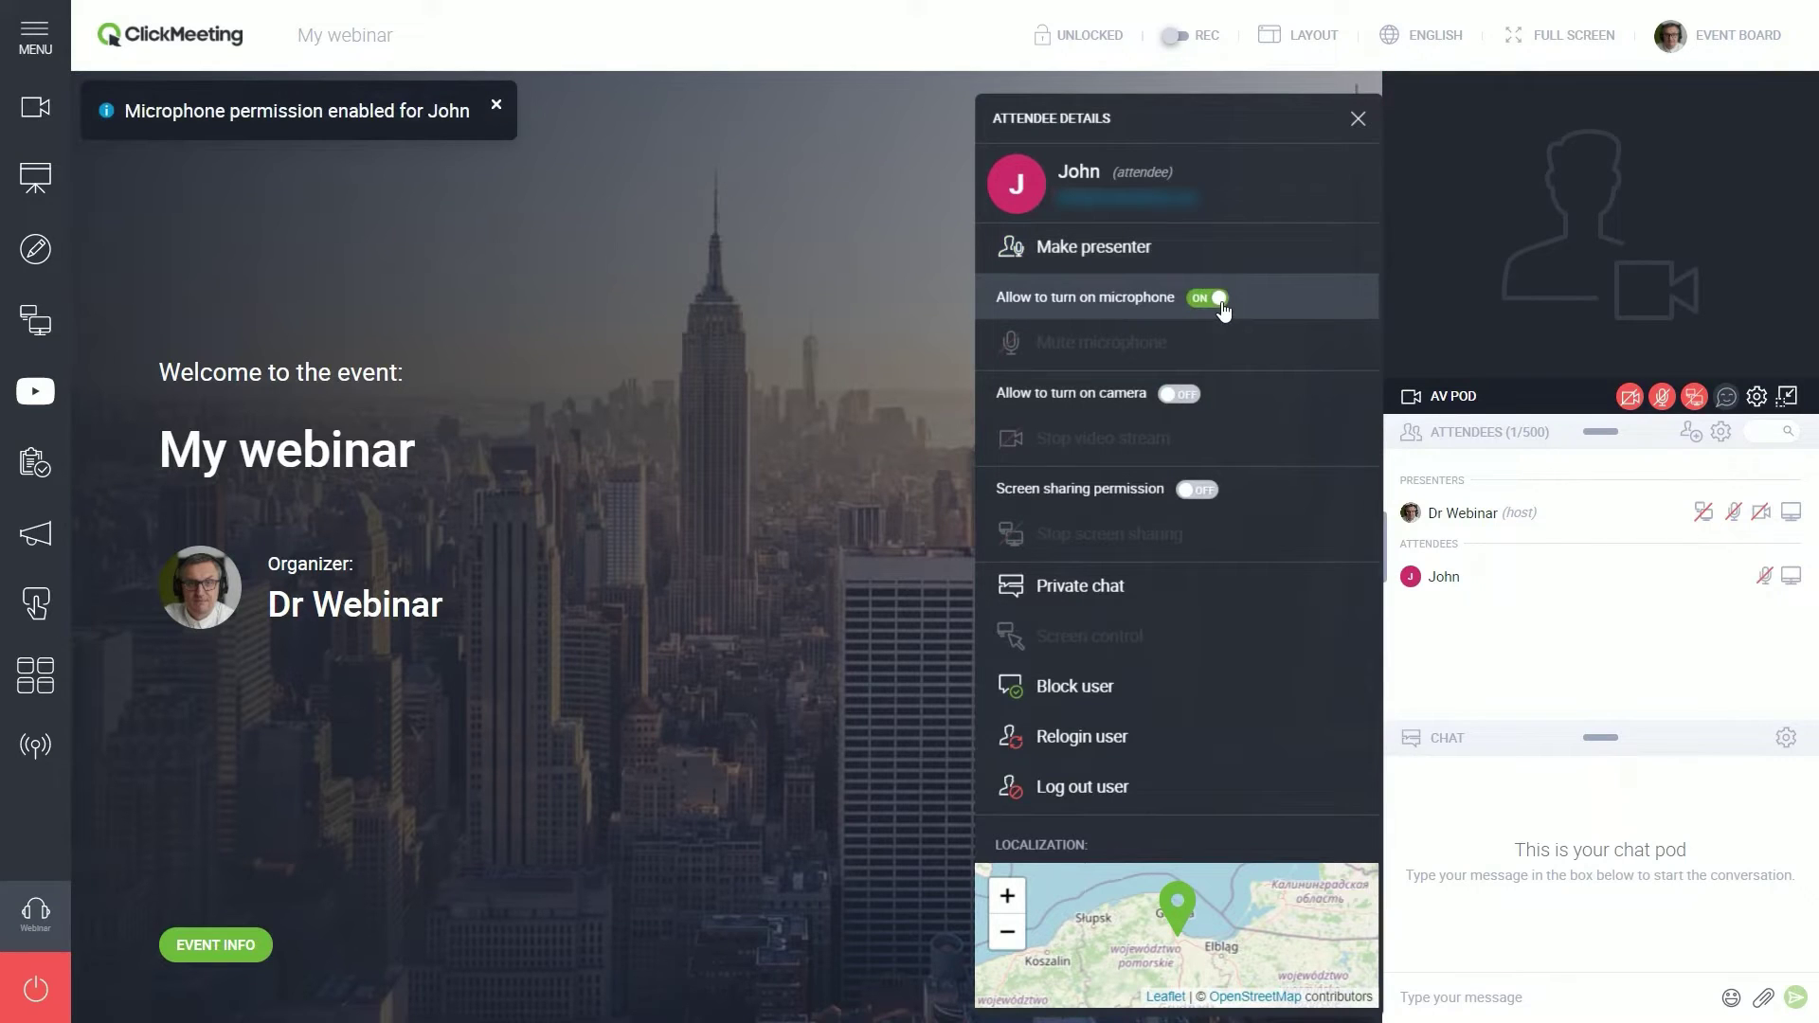
pyautogui.click(853, 341)
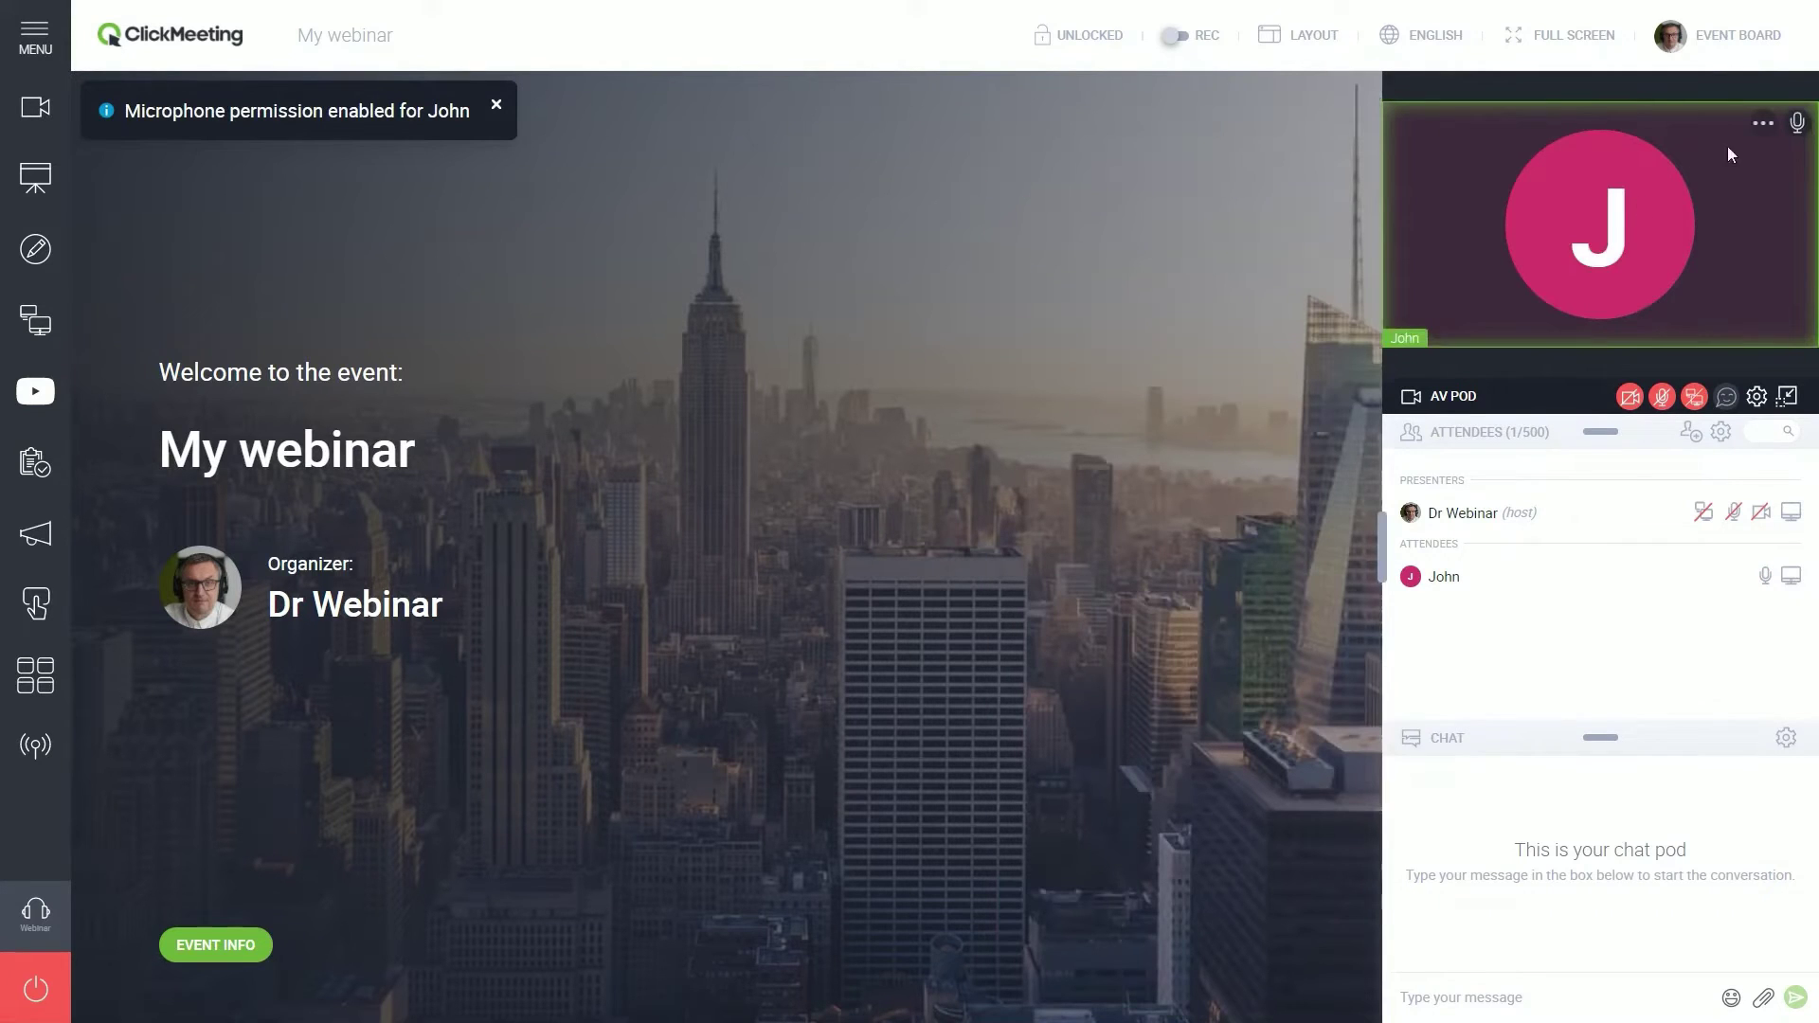
pyautogui.click(1763, 127)
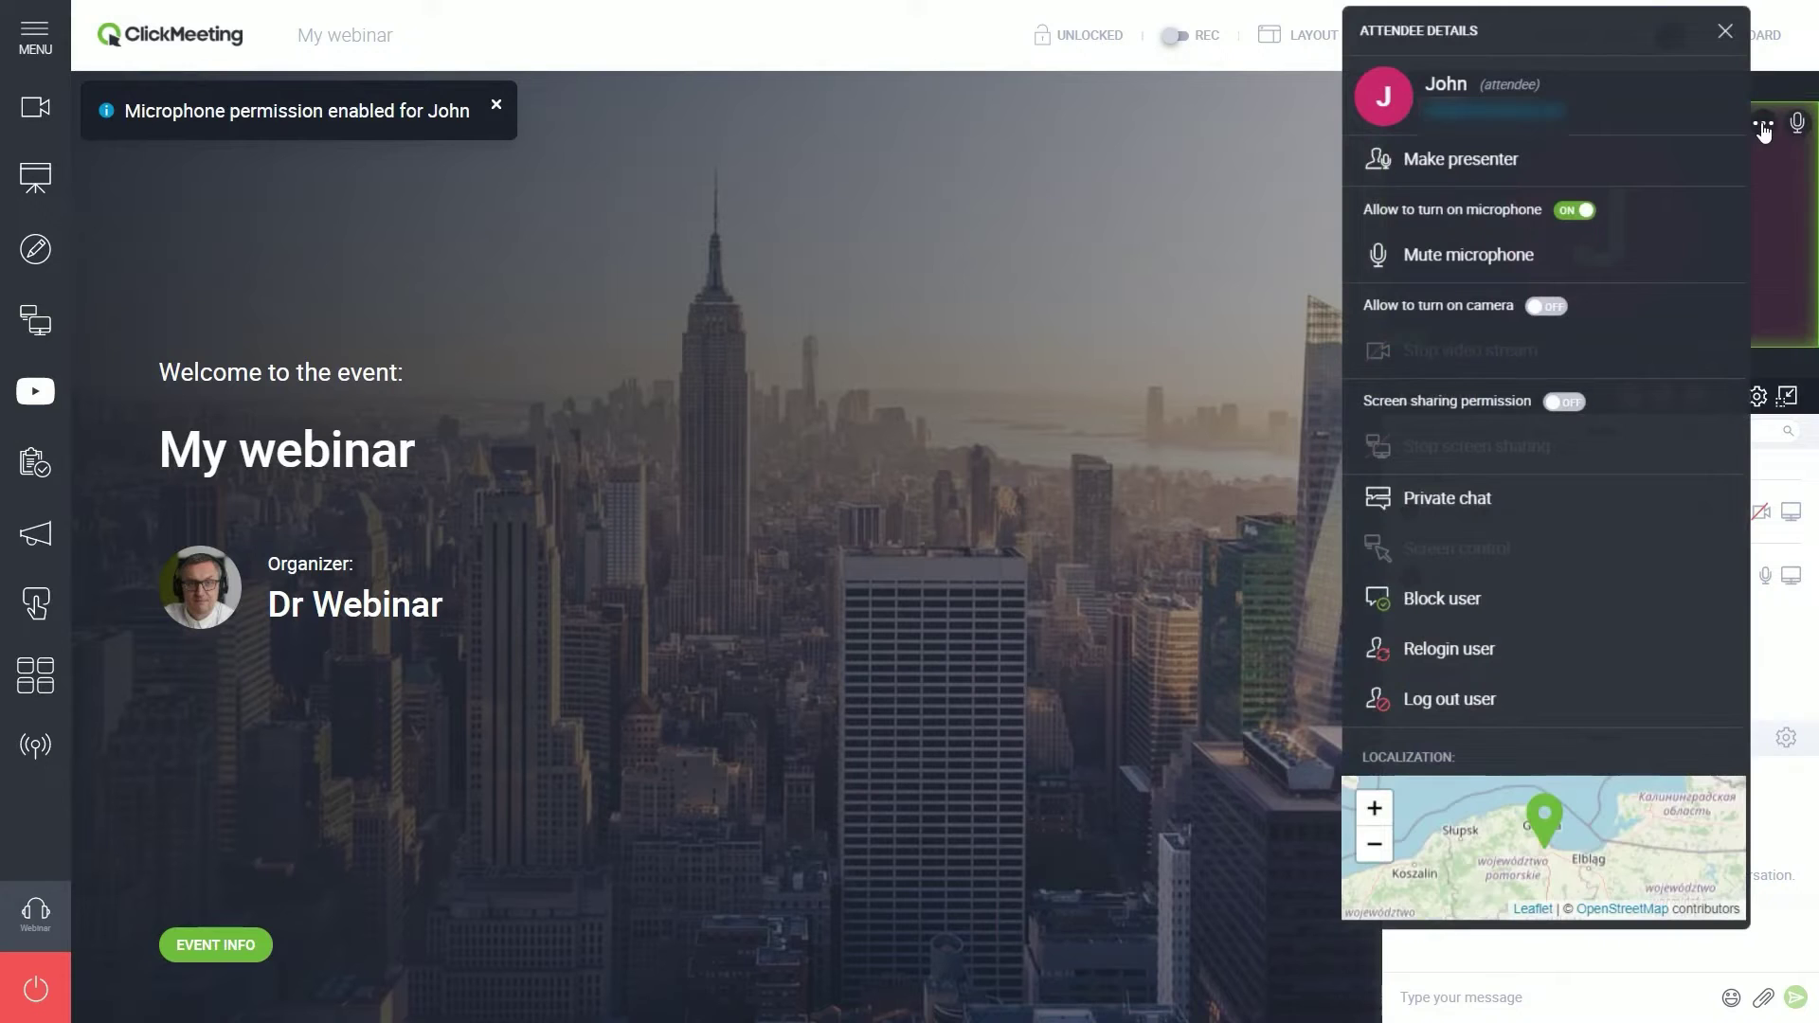
pyautogui.click(1172, 357)
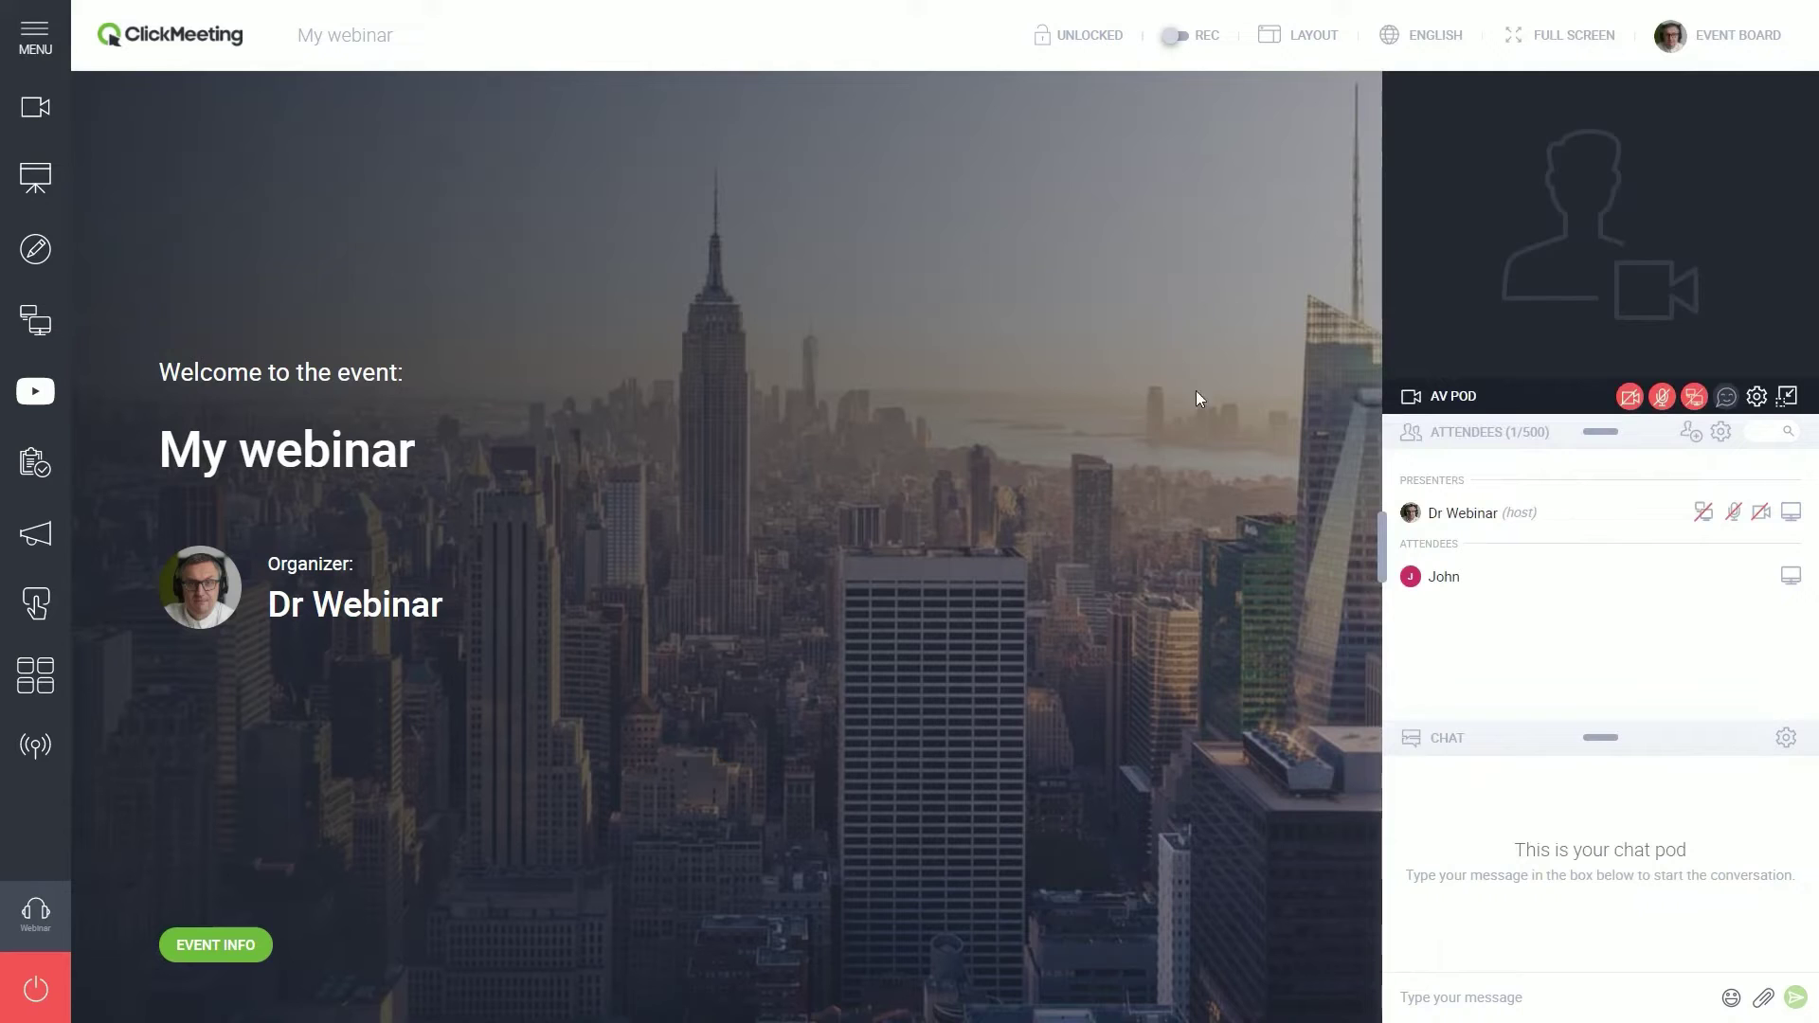
# - Toggle the attendee's camera and screen-sharing permissions, block and unblock them, and relogin the user
pyautogui.click(1421, 574)
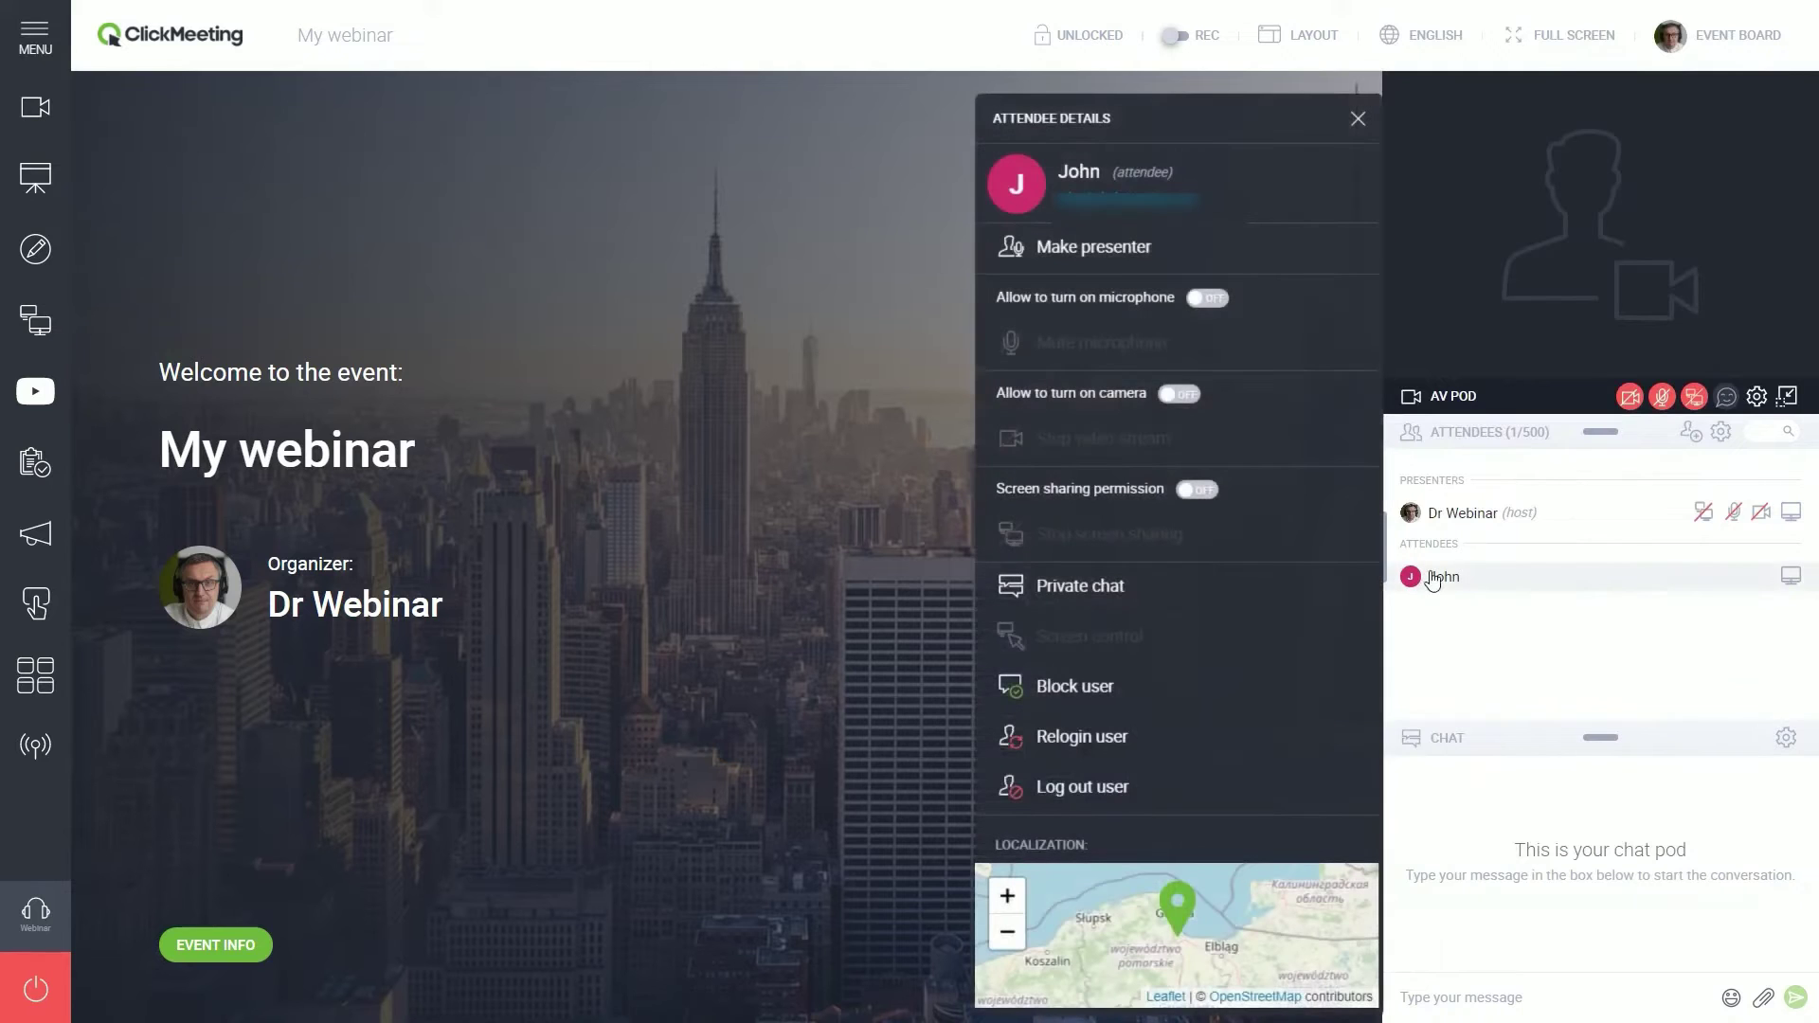
pyautogui.click(1184, 394)
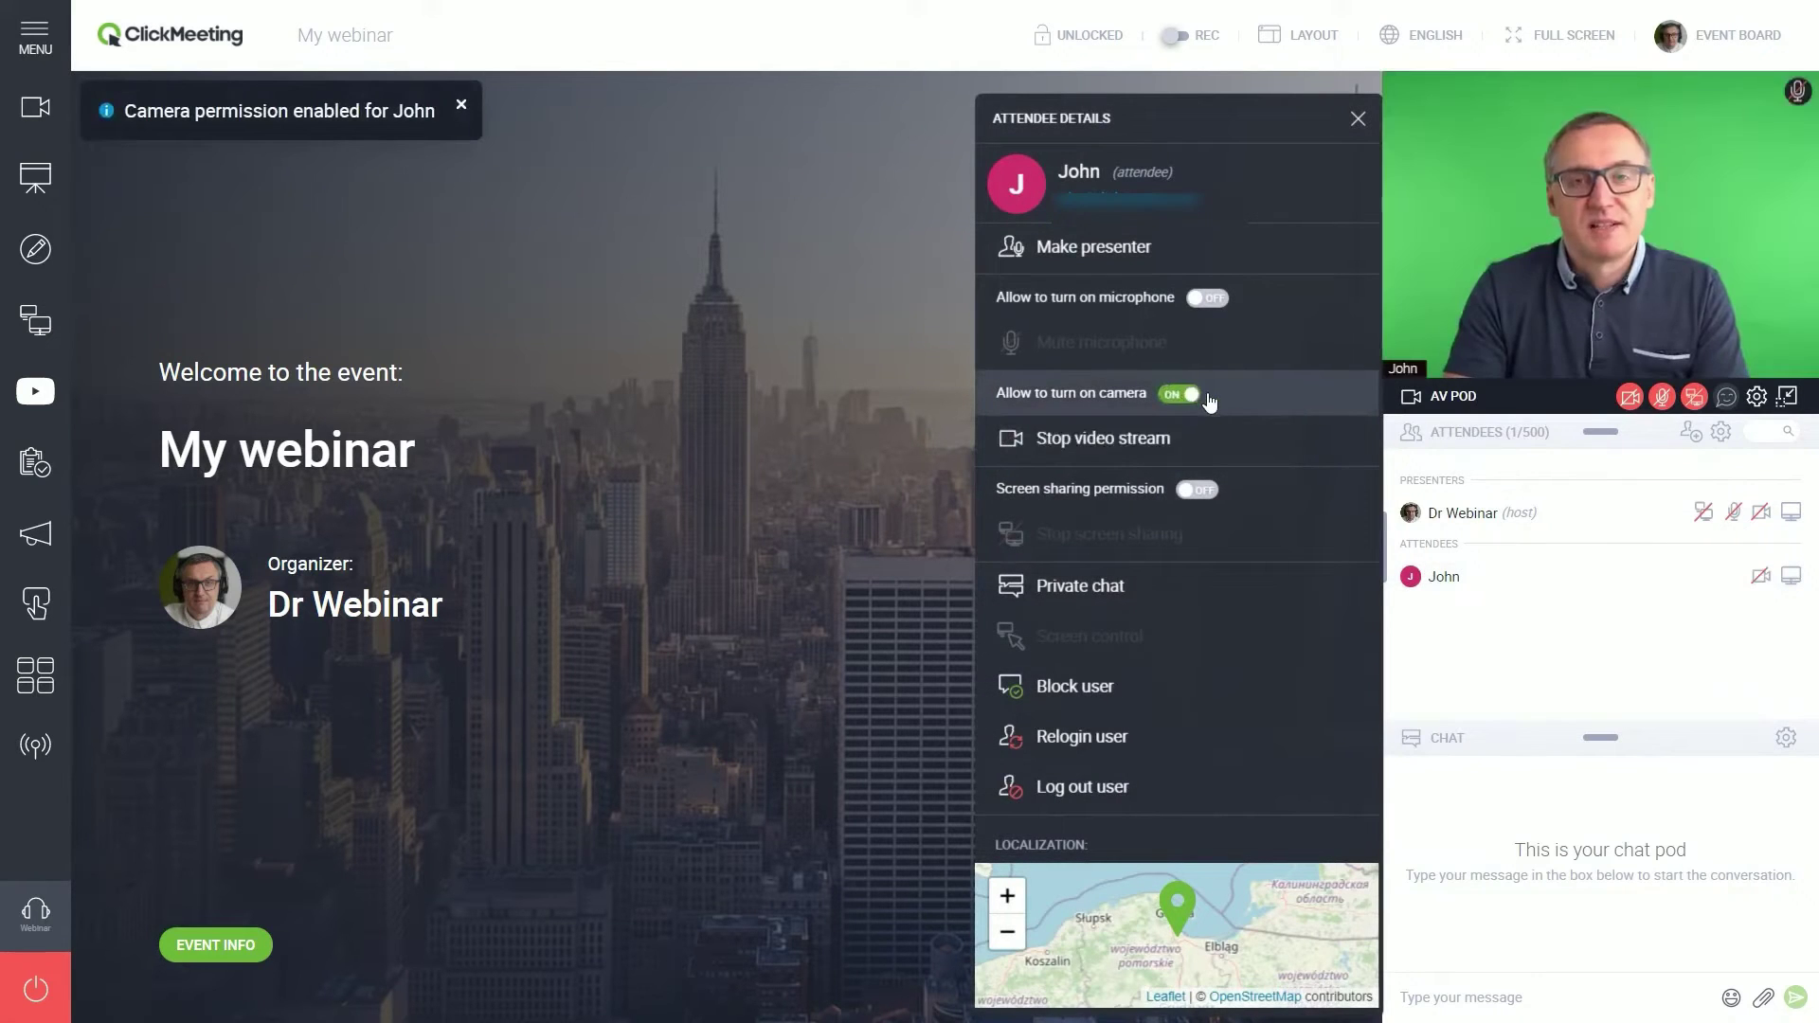
pyautogui.click(1196, 397)
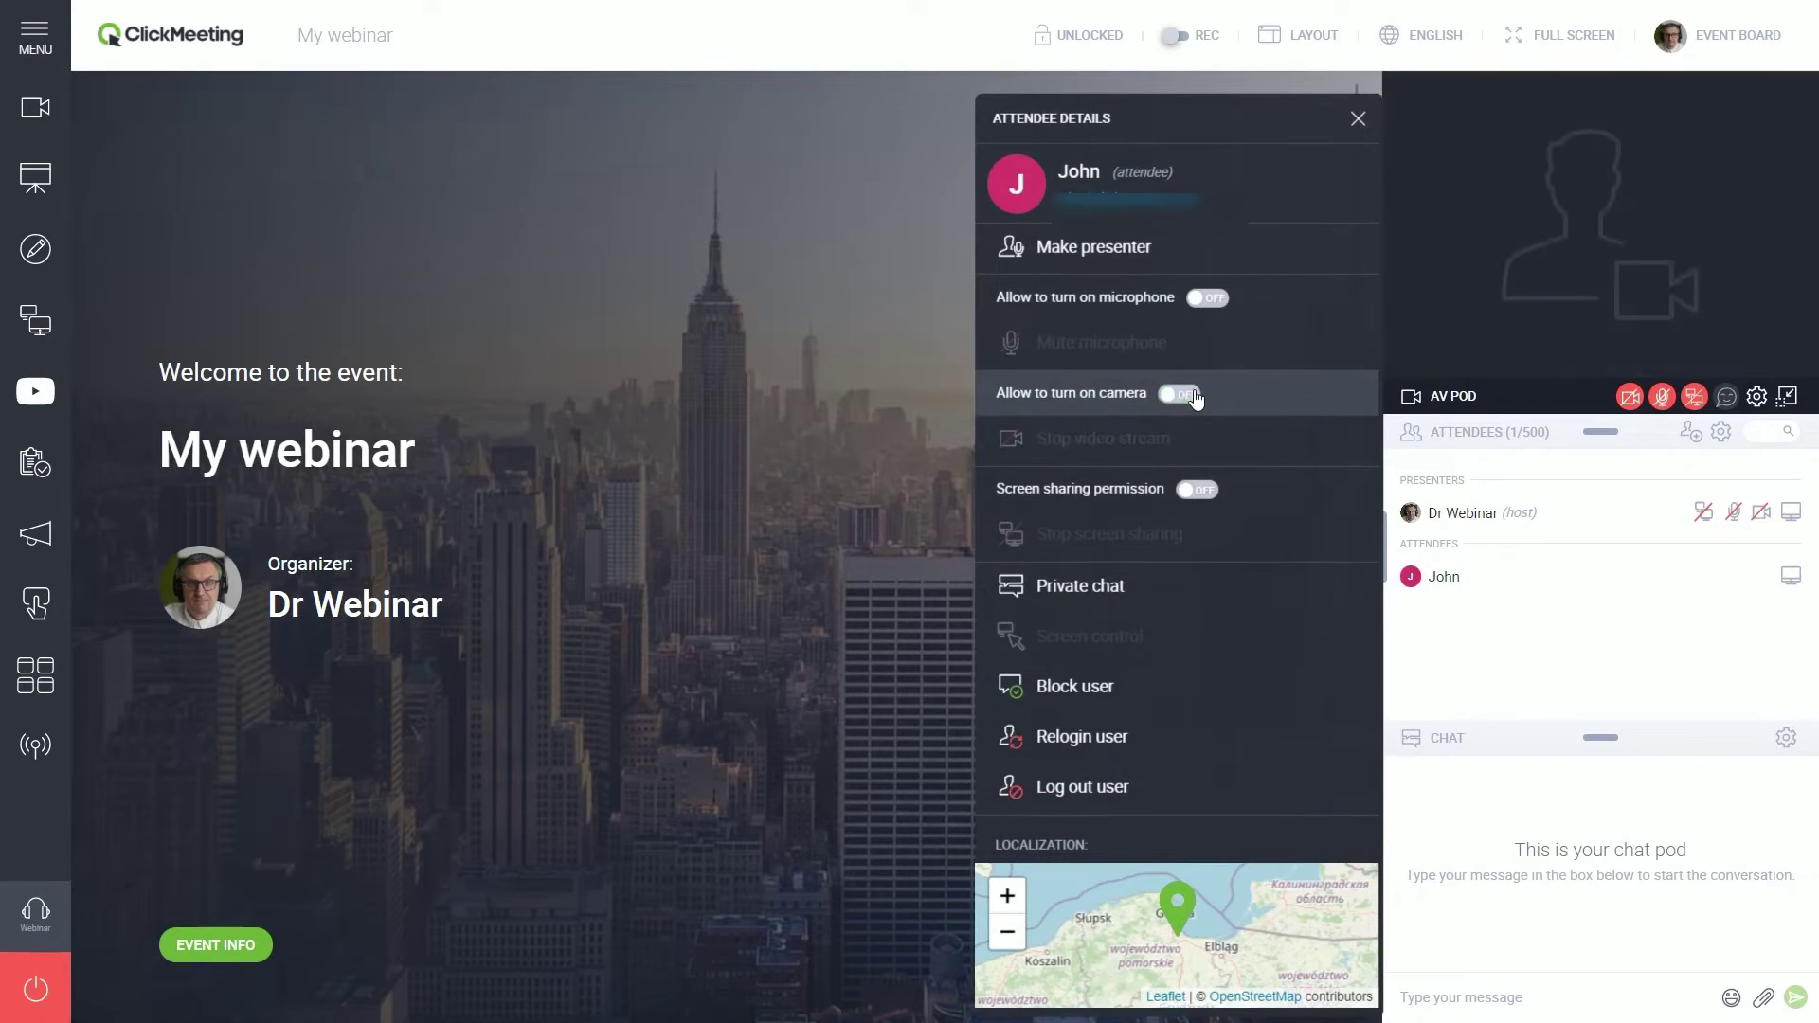
pyautogui.click(1201, 491)
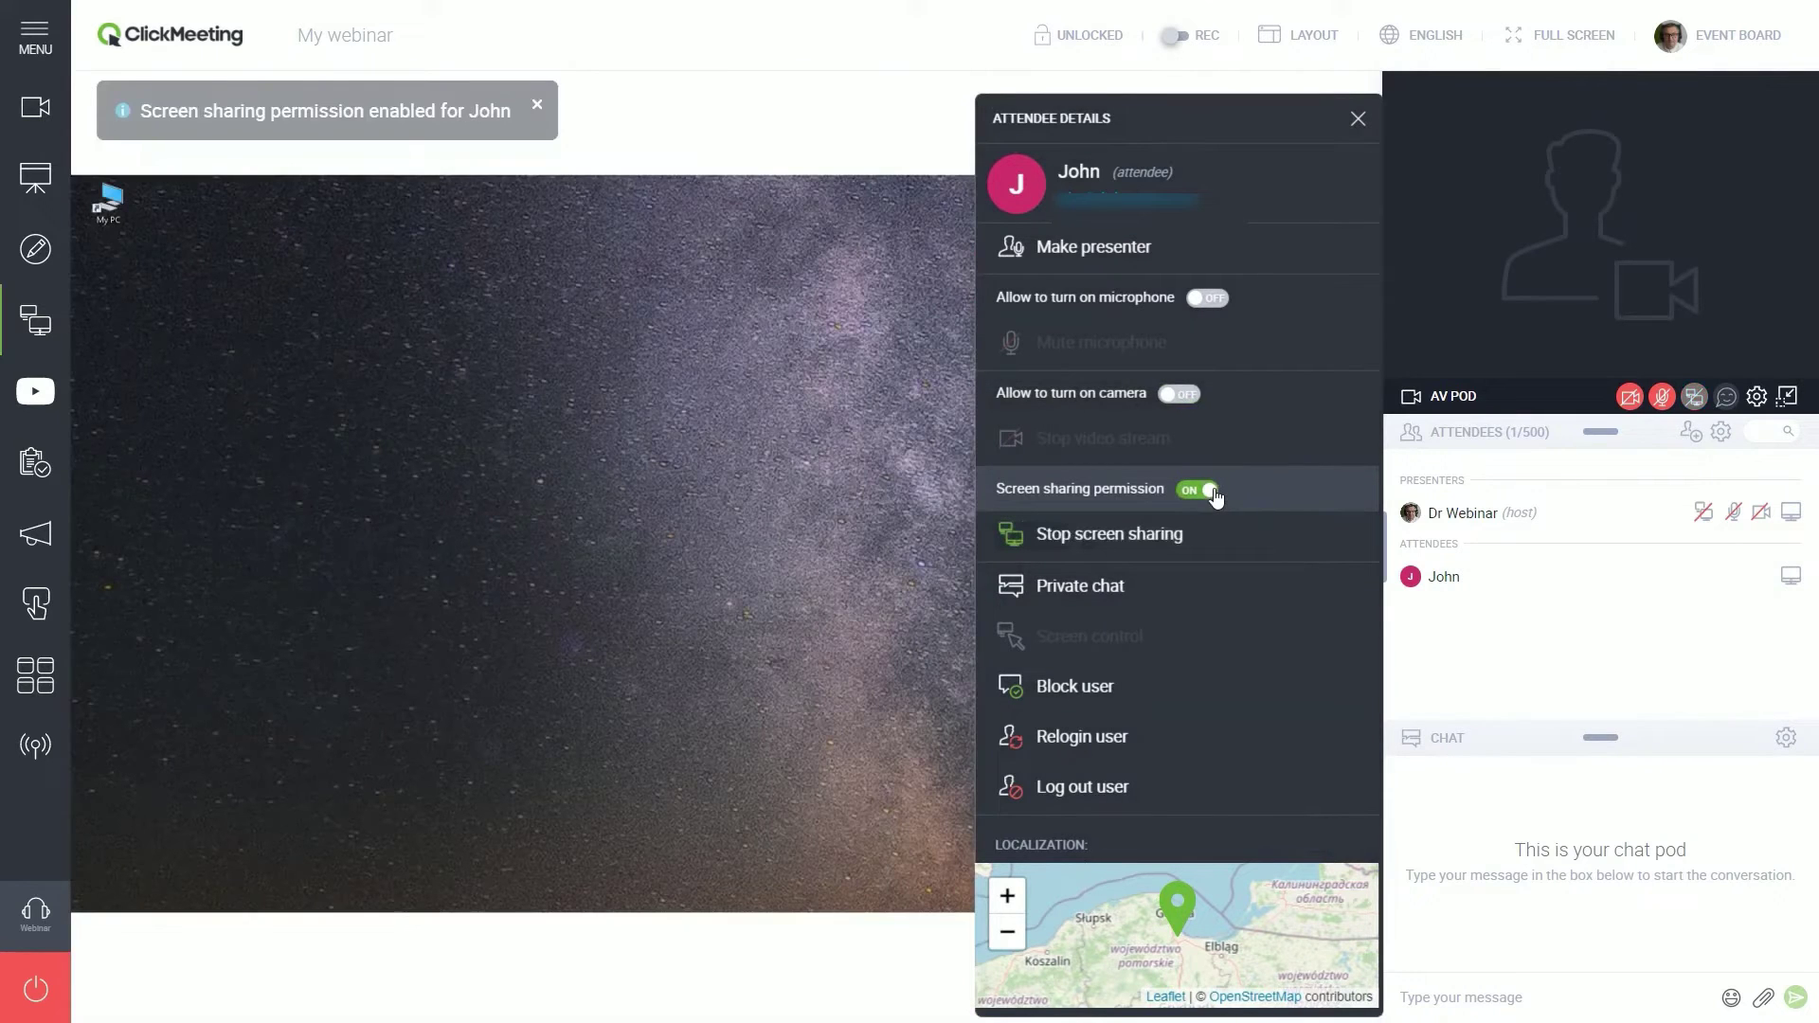
pyautogui.click(1201, 490)
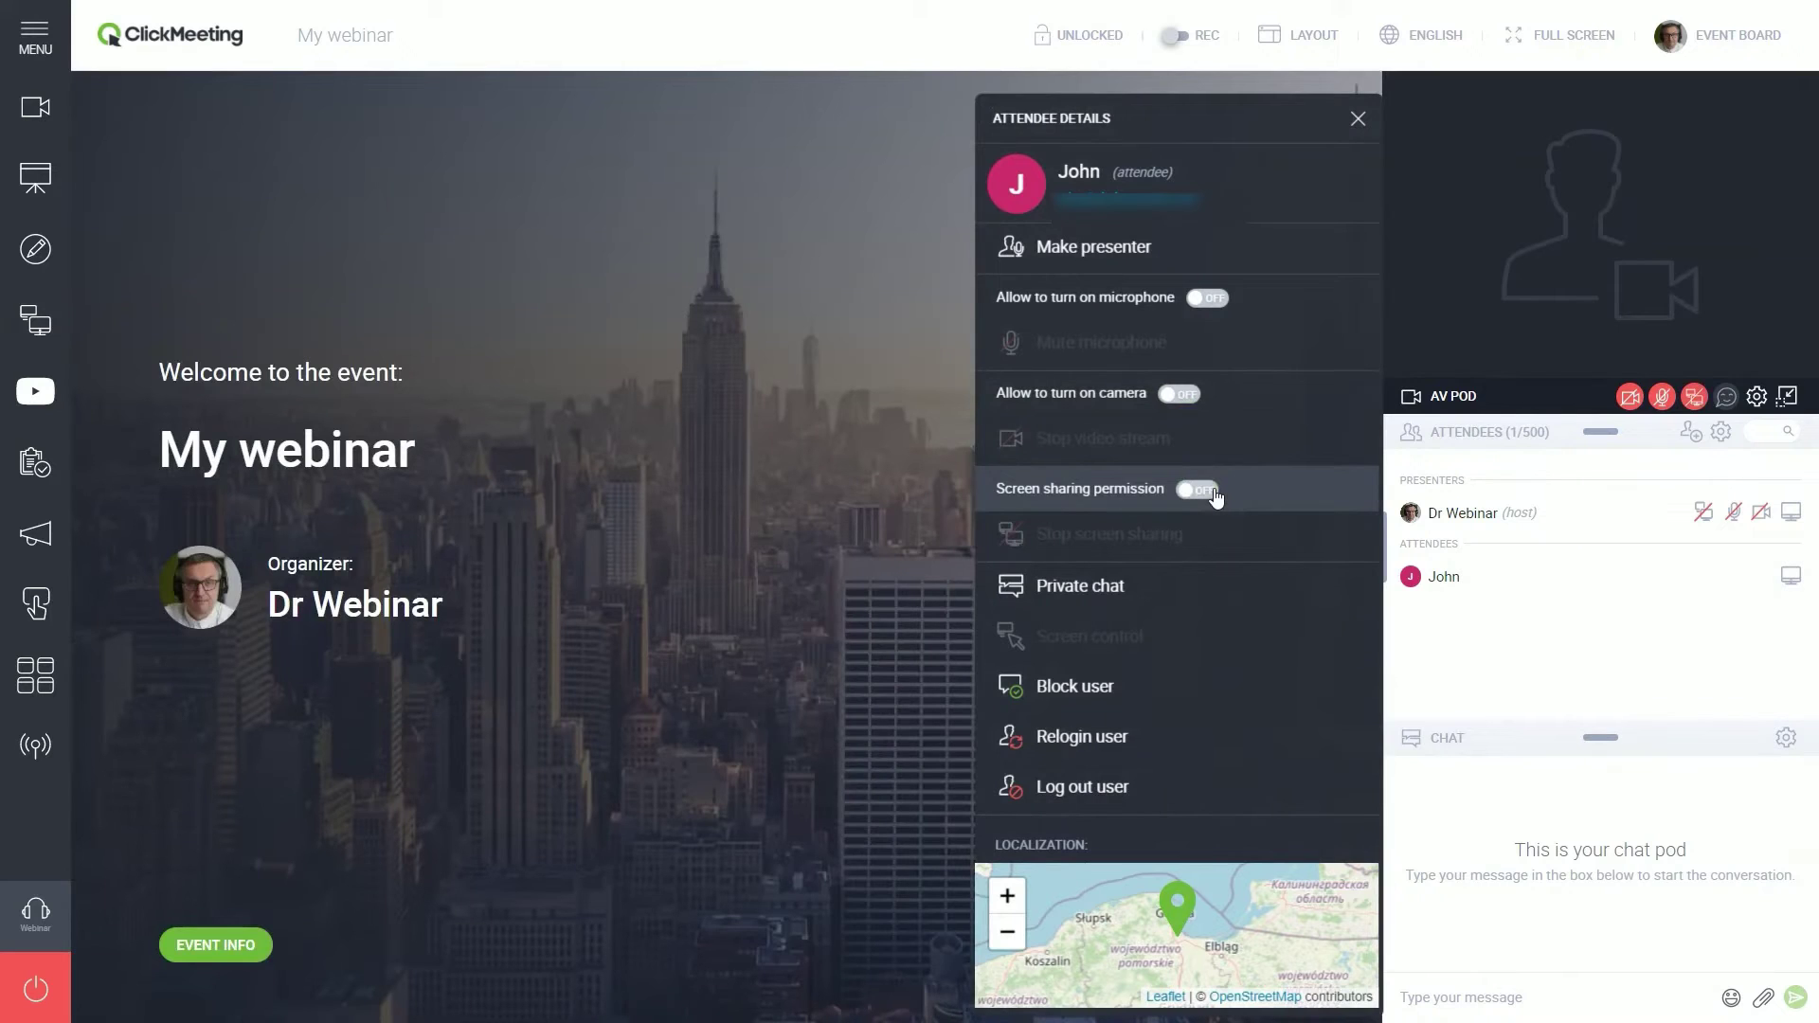
pyautogui.click(1193, 697)
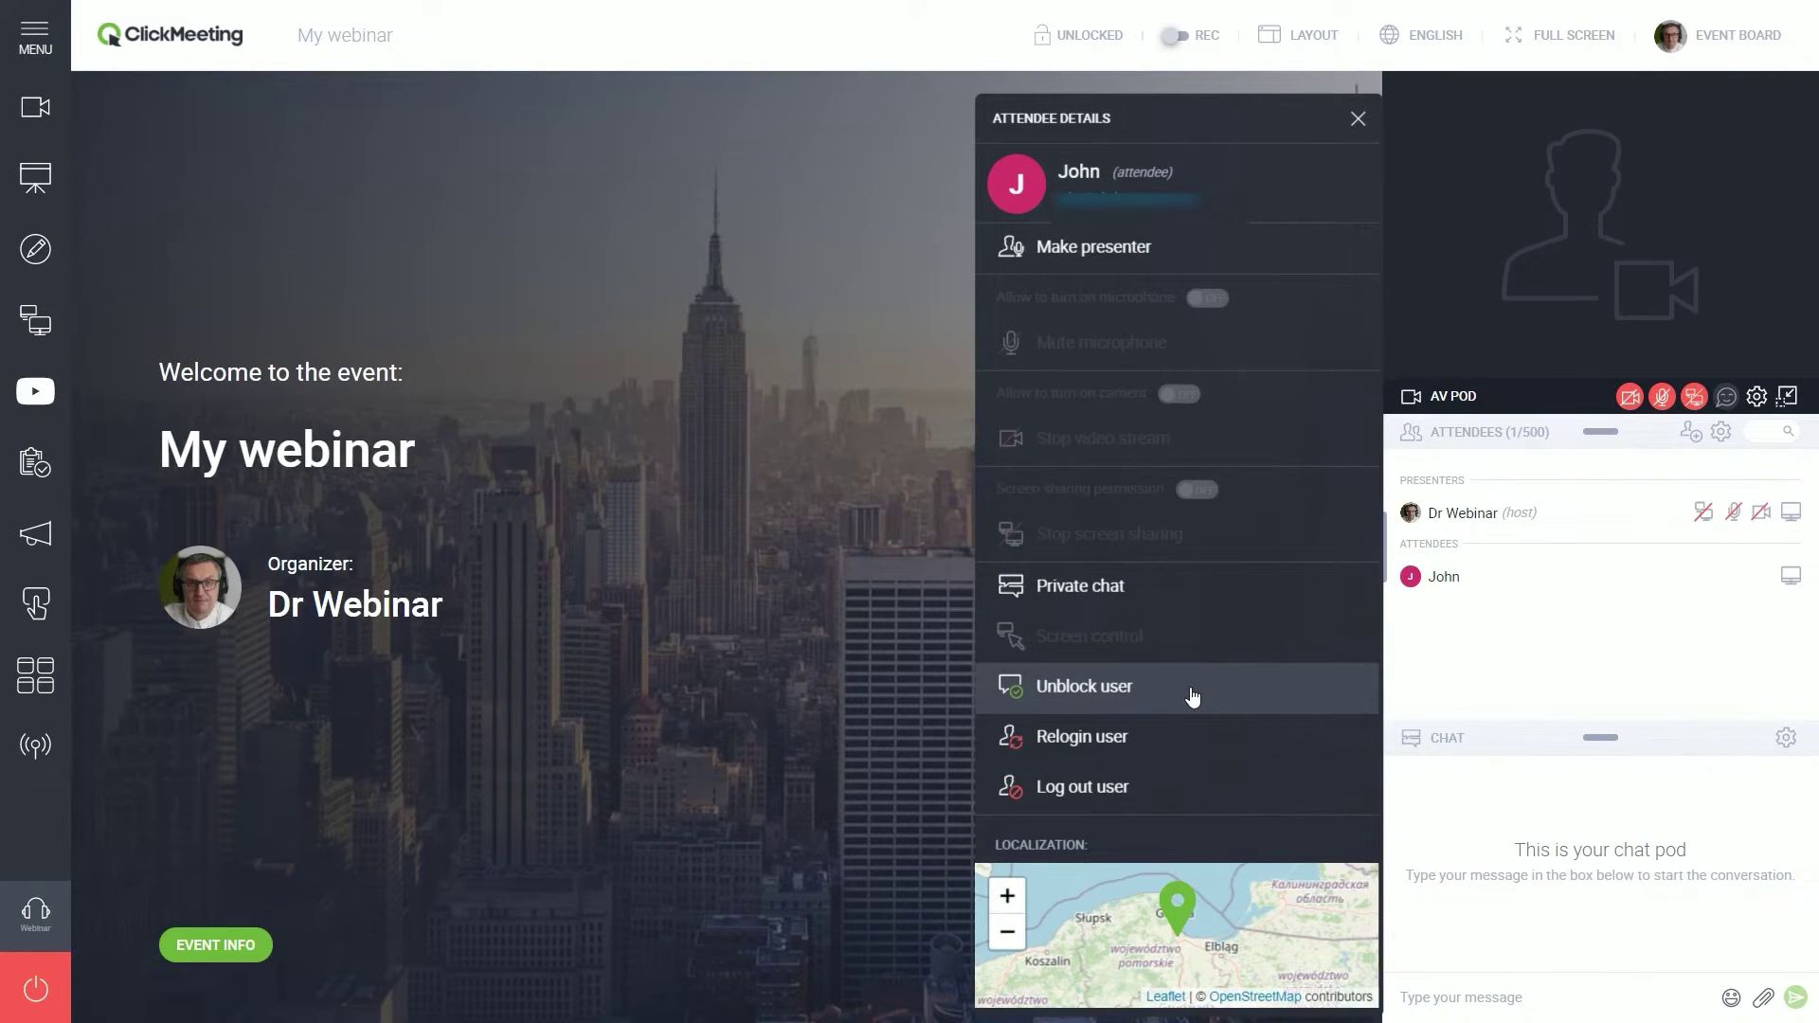
pyautogui.click(1192, 697)
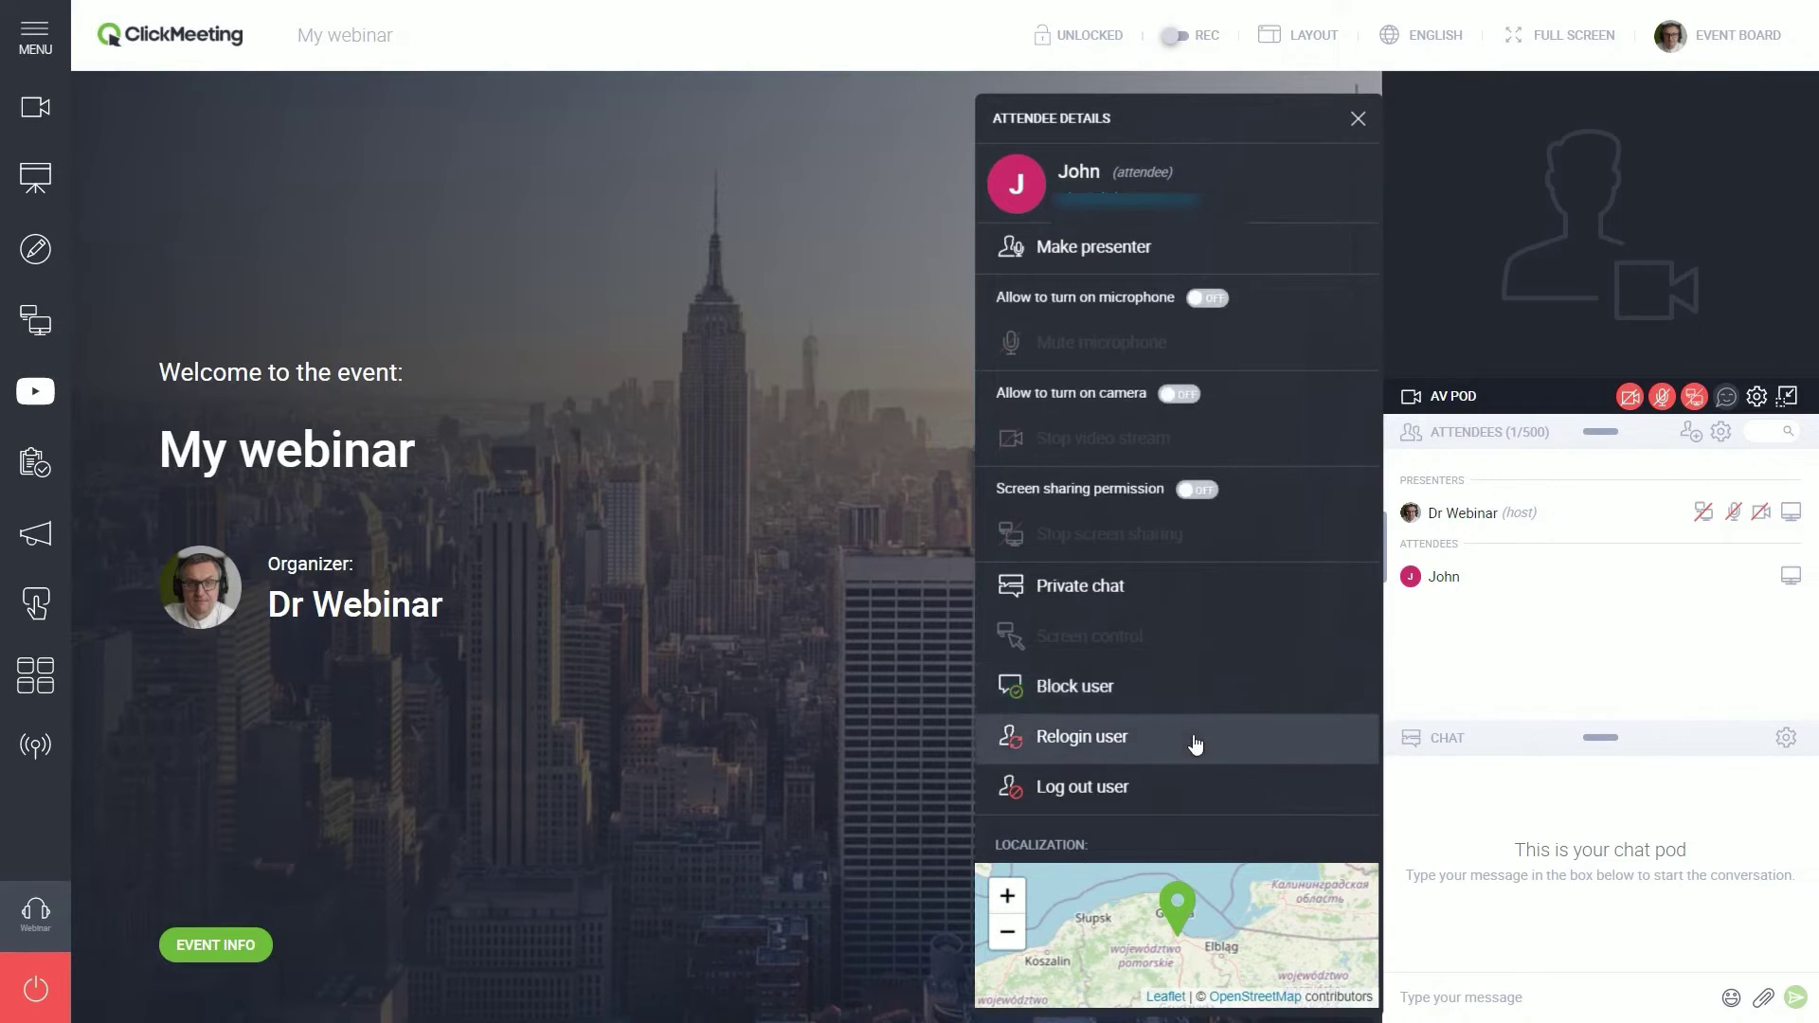
pyautogui.click(1194, 739)
pyautogui.click(757, 566)
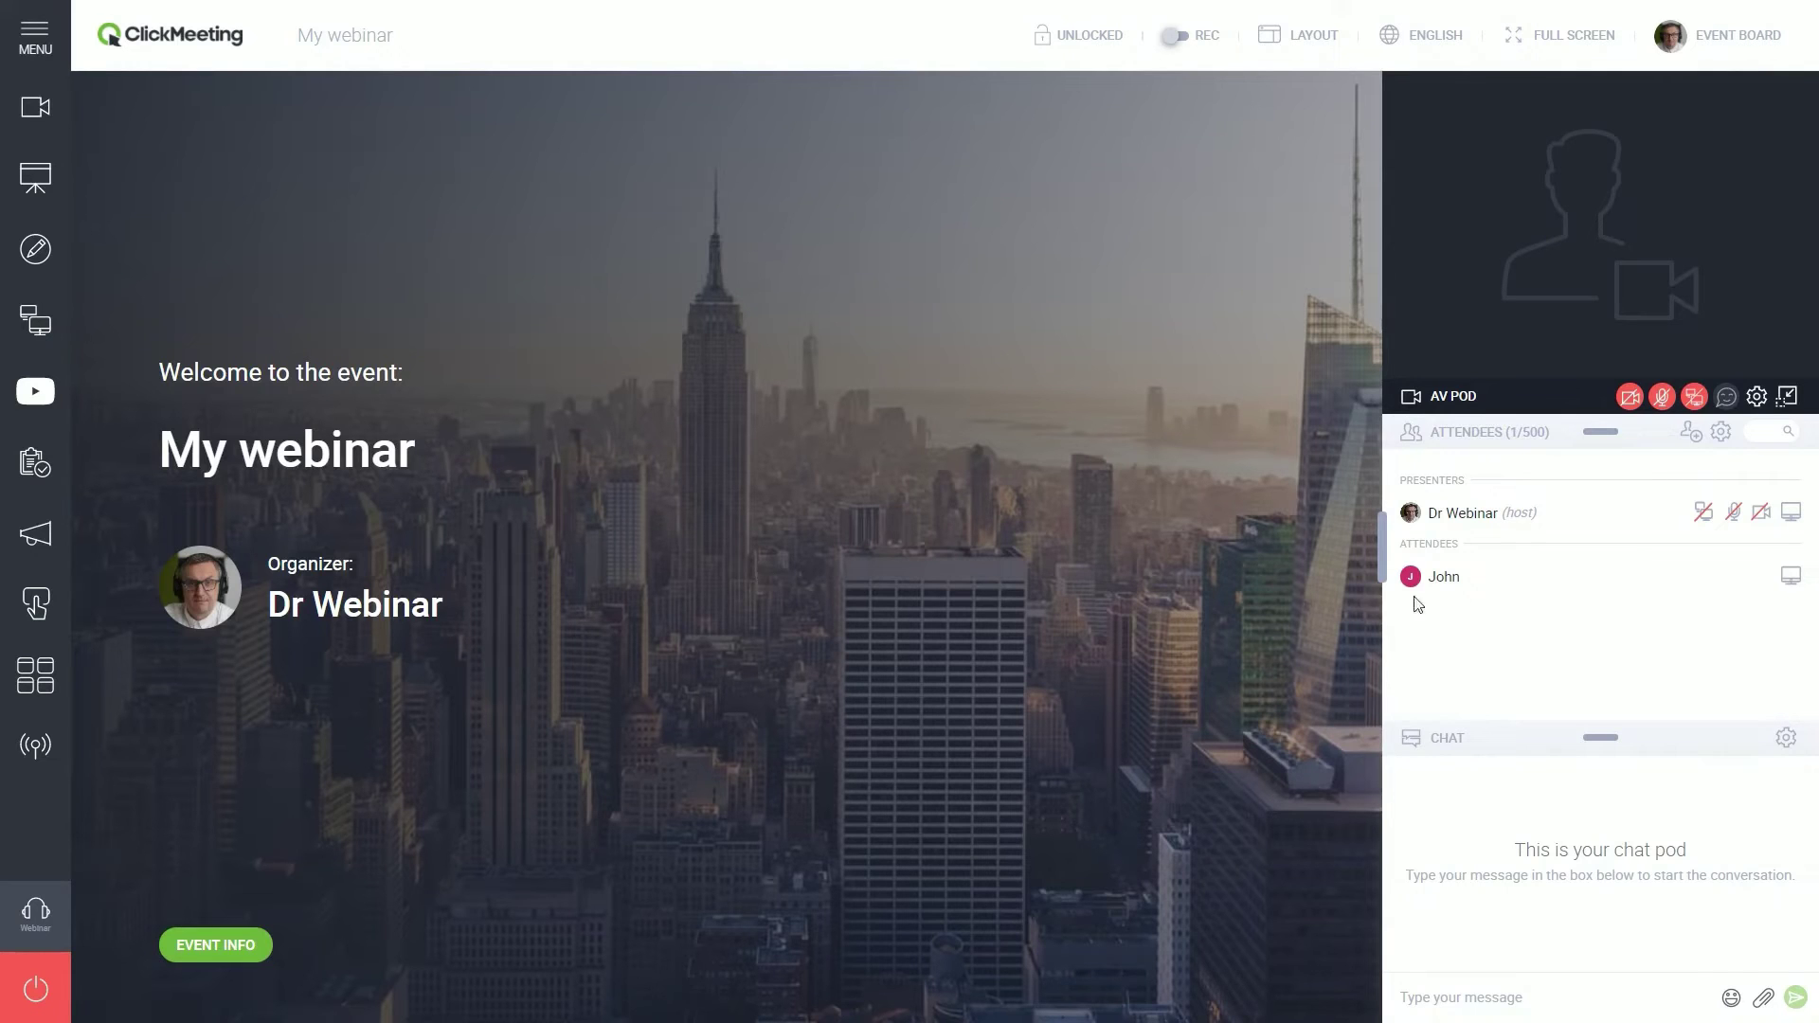
# - Stop the attendee's camera, microphone and screen sharing from their row icons, keeping the mic muted
pyautogui.click(1511, 580)
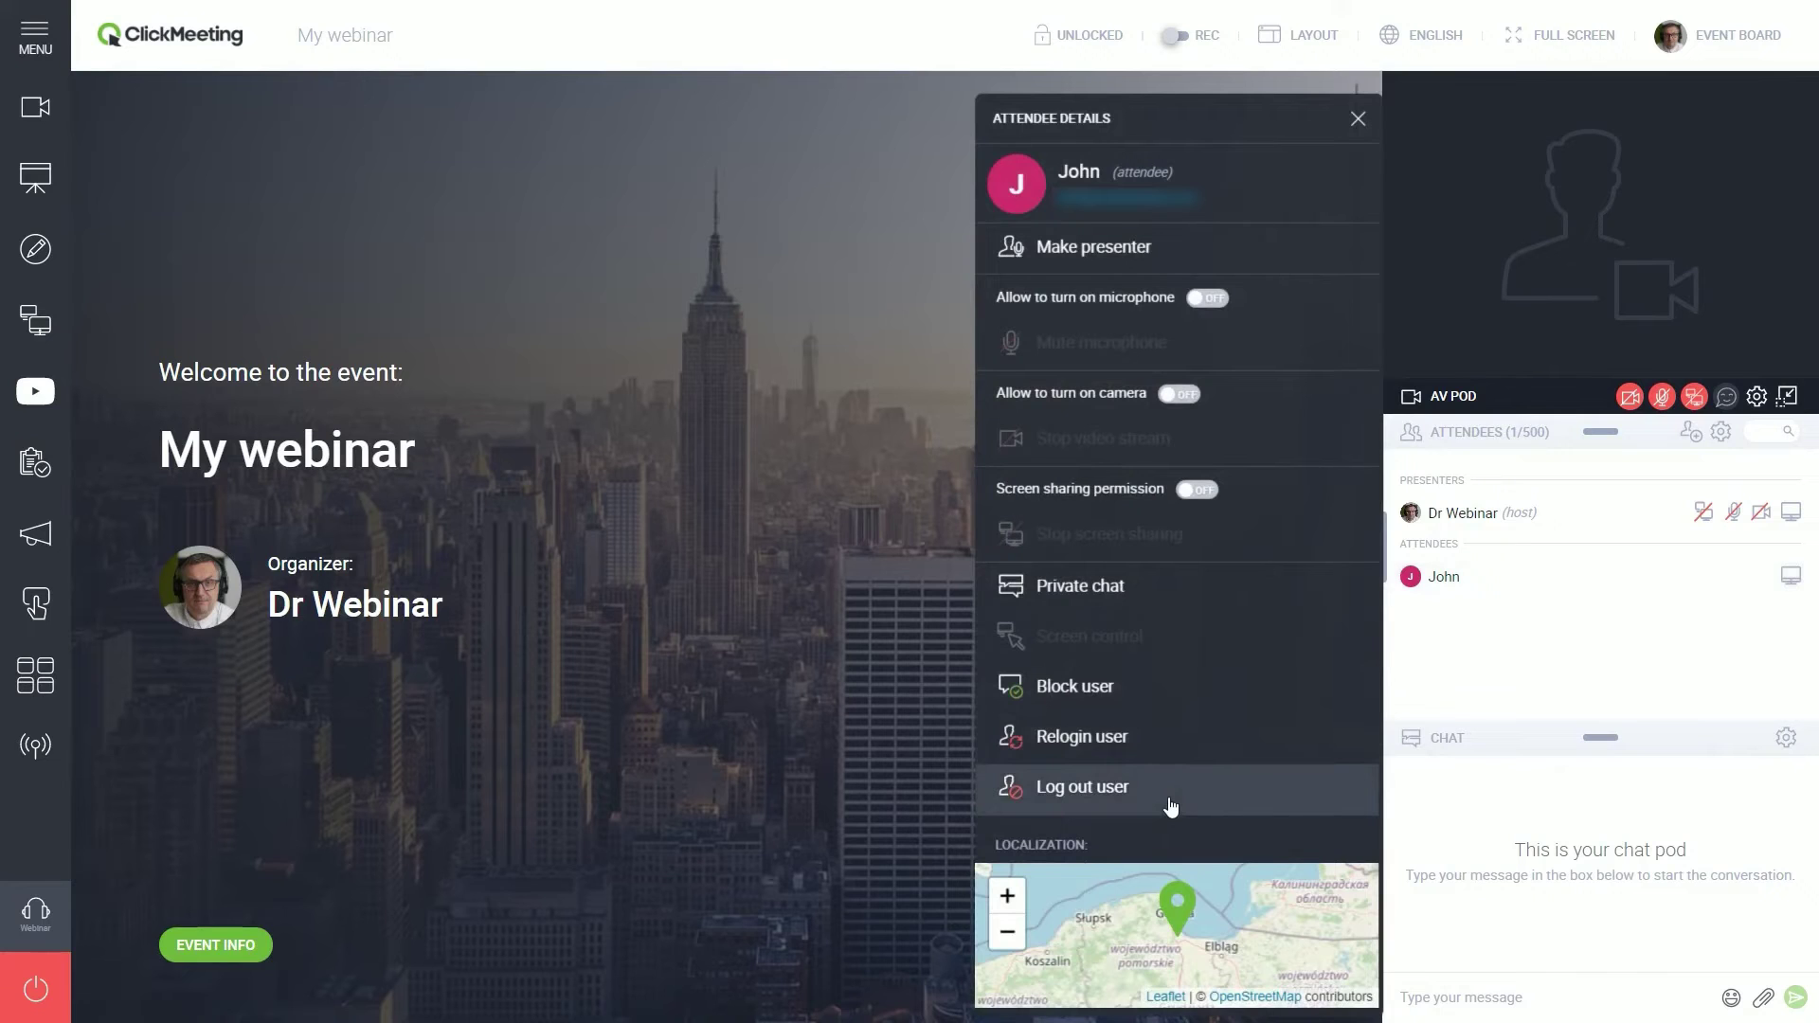
pyautogui.click(1360, 119)
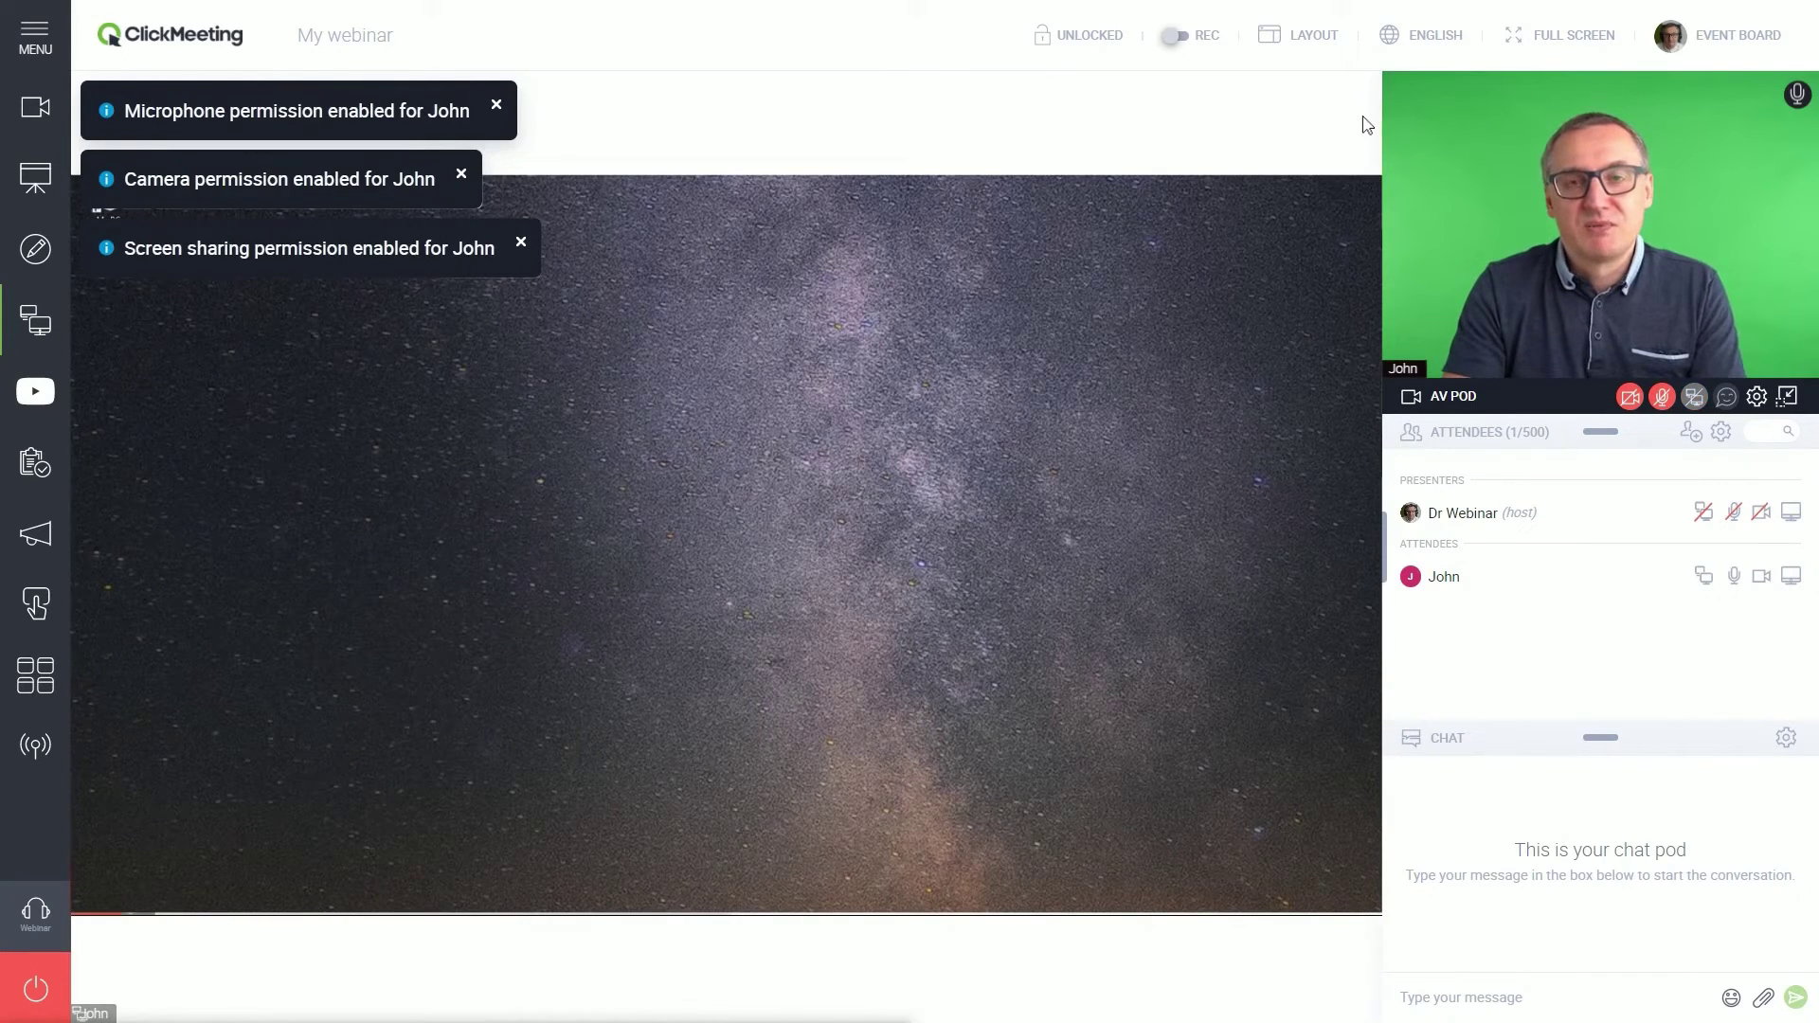
pyautogui.click(1761, 577)
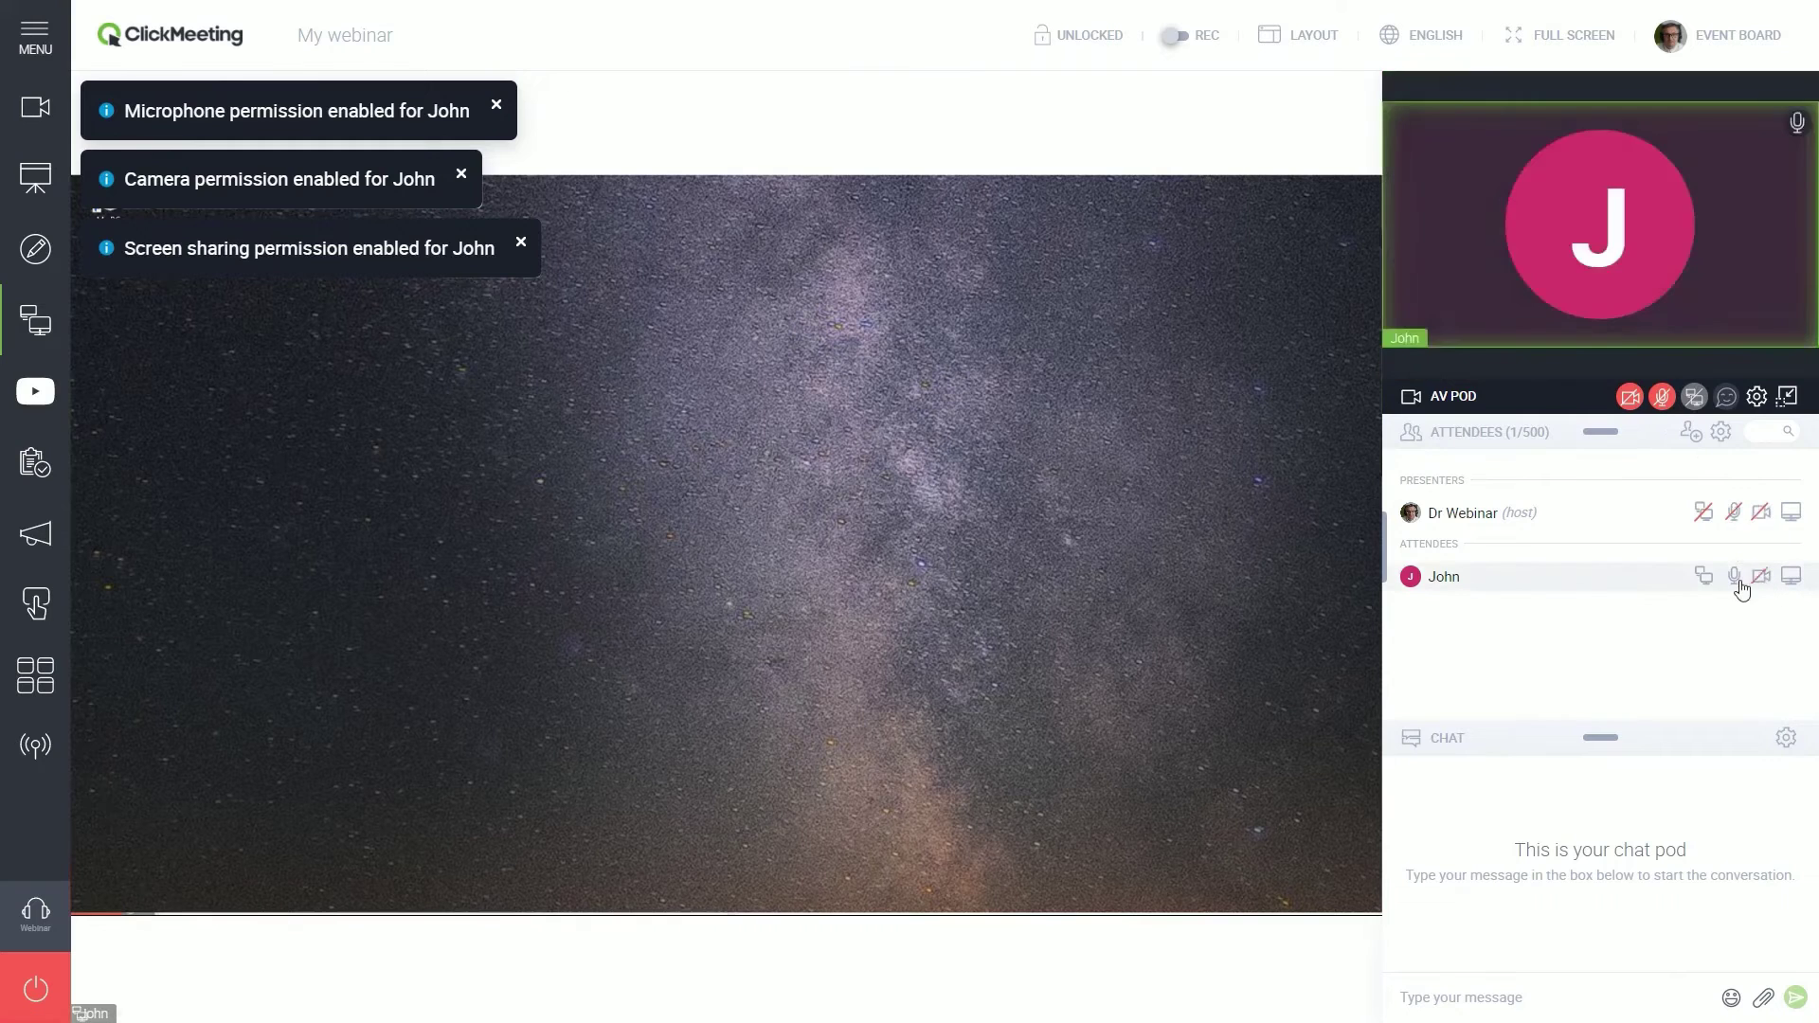
pyautogui.click(1735, 578)
pyautogui.click(1703, 576)
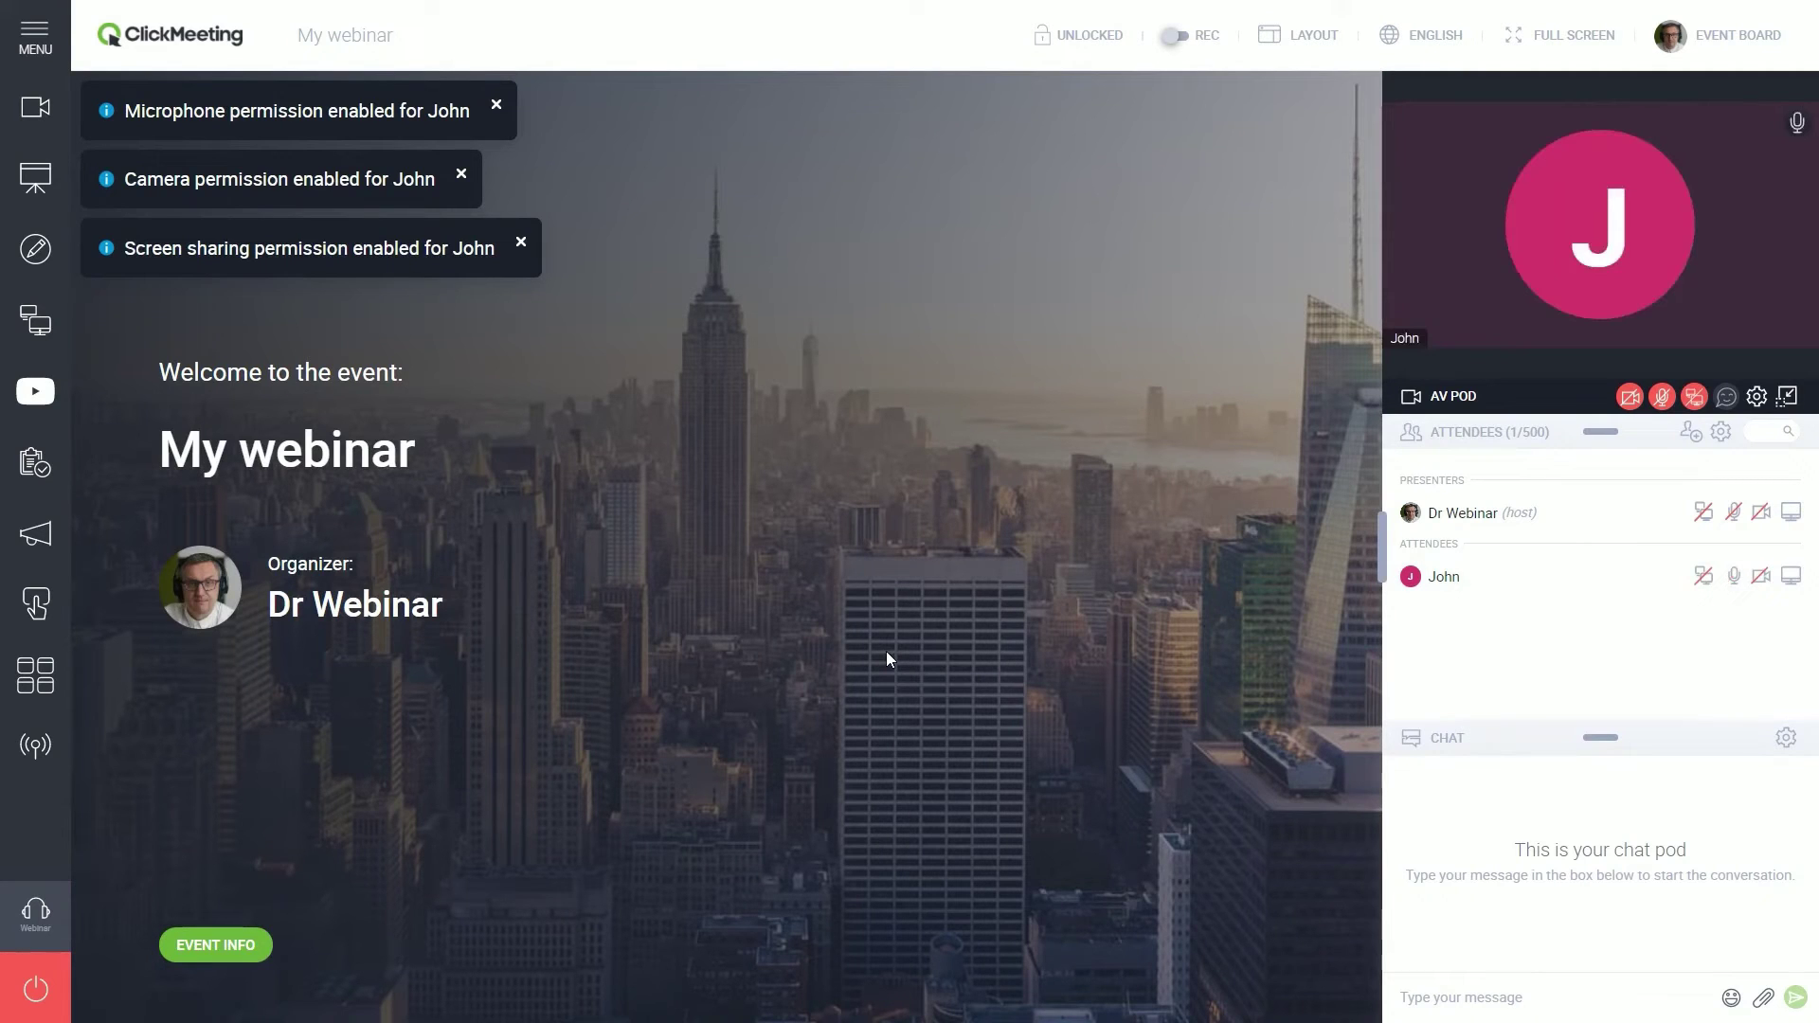
pyautogui.click(1797, 122)
# - Switch the room's event type to Meeting, then open the attendee's details from the invite list
pyautogui.click(55, 907)
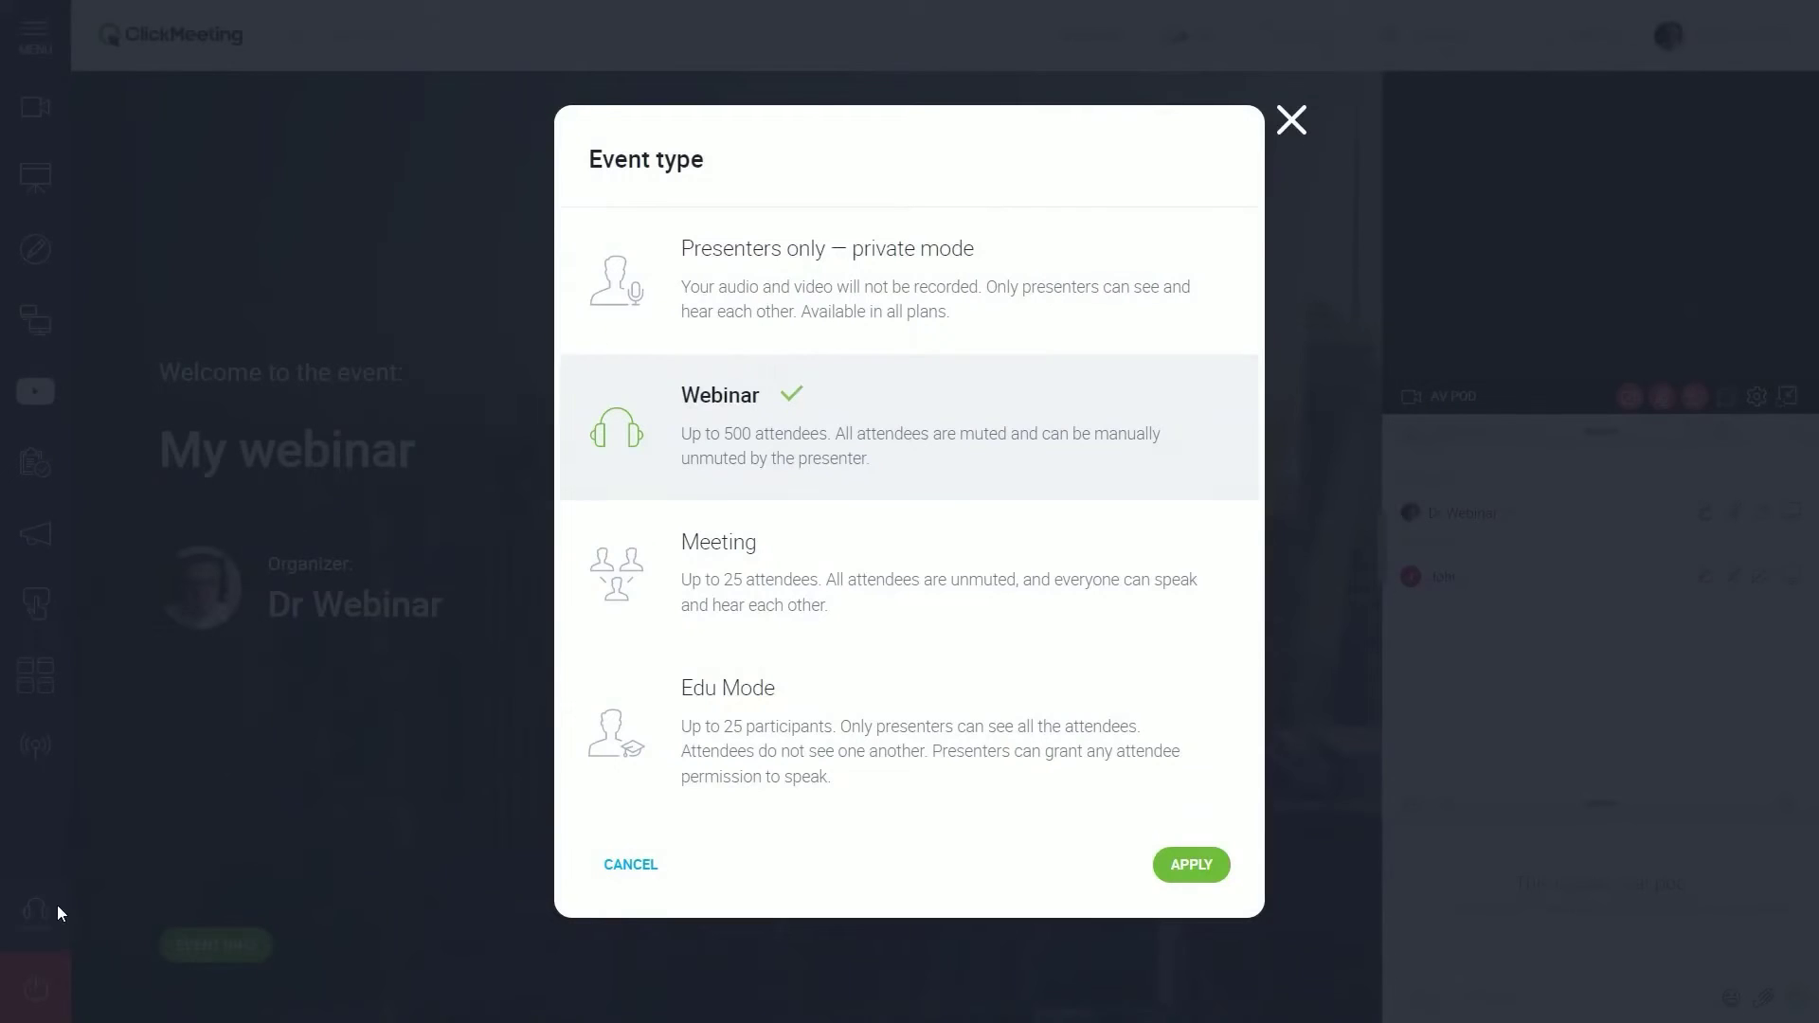
pyautogui.click(817, 599)
pyautogui.click(1191, 865)
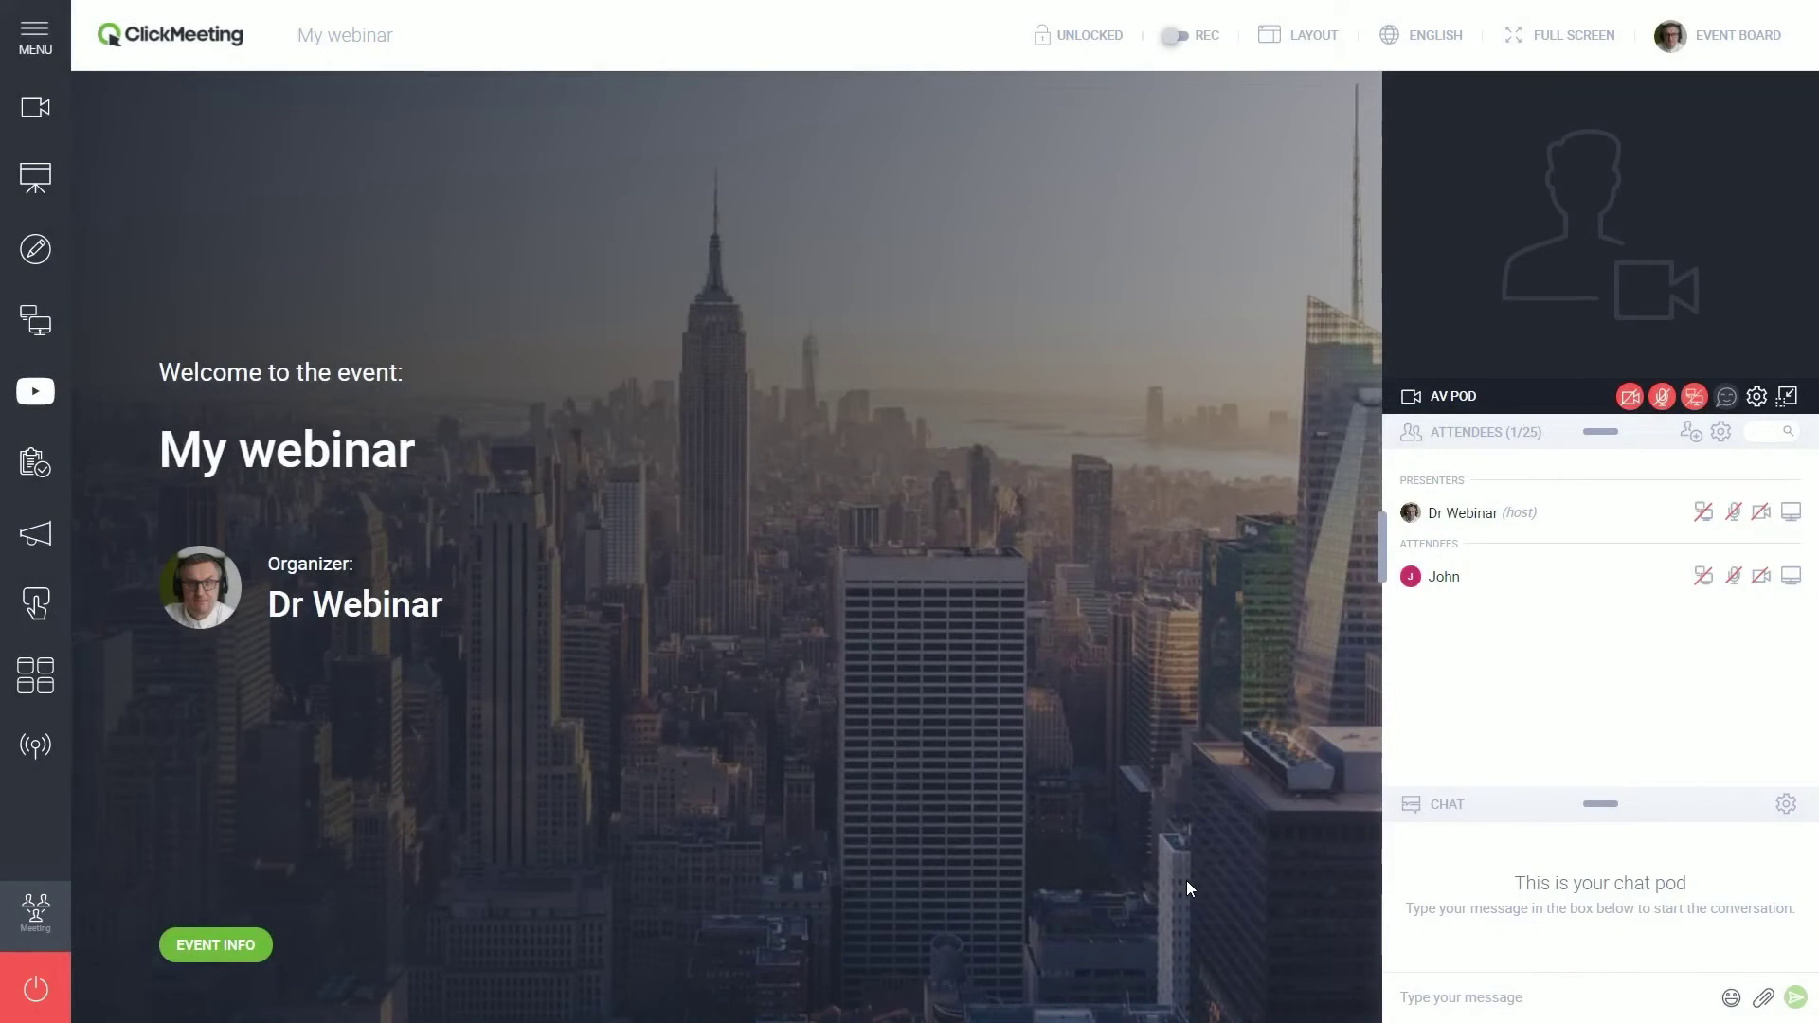
pyautogui.click(1691, 432)
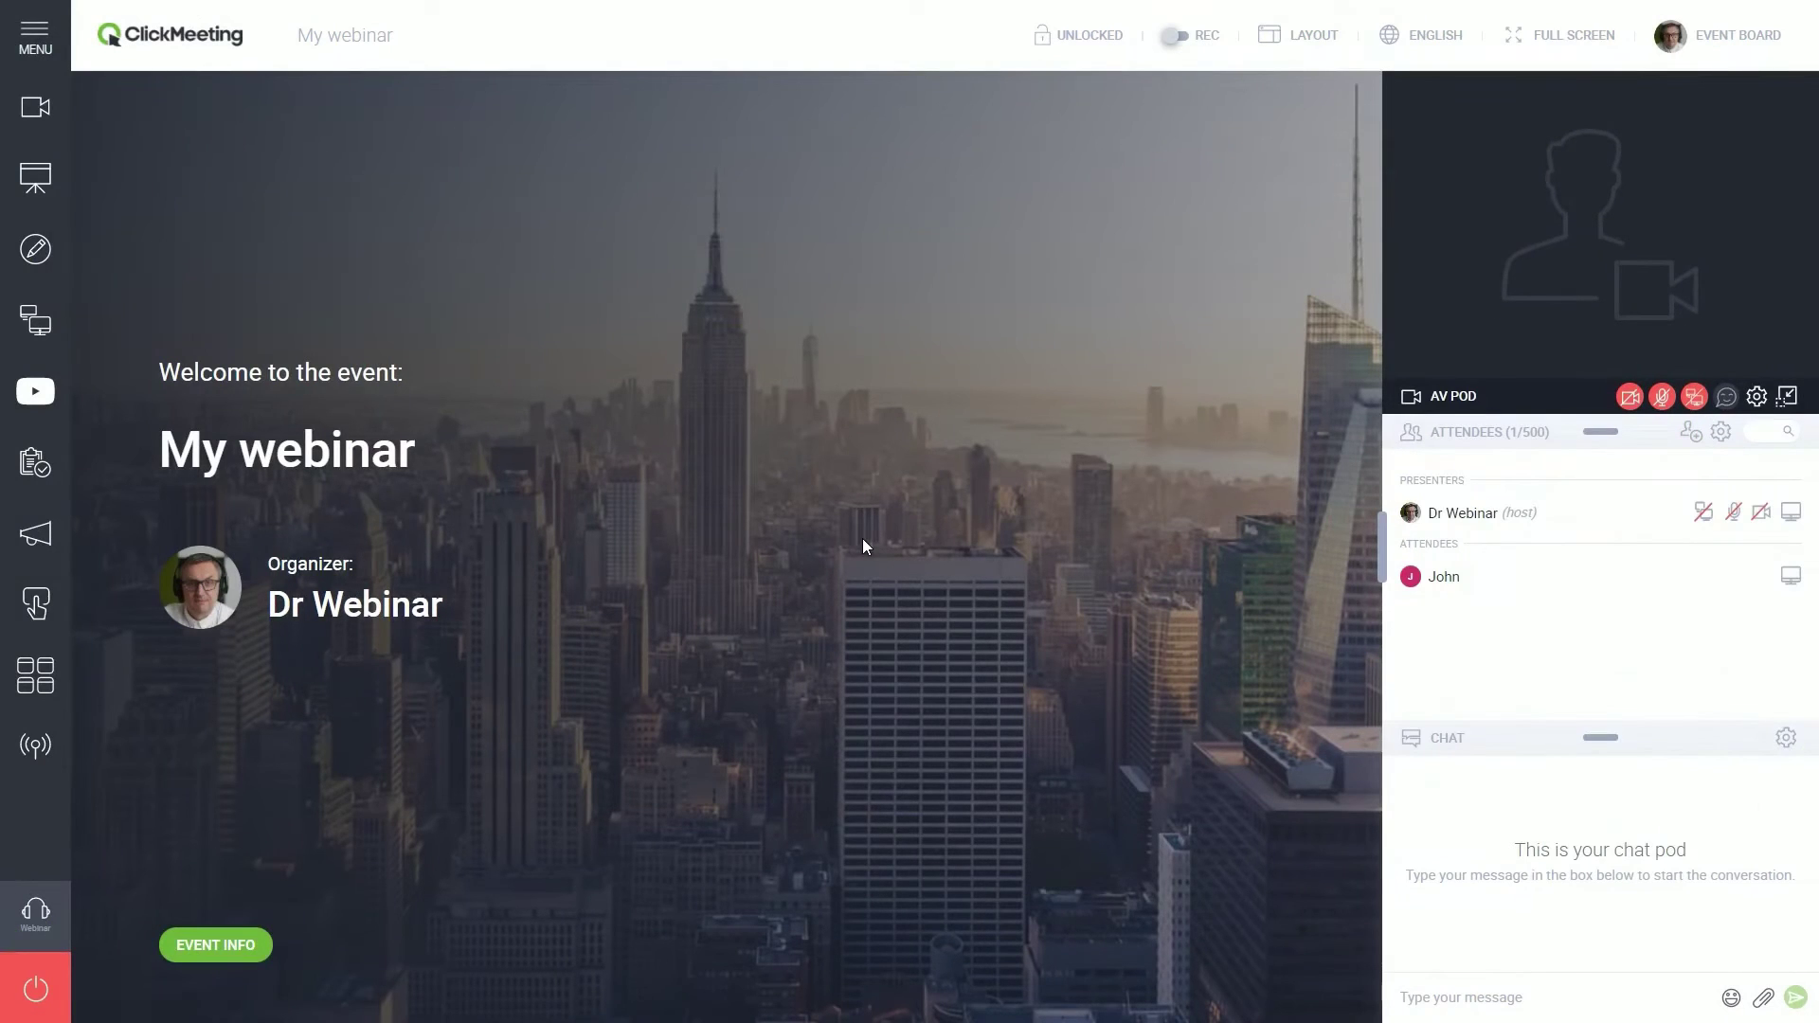
pyautogui.click(1563, 580)
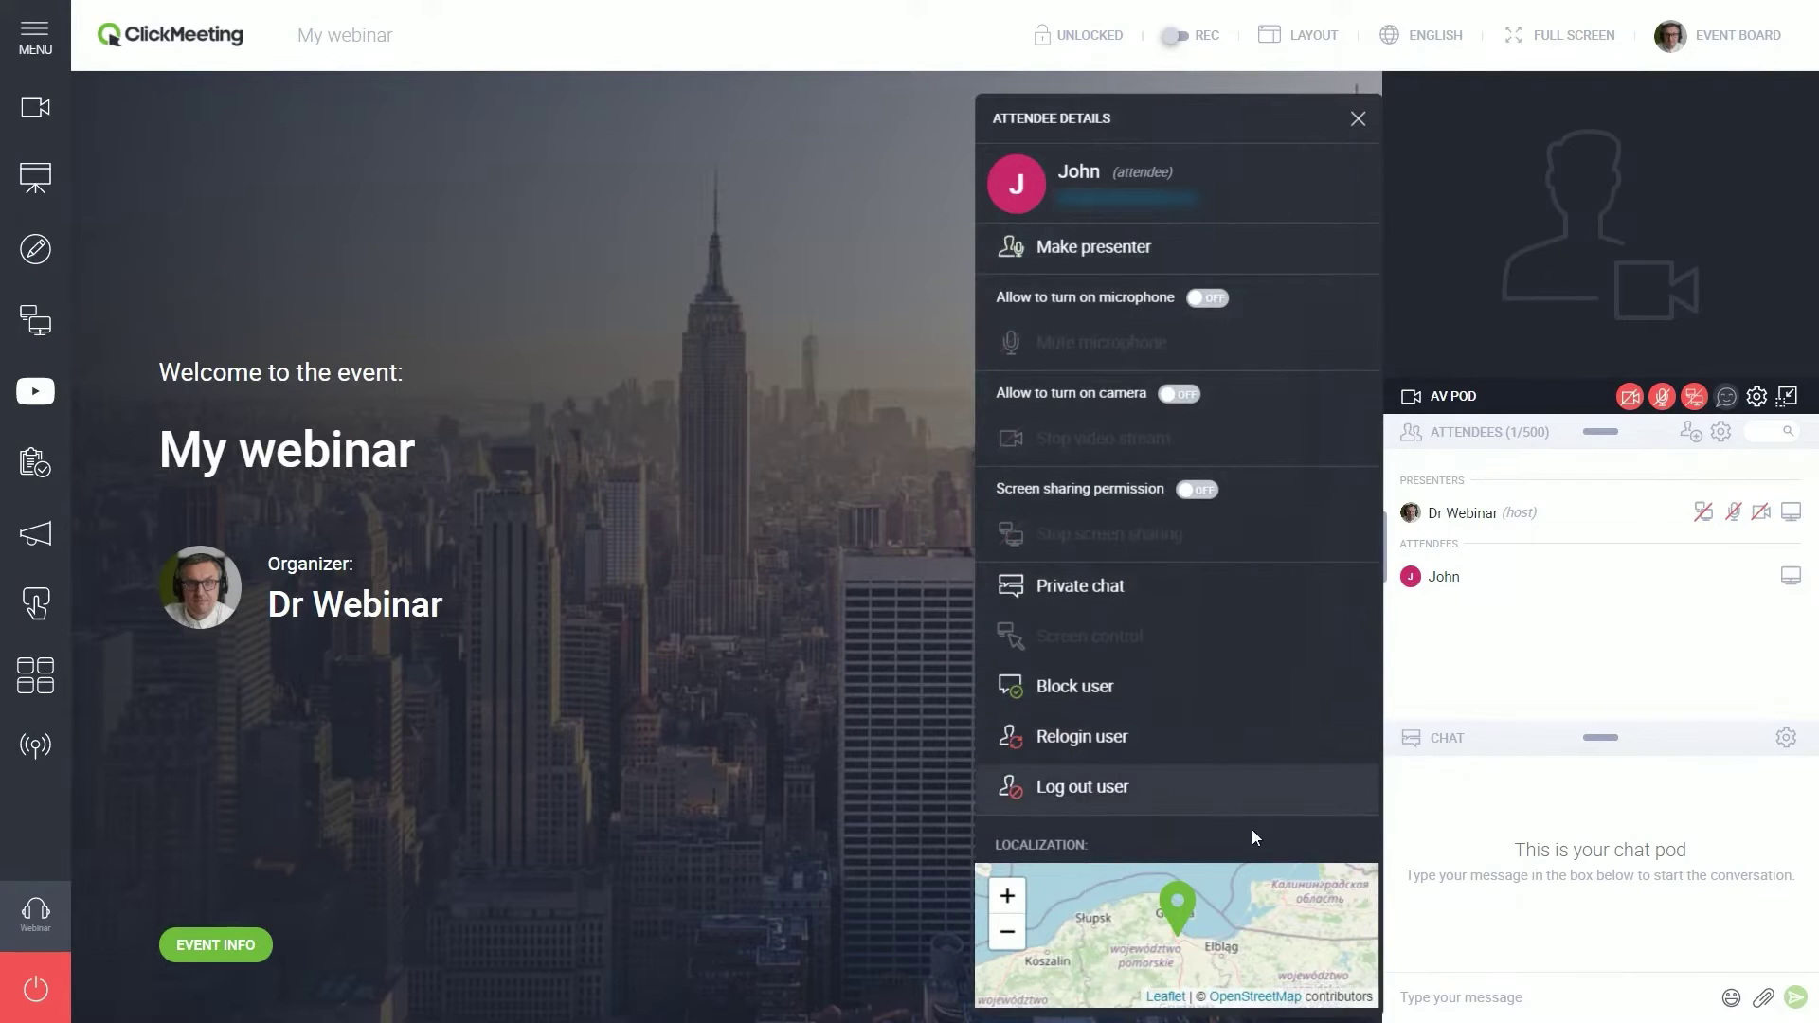
# - Make the attendee presenter and back to attendee, then allow them to turn on the microphone
pyautogui.click(1203, 248)
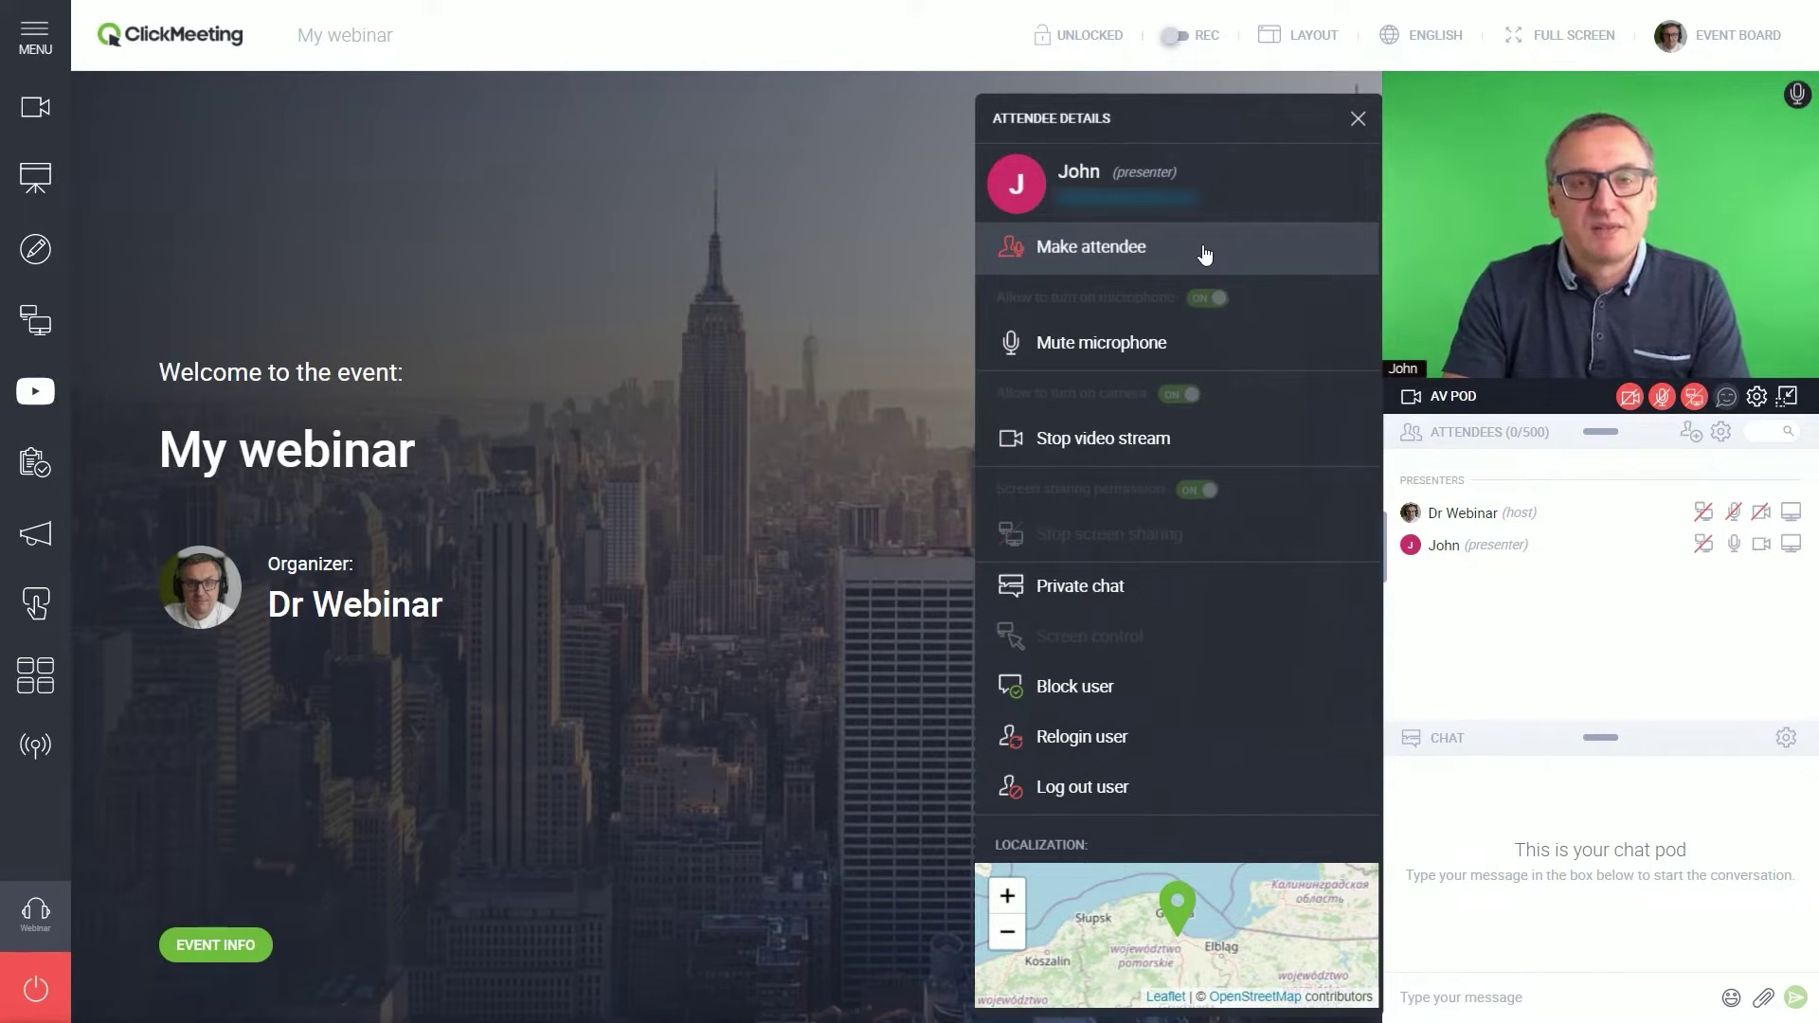
pyautogui.click(1204, 254)
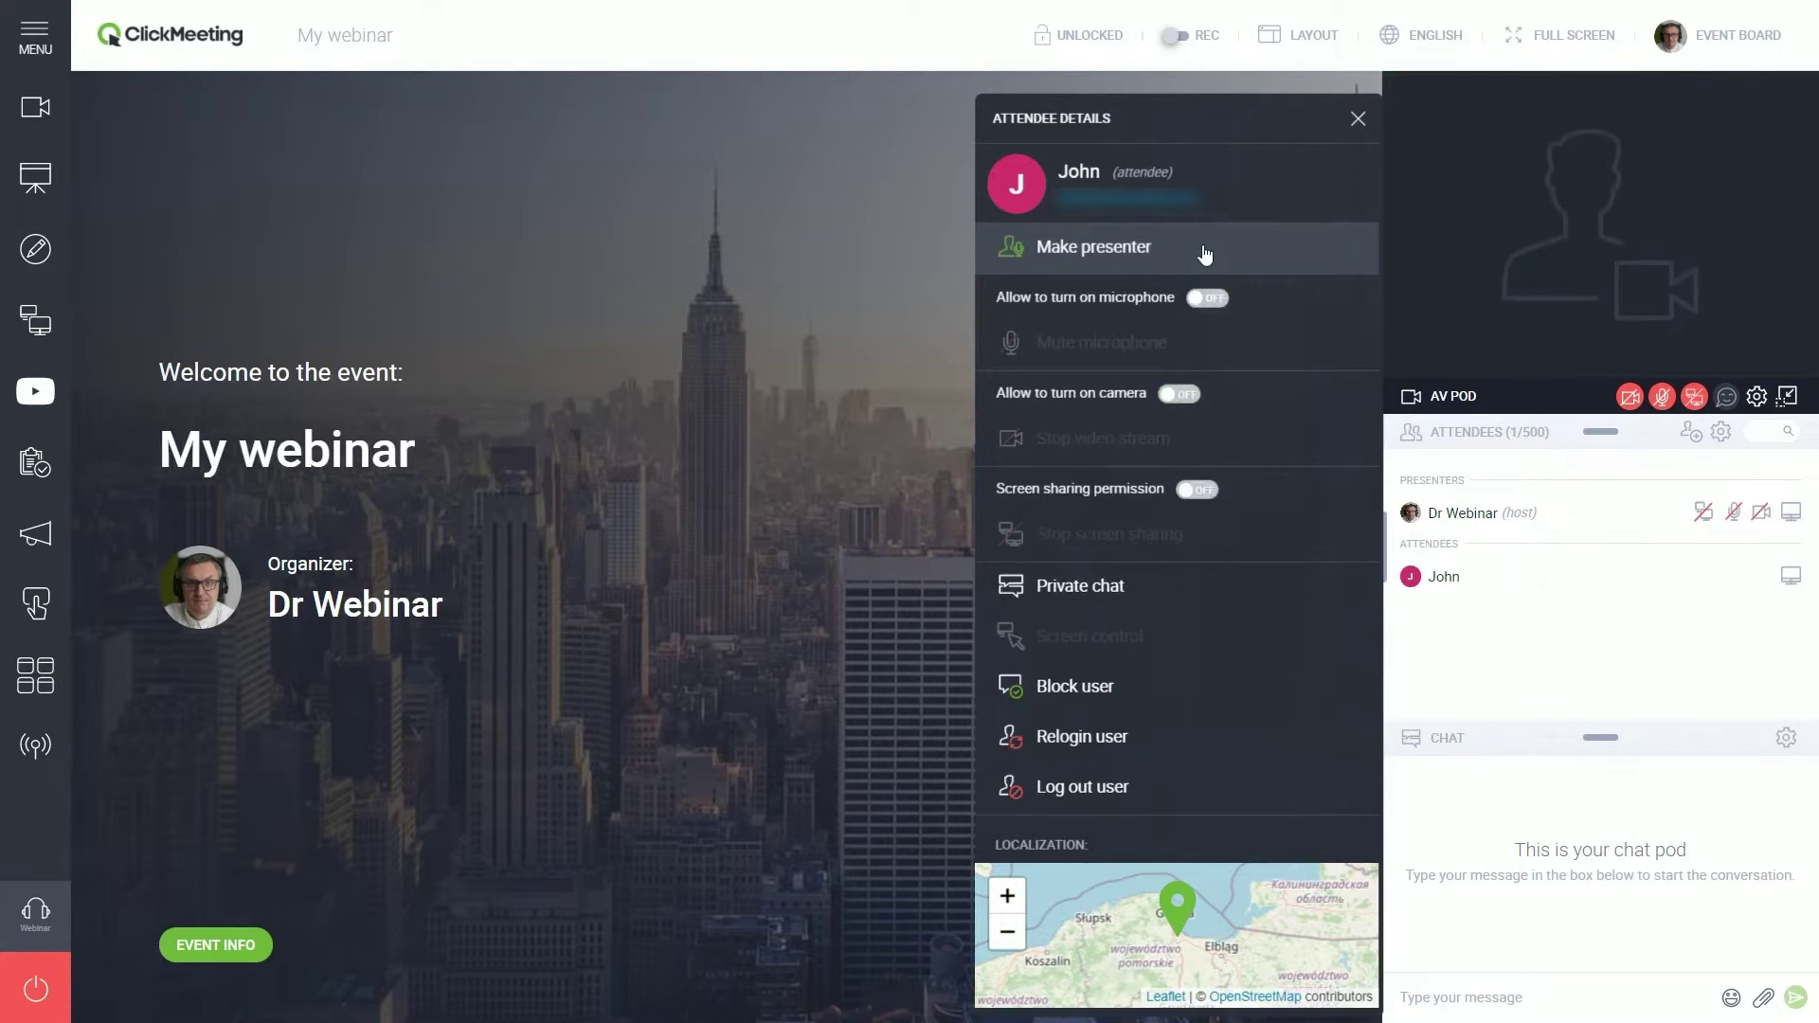
pyautogui.click(1221, 304)
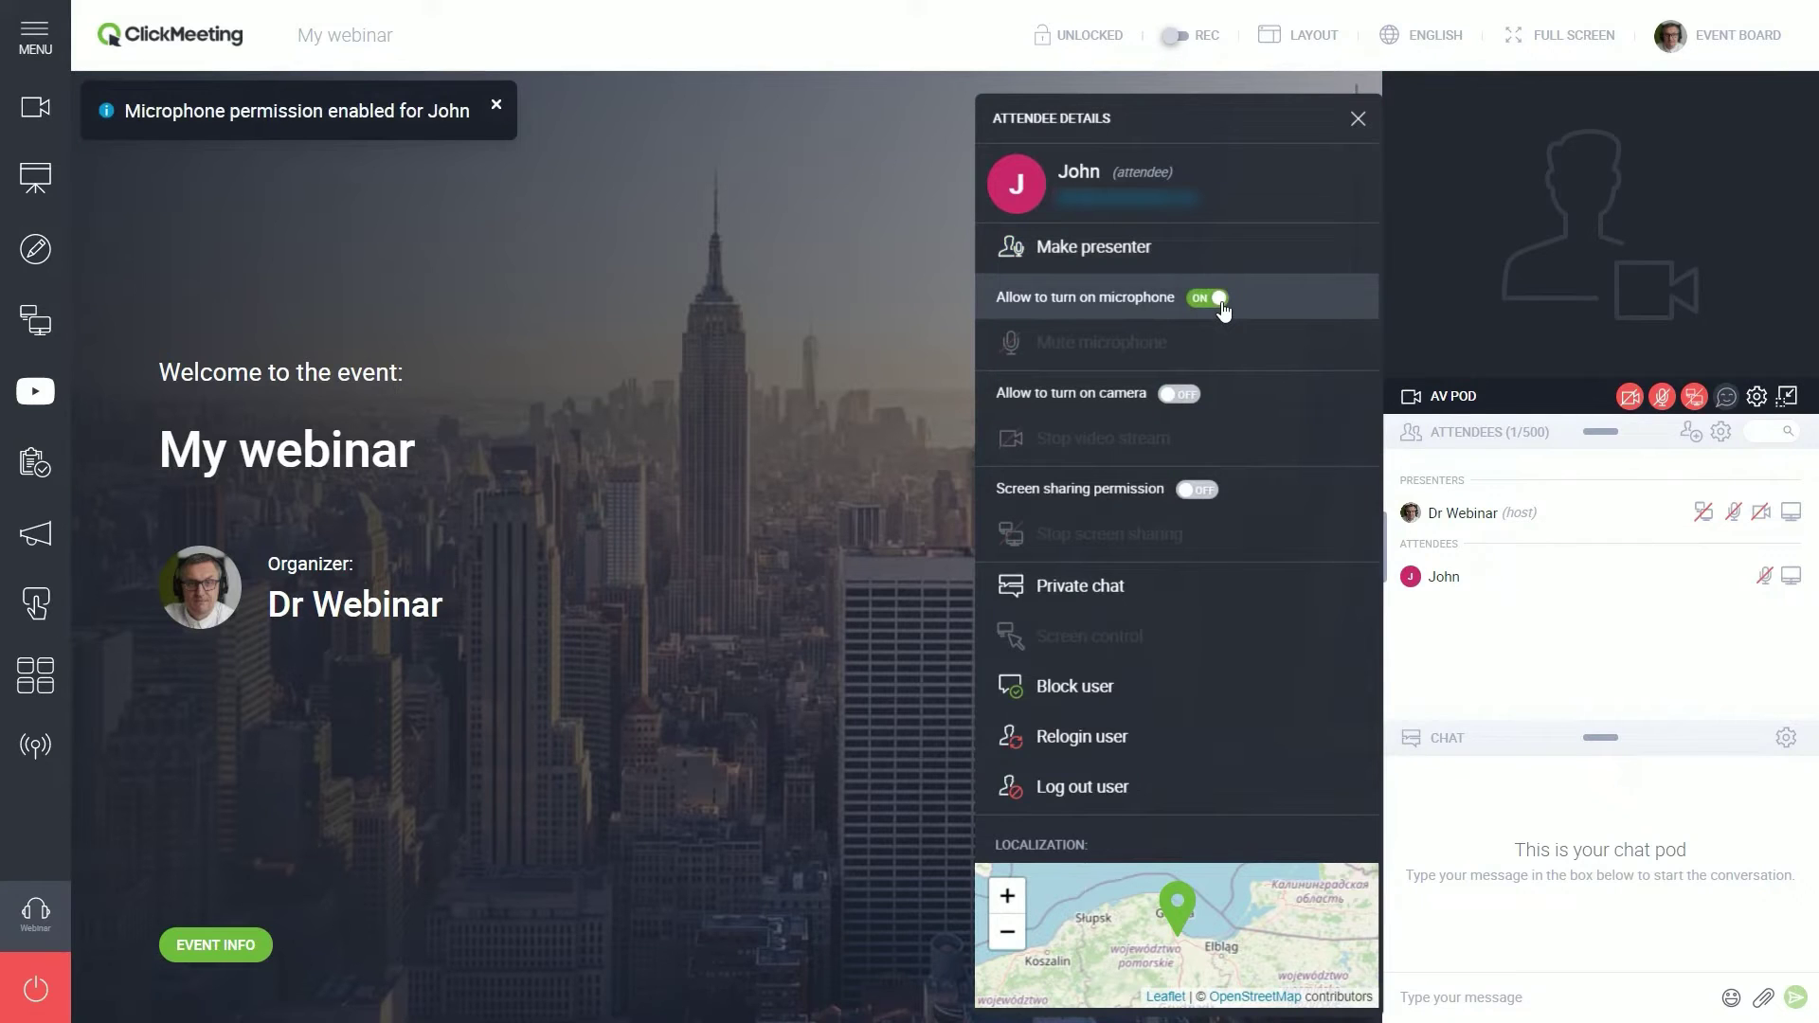
pyautogui.click(849, 333)
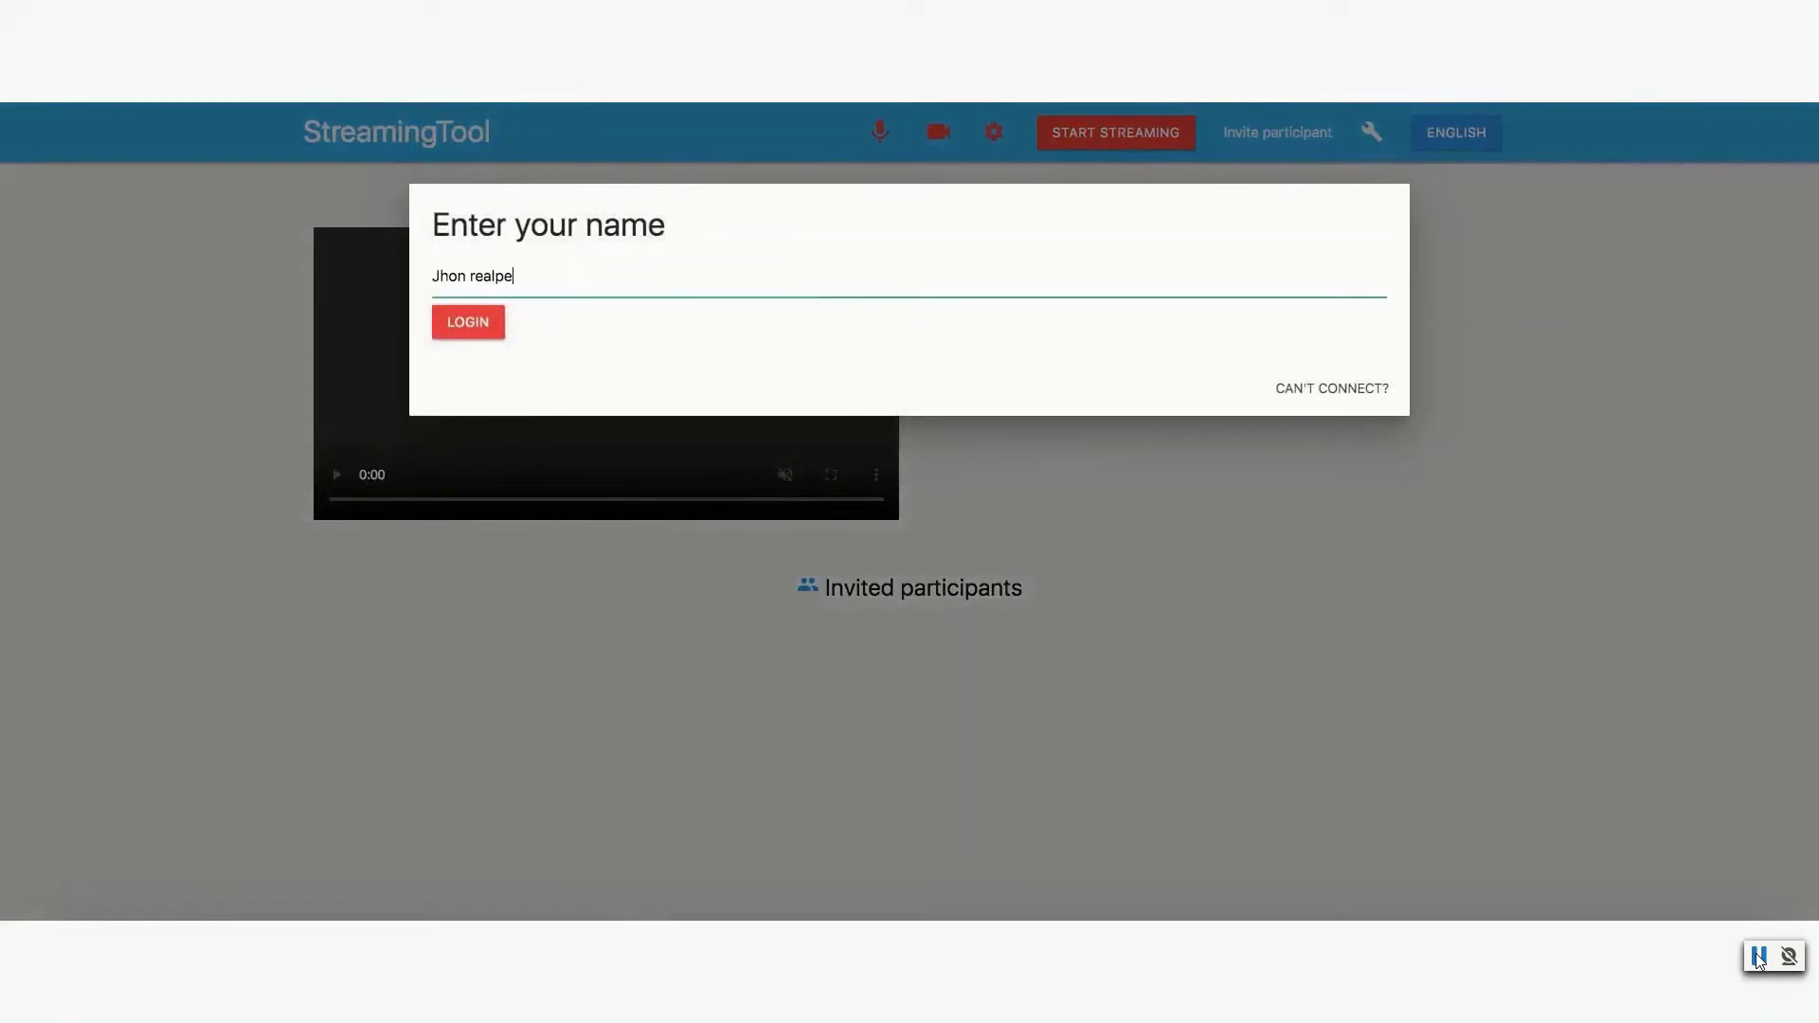
# - Log in with the entered name, toggle the webcam off and on, and check the camera settings
pyautogui.press('Return')
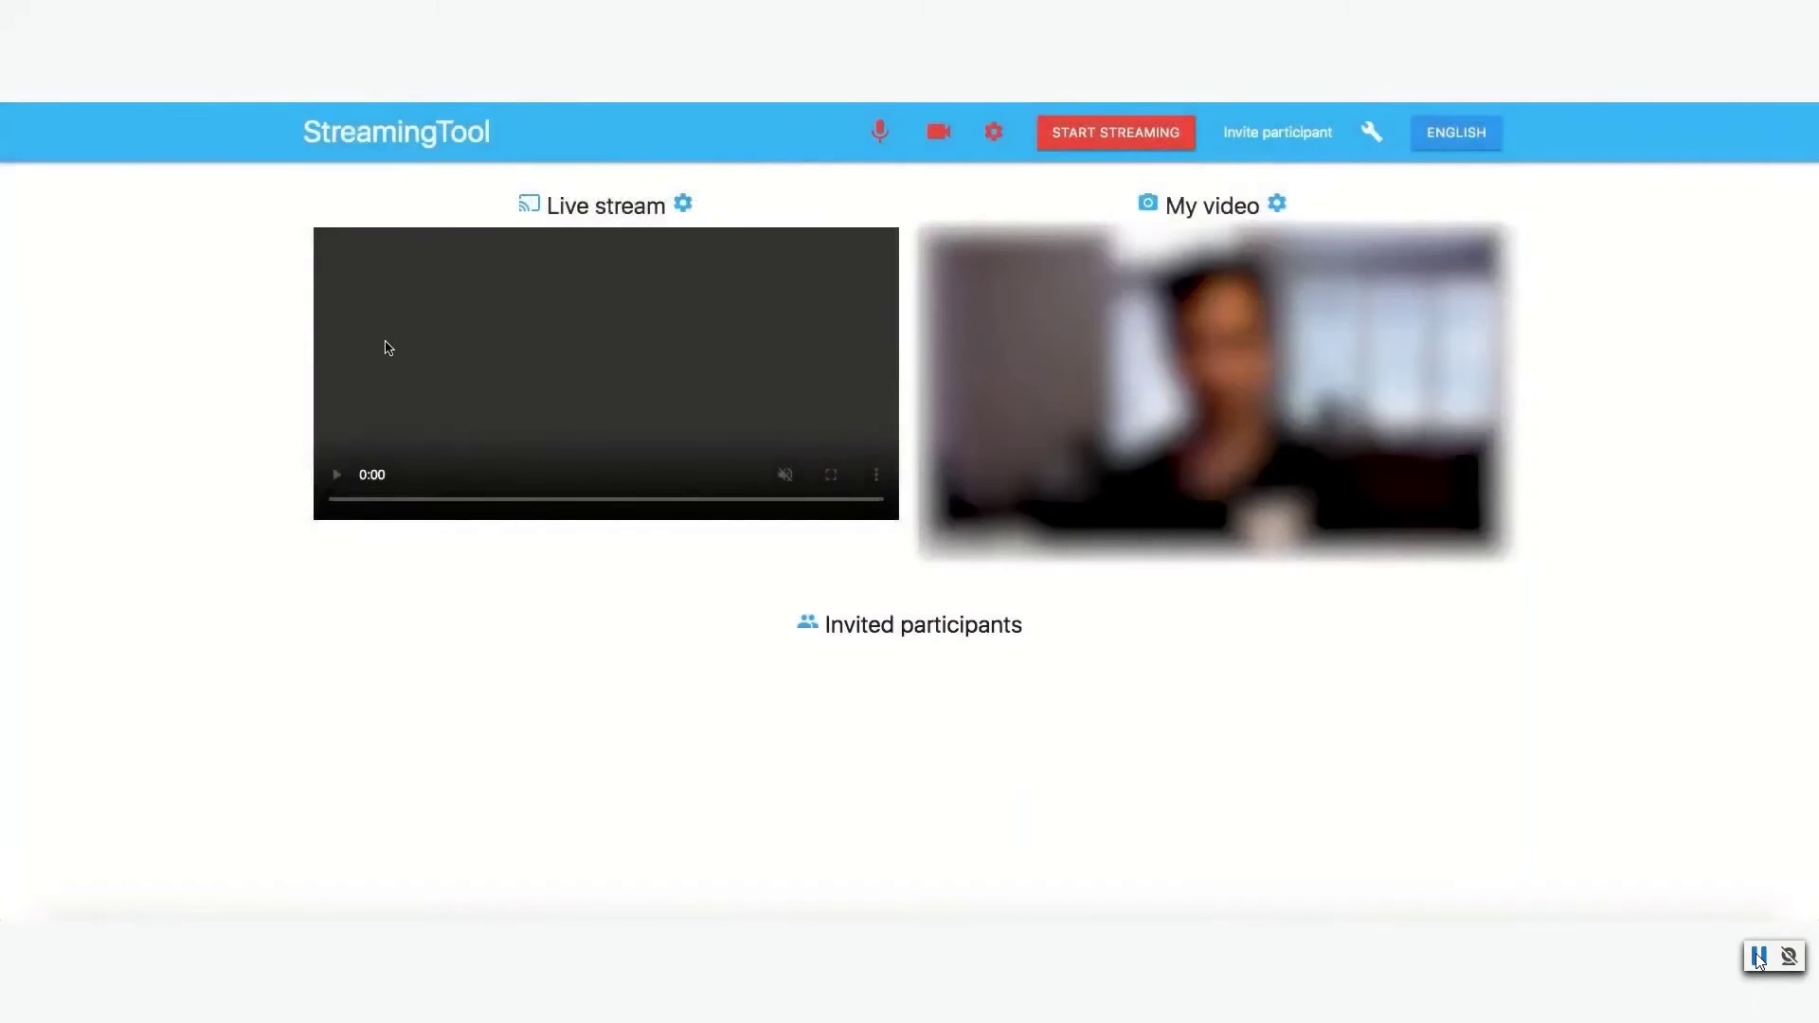
pyautogui.click(938, 132)
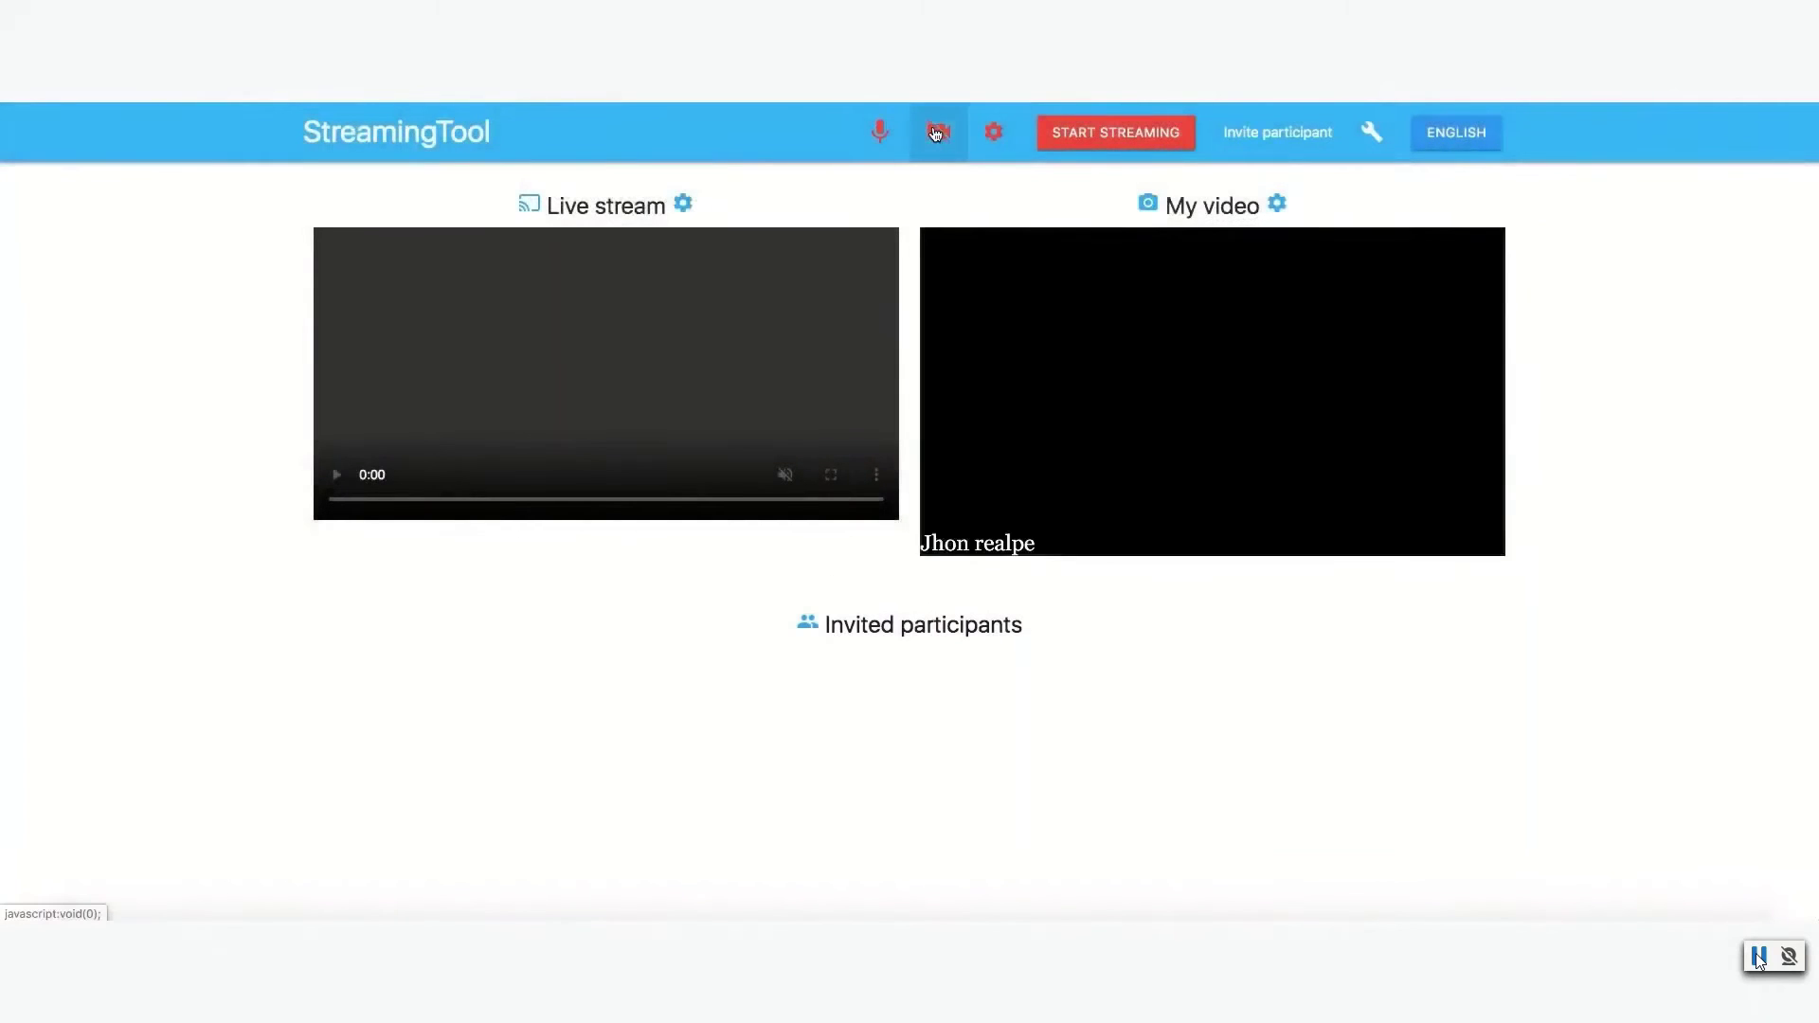
pyautogui.click(938, 131)
pyautogui.click(993, 131)
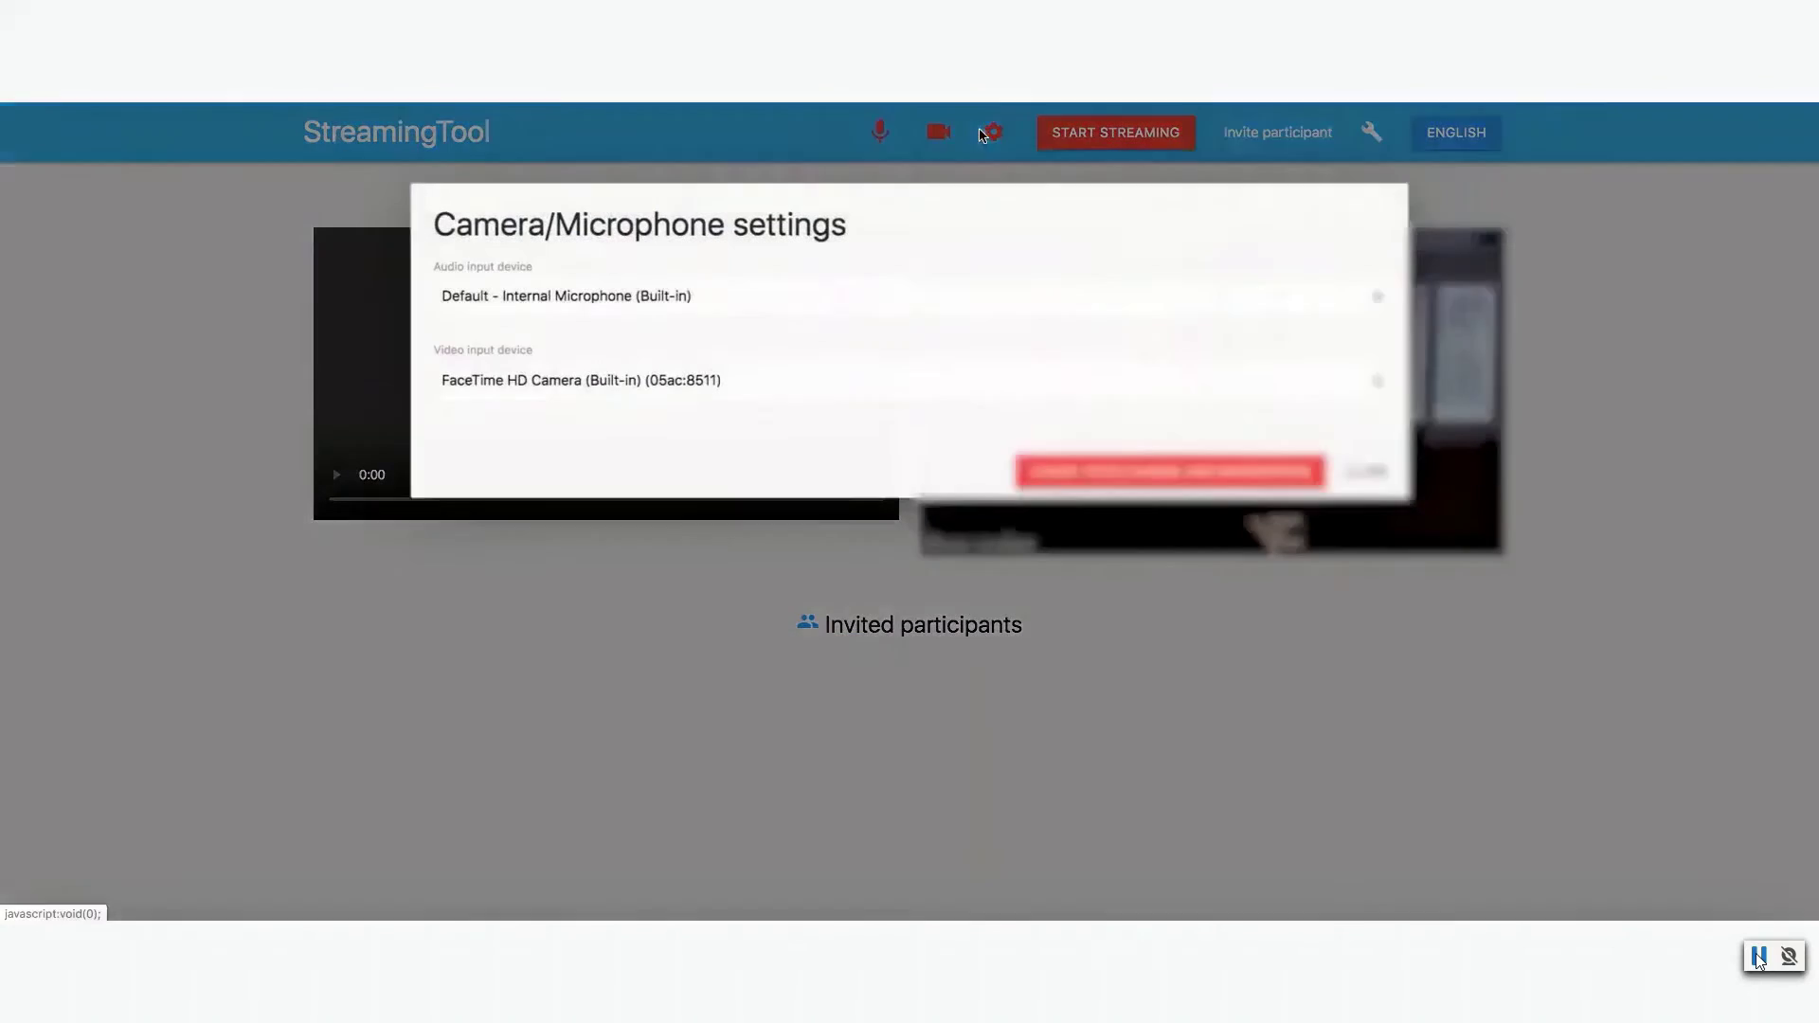
pyautogui.click(1367, 471)
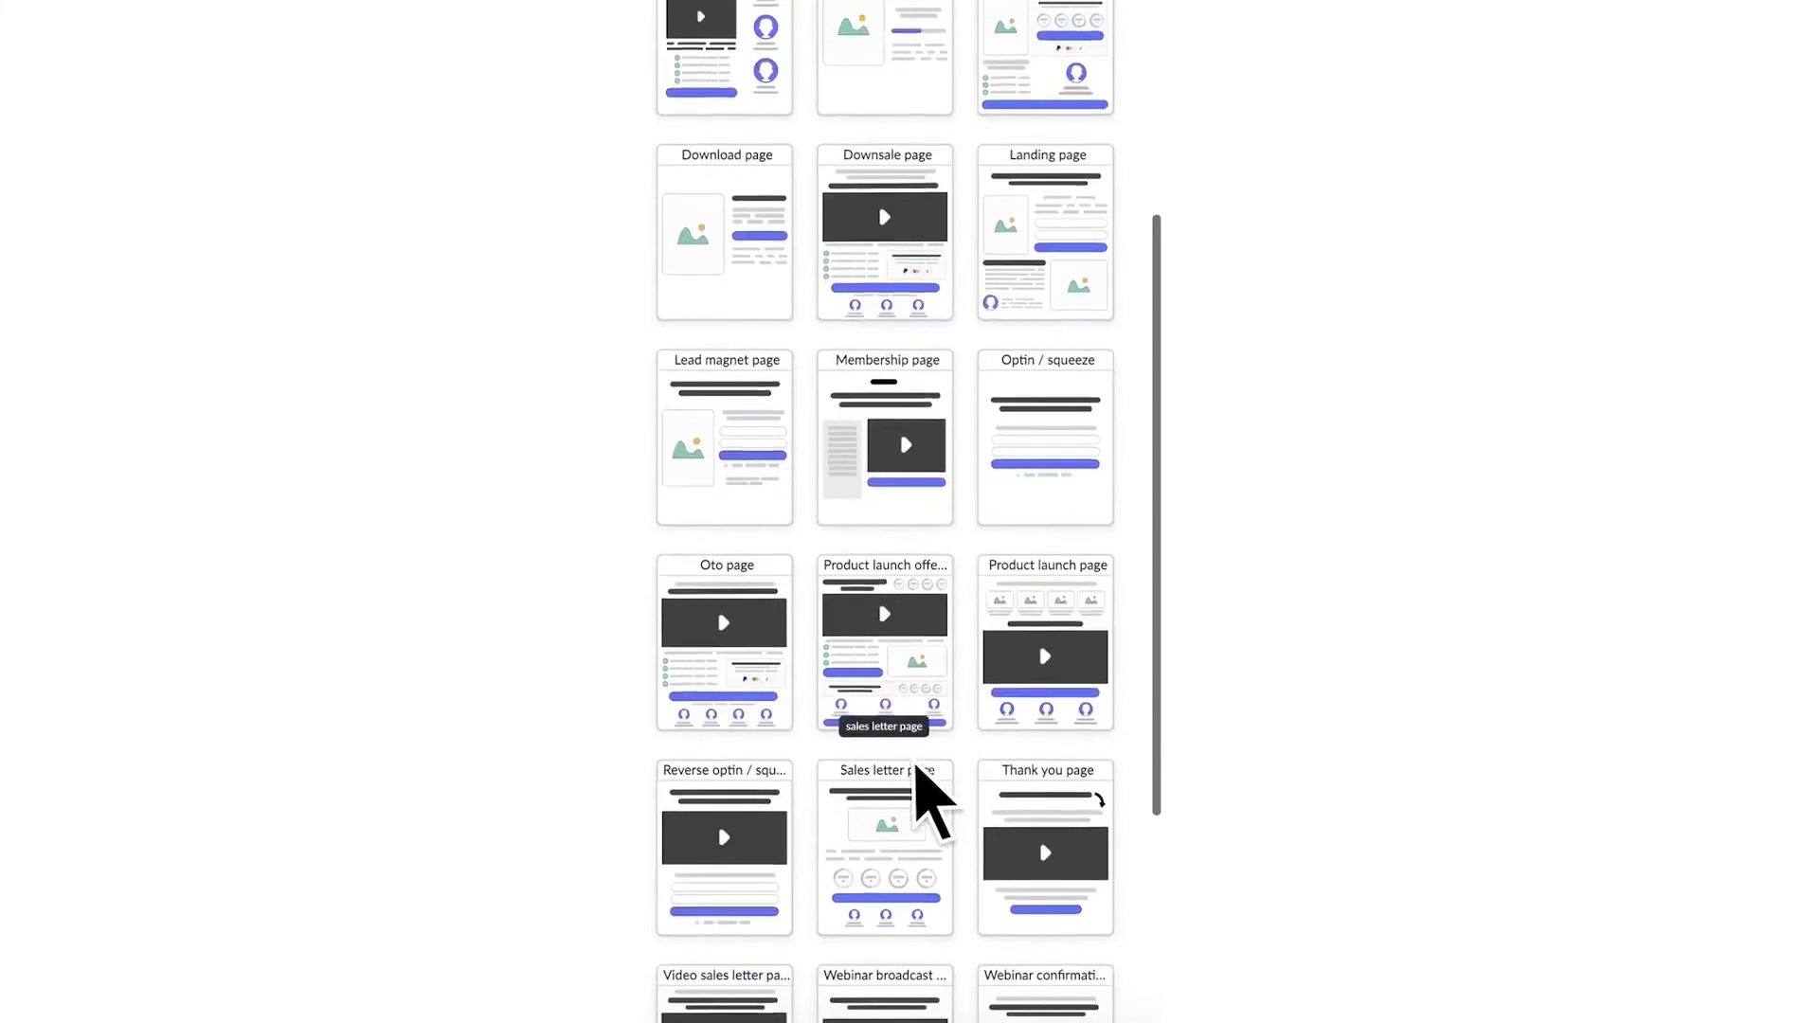
pyautogui.scroll(-2, 915, 772)
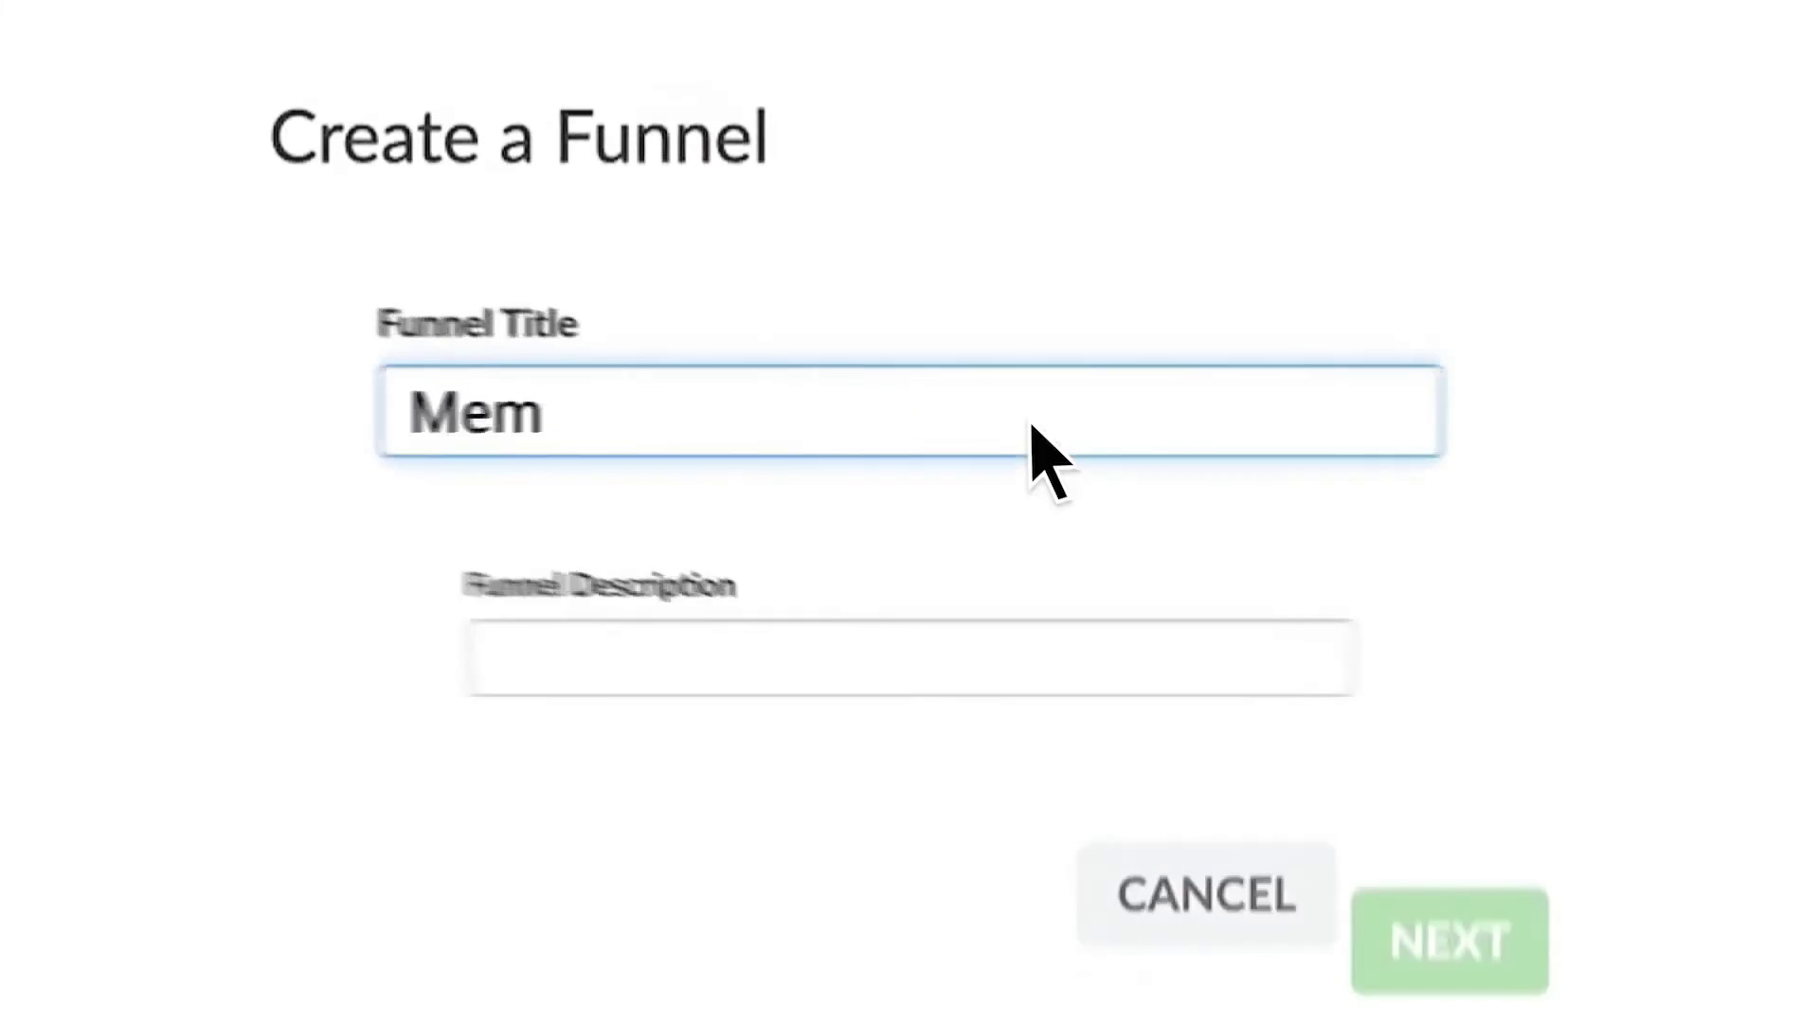
# - Give the members area funnel its title, continue creating it, and show the Personal elements panel
pyautogui.write('bers area fun')
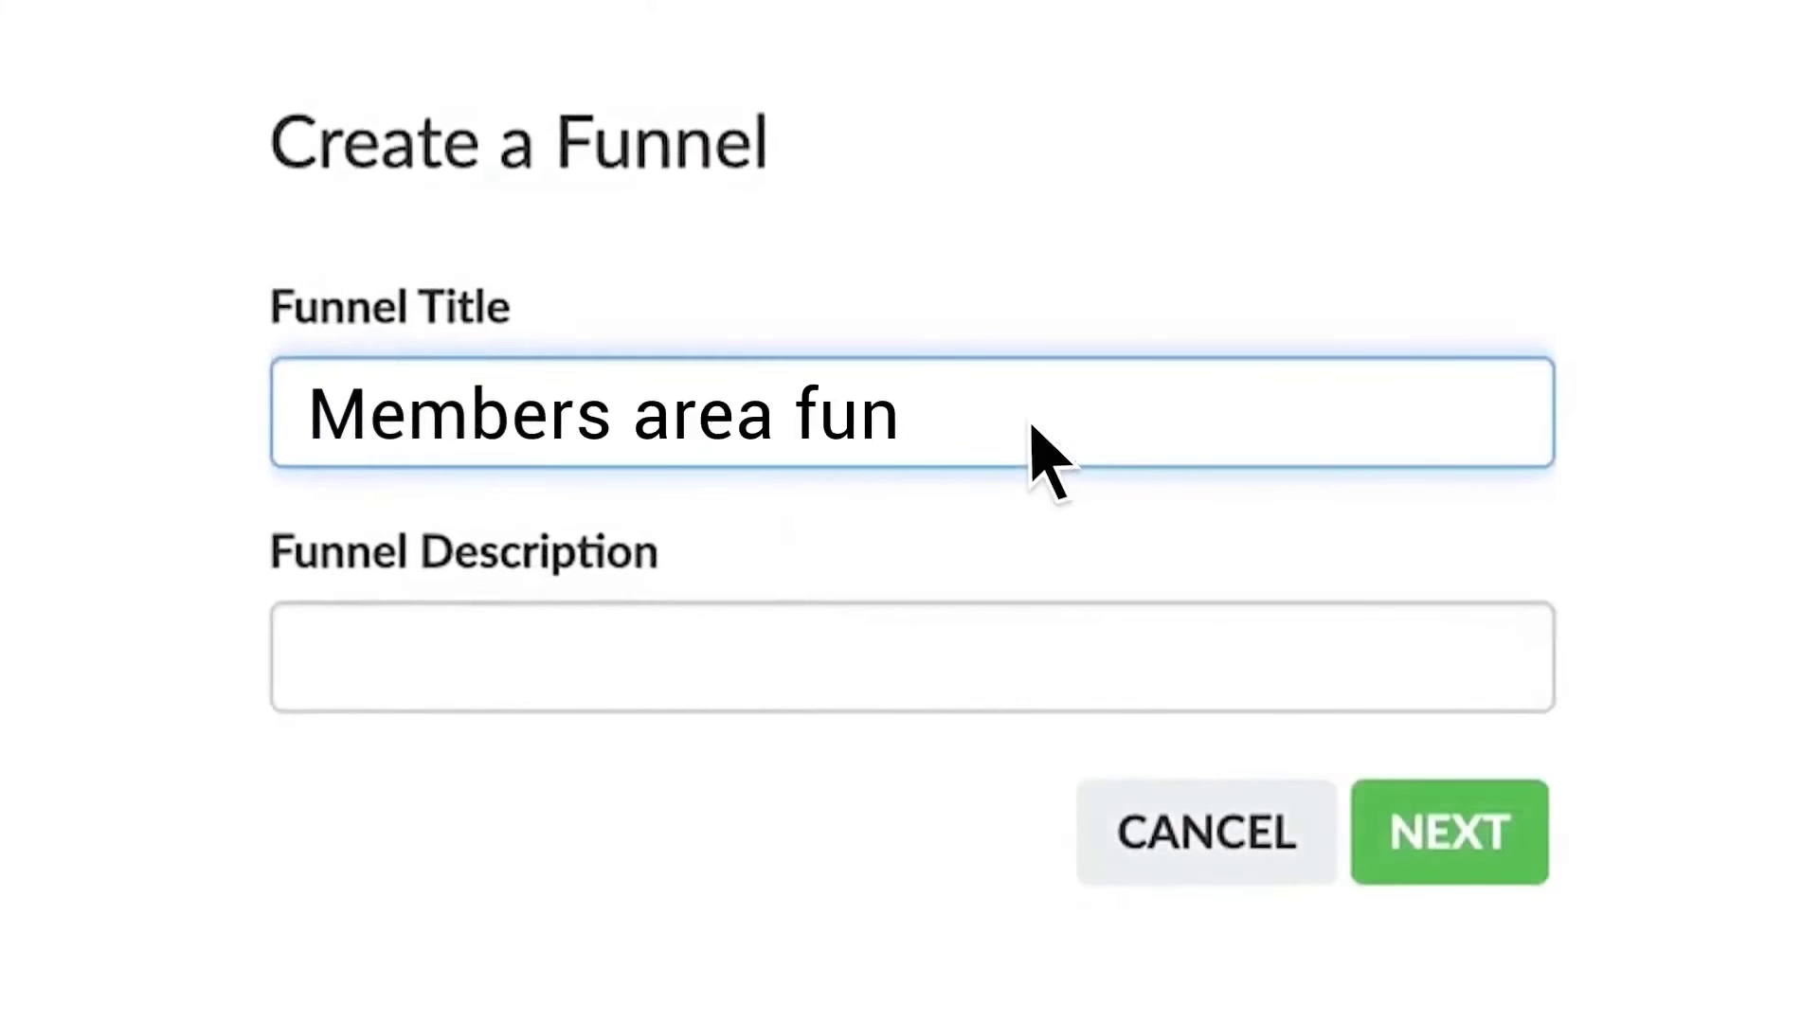
pyautogui.click(1435, 836)
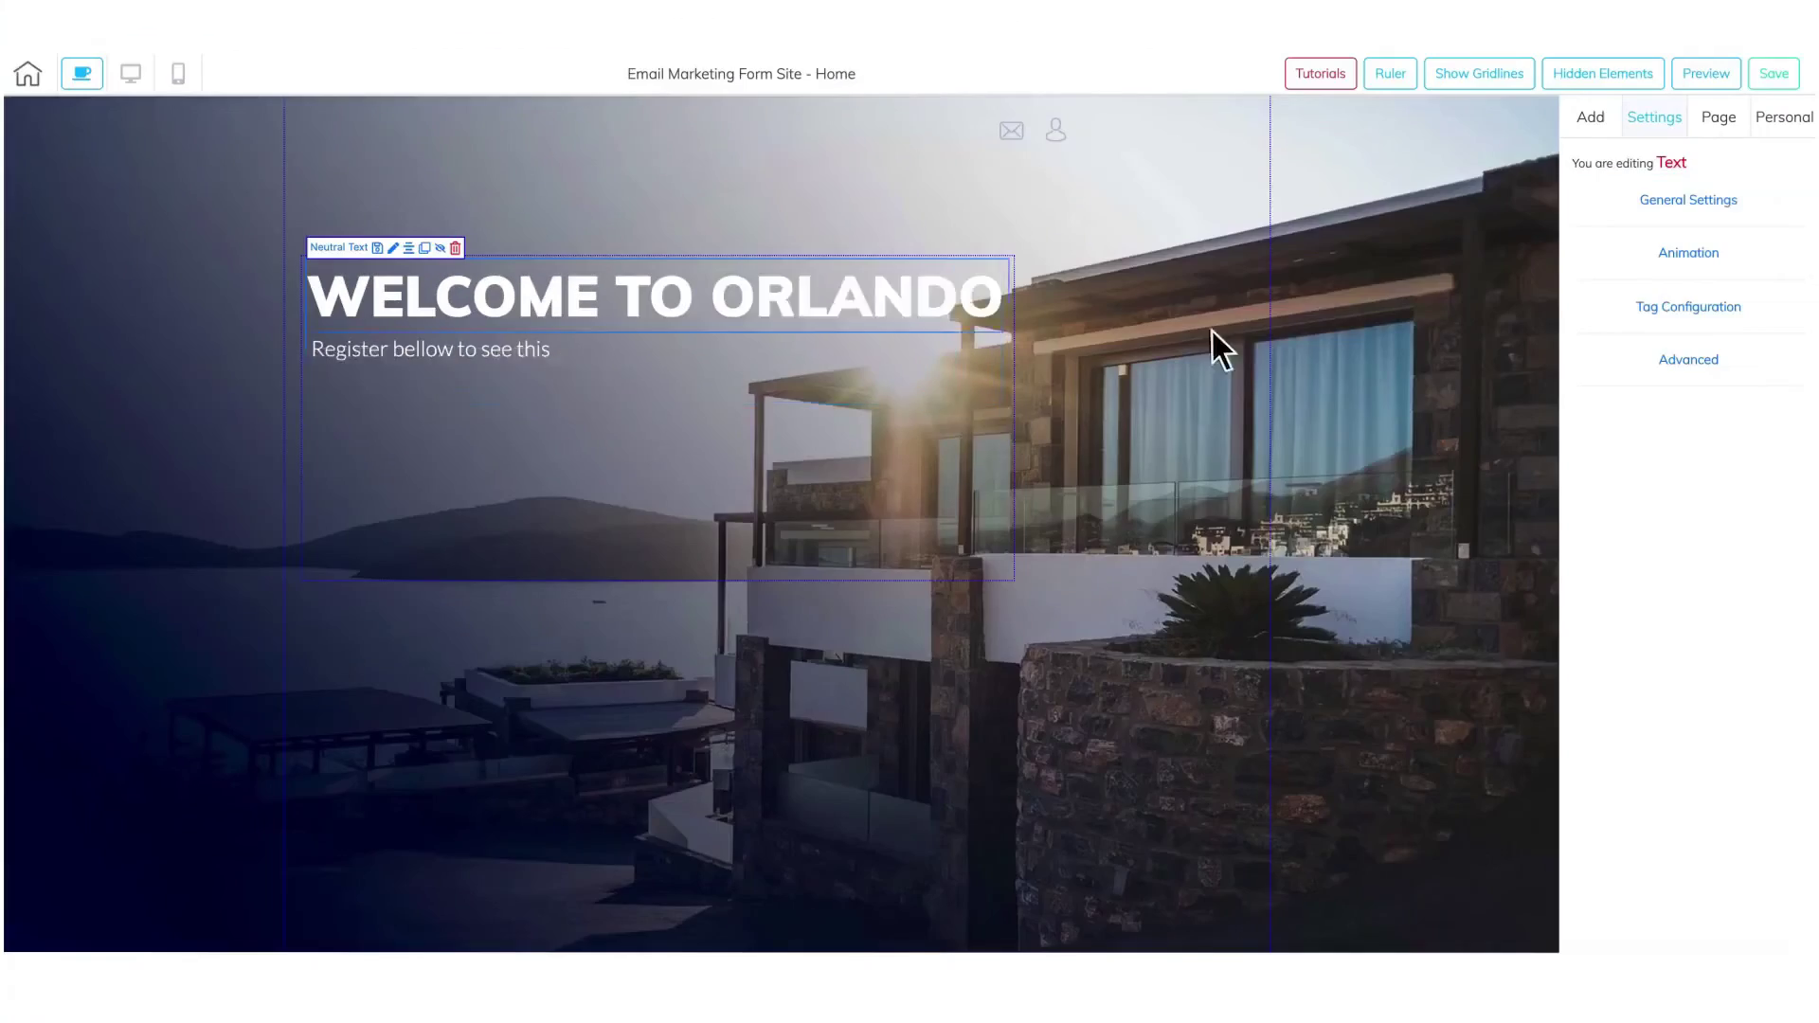
pyautogui.click(1782, 113)
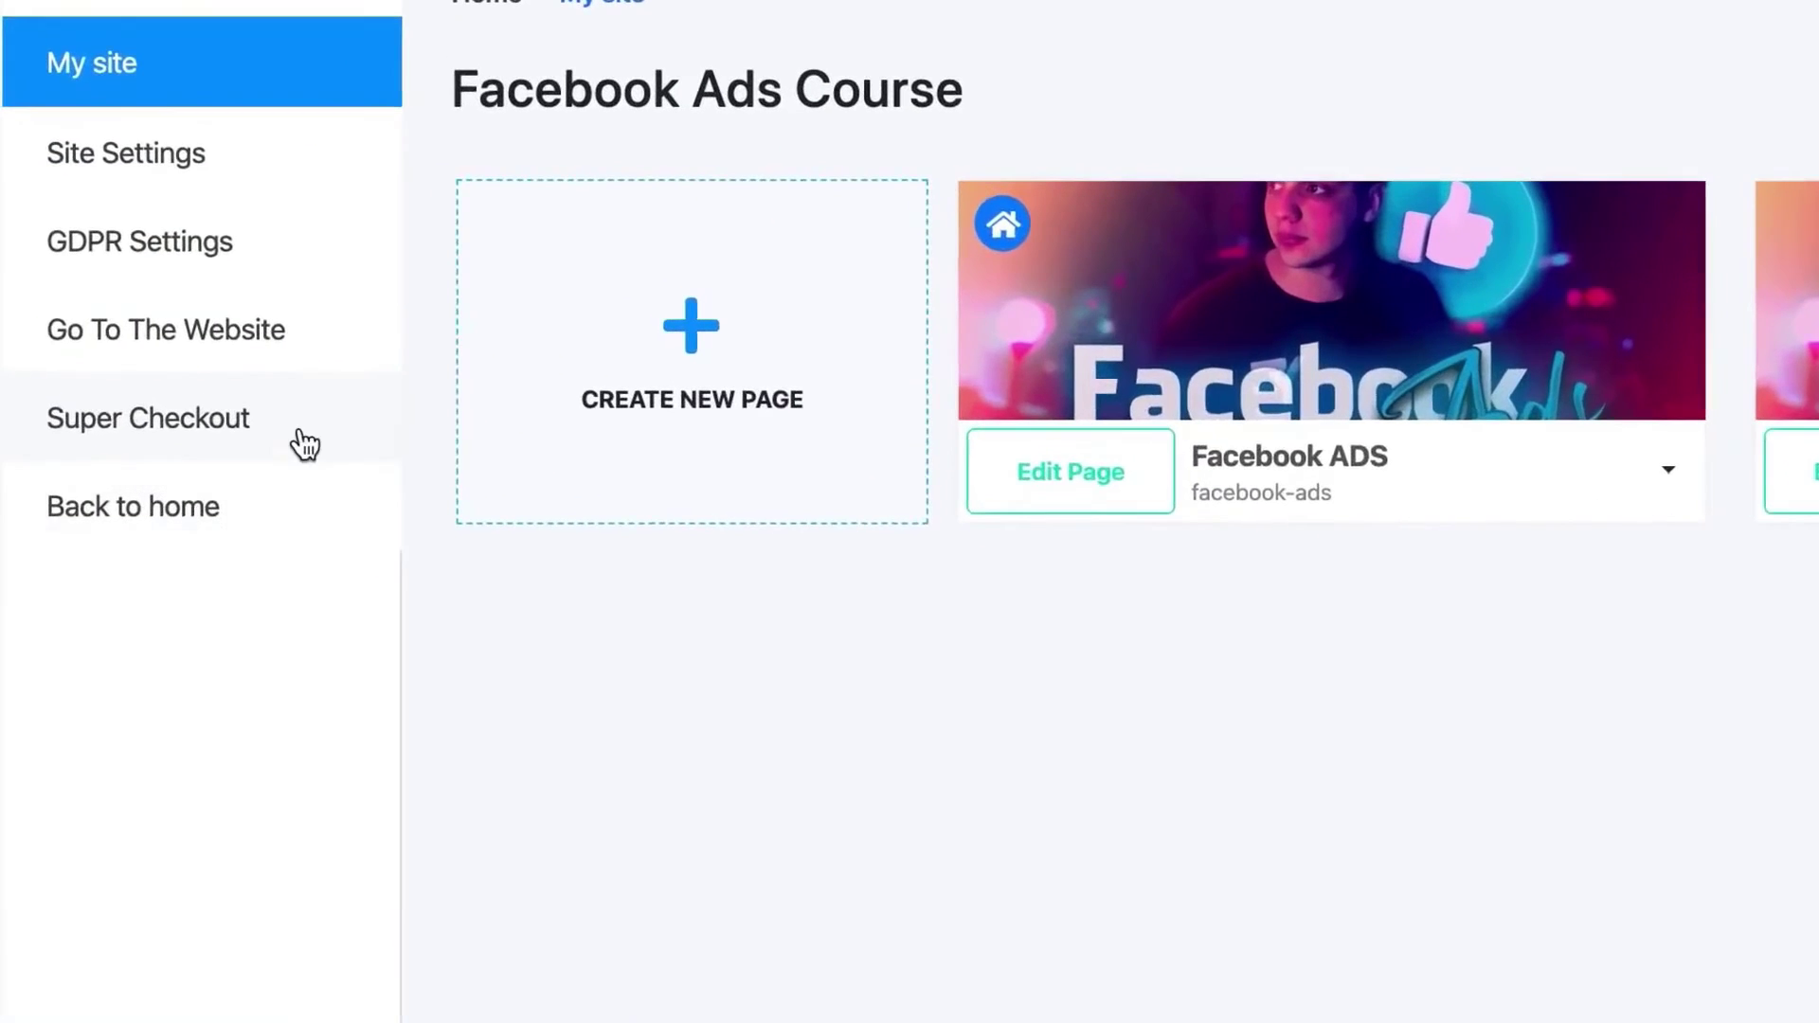
# - Edit the product's 2 Steps Checkout design and set PayPal as the payment method
pyautogui.click(297, 442)
pyautogui.click(711, 536)
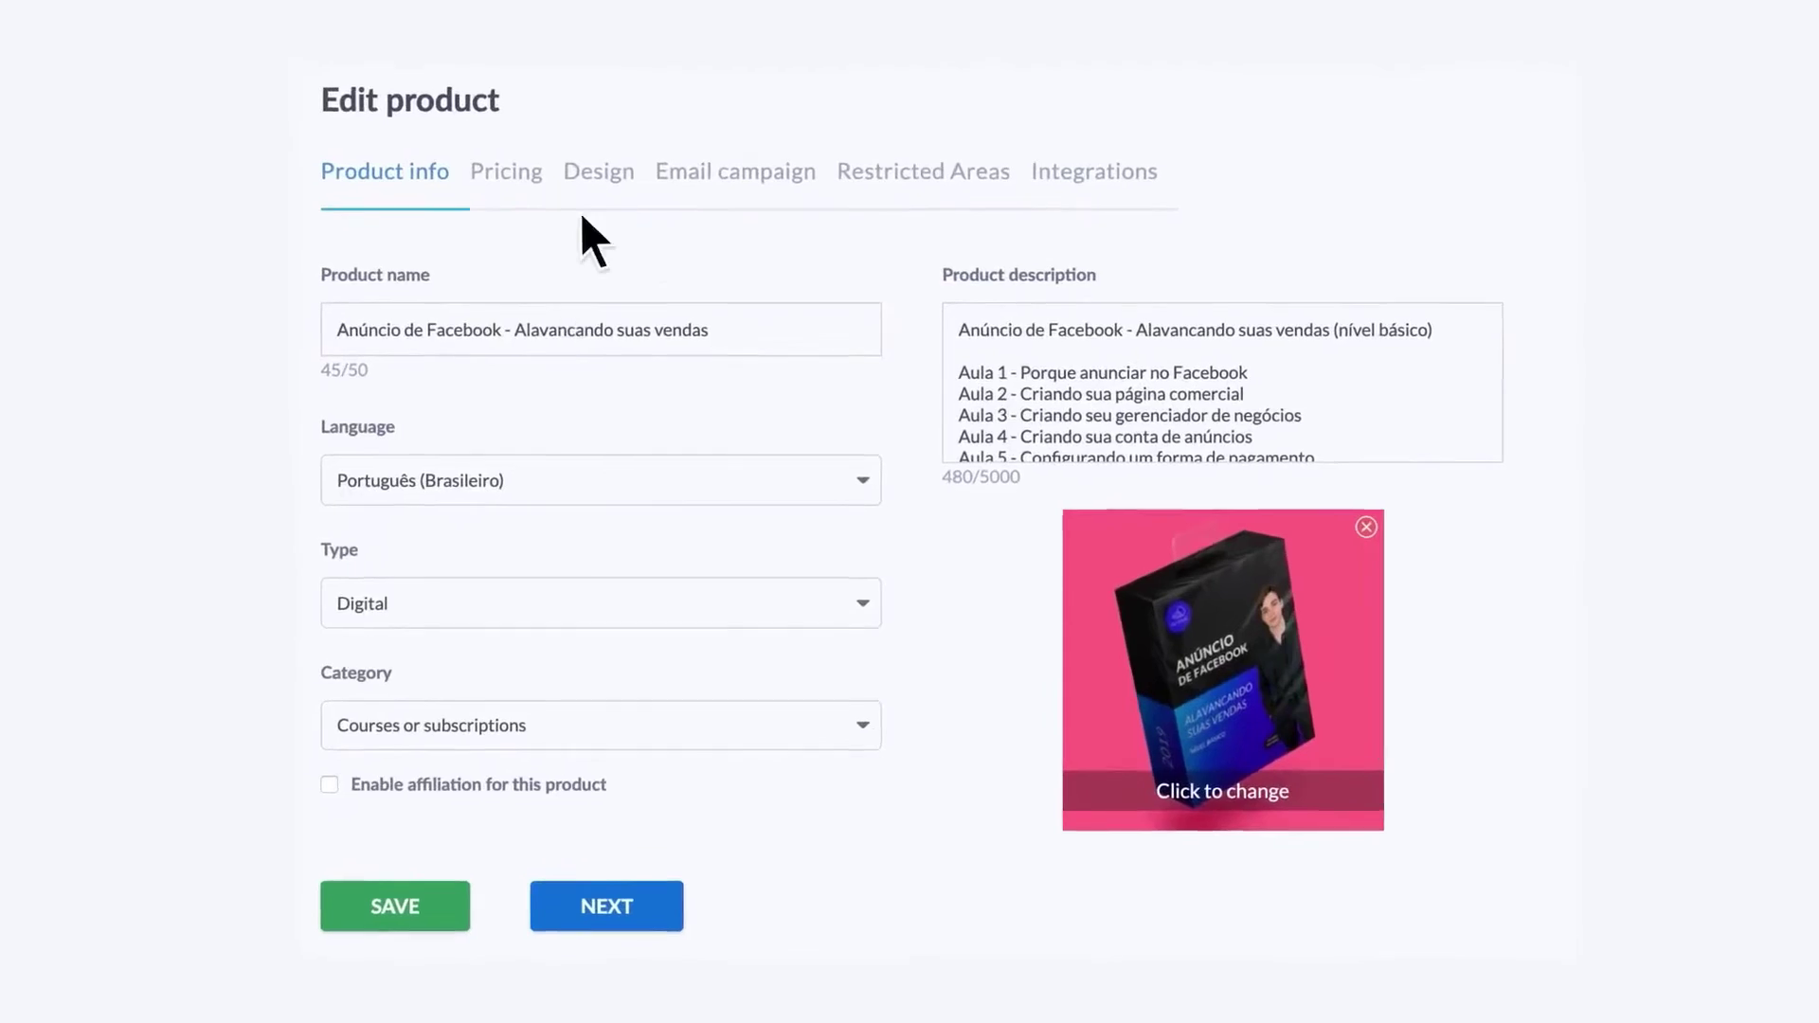
pyautogui.click(604, 176)
pyautogui.click(890, 652)
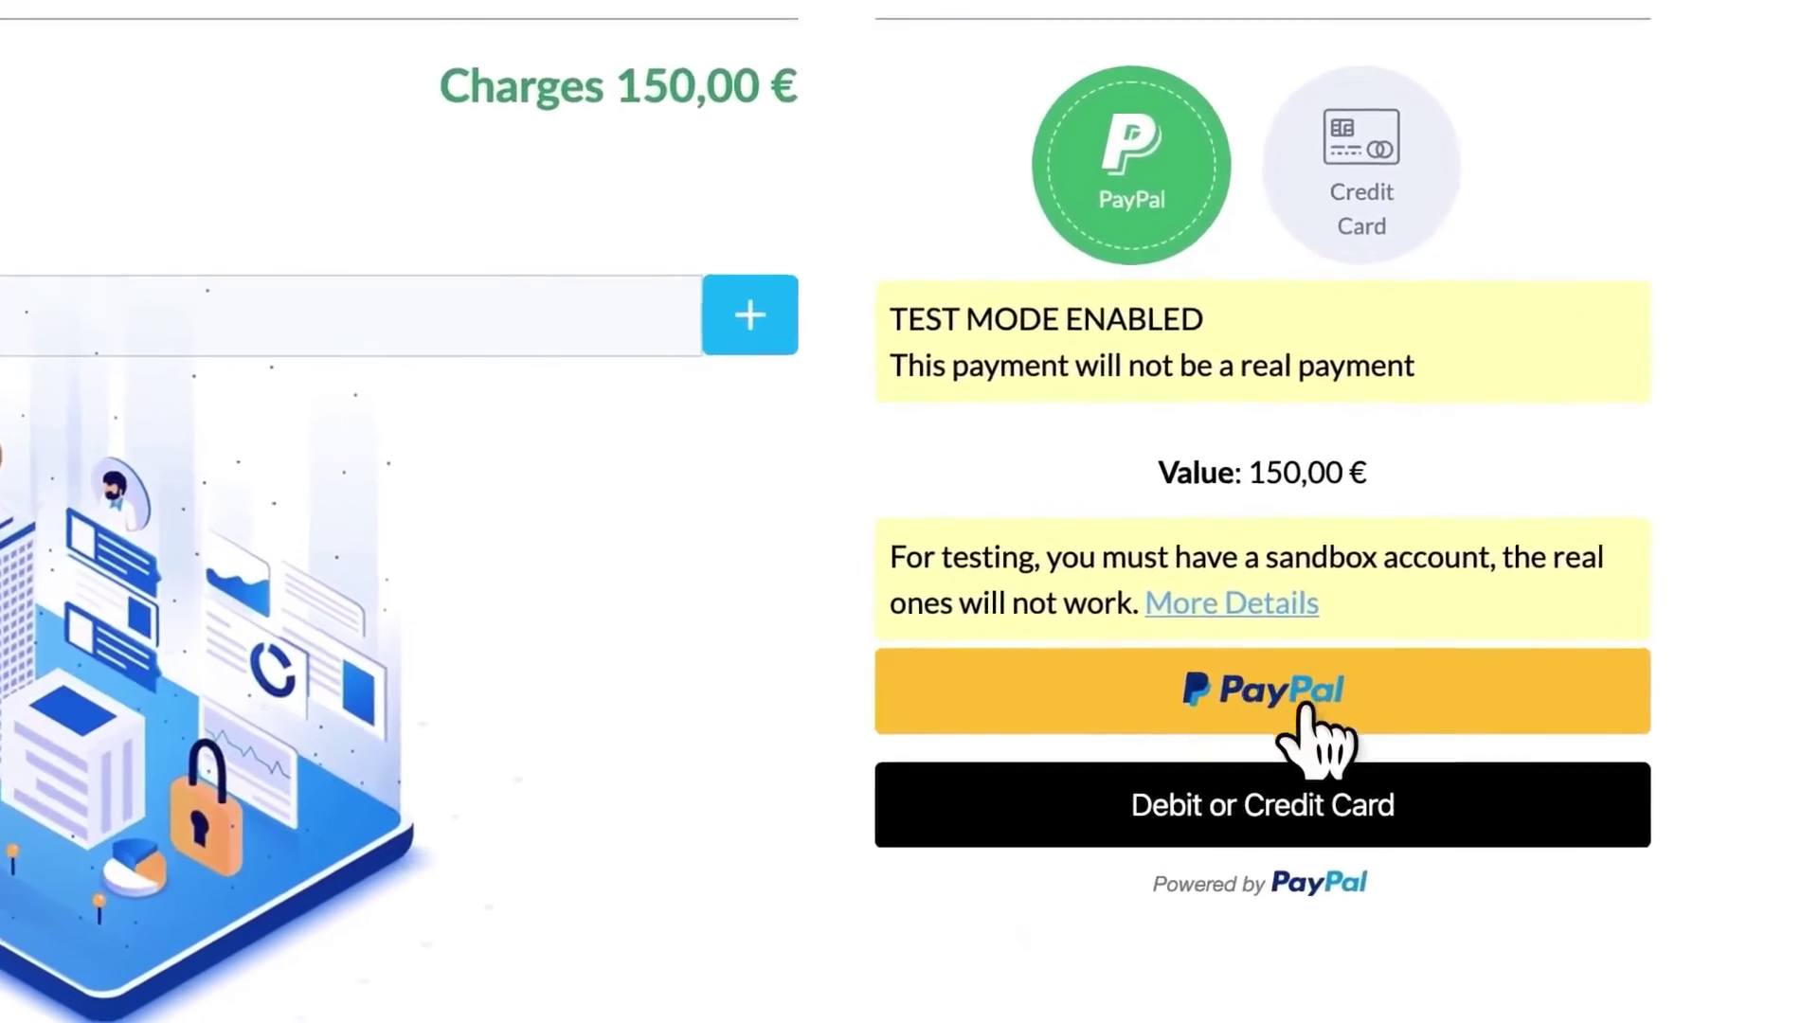
pyautogui.click(1305, 705)
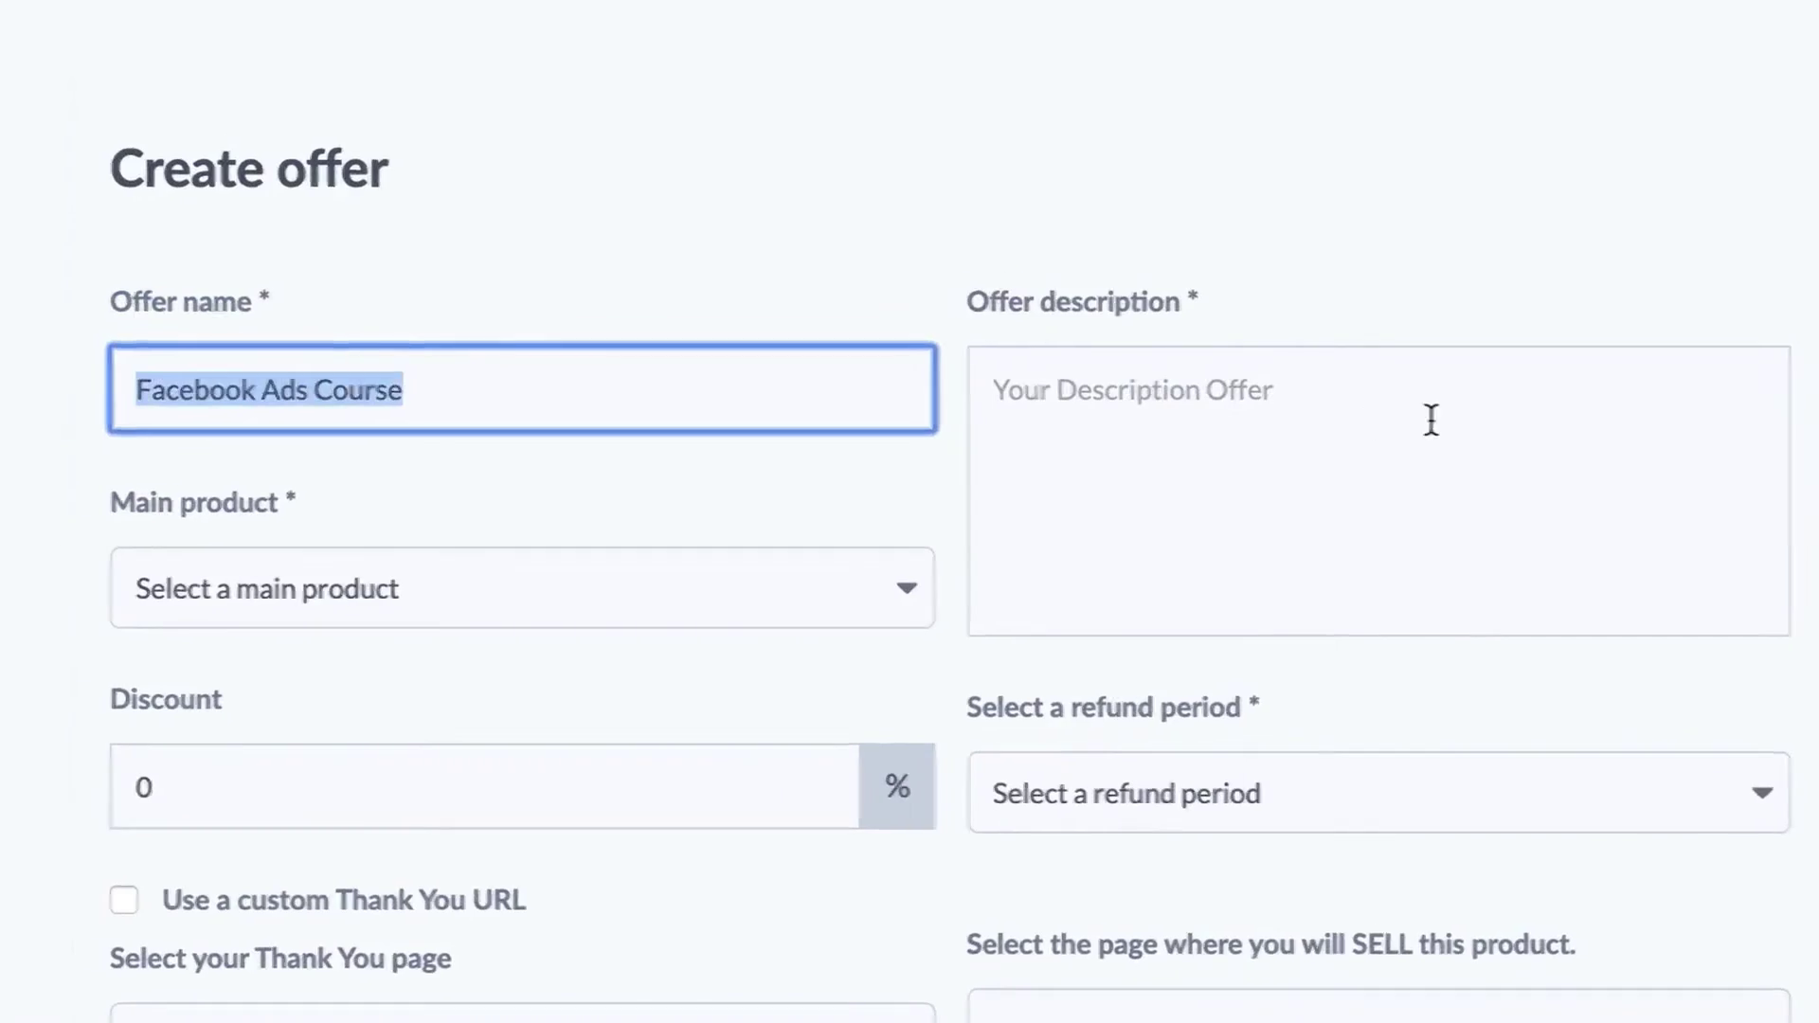
# - Append '(Advanced)' to the offer name and add the course as an optional product
pyautogui.click(1430, 420)
pyautogui.hotkey('ctrl', 'v')
pyautogui.write('(Advanced)')
pyautogui.click(1178, 381)
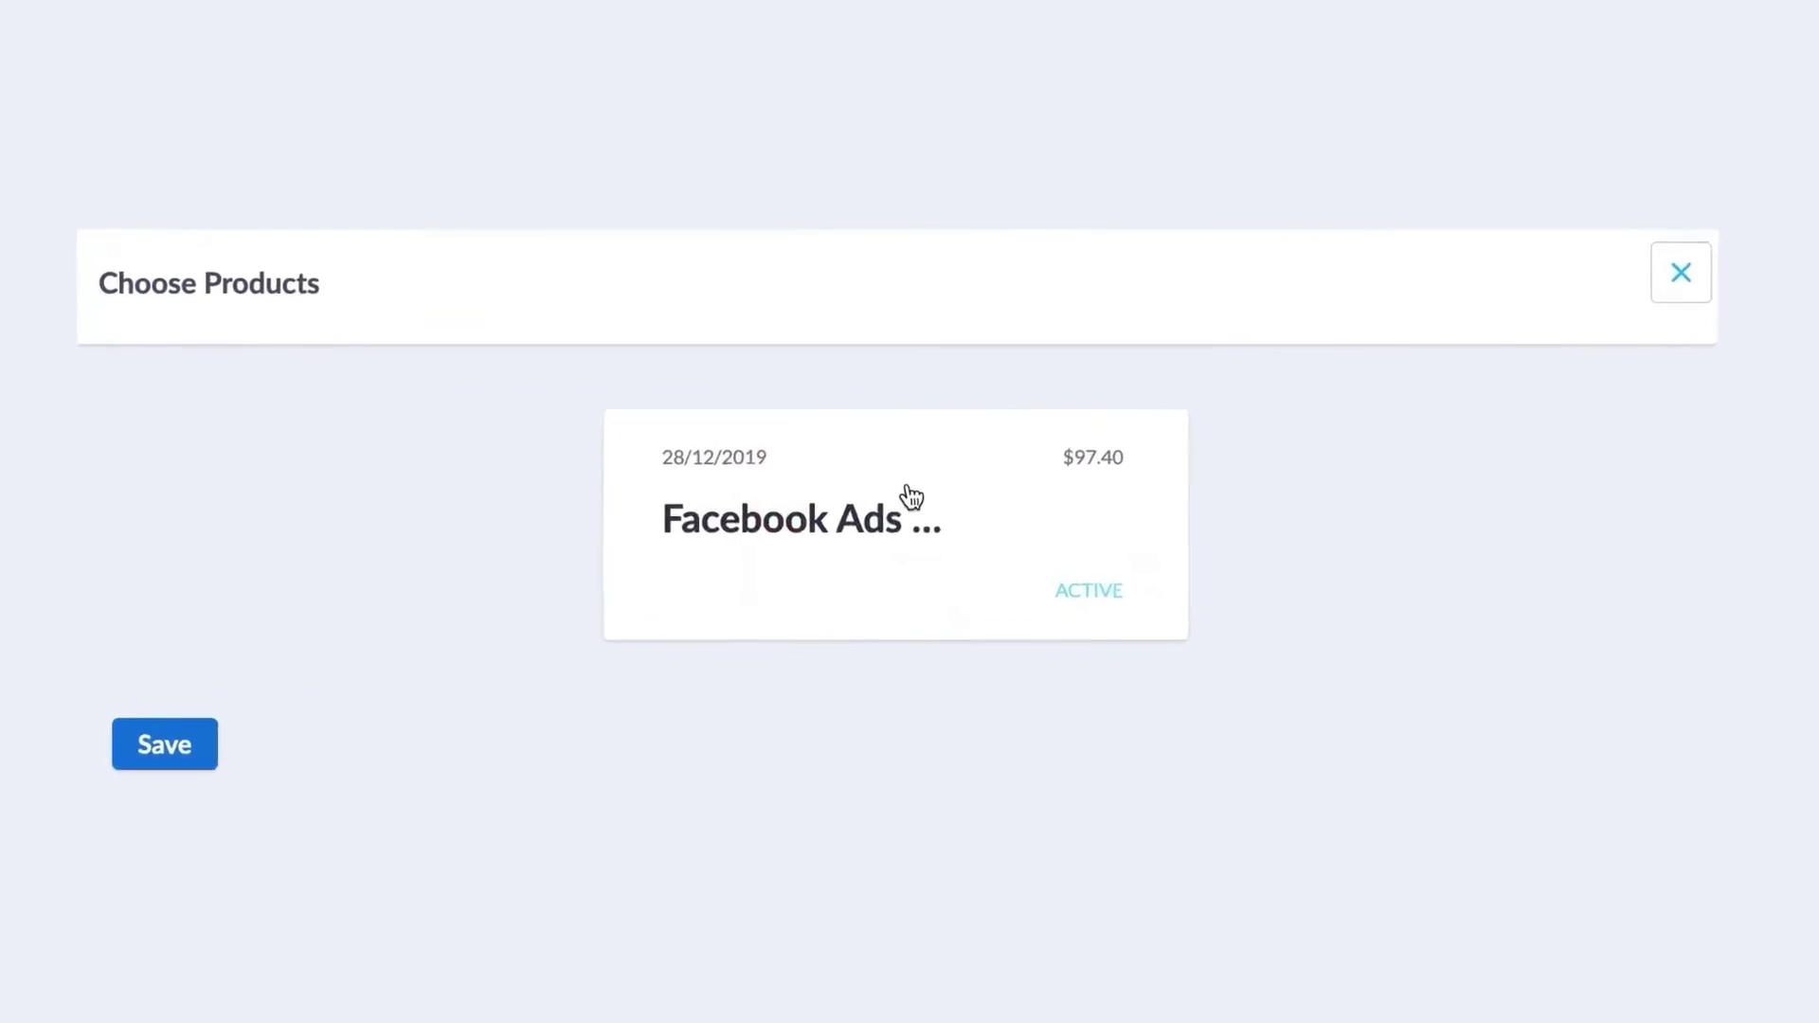
pyautogui.click(909, 496)
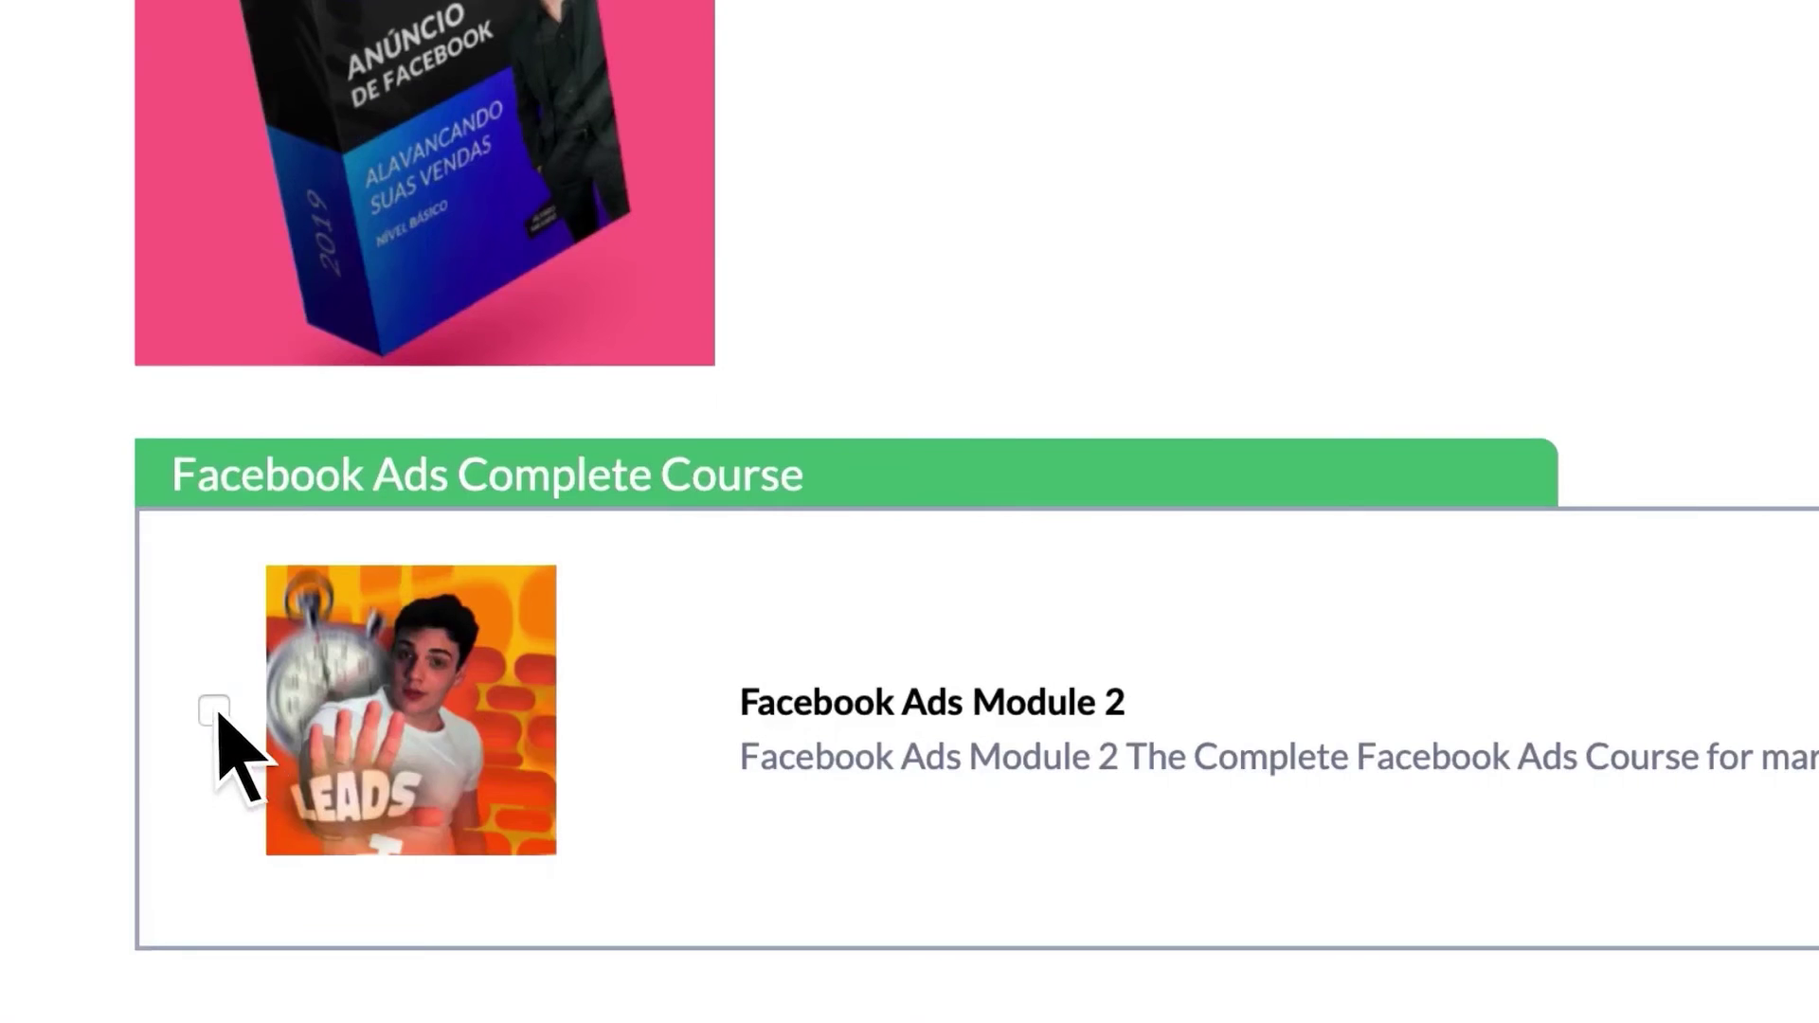
pyautogui.click(215, 711)
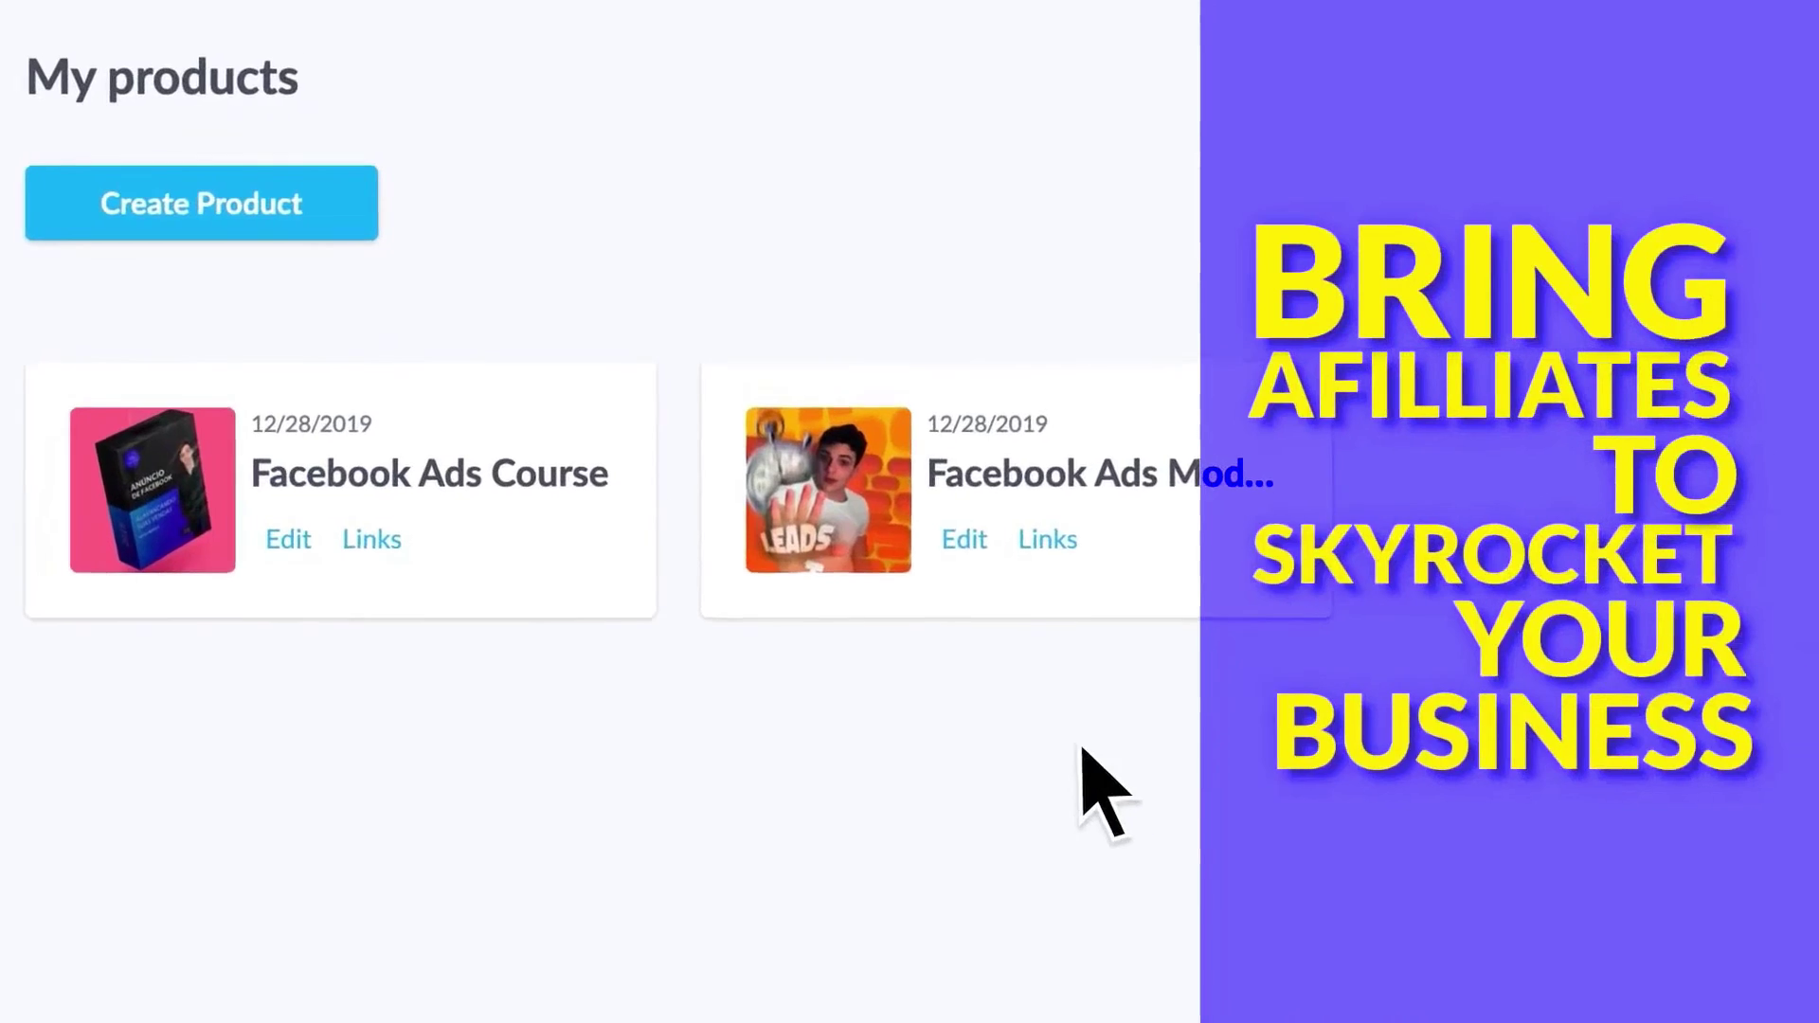
# - Enable affiliation on the course with two levels of 30, and write the funnel's capture message
pyautogui.click(922, 470)
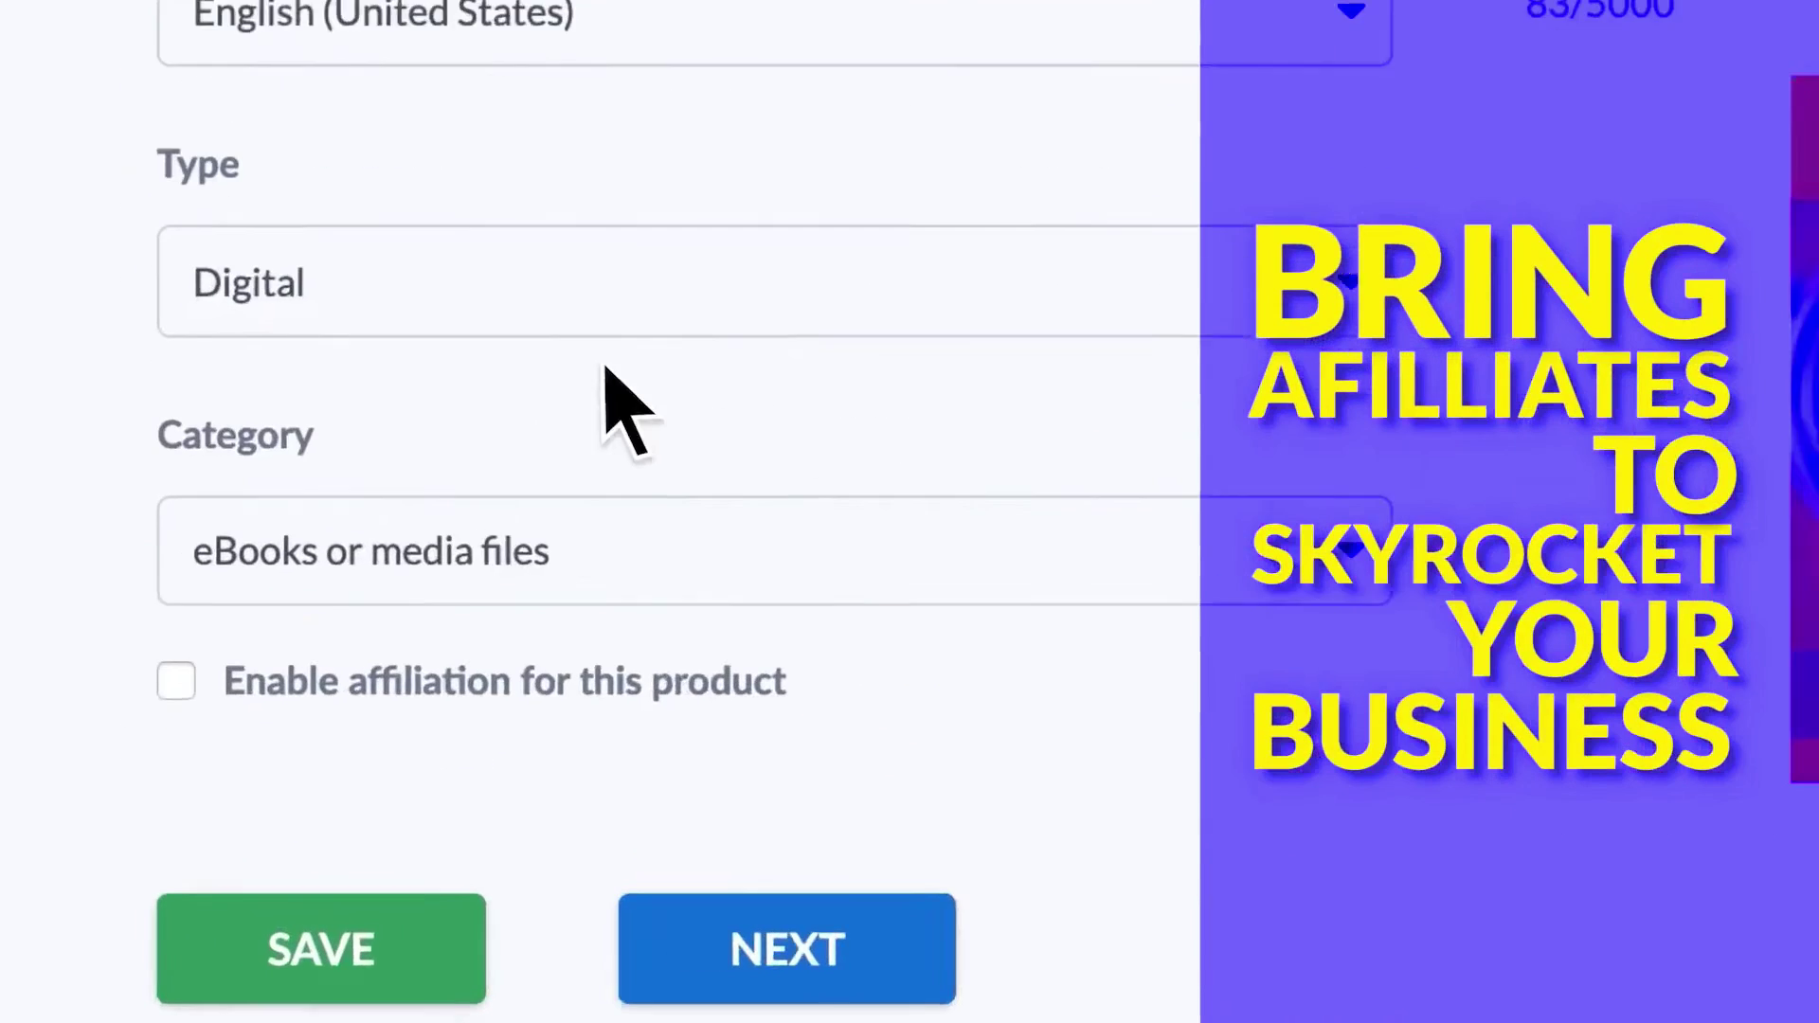
pyautogui.click(180, 668)
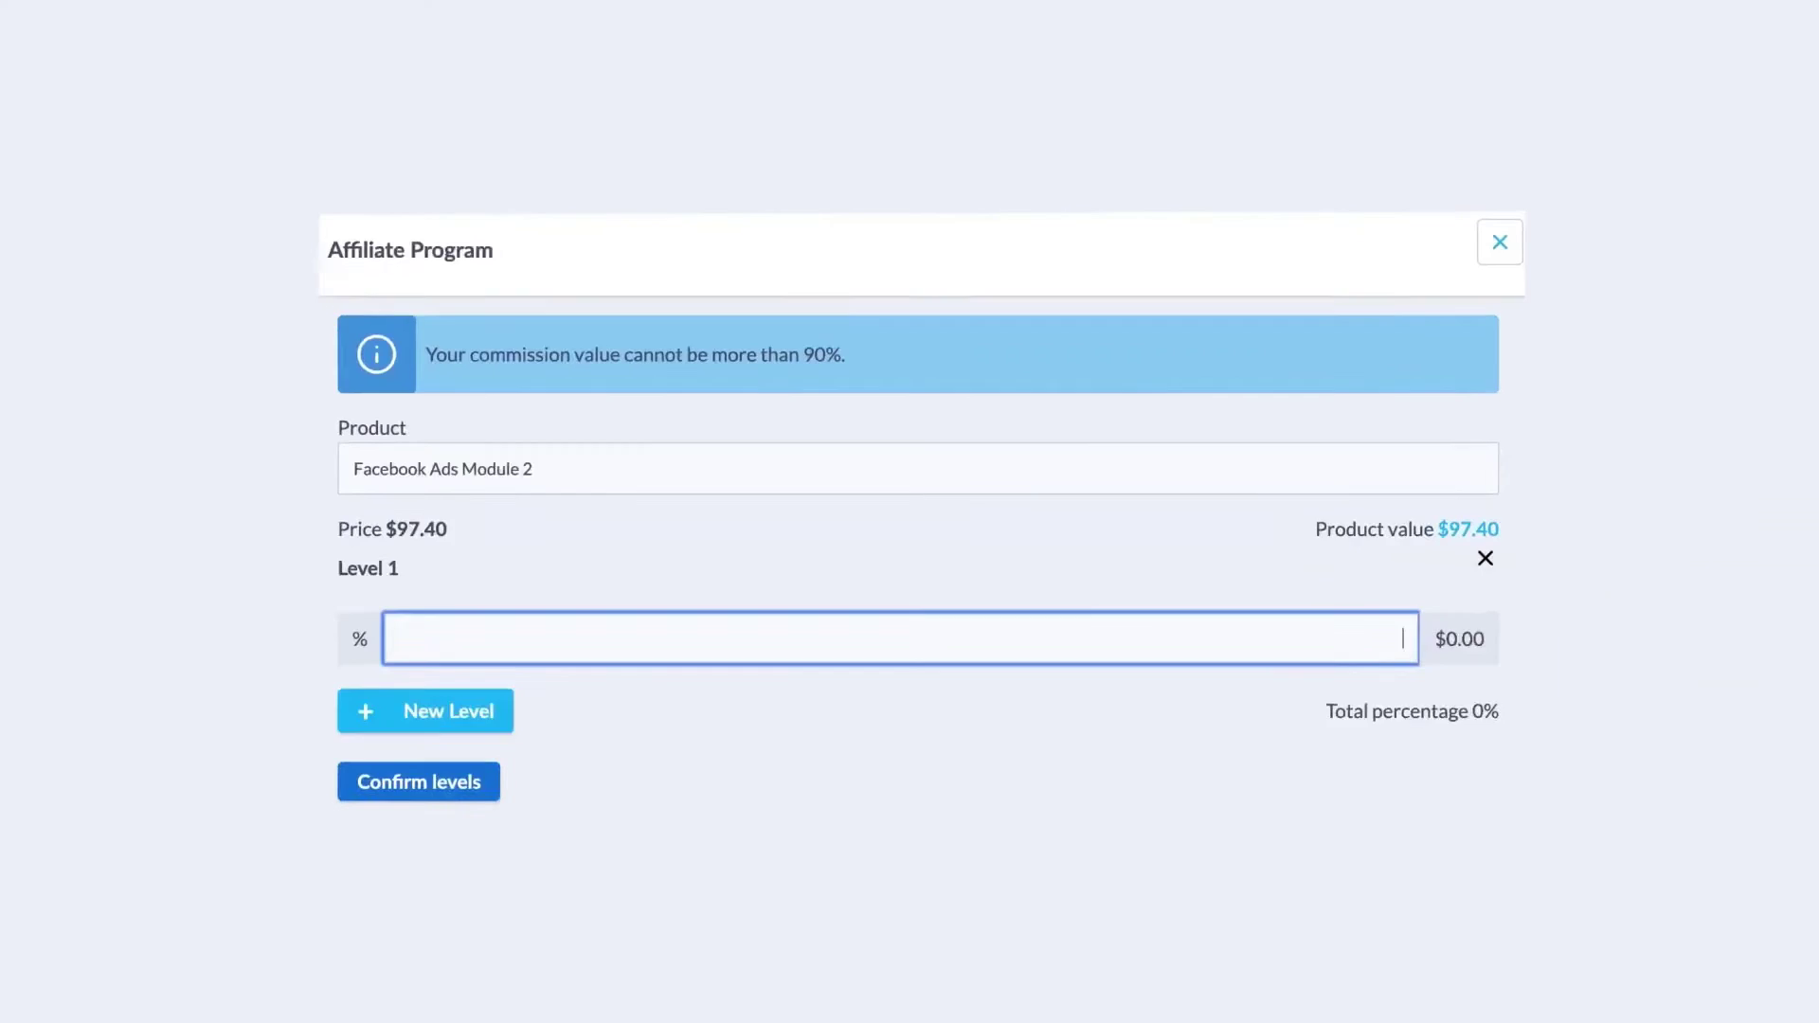
pyautogui.write('30')
pyautogui.write('30')
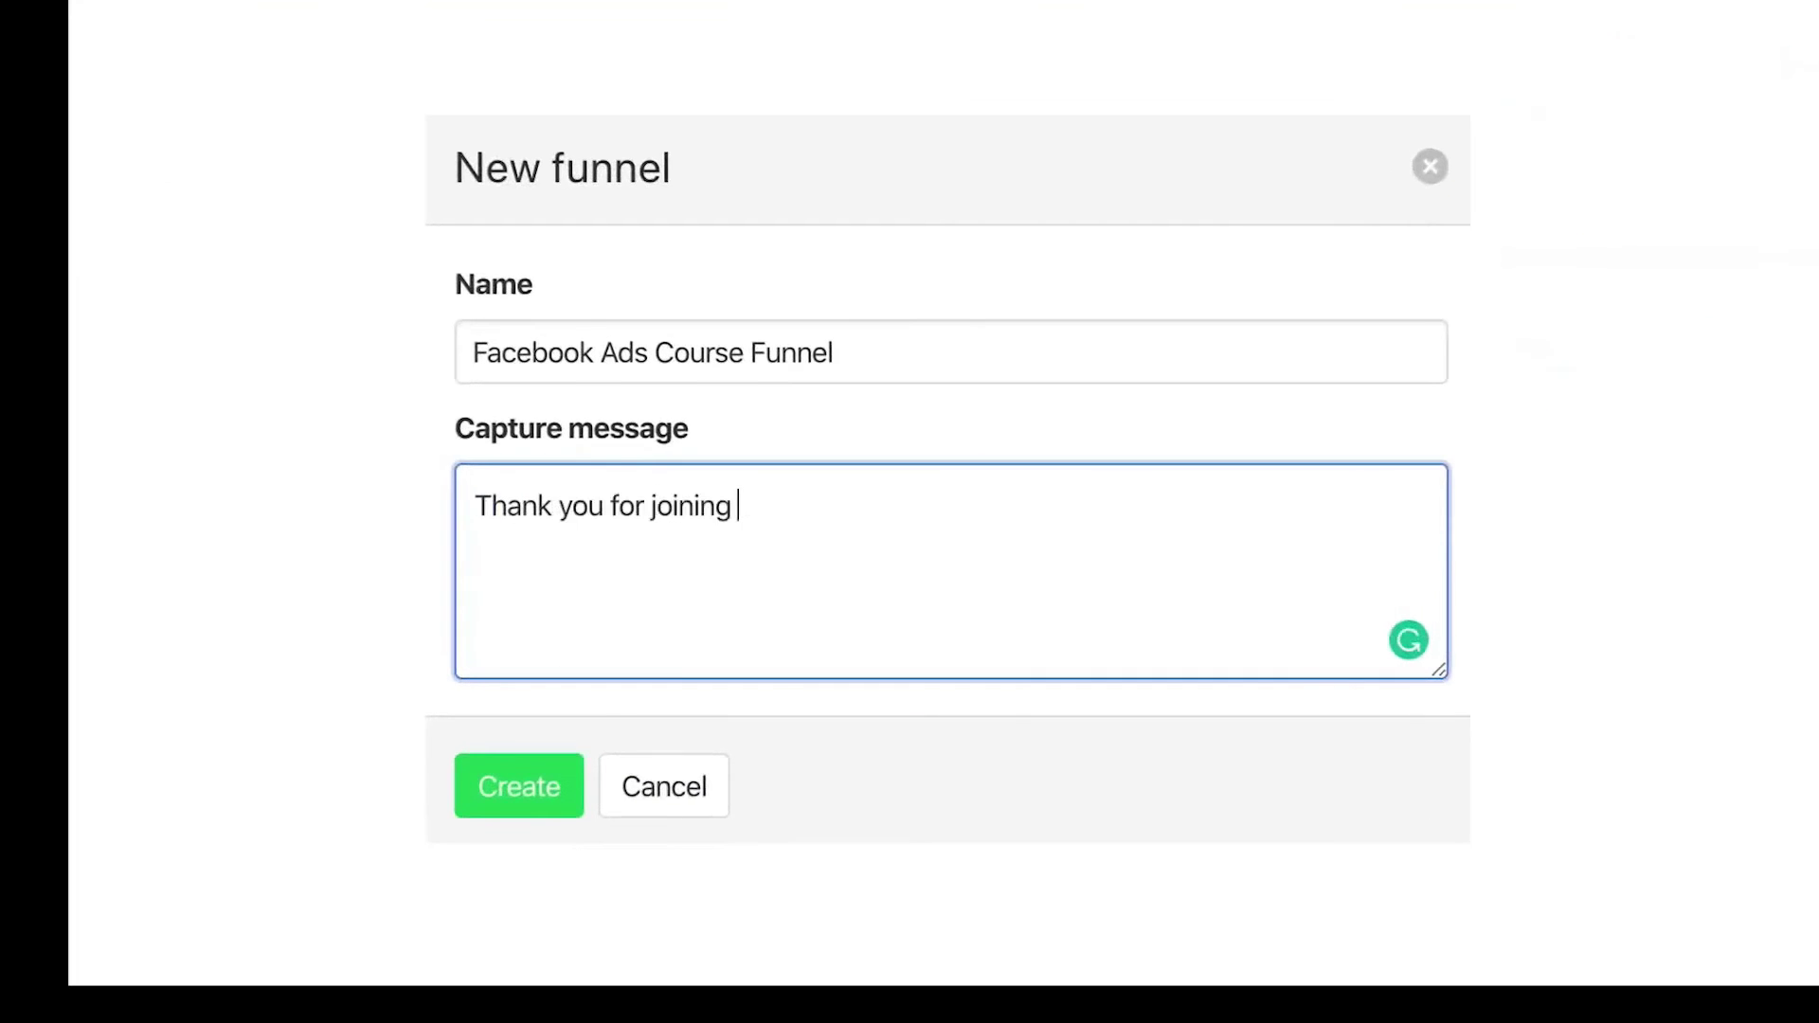
pyautogui.write('our group, I just wanted to let you know that we will be doing an amazing promotion this week for our new Facebook Ads Course! would you like to know more about it?')
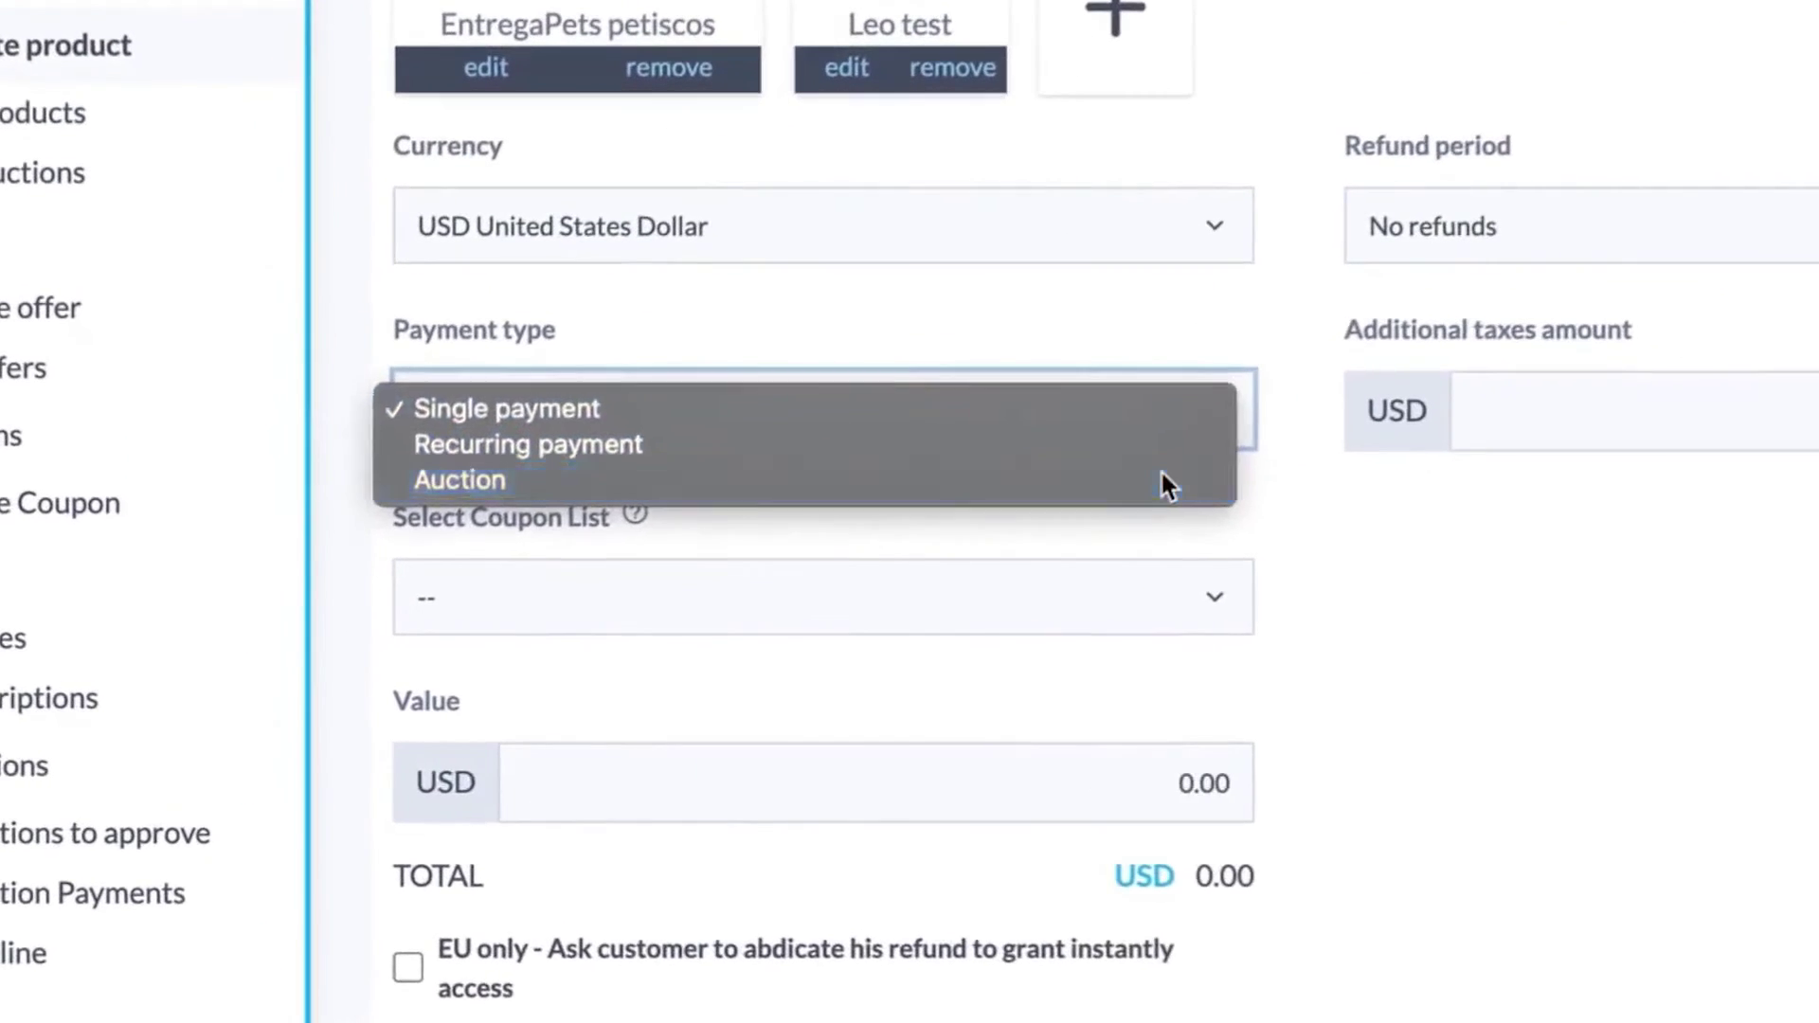
# - Sell the product as a Highest Bidder auction and bid $29.91 on the knife set
pyautogui.click(1162, 478)
pyautogui.scroll(-5, 1161, 455)
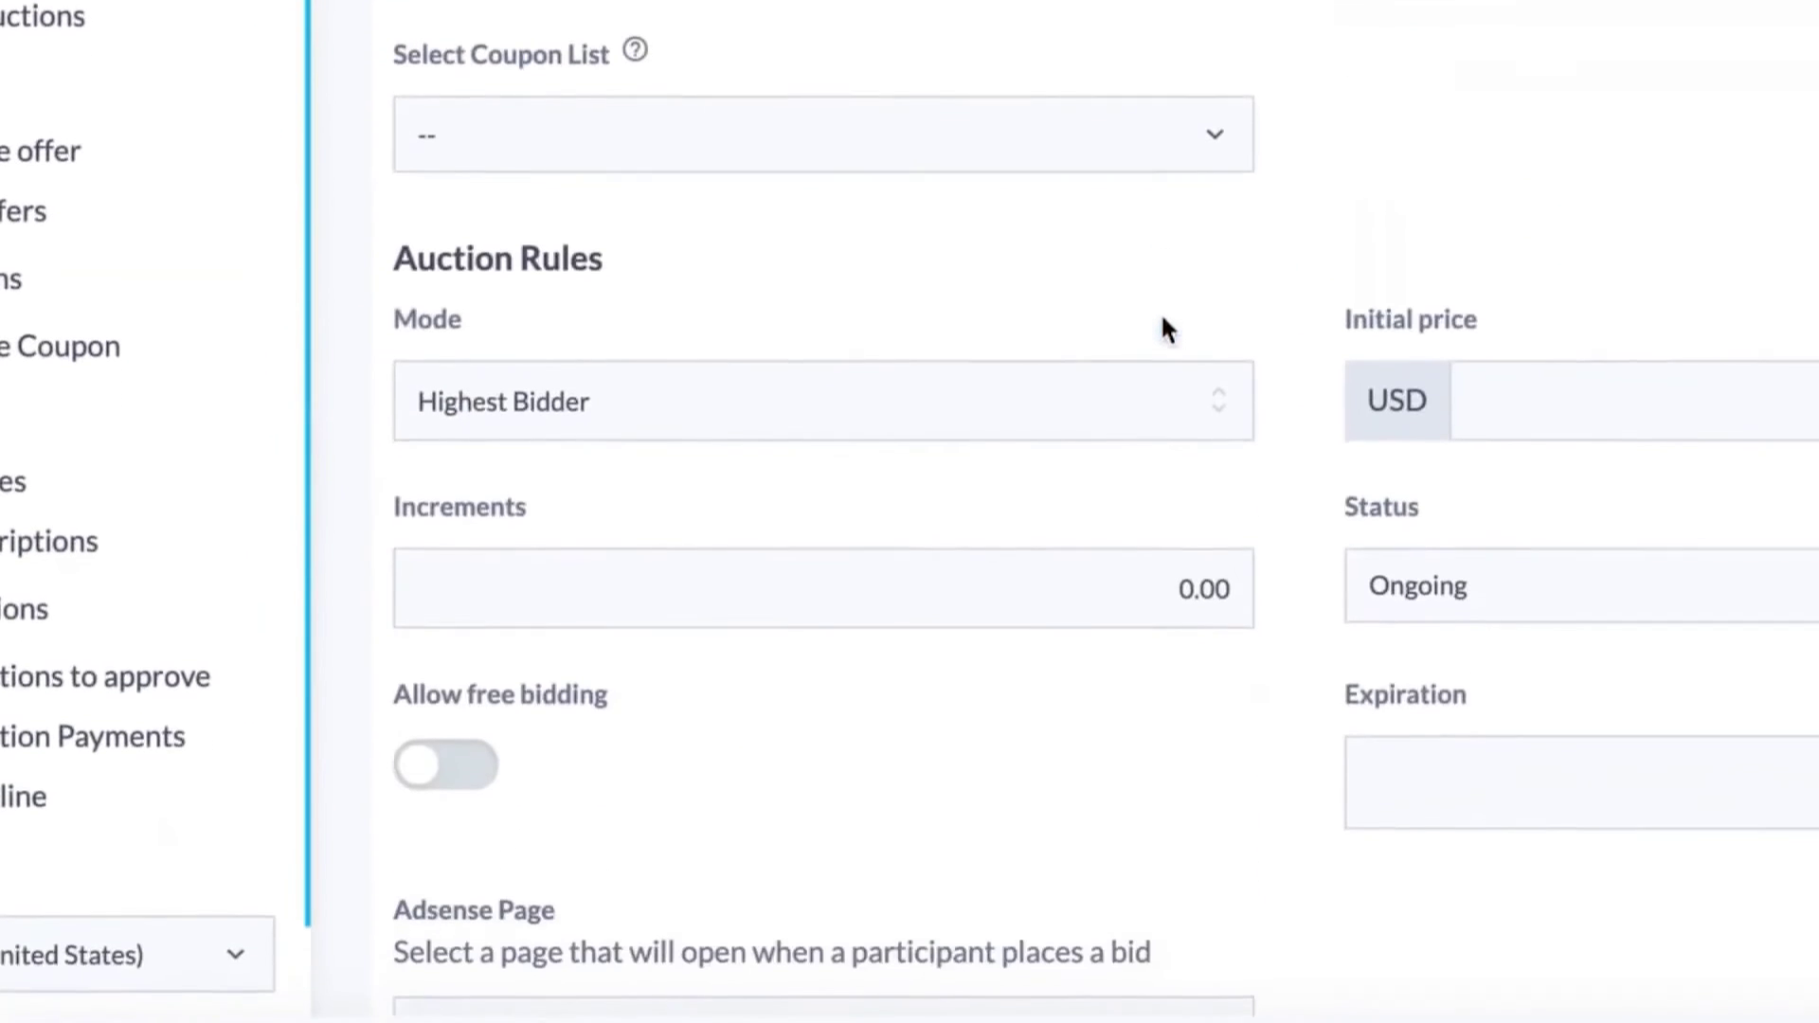
pyautogui.click(1148, 416)
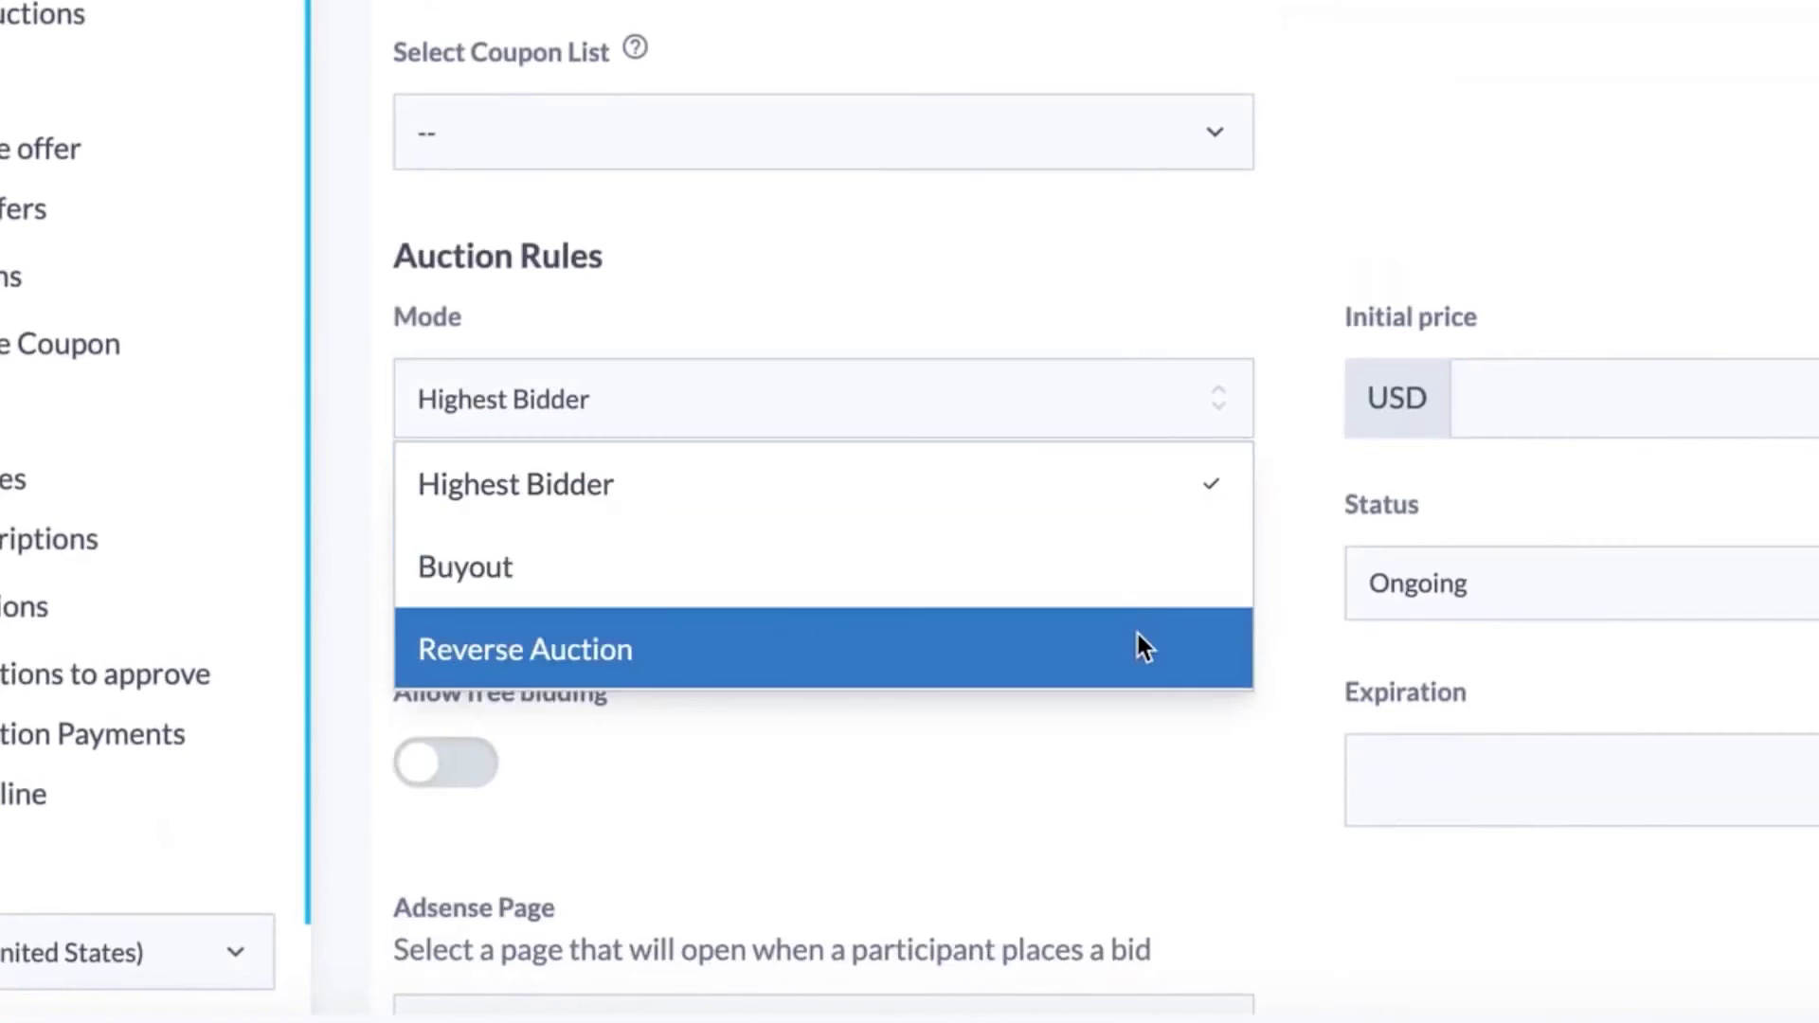
pyautogui.click(1125, 487)
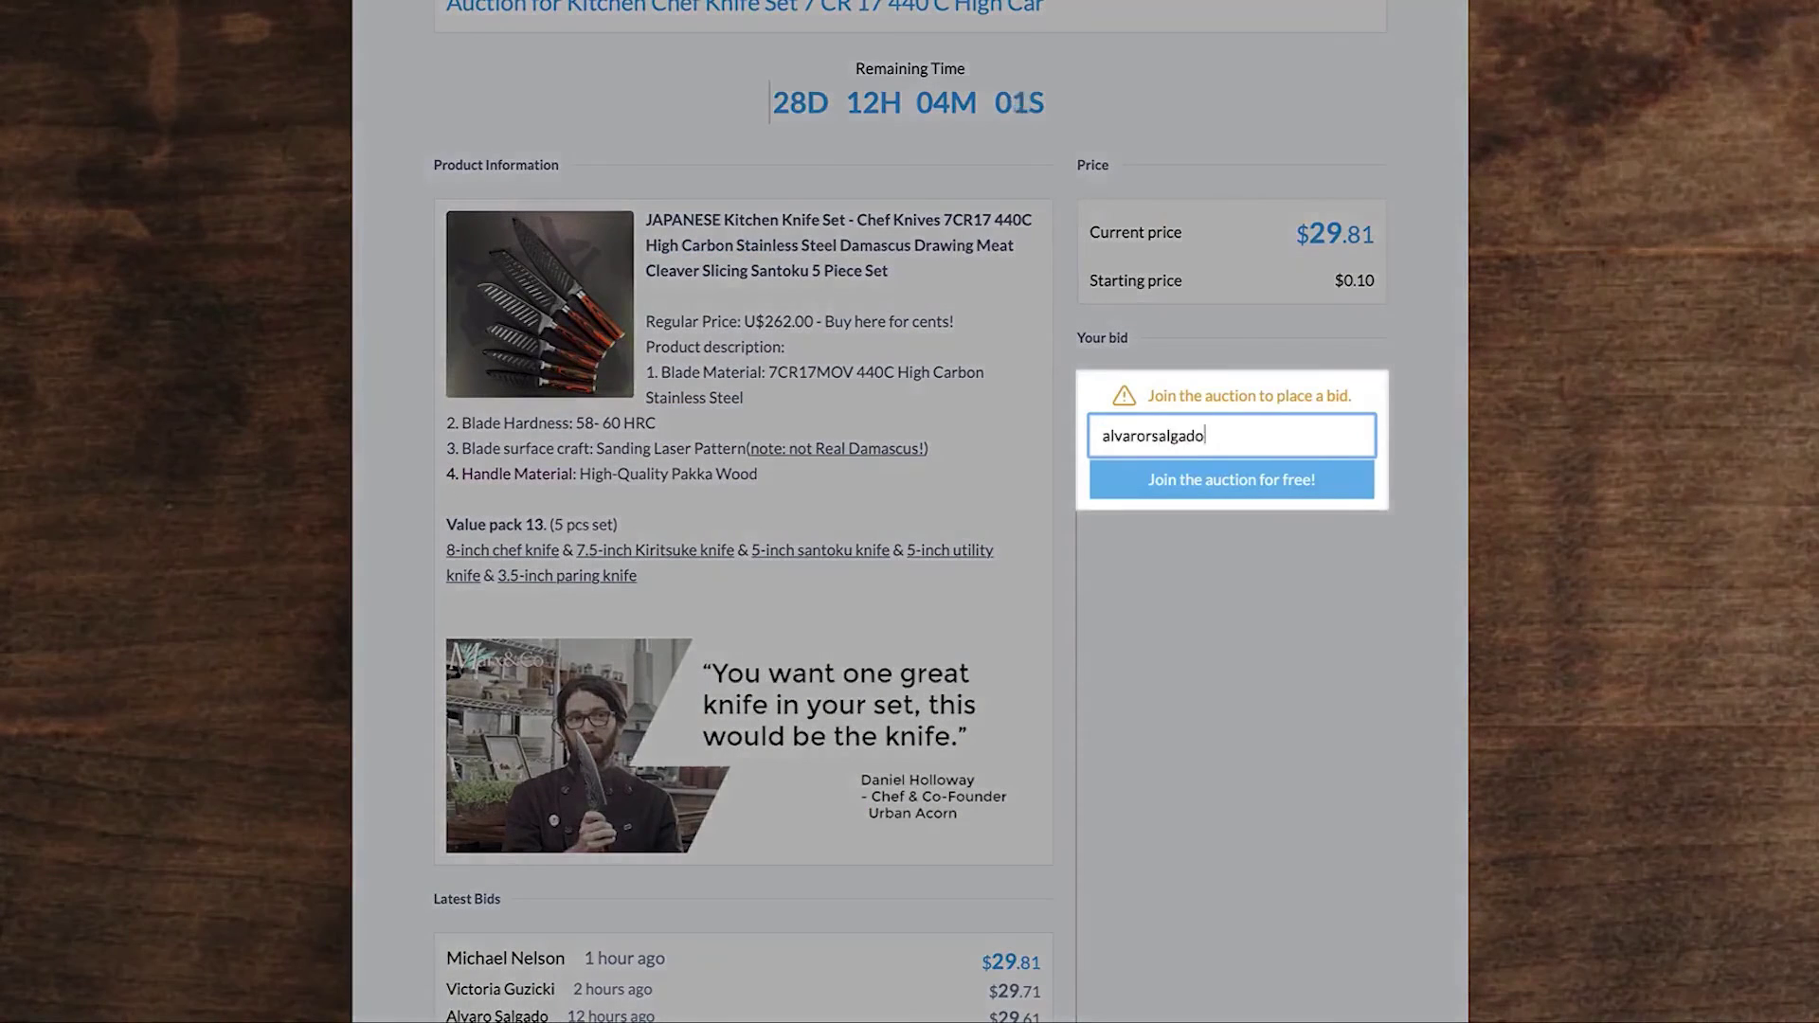
pyautogui.click(1187, 486)
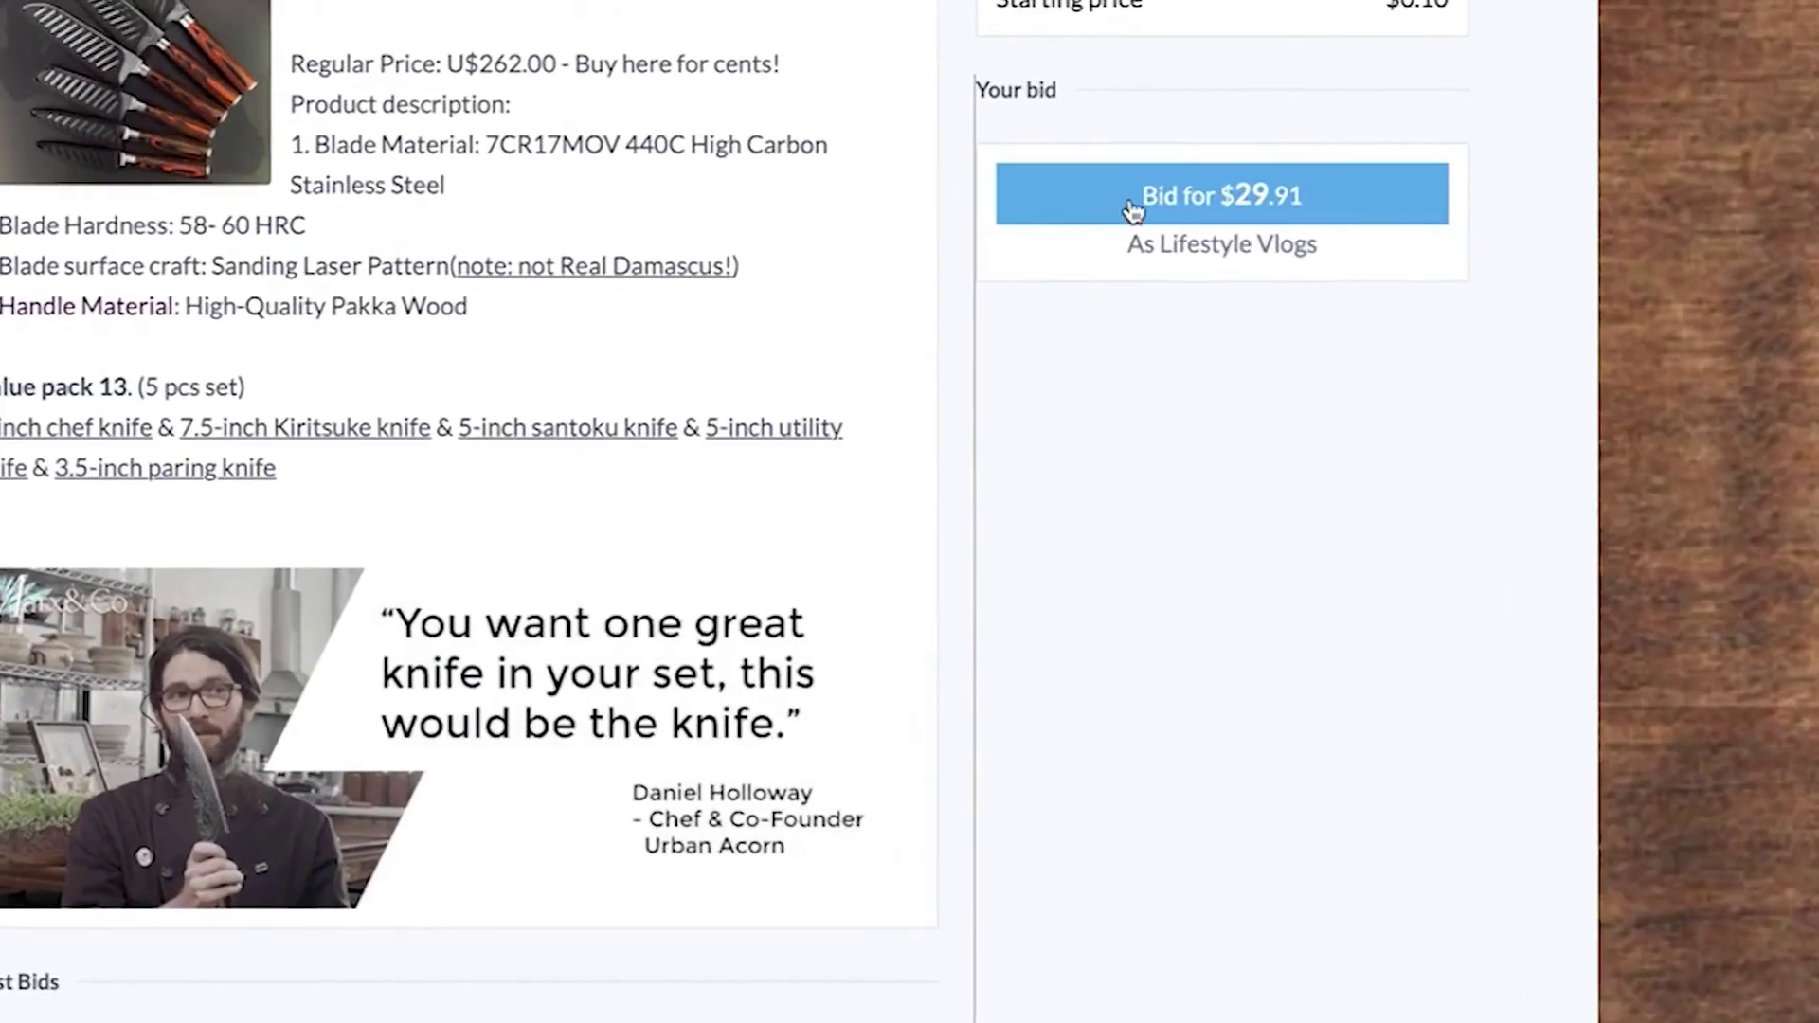
pyautogui.click(1174, 137)
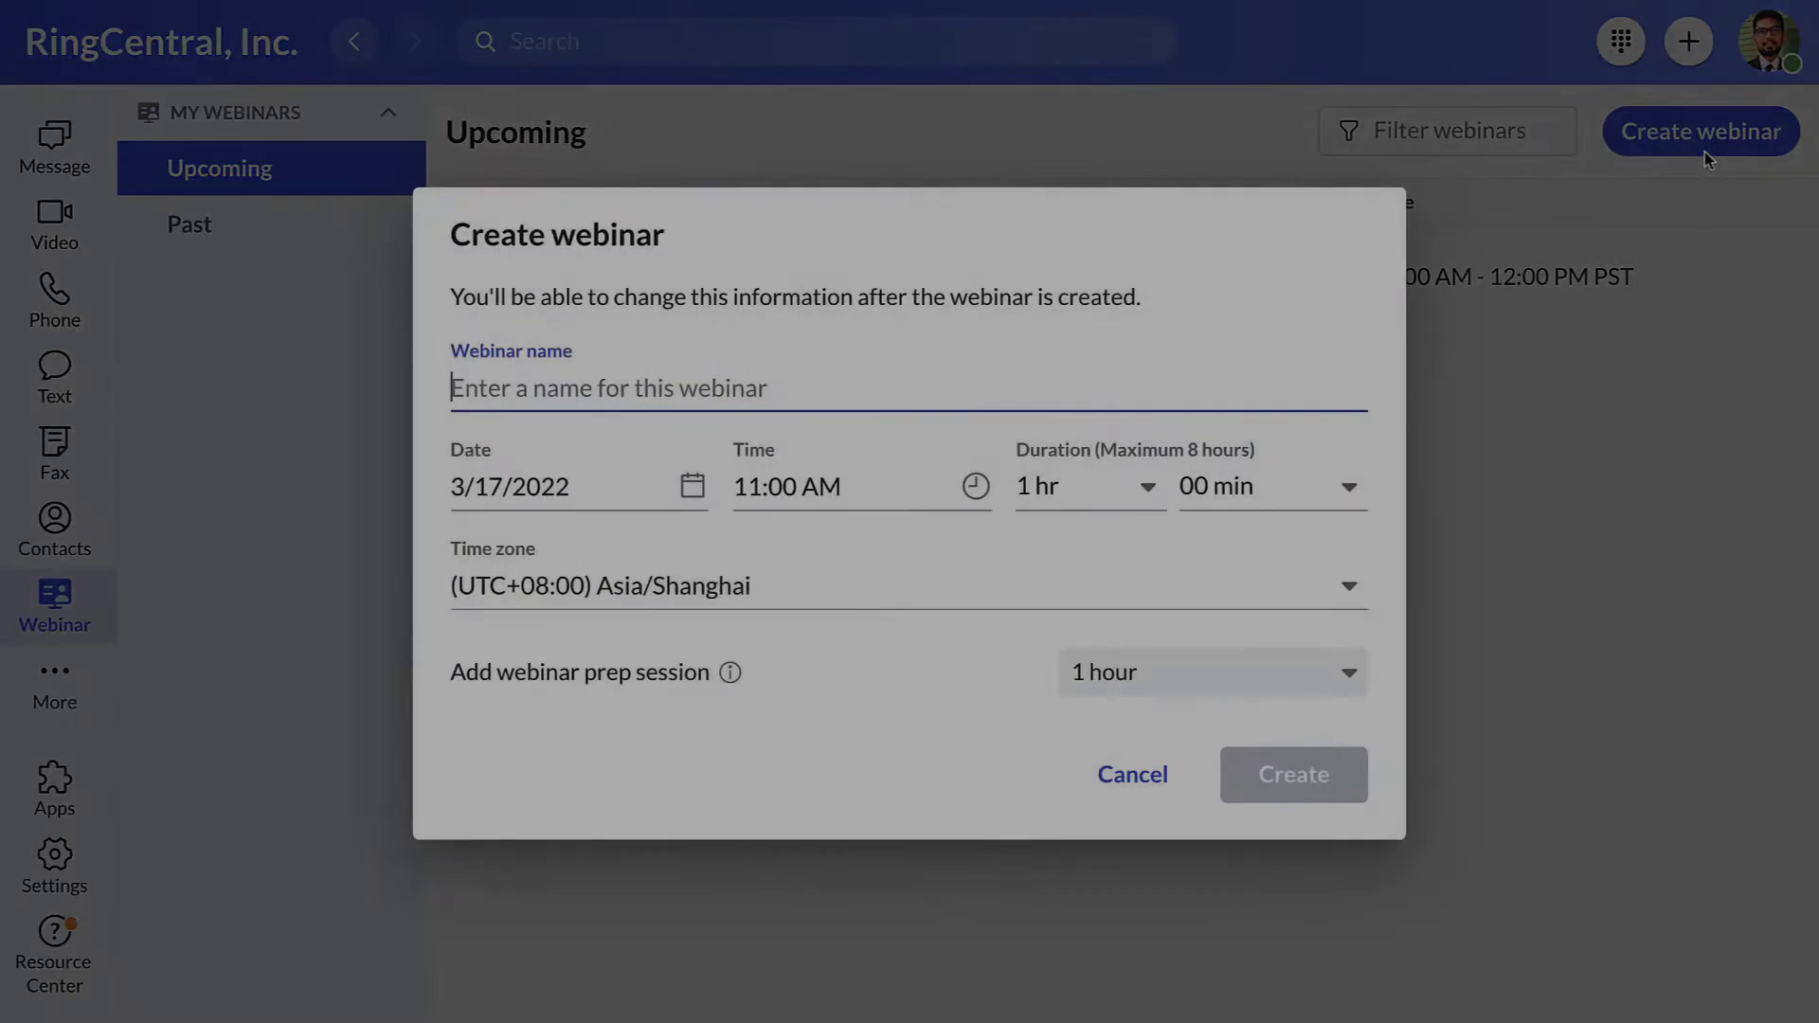
# - Create the 'Project XYZ' webinar with a 30-minute prep session
pyautogui.write('Project XYZ')
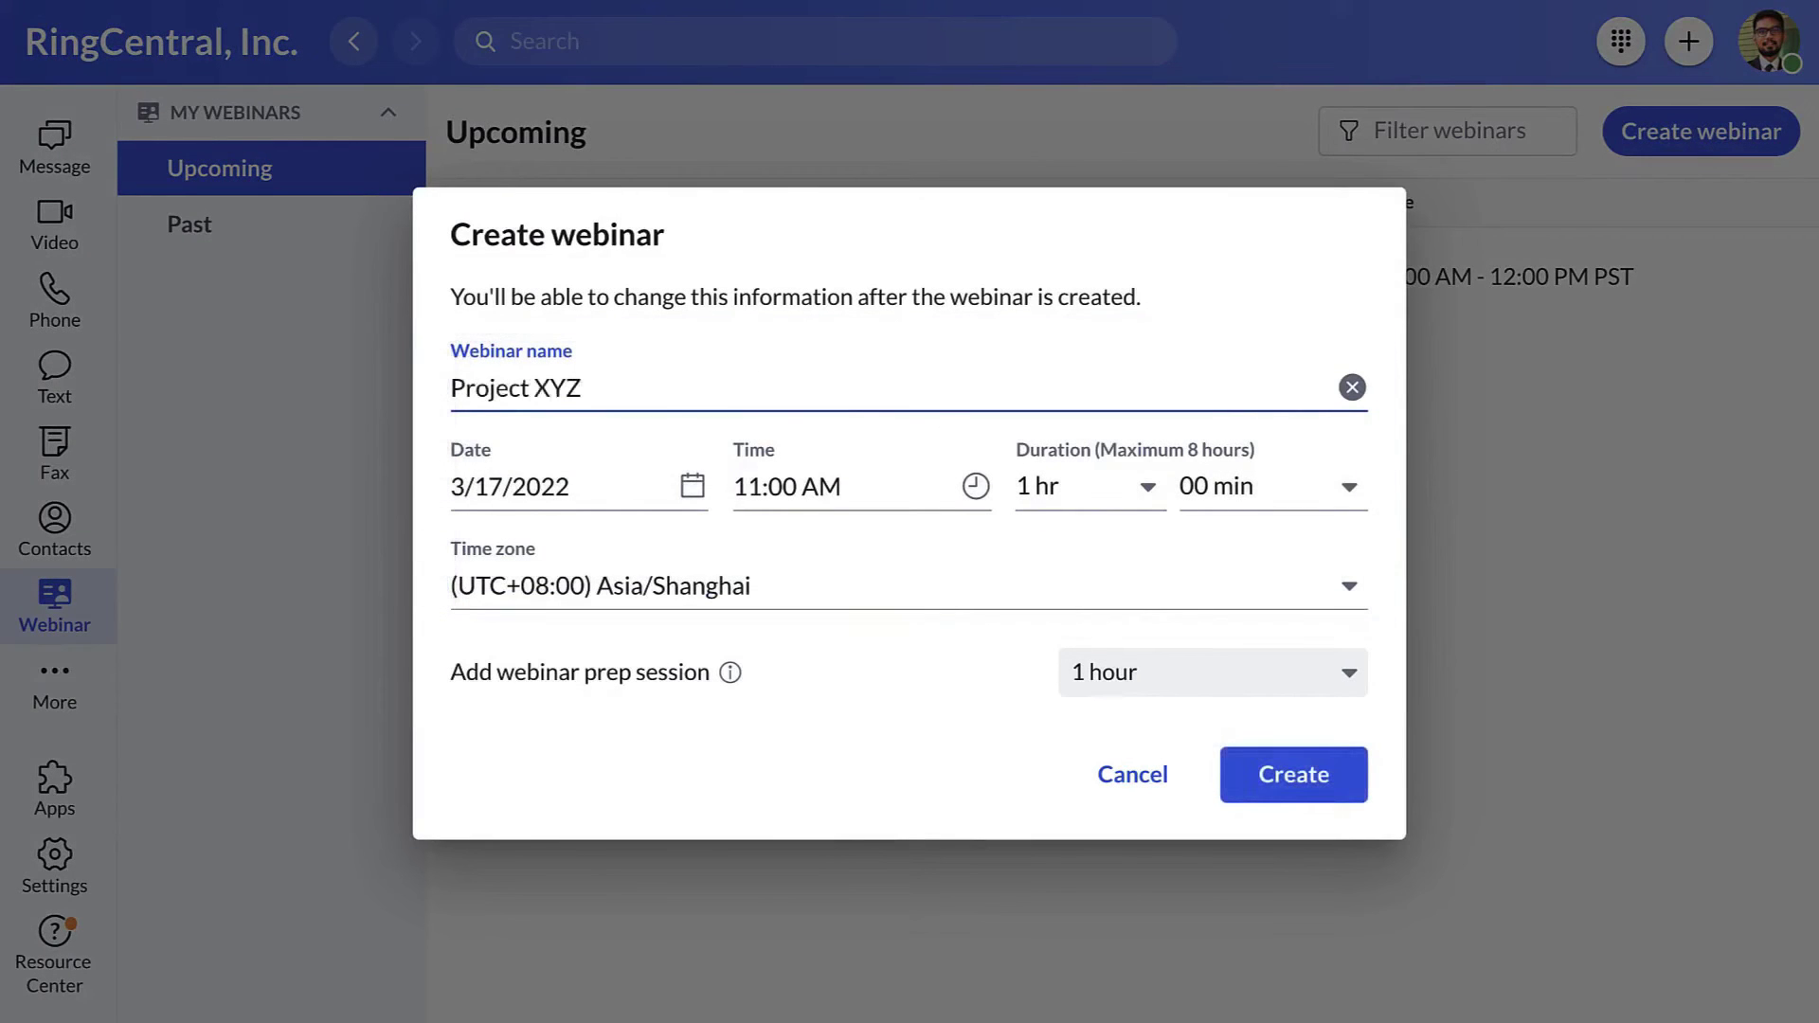
pyautogui.click(1323, 668)
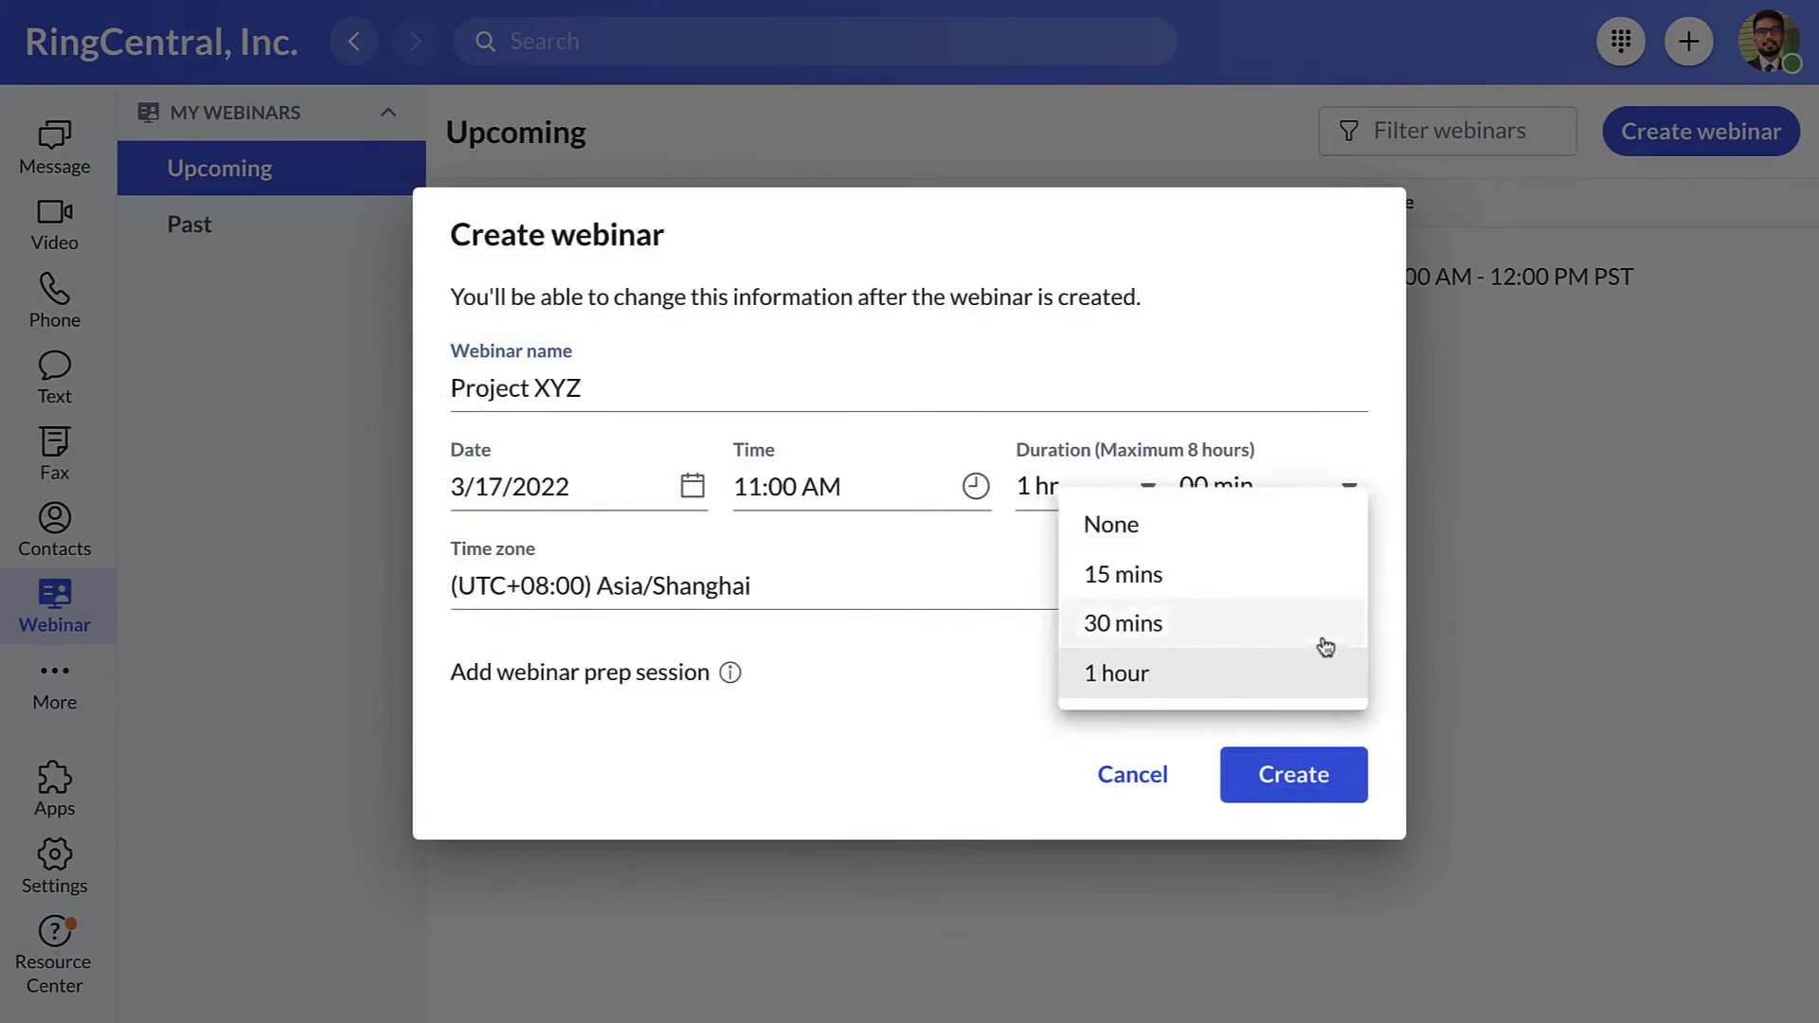
pyautogui.click(1320, 627)
pyautogui.click(1318, 766)
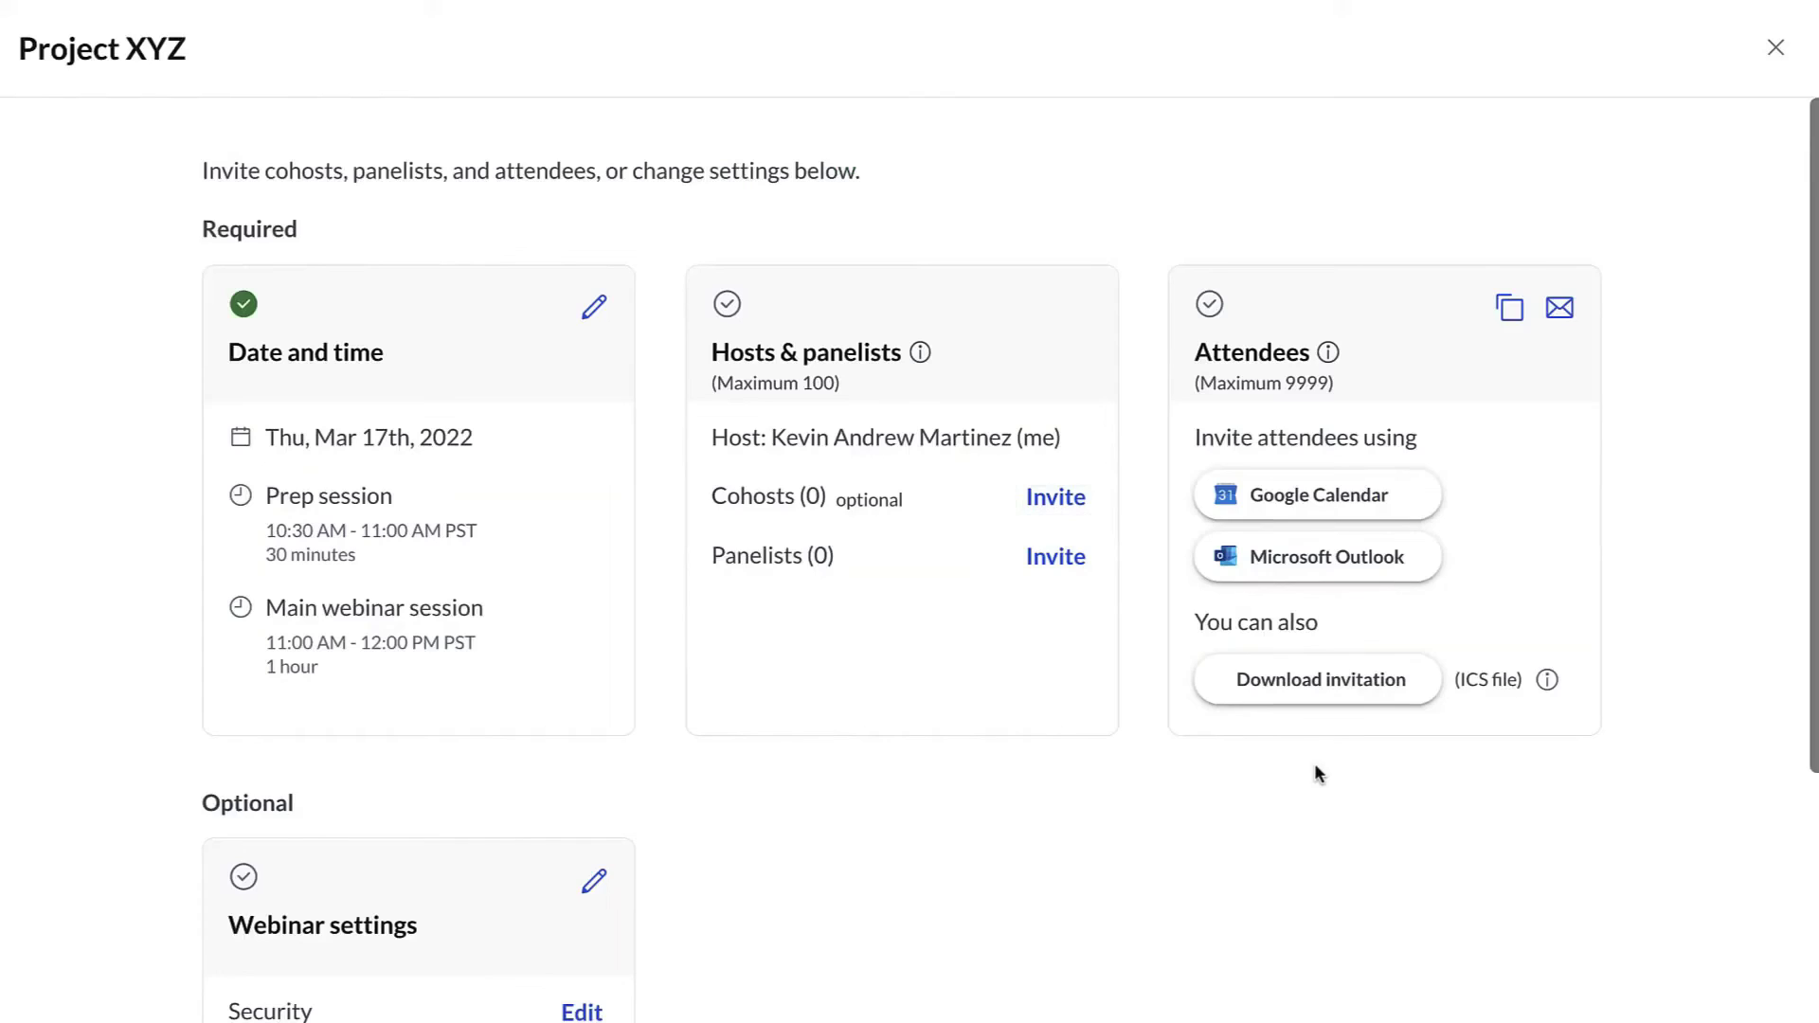
# - Add a contact as cohost, choosing to send the invite later
pyautogui.click(1052, 498)
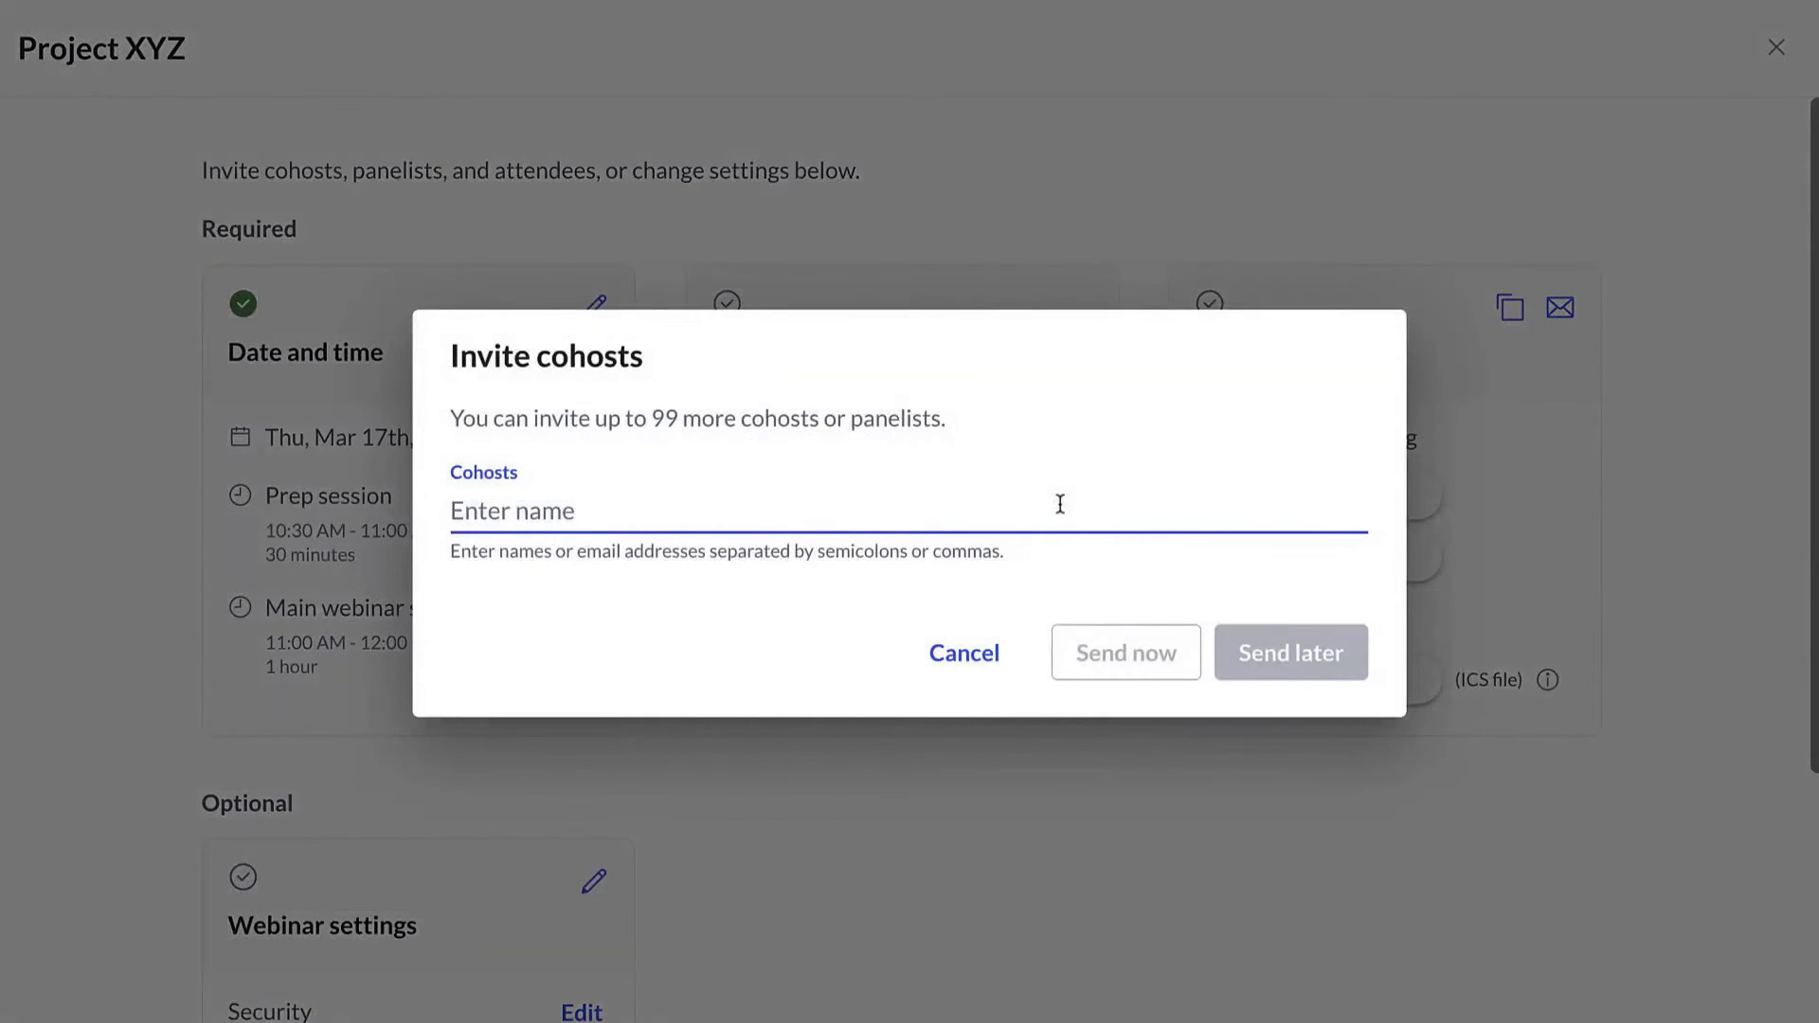
pyautogui.write('K')
pyautogui.press('Return')
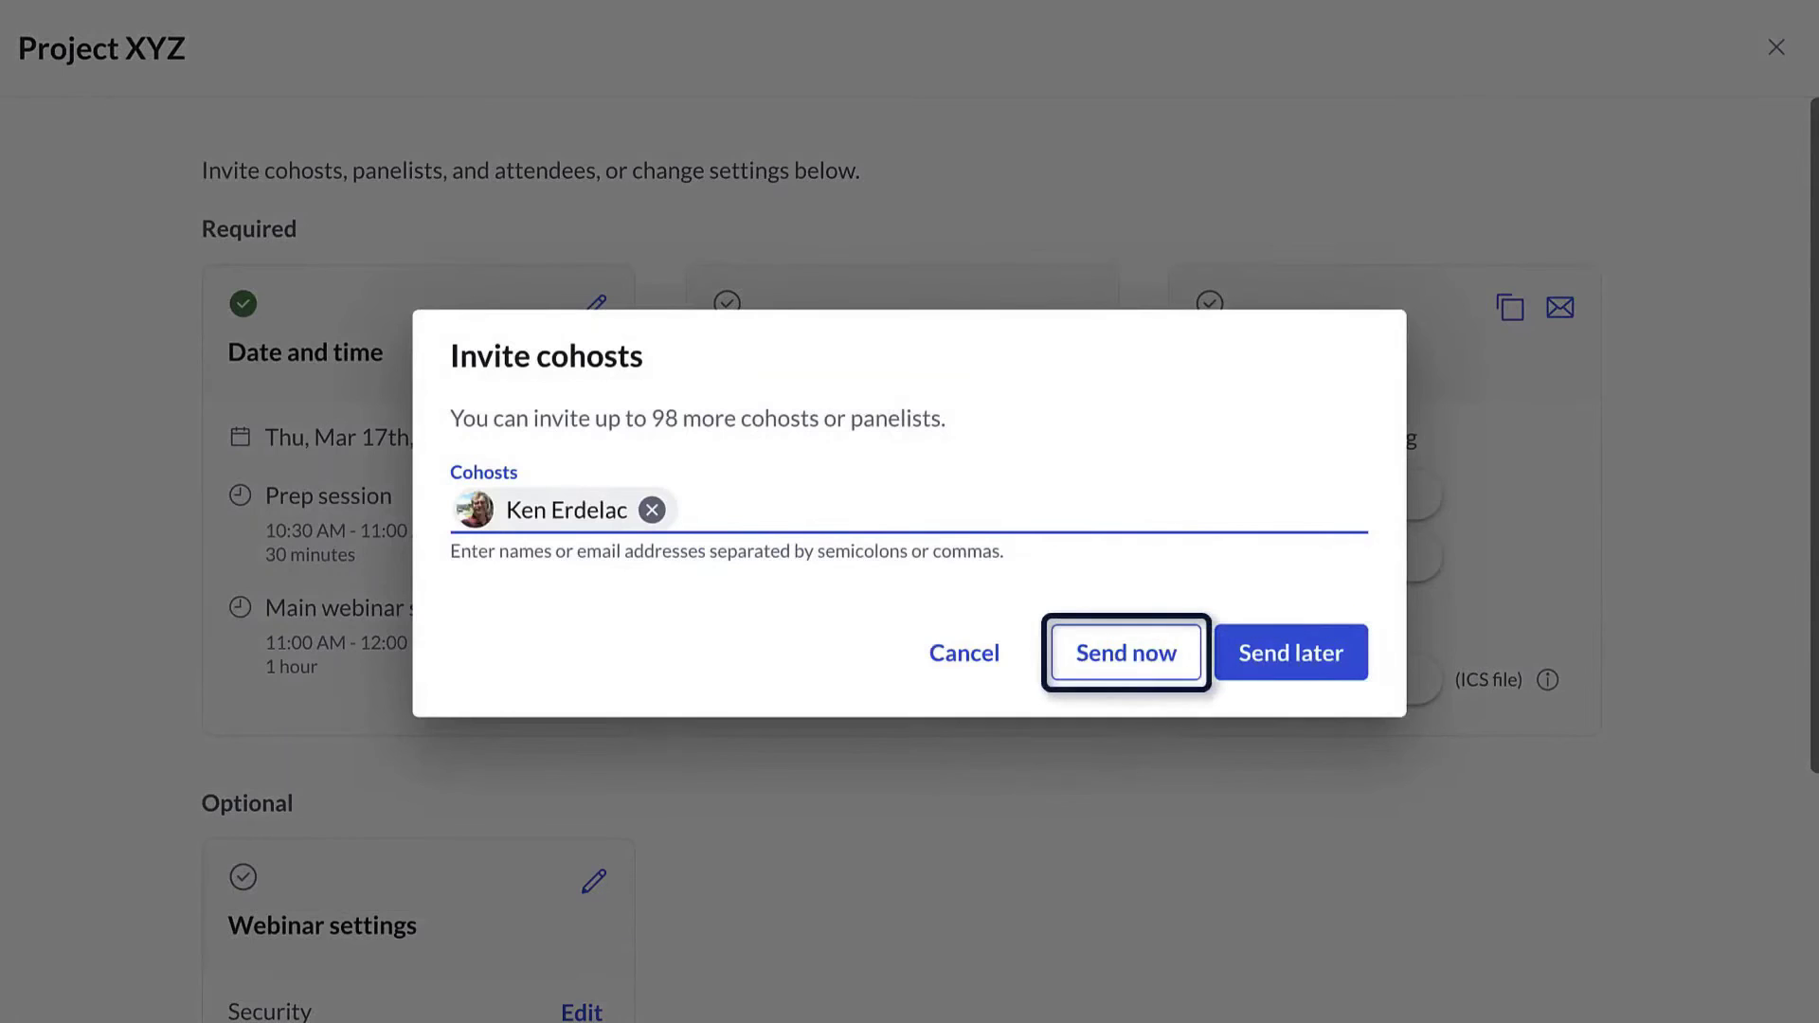
pyautogui.press('Tab')
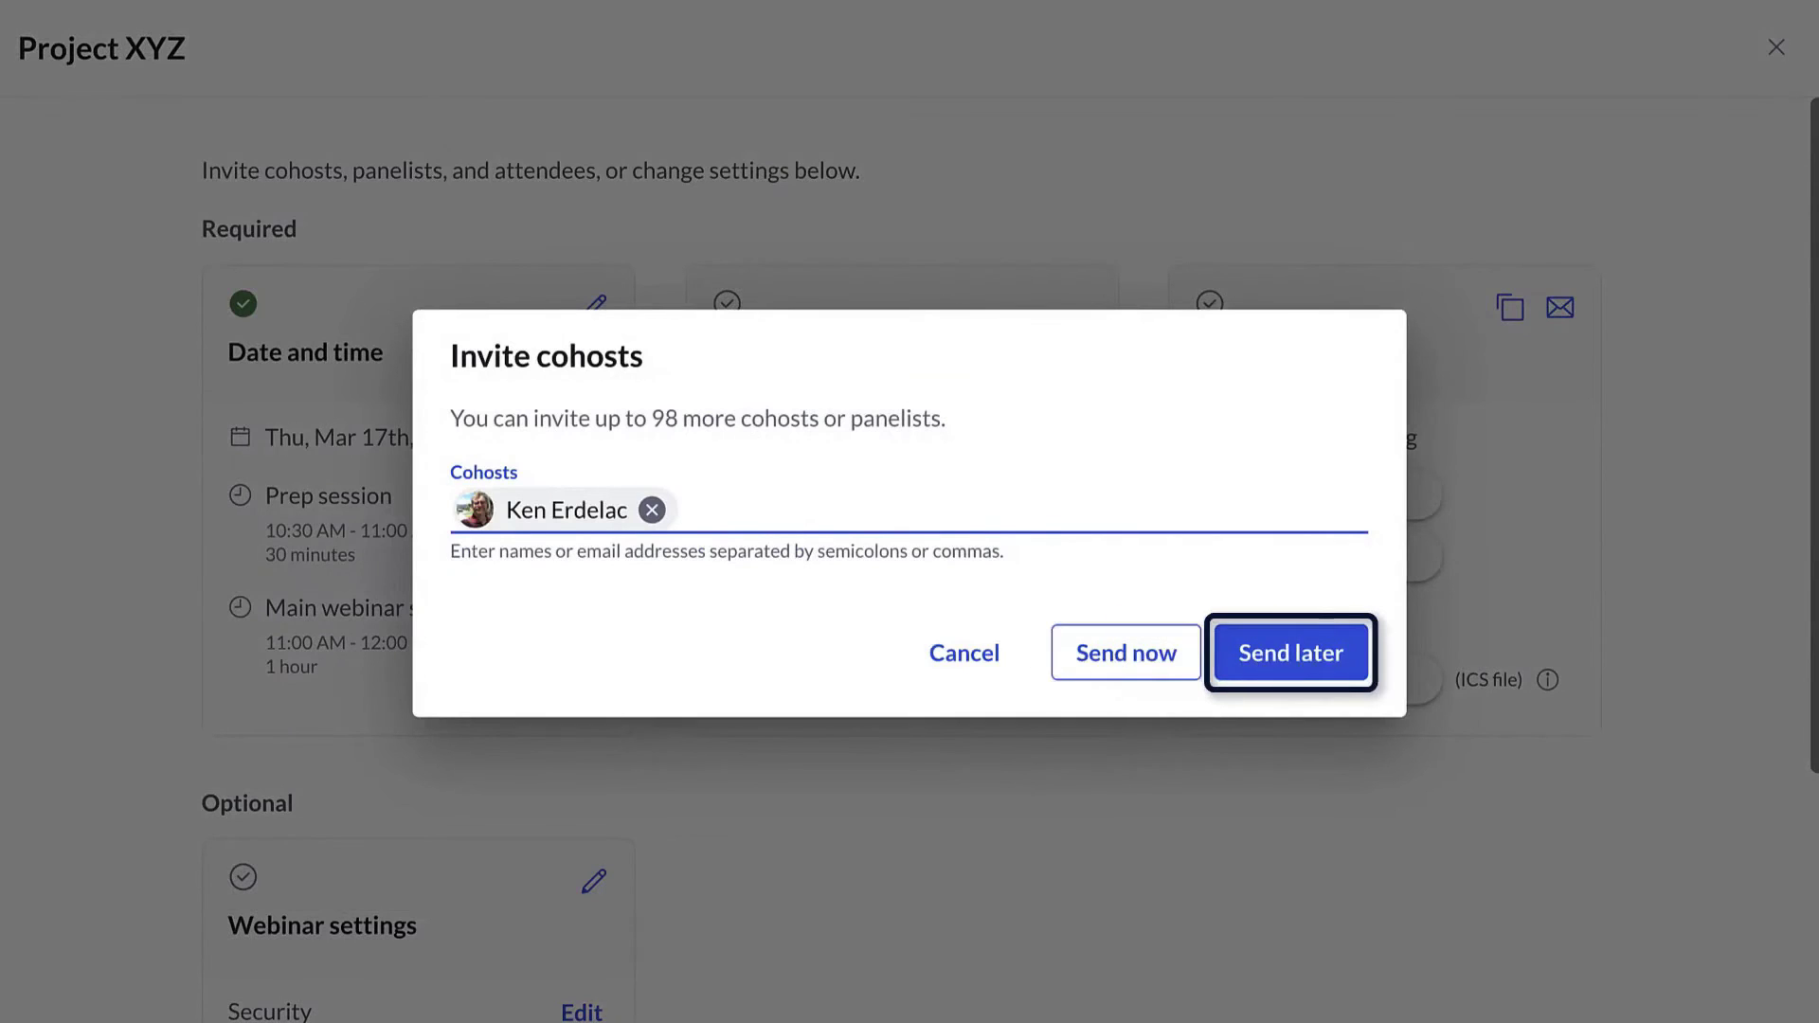
pyautogui.press('Return')
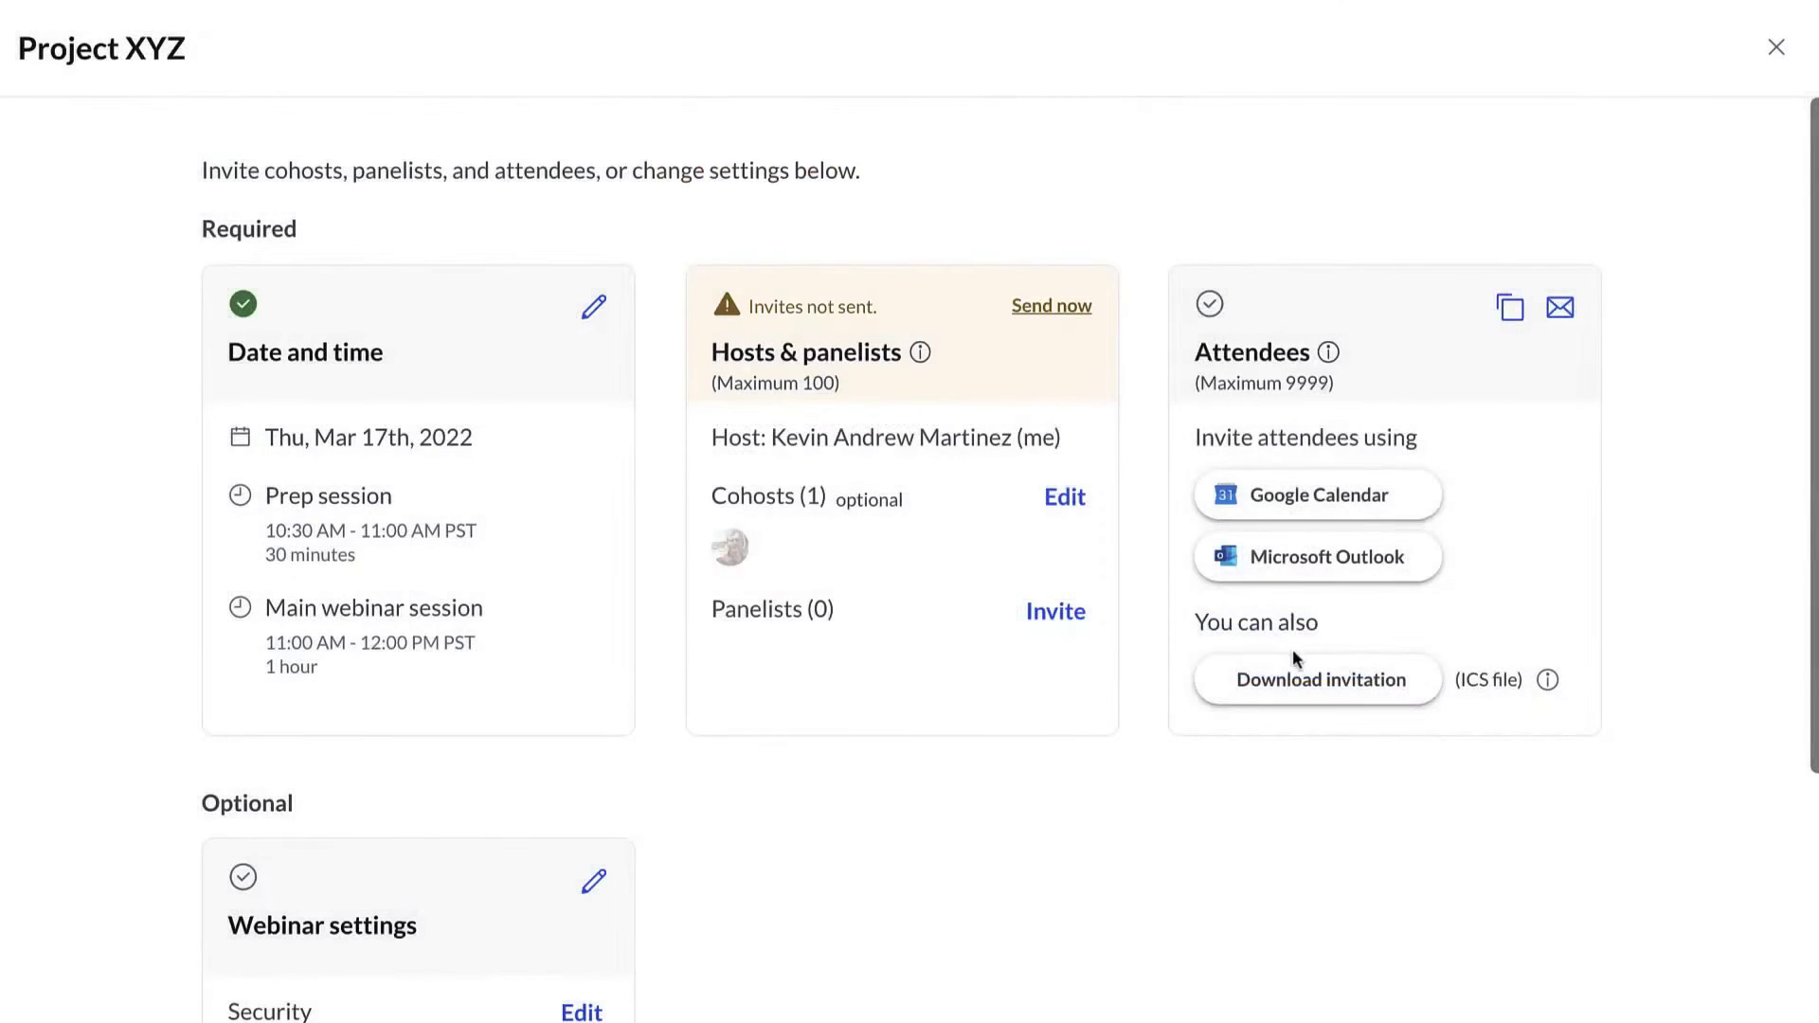
# - Add two panelists, one from suggestions and one by pasted e-mail, sending invites later
pyautogui.click(1066, 616)
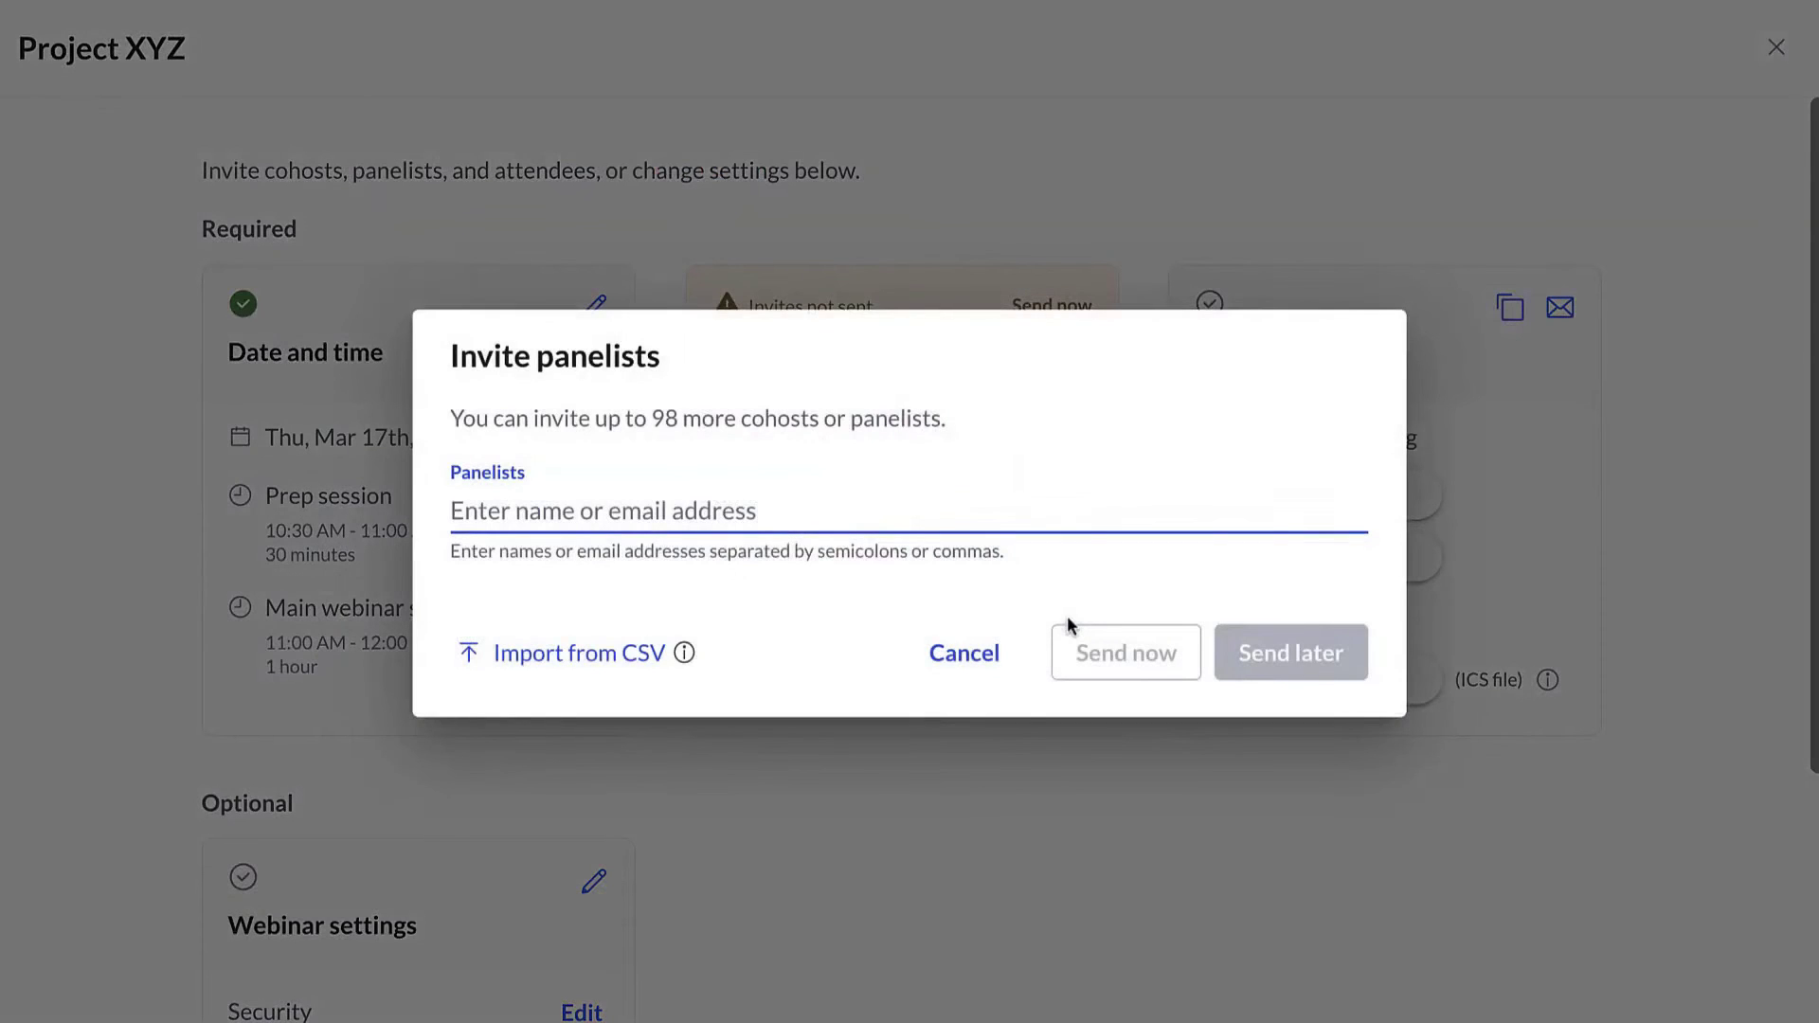
pyautogui.write('sebas')
pyautogui.click(921, 636)
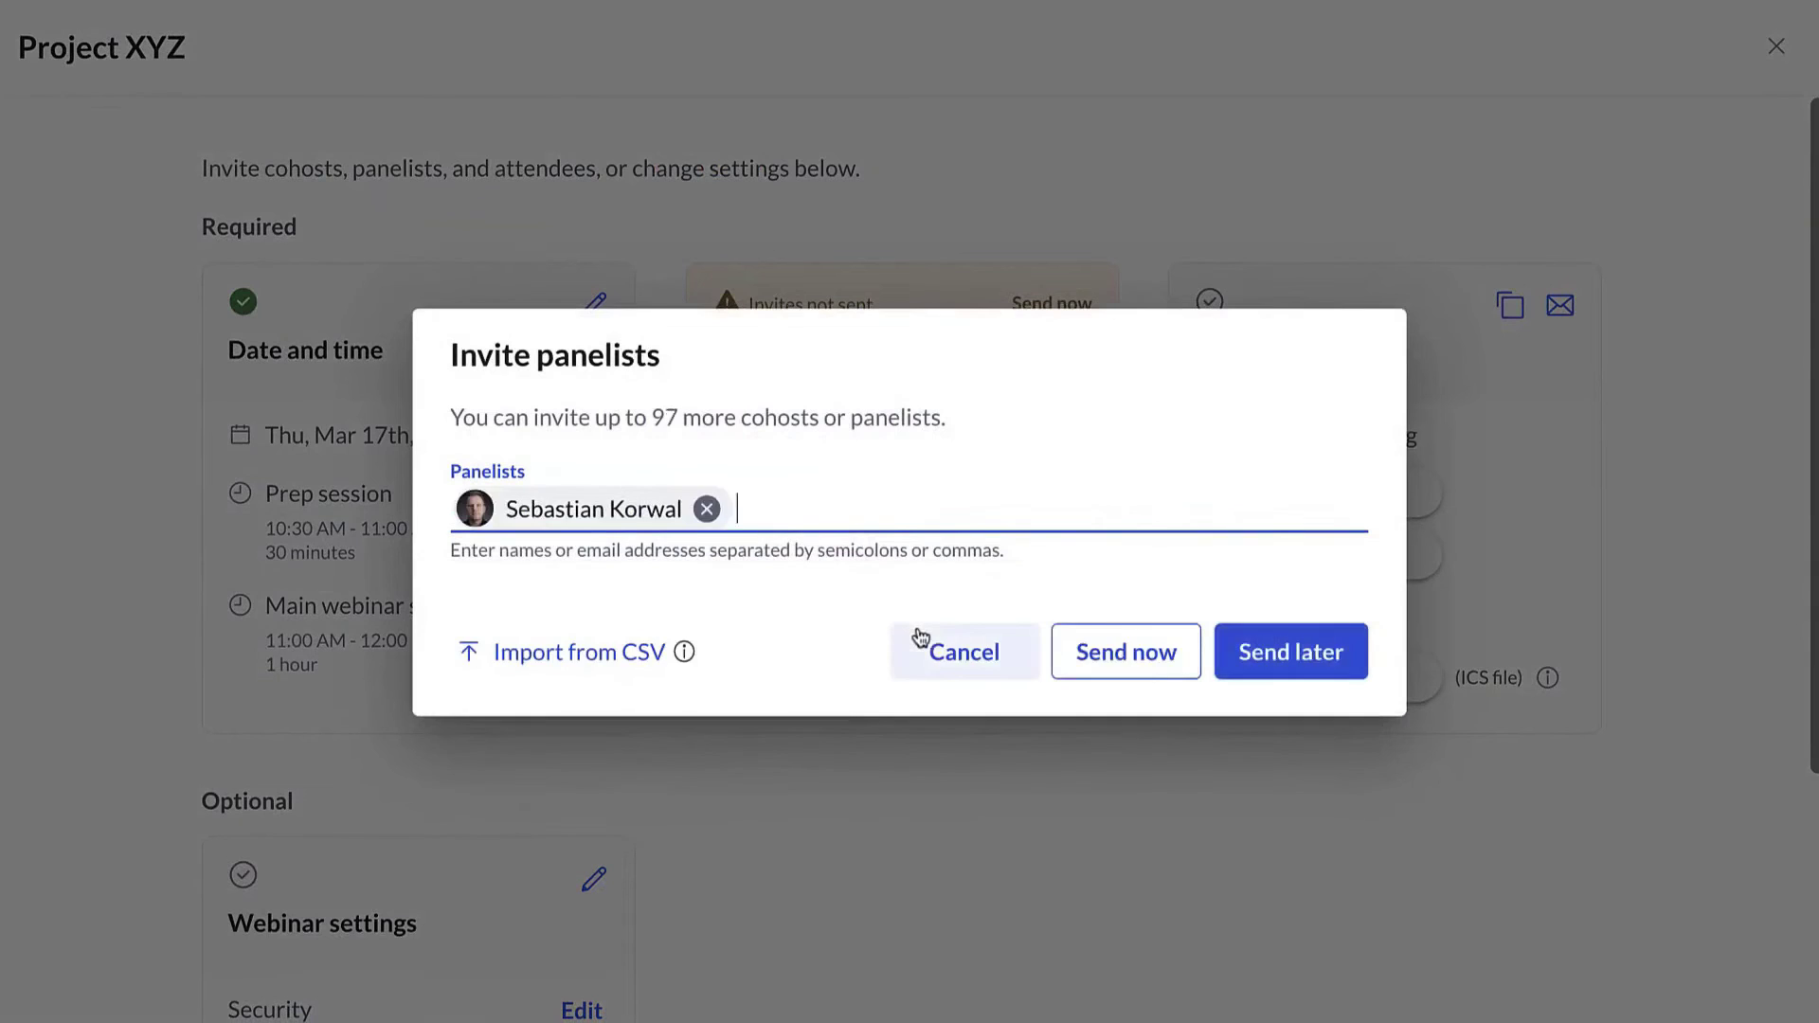
pyautogui.hotkey('ctrl', 'v')
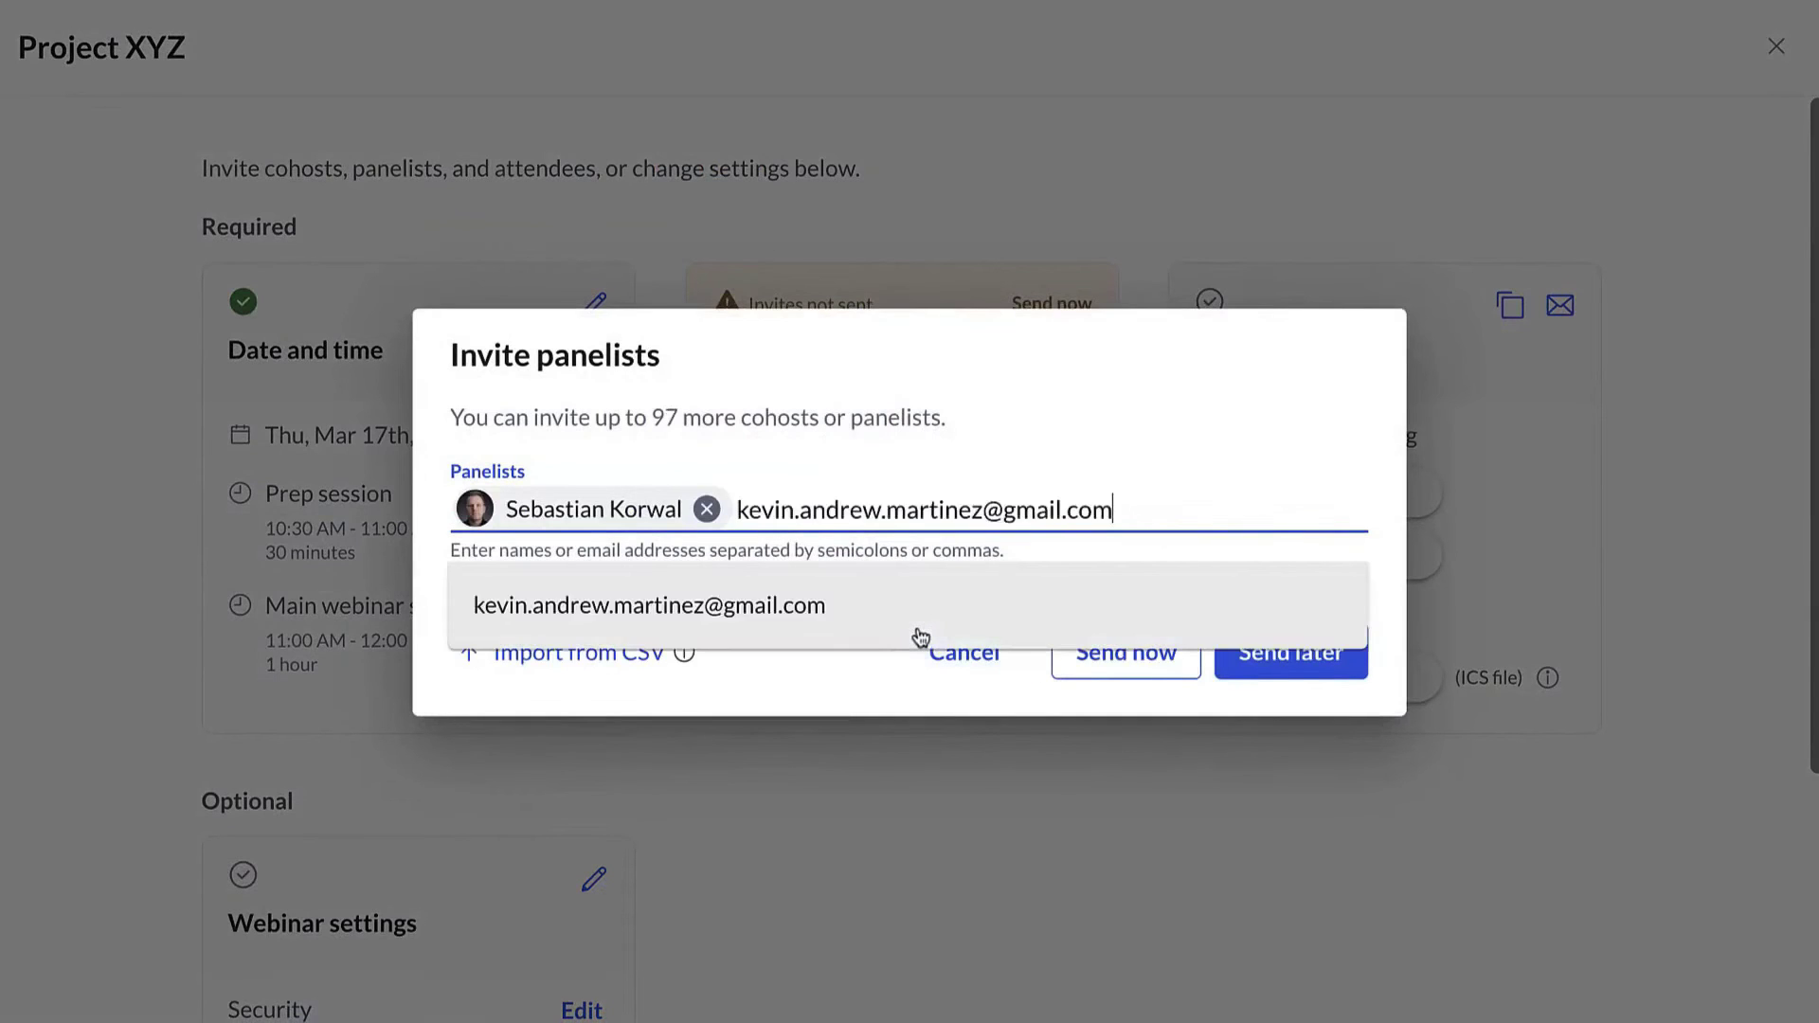
pyautogui.click(921, 637)
pyautogui.moveTo(690, 651)
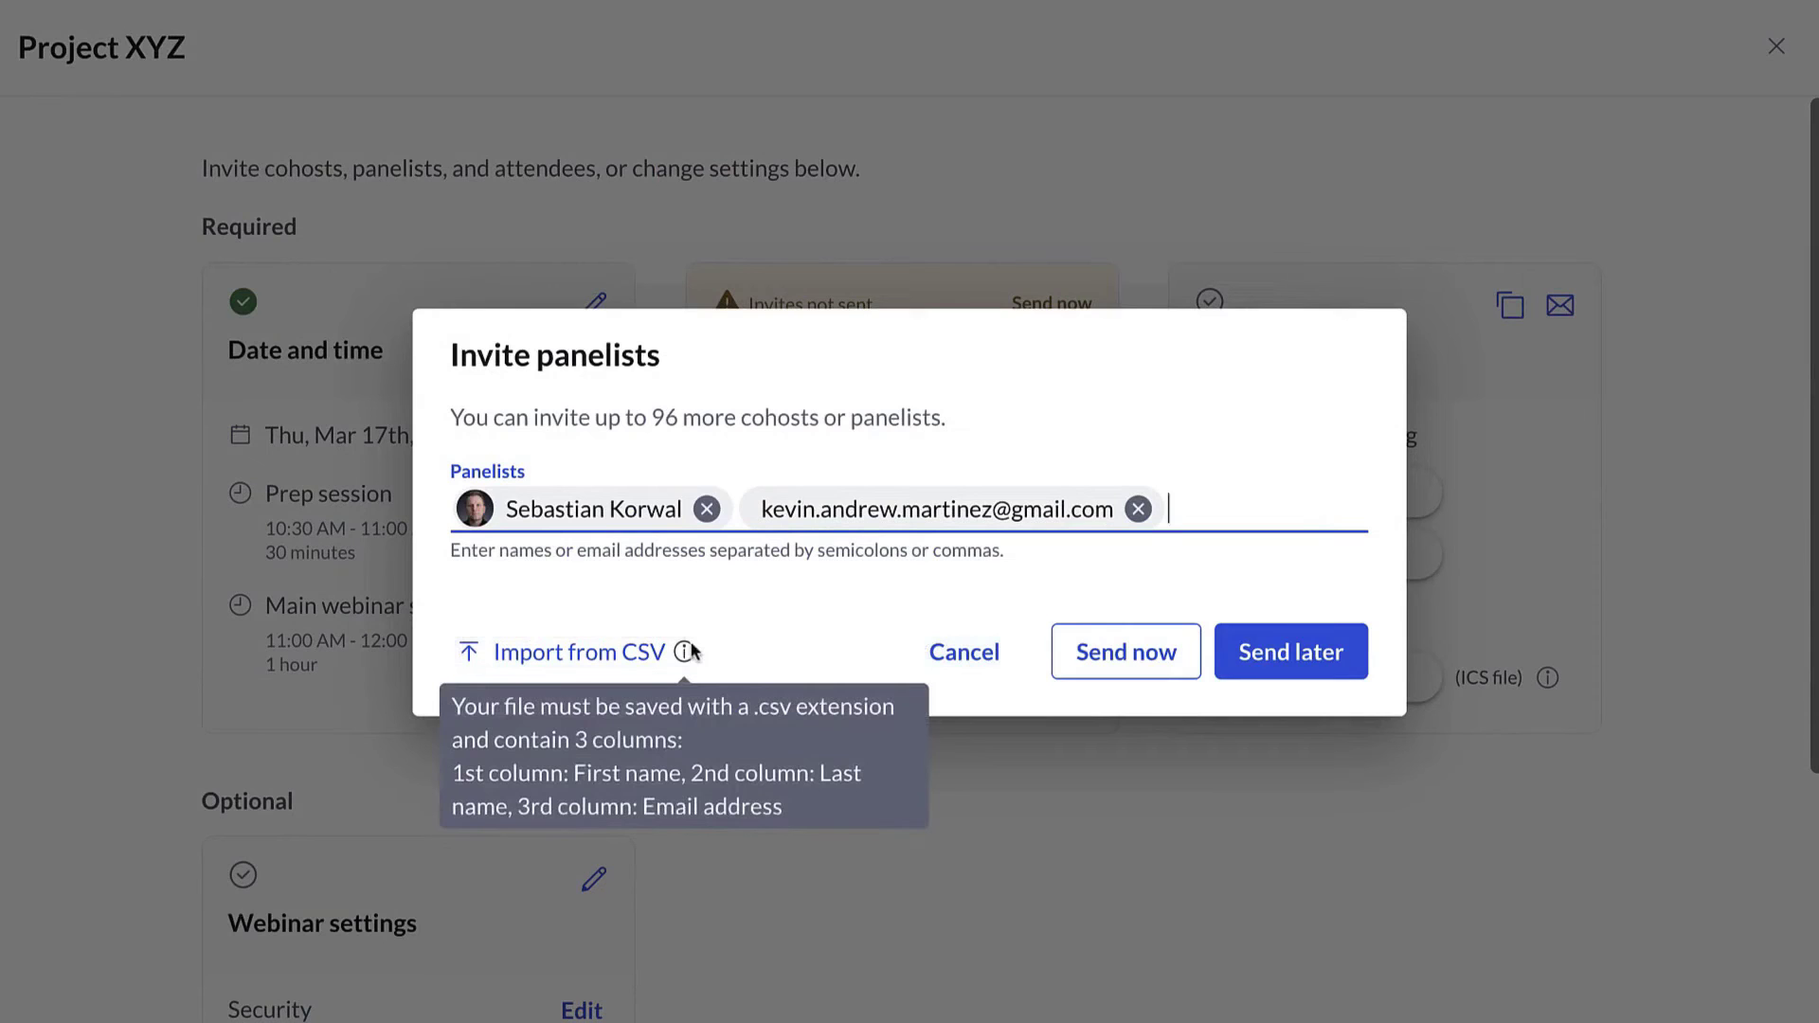
pyautogui.click(1344, 674)
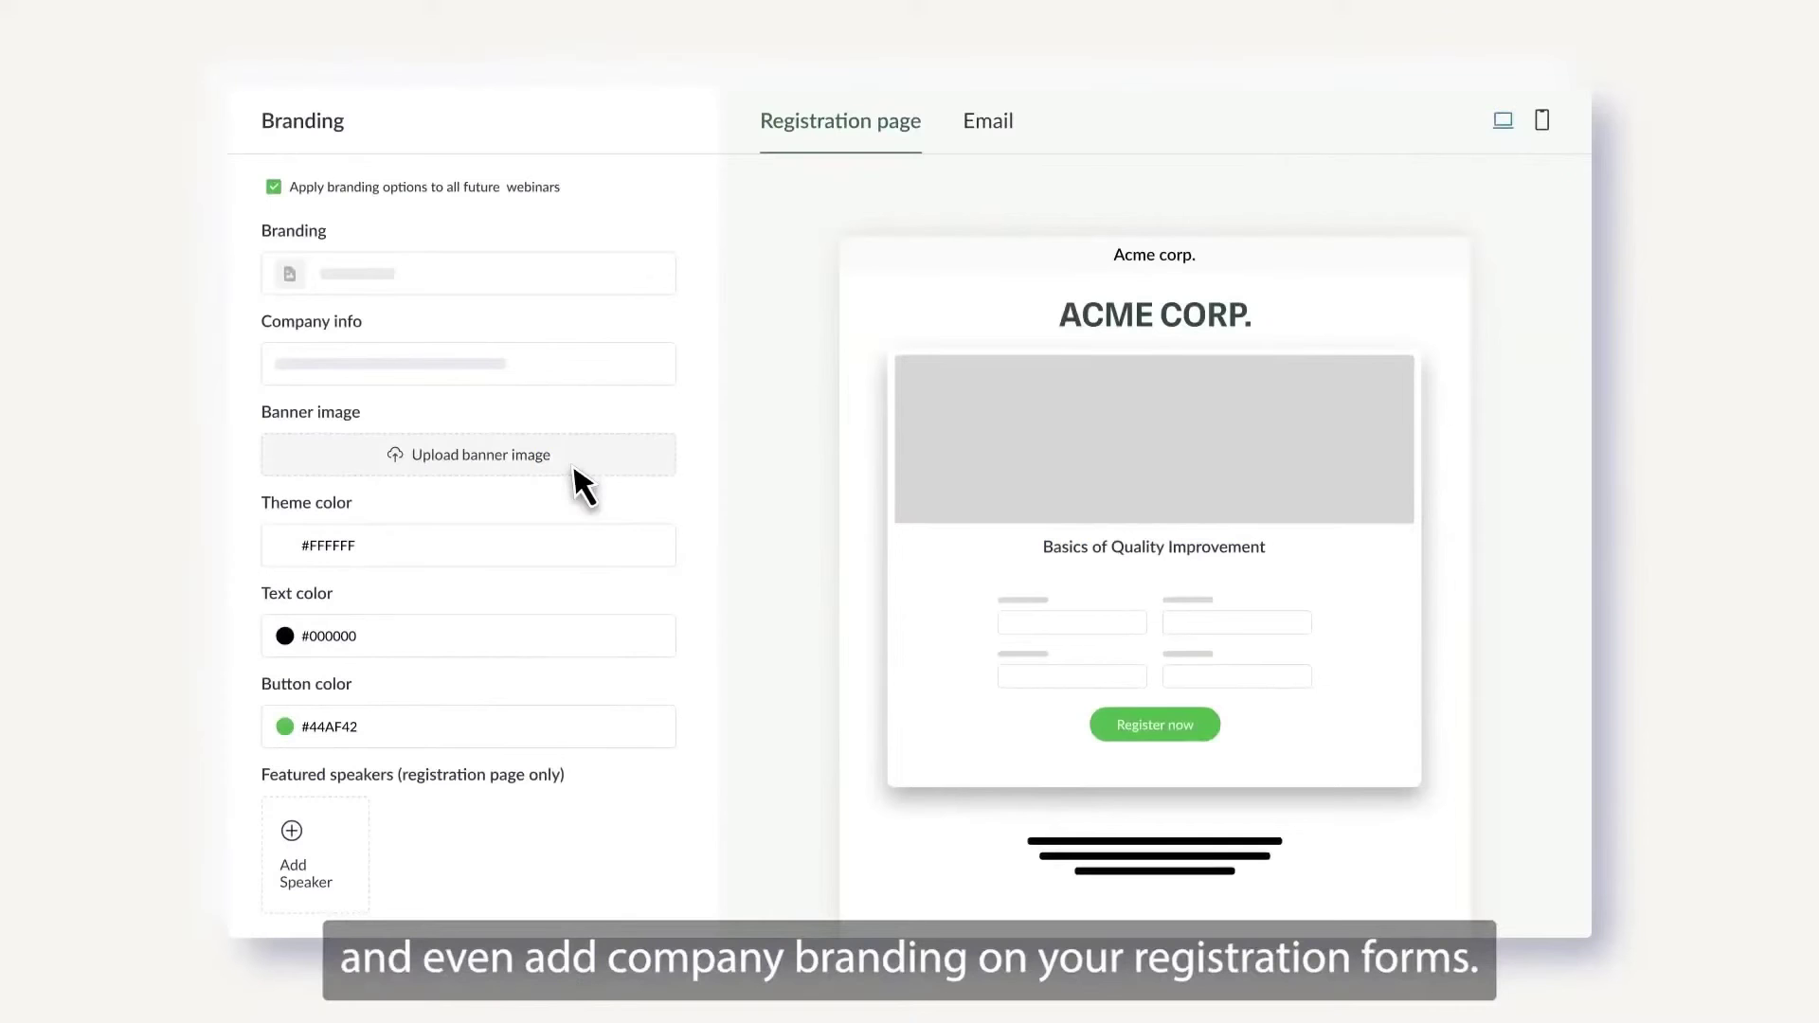
# - Add a banner image and the #1D3C34 theme colour to the registration page, then start recording
pyautogui.click(572, 462)
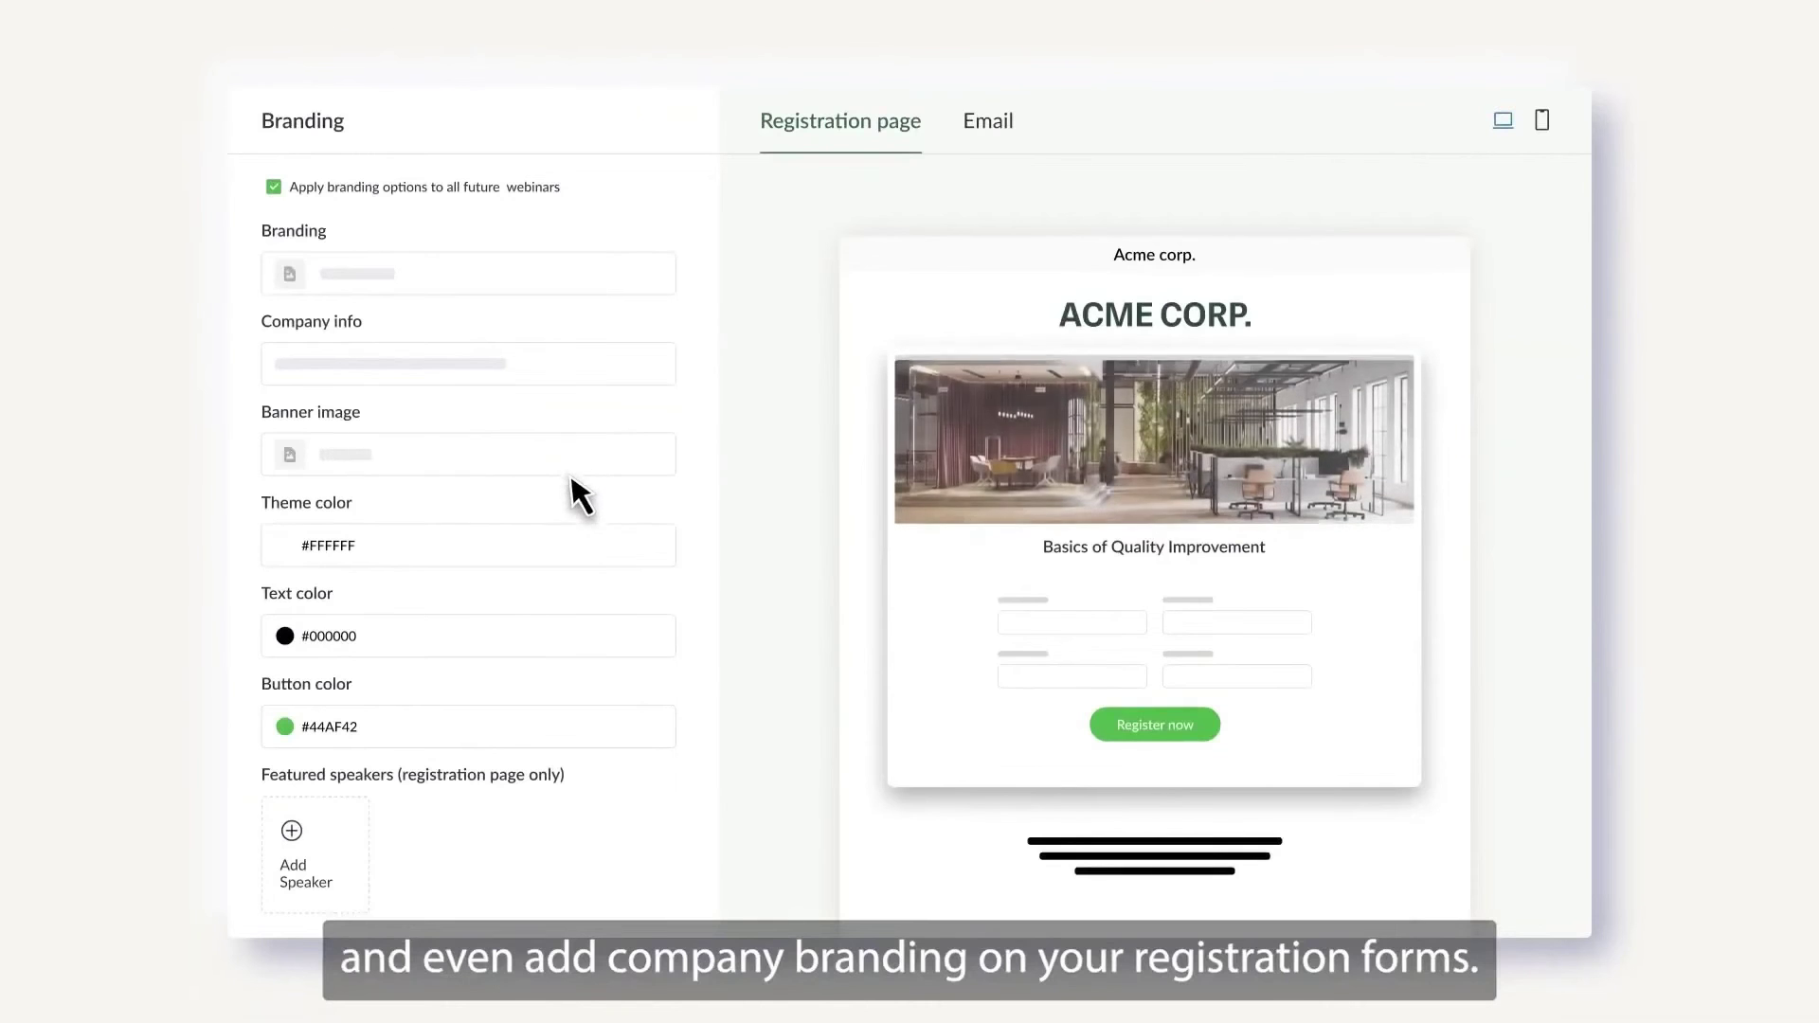
pyautogui.click(555, 550)
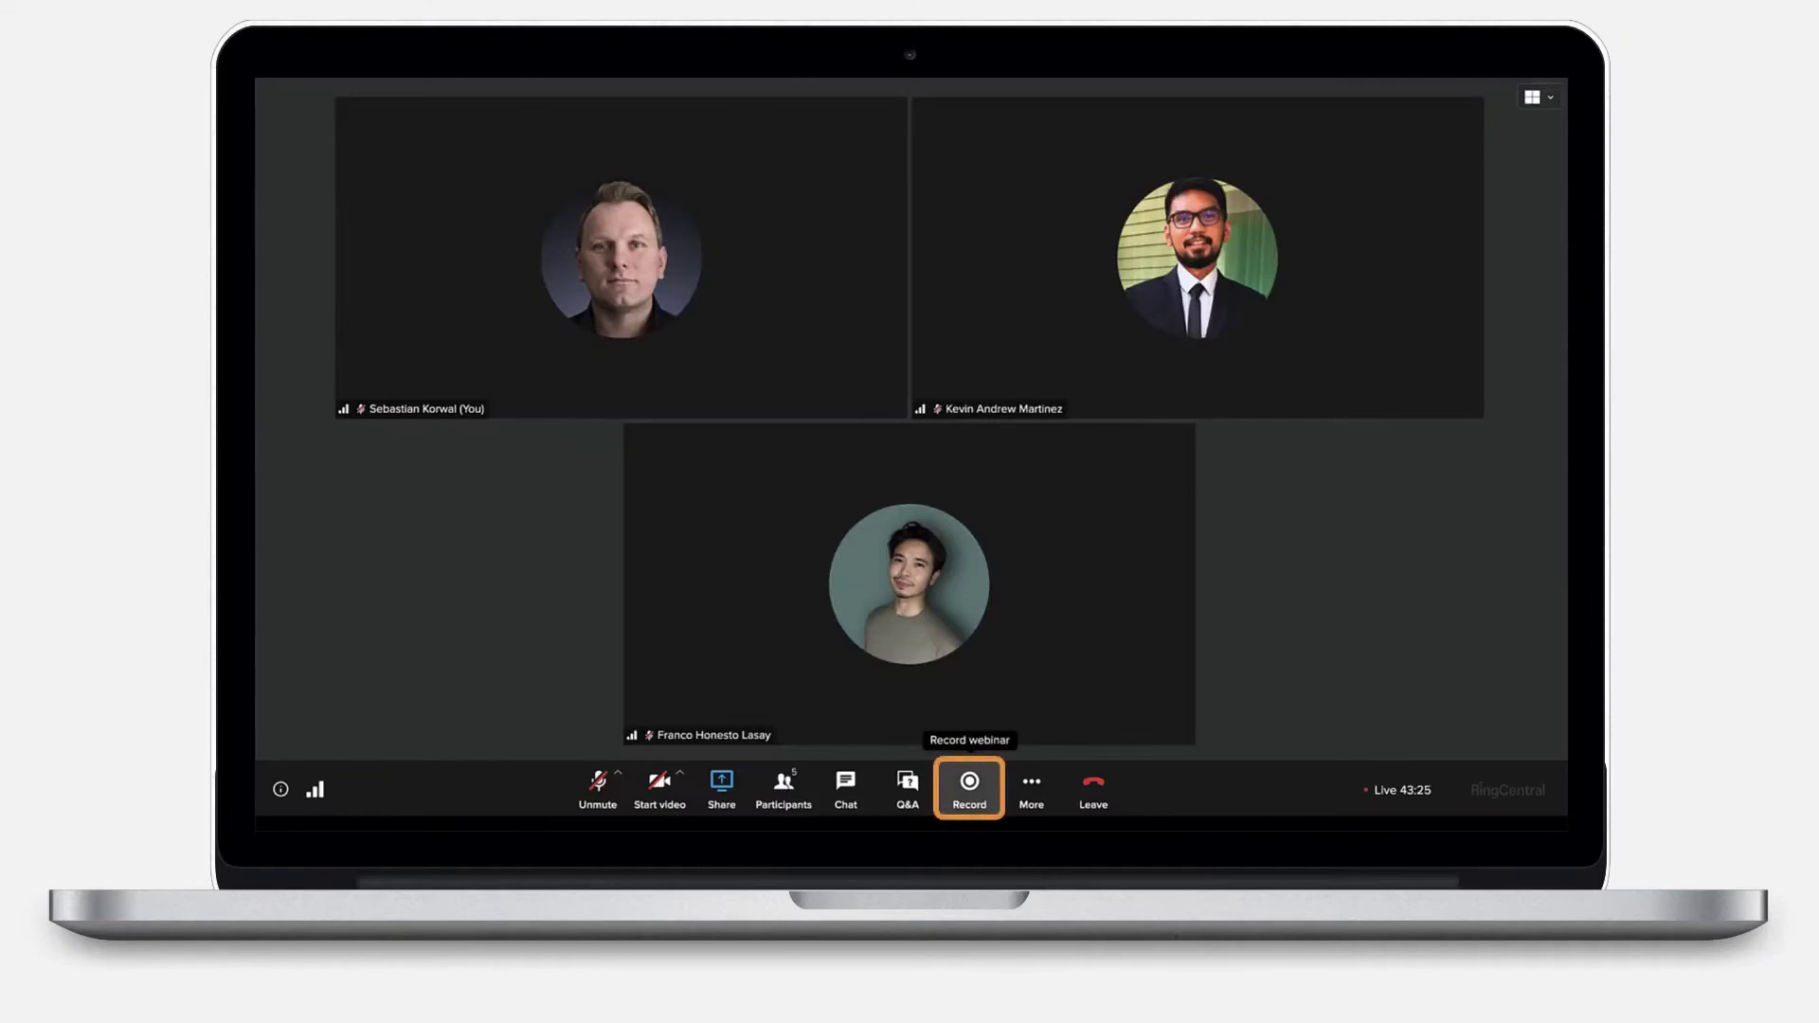
pyautogui.click(969, 784)
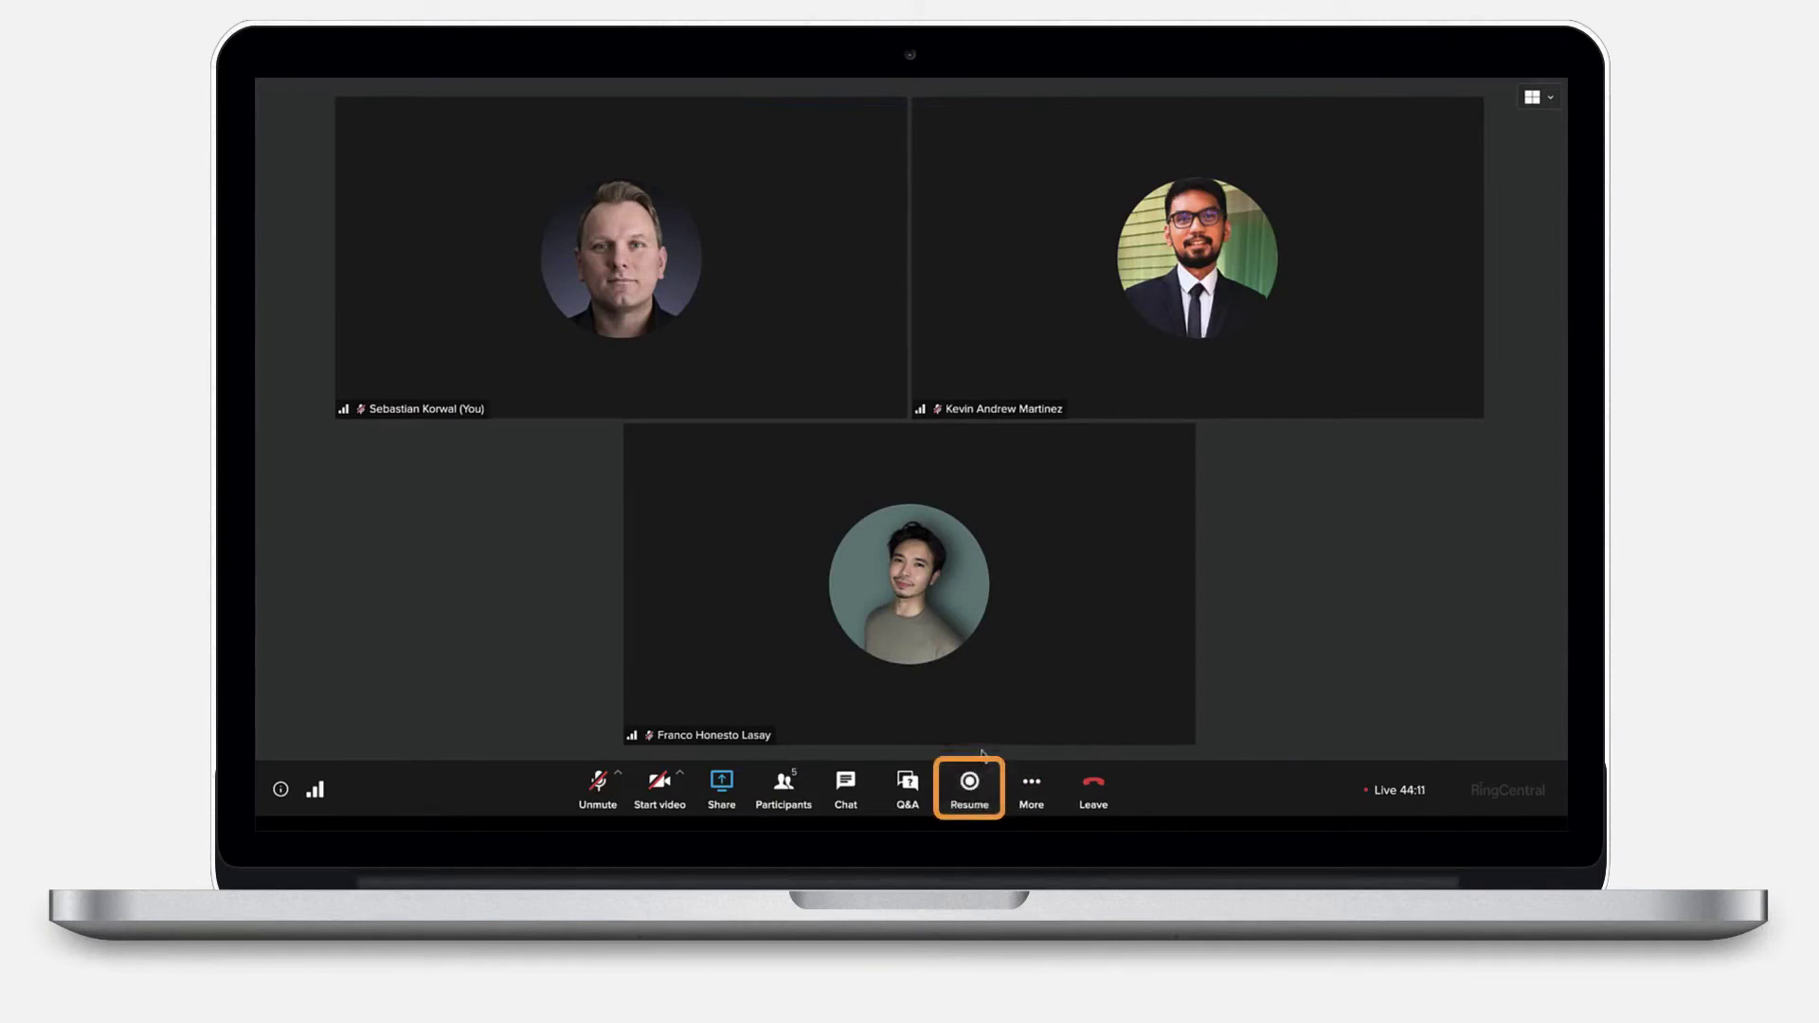
# - Resume recording, leave the webinar without ending it for everyone, and open the upcoming webinars list
pyautogui.click(969, 784)
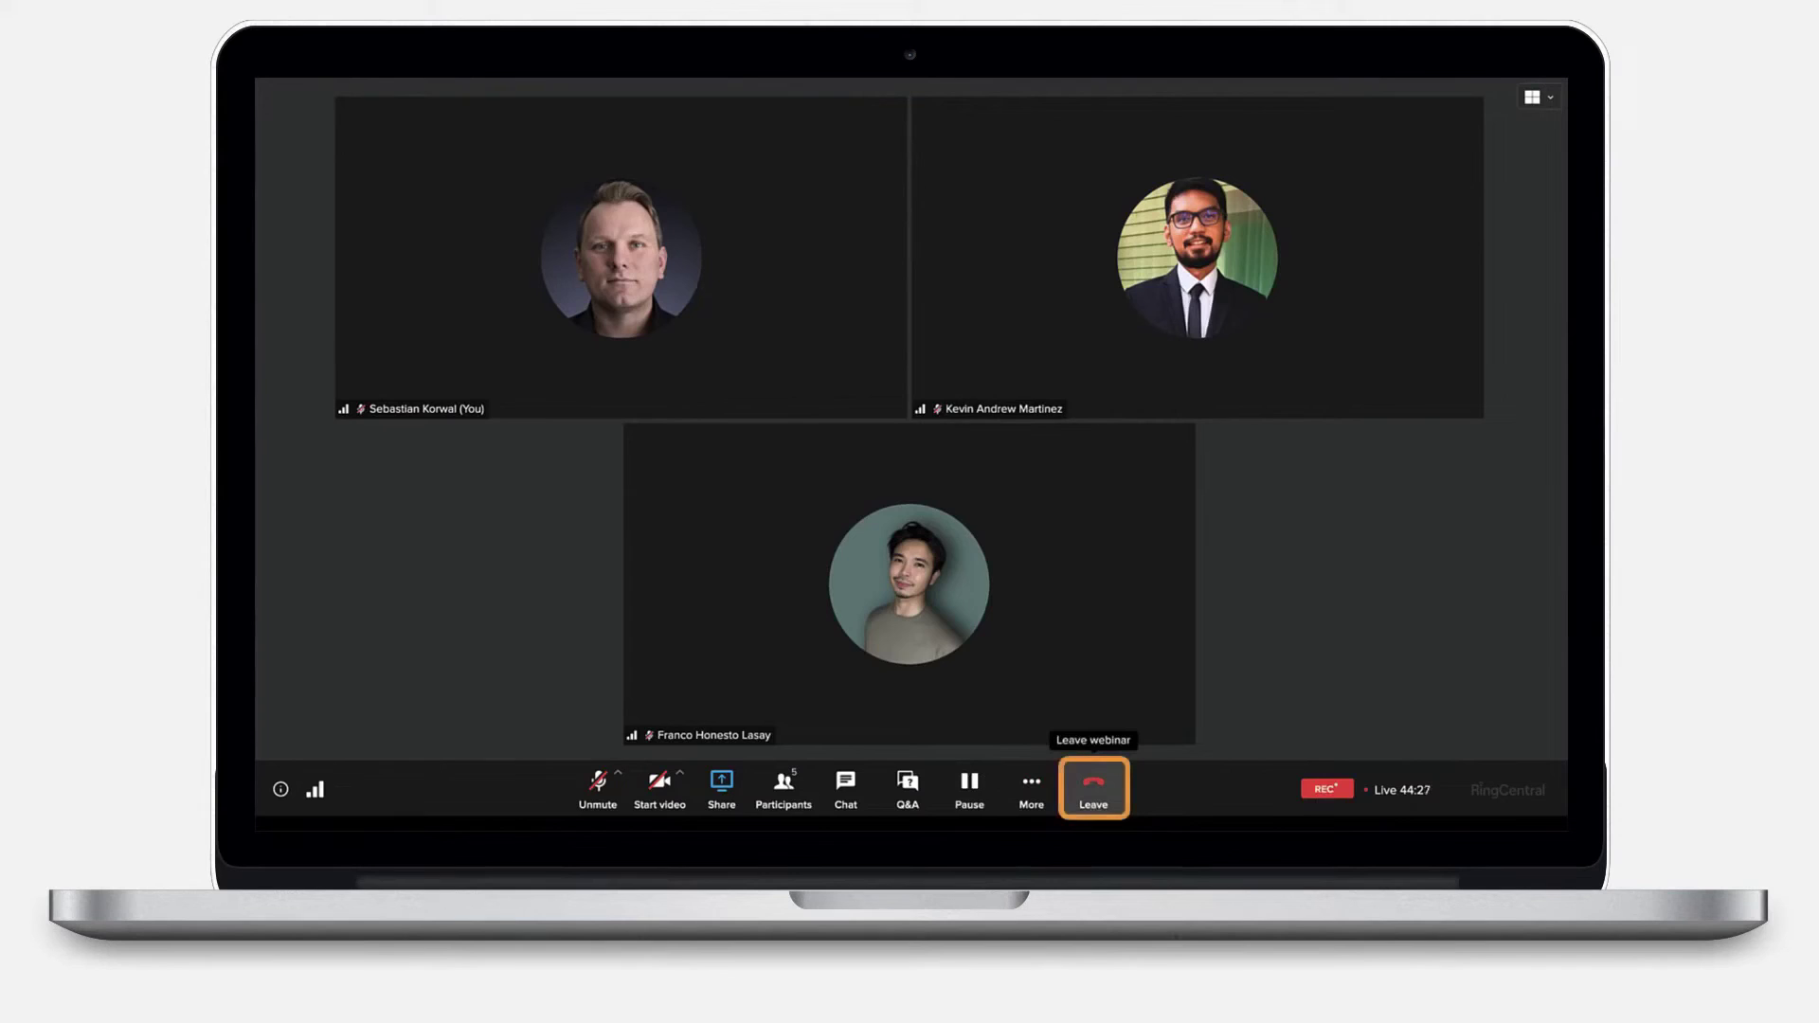
pyautogui.click(1093, 786)
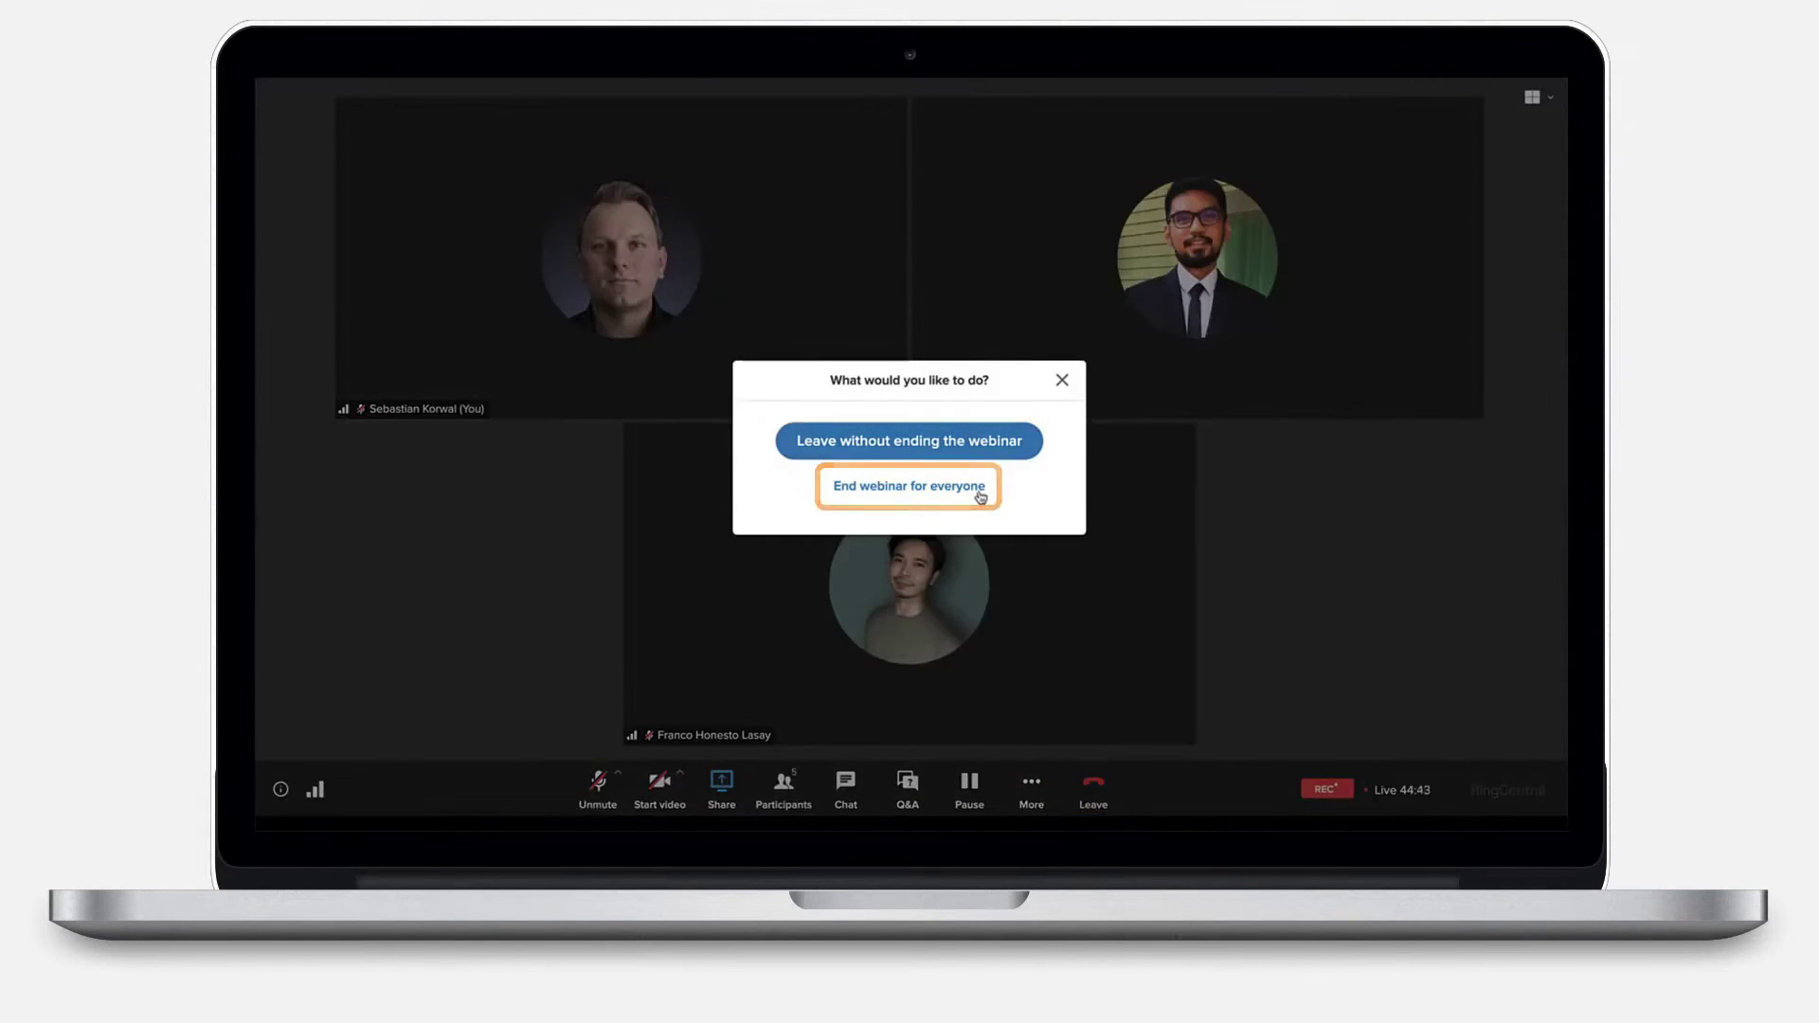
pyautogui.click(981, 497)
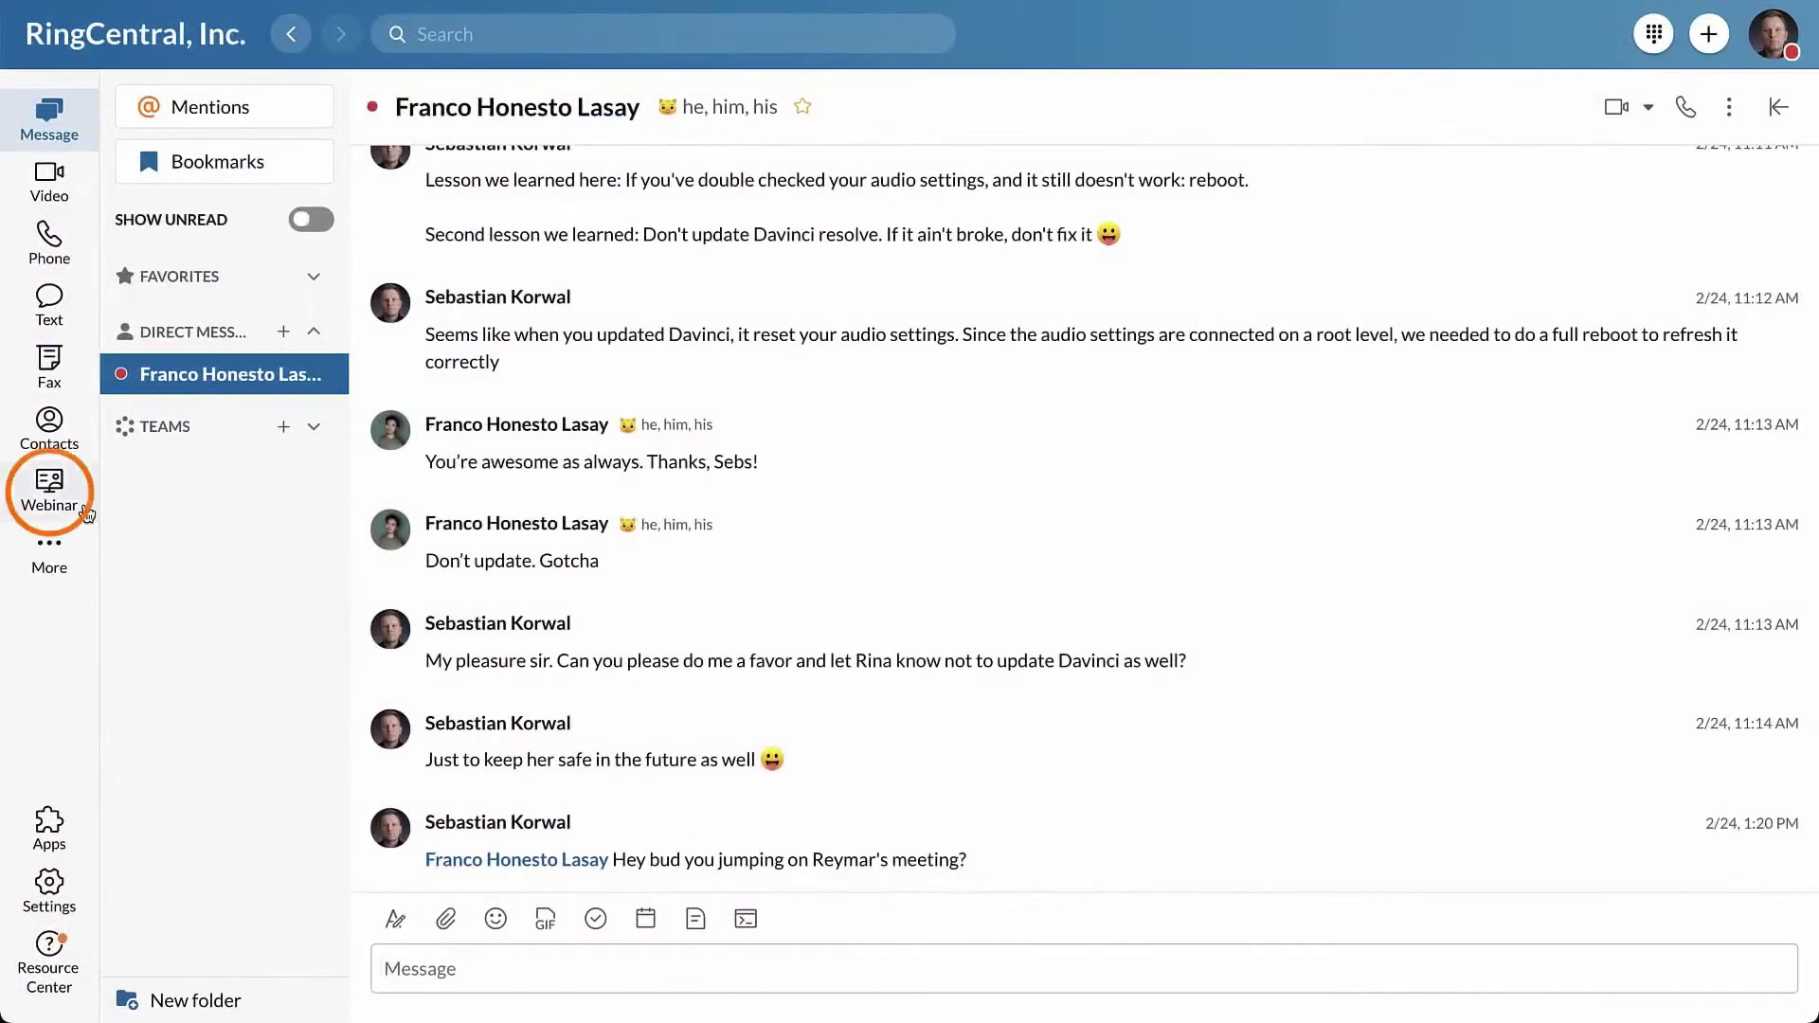
pyautogui.click(56, 491)
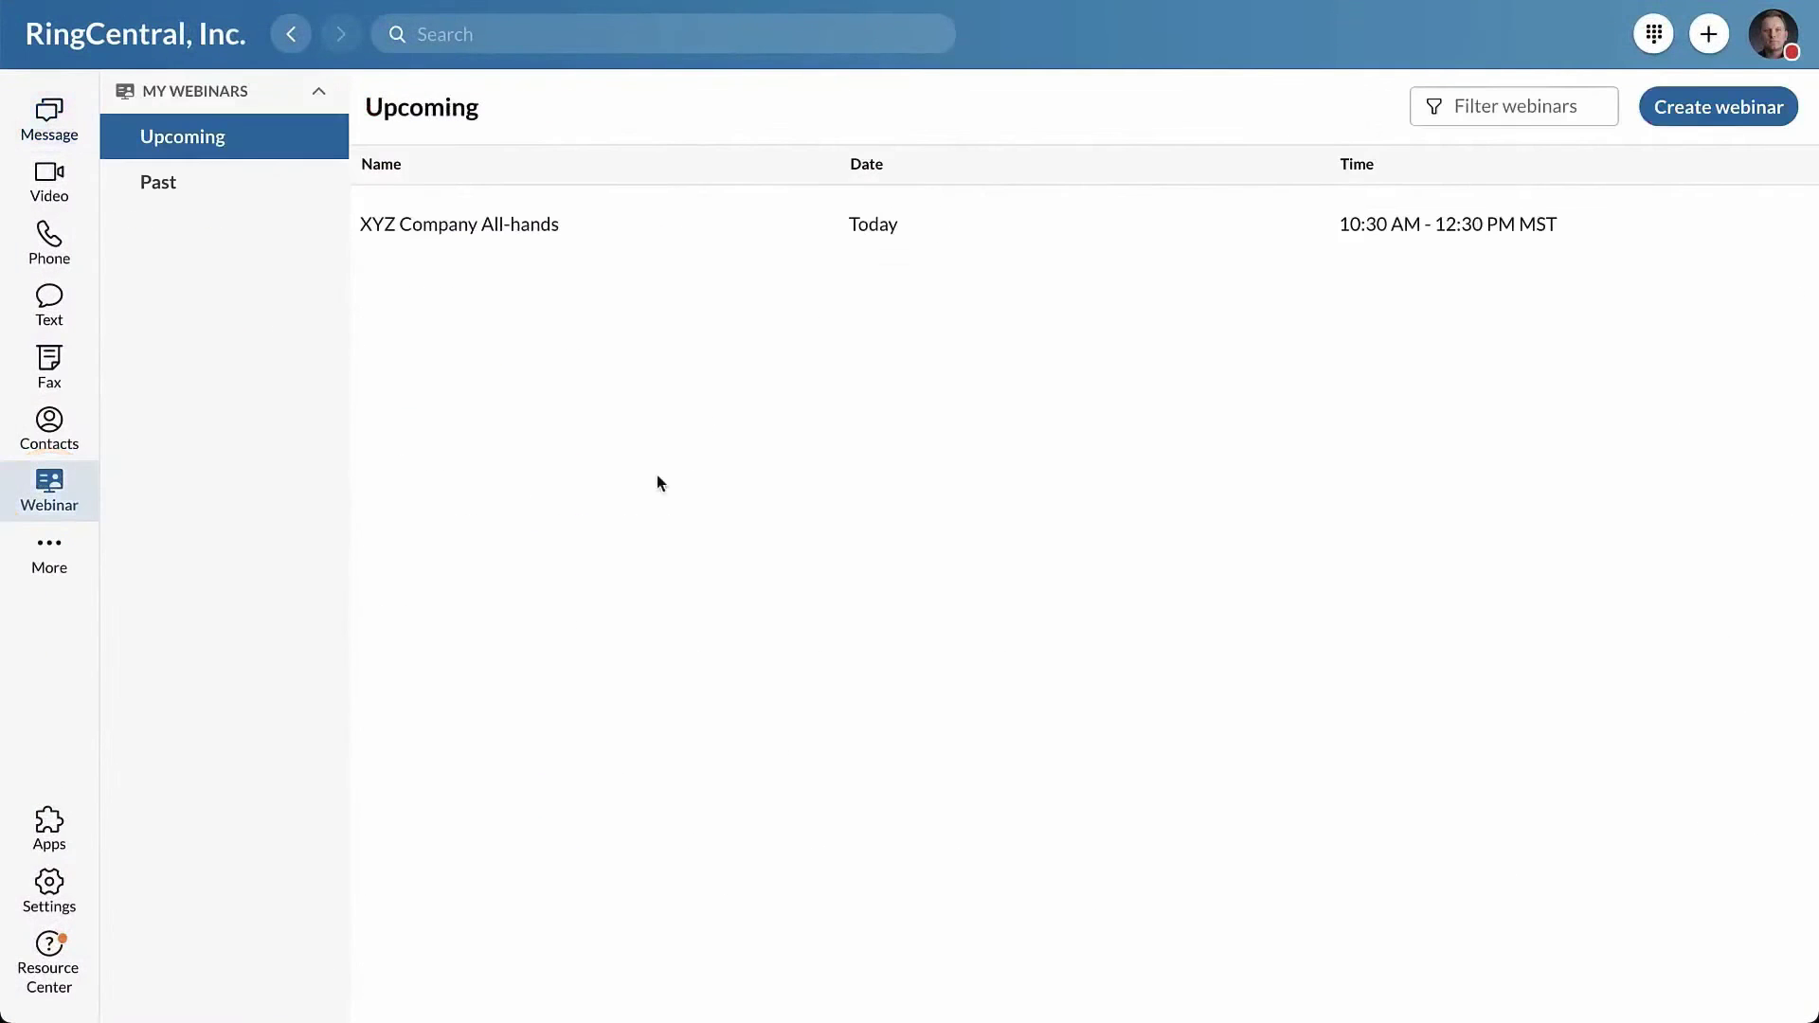
# - Start the XYZ Company All-hands webinar and join its audio through the computer
pyautogui.moveTo(1157, 243)
pyautogui.click(1721, 223)
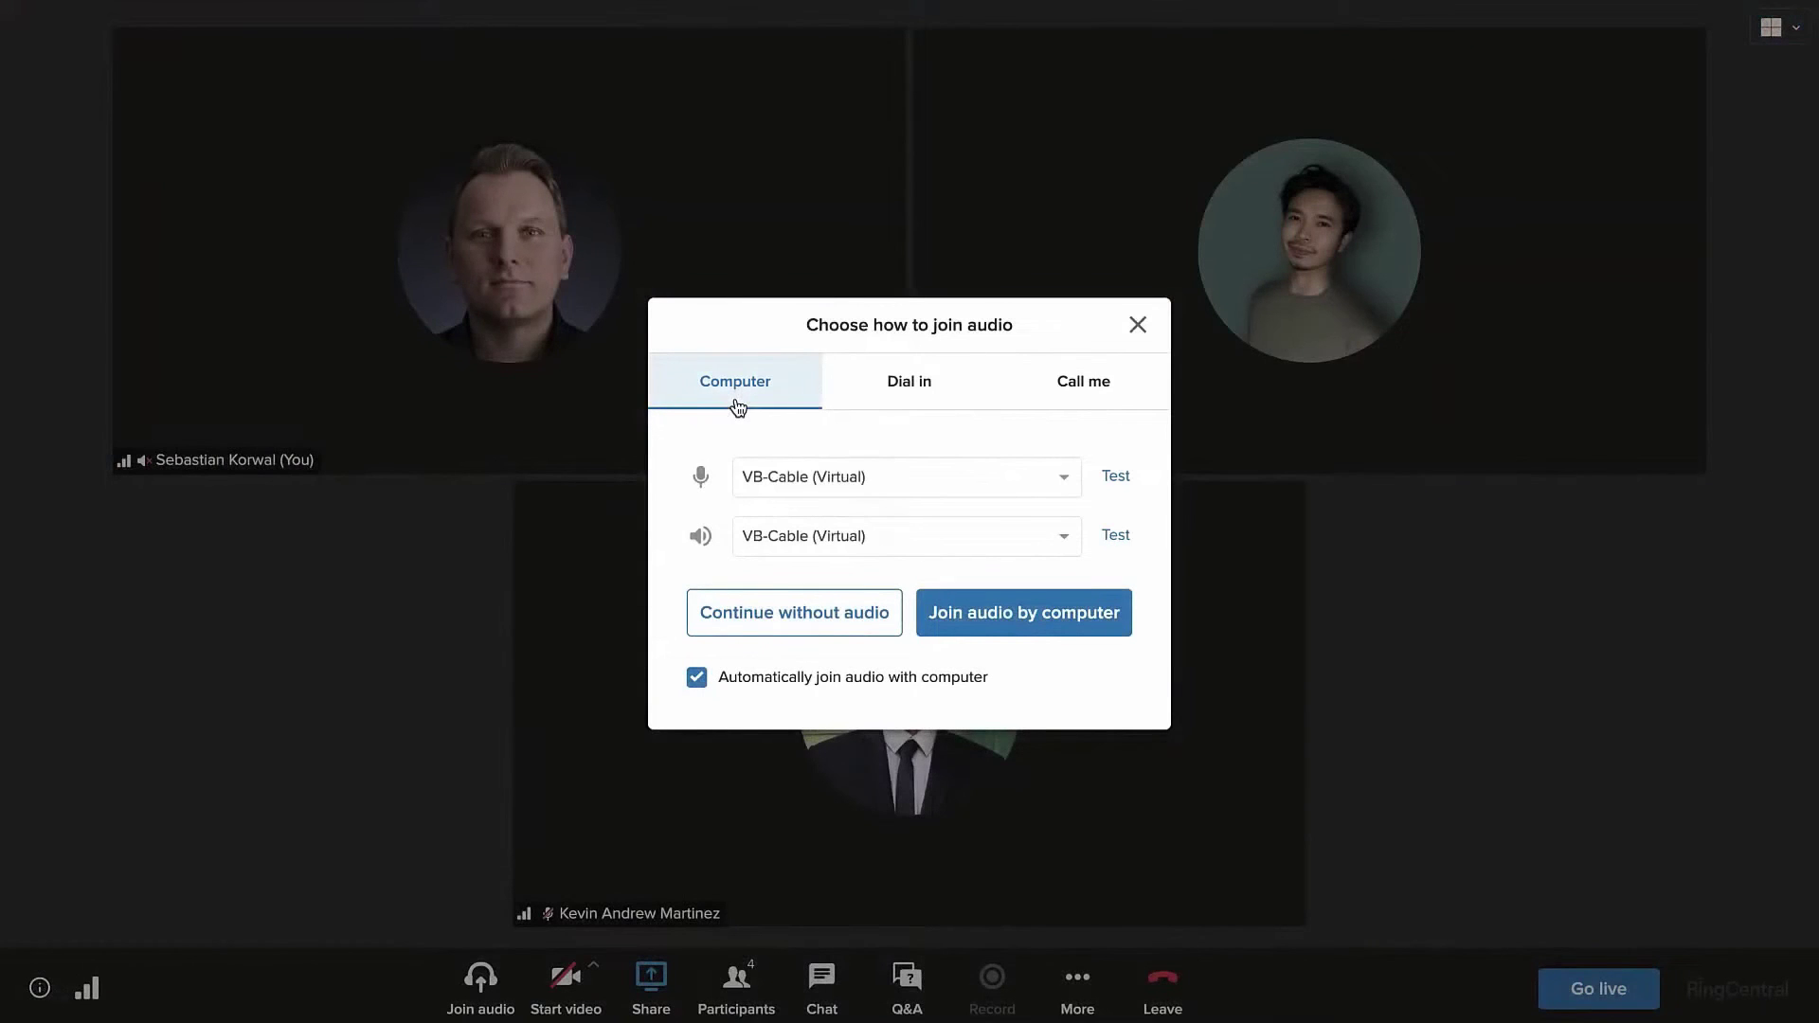
pyautogui.click(1098, 626)
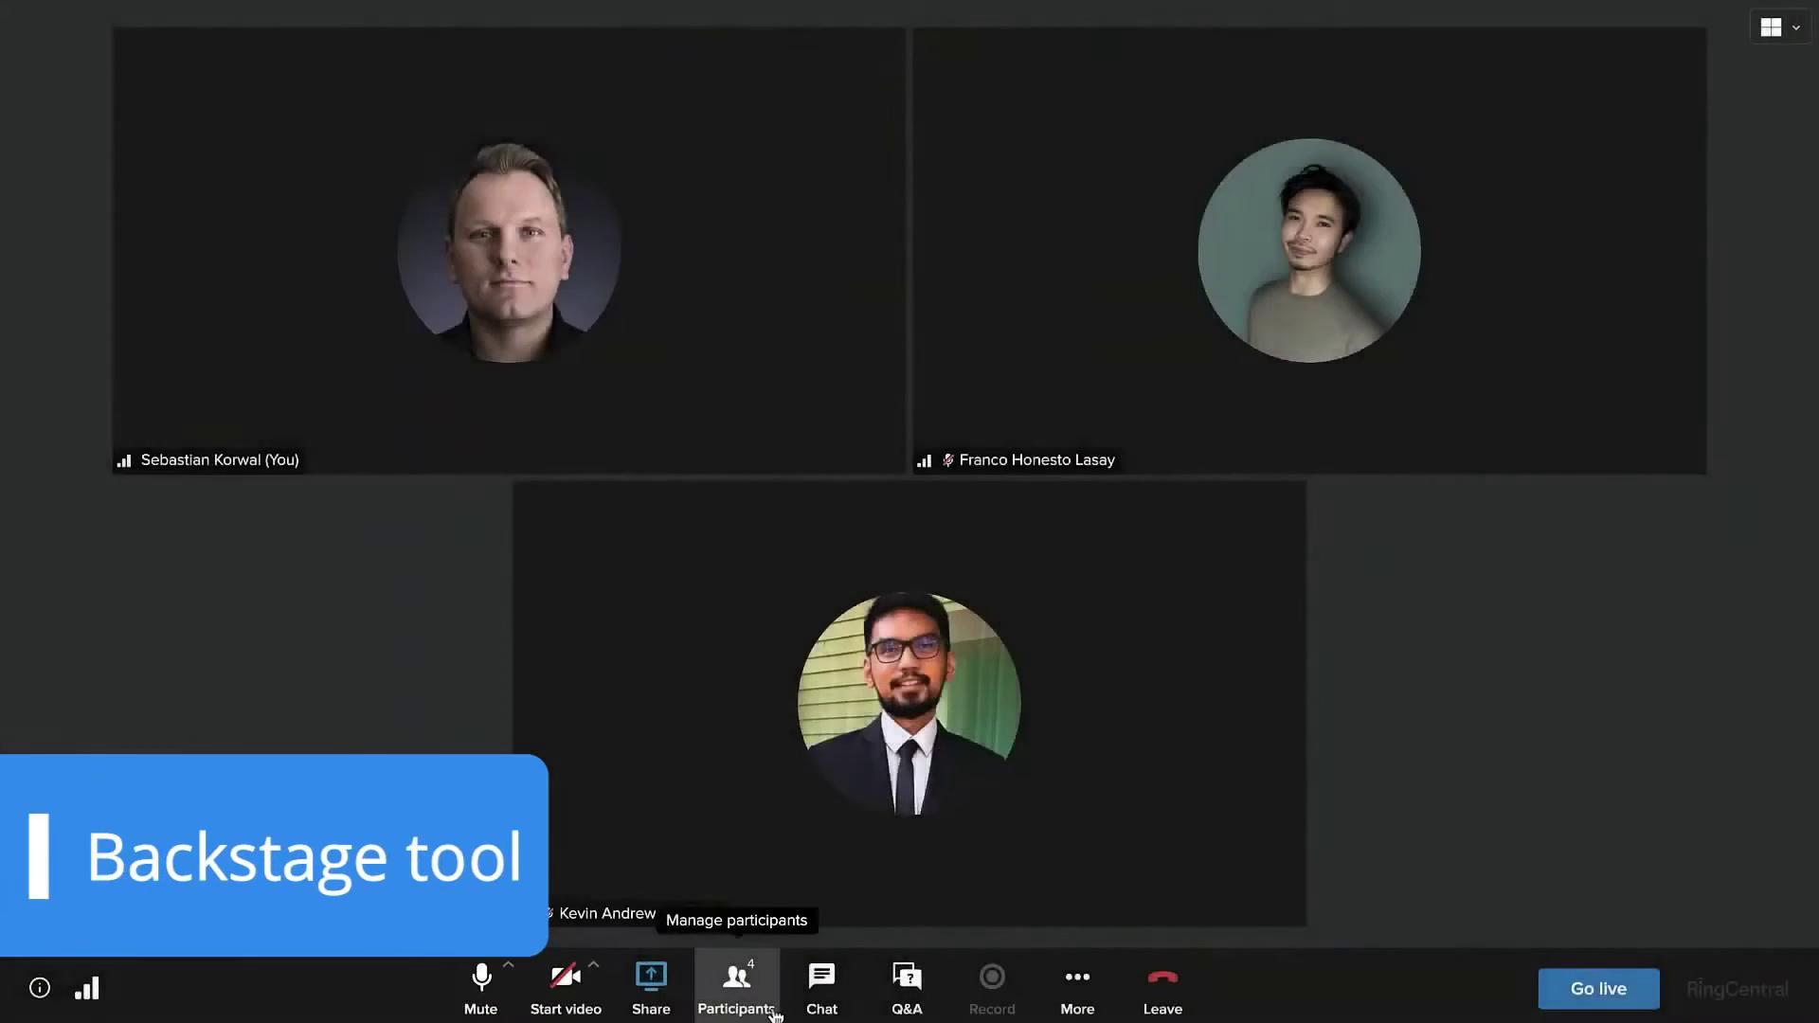
# - Review the hosts, panelists and attendees list, then begin taking the webinar live
pyautogui.click(775, 1009)
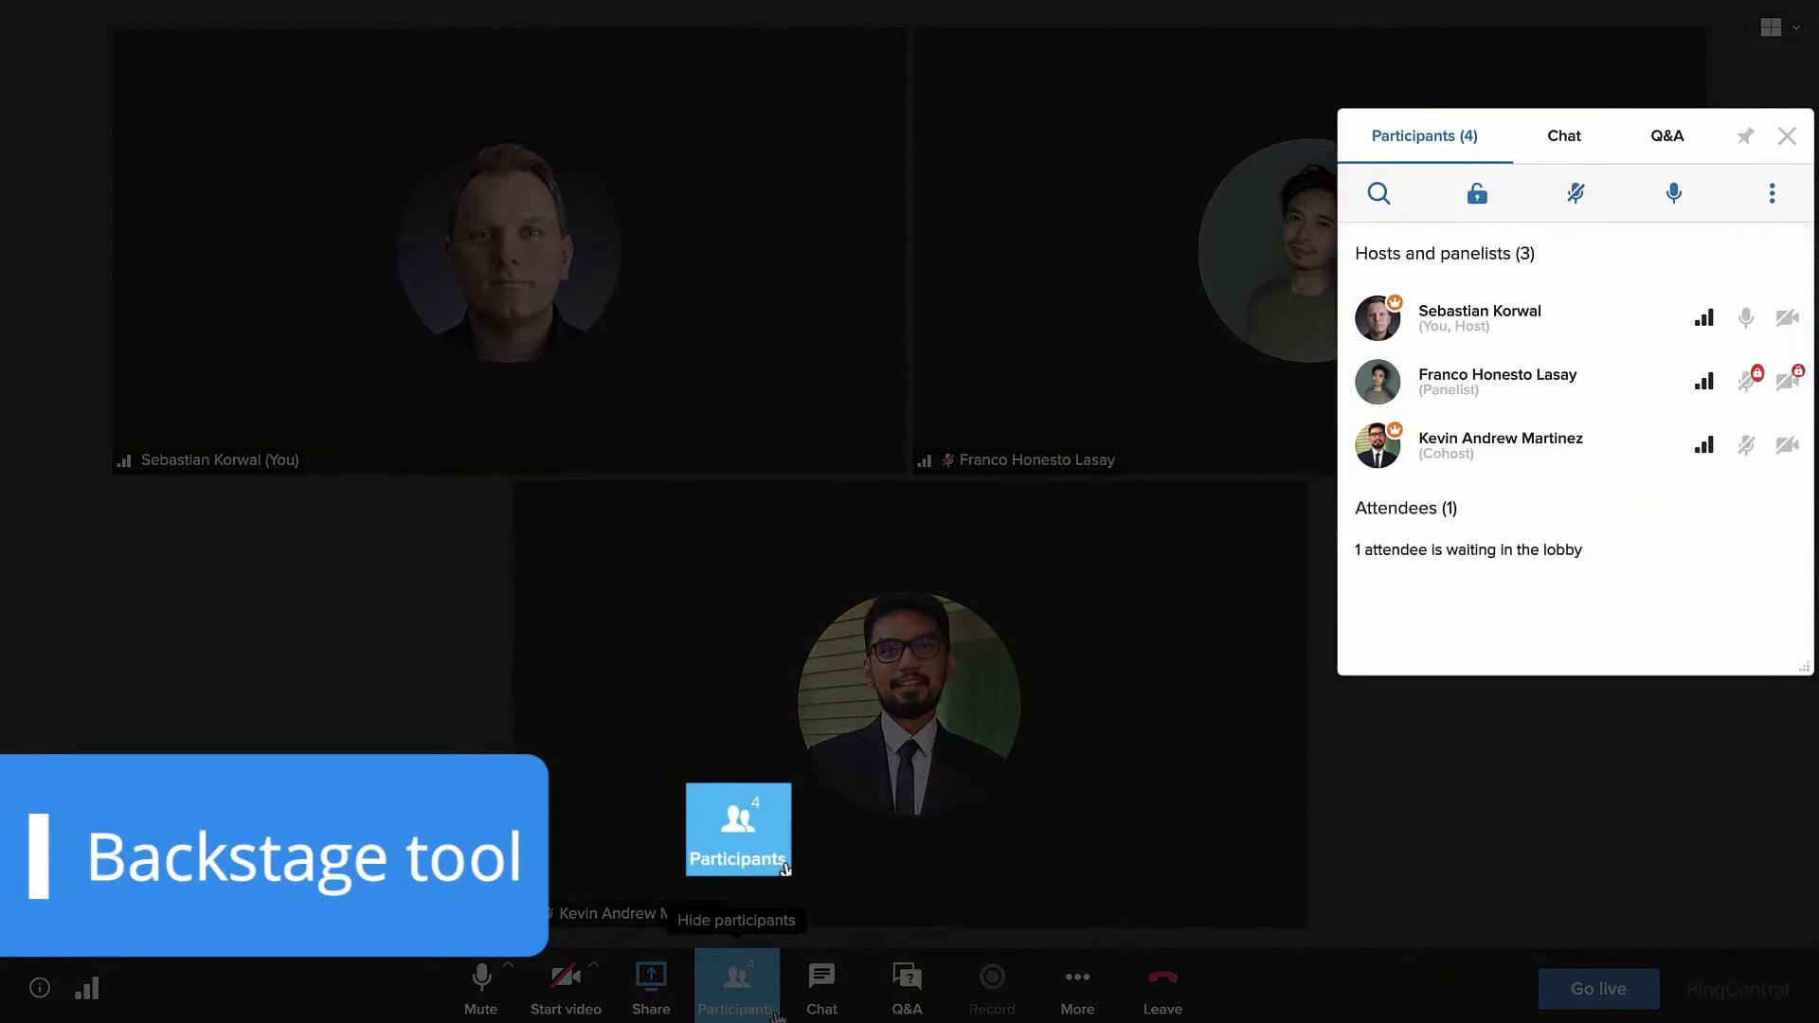
pyautogui.click(777, 1009)
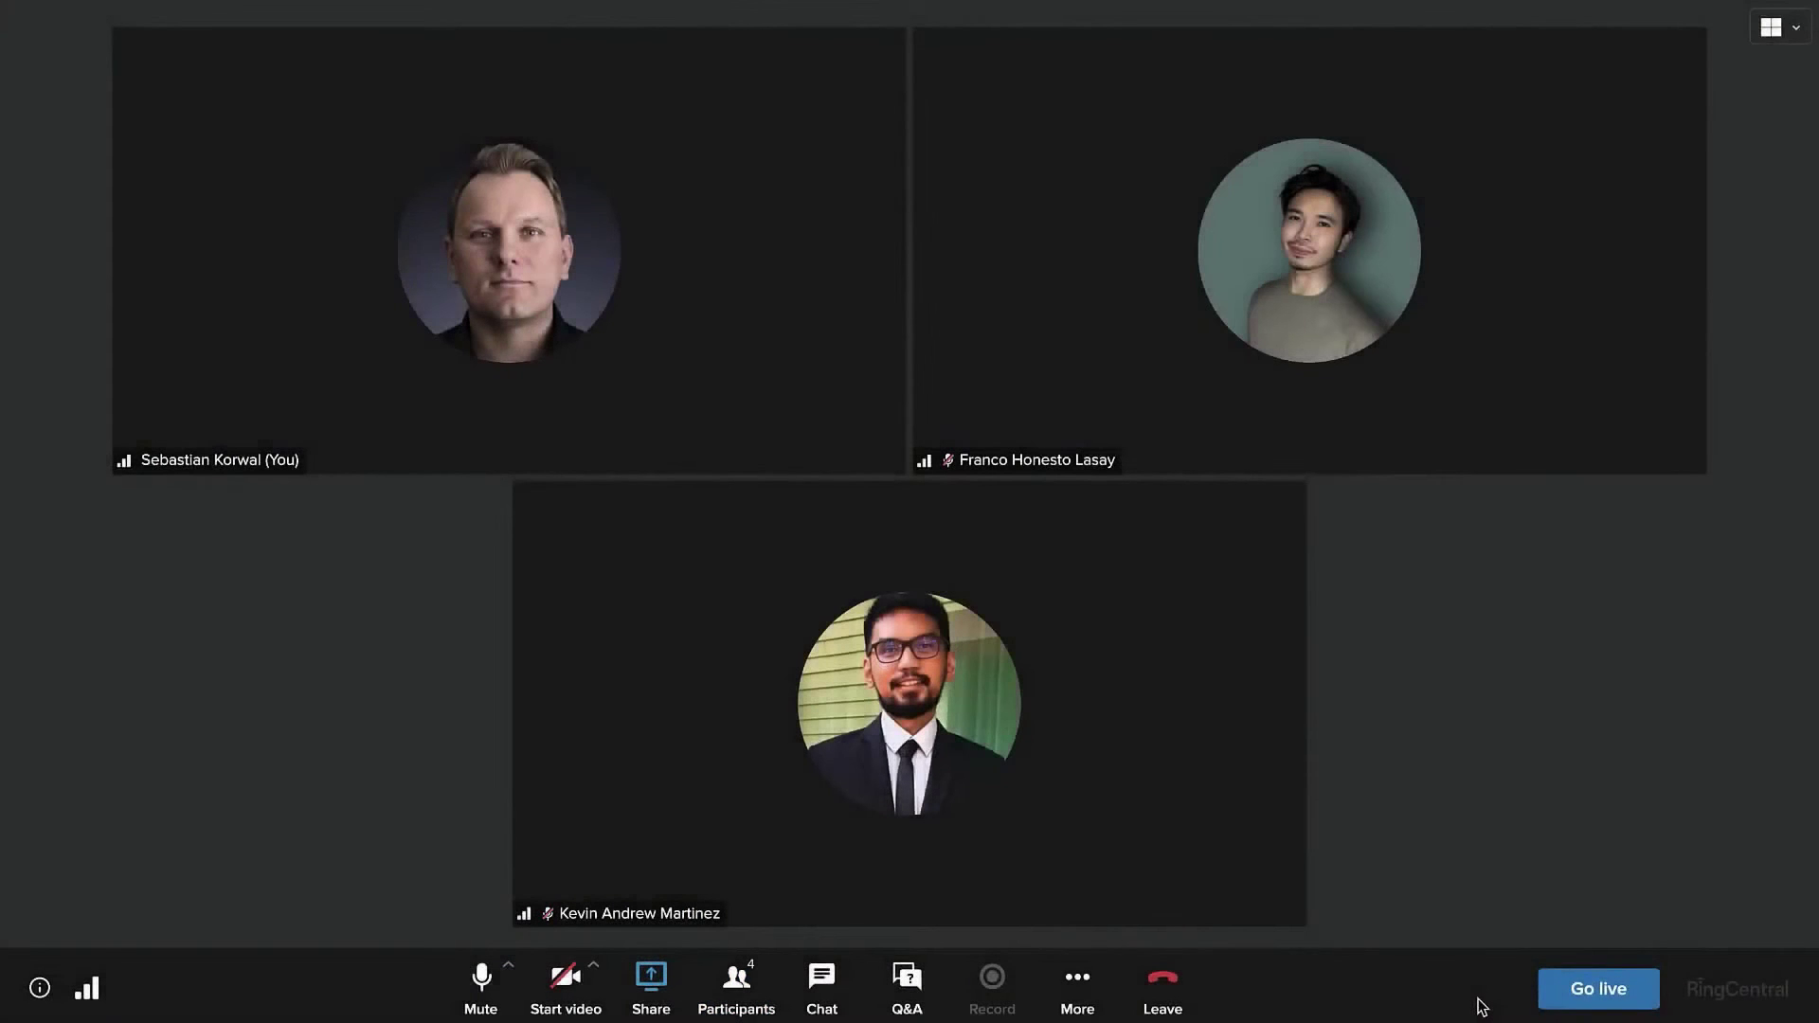
pyautogui.click(1644, 1010)
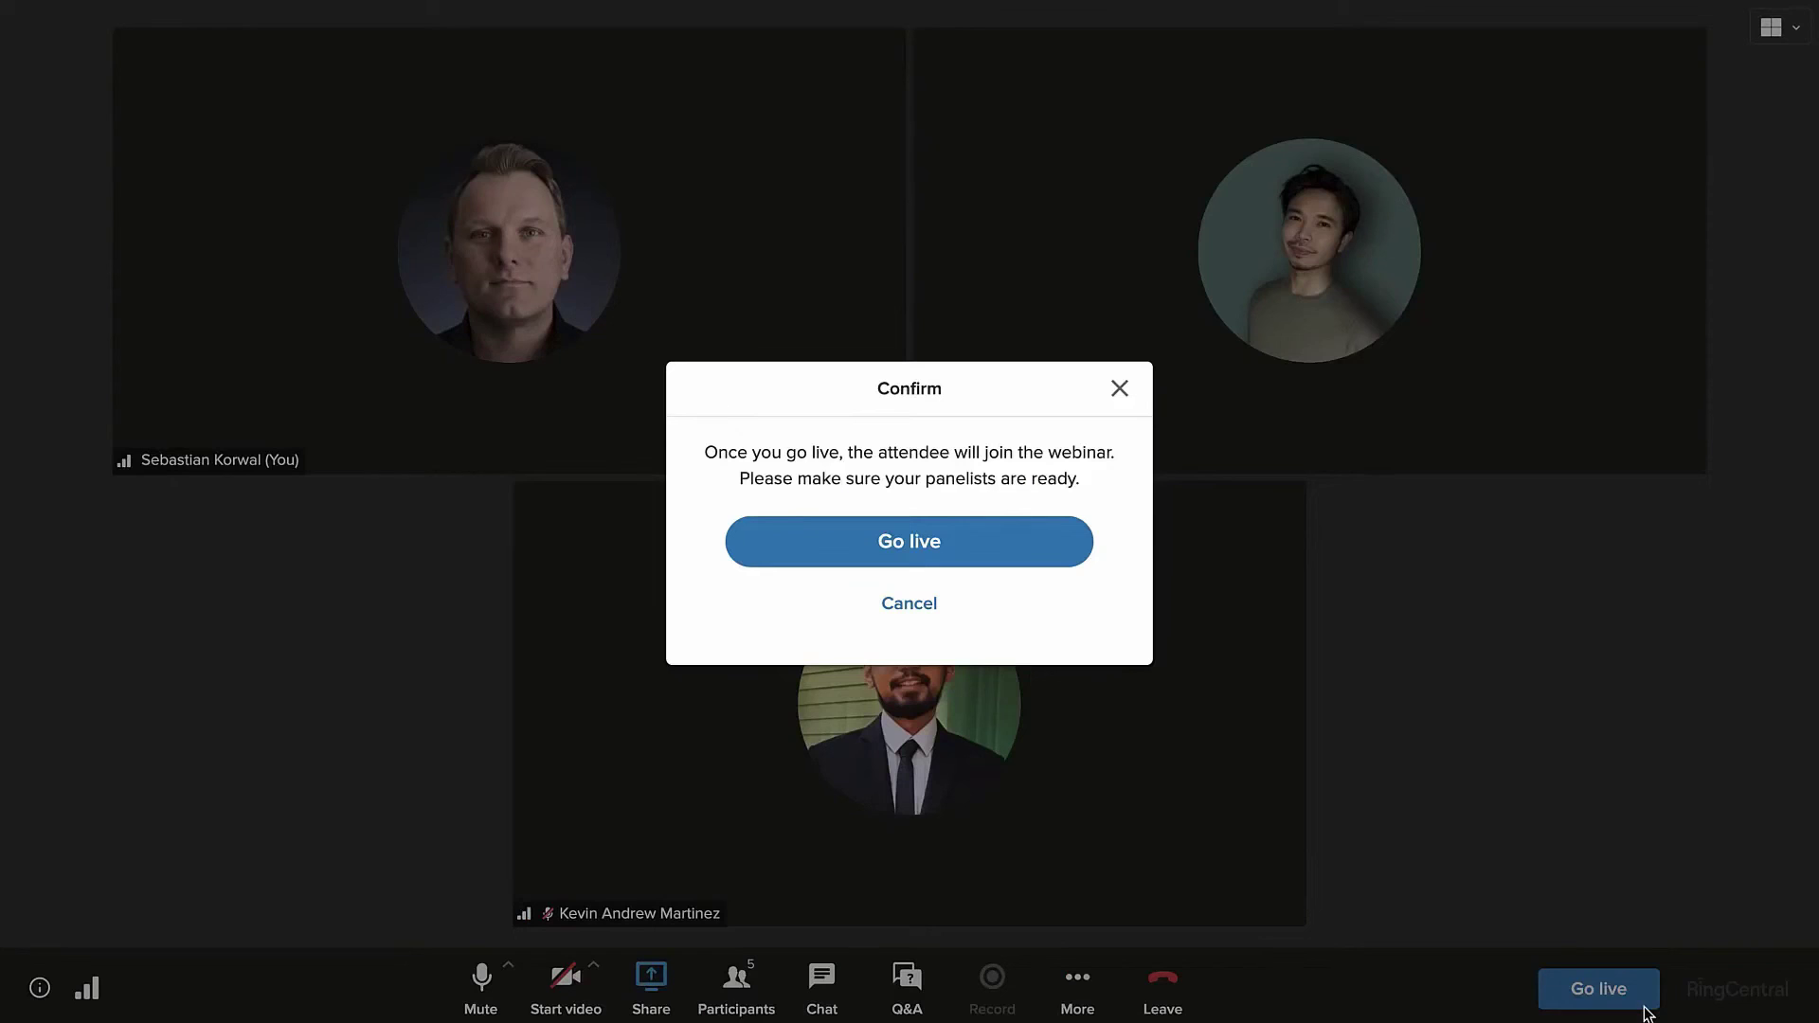
# - Confirm going live and preview the screens and windows available to share
pyautogui.press('Return')
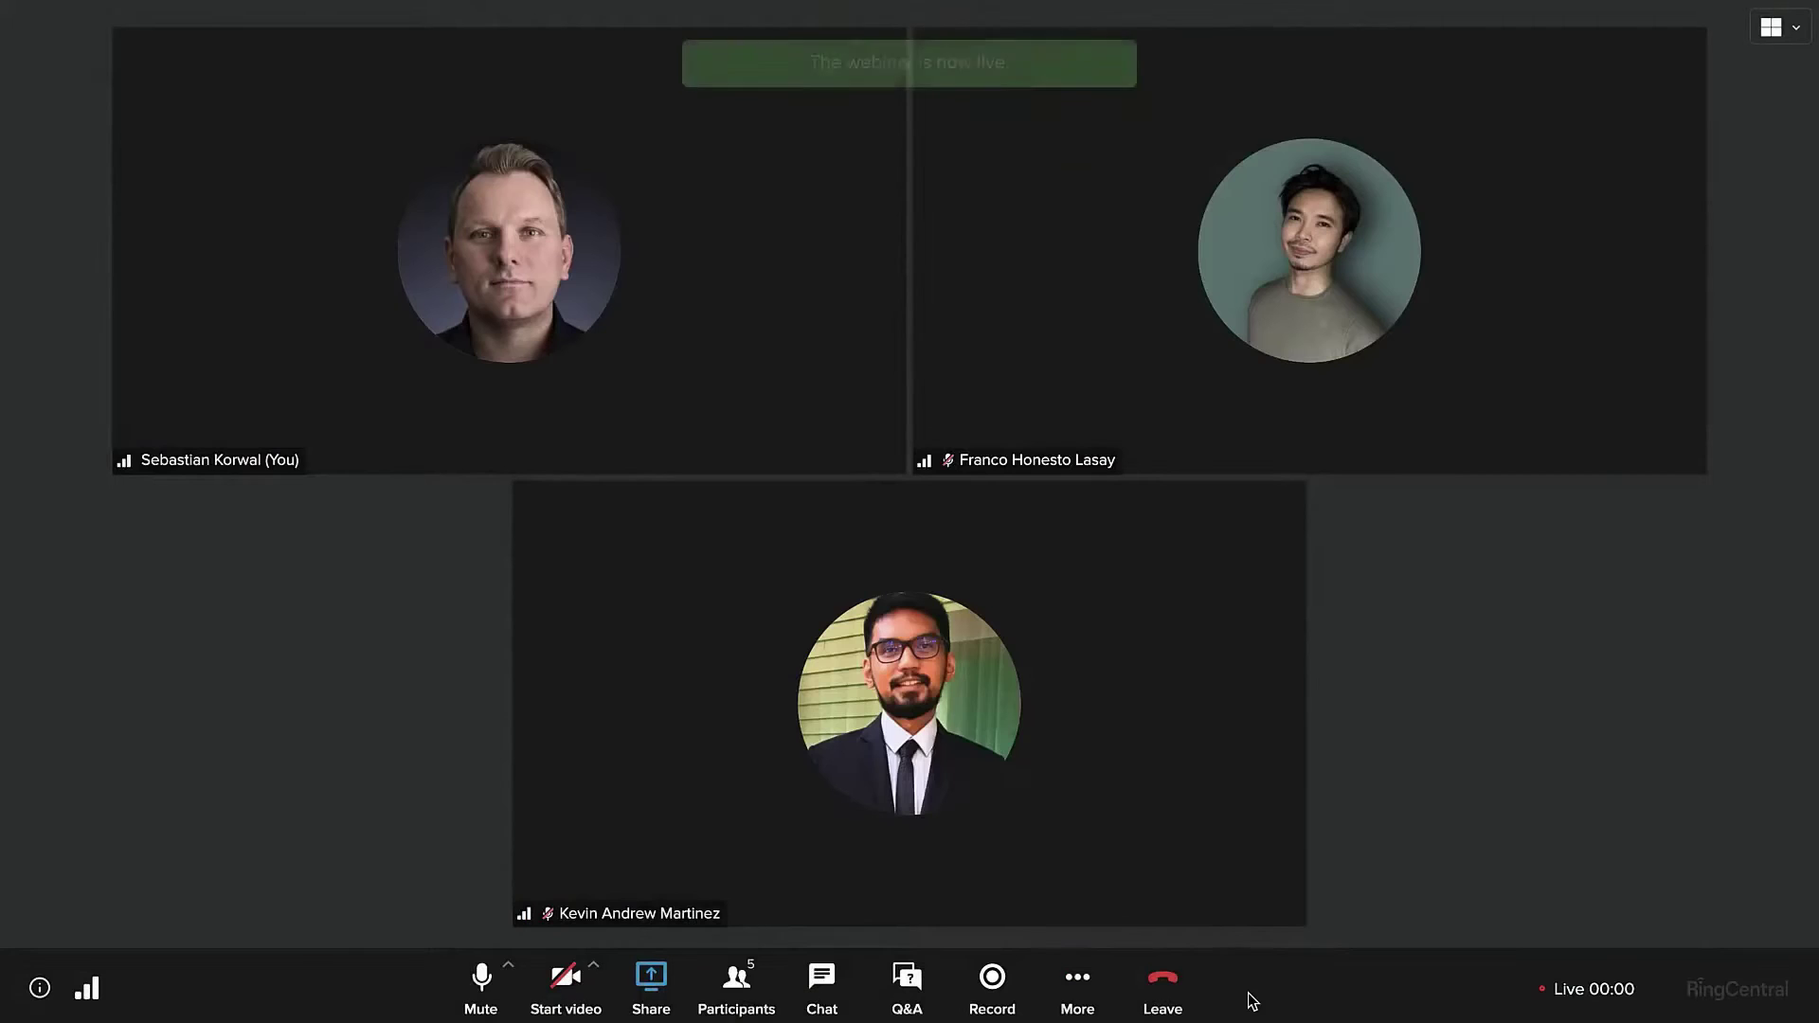
pyautogui.click(668, 1004)
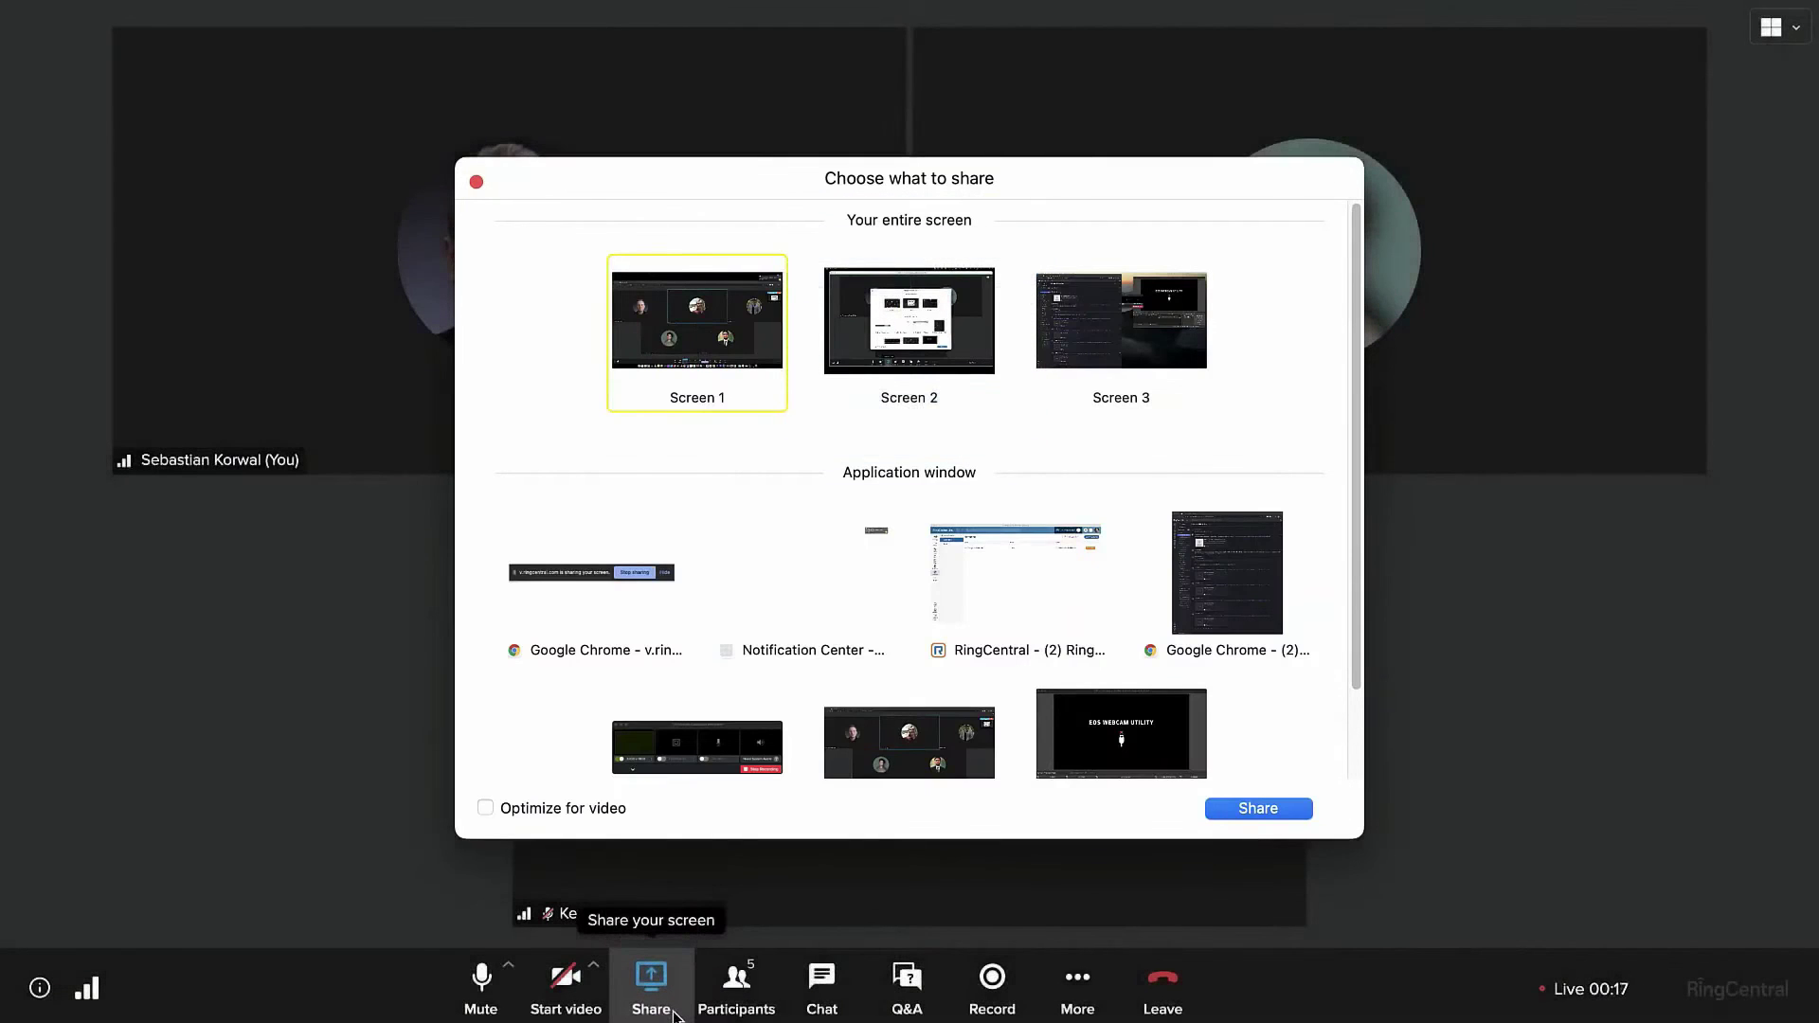
pyautogui.moveTo(1352, 669); pyautogui.dragTo(1365, 779)
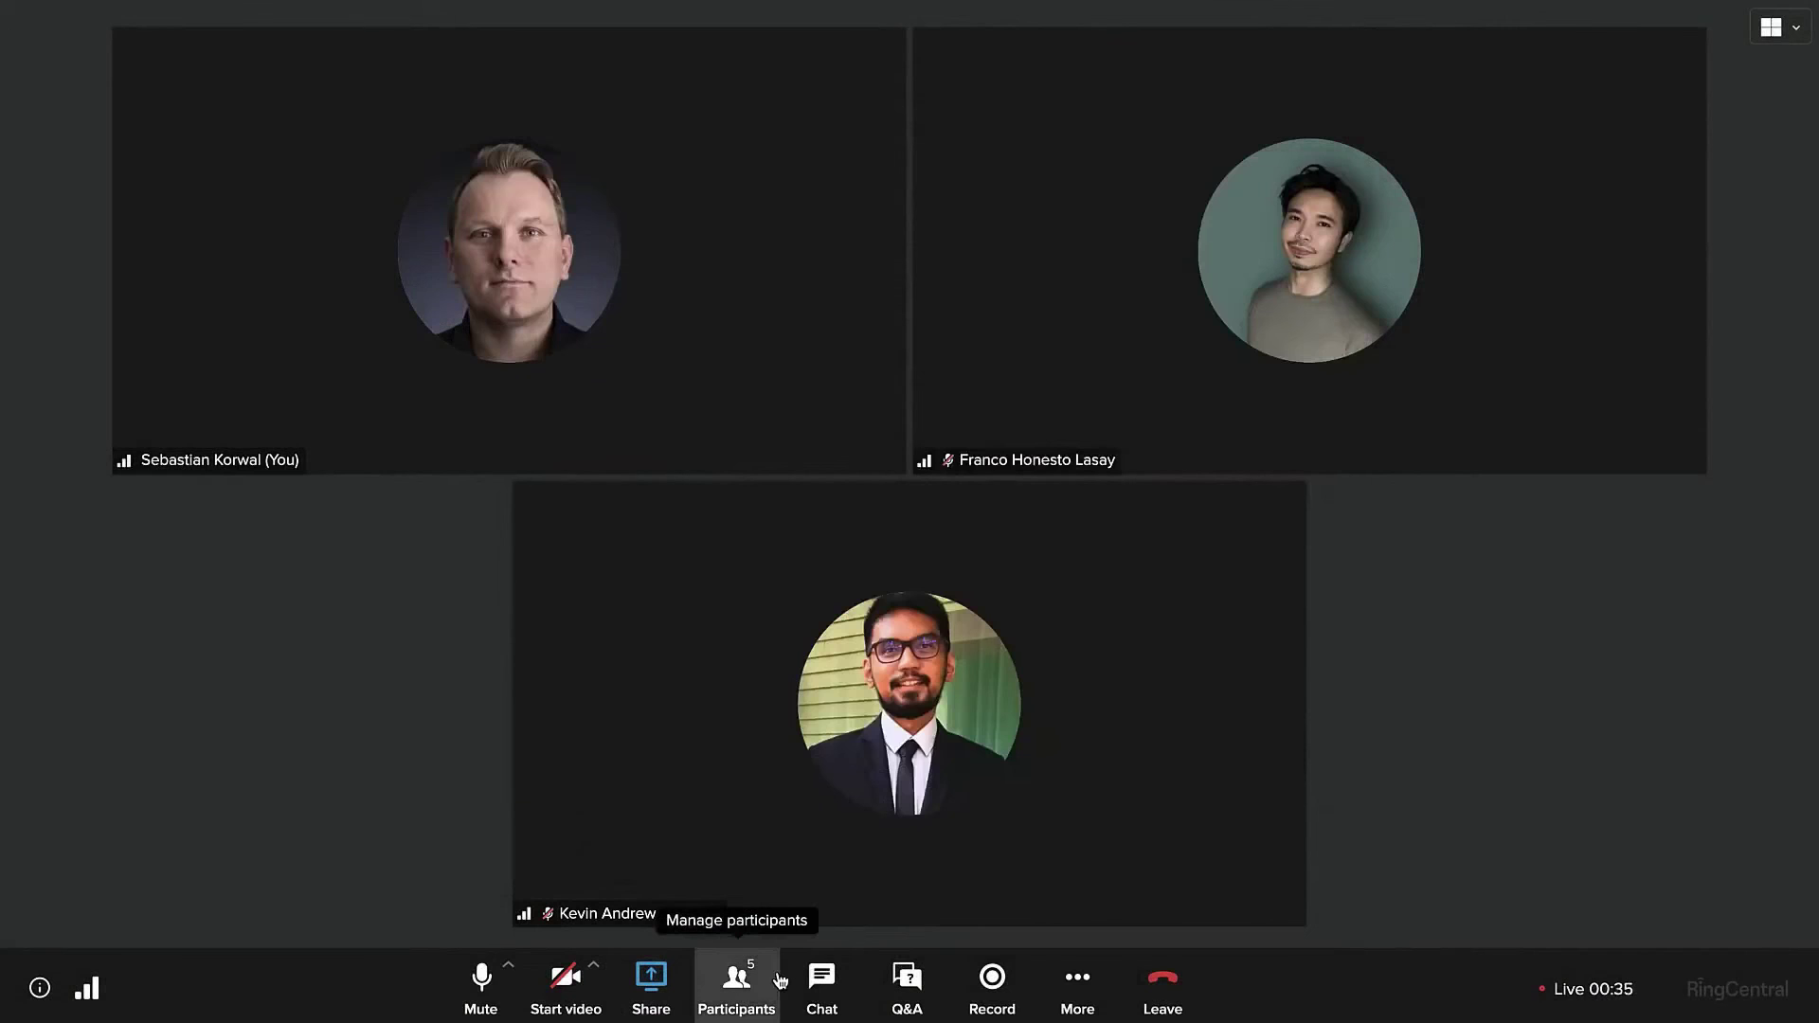
# - Open the webinar chat, then start recording from the More options menu
pyautogui.click(822, 990)
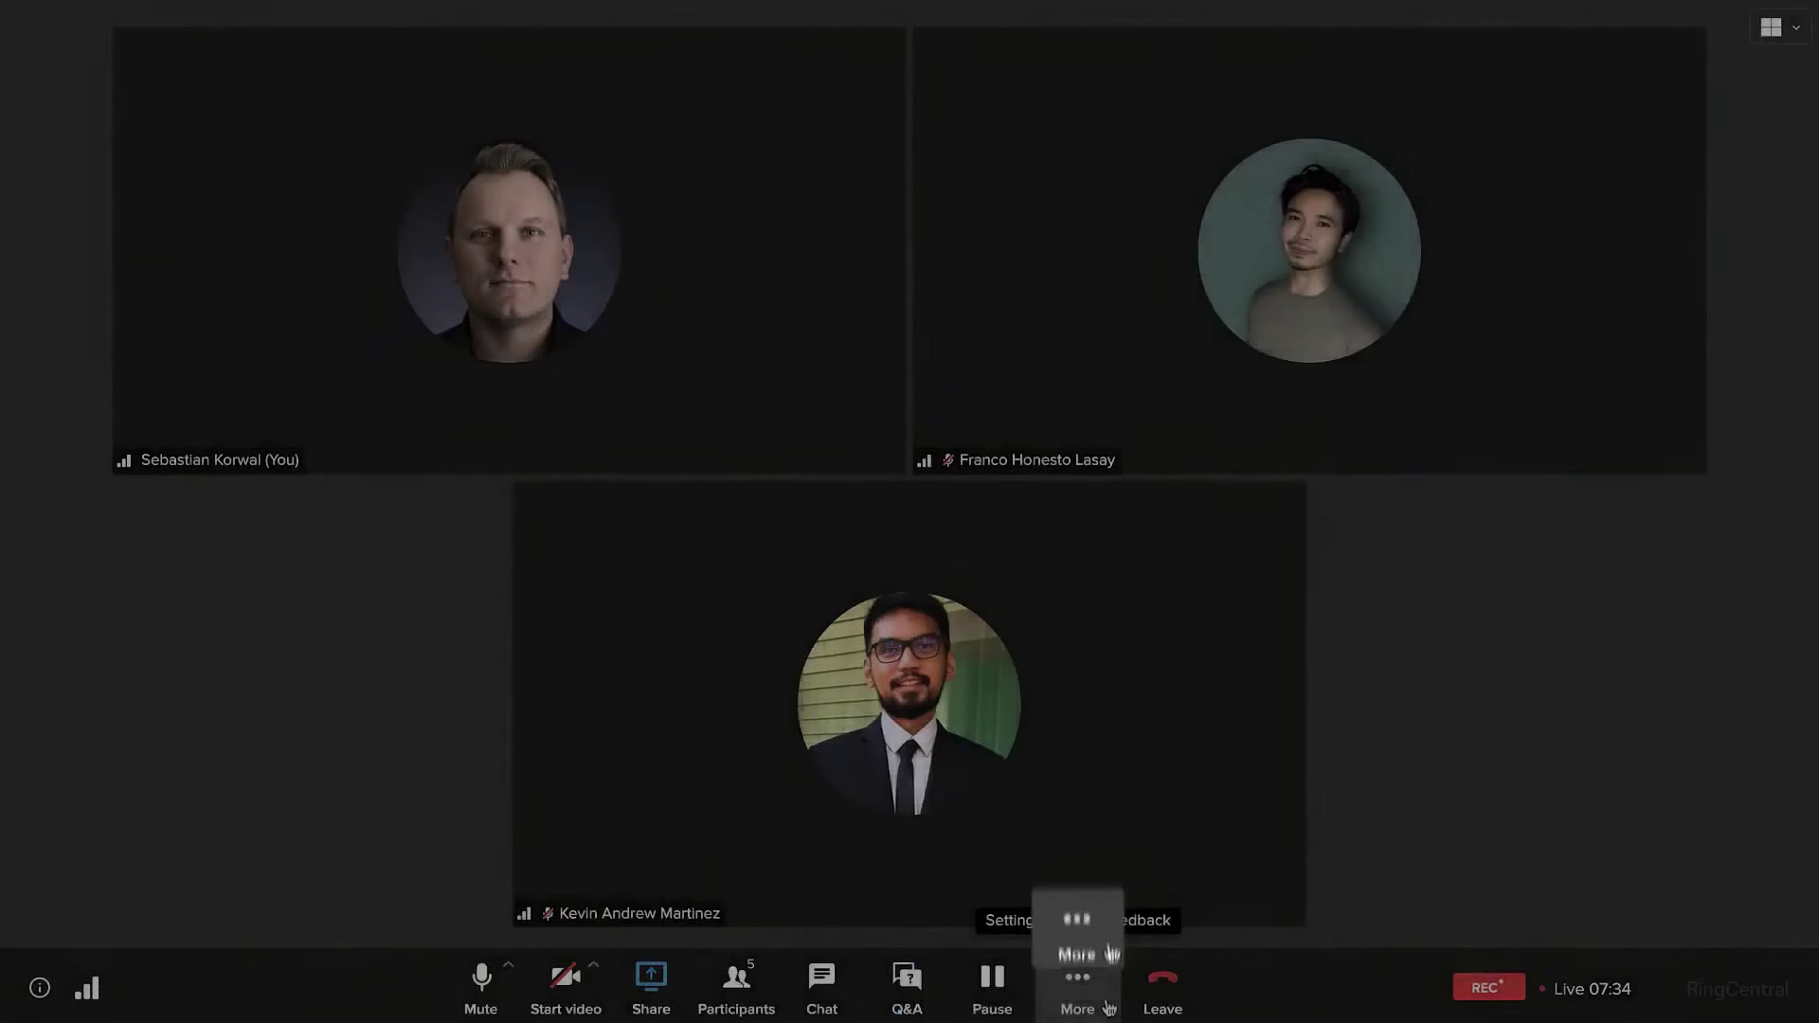
pyautogui.click(1108, 1007)
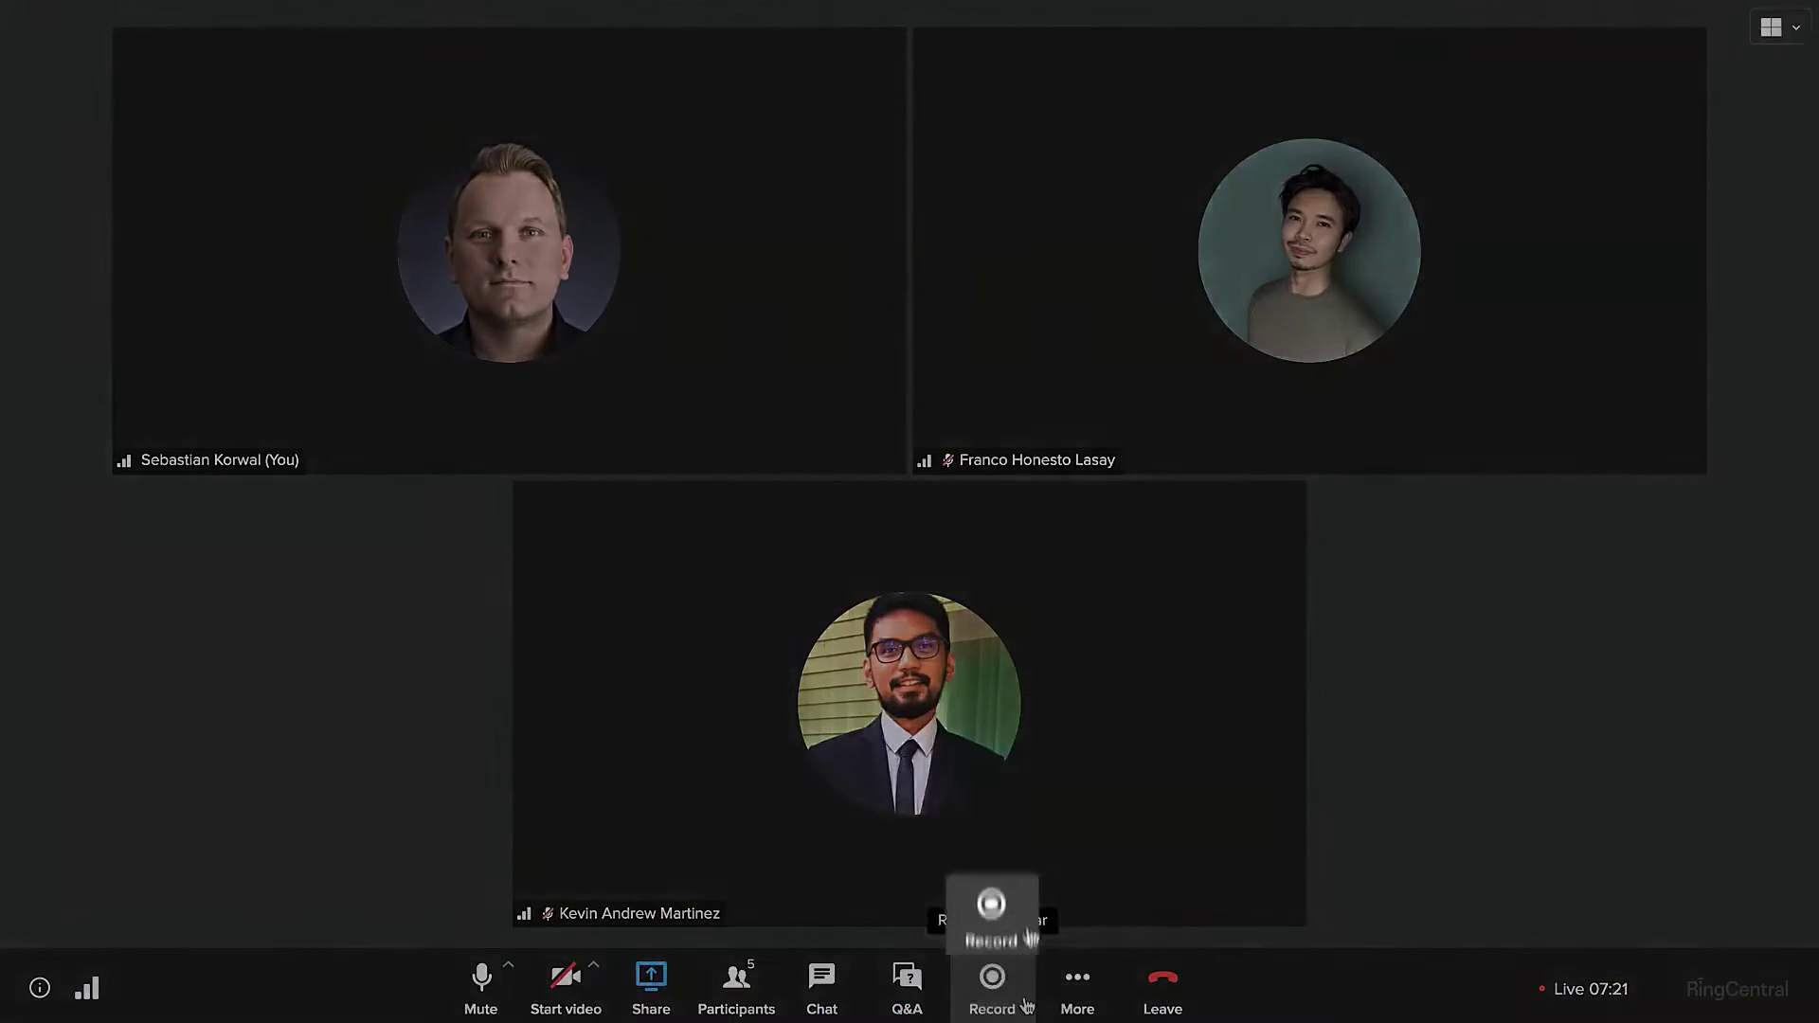
pyautogui.click(1025, 1004)
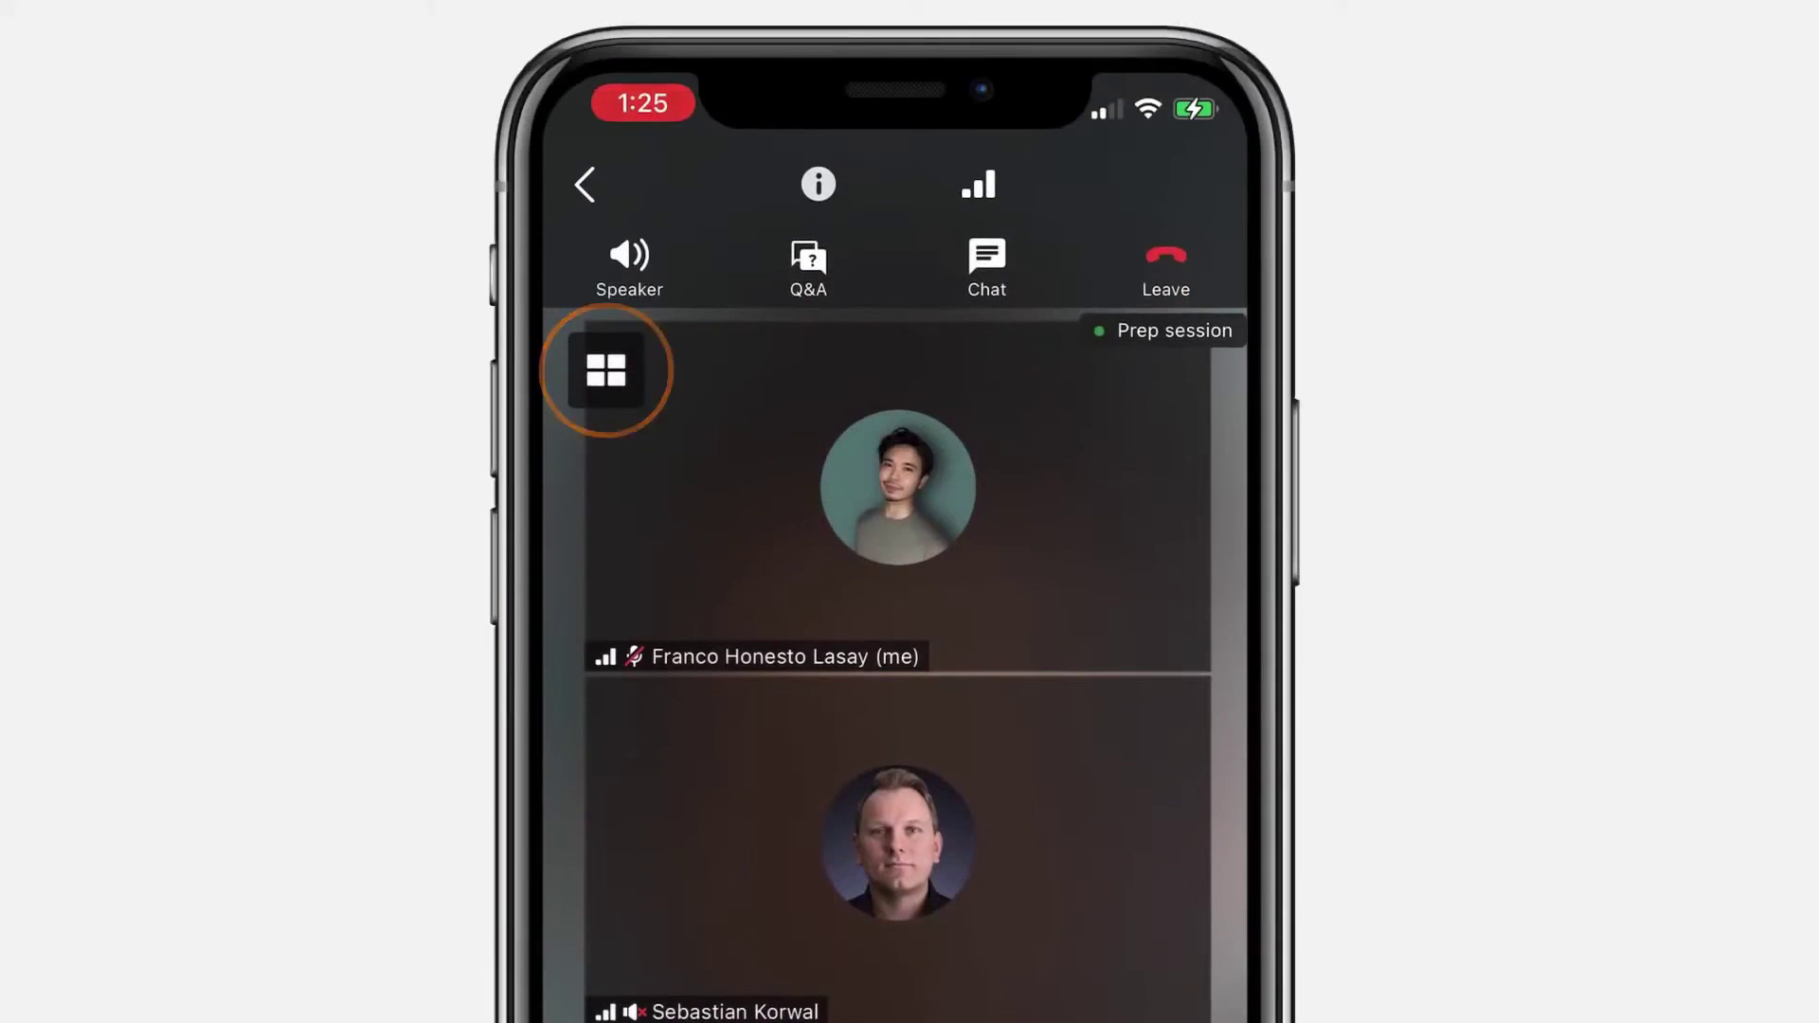
# - Switch the phone view from gallery to the Active speaker layout and reopen the layout choices
pyautogui.click(605, 365)
pyautogui.click(688, 371)
pyautogui.click(605, 369)
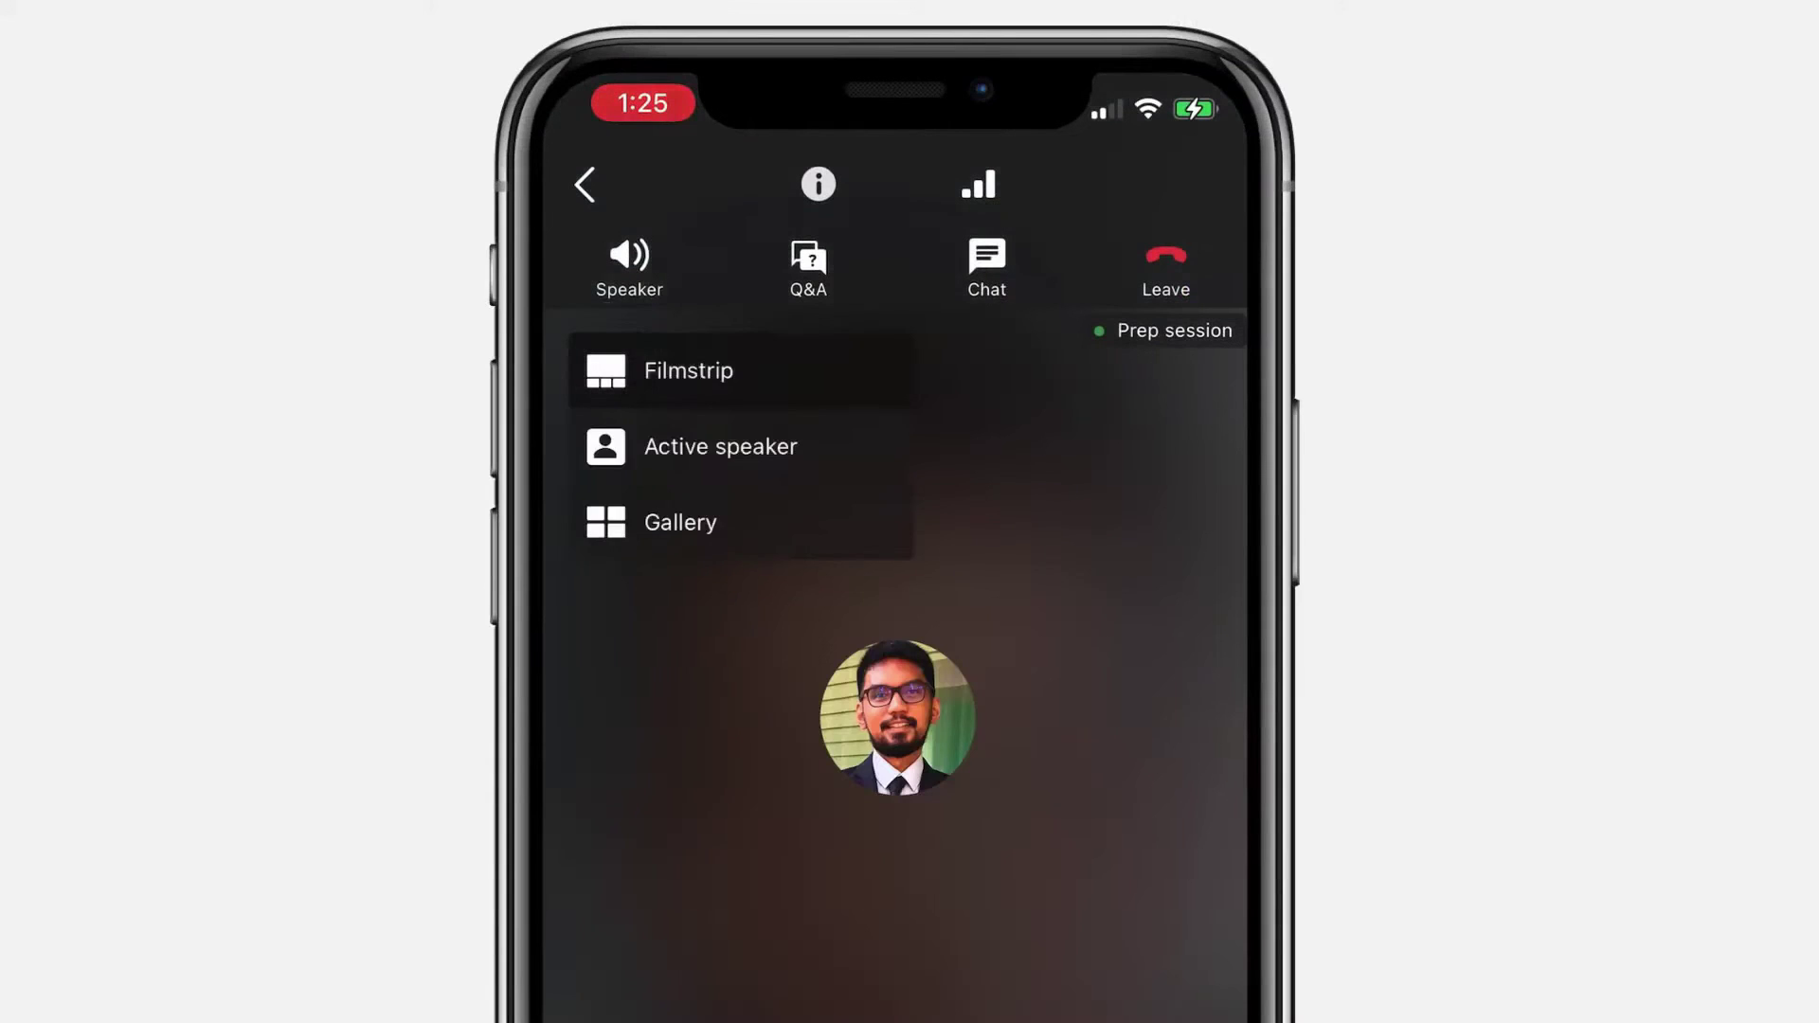
pyautogui.click(720, 447)
pyautogui.click(606, 369)
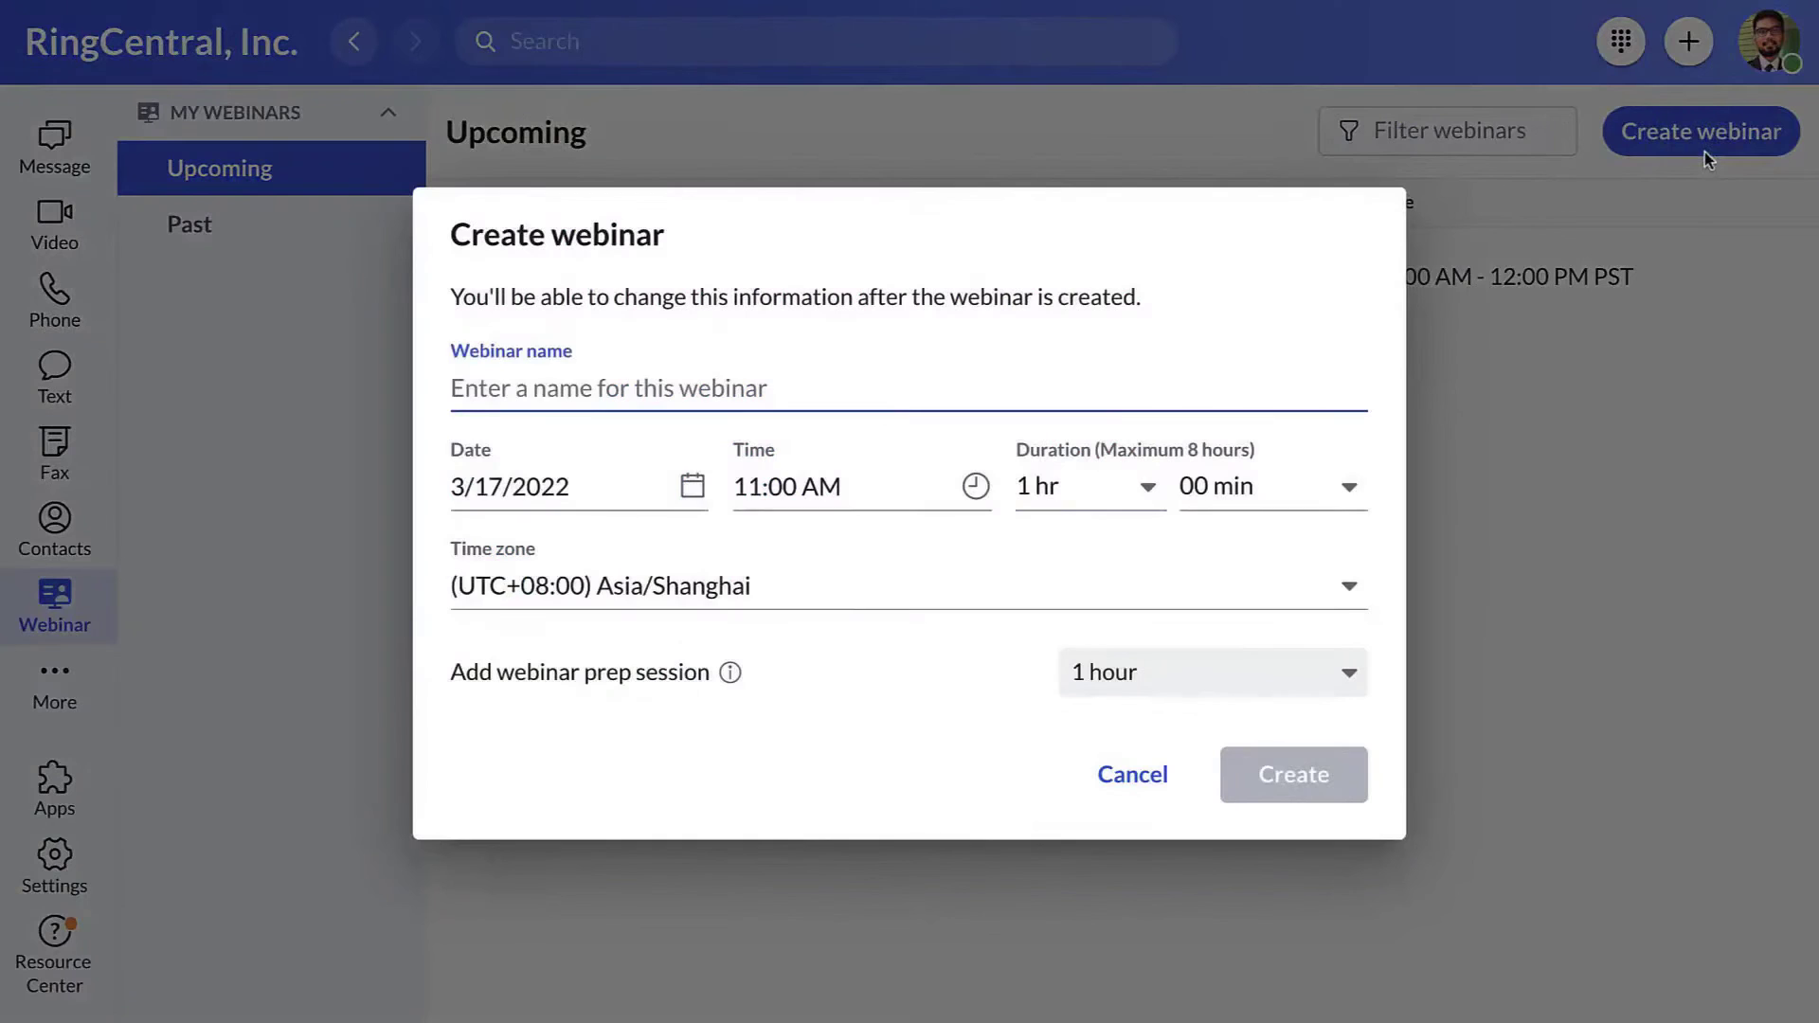
# - Name the webinar 'Project XYZ', set a 30-minute prep session, and create it
pyautogui.write('Project XYZ')
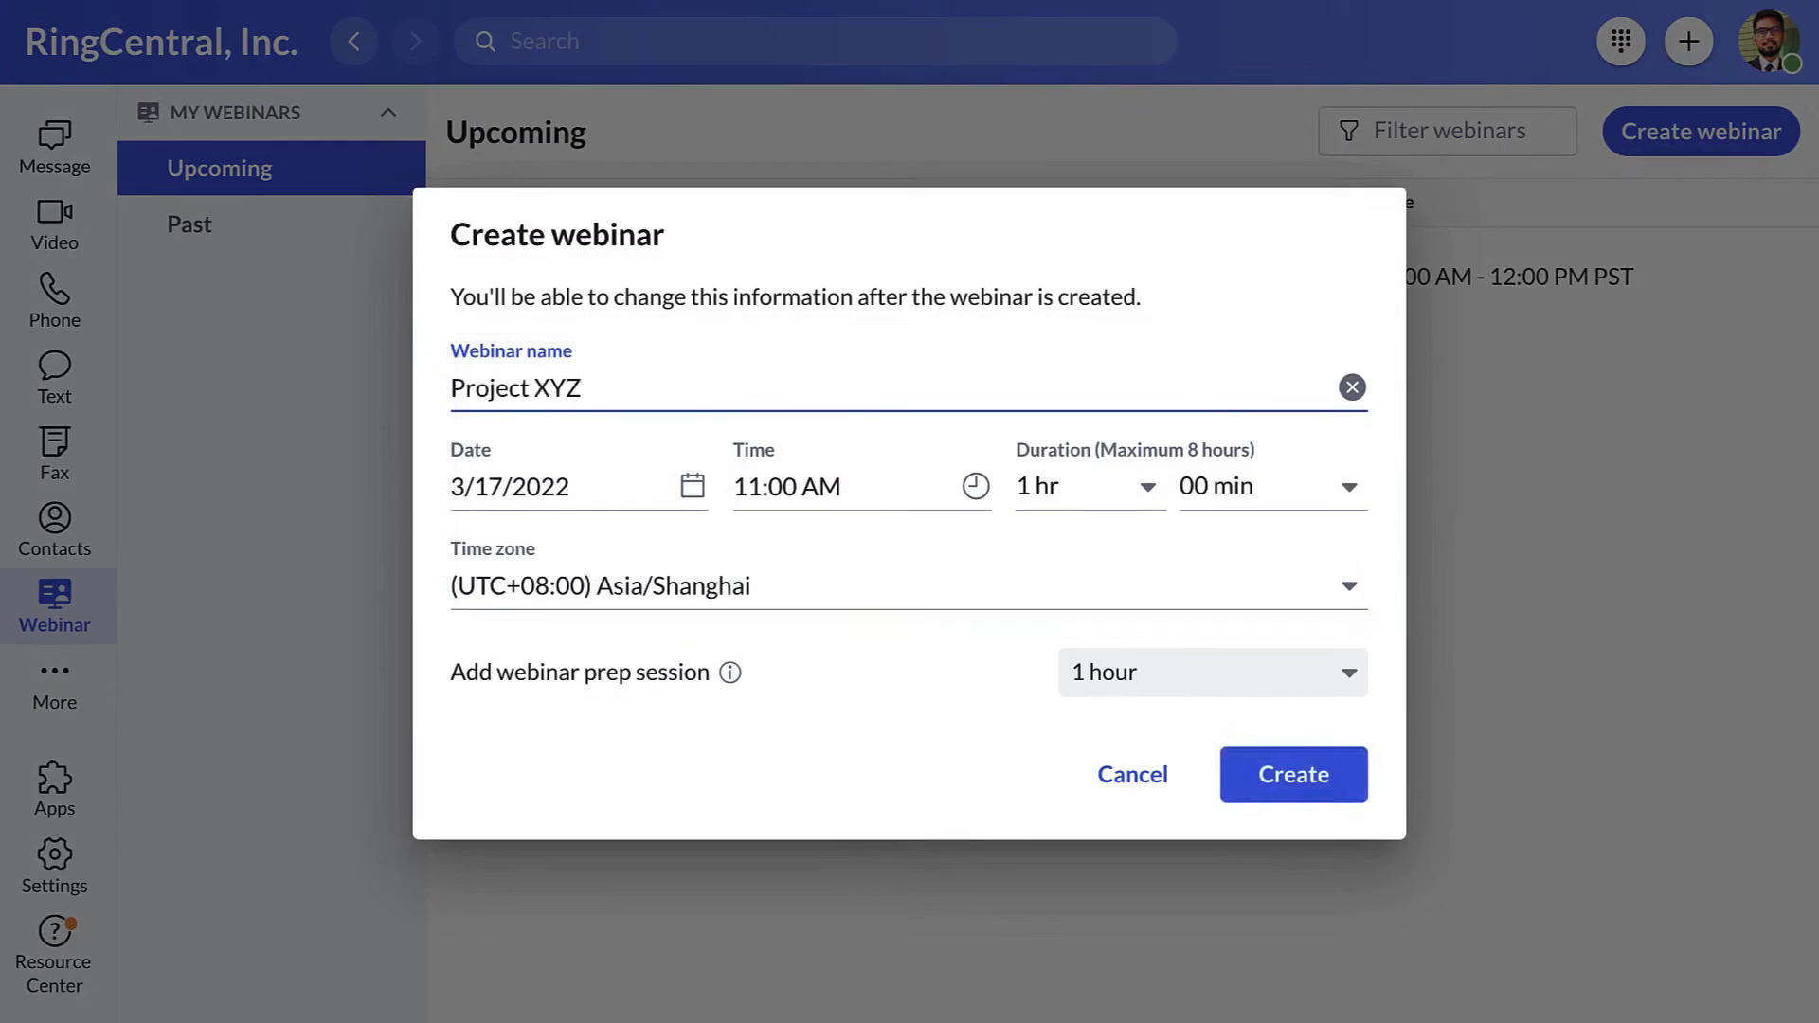
pyautogui.click(1319, 653)
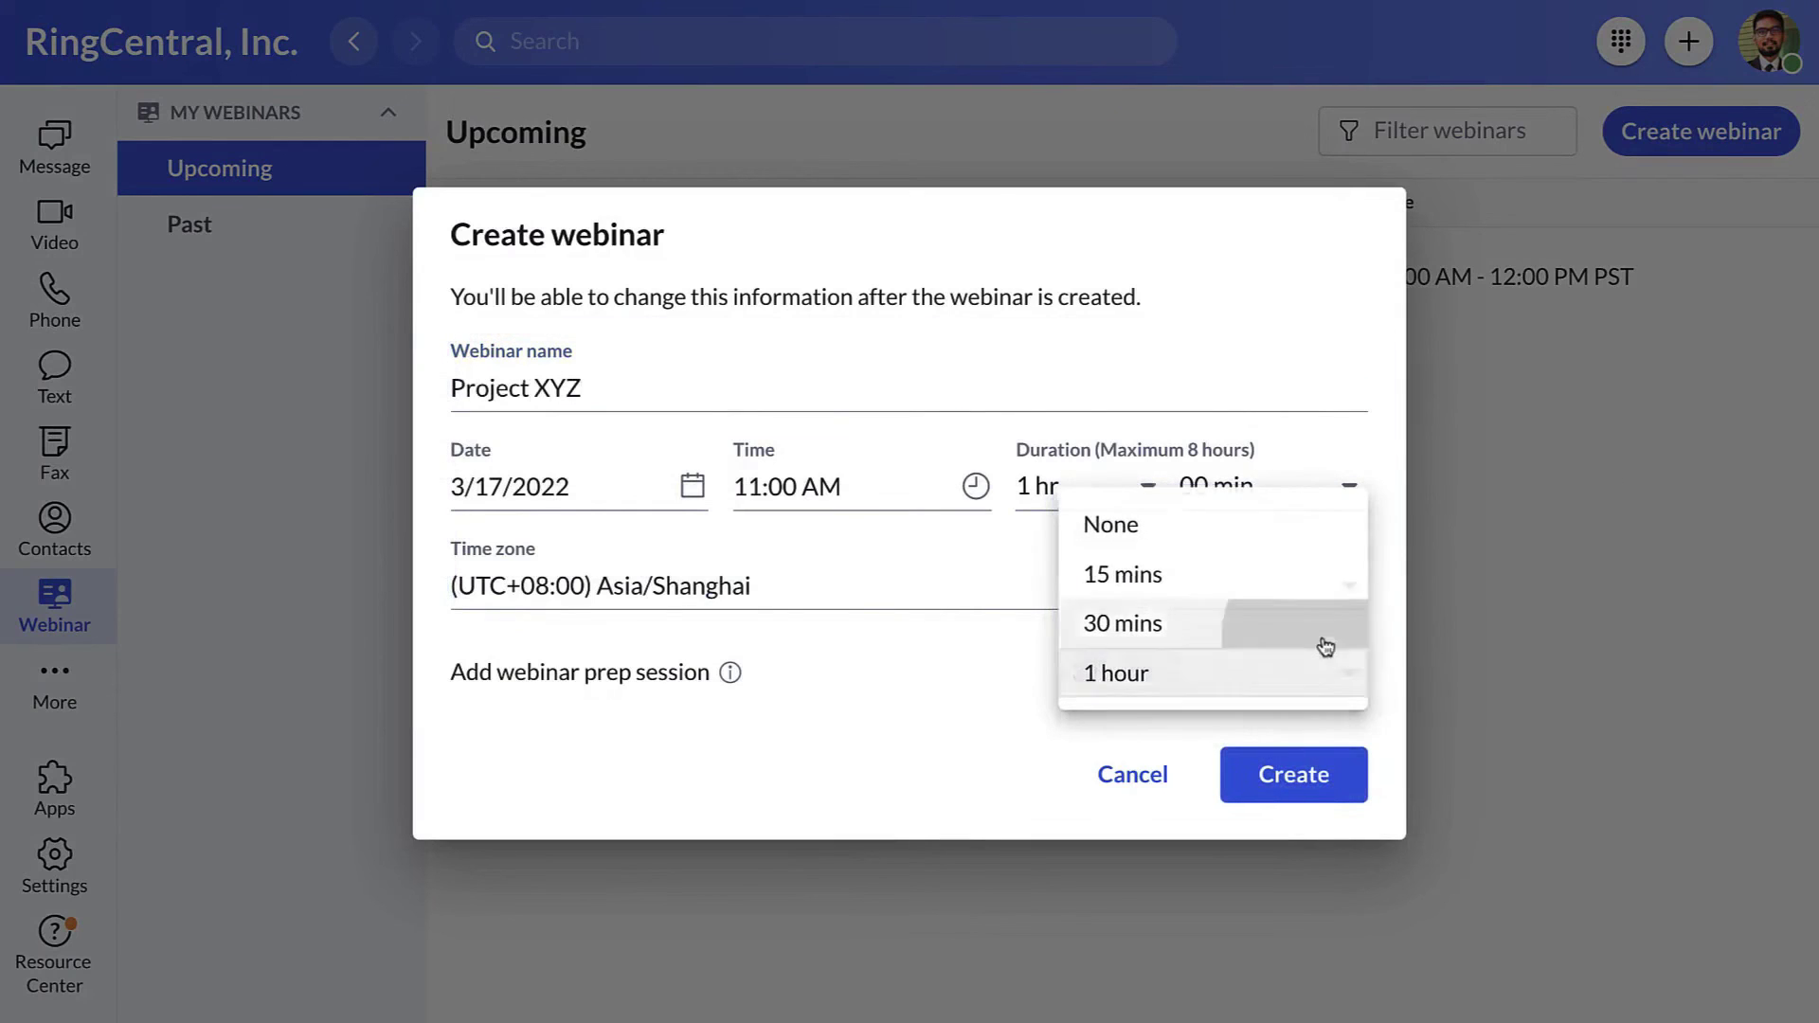
pyautogui.click(1320, 627)
pyautogui.click(1318, 771)
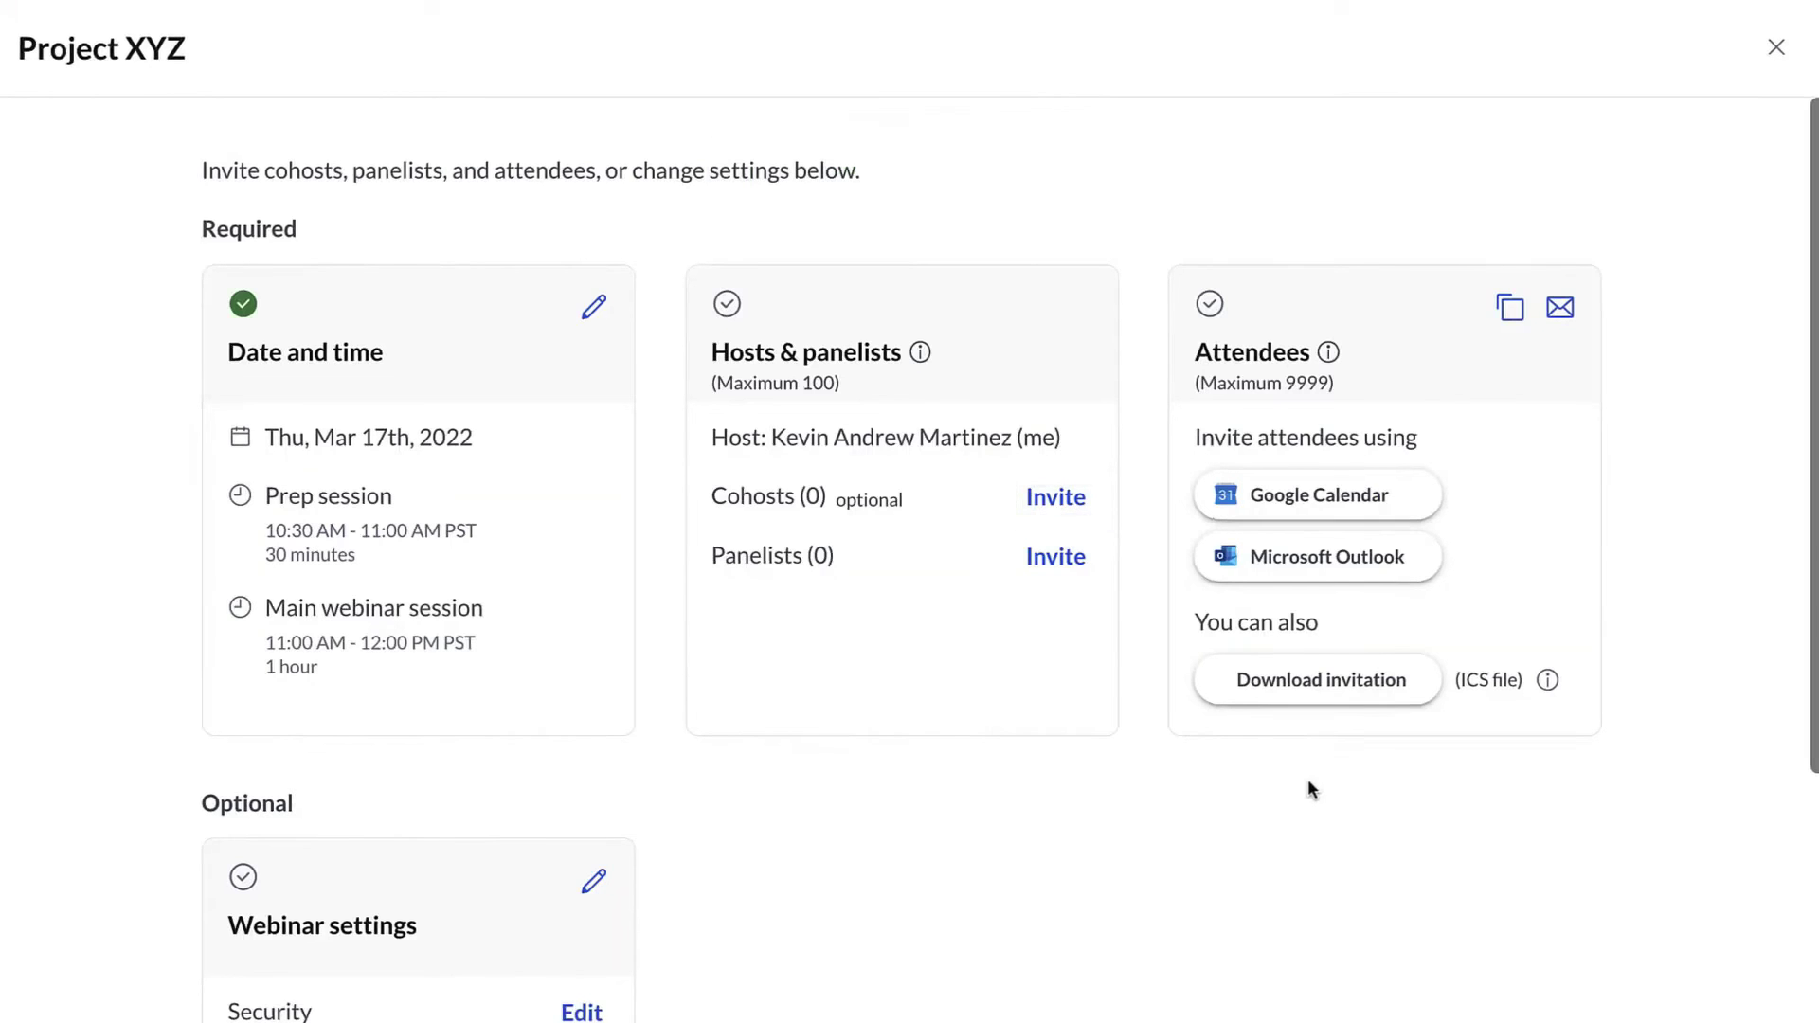
# - Add a suggested contact as cohost, holding the invitation to send later
pyautogui.click(1059, 510)
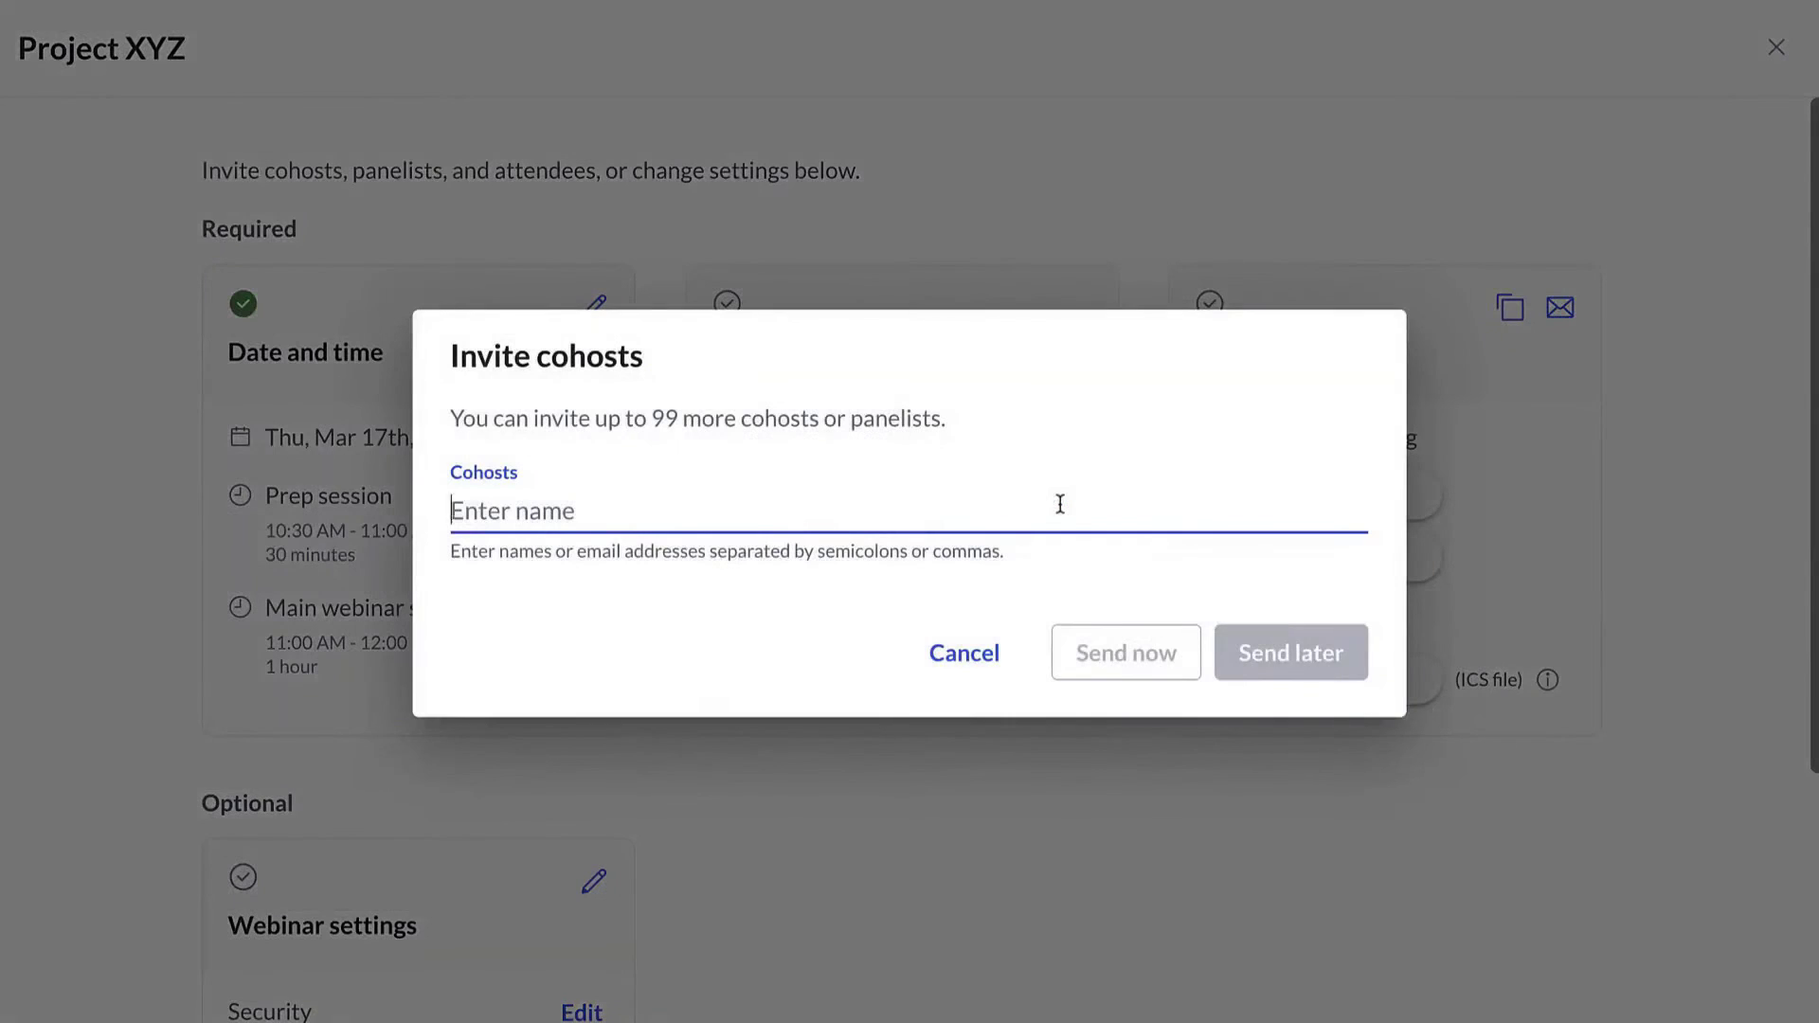
pyautogui.write('Ken')
pyautogui.press('Return')
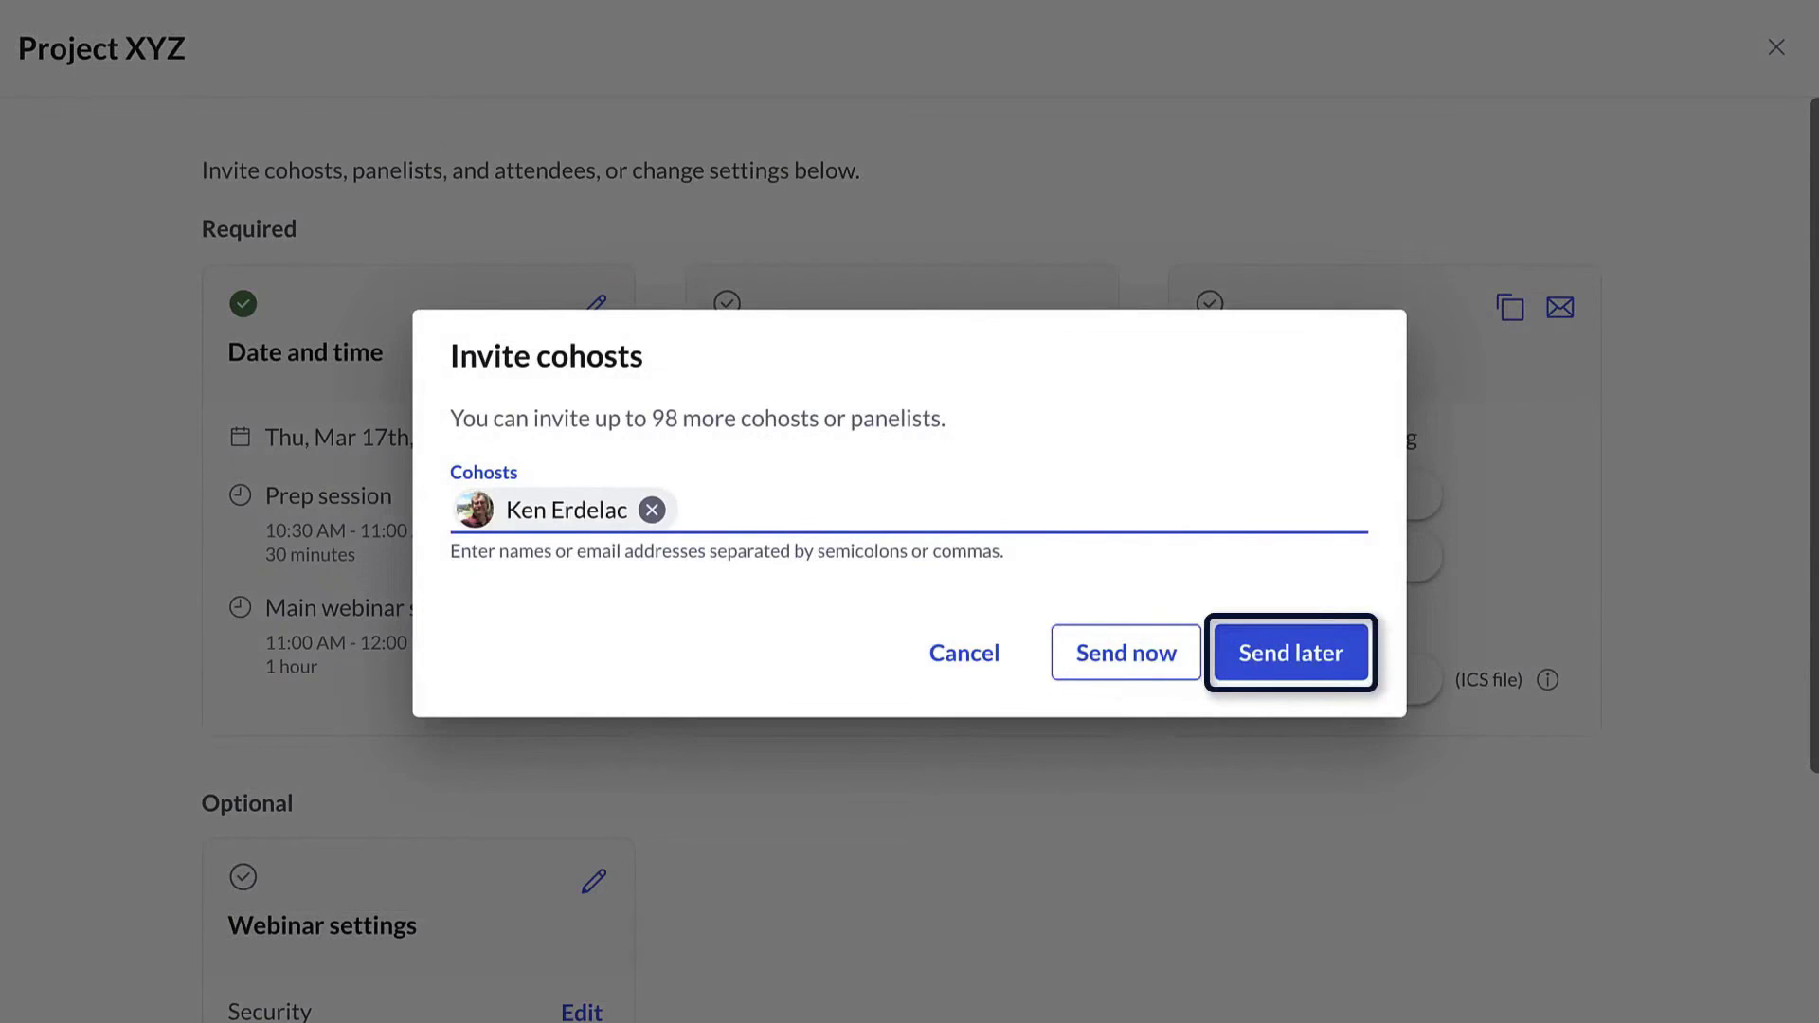
pyautogui.click(1296, 652)
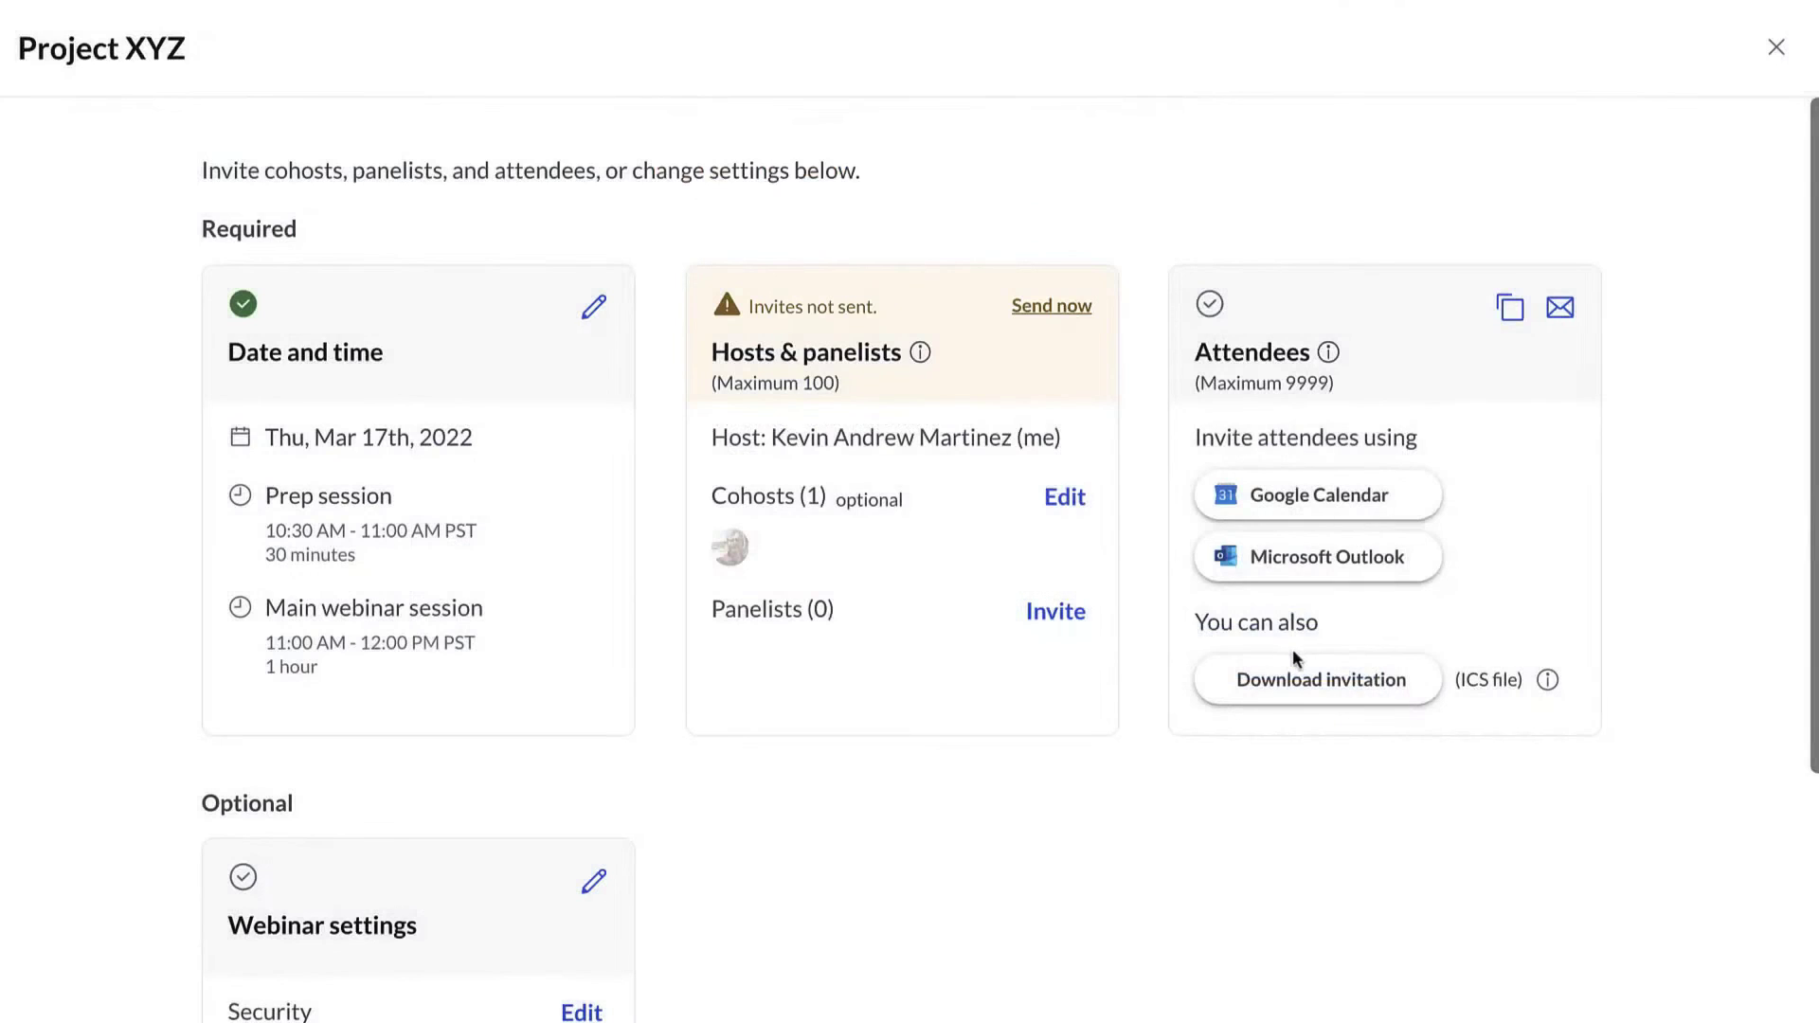
# - Add two panelists, one from contacts and one by pasted e-mail, without sending invites
pyautogui.click(1055, 612)
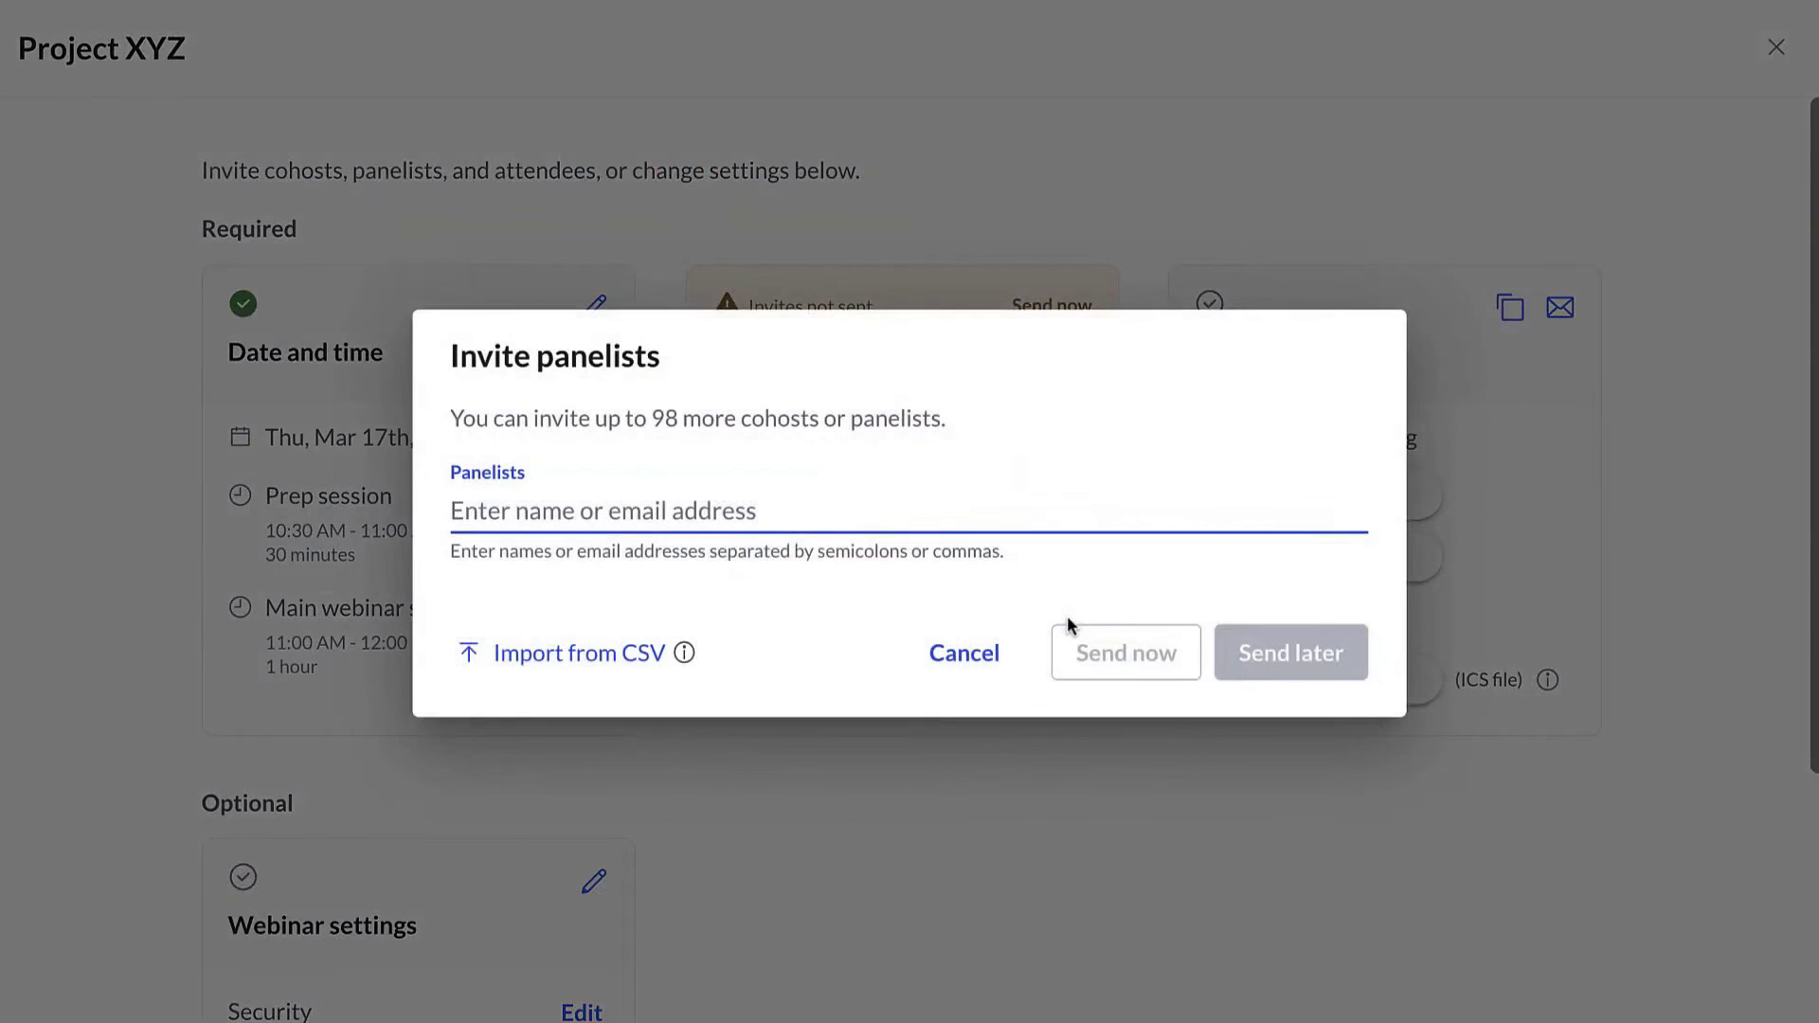
pyautogui.write('sebast')
pyautogui.click(923, 633)
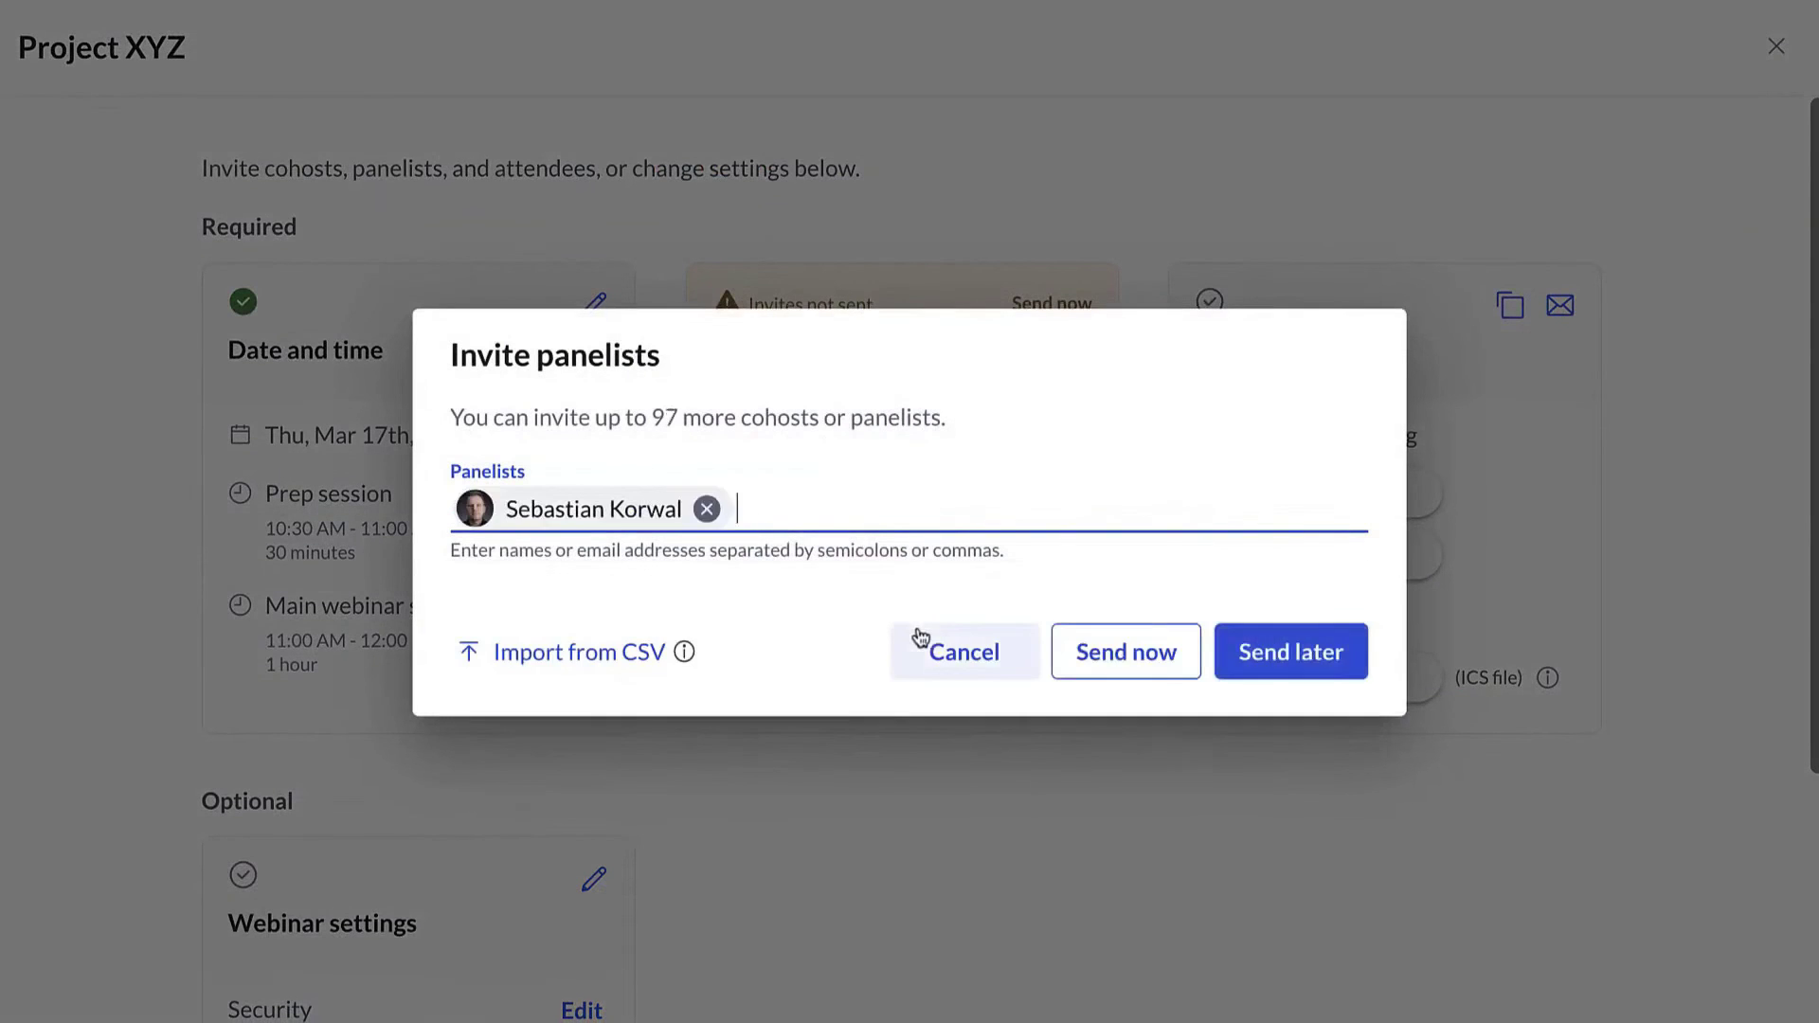
pyautogui.hotkey('ctrl', 'v')
pyautogui.click(920, 636)
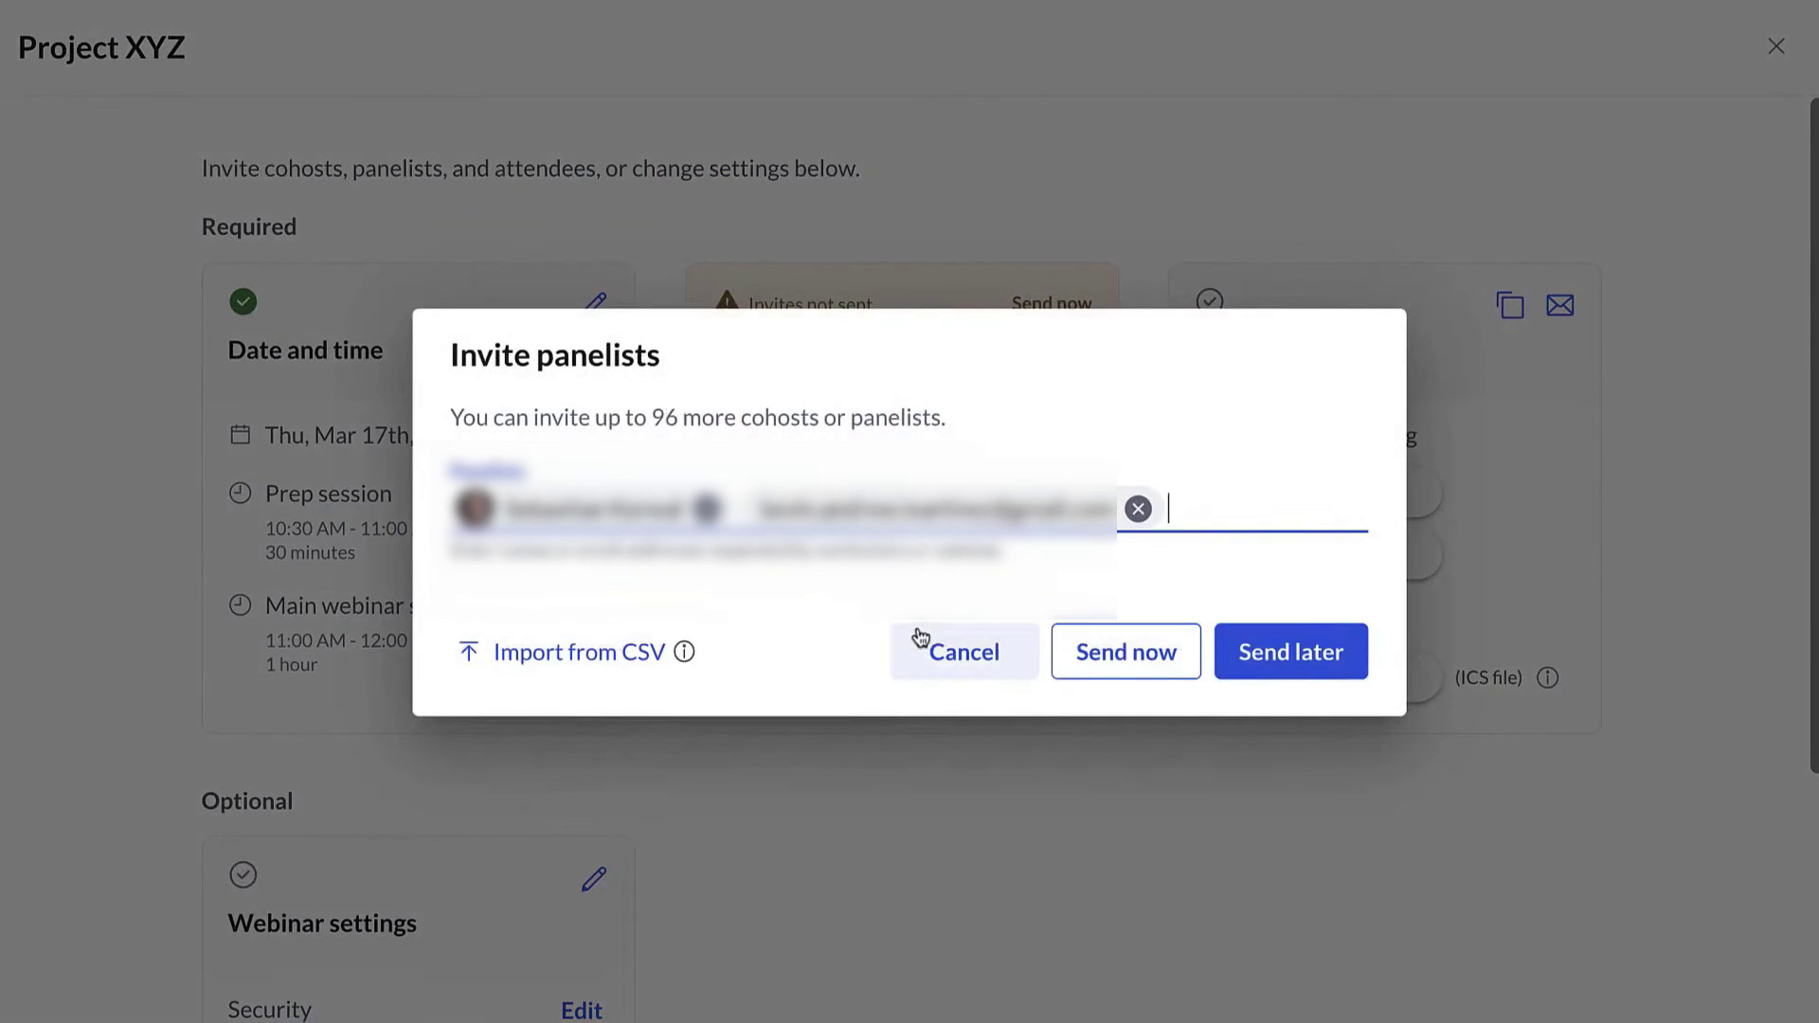
pyautogui.moveTo(687, 652)
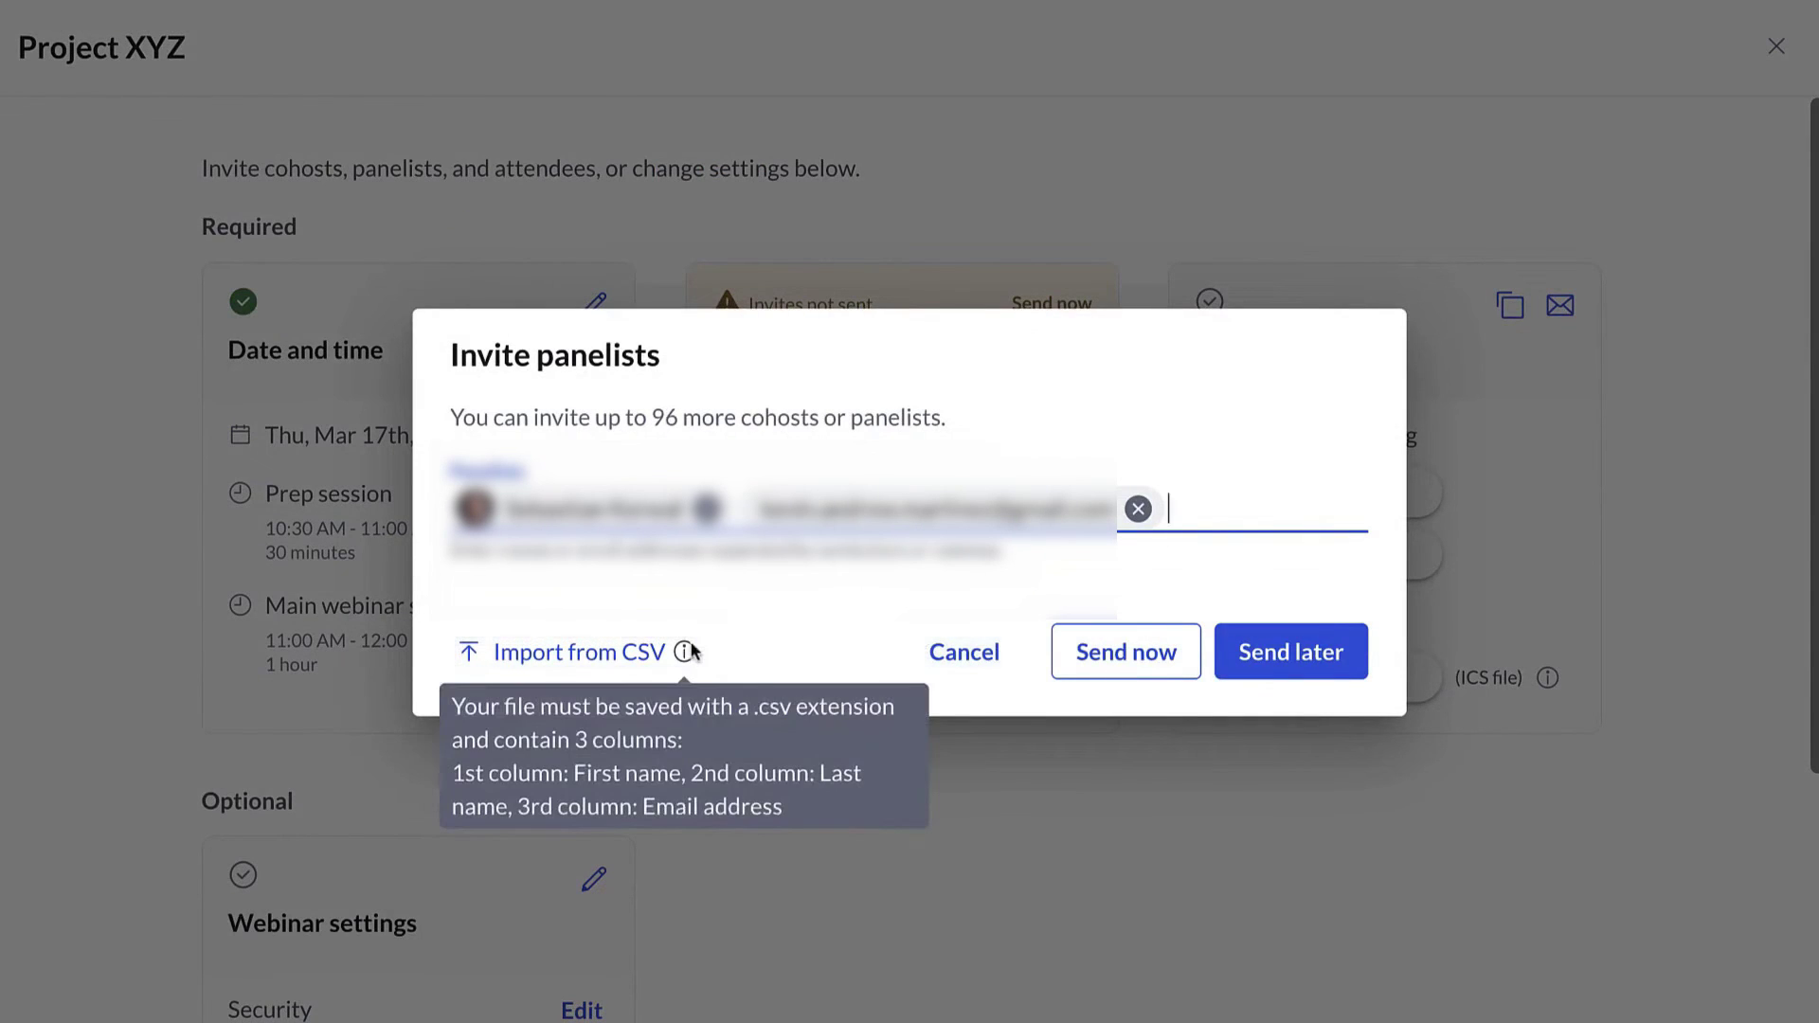
pyautogui.click(1338, 665)
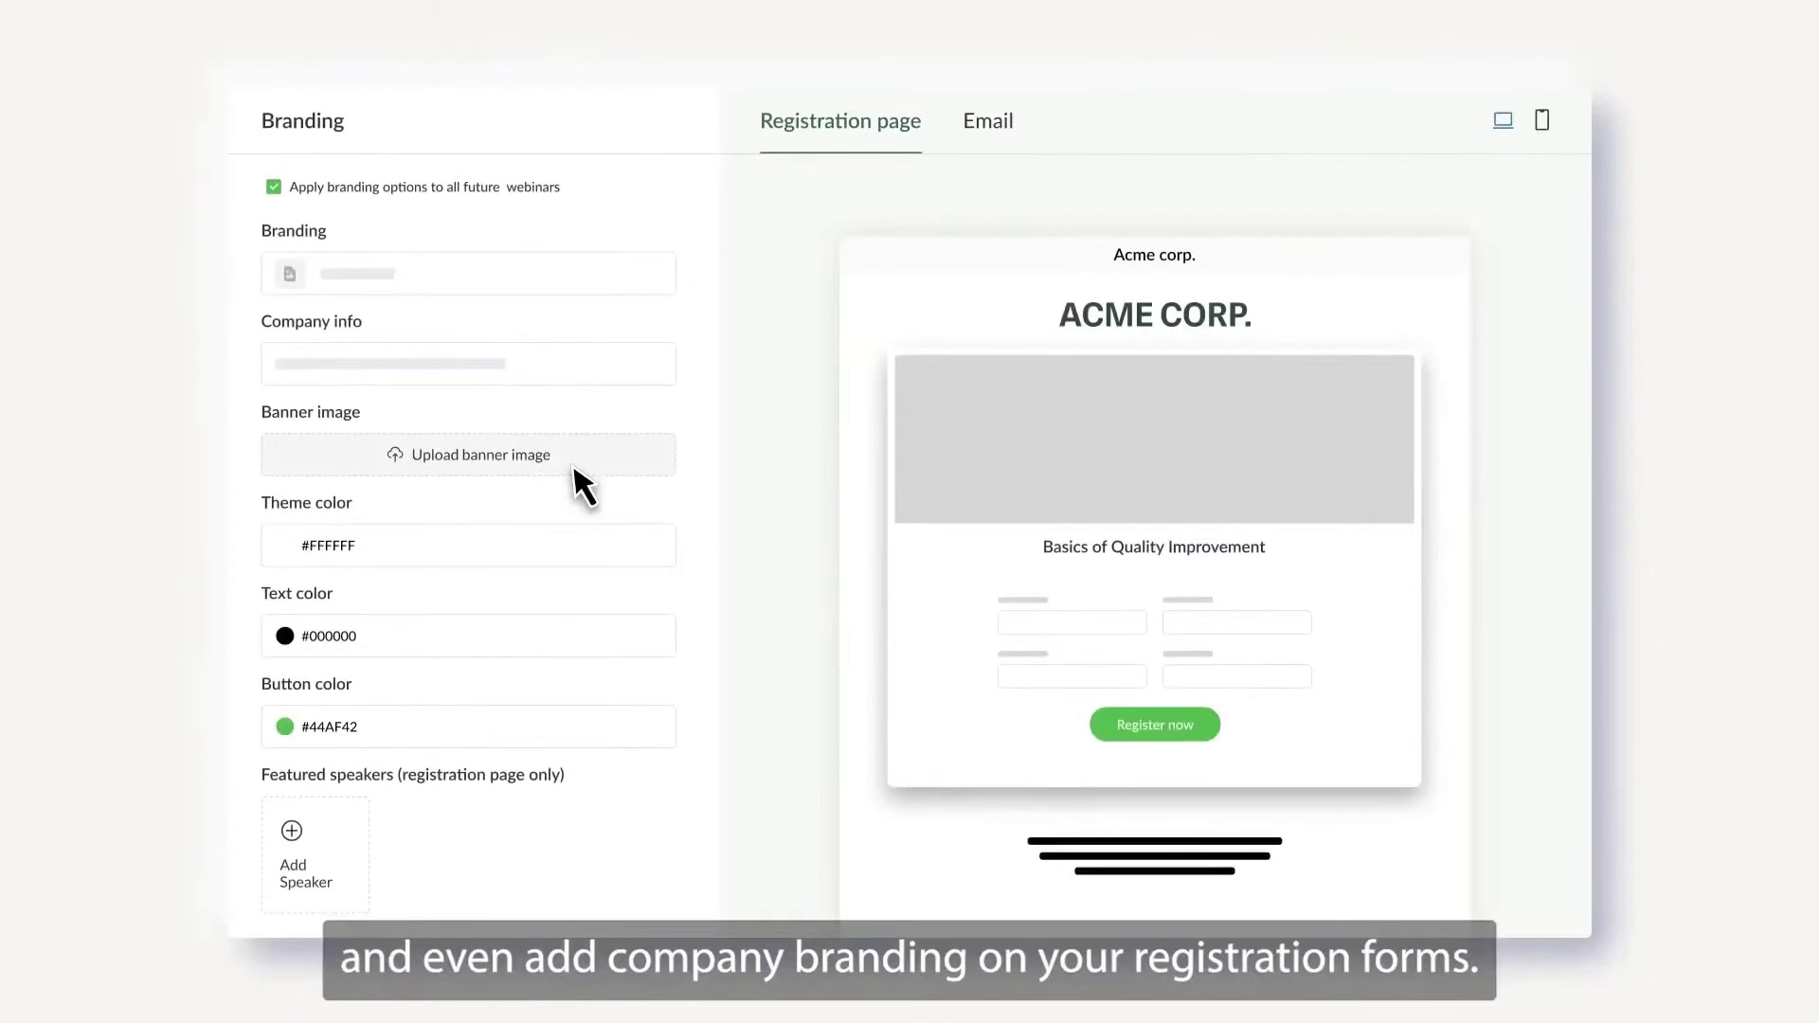
# - Upload a registration-page banner, set theme colour #1D3C34, and start recording the live webinar
pyautogui.click(574, 469)
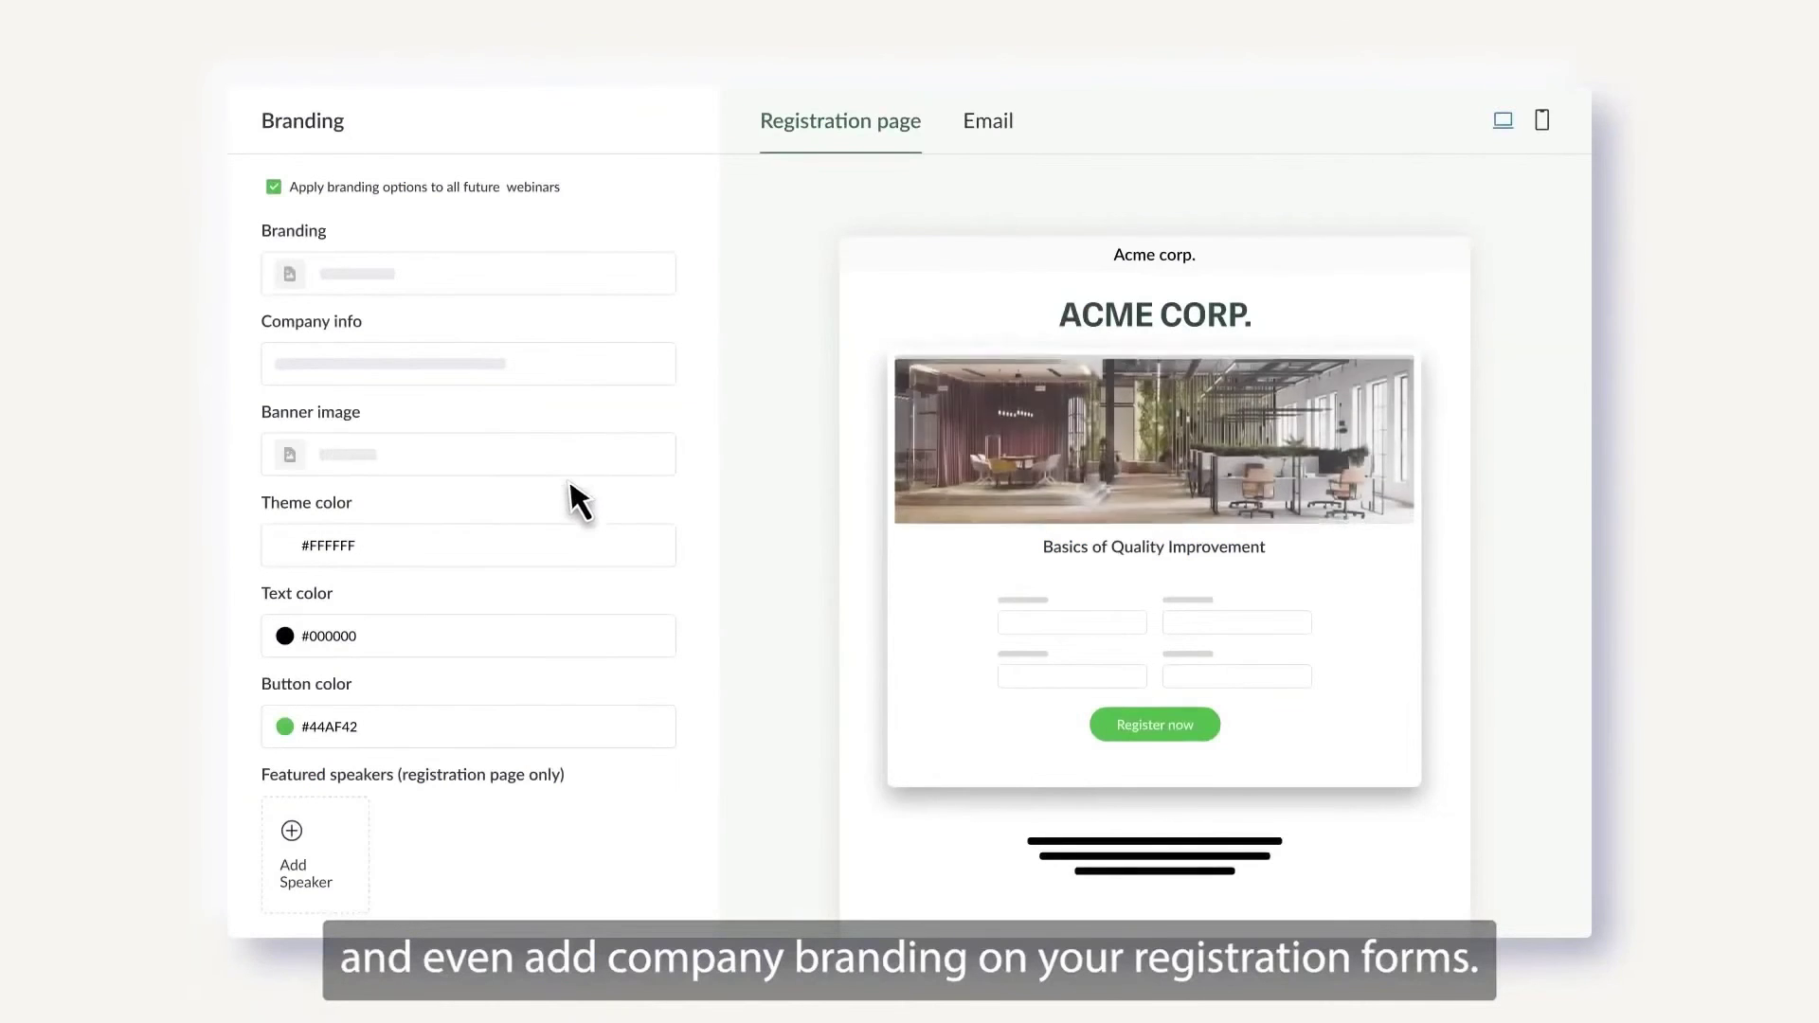
pyautogui.write('#1D3C34')
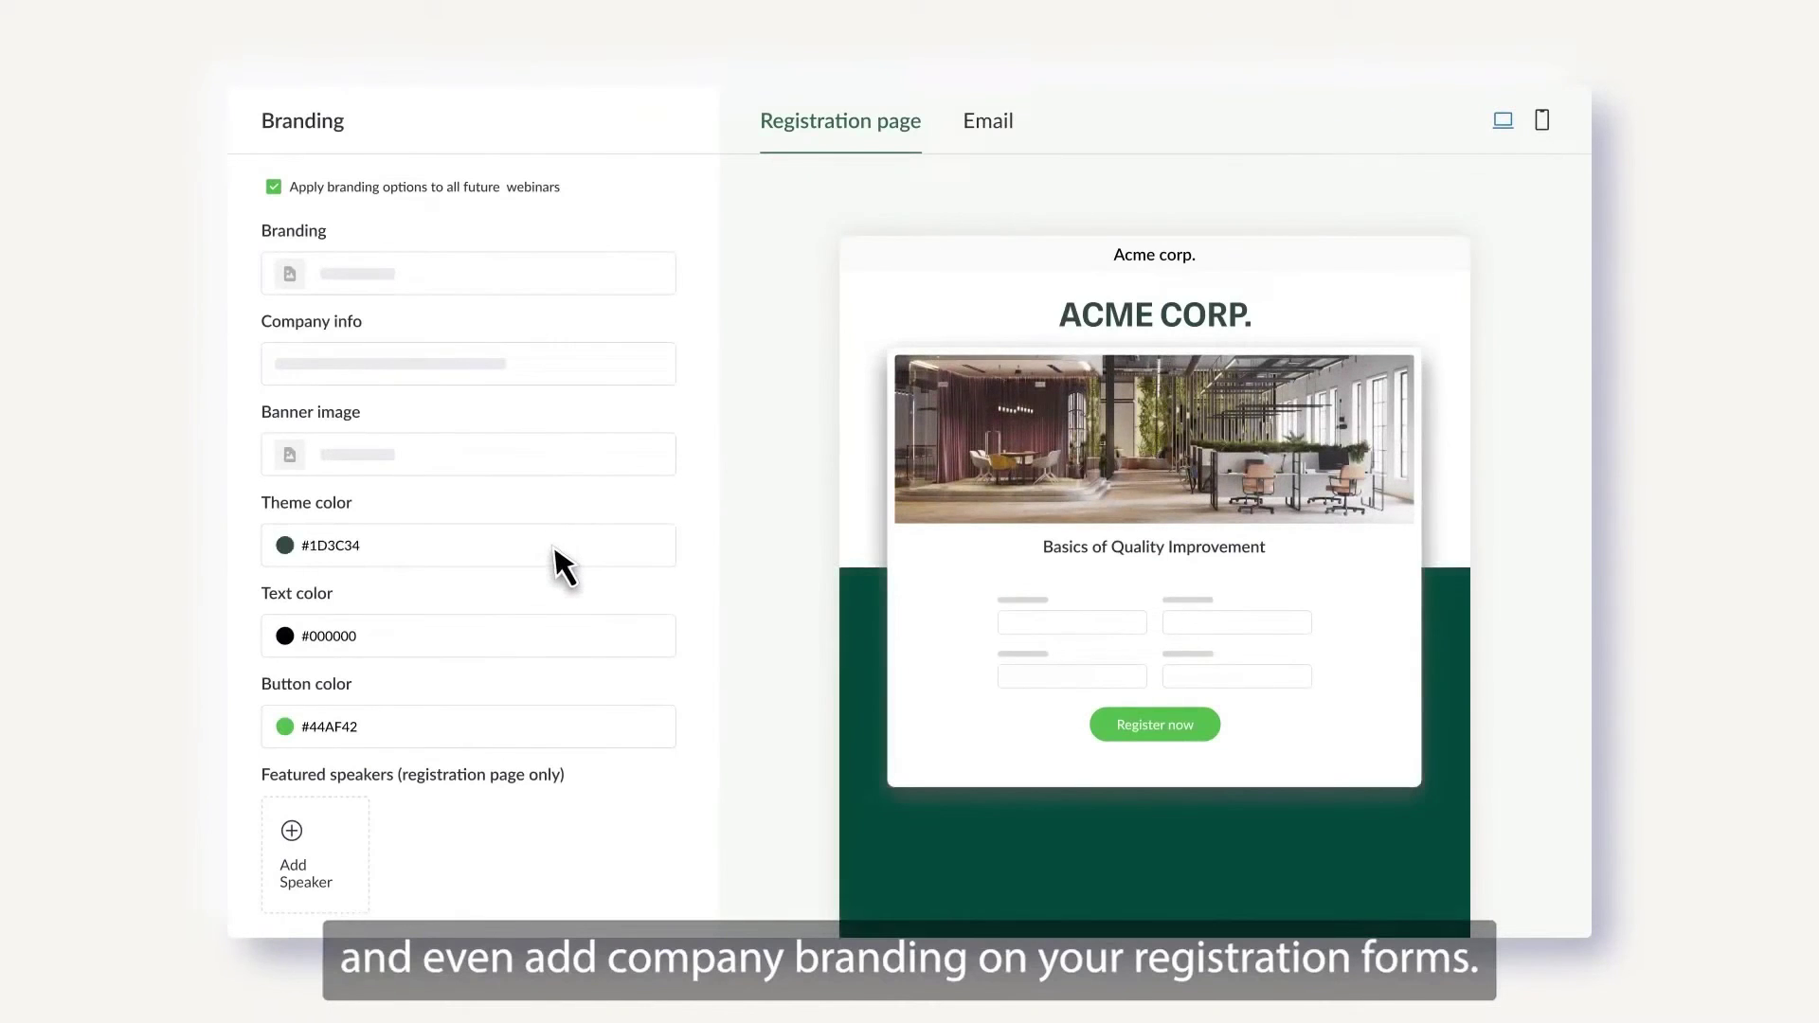
pyautogui.click(969, 785)
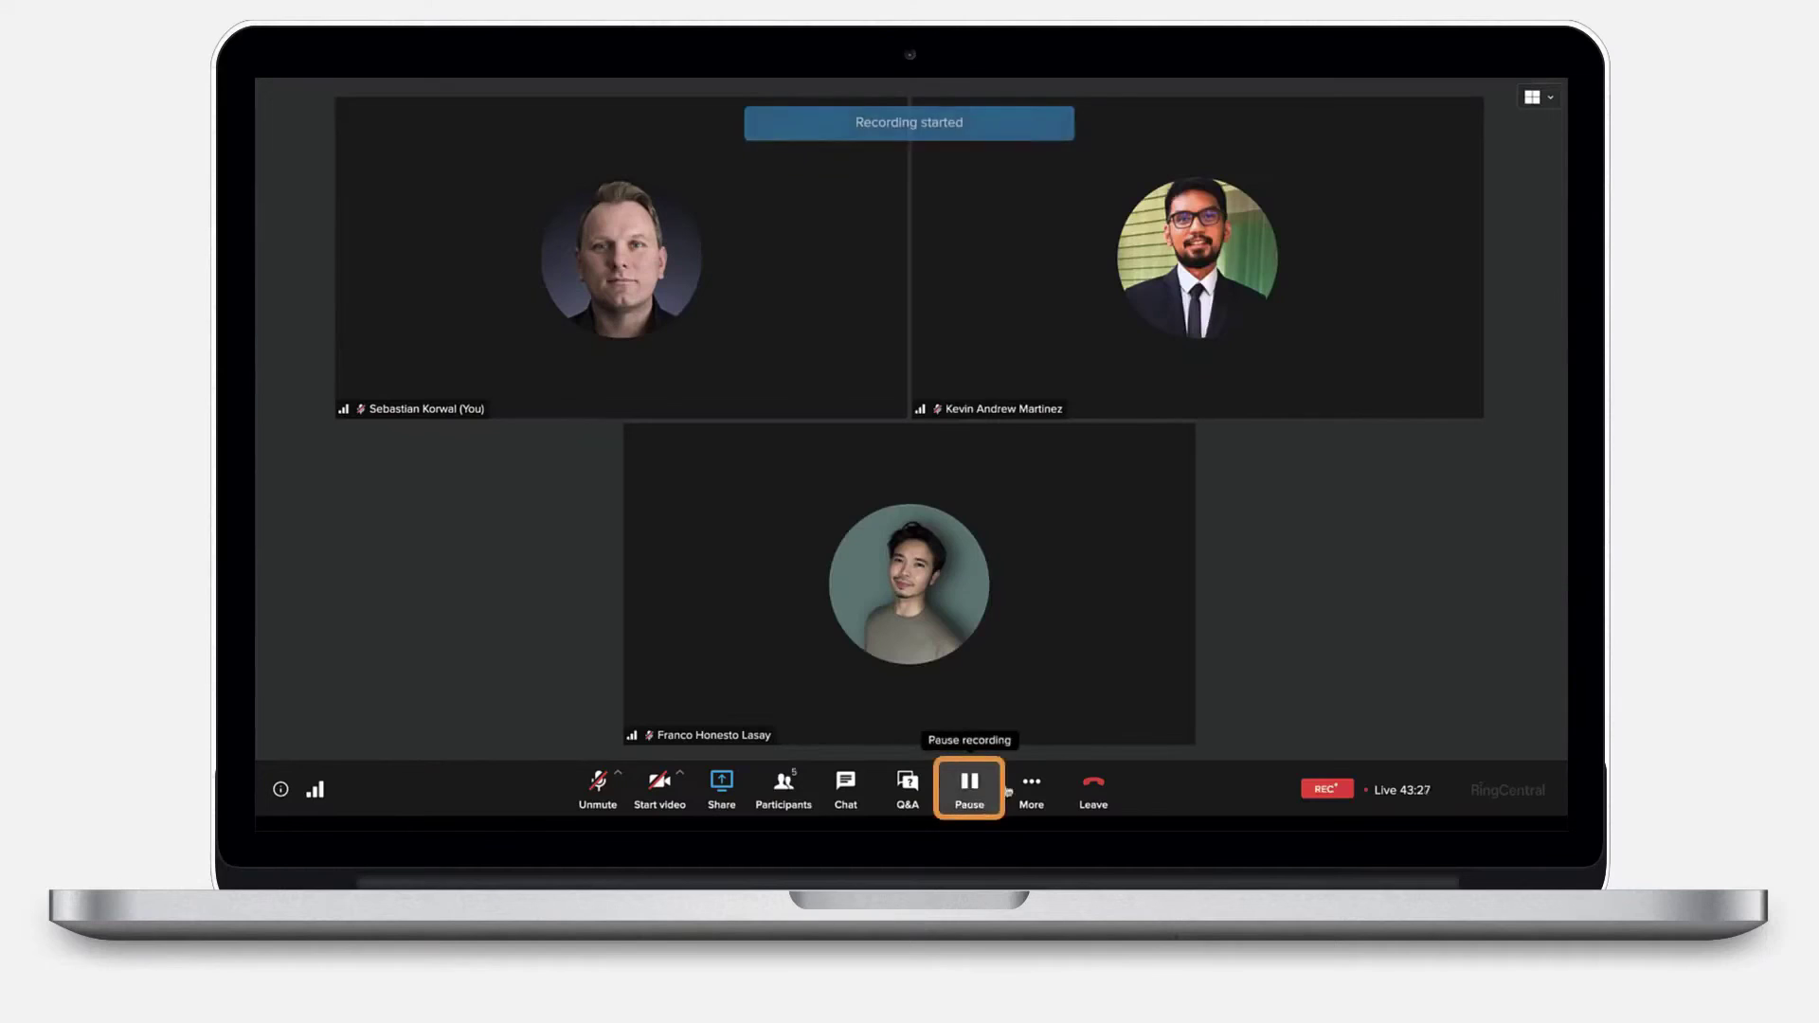